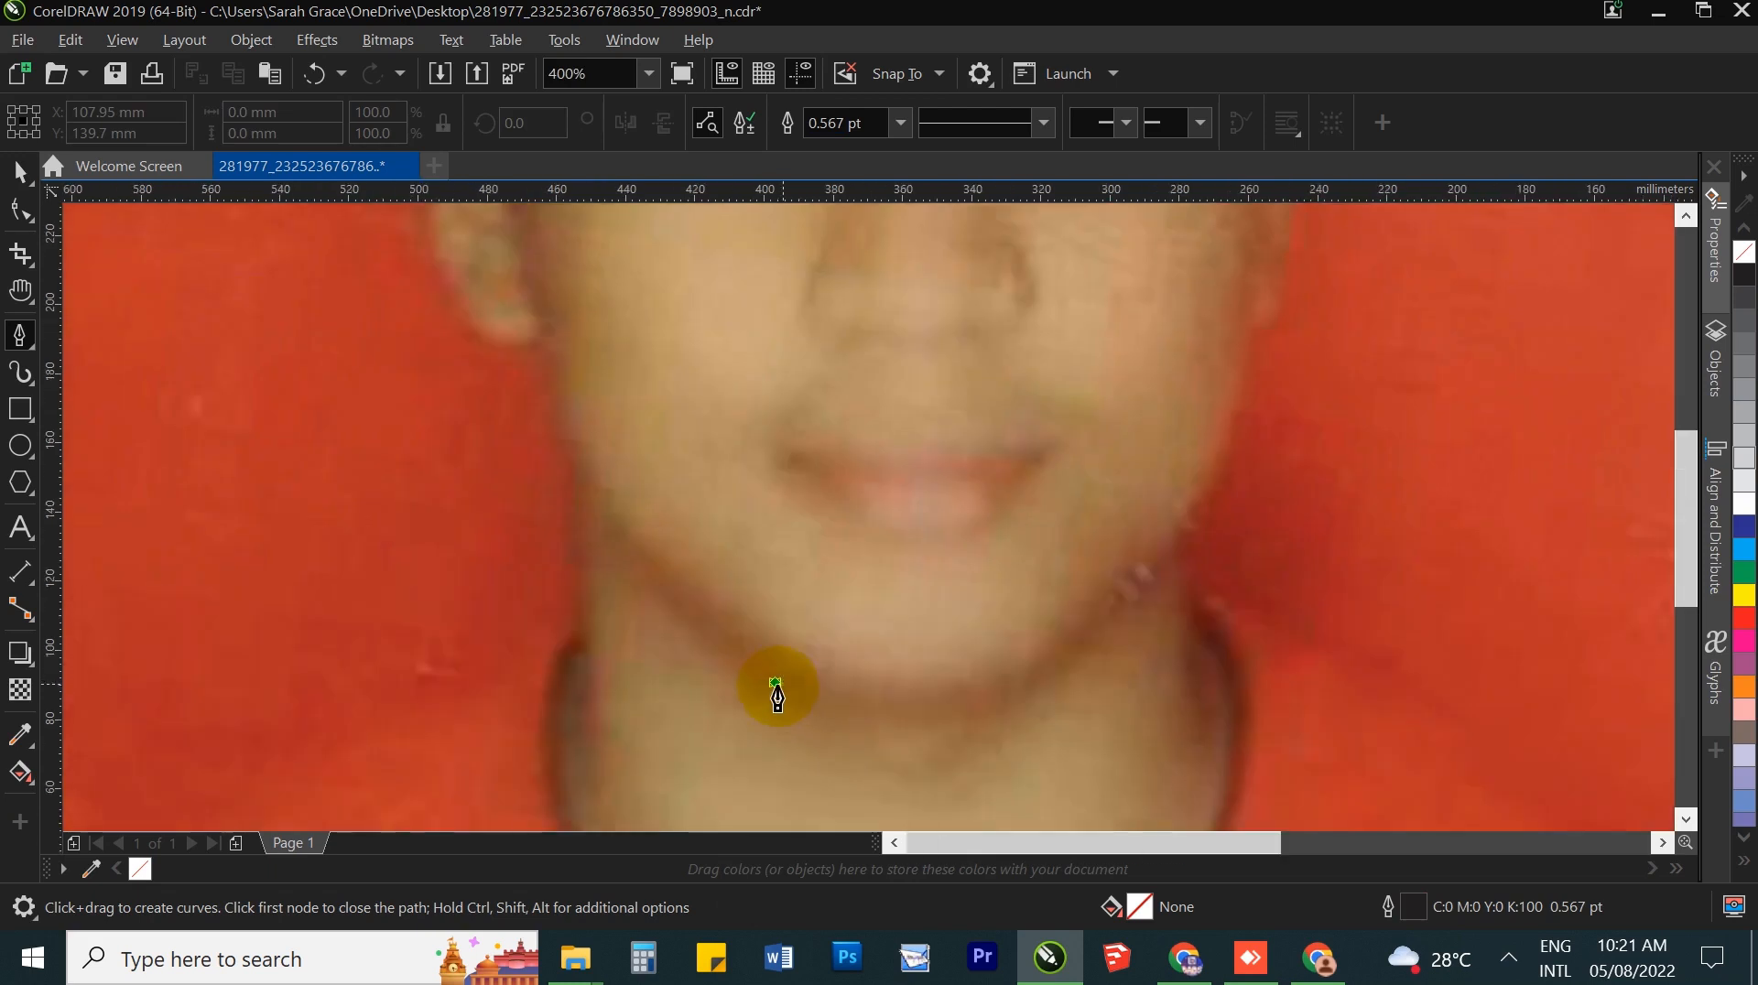
Step: Trace the jawline from the chin up the photo's left side and around the outer ear with the Pen tool
{"action": "left_click_drag", "start_coordinate": [698, 593], "coordinate": [698, 578]}
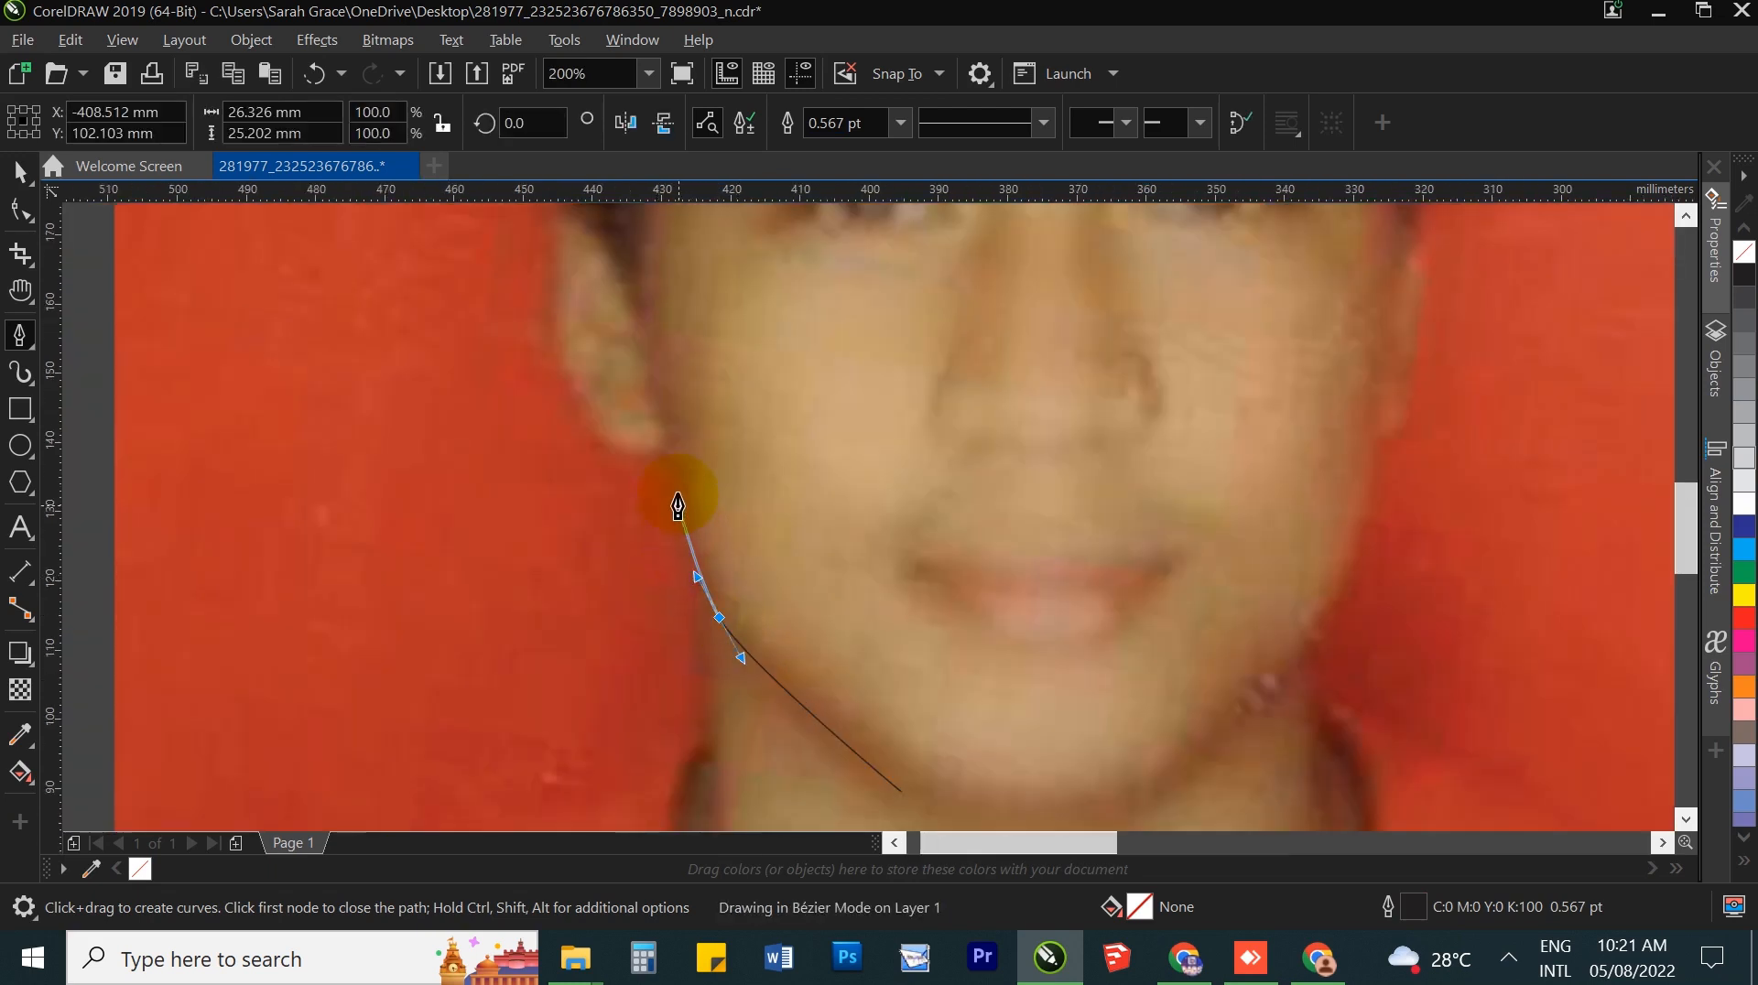
{"action": "left_click_drag", "start_coordinate": [667, 456], "coordinate": [641, 458]}
{"action": "scroll", "coordinate": [641, 495], "scroll_direction": "down", "scroll_amount": 2}
{"action": "scroll", "coordinate": [636, 510], "scroll_direction": "up", "scroll_amount": 4}
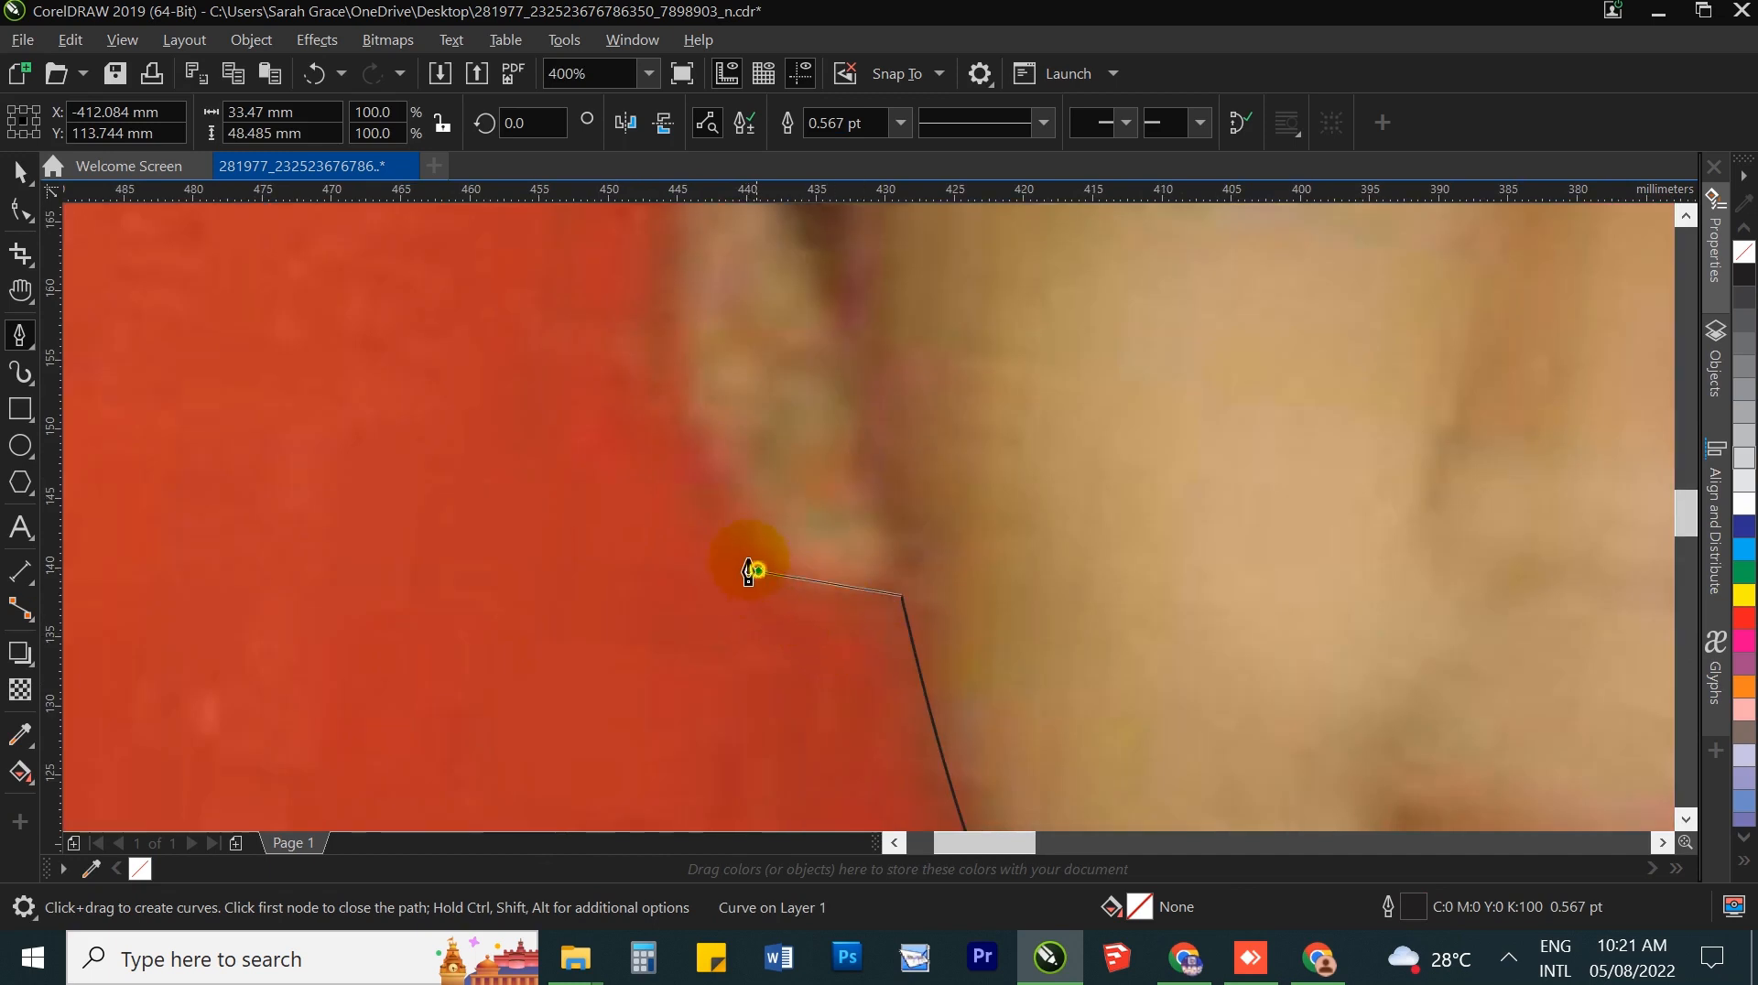
{"action": "left_click_drag", "start_coordinate": [676, 404], "coordinate": [662, 370]}
{"action": "scroll", "coordinate": [654, 394], "scroll_direction": "down", "scroll_amount": 2}
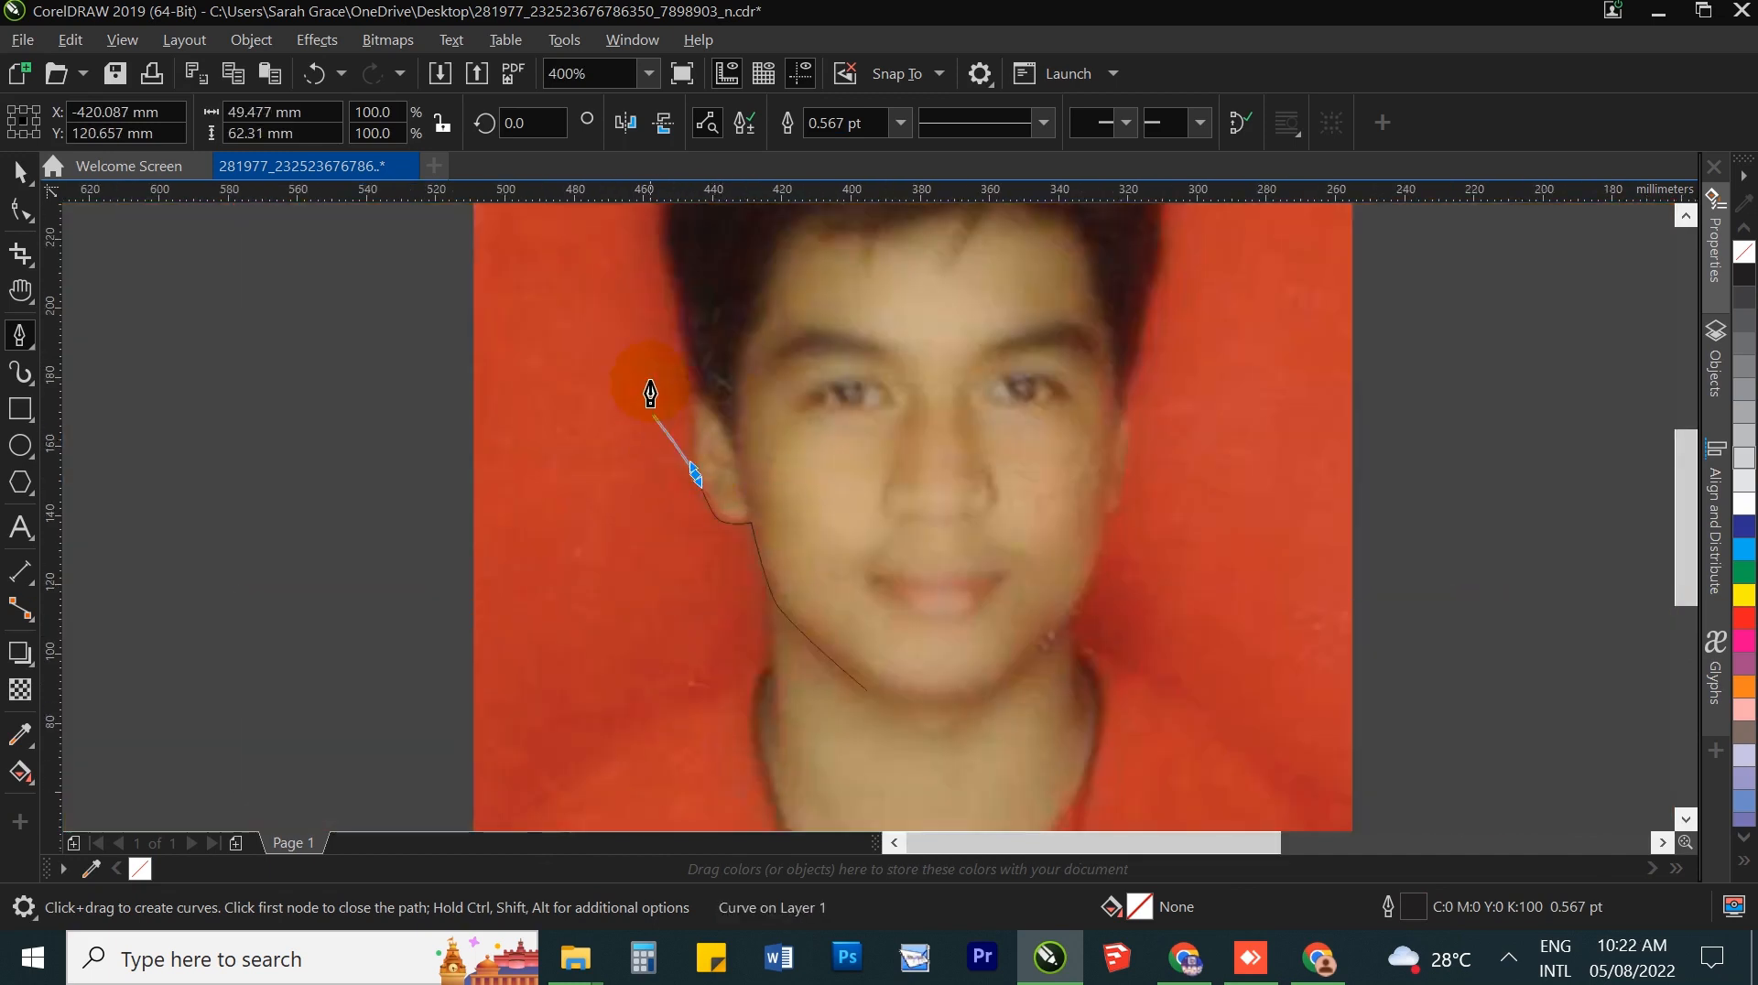
{"action": "scroll", "coordinate": [810, 492], "scroll_direction": "up", "scroll_amount": 2}
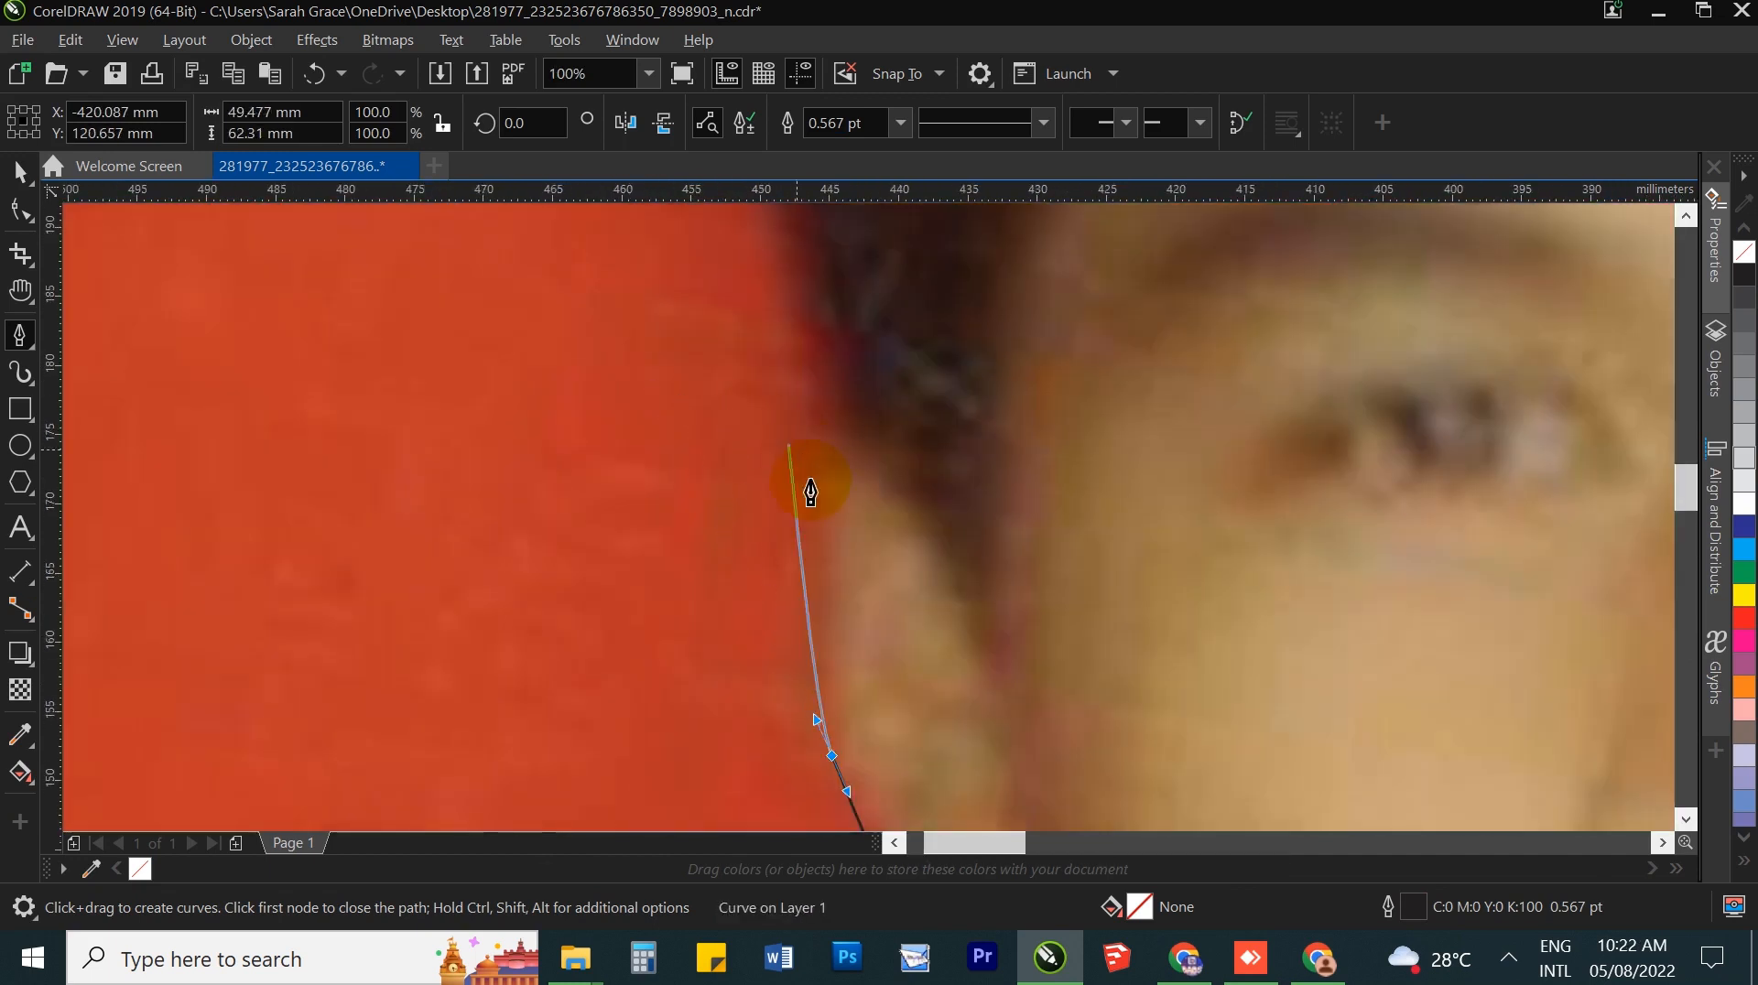
Step: Continue the outline past the top of the ear and up the left side of the hair toward the crown
{"action": "left_click", "coordinate": [823, 396]}
{"action": "scroll", "coordinate": [787, 476], "scroll_direction": "down", "scroll_amount": 3}
{"action": "scroll", "coordinate": [804, 345], "scroll_direction": "up", "scroll_amount": 2}
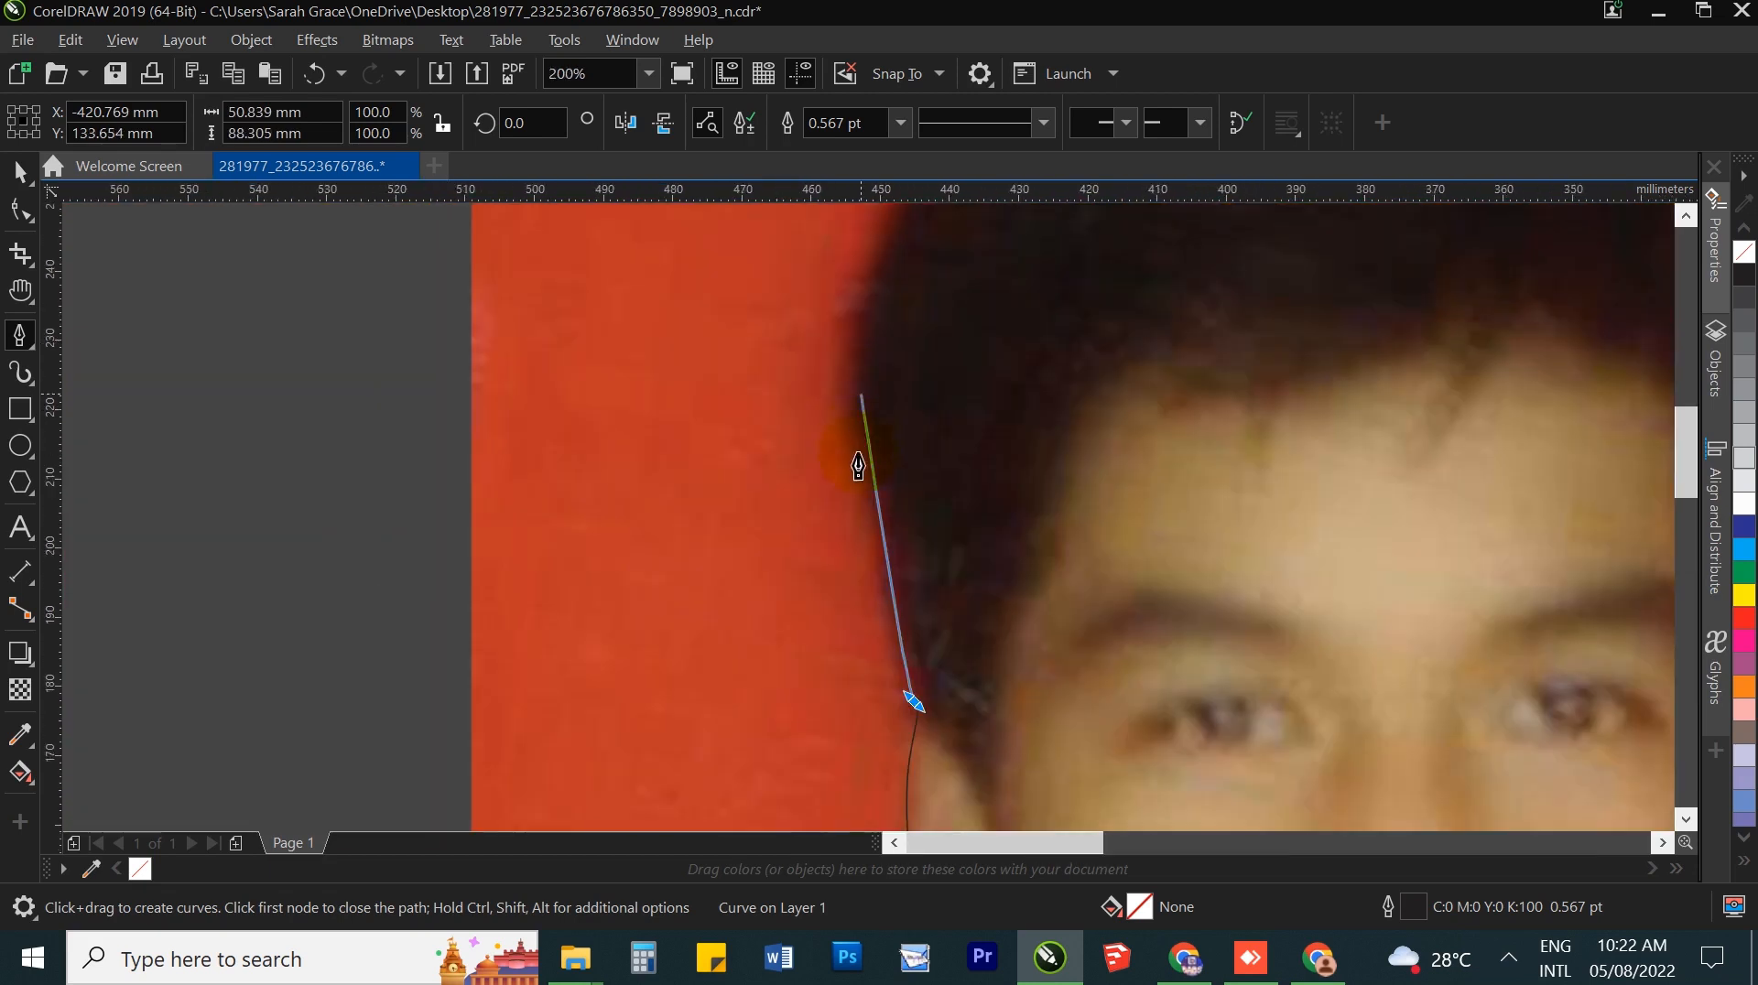
{"action": "left_click", "coordinate": [848, 409]}
{"action": "scroll", "coordinate": [828, 389], "scroll_direction": "down", "scroll_amount": 3}
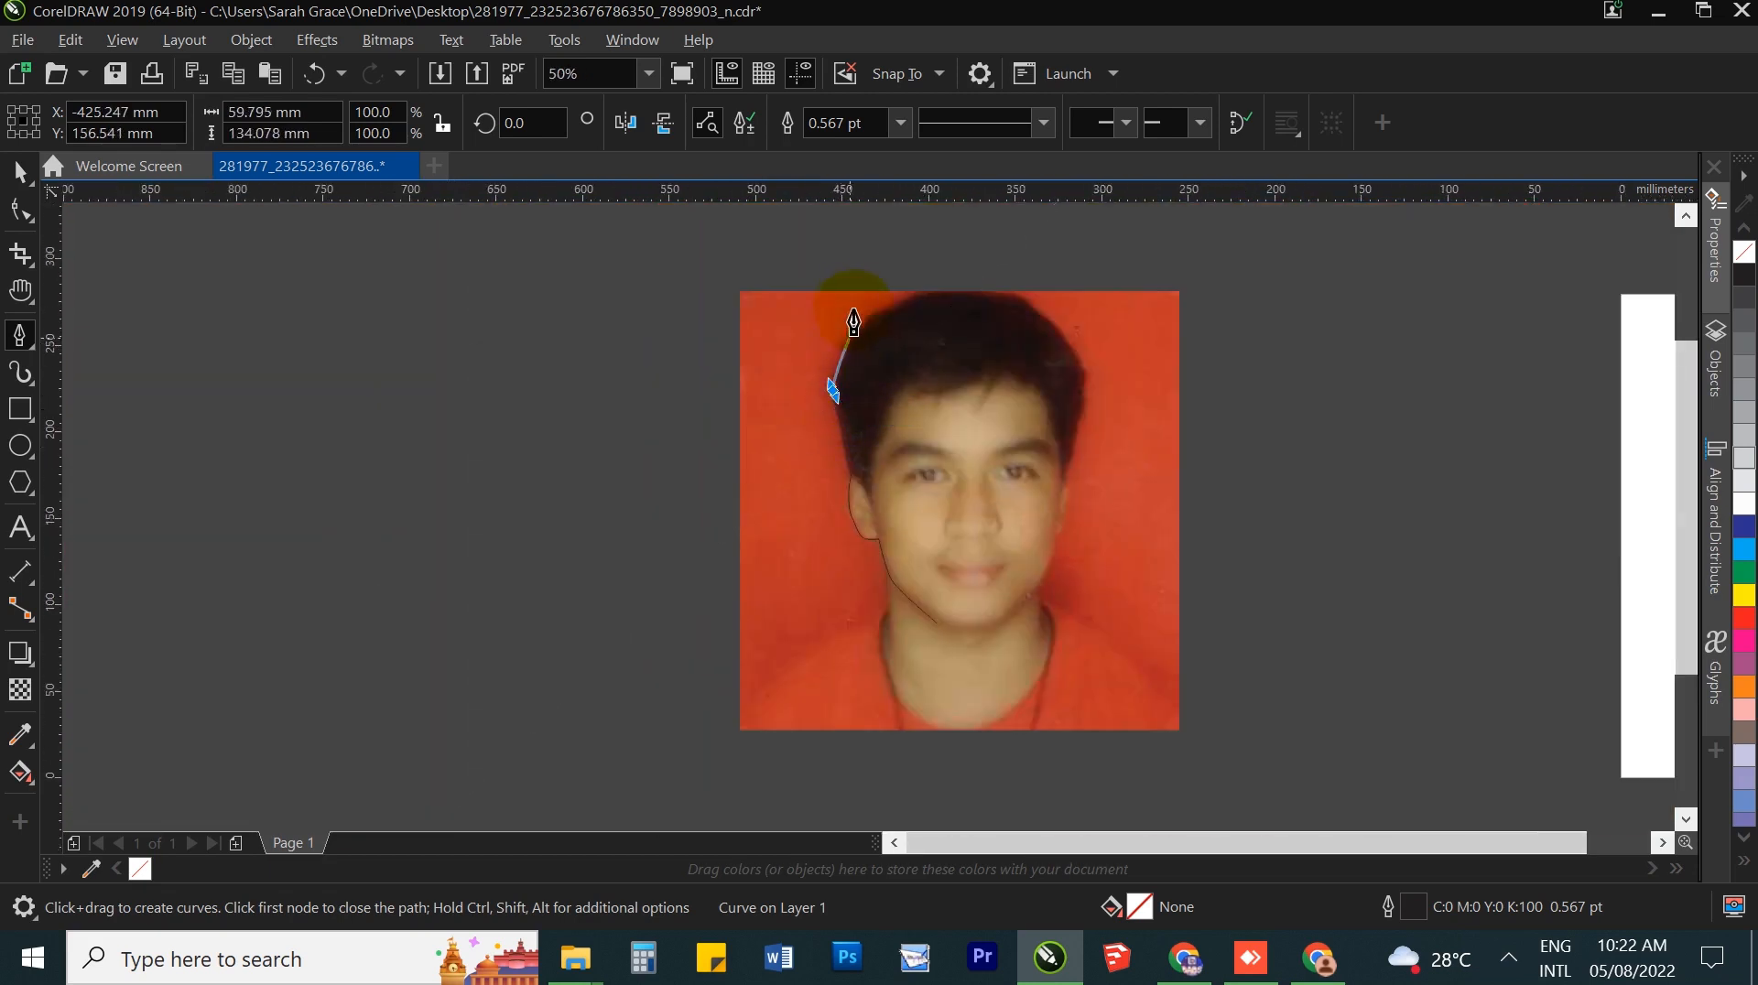
{"action": "scroll", "coordinate": [847, 376], "scroll_direction": "up", "scroll_amount": 2}
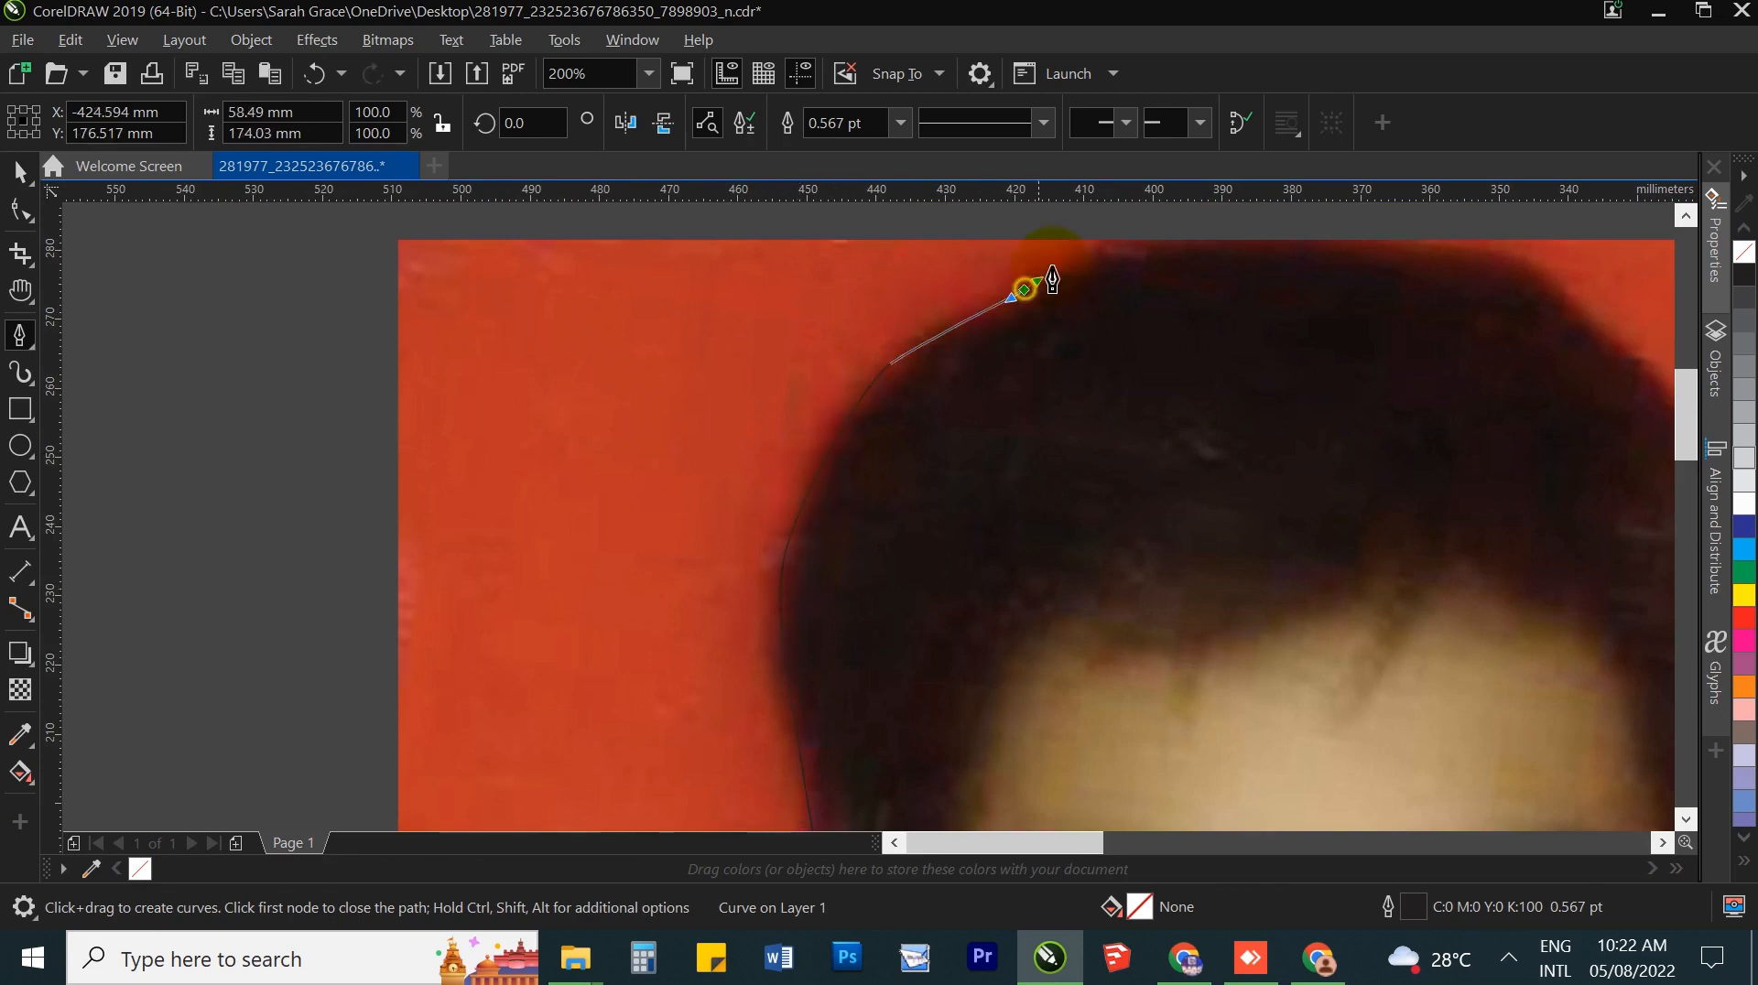
{"action": "left_click", "coordinate": [1125, 249]}
{"action": "scroll", "coordinate": [864, 361], "scroll_direction": "down", "scroll_amount": 3}
{"action": "scroll", "coordinate": [953, 345], "scroll_direction": "up", "scroll_amount": 2}
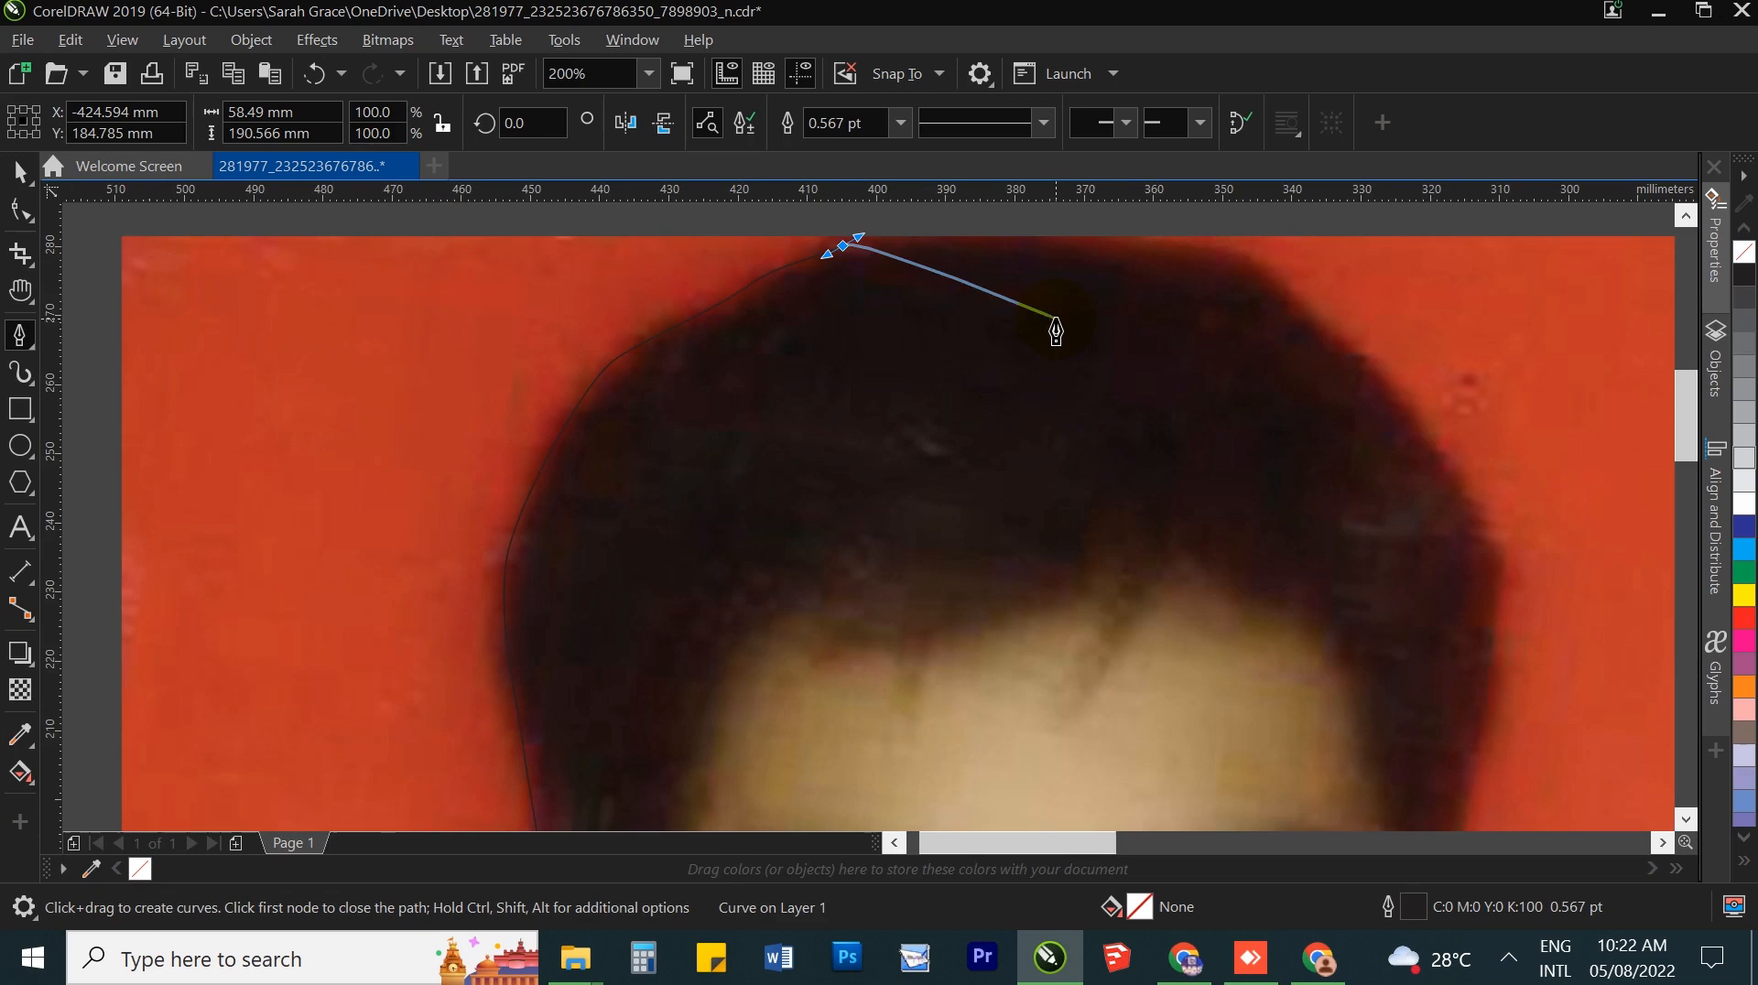
{"action": "key", "text": "ctrl+z"}
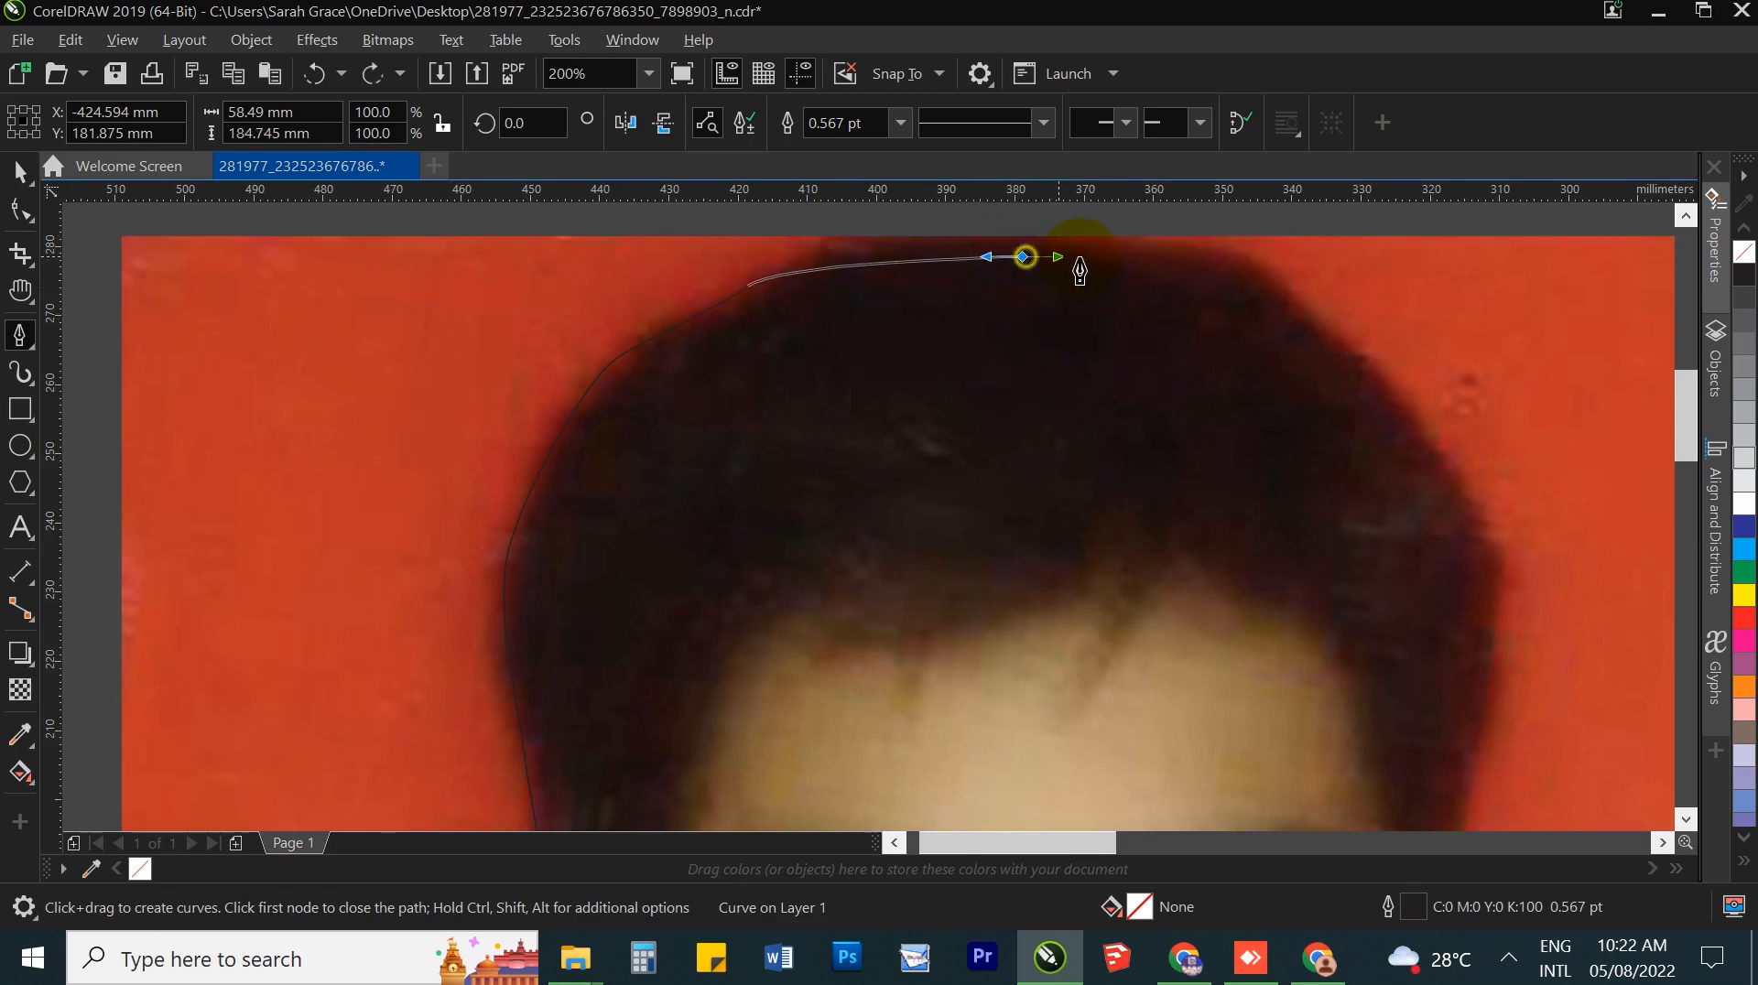
Step: Extend the outline over the top of the hair and down its right side to the temple
{"action": "left_click_drag", "start_coordinate": [1306, 314], "coordinate": [1422, 436]}
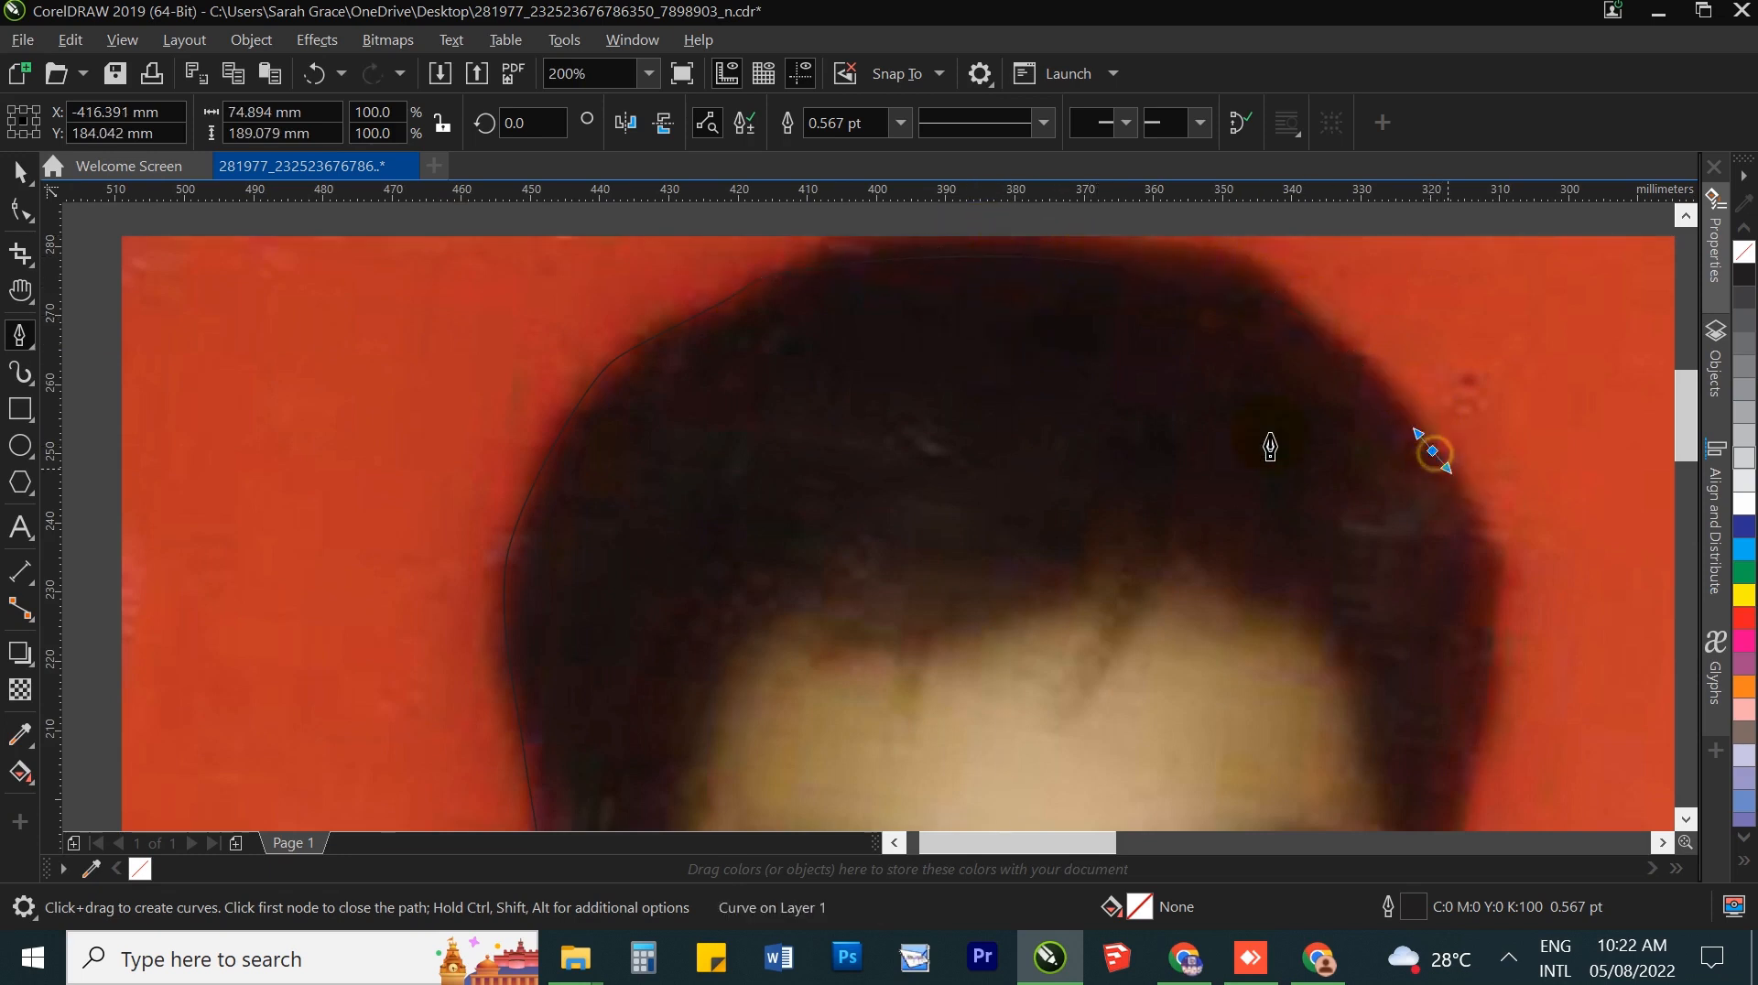
{"action": "scroll", "coordinate": [1385, 475], "scroll_direction": "down", "scroll_amount": 3}
{"action": "scroll", "coordinate": [1119, 409], "scroll_direction": "up", "scroll_amount": 3}
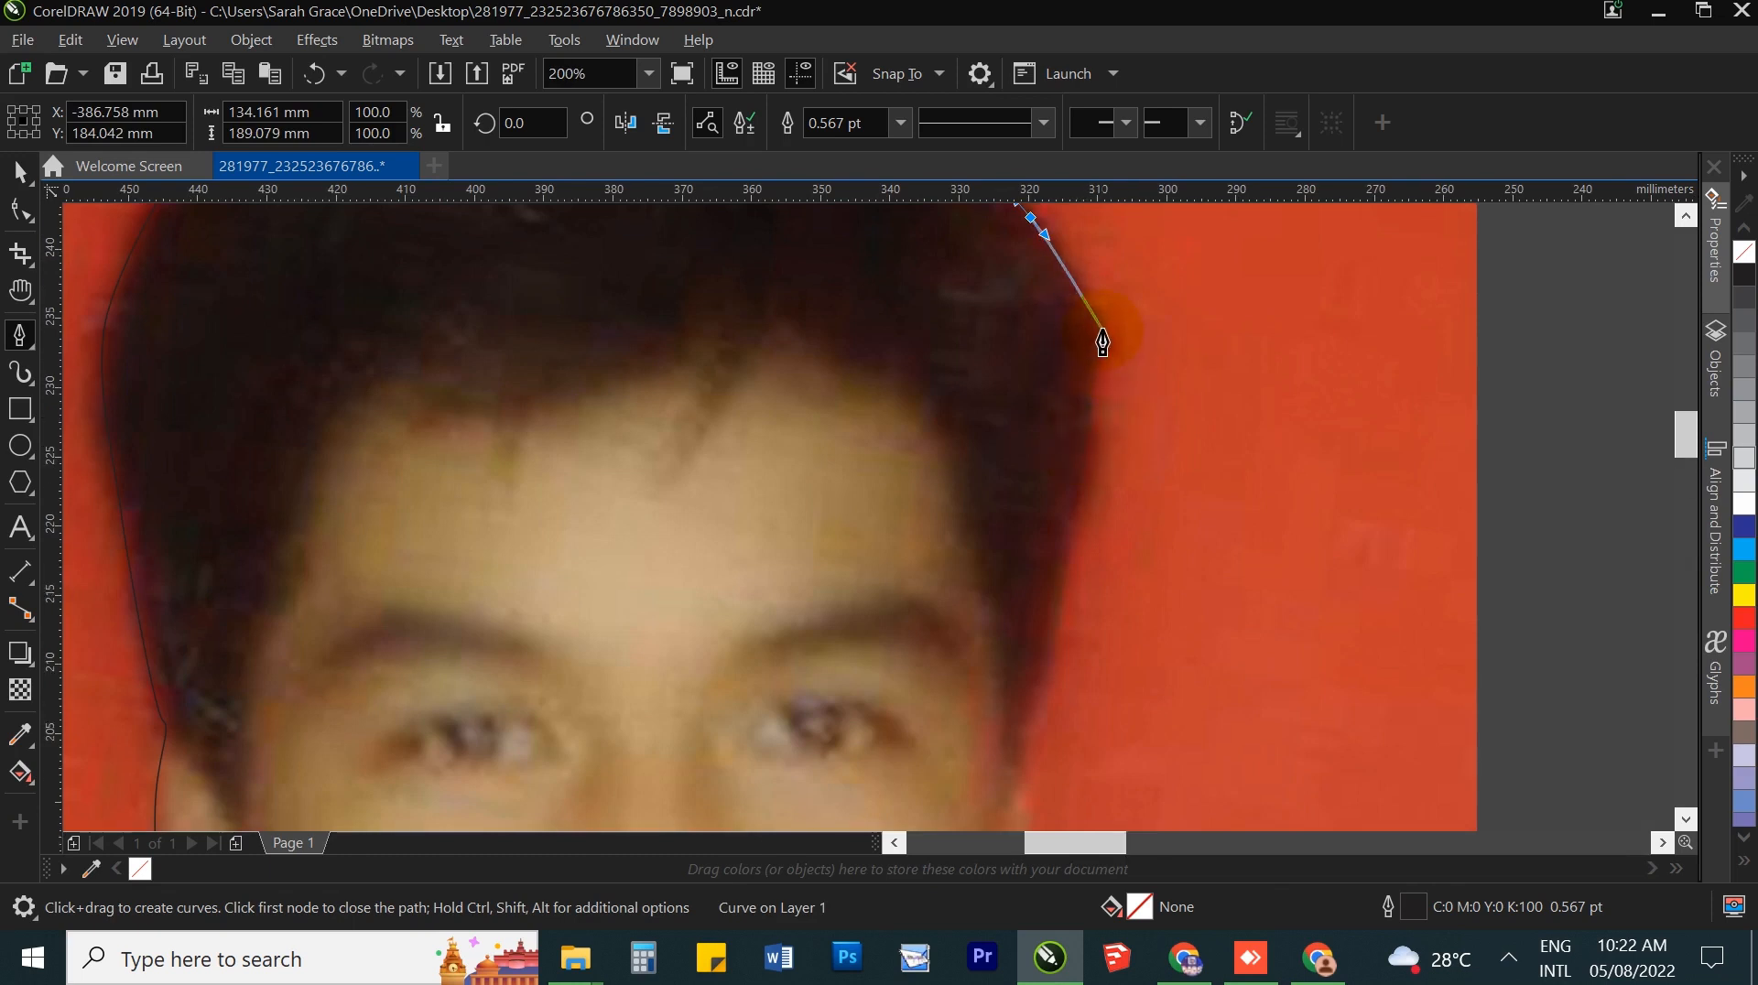
{"action": "scroll", "coordinate": [1102, 342], "scroll_direction": "up", "scroll_amount": 1}
{"action": "scroll", "coordinate": [1093, 469], "scroll_direction": "down", "scroll_amount": 1}
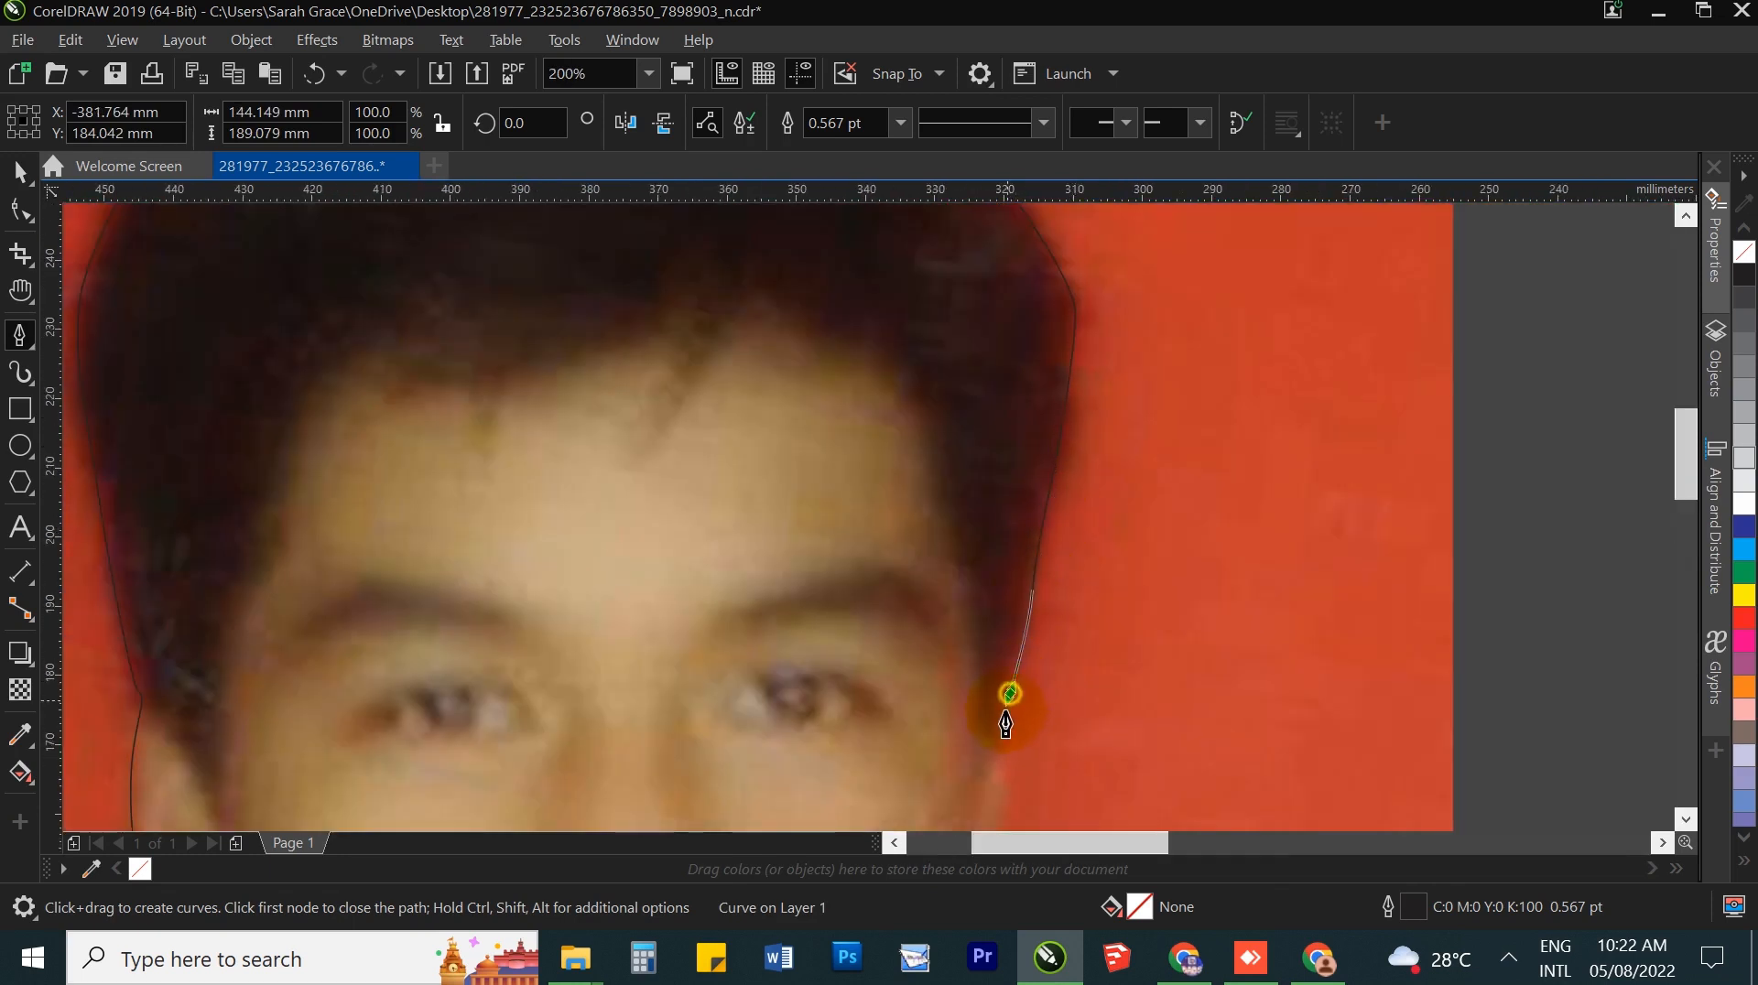
{"action": "left_click", "coordinate": [1010, 693]}
Step: Trace around the right ear of the portrait down to where the lobe meets the jaw
{"action": "scroll", "coordinate": [984, 581], "scroll_direction": "down", "scroll_amount": 3}
{"action": "scroll", "coordinate": [984, 581], "scroll_direction": "up", "scroll_amount": 4}
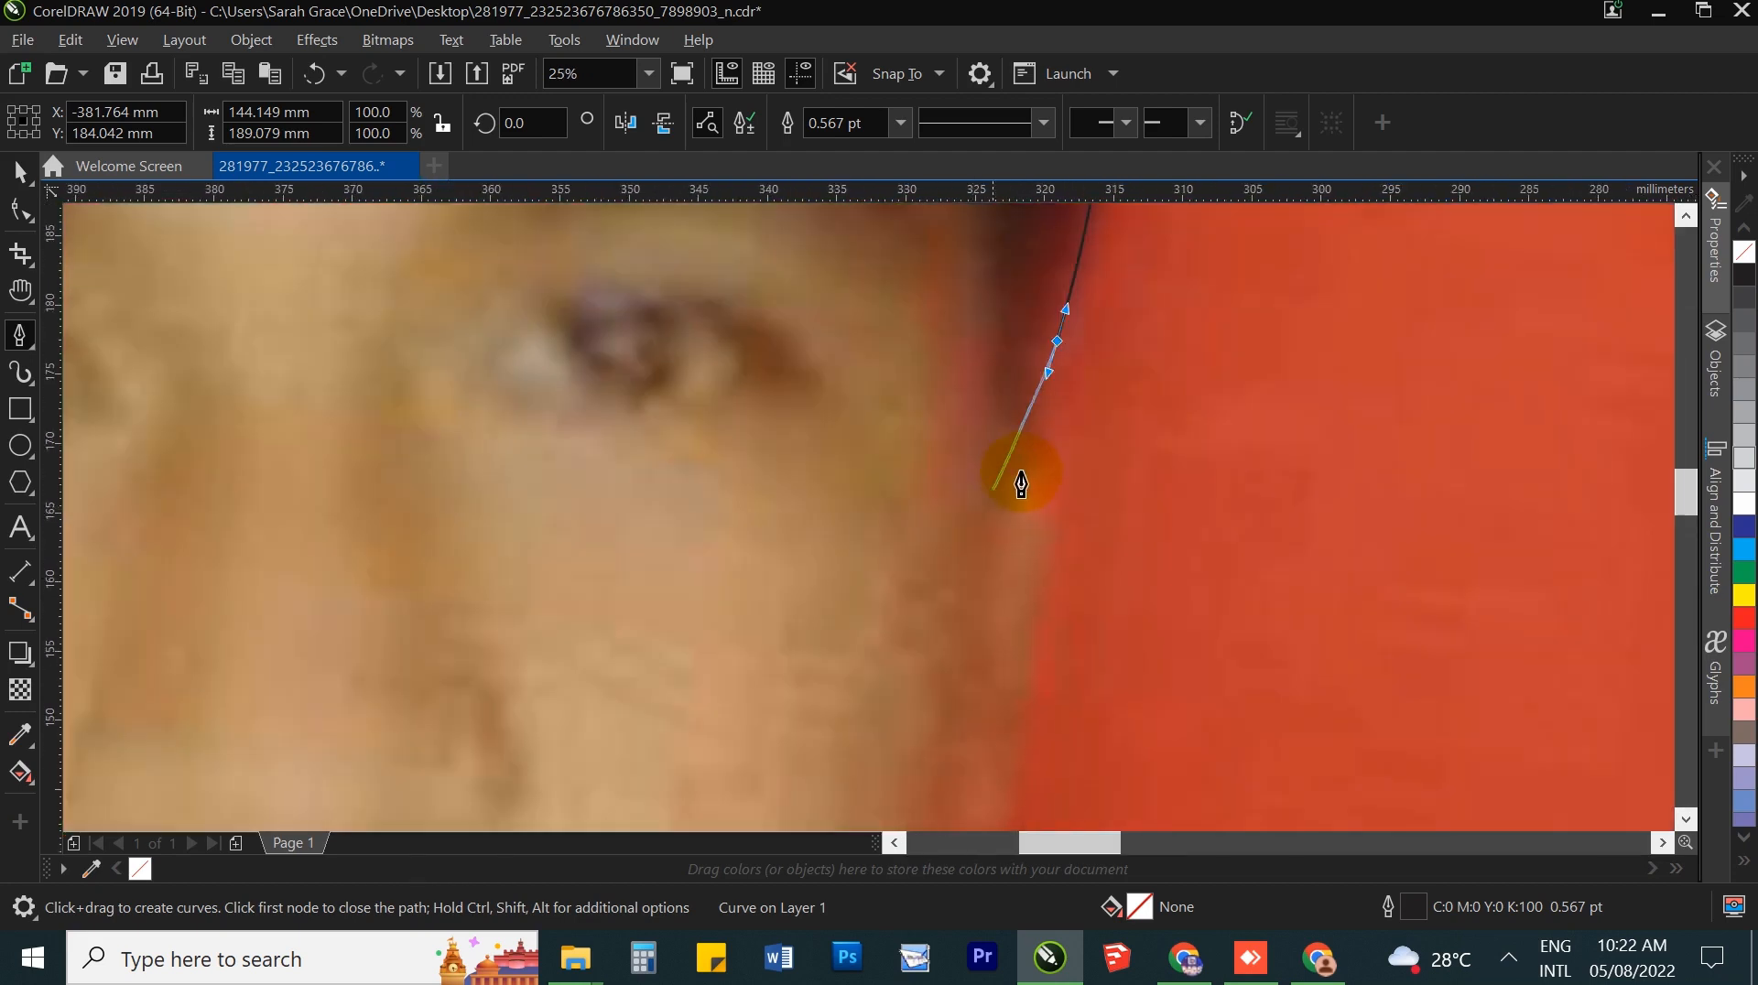
{"action": "left_click_drag", "start_coordinate": [1057, 600], "coordinate": [1053, 597]}
{"action": "scroll", "coordinate": [1028, 409], "scroll_direction": "down", "scroll_amount": 3}
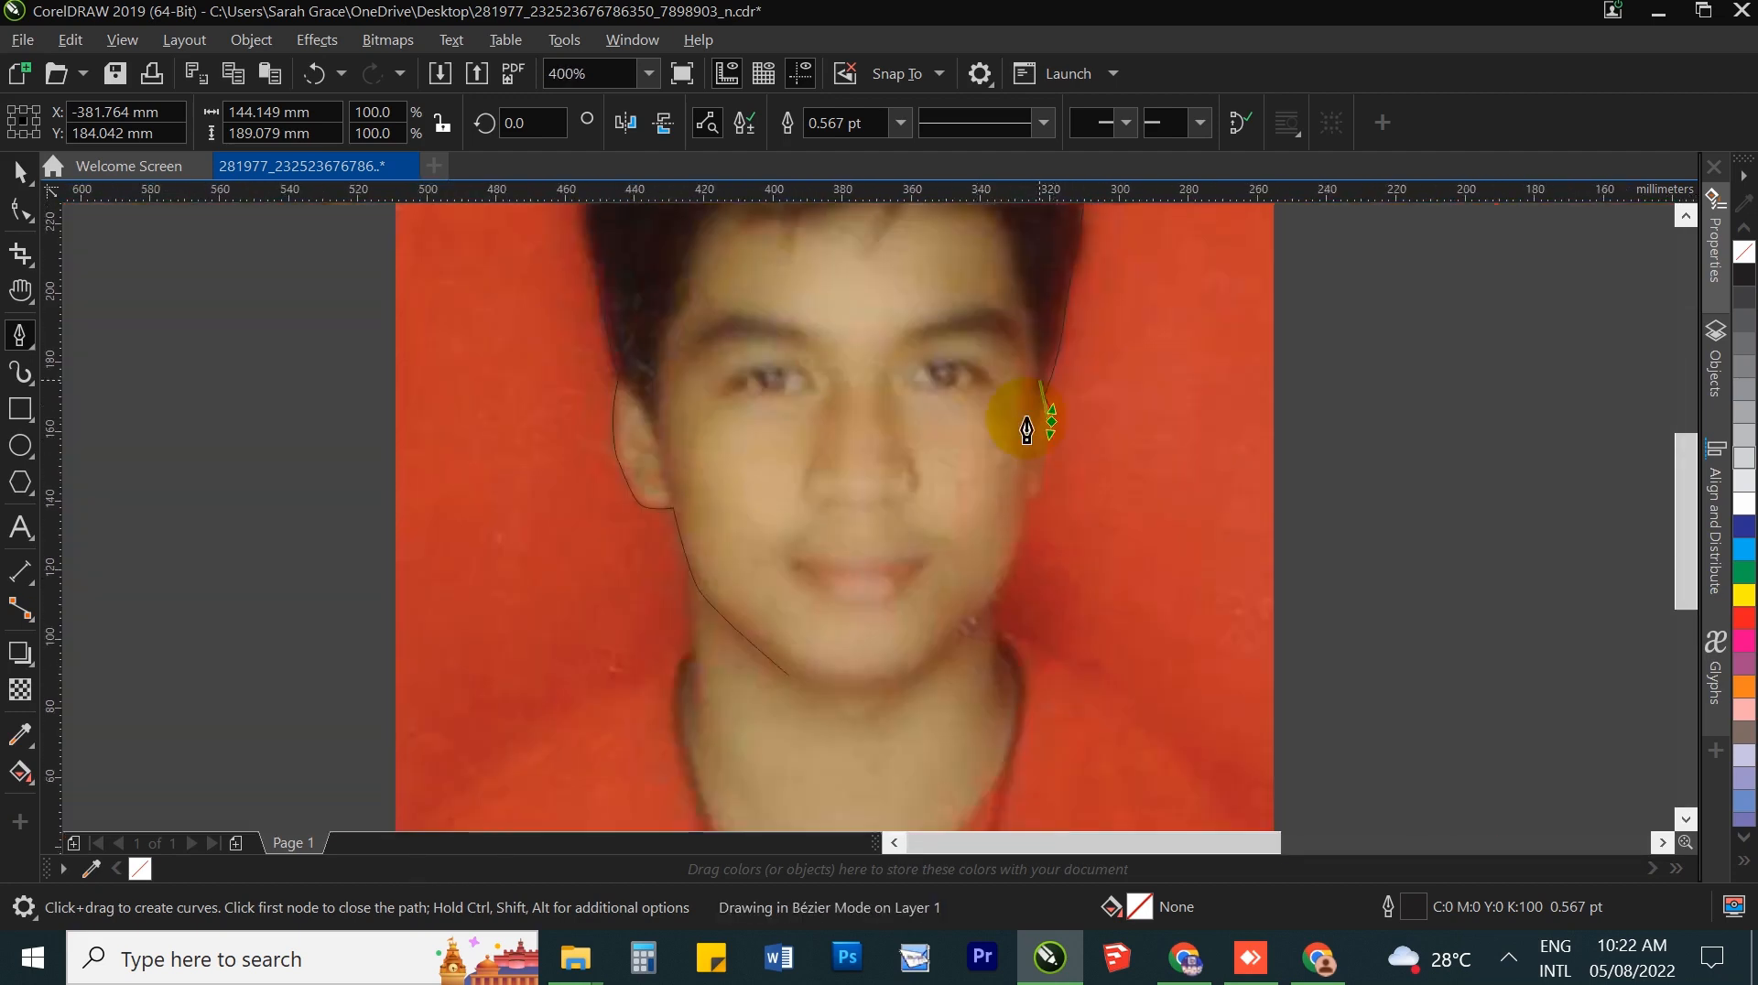
{"action": "scroll", "coordinate": [1032, 486], "scroll_direction": "up", "scroll_amount": 3}
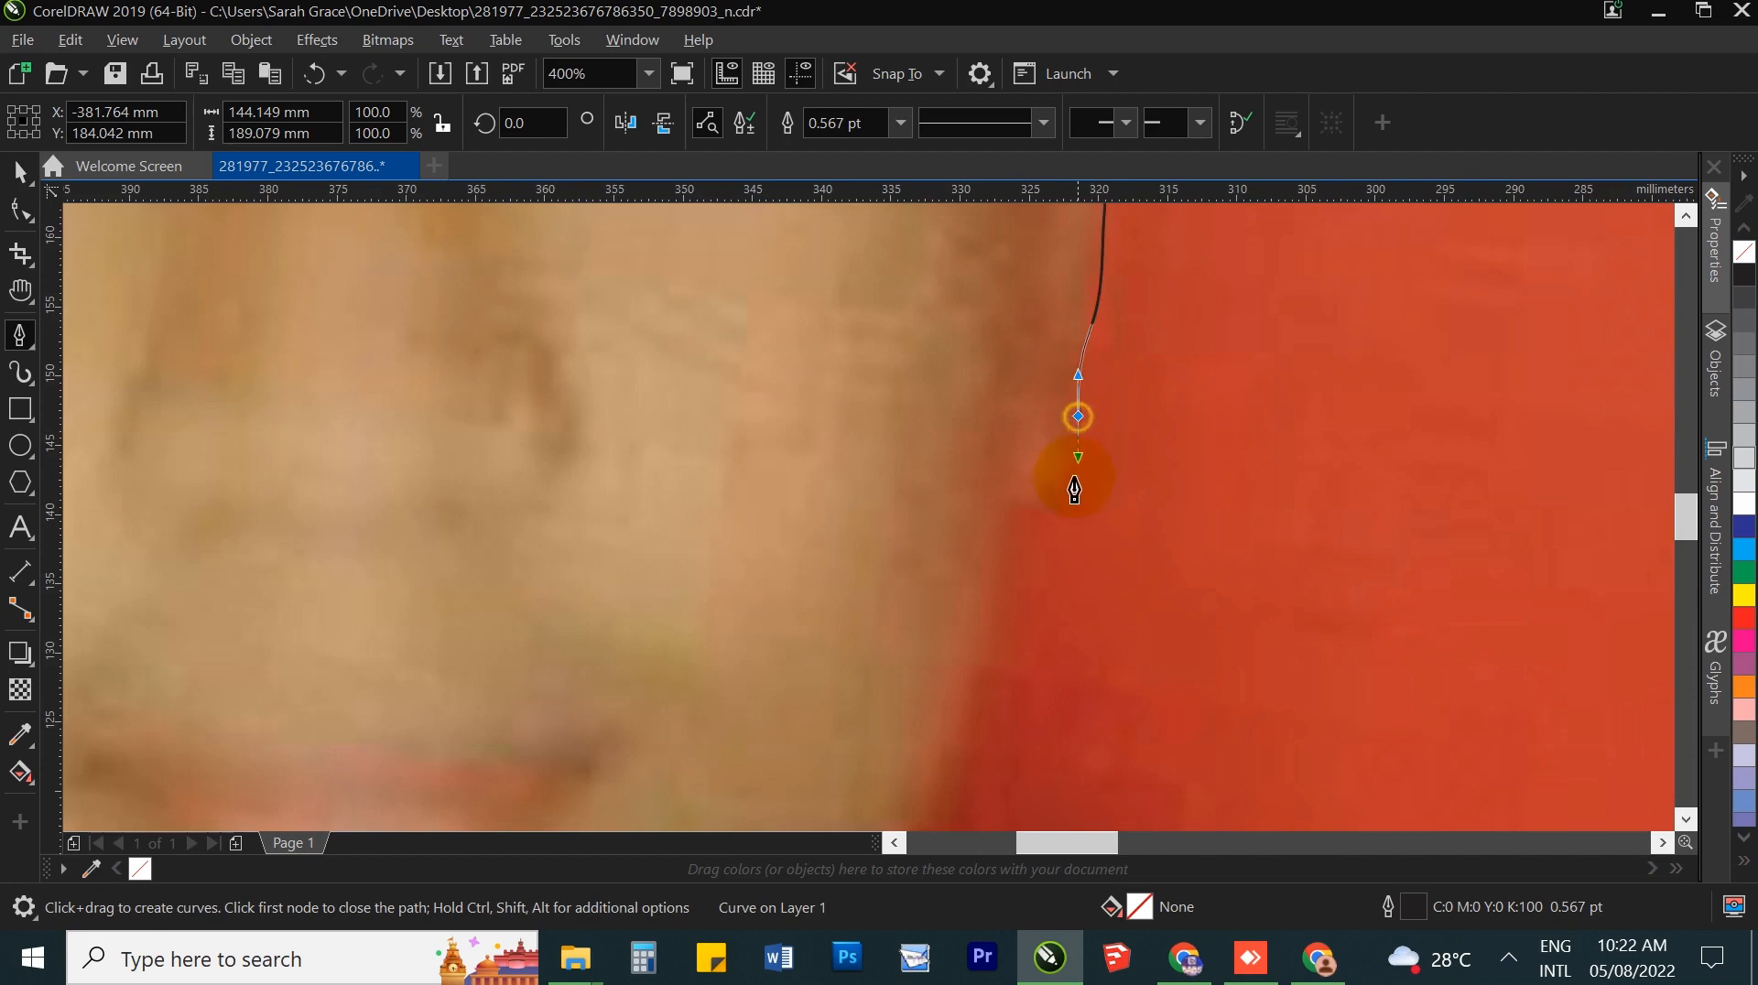
{"action": "left_click", "coordinate": [1009, 509]}
Step: Follow the right jaw and the chin back to the starting node and close the head outline
{"action": "scroll", "coordinate": [1001, 483], "scroll_direction": "down", "scroll_amount": 3}
{"action": "scroll", "coordinate": [992, 556], "scroll_direction": "up", "scroll_amount": 3}
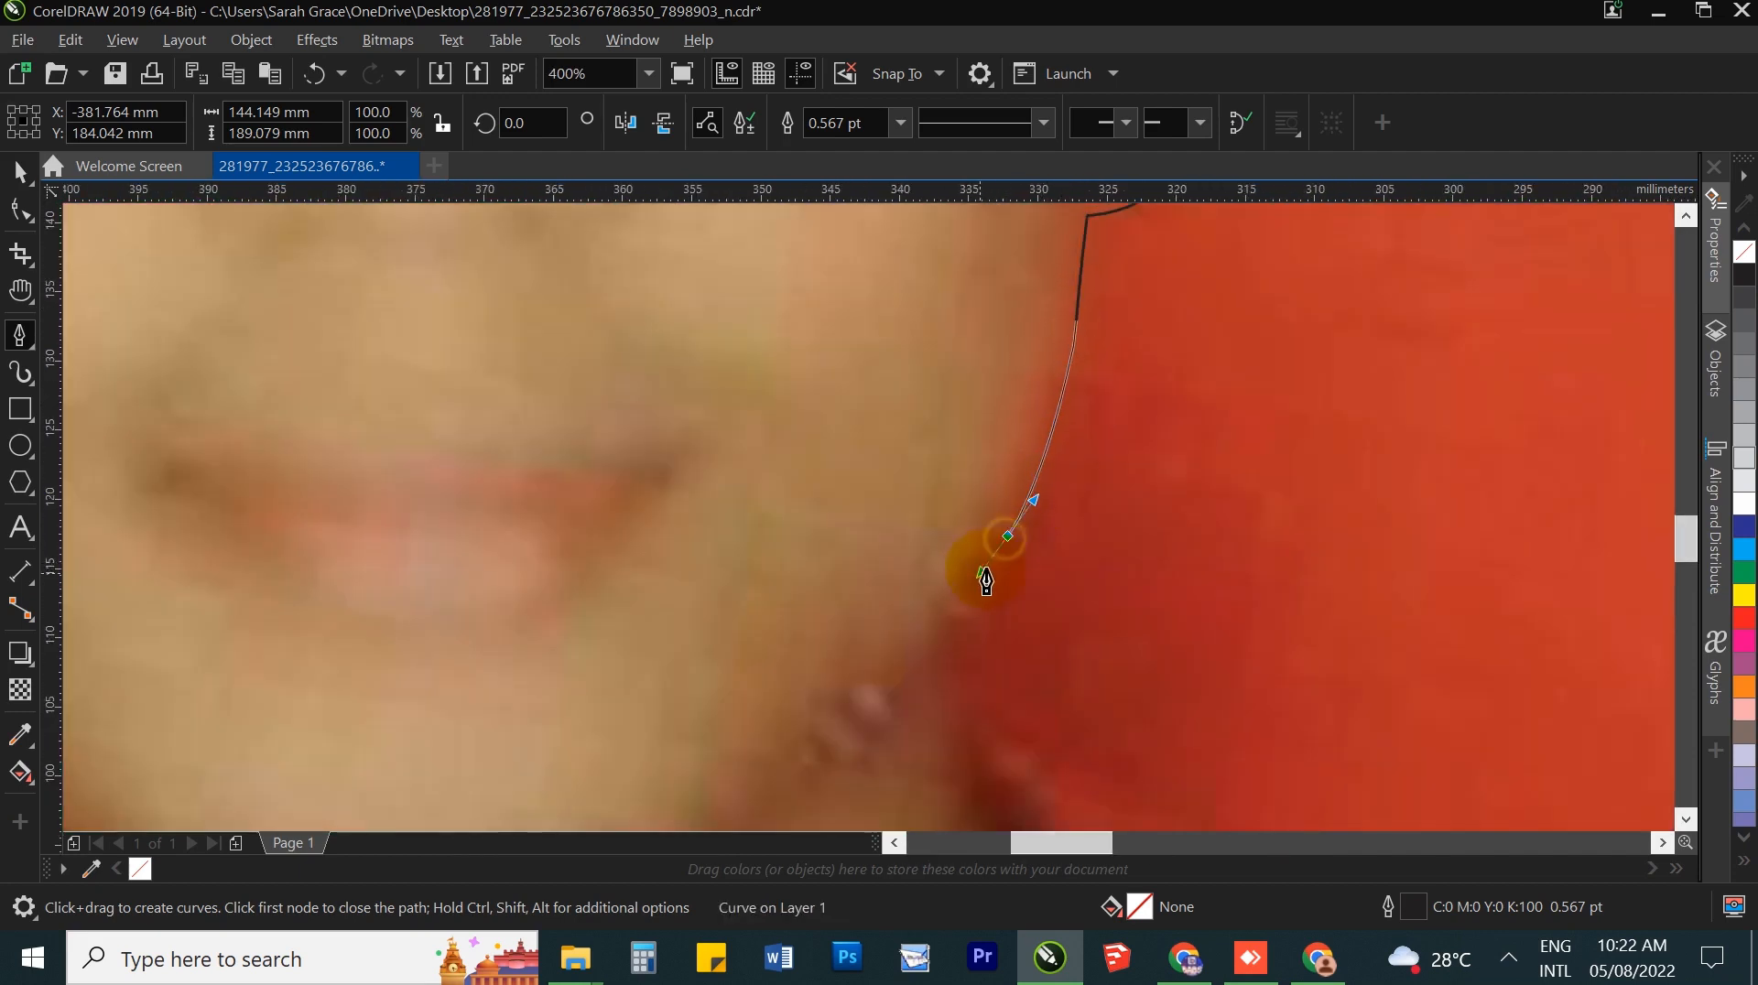
{"action": "scroll", "coordinate": [980, 586], "scroll_direction": "down", "scroll_amount": 3}
{"action": "scroll", "coordinate": [995, 572], "scroll_direction": "up", "scroll_amount": 3}
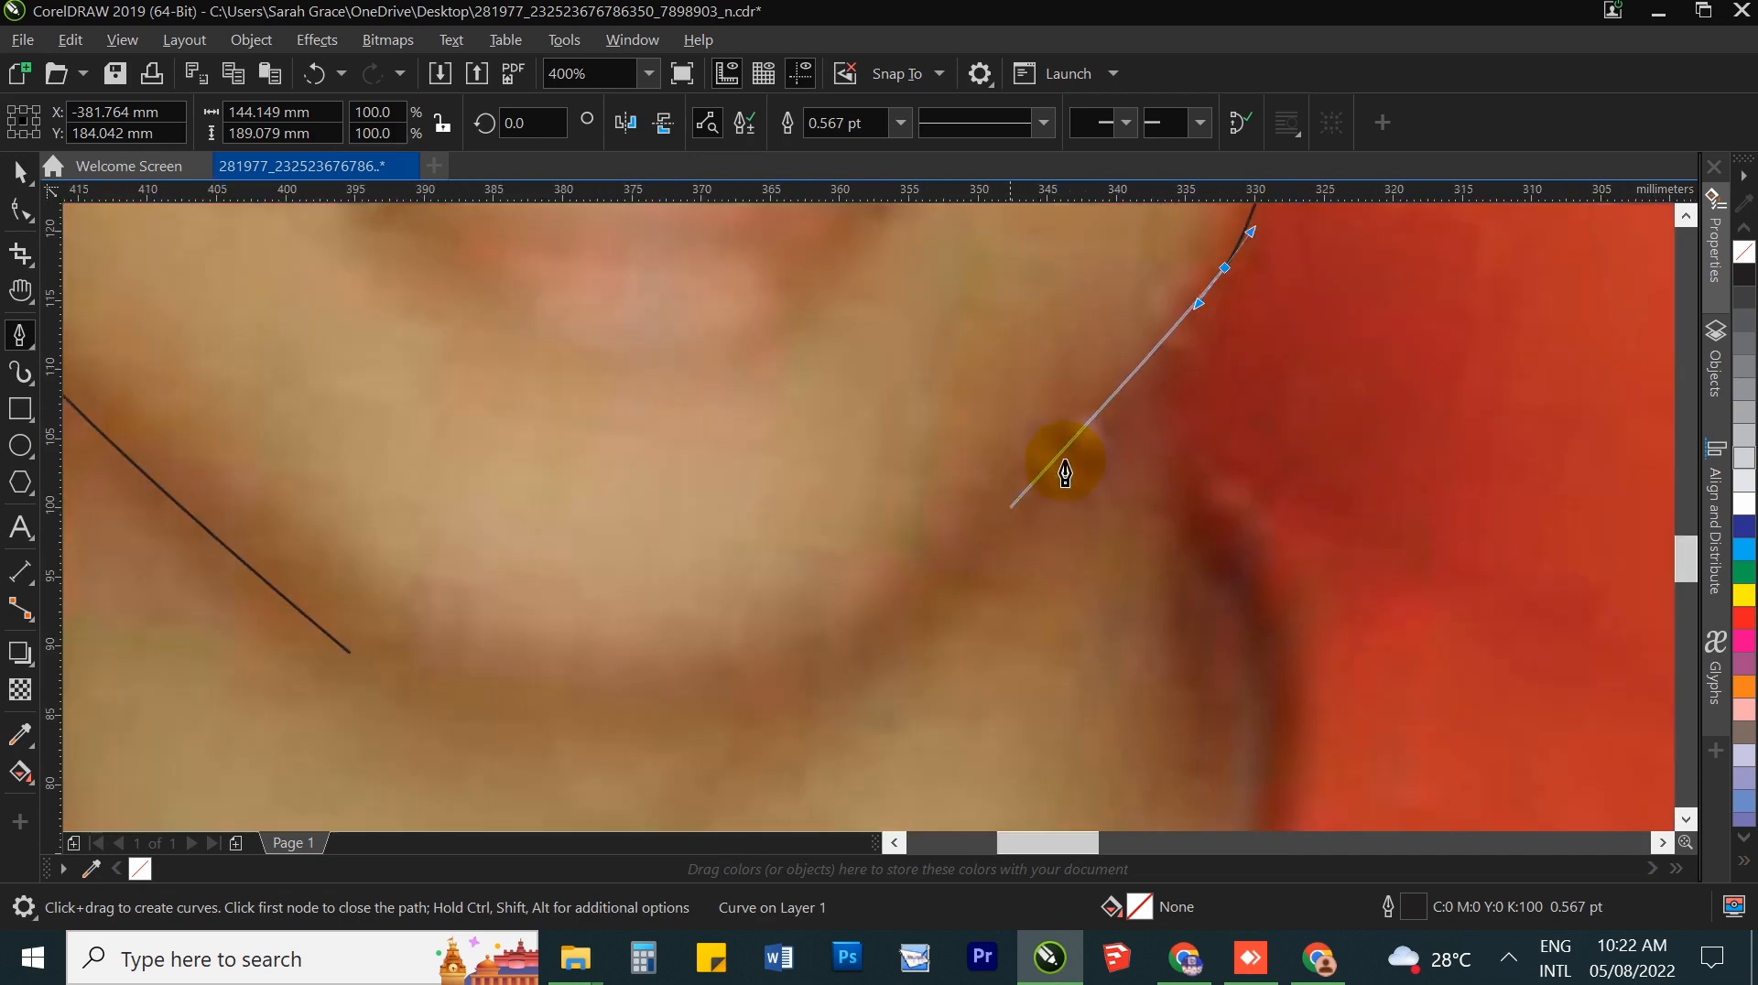
{"action": "left_click_drag", "start_coordinate": [646, 728], "coordinate": [590, 724]}
{"action": "scroll", "coordinate": [449, 718], "scroll_direction": "up", "scroll_amount": 2}
{"action": "left_click_drag", "start_coordinate": [352, 687], "coordinate": [289, 666]}
{"action": "scroll", "coordinate": [275, 660], "scroll_direction": "down", "scroll_amount": 2}
{"action": "scroll", "coordinate": [331, 696], "scroll_direction": "up", "scroll_amount": 3}
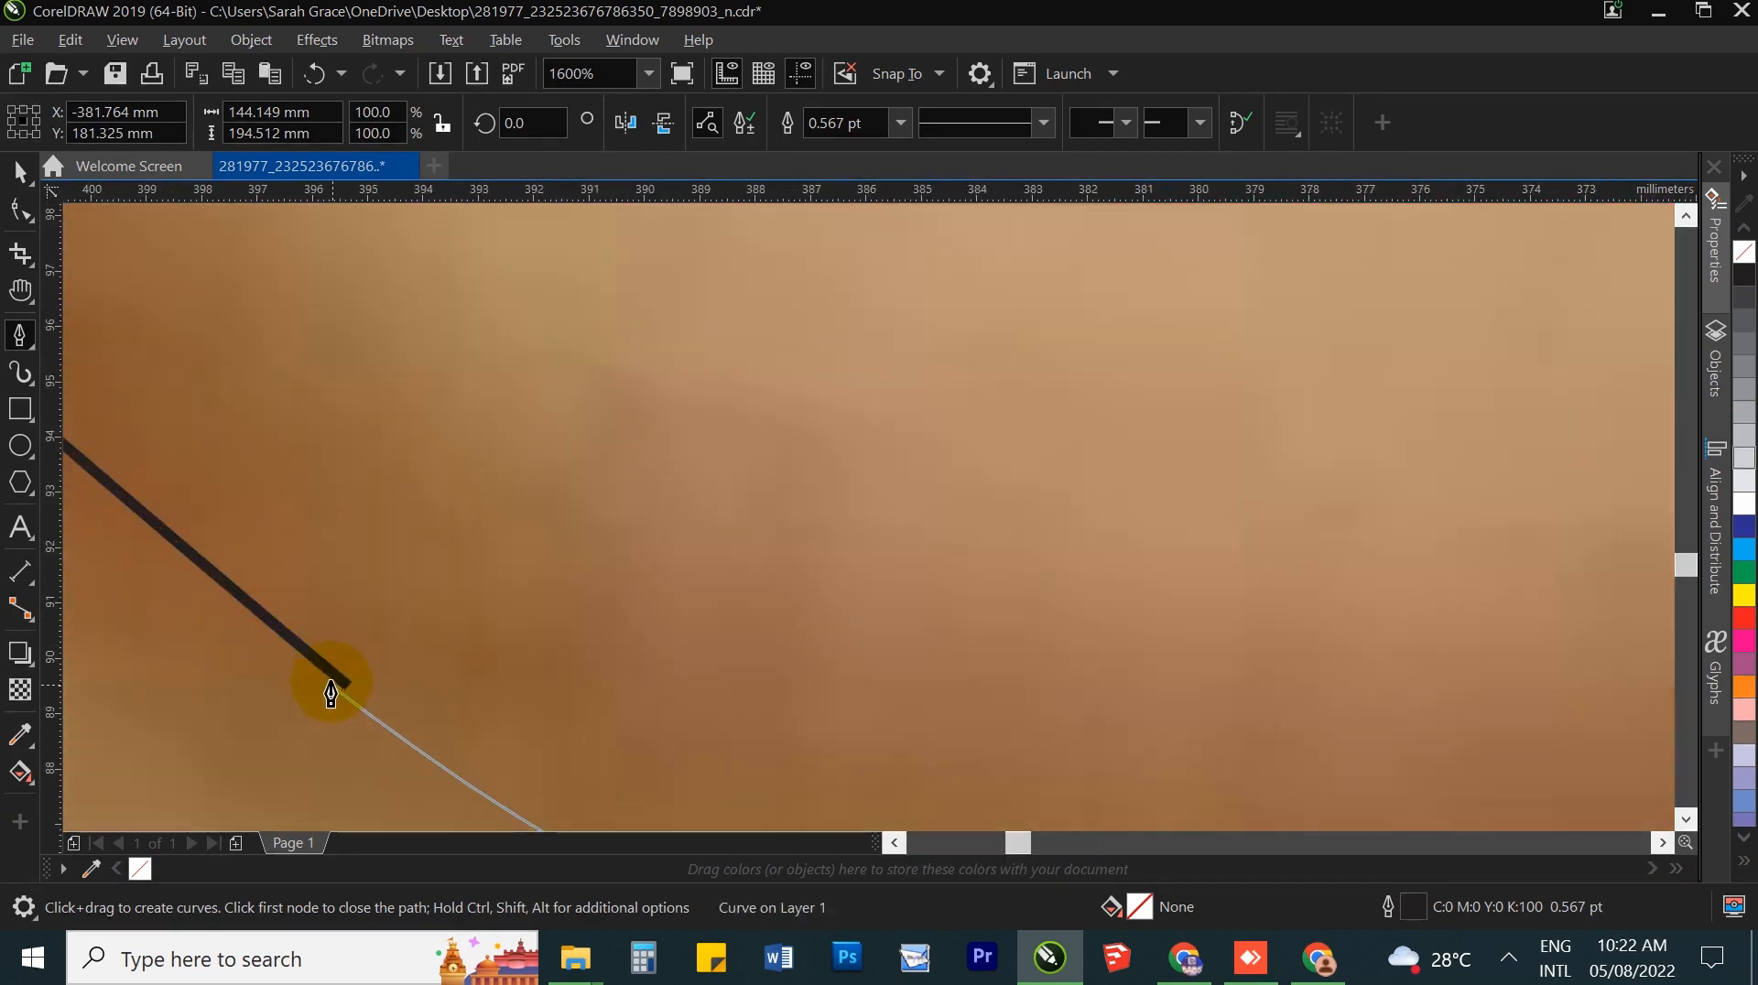
{"action": "double_click", "coordinate": [349, 689]}
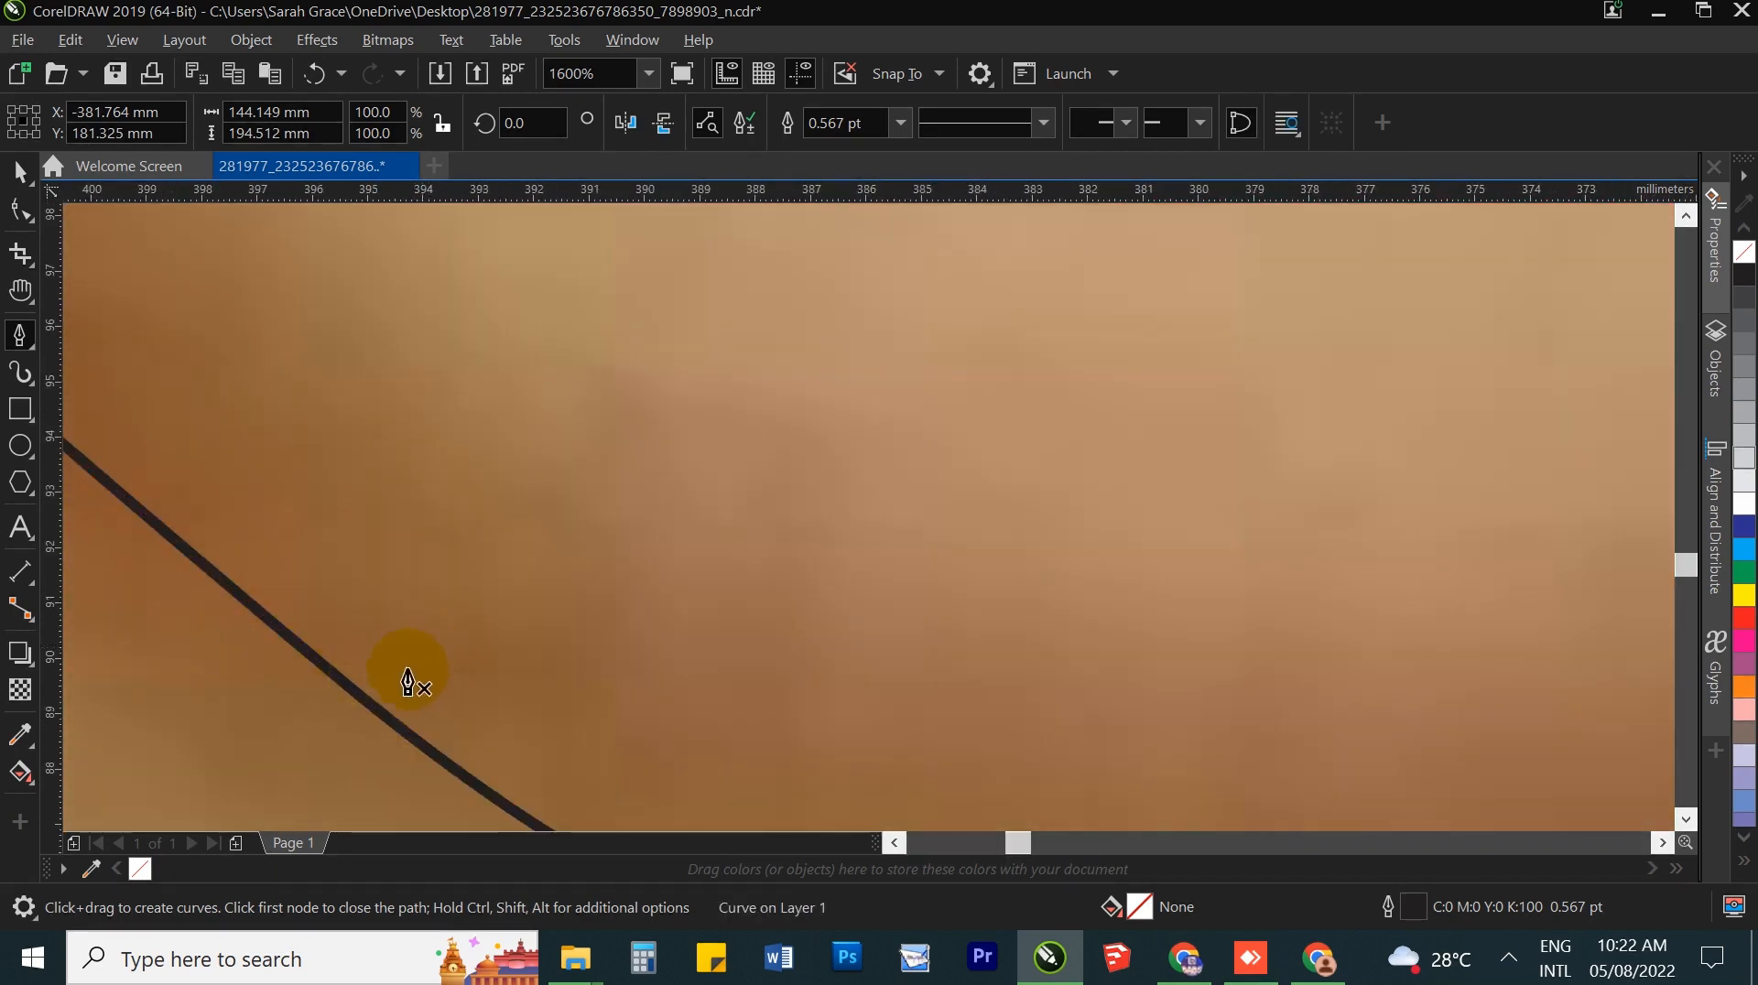
{"action": "key", "text": "alt+f"}
{"action": "scroll", "coordinate": [554, 595], "scroll_direction": "down", "scroll_amount": 2}
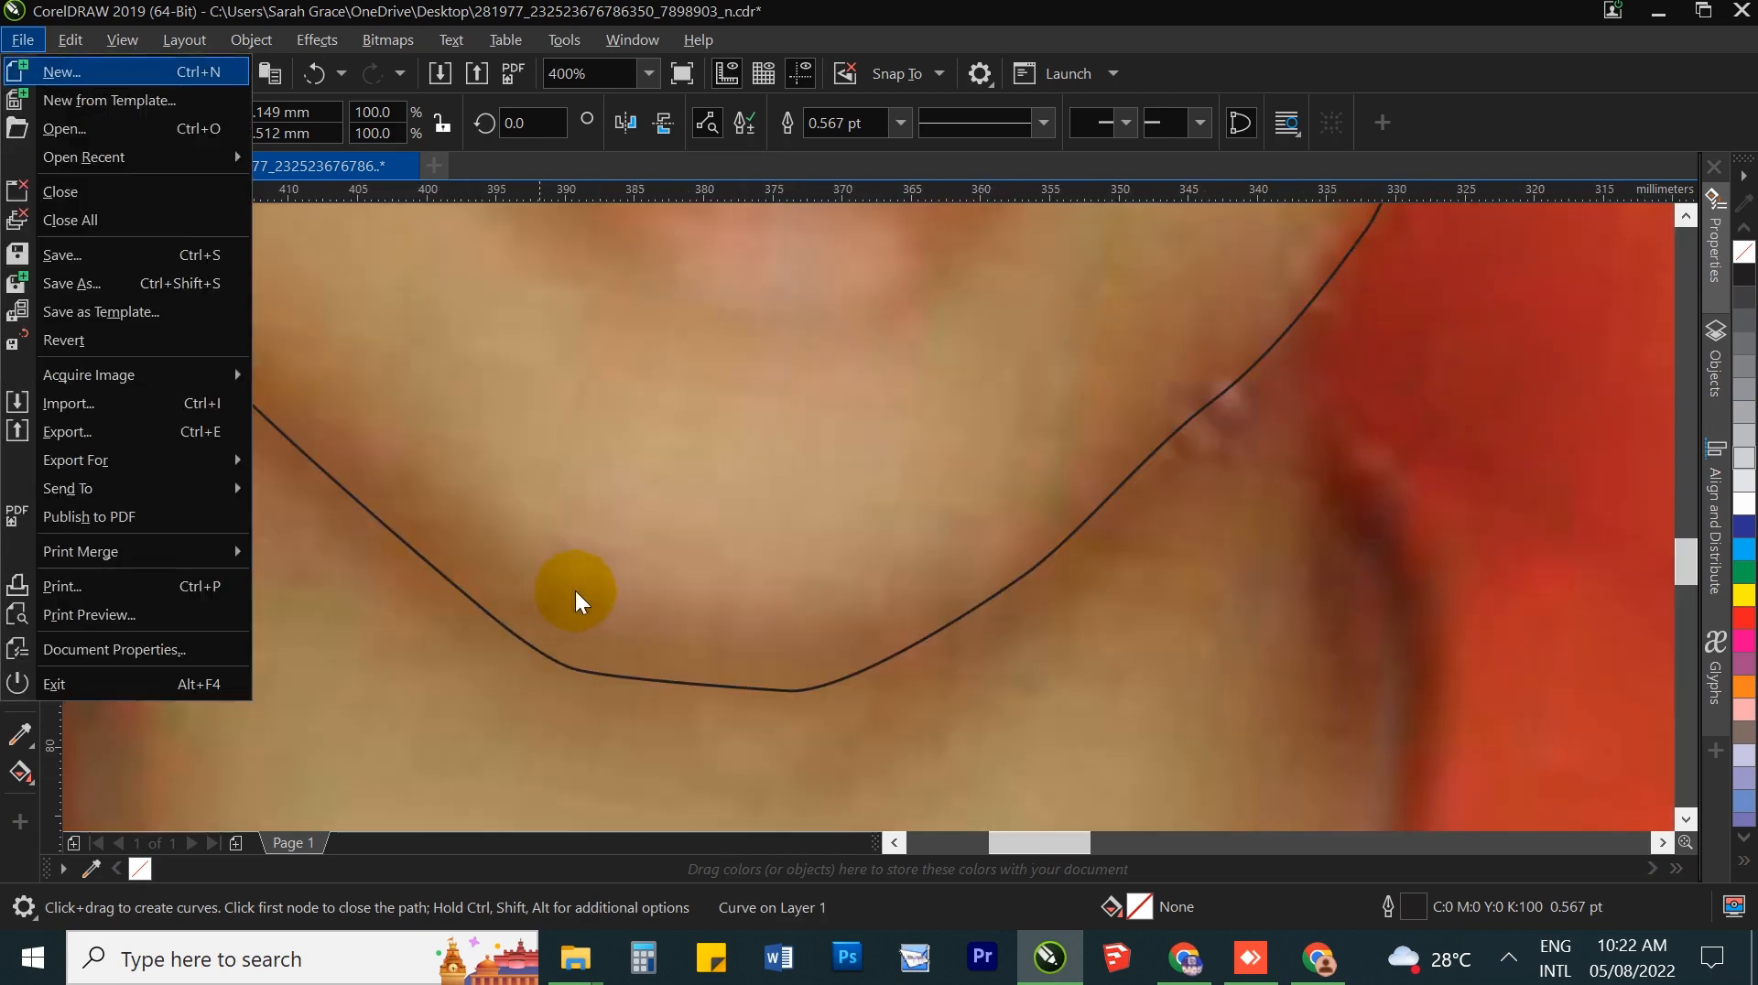
{"action": "key", "text": "Return"}
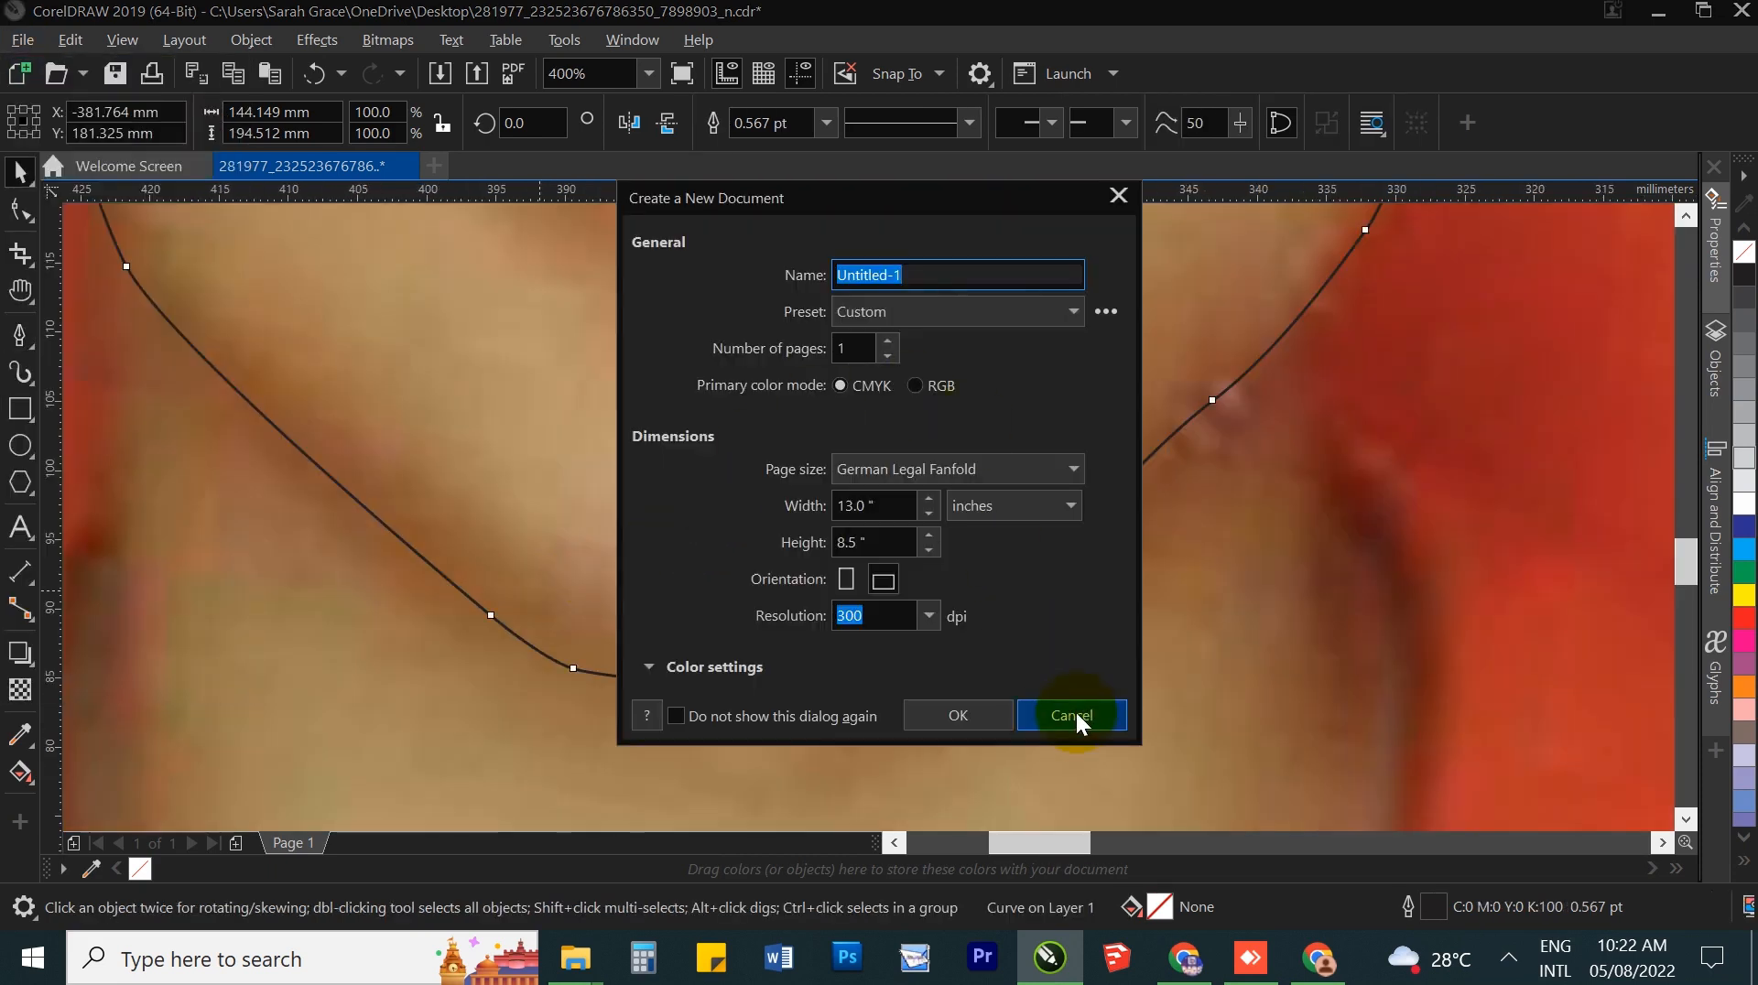
{"action": "left_click", "coordinate": [1071, 715]}
Step: PowerClip the portrait photo inside the closed head outline to cut away the red background
{"action": "scroll", "coordinate": [817, 570], "scroll_direction": "down", "scroll_amount": 2}
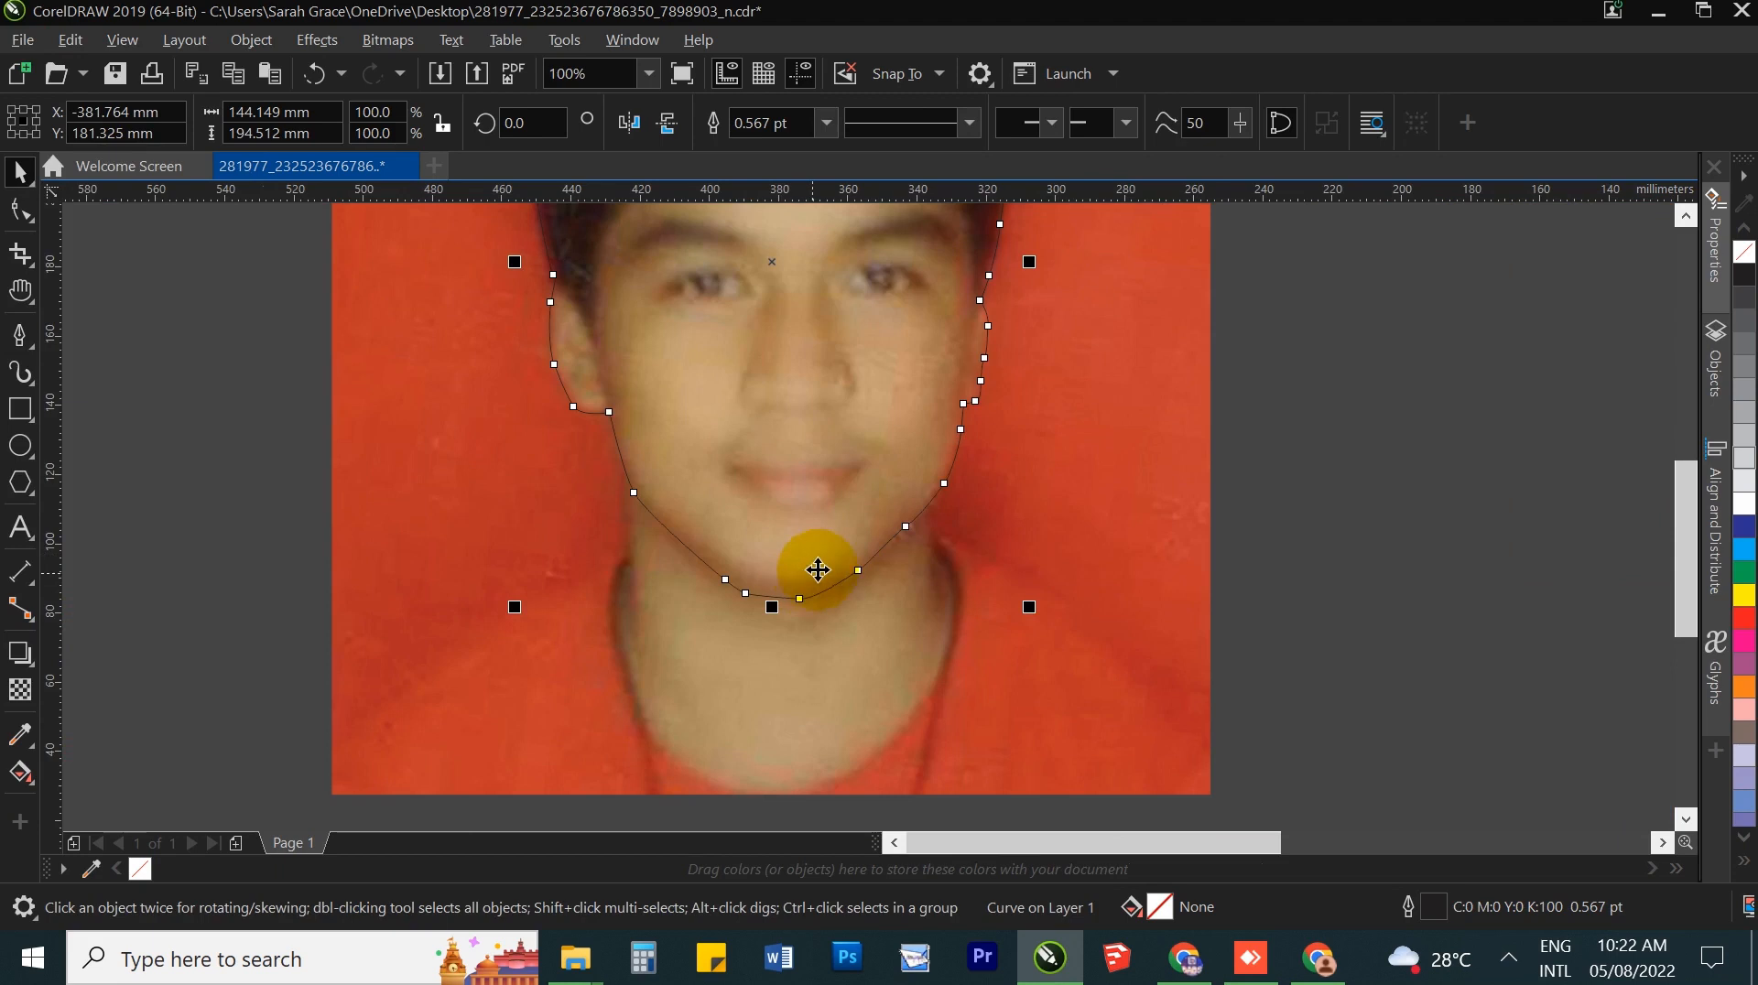
{"action": "left_click", "coordinate": [1109, 511]}
{"action": "right_click", "coordinate": [1113, 511]}
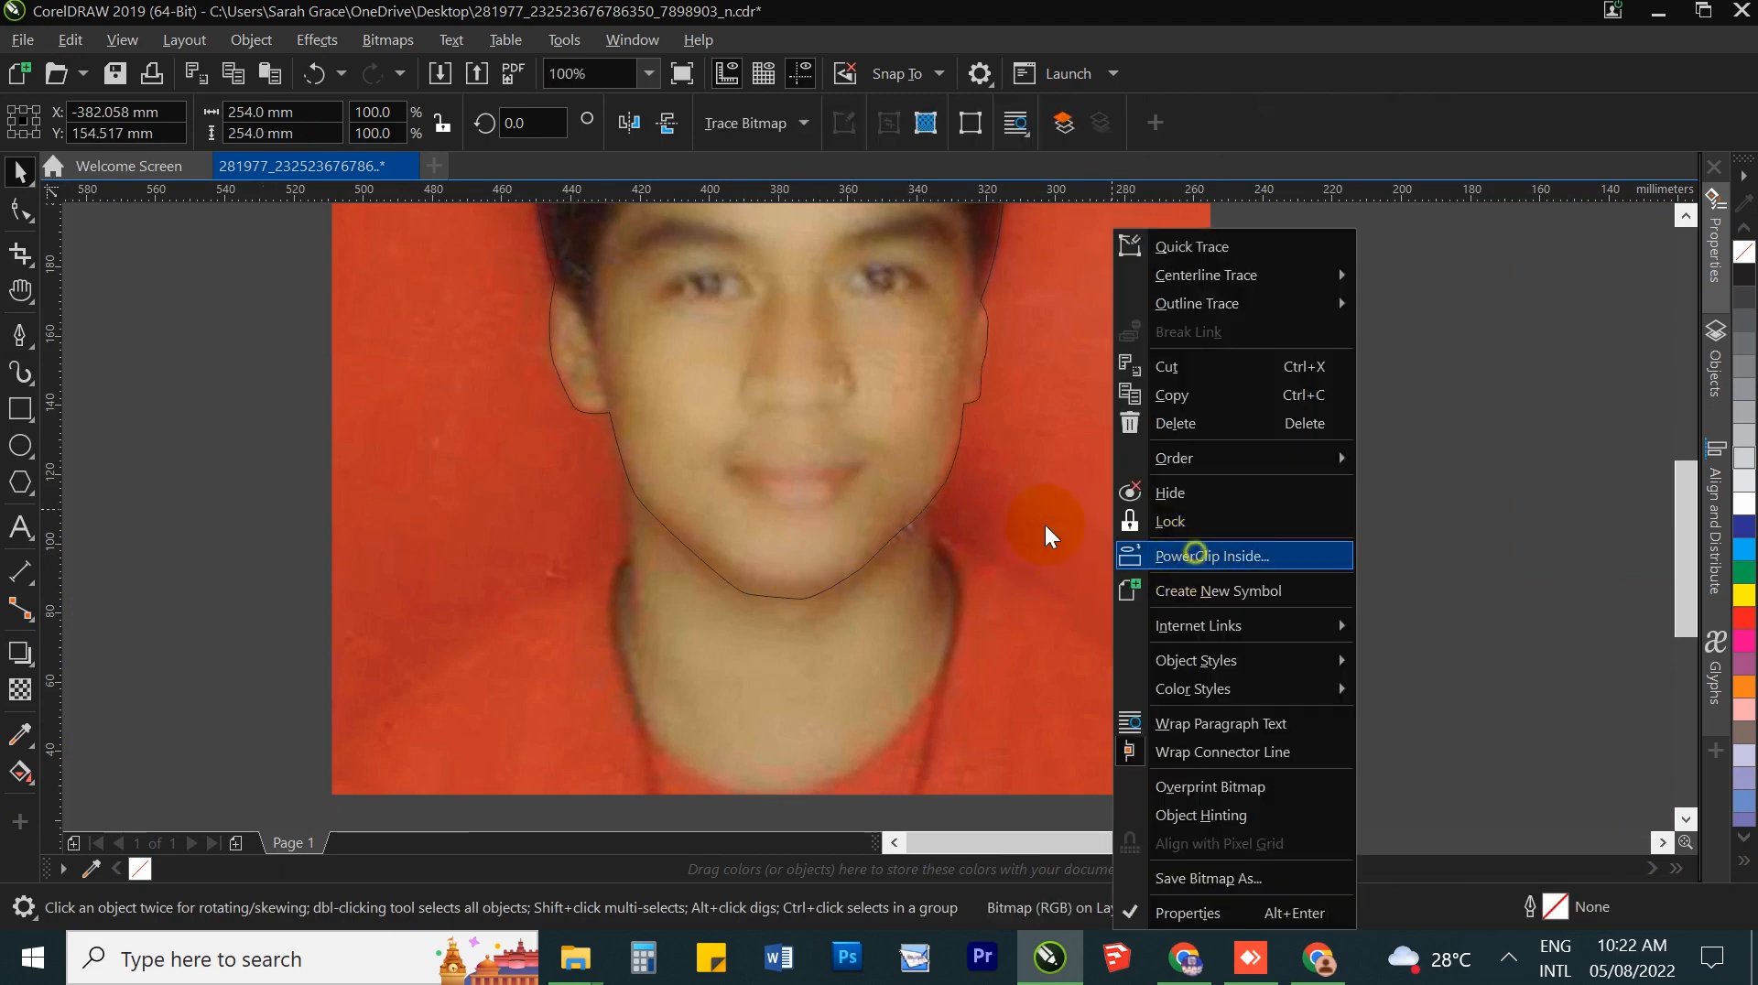
{"action": "left_click", "coordinate": [1191, 549]}
{"action": "left_click", "coordinate": [794, 414]}
{"action": "left_click", "coordinate": [1262, 497]}
{"action": "scroll", "coordinate": [767, 490], "scroll_direction": "down", "scroll_amount": 1}
{"action": "left_click_drag", "start_coordinate": [771, 412], "coordinate": [804, 550]}
{"action": "key", "text": "space"}
{"action": "left_click", "coordinate": [881, 529]}
{"action": "key", "text": "space"}
{"action": "key", "text": "space"}
{"action": "left_click", "coordinate": [747, 484]}
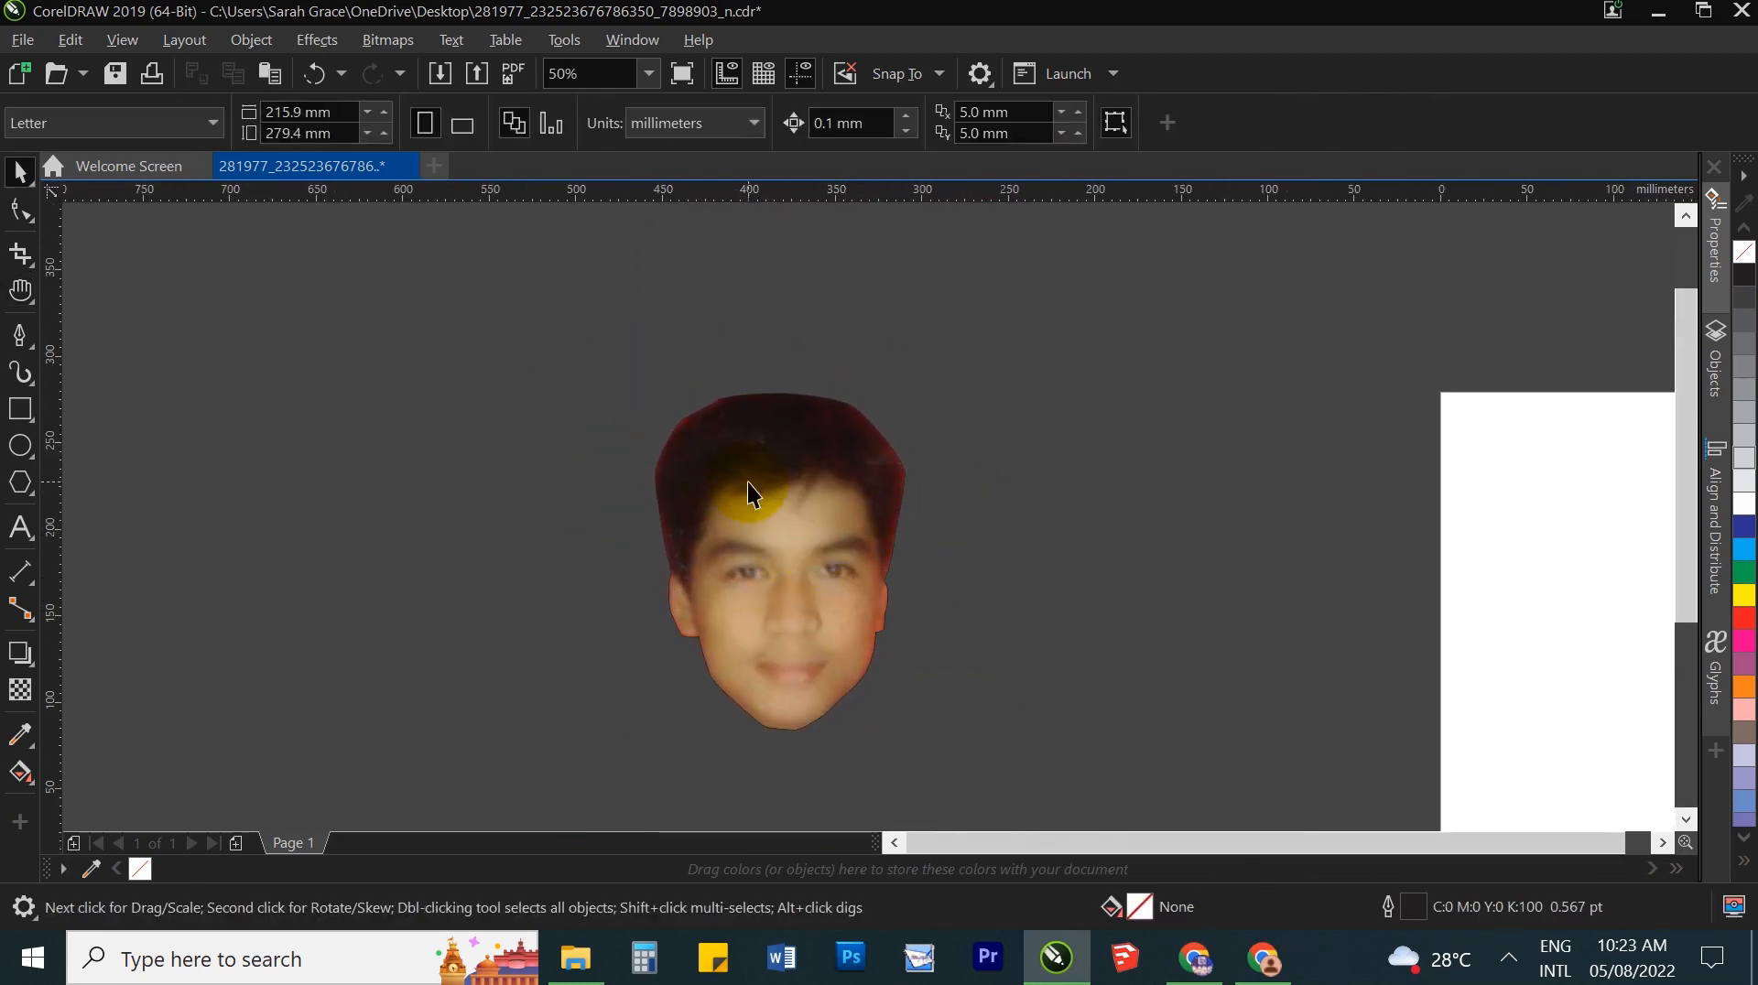
Step: Set the outline colour of the clipped head to white
{"action": "left_click", "coordinate": [352, 565]}
{"action": "left_click", "coordinate": [807, 614]}
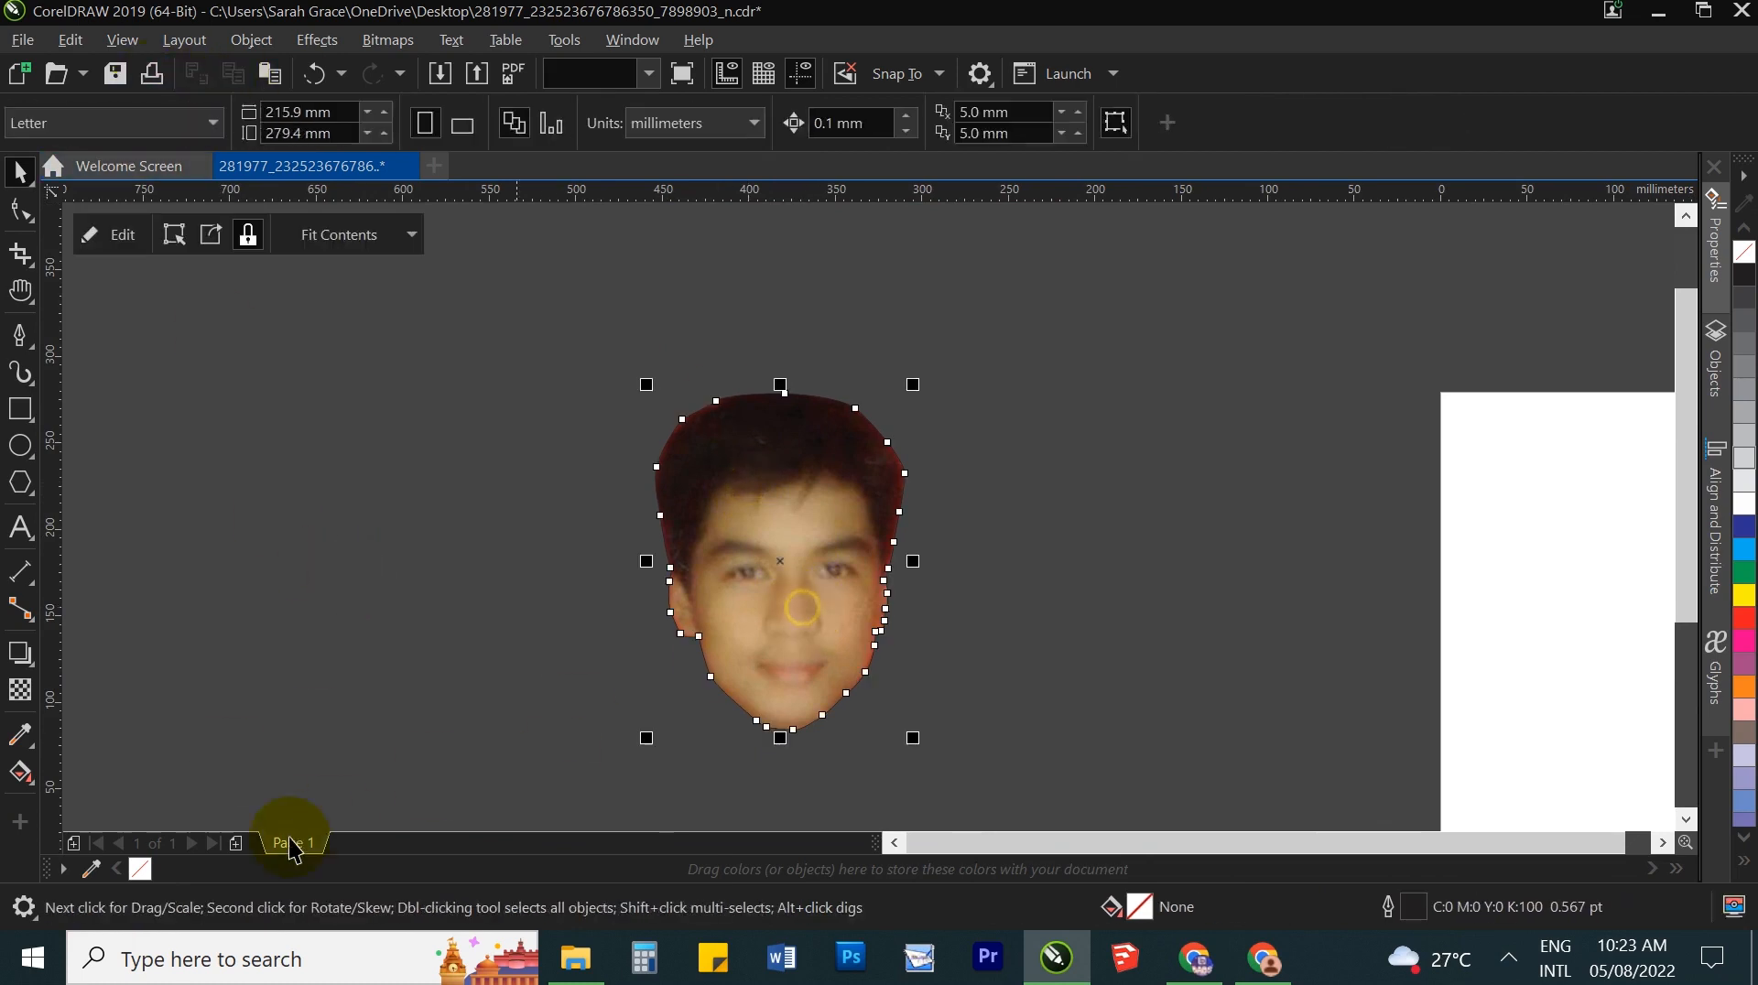
{"action": "right_click", "coordinate": [1743, 506]}
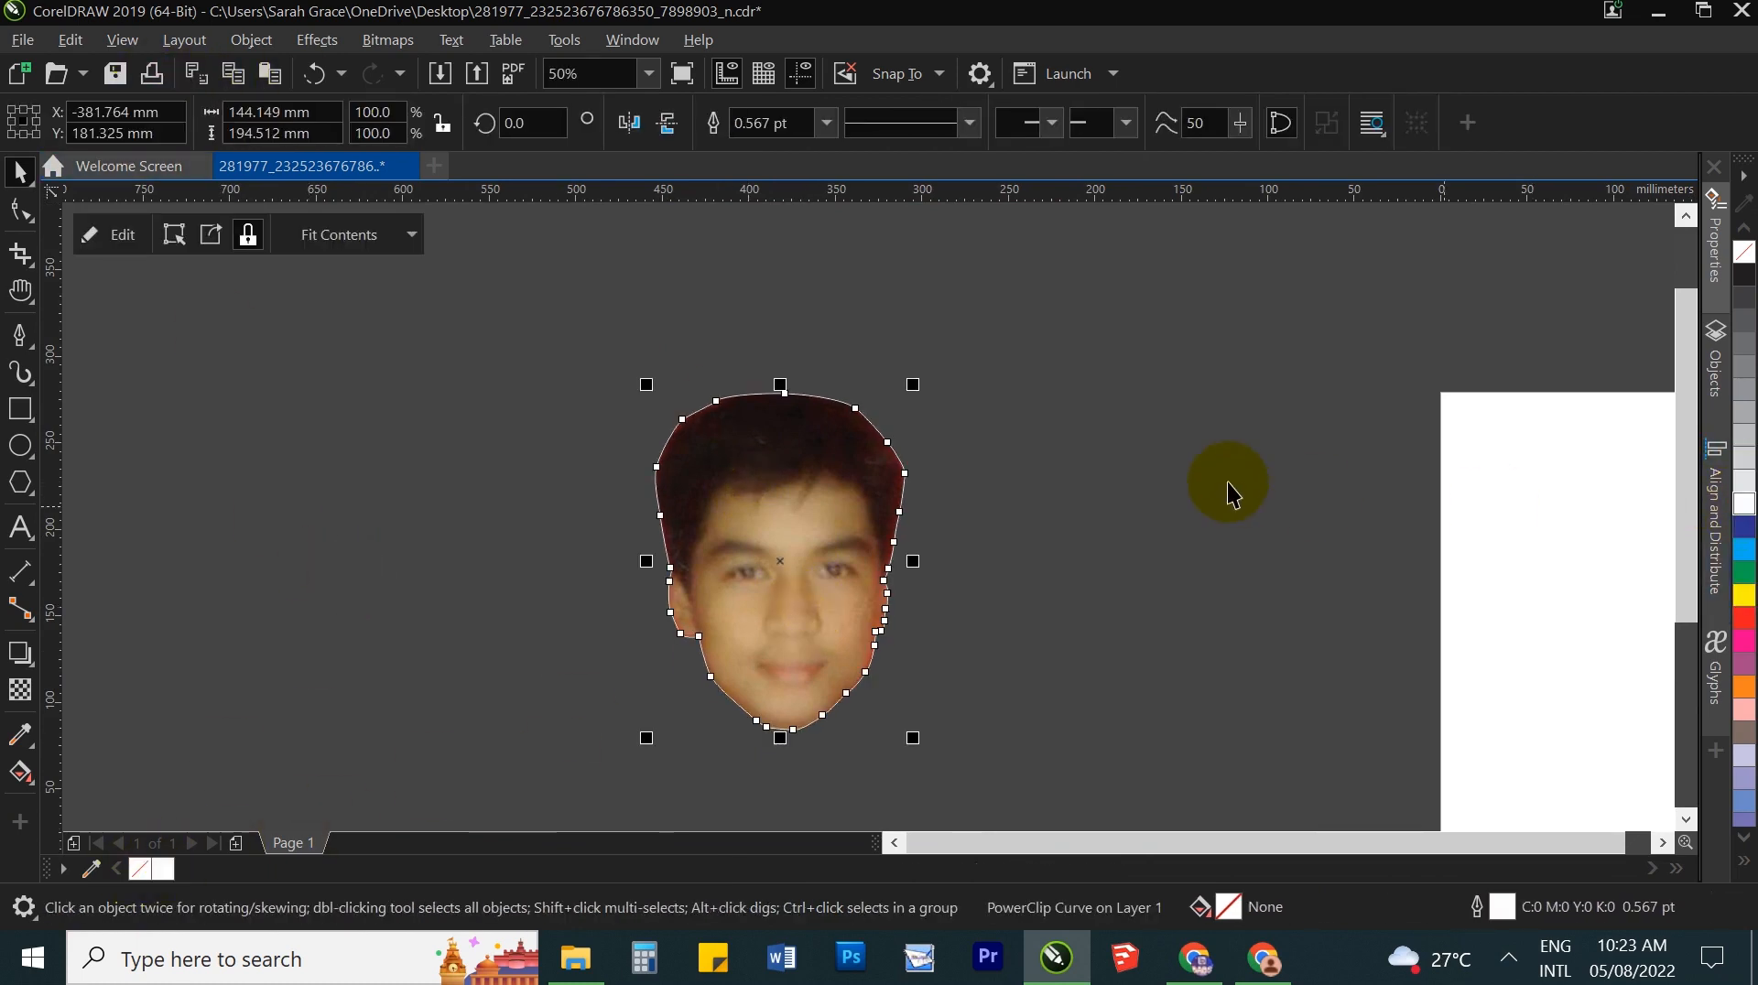
Step: Inspect the head shape in Wireframe view and restore the full-colour view
{"action": "left_click", "coordinate": [103, 41]}
{"action": "left_click", "coordinate": [170, 69]}
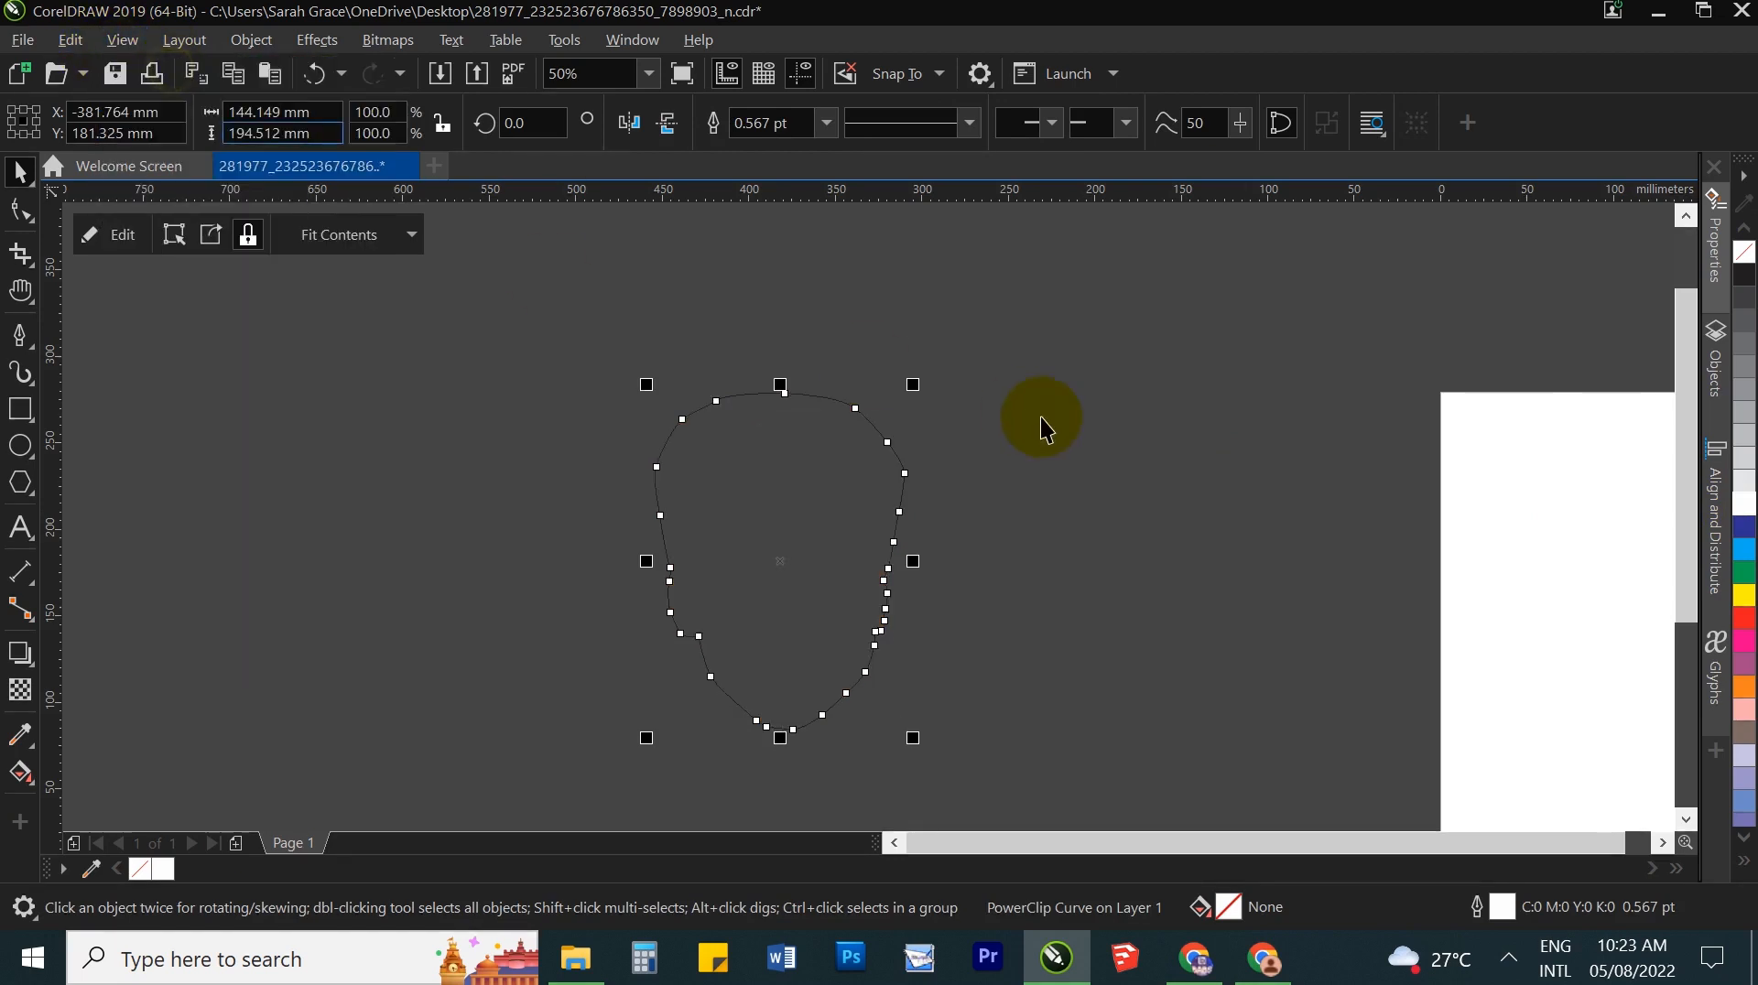
{"action": "left_click", "coordinate": [1051, 424]}
{"action": "left_click", "coordinate": [811, 483]}
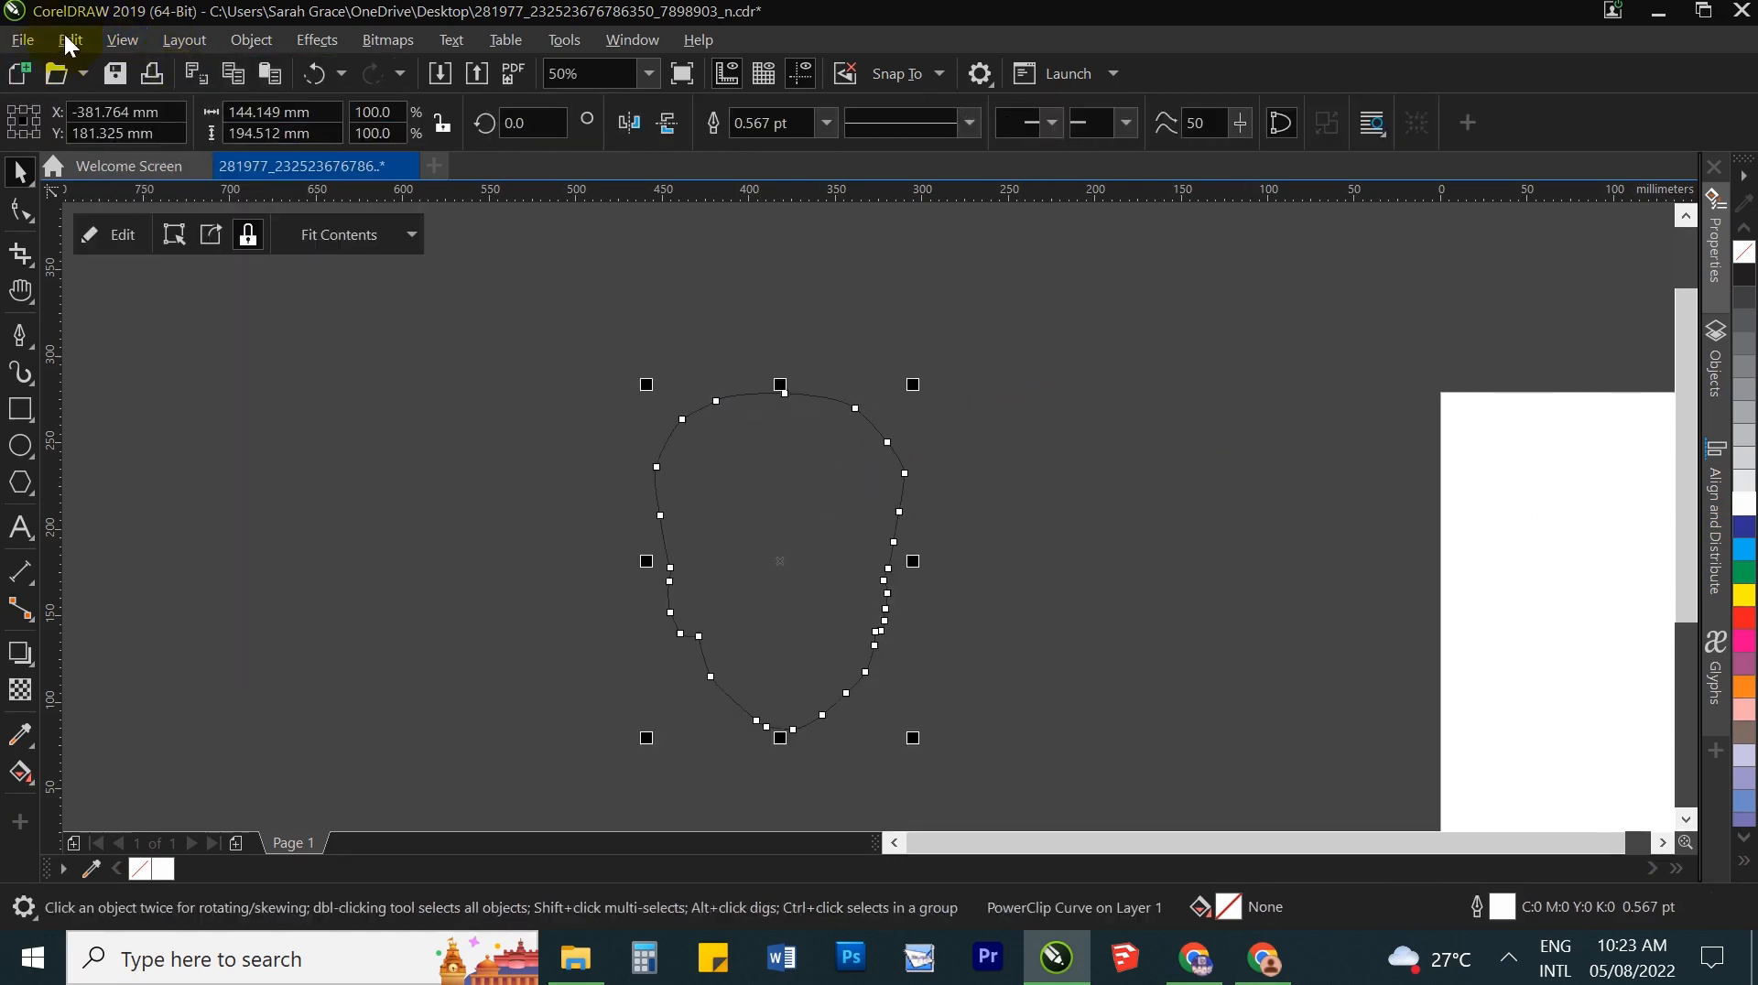
{"action": "left_click", "coordinate": [121, 41]}
{"action": "left_click", "coordinate": [152, 123]}
Step: Remove the outline from the clipped head shape
{"action": "left_click", "coordinate": [1013, 421]}
{"action": "left_click", "coordinate": [818, 504]}
{"action": "left_click", "coordinate": [1051, 490]}
{"action": "left_click", "coordinate": [793, 541]}
{"action": "right_click", "coordinate": [137, 869]}
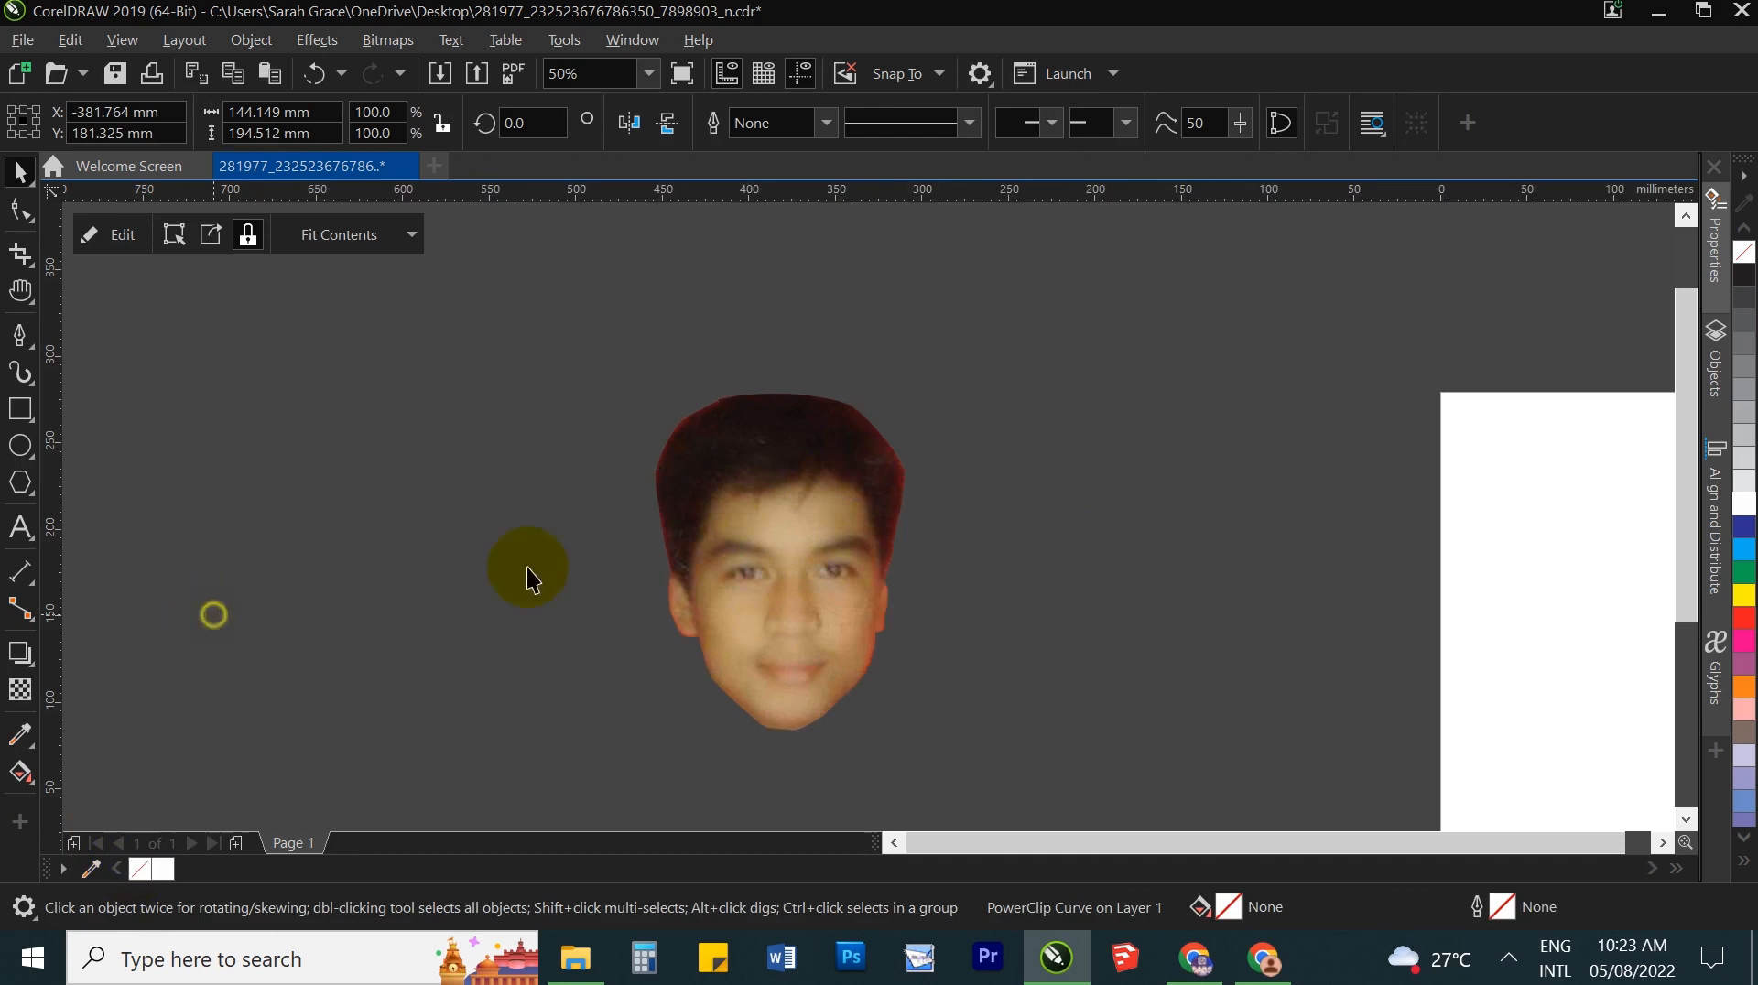
{"action": "left_click", "coordinate": [776, 518]}
{"action": "scroll", "coordinate": [781, 523], "scroll_direction": "up", "scroll_amount": 1}
{"action": "scroll", "coordinate": [781, 524], "scroll_direction": "down", "scroll_amount": 1}
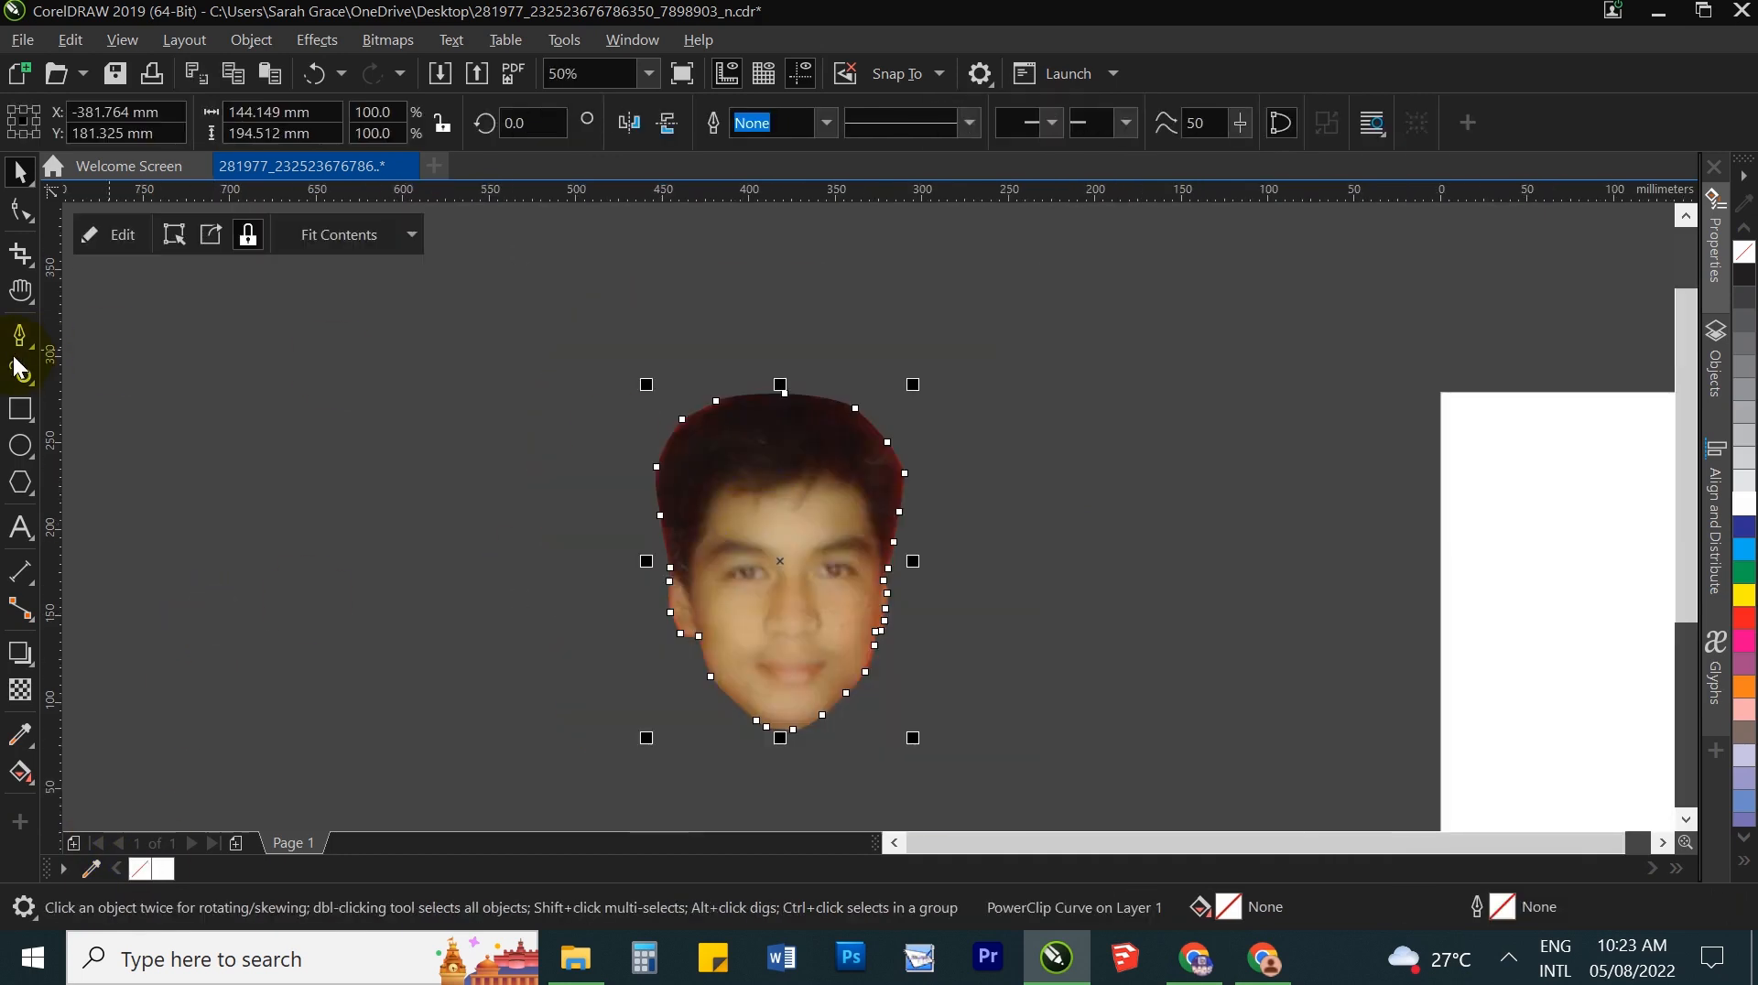
Step: Draw an open wavy curve about 218 mm wide and 14 mm high across the hairline with the Pen tool
{"action": "left_click", "coordinate": [19, 337]}
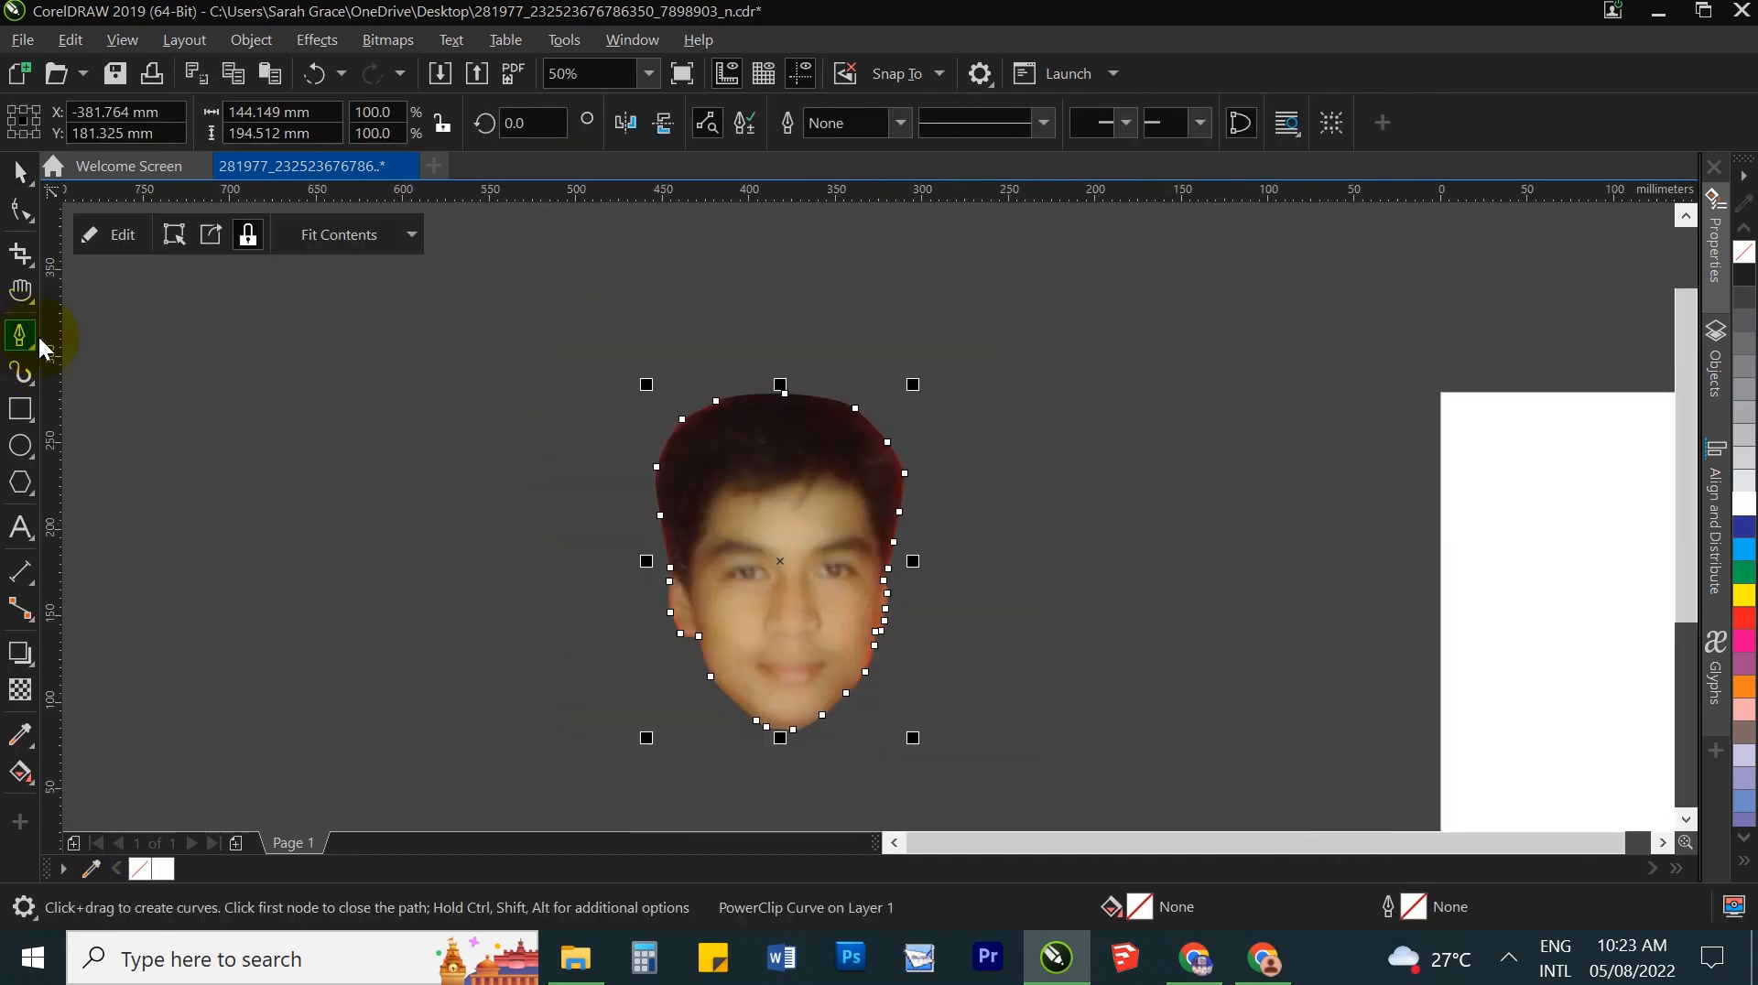
{"action": "scroll", "coordinate": [705, 518], "scroll_direction": "up", "scroll_amount": 1}
{"action": "left_click", "coordinate": [517, 456]}
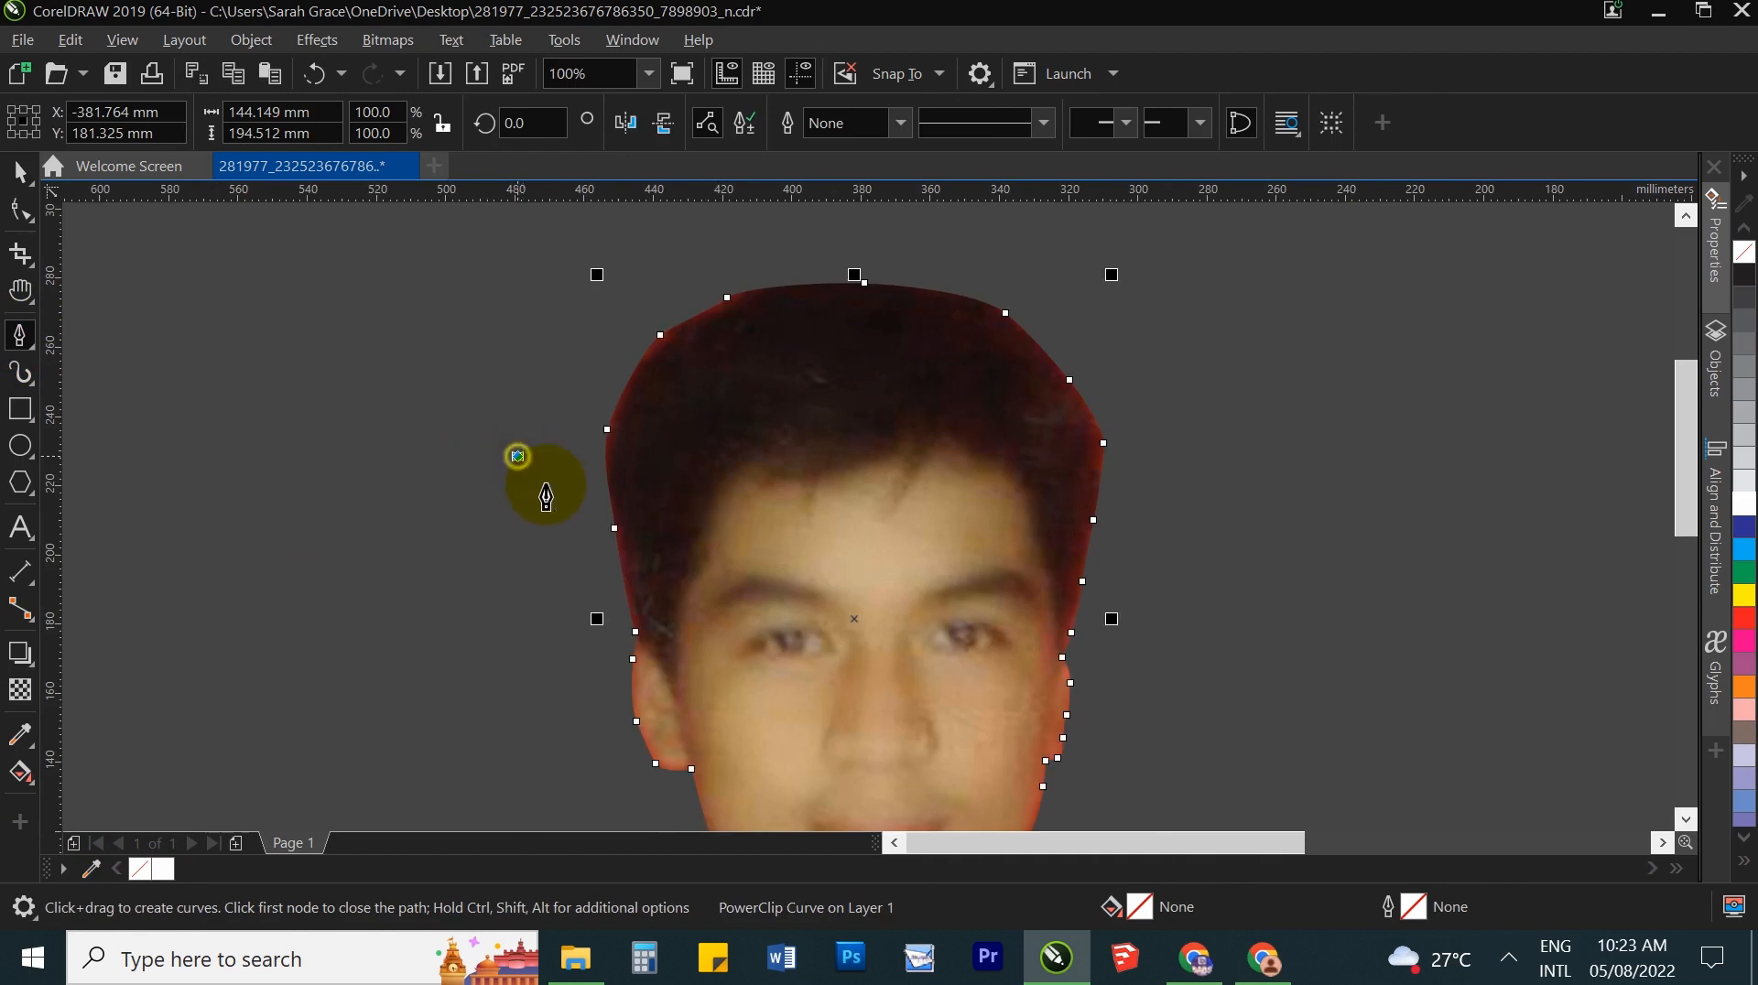
{"action": "left_click", "coordinate": [870, 455]}
{"action": "left_click_drag", "start_coordinate": [1160, 432], "coordinate": [1276, 459]}
{"action": "key", "text": "space"}
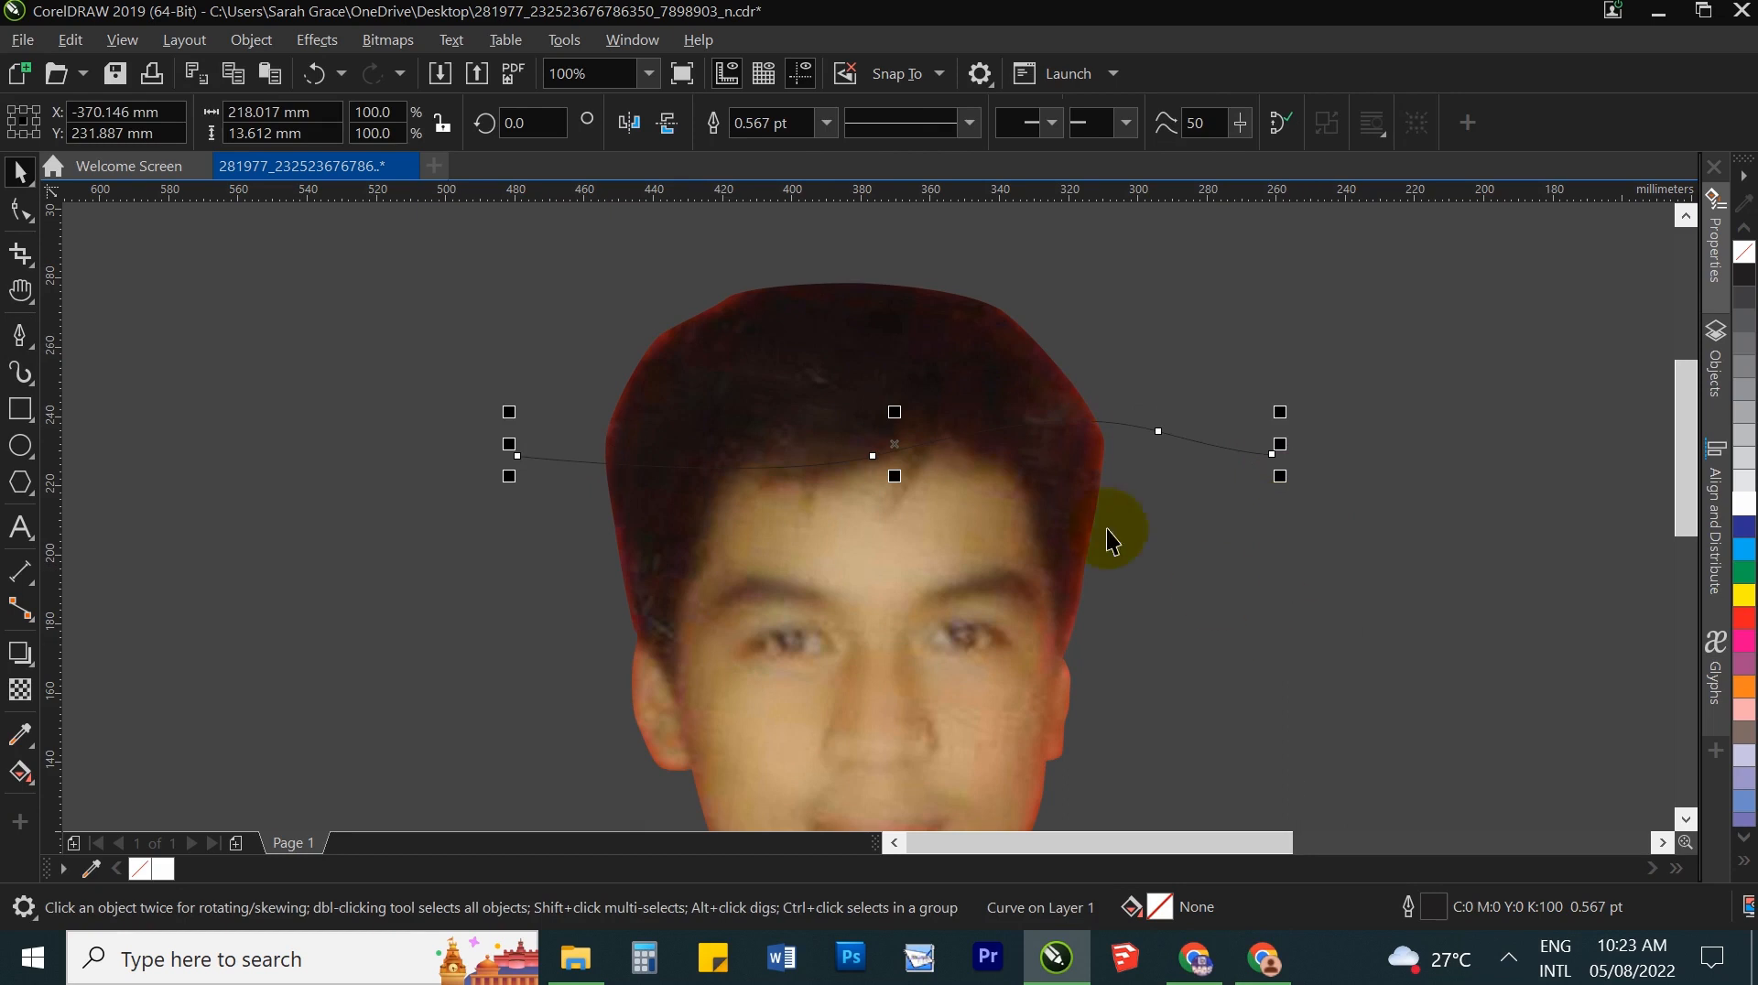
Step: Set the outline colour of the wavy hairline curve to white
{"action": "scroll", "coordinate": [925, 452], "scroll_direction": "down", "scroll_amount": 1}
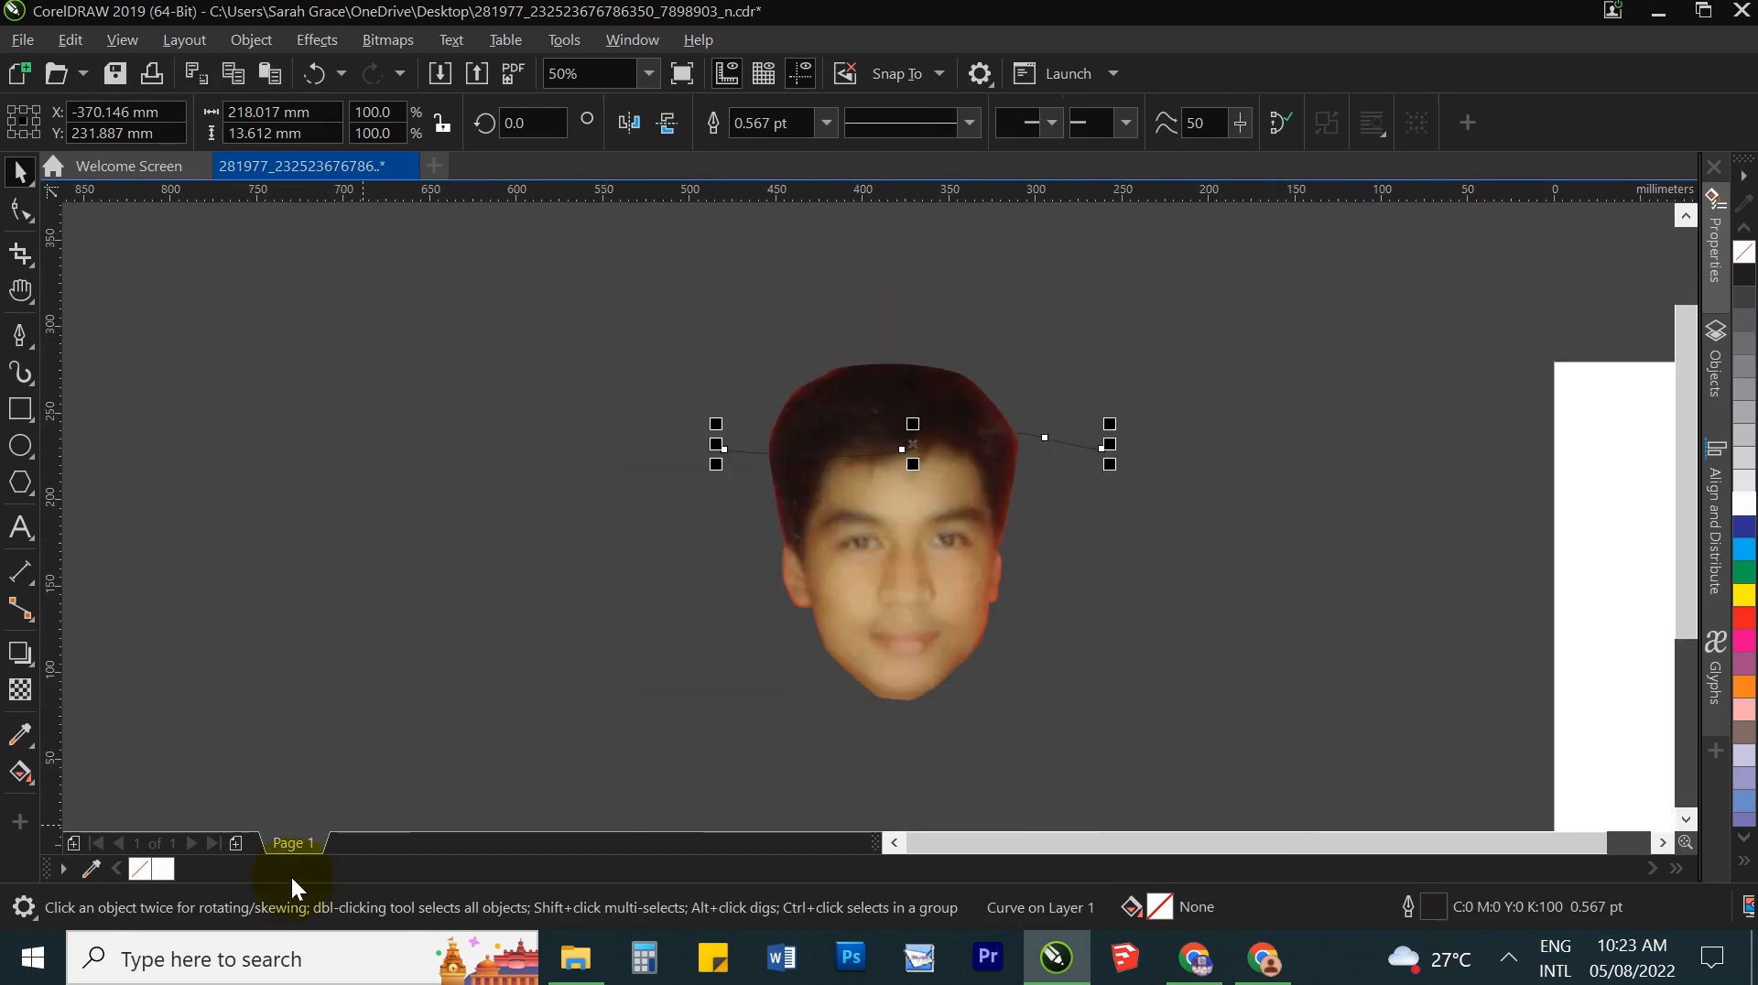
{"action": "right_click", "coordinate": [163, 871]}
{"action": "scroll", "coordinate": [860, 496], "scroll_direction": "up", "scroll_amount": 1}
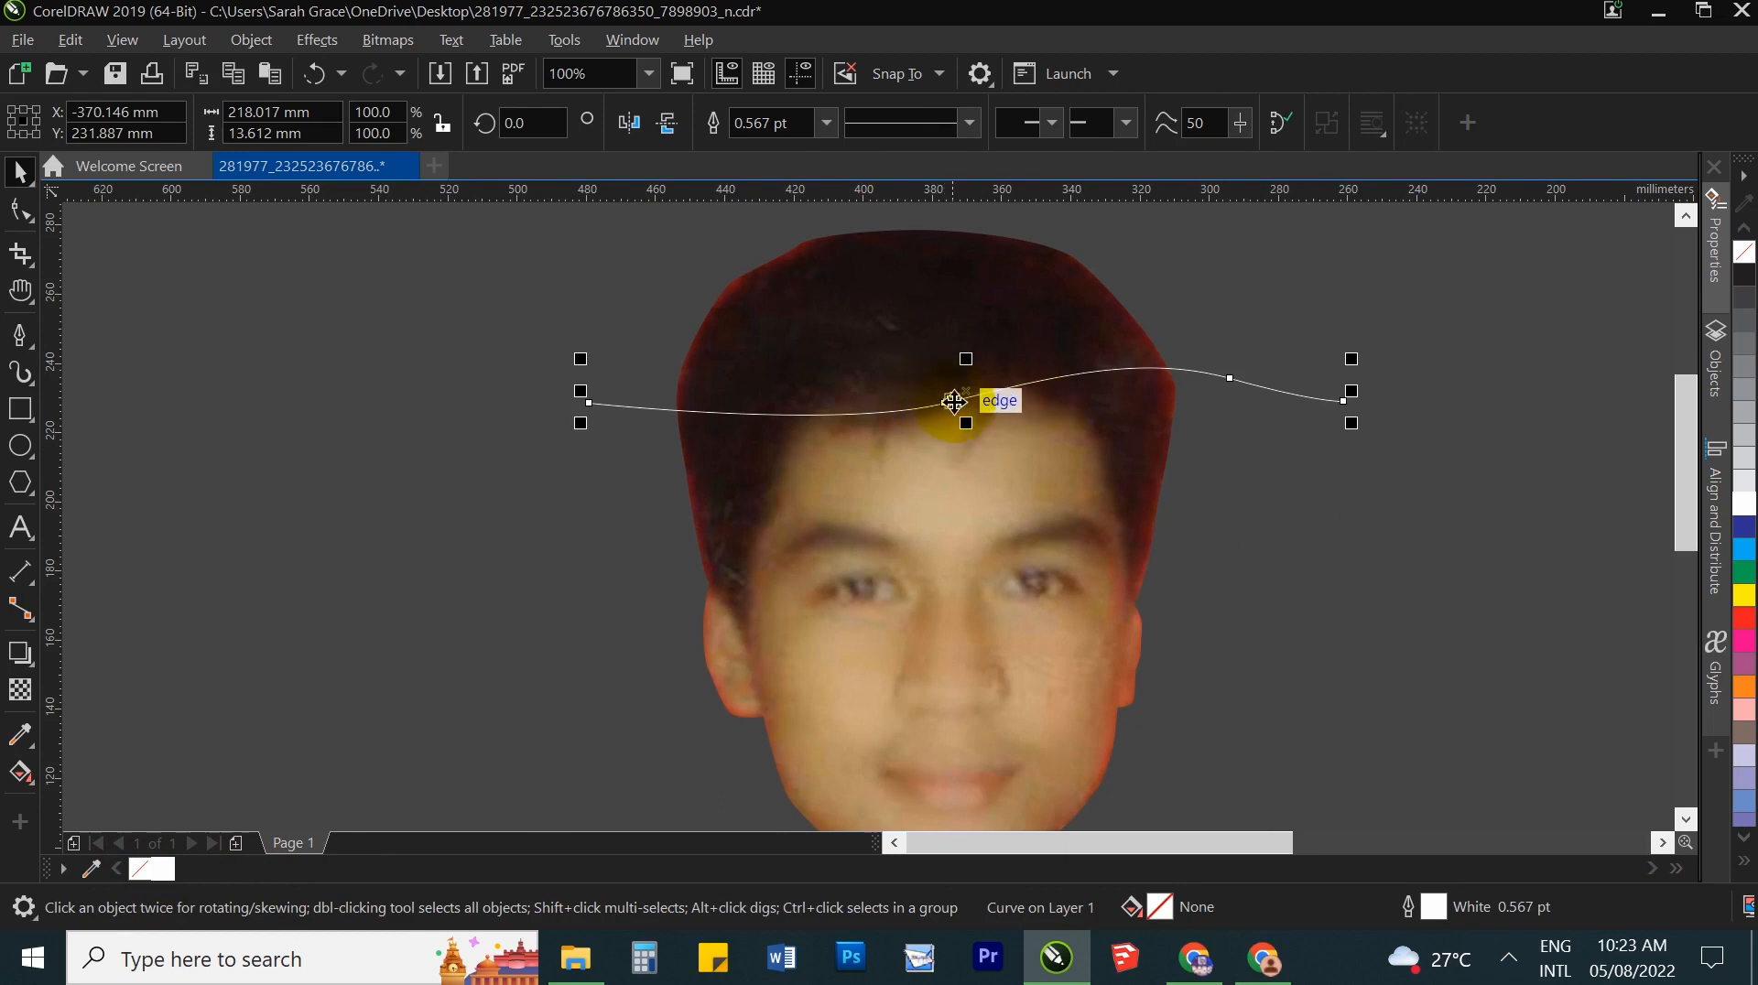
Step: Duplicate the wavy curve three times down the face, spacing the four curves about 38 mm apart vertically
{"action": "key", "text": "ctrl+d"}
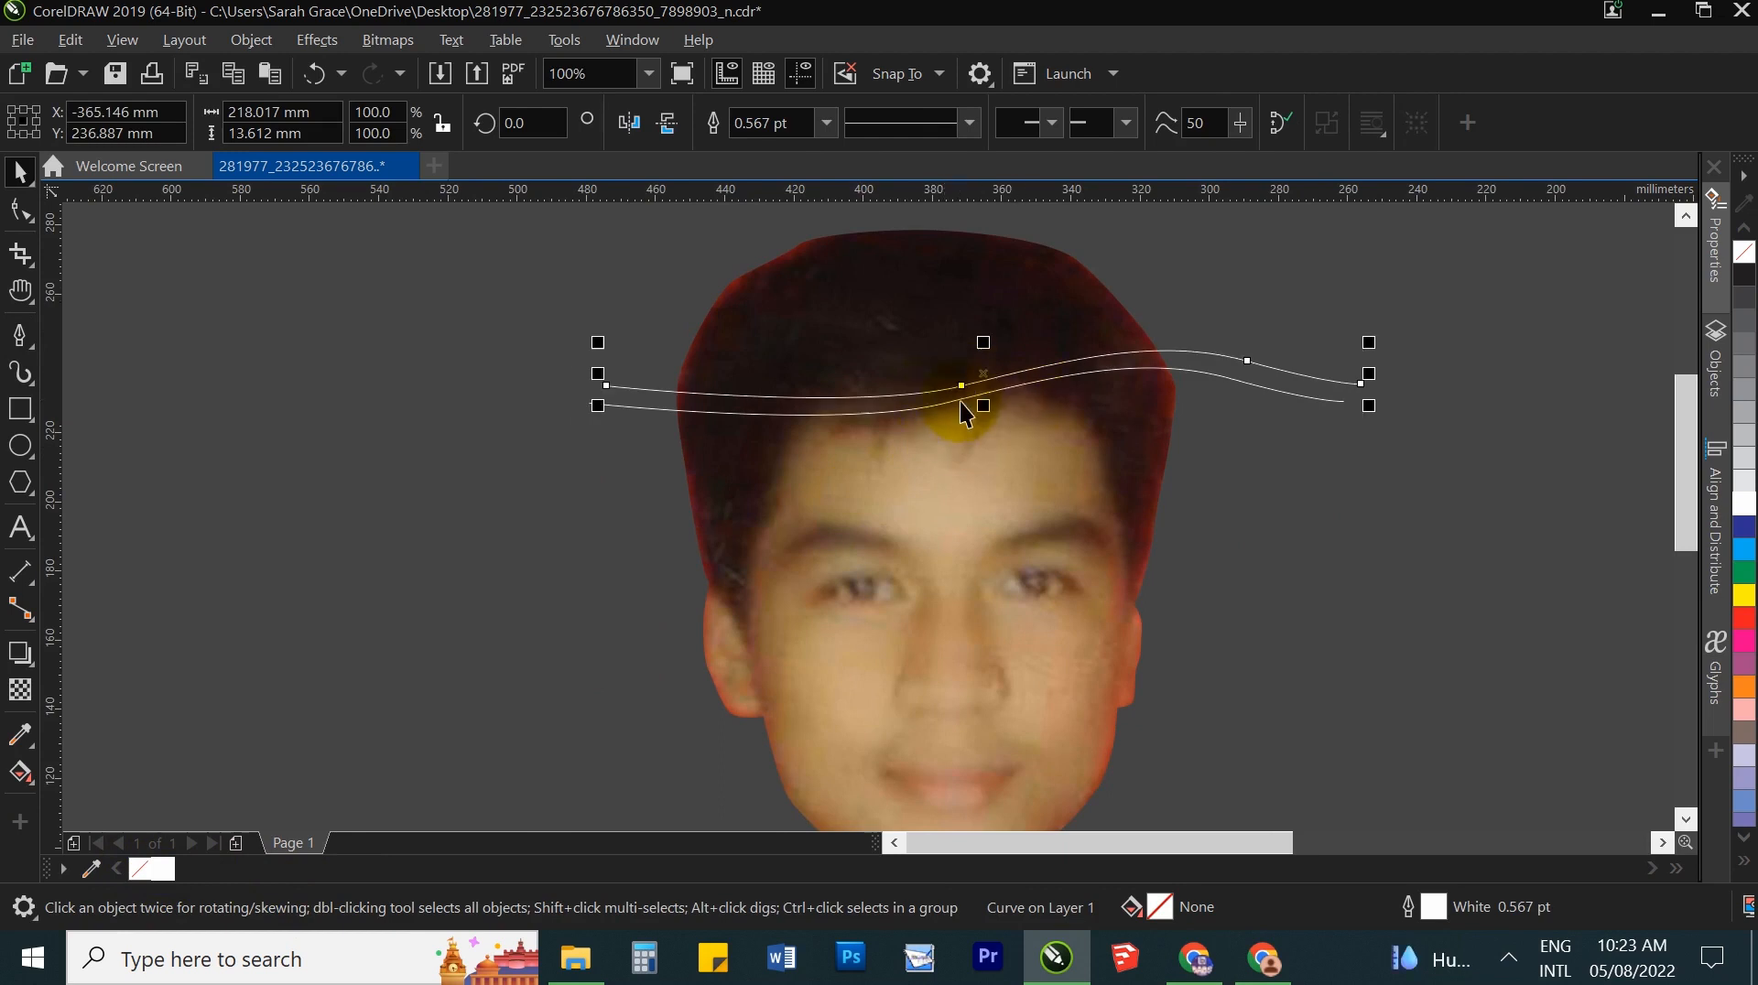
{"action": "left_click_drag", "start_coordinate": [964, 387], "coordinate": [930, 526]}
{"action": "key", "text": "ctrl+d"}
{"action": "scroll", "coordinate": [954, 641], "scroll_direction": "down", "scroll_amount": 3}
{"action": "scroll", "coordinate": [930, 631], "scroll_direction": "up", "scroll_amount": 3}
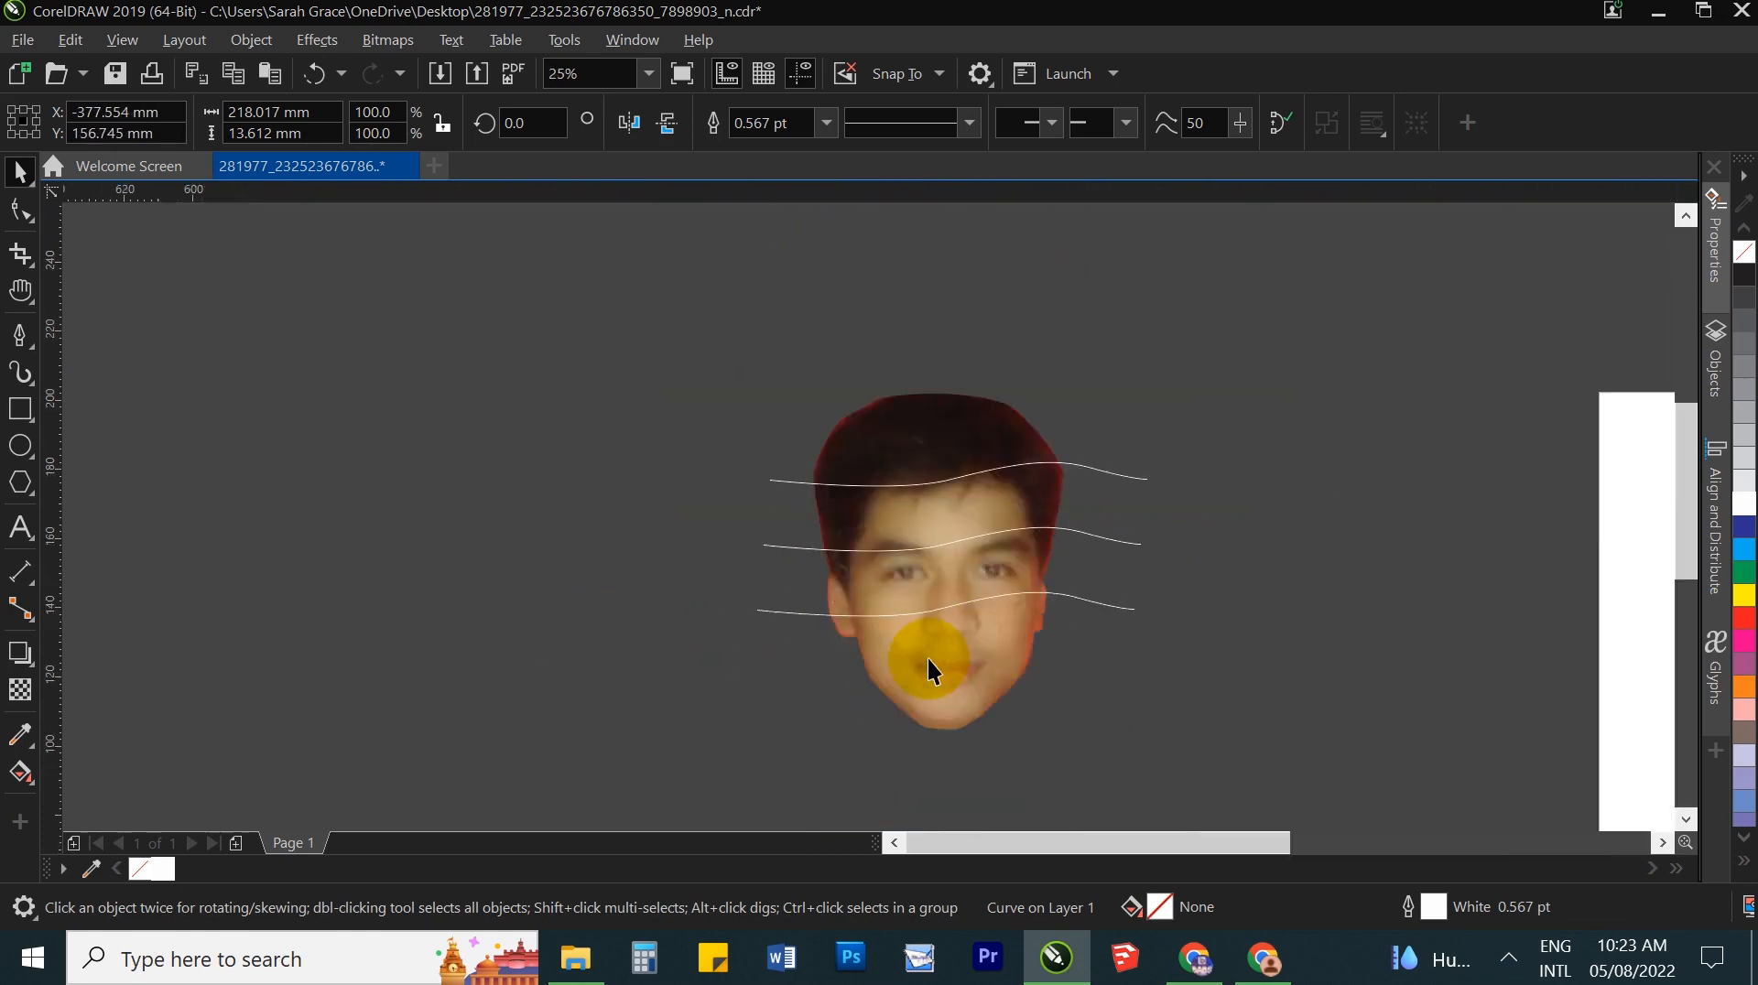
{"action": "key", "text": "ctrl+d"}
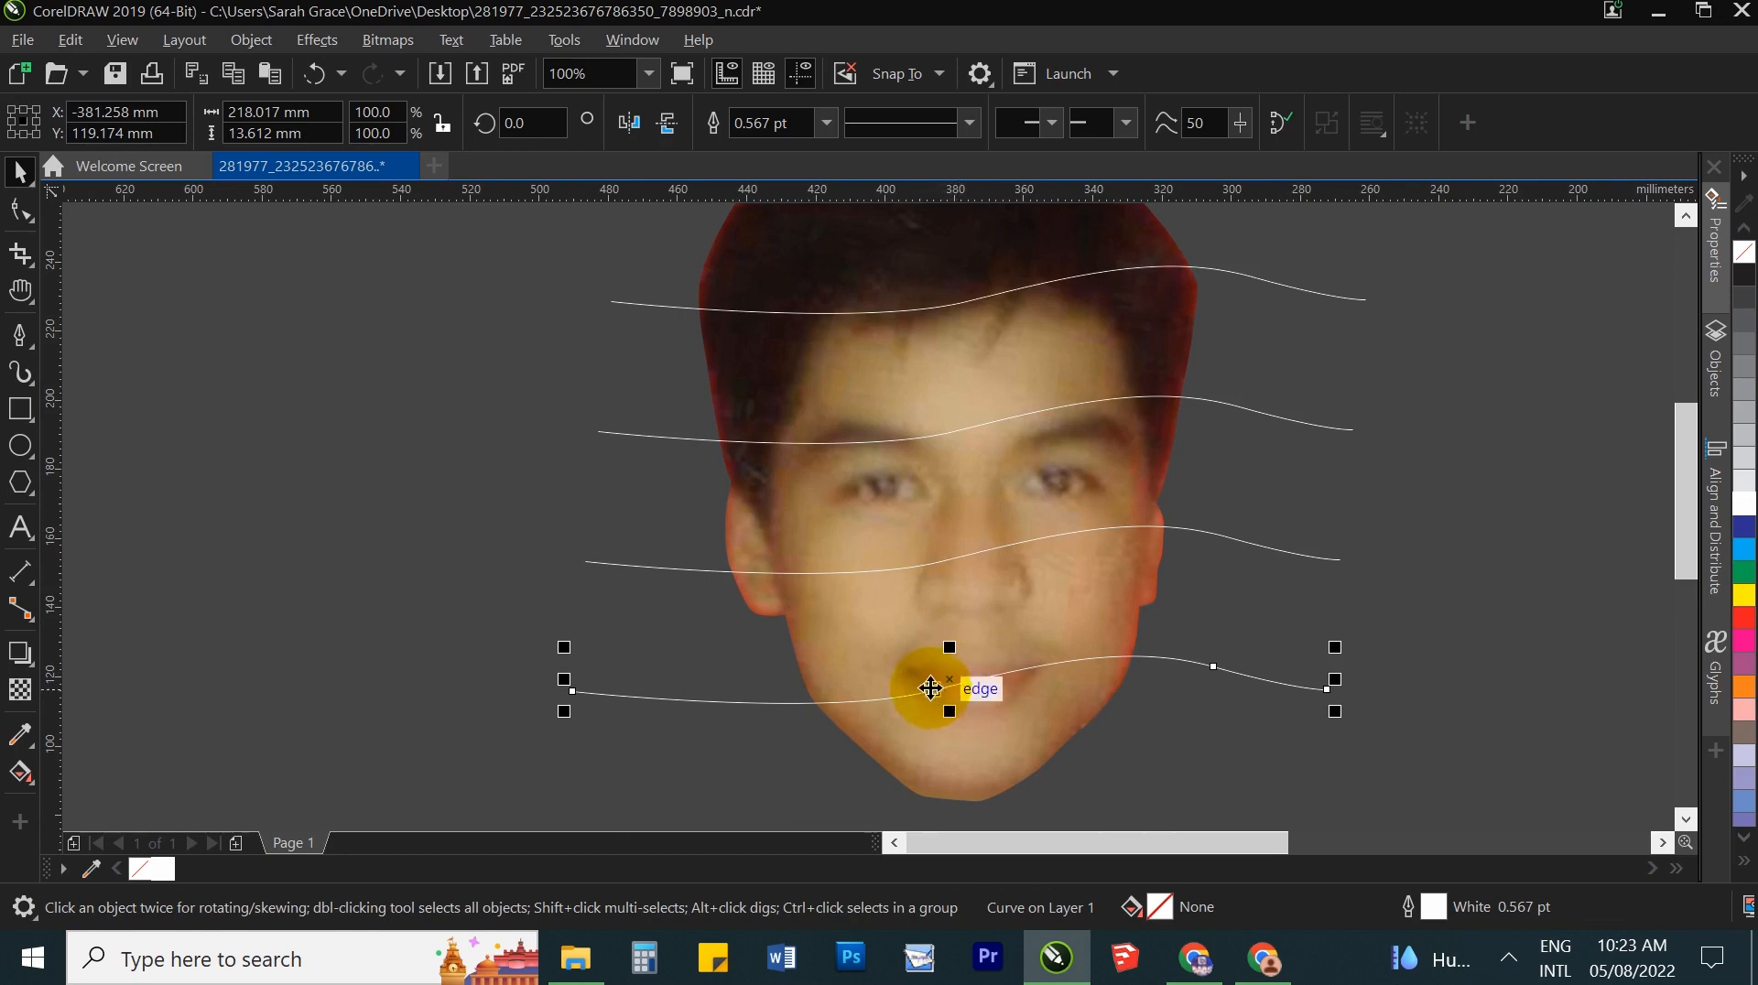
Step: Lower the mouth, nose and brow curves so they sit at Y positions of about 109, 152 and 188 mm
{"action": "left_click_drag", "start_coordinate": [936, 713], "coordinate": [935, 746]}
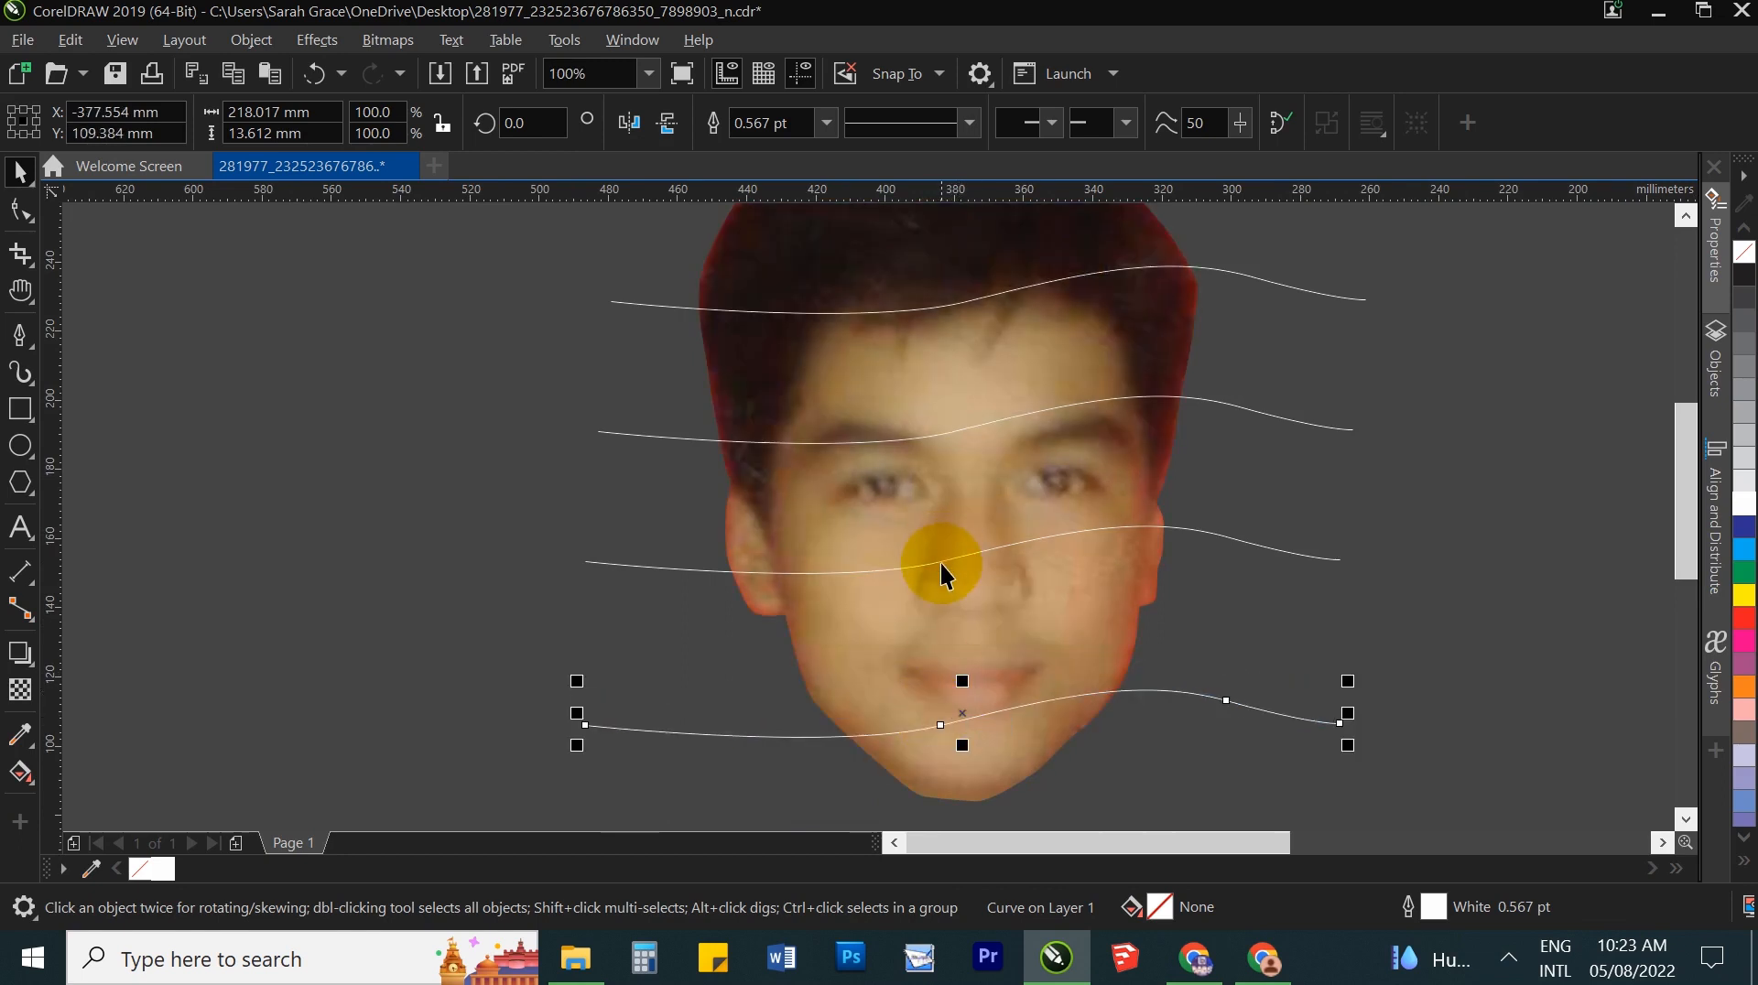
{"action": "left_click_drag", "start_coordinate": [941, 564], "coordinate": [942, 580]}
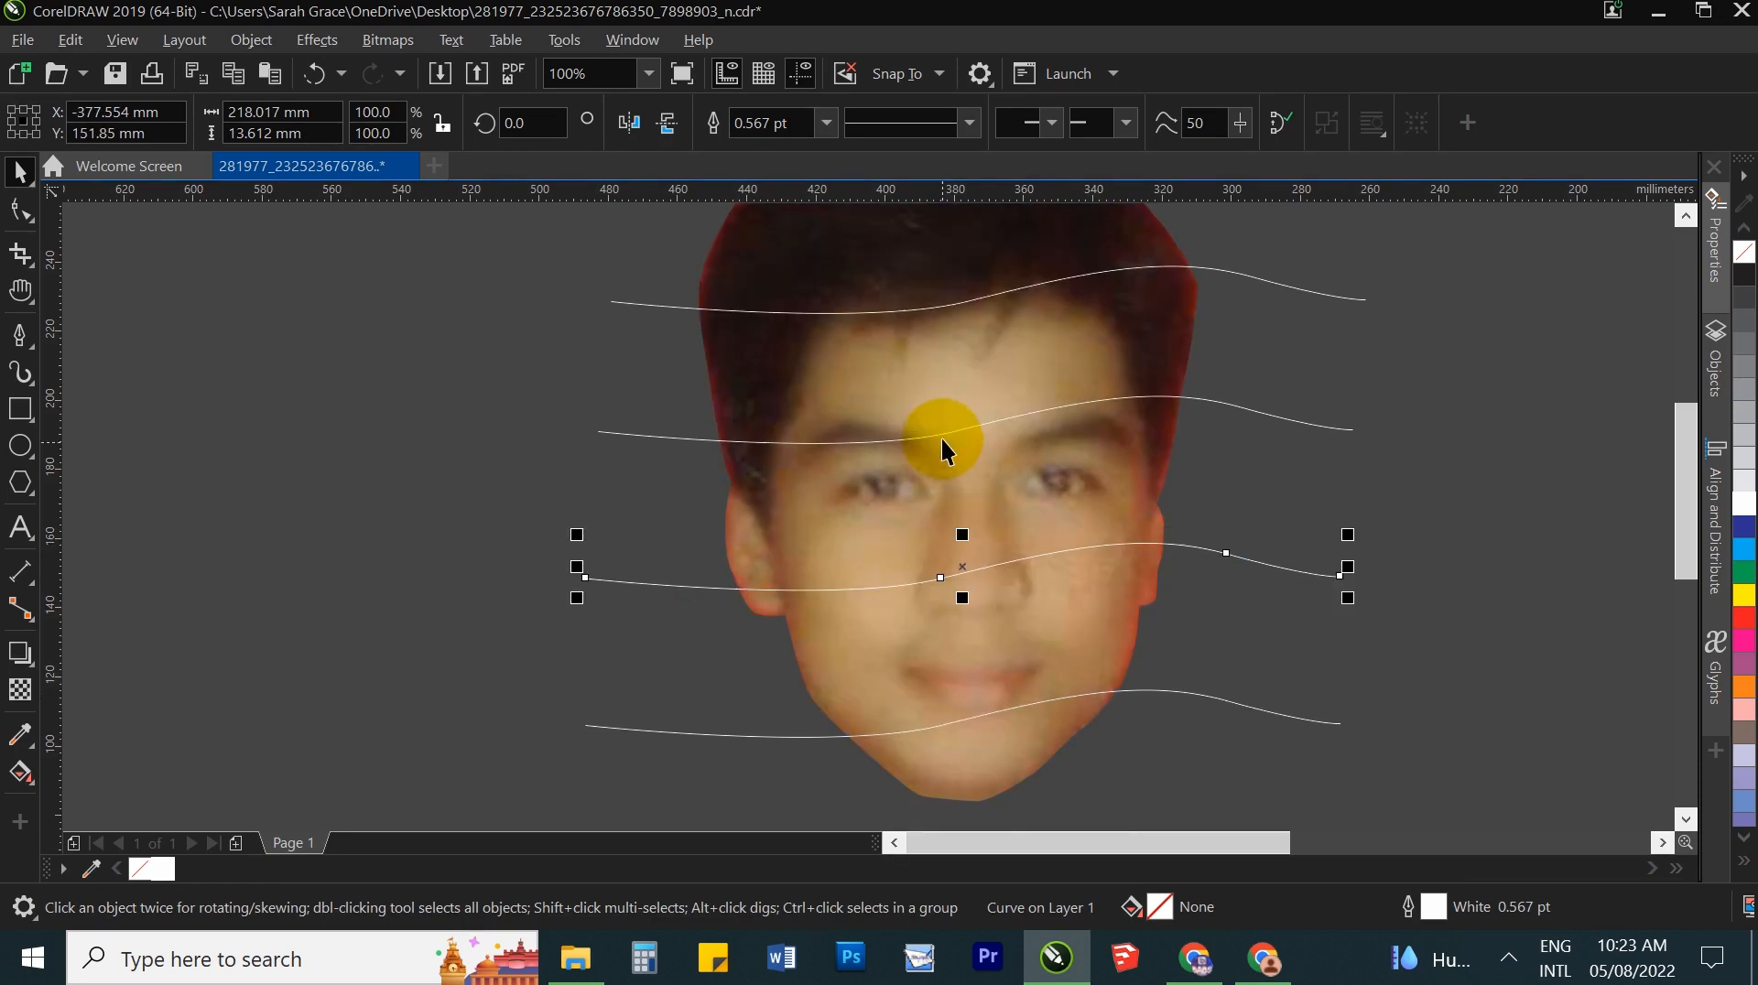
{"action": "left_click_drag", "start_coordinate": [940, 436], "coordinate": [943, 449]}
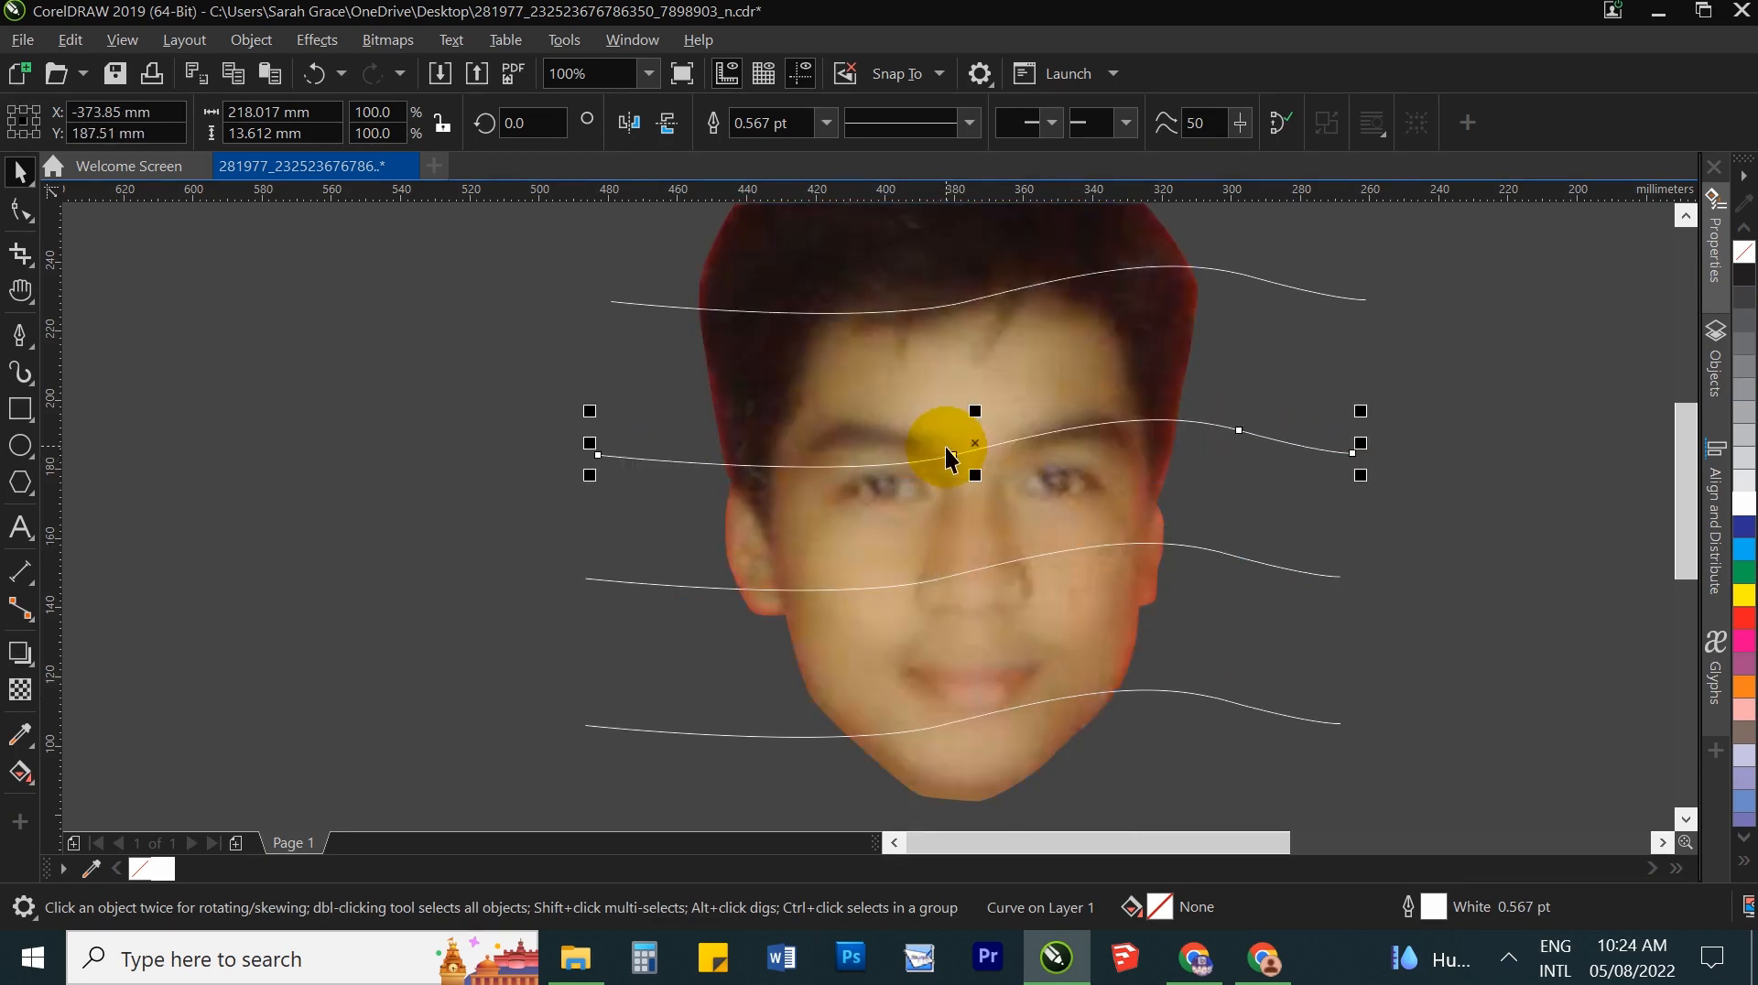
Step: Convert the outlines of all four wavy curves to objects and weld them into one shape
{"action": "scroll", "coordinate": [943, 444], "scroll_direction": "down", "scroll_amount": 2}
{"action": "scroll", "coordinate": [948, 449], "scroll_direction": "up", "scroll_amount": 3}
{"action": "scroll", "coordinate": [687, 334], "scroll_direction": "down", "scroll_amount": 3}
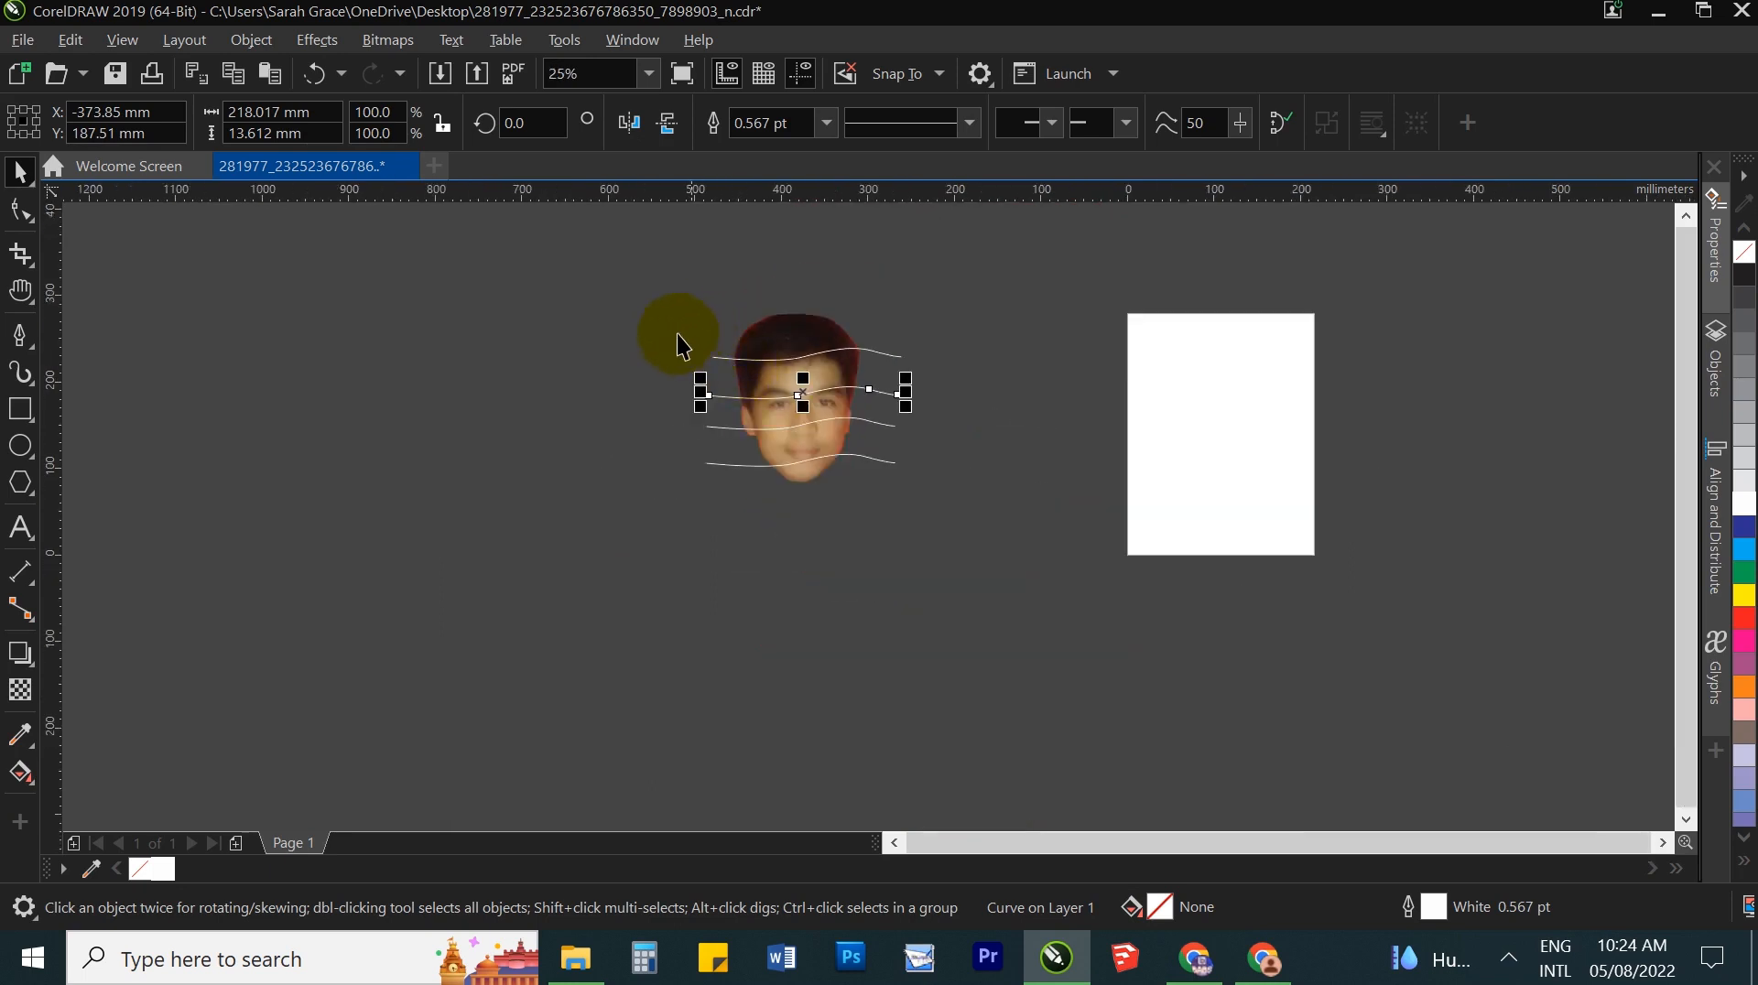
{"action": "scroll", "coordinate": [696, 339], "scroll_direction": "up", "scroll_amount": 1}
{"action": "left_click_drag", "start_coordinate": [1164, 658], "coordinate": [1159, 629]}
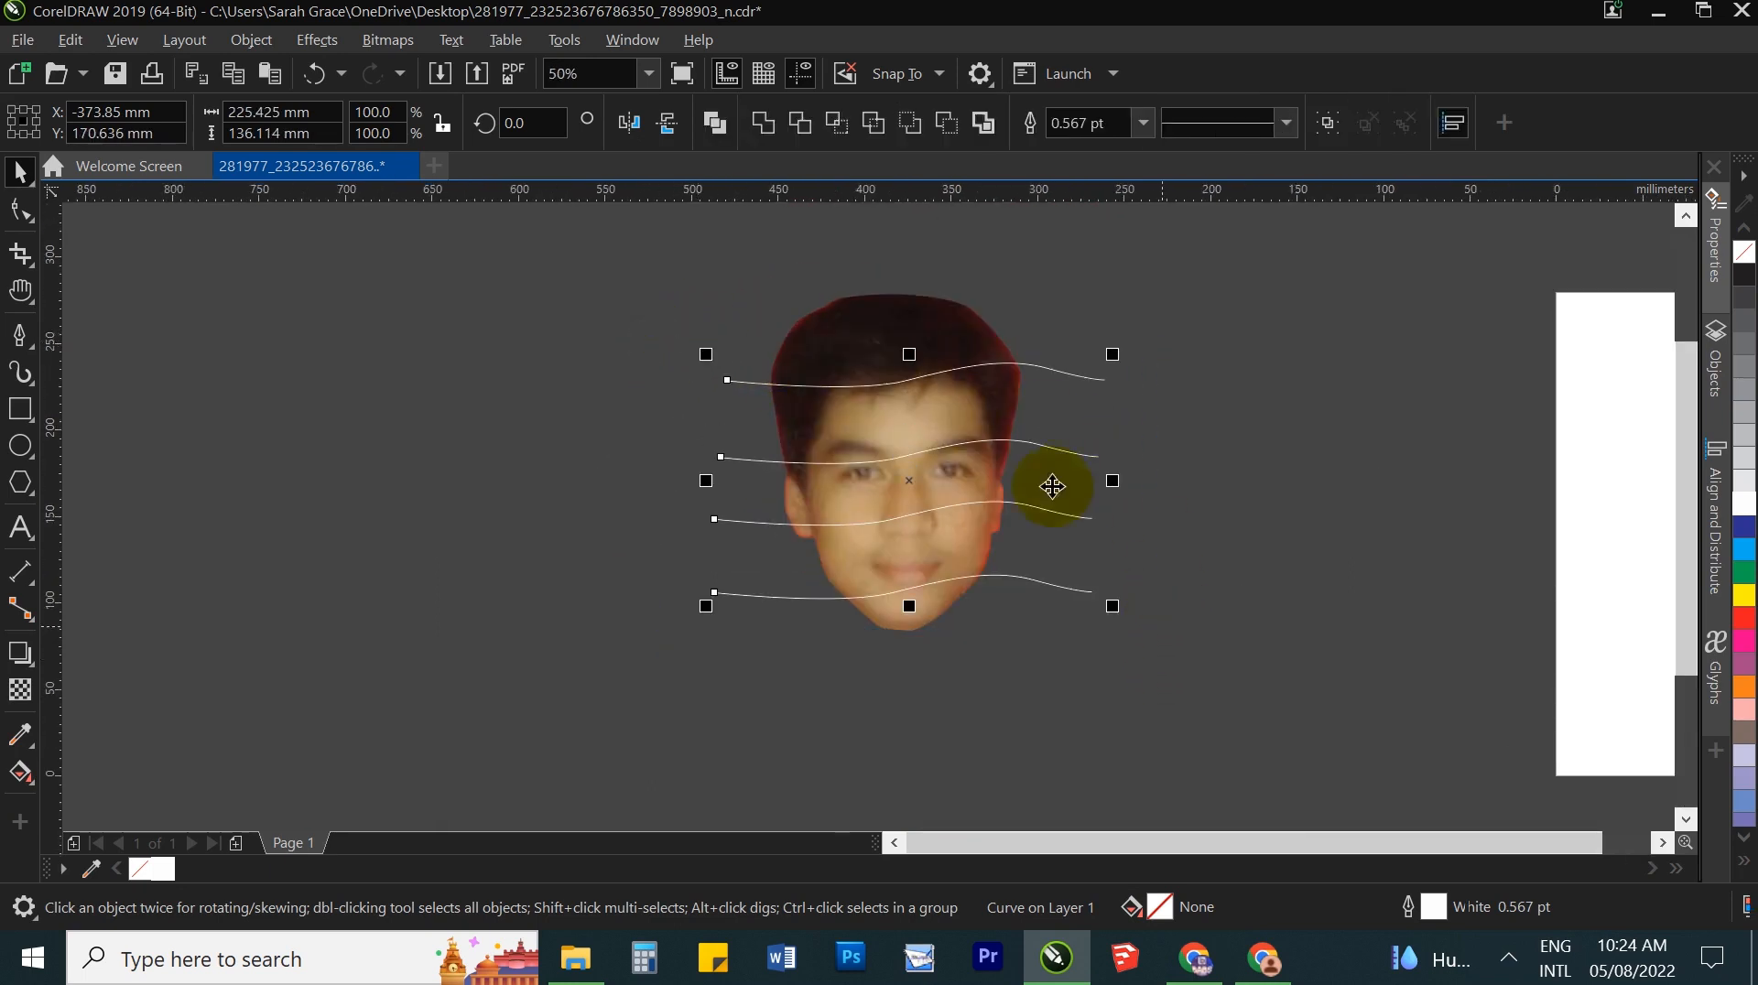
{"action": "left_click", "coordinate": [253, 41]}
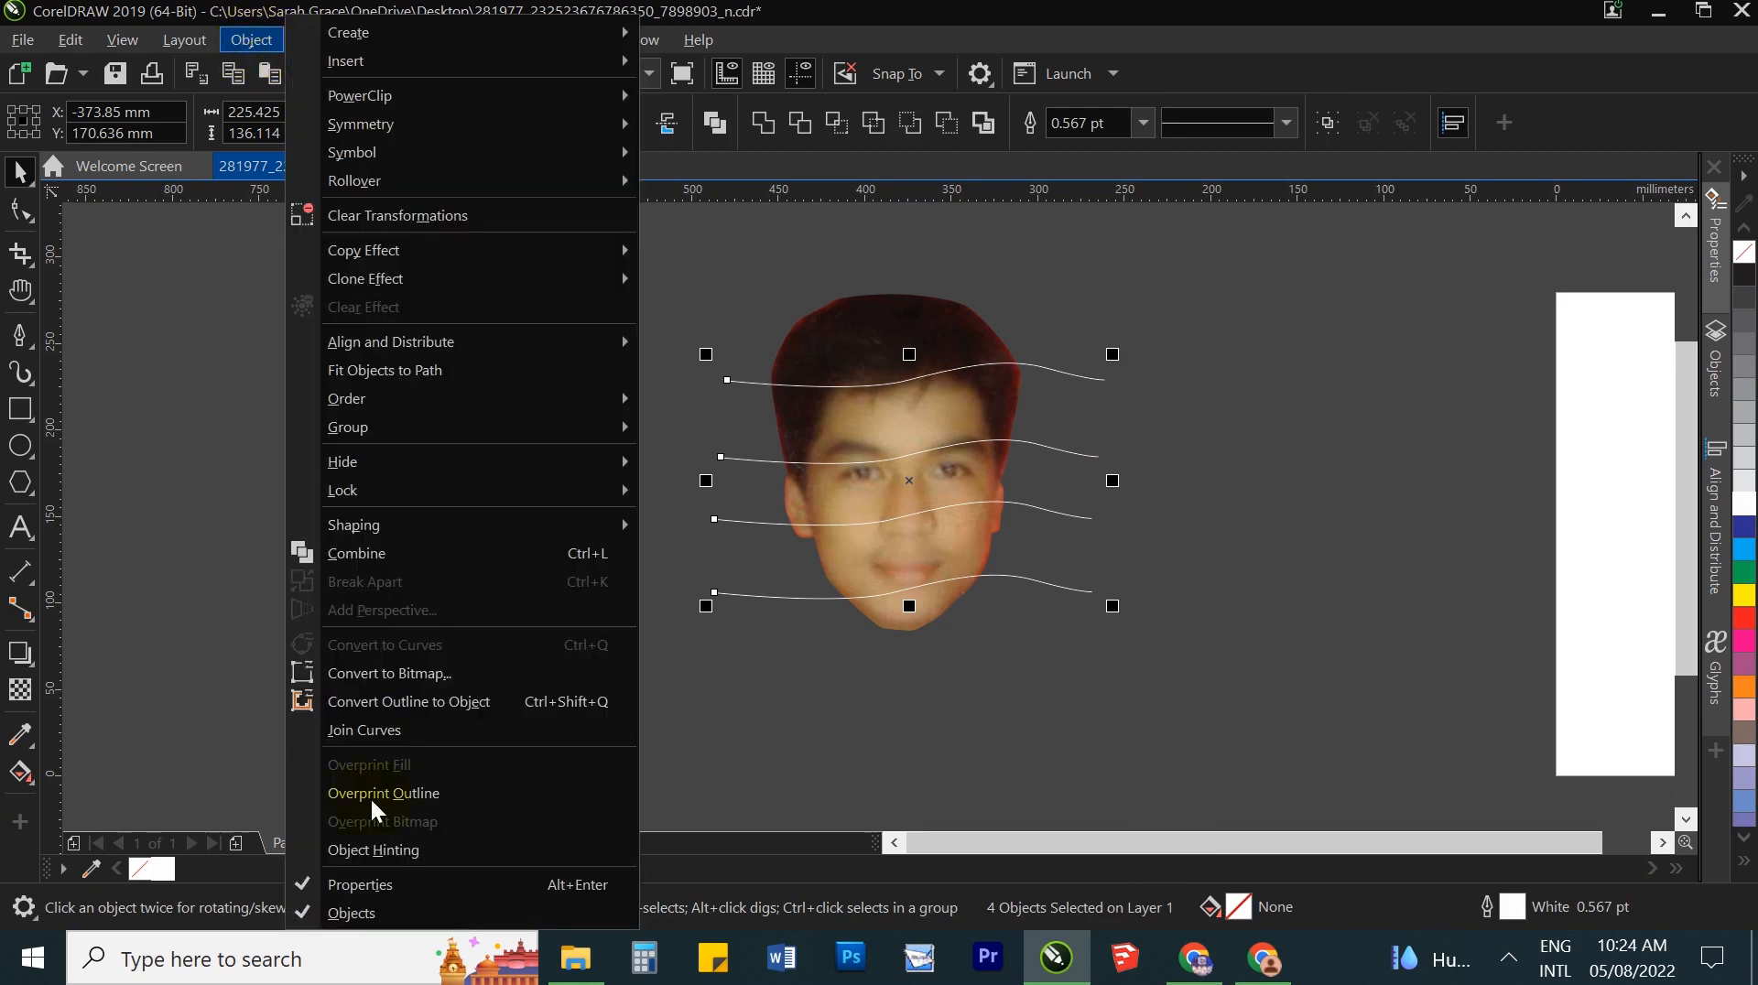
{"action": "left_click", "coordinate": [487, 702]}
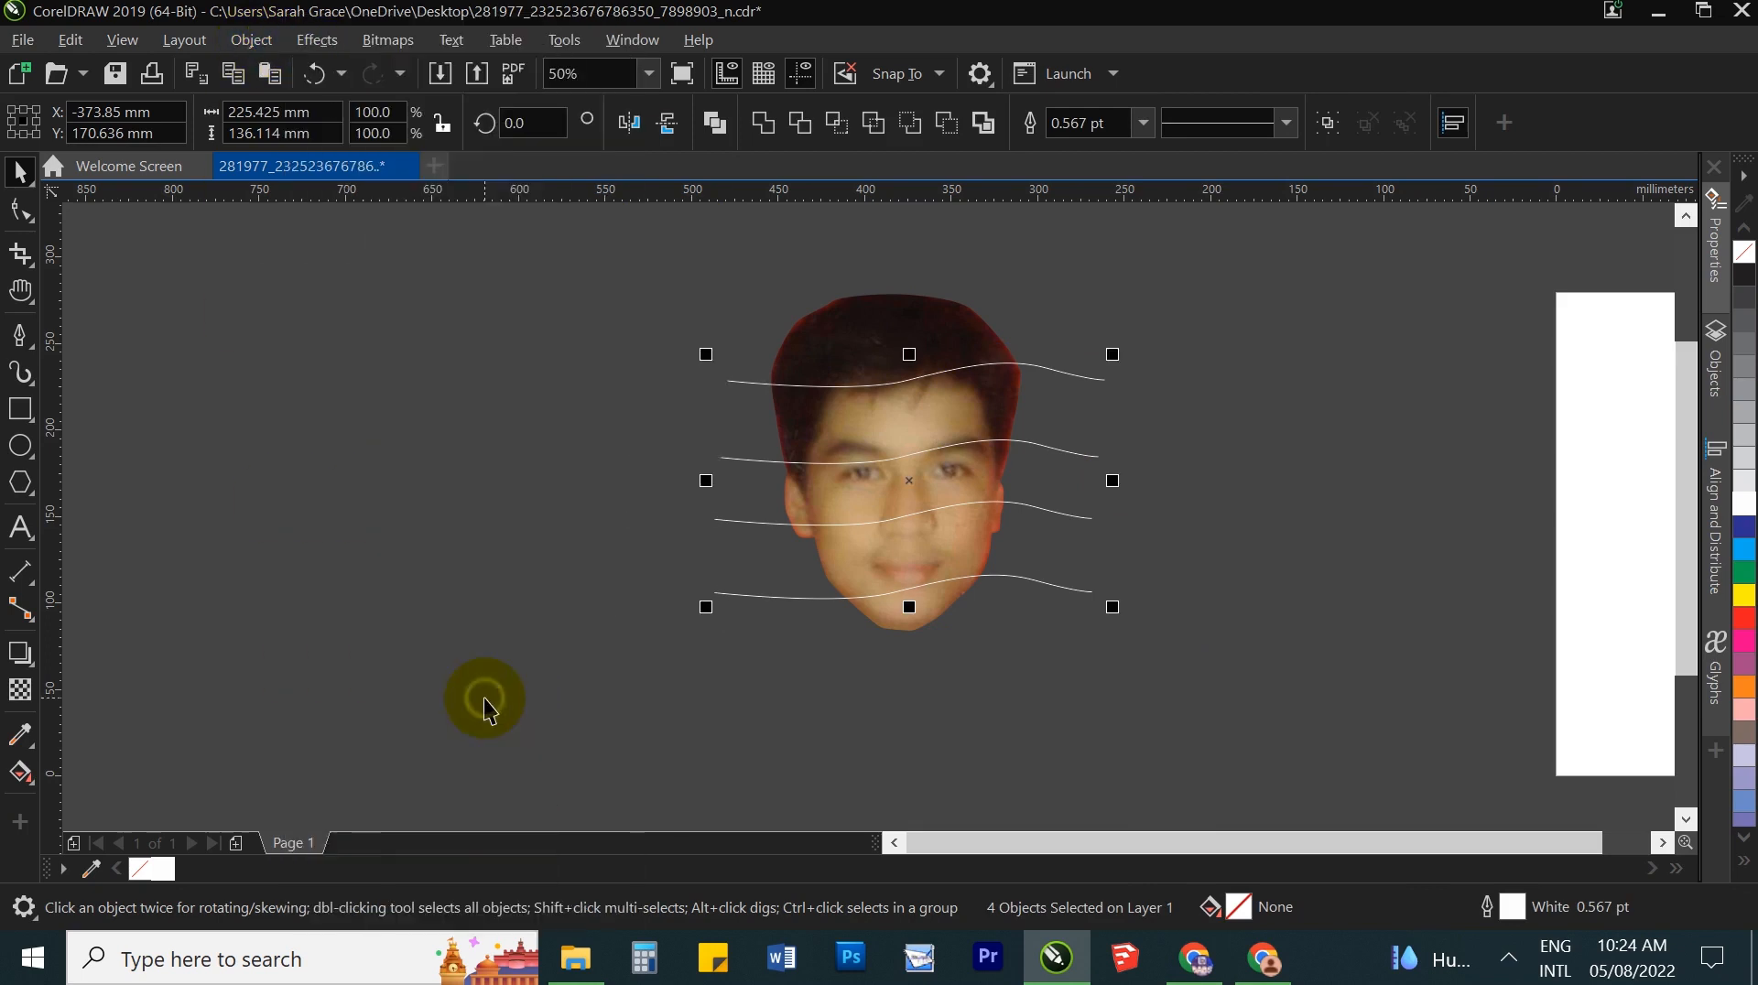
{"action": "left_click", "coordinate": [764, 124]}
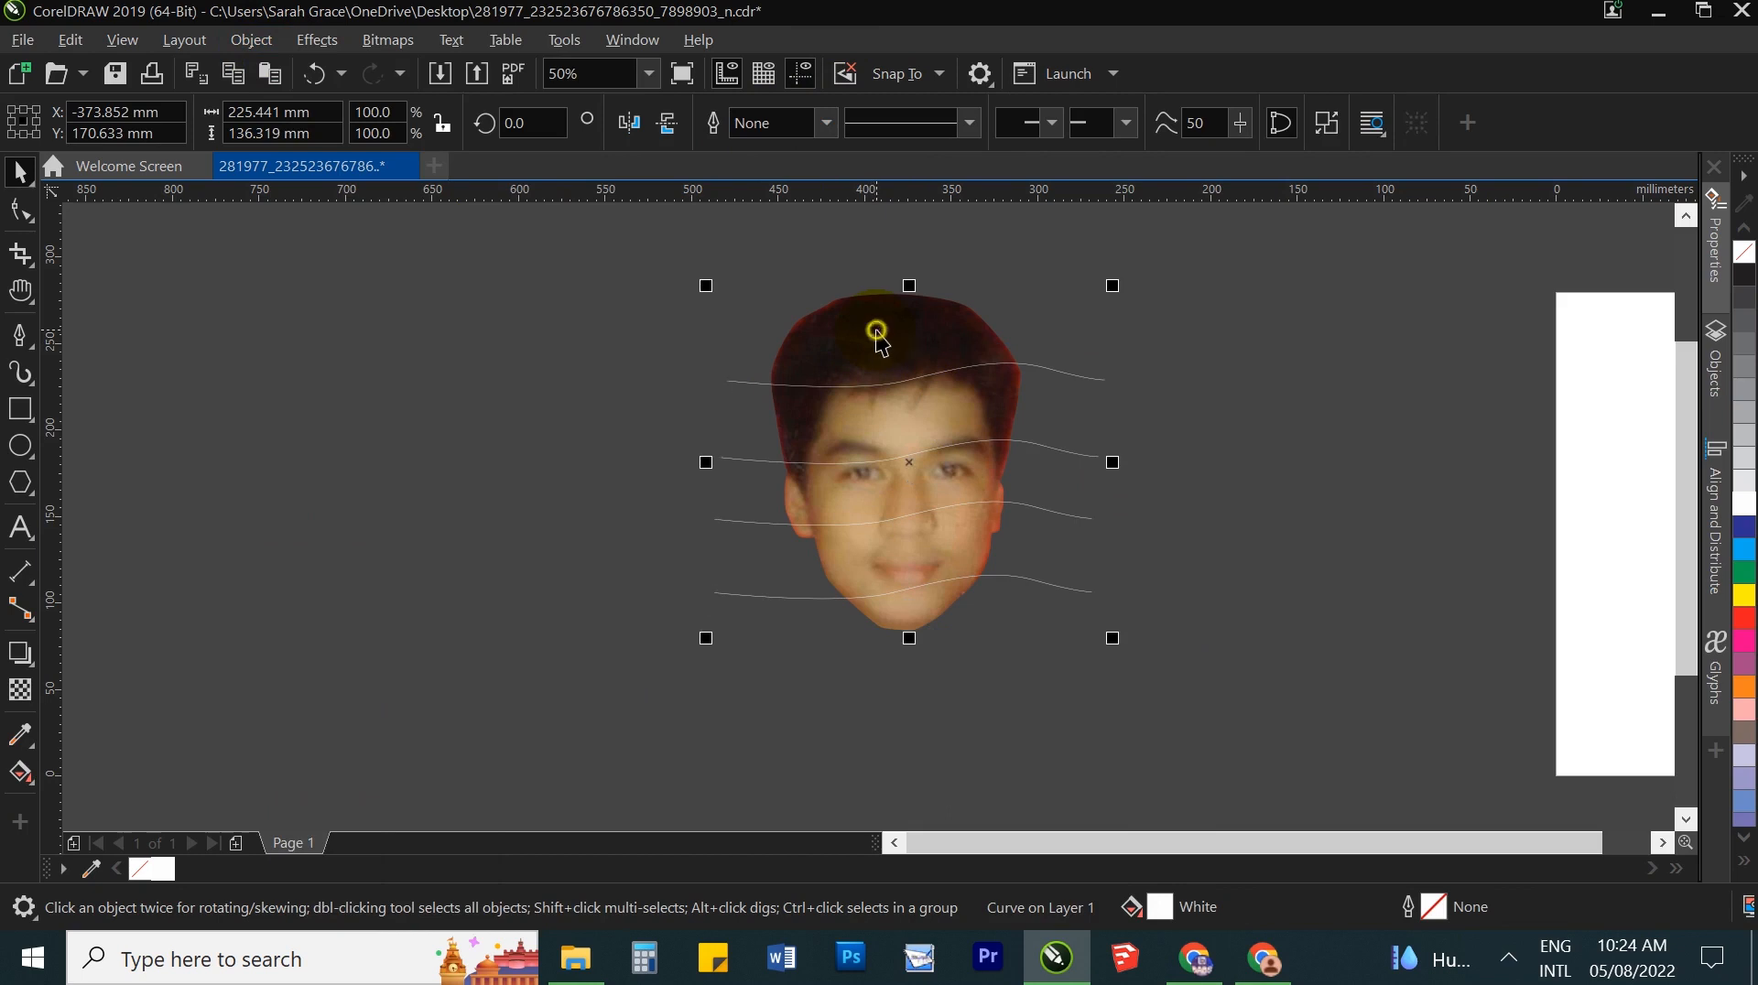
Step: Cut the head shape along the welded wavy curves with Simplify
{"action": "left_click", "coordinate": [877, 331], "text": "shift"}
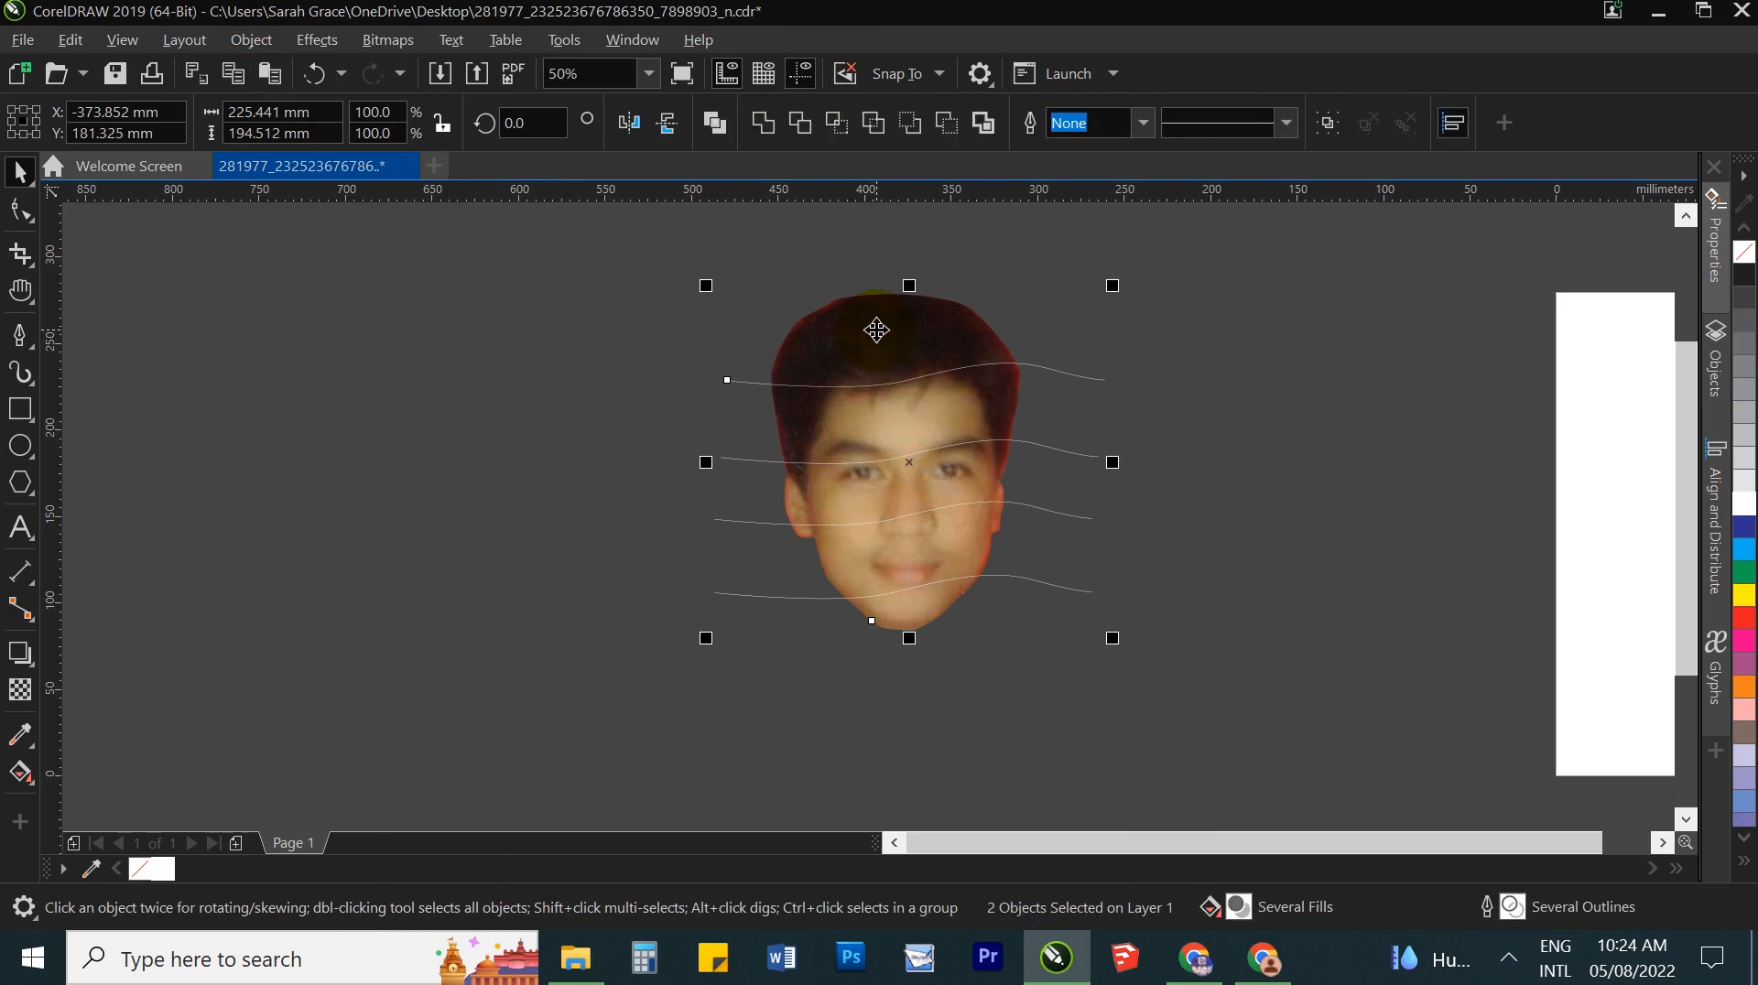
{"action": "left_click", "coordinate": [873, 132]}
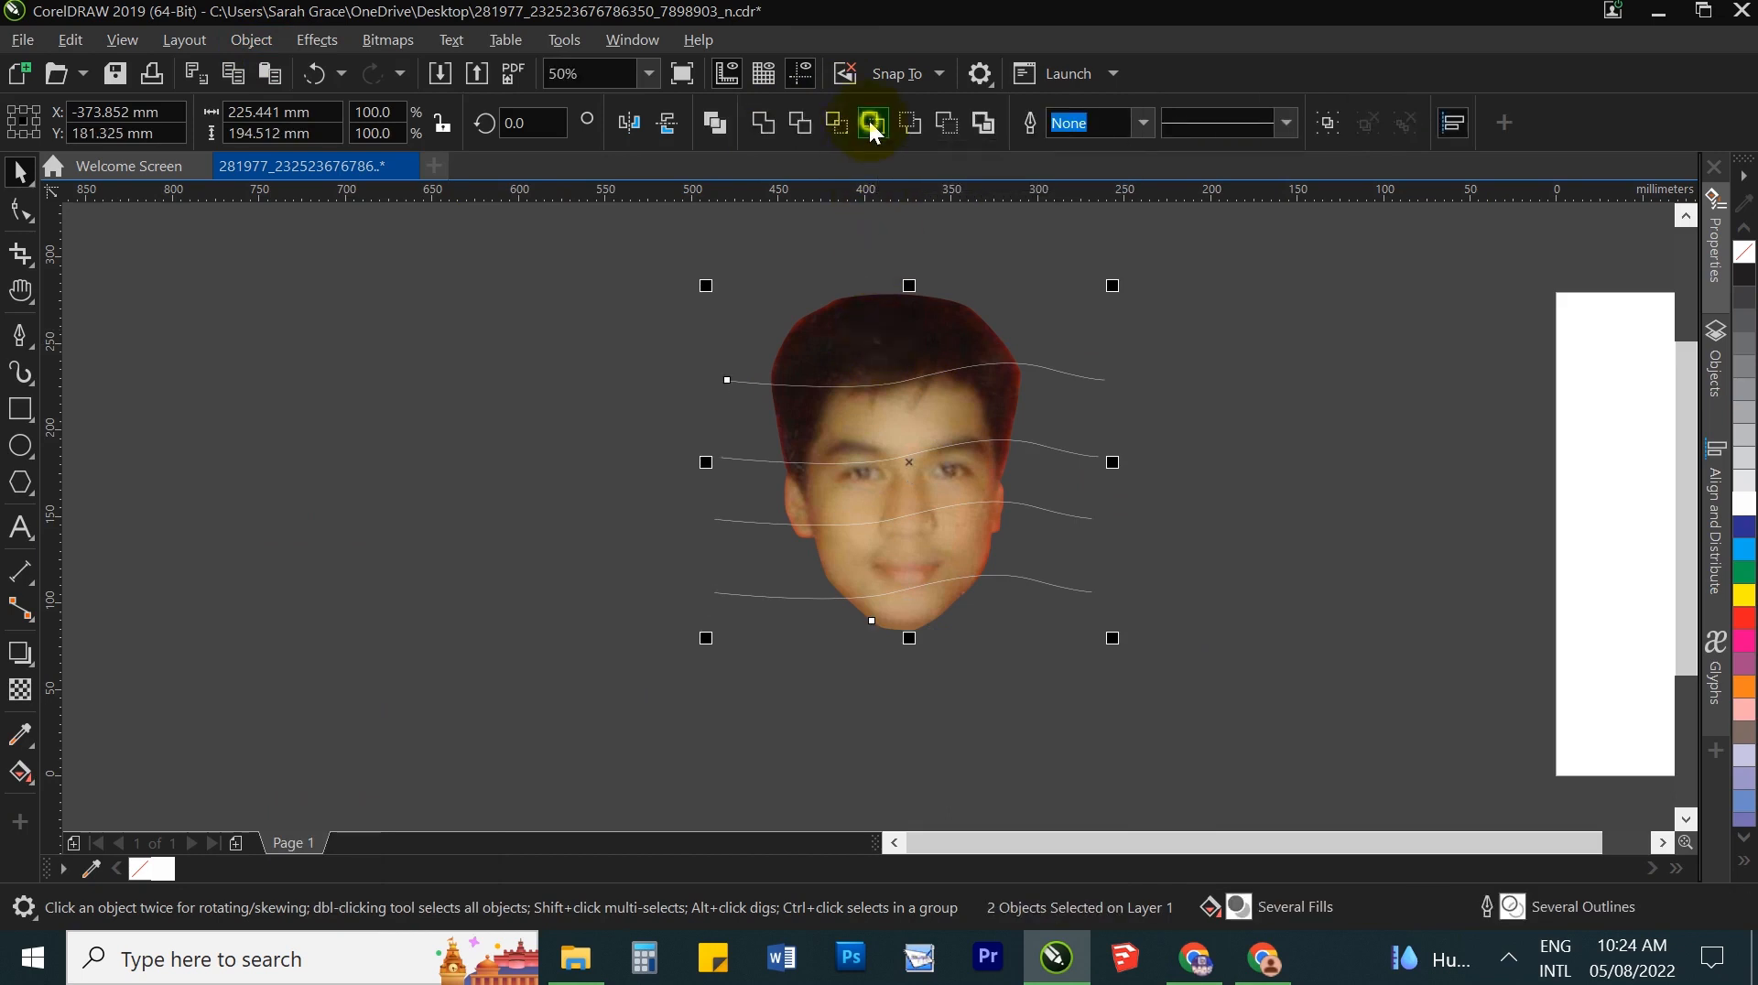
{"action": "left_click", "coordinate": [1337, 421]}
Step: Try moving the cut head away from the wavy curves and undo the move
{"action": "left_click", "coordinate": [936, 332]}
{"action": "left_click_drag", "start_coordinate": [694, 282], "coordinate": [698, 286]}
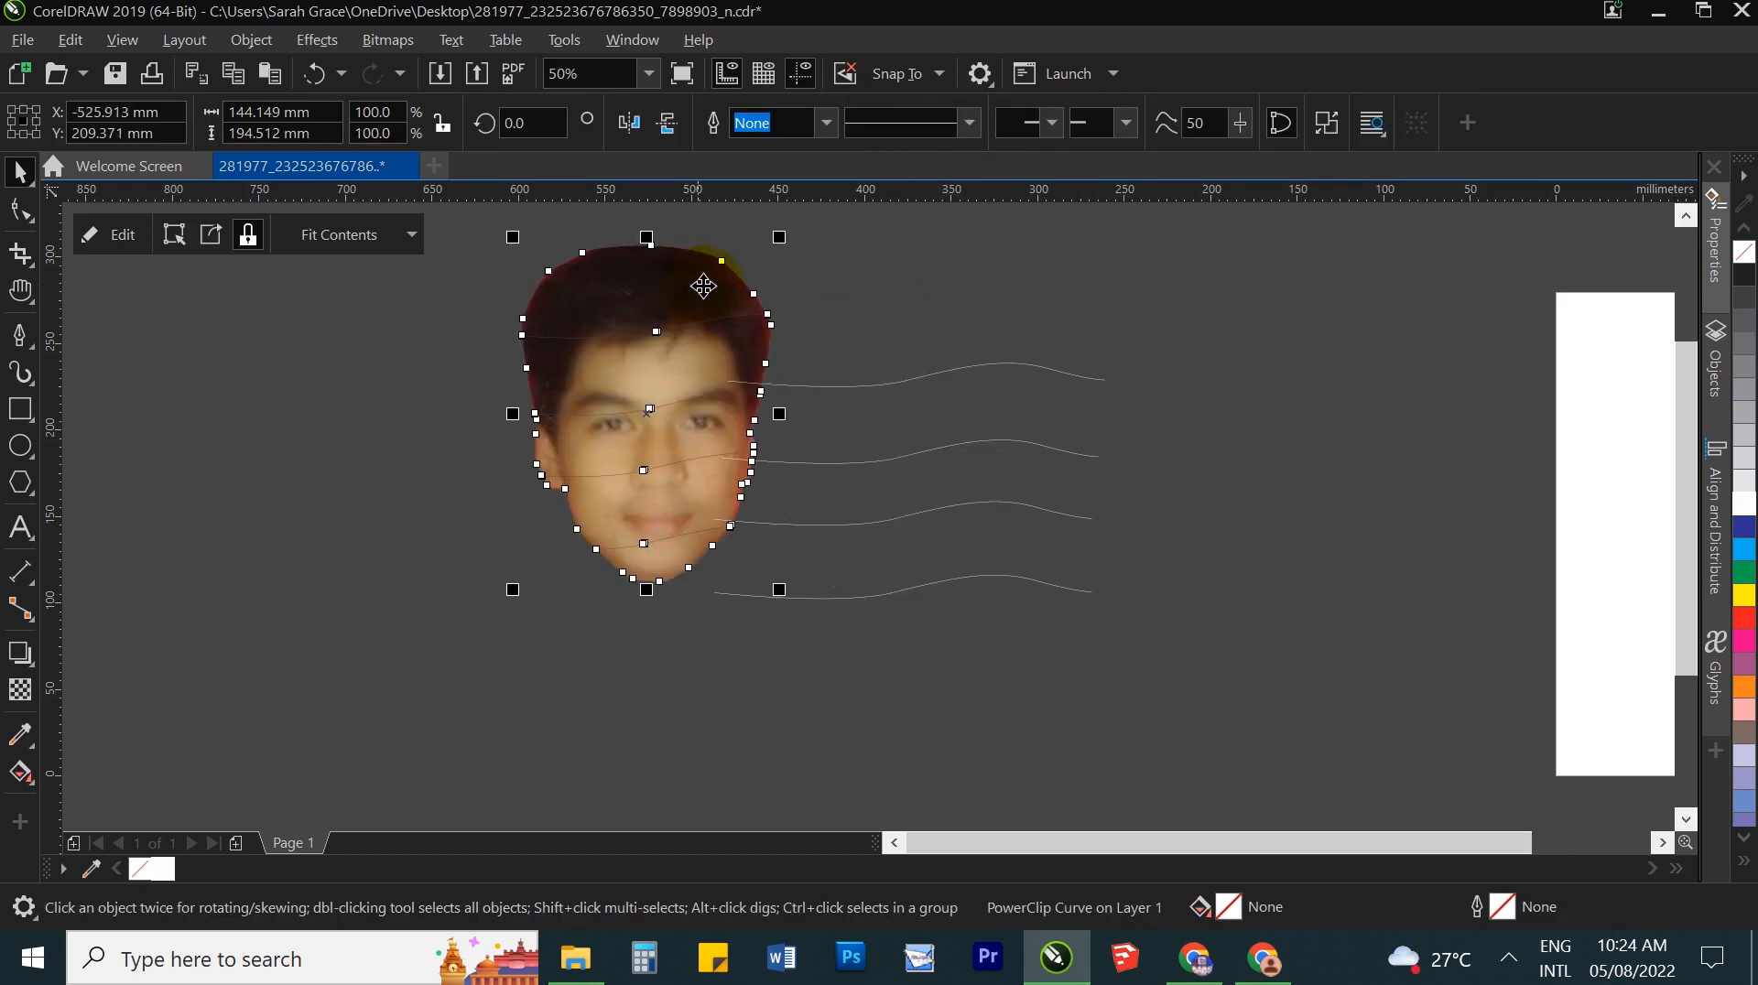
{"action": "key", "text": "ctrl+z"}
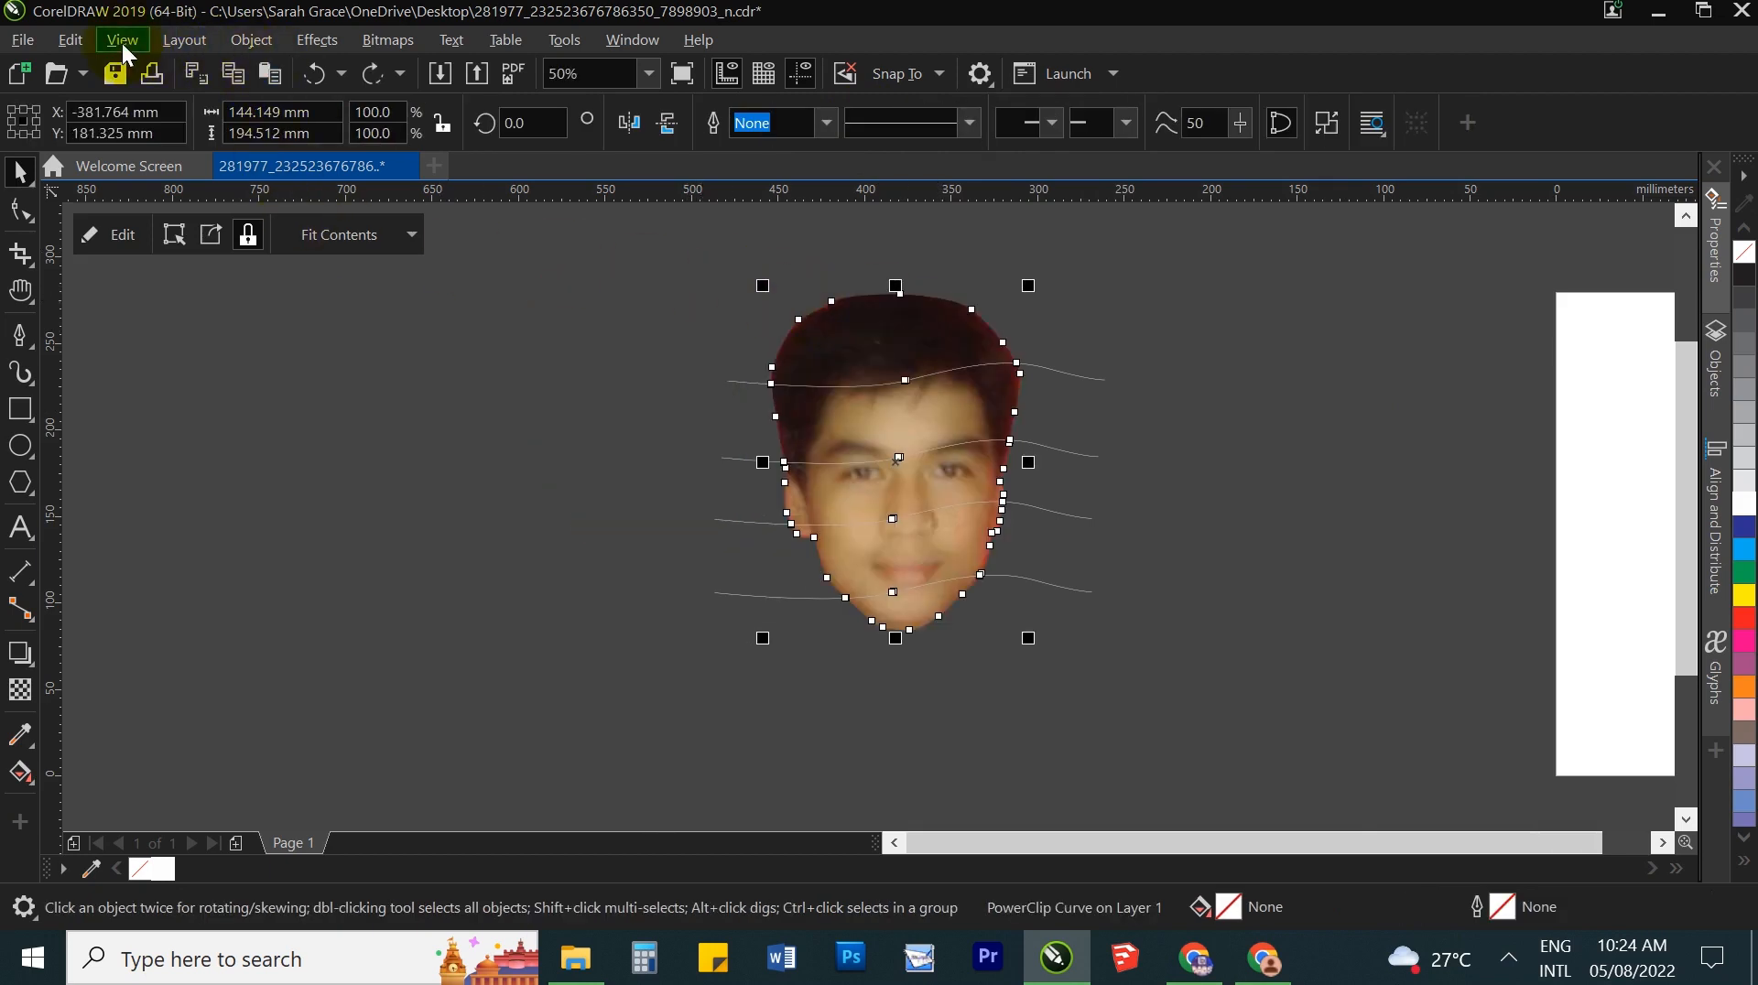
Step: Examine the cut head shape in Wireframe view with an undone test move, and return to Enhanced view
{"action": "left_click", "coordinate": [125, 43]}
{"action": "left_click", "coordinate": [188, 68]}
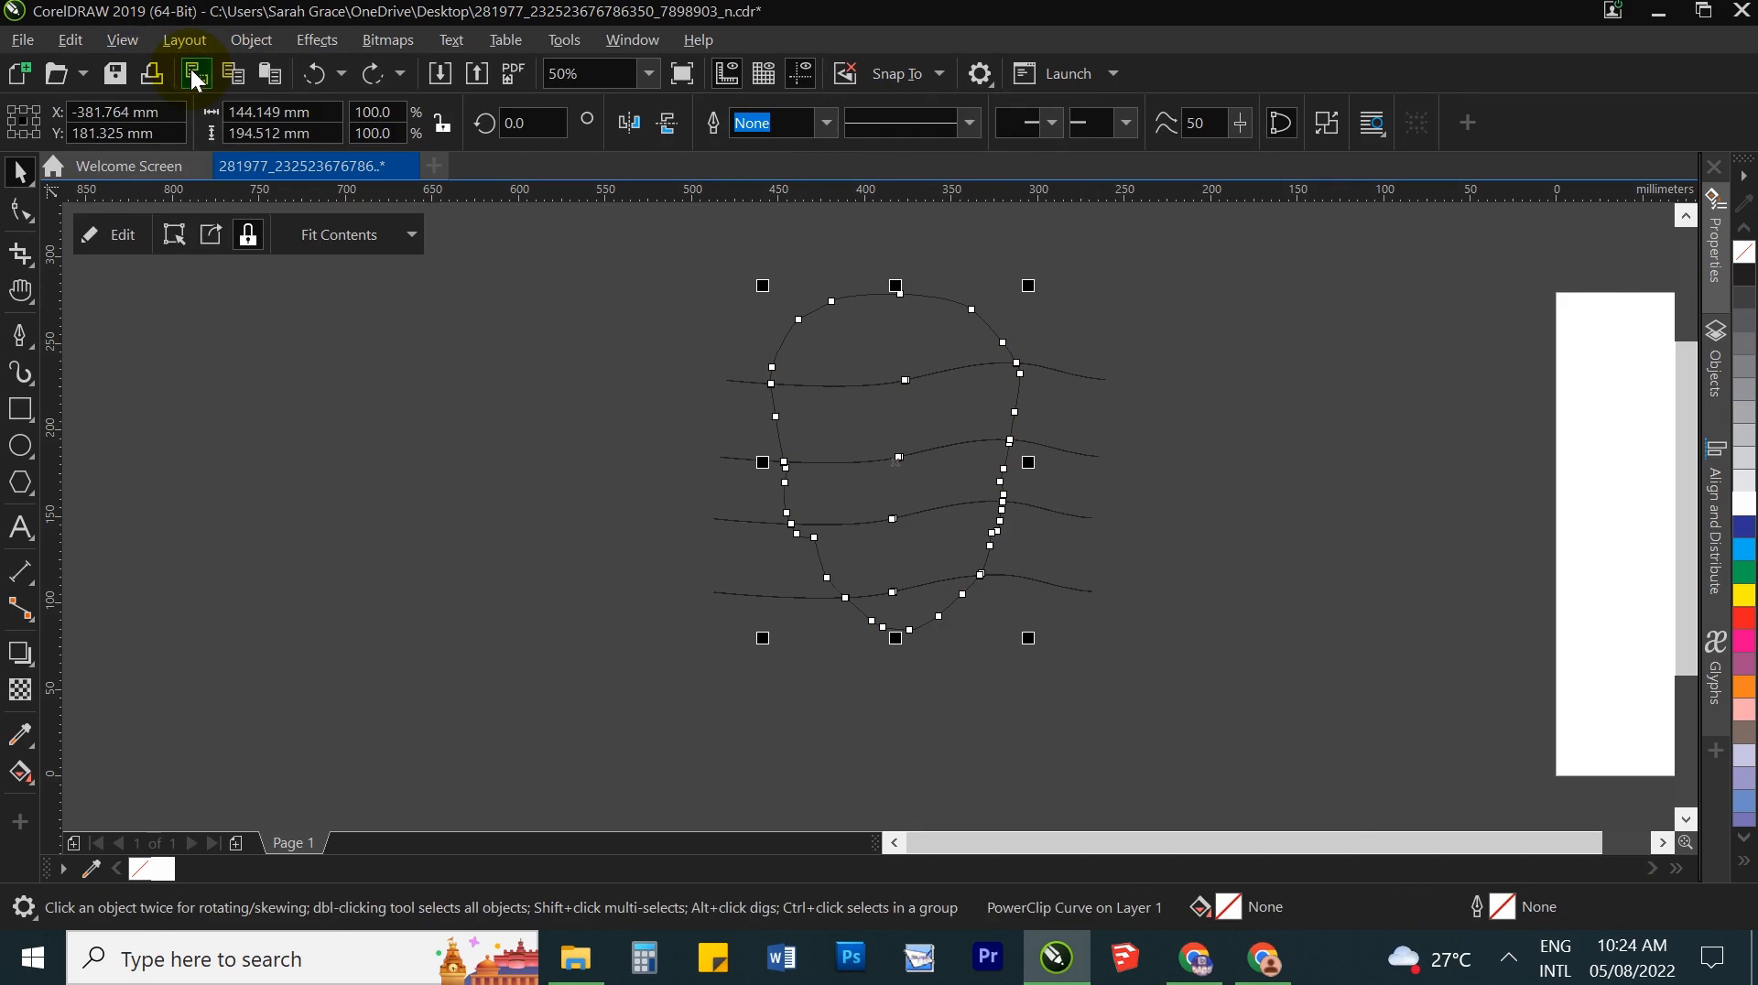
{"action": "left_click", "coordinate": [1212, 372]}
{"action": "left_click", "coordinate": [912, 322]}
{"action": "left_click_drag", "start_coordinate": [912, 319], "coordinate": [412, 388]}
{"action": "key", "text": "ctrl+z"}
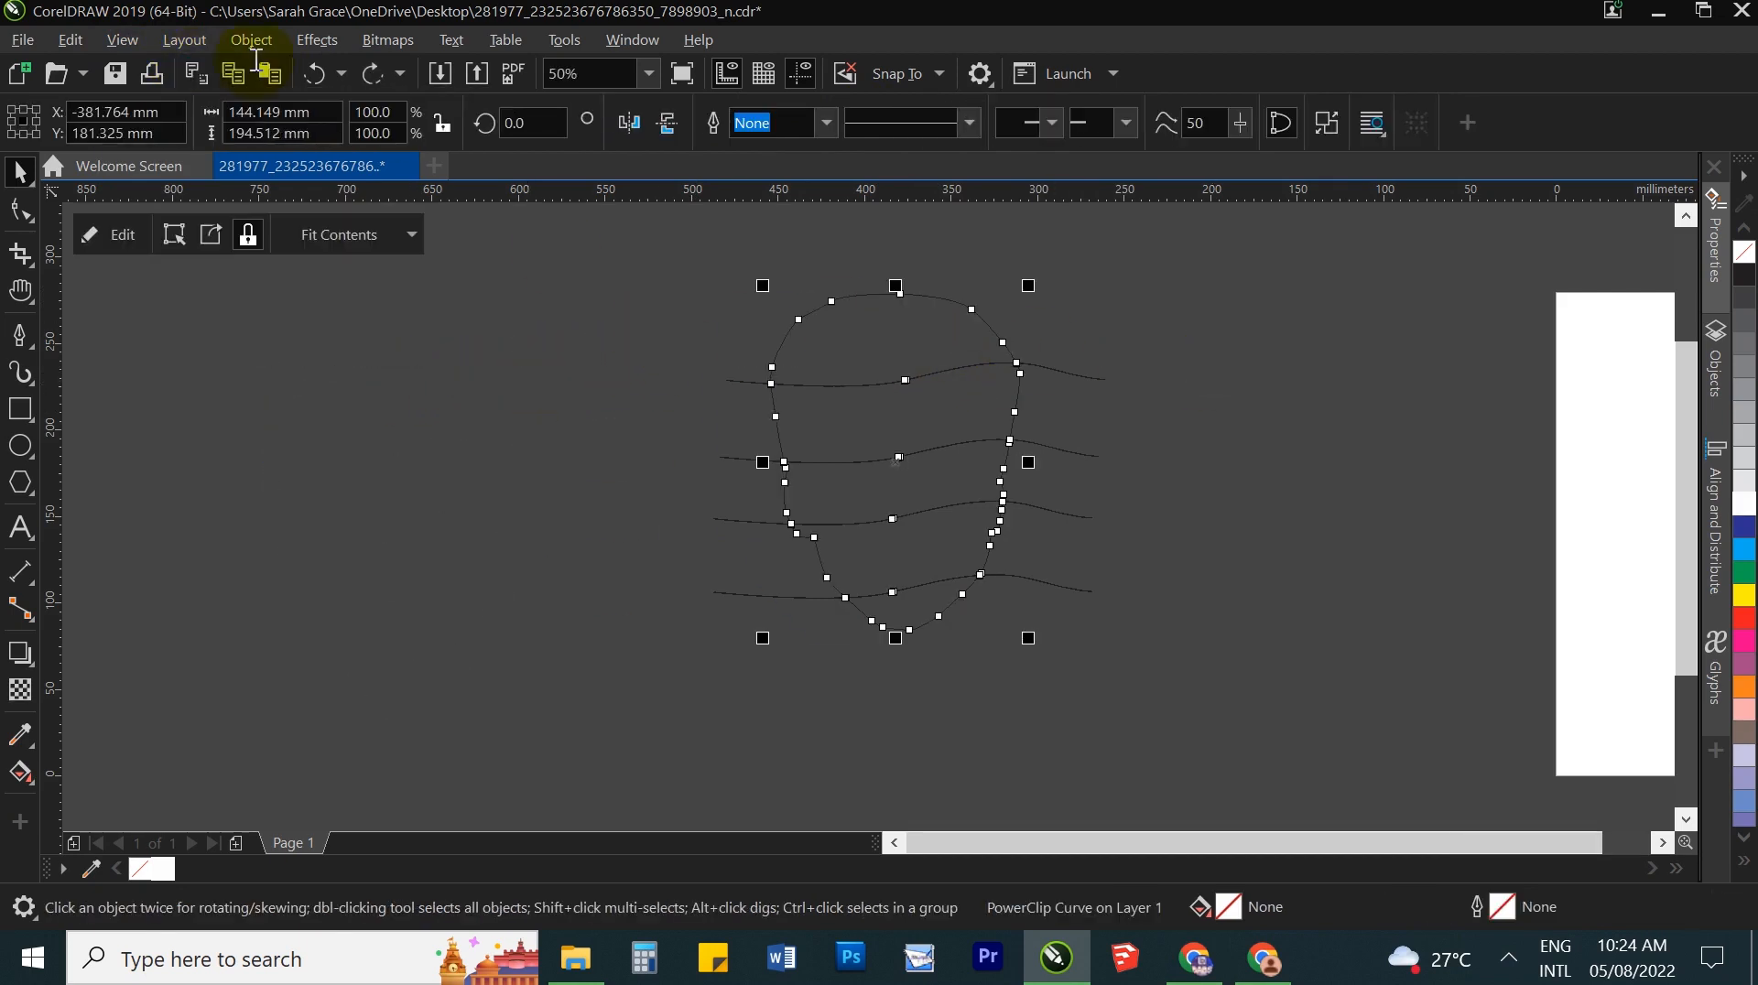
{"action": "left_click", "coordinate": [133, 51]}
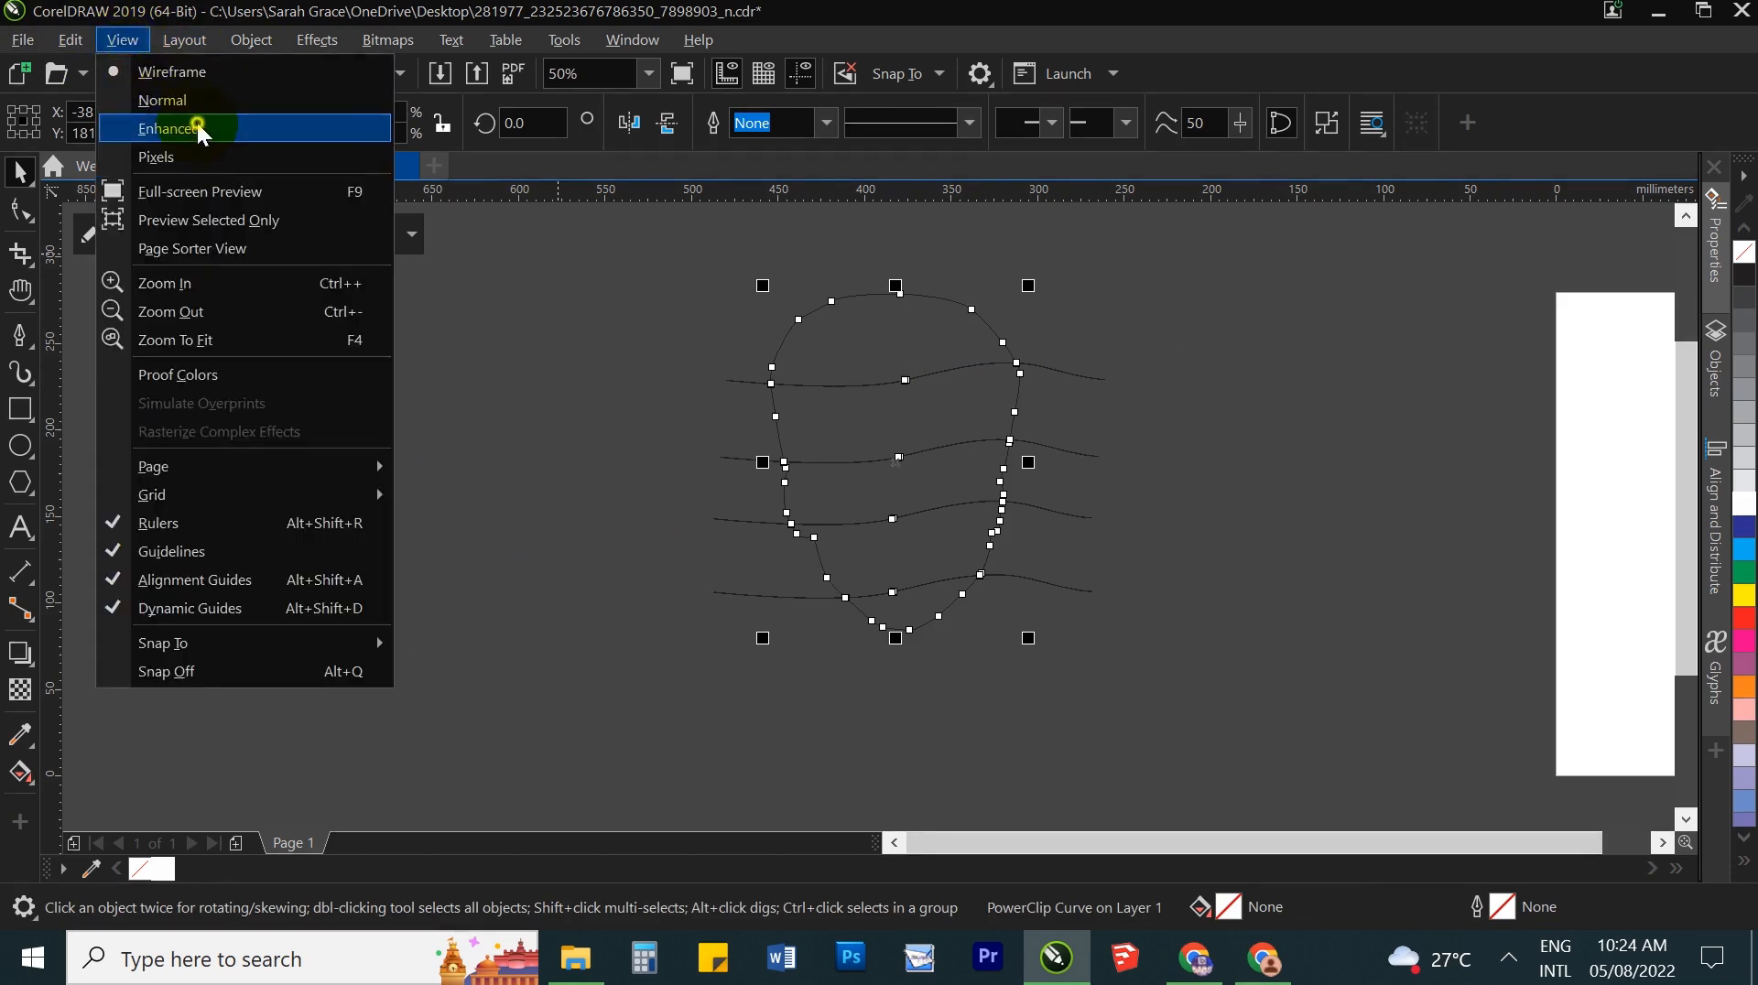
{"action": "left_click", "coordinate": [184, 126]}
Step: Move the welded wavy curves off the head into the empty area to its lower left
{"action": "left_click_drag", "start_coordinate": [641, 323], "coordinate": [1238, 612]}
{"action": "mouse_move", "coordinate": [1033, 363]}
{"action": "left_mouse_down"}
{"action": "mouse_move", "coordinate": [639, 502]}
{"action": "mouse_move", "coordinate": [549, 516]}
{"action": "left_mouse_up"}
Step: Try extracting the contents of the head's PowerClip and undo the extraction
{"action": "left_click", "coordinate": [937, 393]}
{"action": "right_click", "coordinate": [952, 386]}
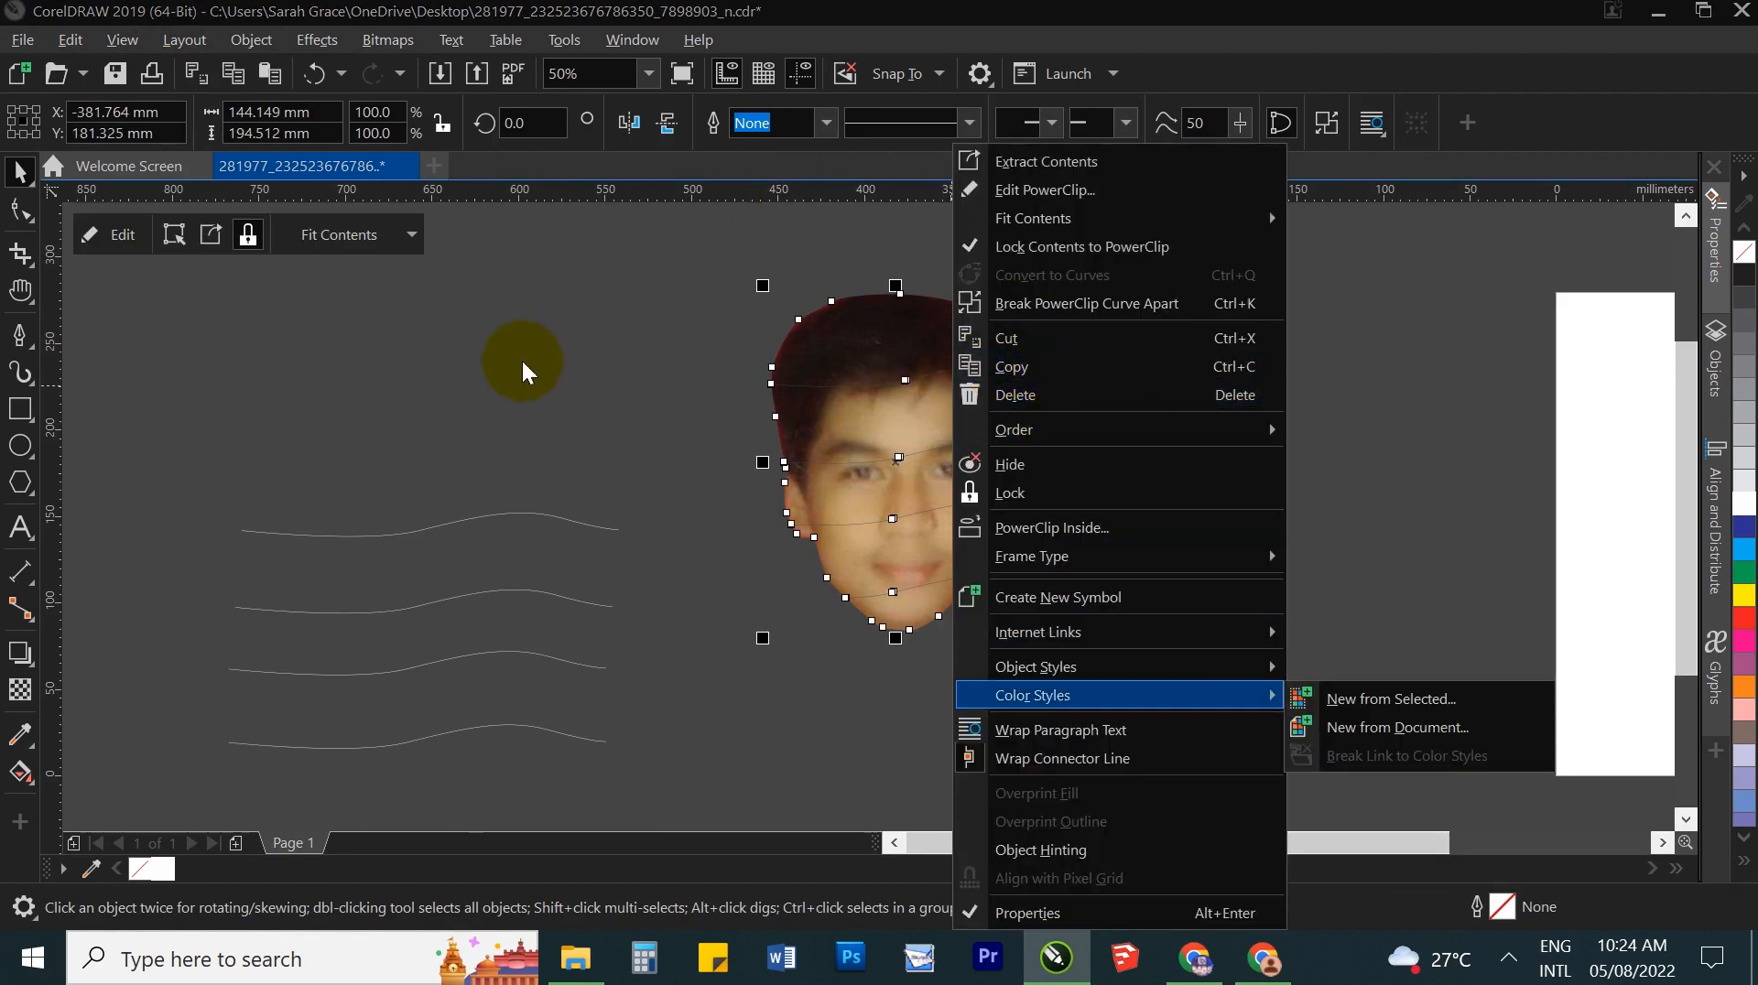
{"action": "left_click", "coordinate": [1064, 162]}
{"action": "key", "text": "ctrl+z"}
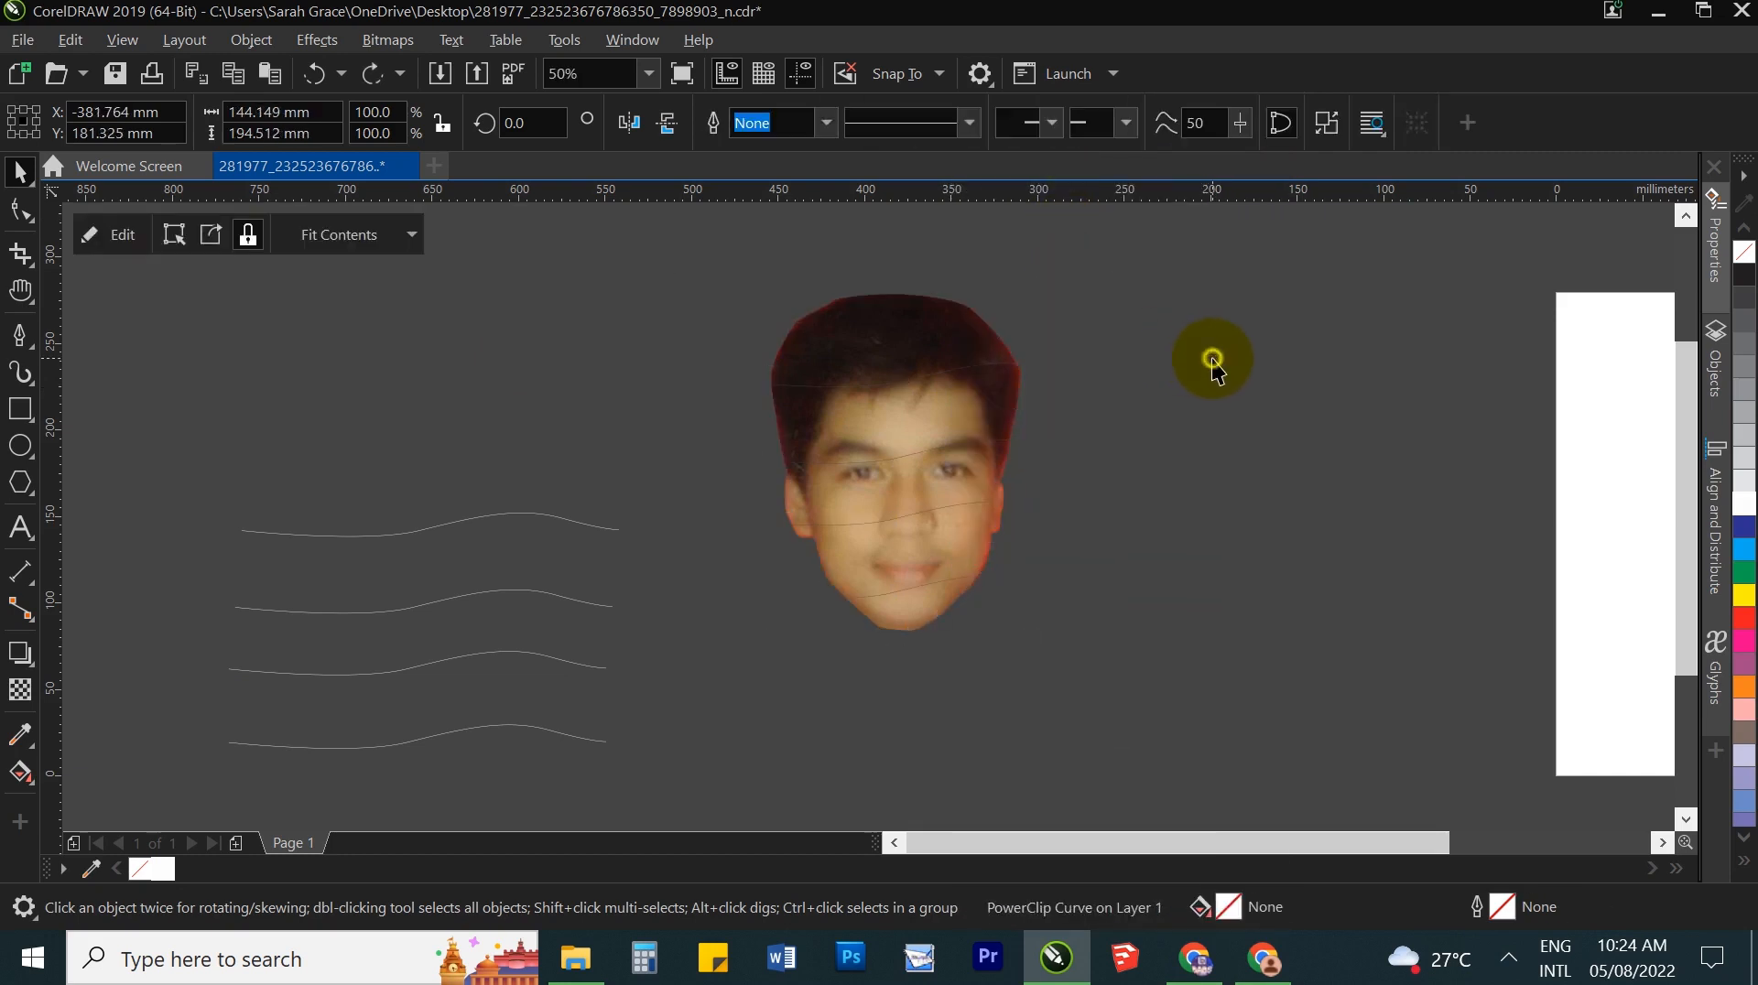
Step: Break the head's PowerClip curve apart into separate slices
{"action": "left_click", "coordinate": [934, 396]}
{"action": "right_click", "coordinate": [945, 407]}
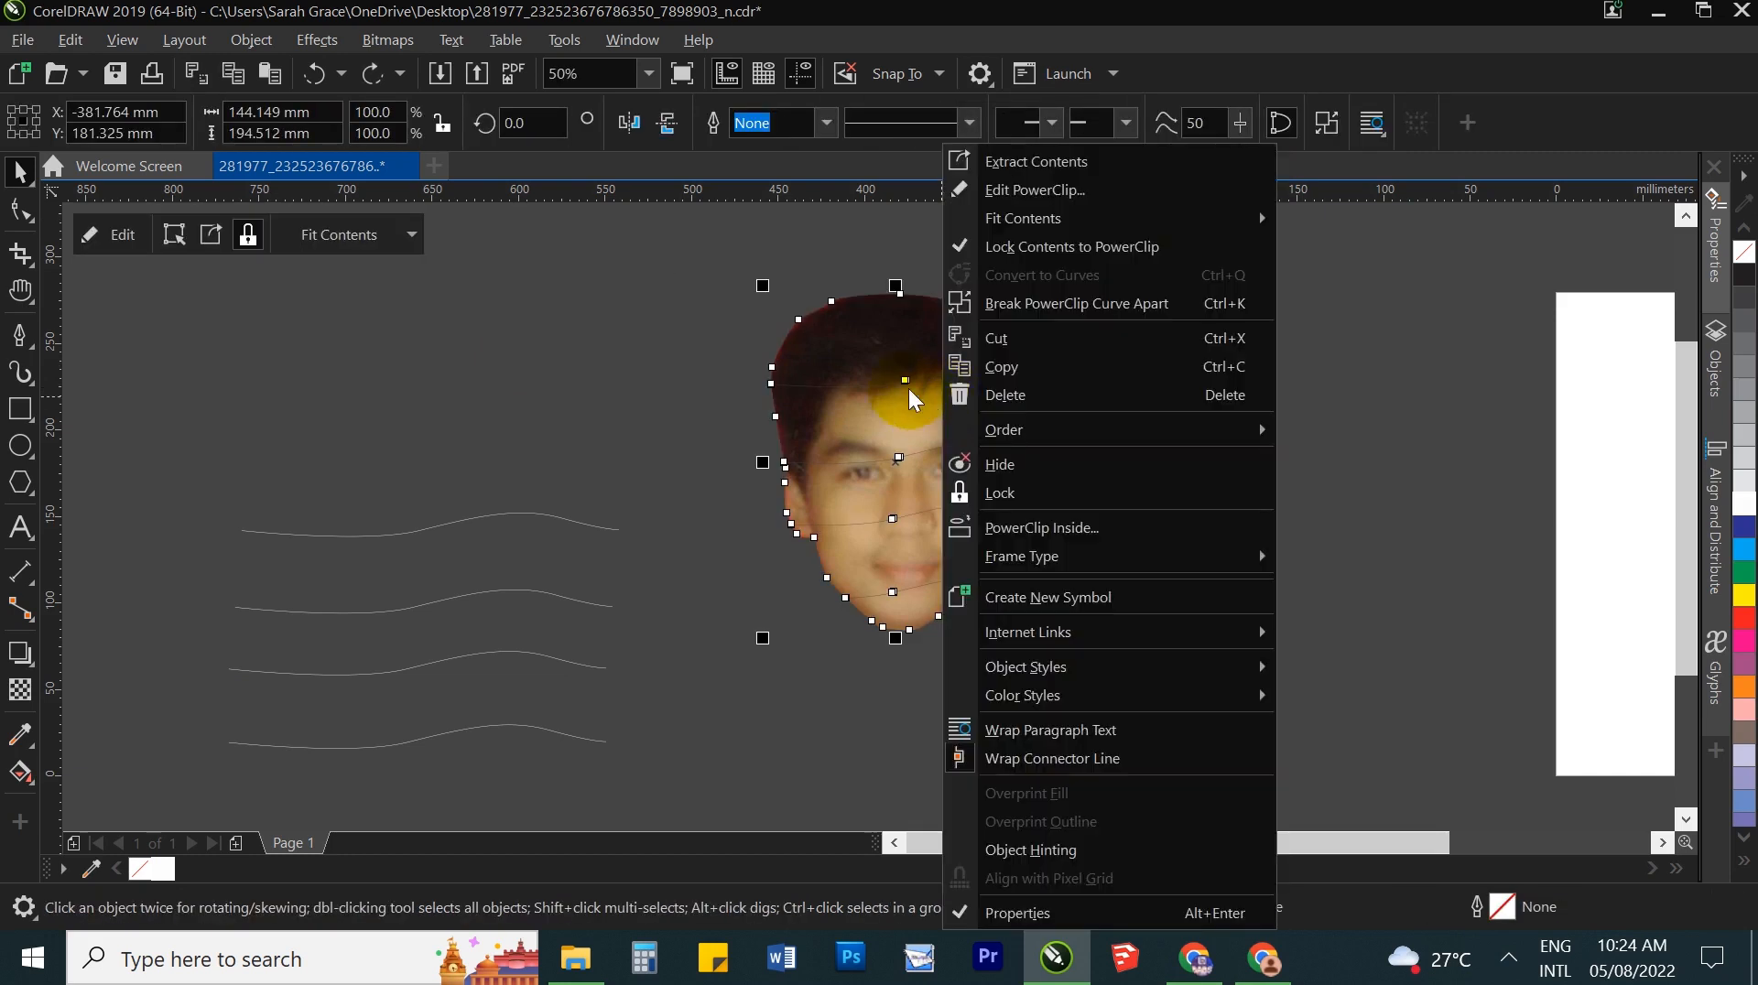
{"action": "left_click", "coordinate": [1062, 310]}
{"action": "left_click", "coordinate": [1193, 354]}
Step: Try pulling the head slices apart sideways and undo all the test moves
{"action": "left_click_drag", "start_coordinate": [949, 349], "coordinate": [812, 326]}
{"action": "left_click_drag", "start_coordinate": [981, 367], "coordinate": [989, 402]}
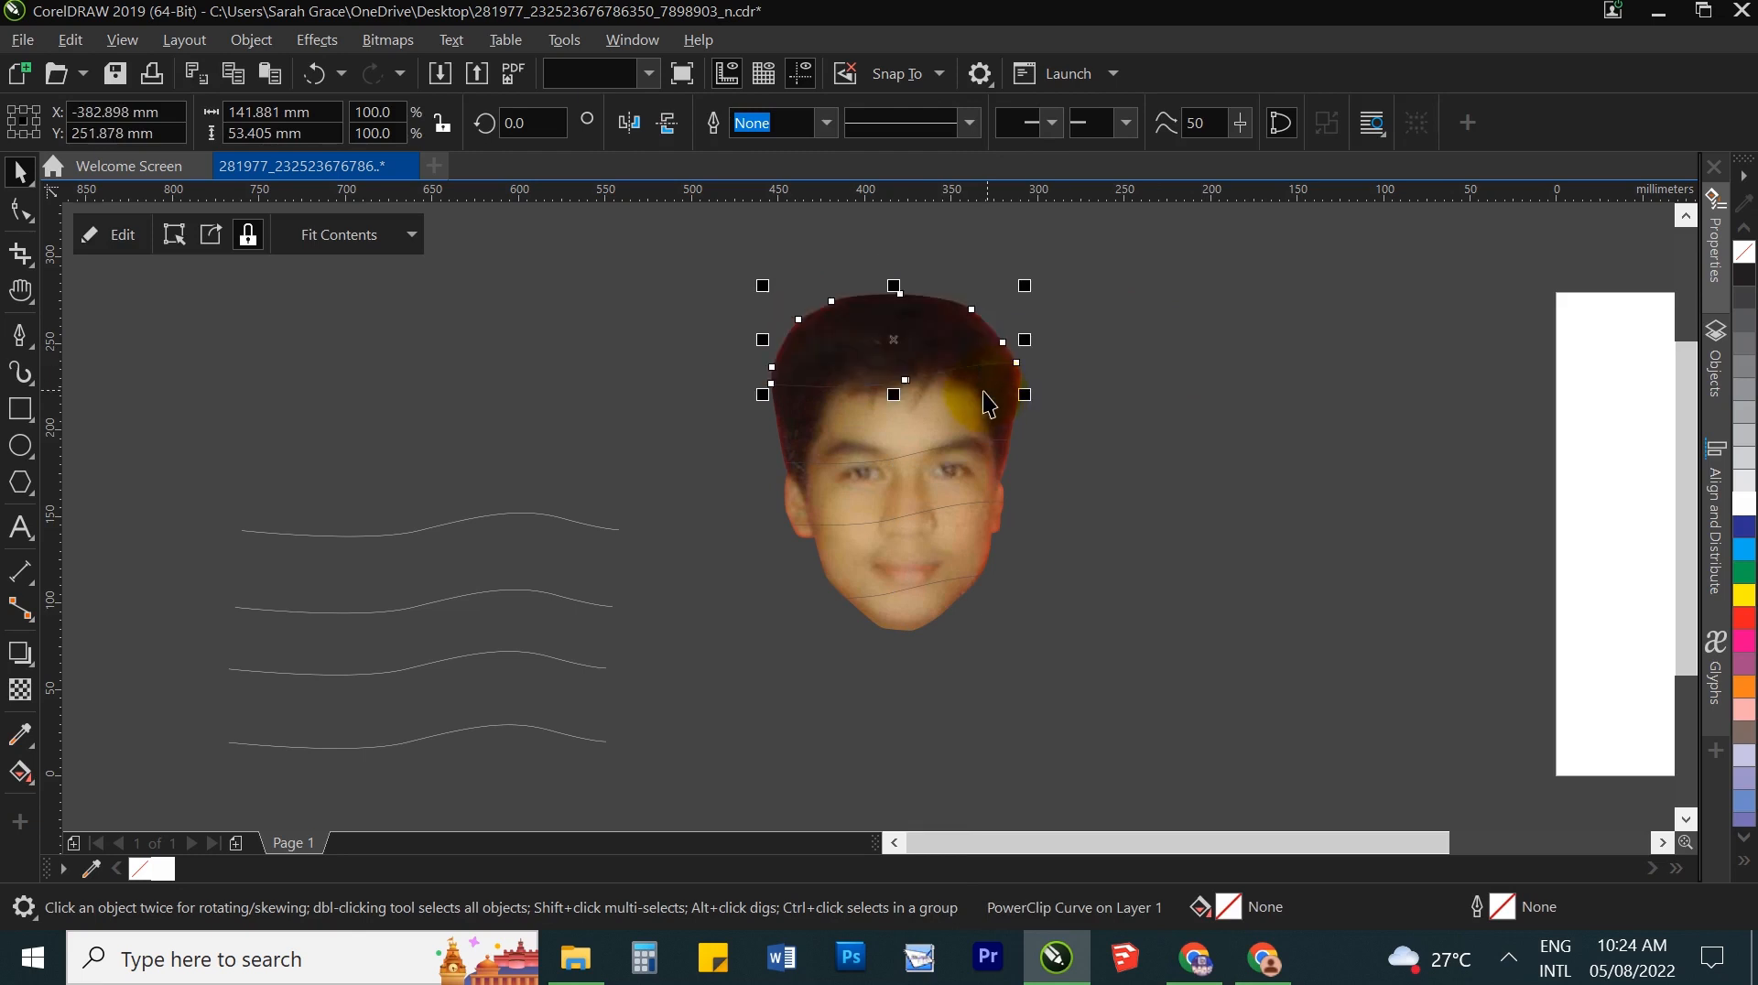
{"action": "left_click_drag", "start_coordinate": [1143, 394], "coordinate": [1146, 404]}
{"action": "left_click_drag", "start_coordinate": [923, 490], "coordinate": [811, 495]}
{"action": "left_click_drag", "start_coordinate": [853, 563], "coordinate": [982, 568]}
{"action": "key", "text": "ctrl+z"}
{"action": "key", "text": "ctrl+z"}
{"action": "key", "text": "ctrl+z"}
{"action": "key", "text": "ctrl+z"}
{"action": "key", "text": "ctrl+z"}
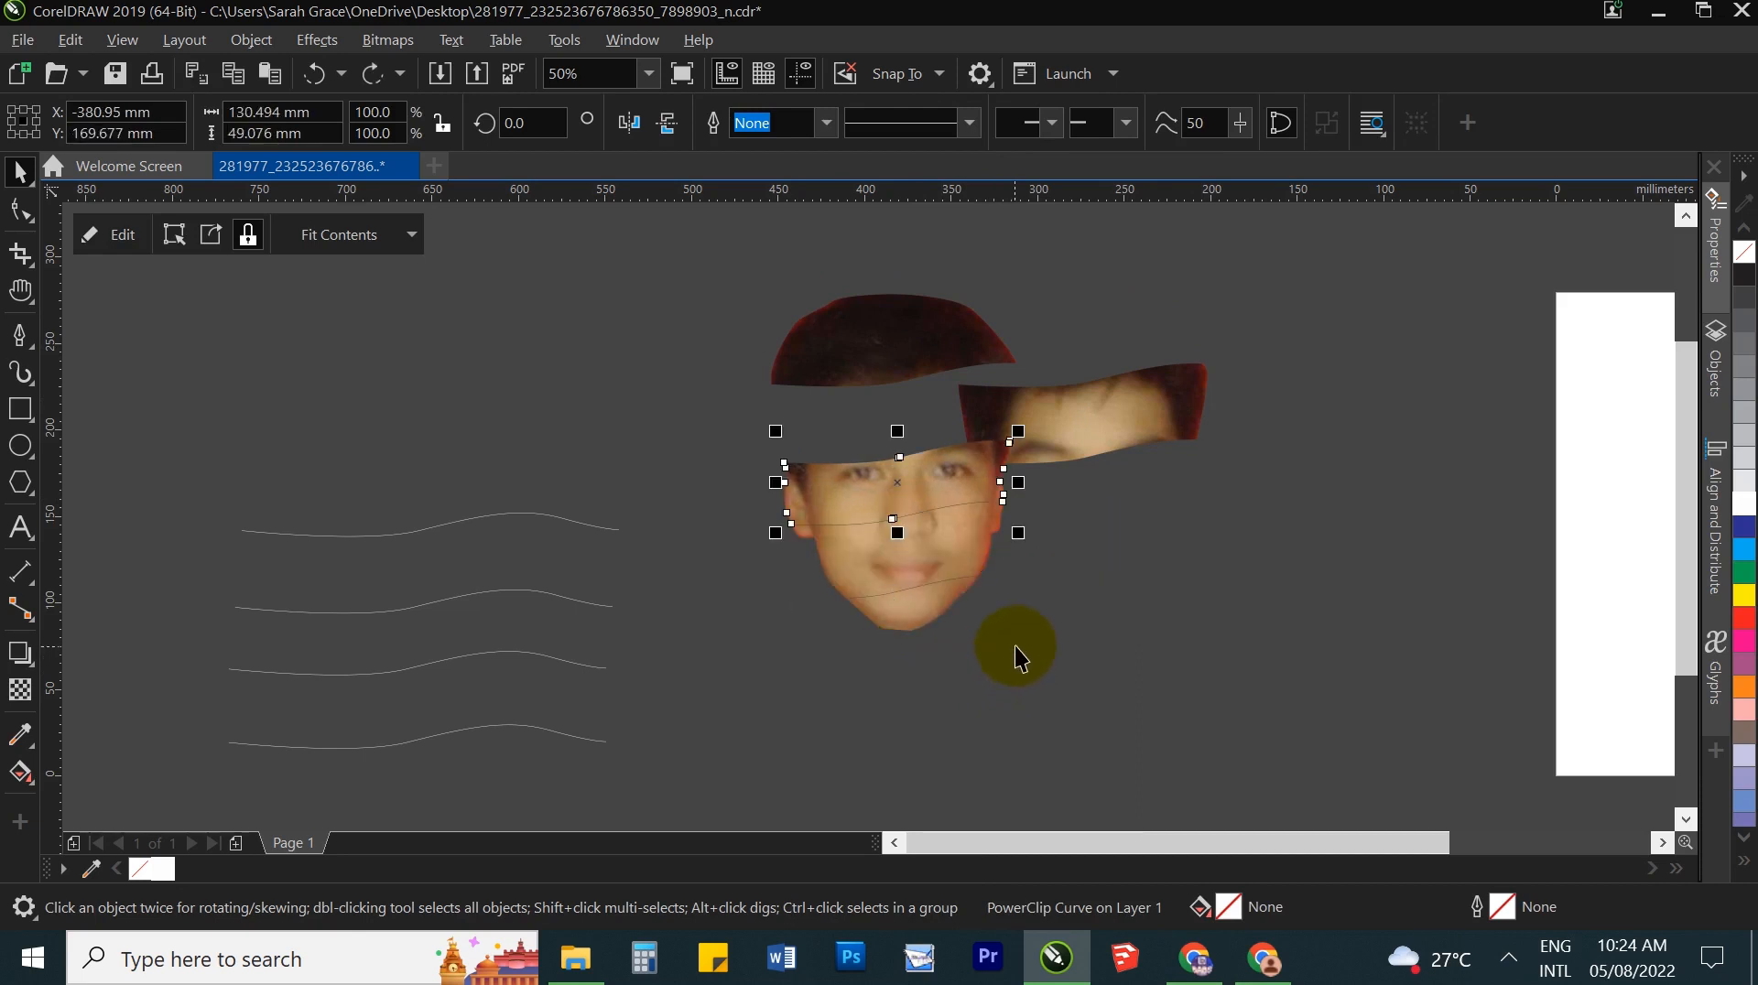
{"action": "key", "text": "ctrl+z"}
{"action": "left_click", "coordinate": [1193, 510]}
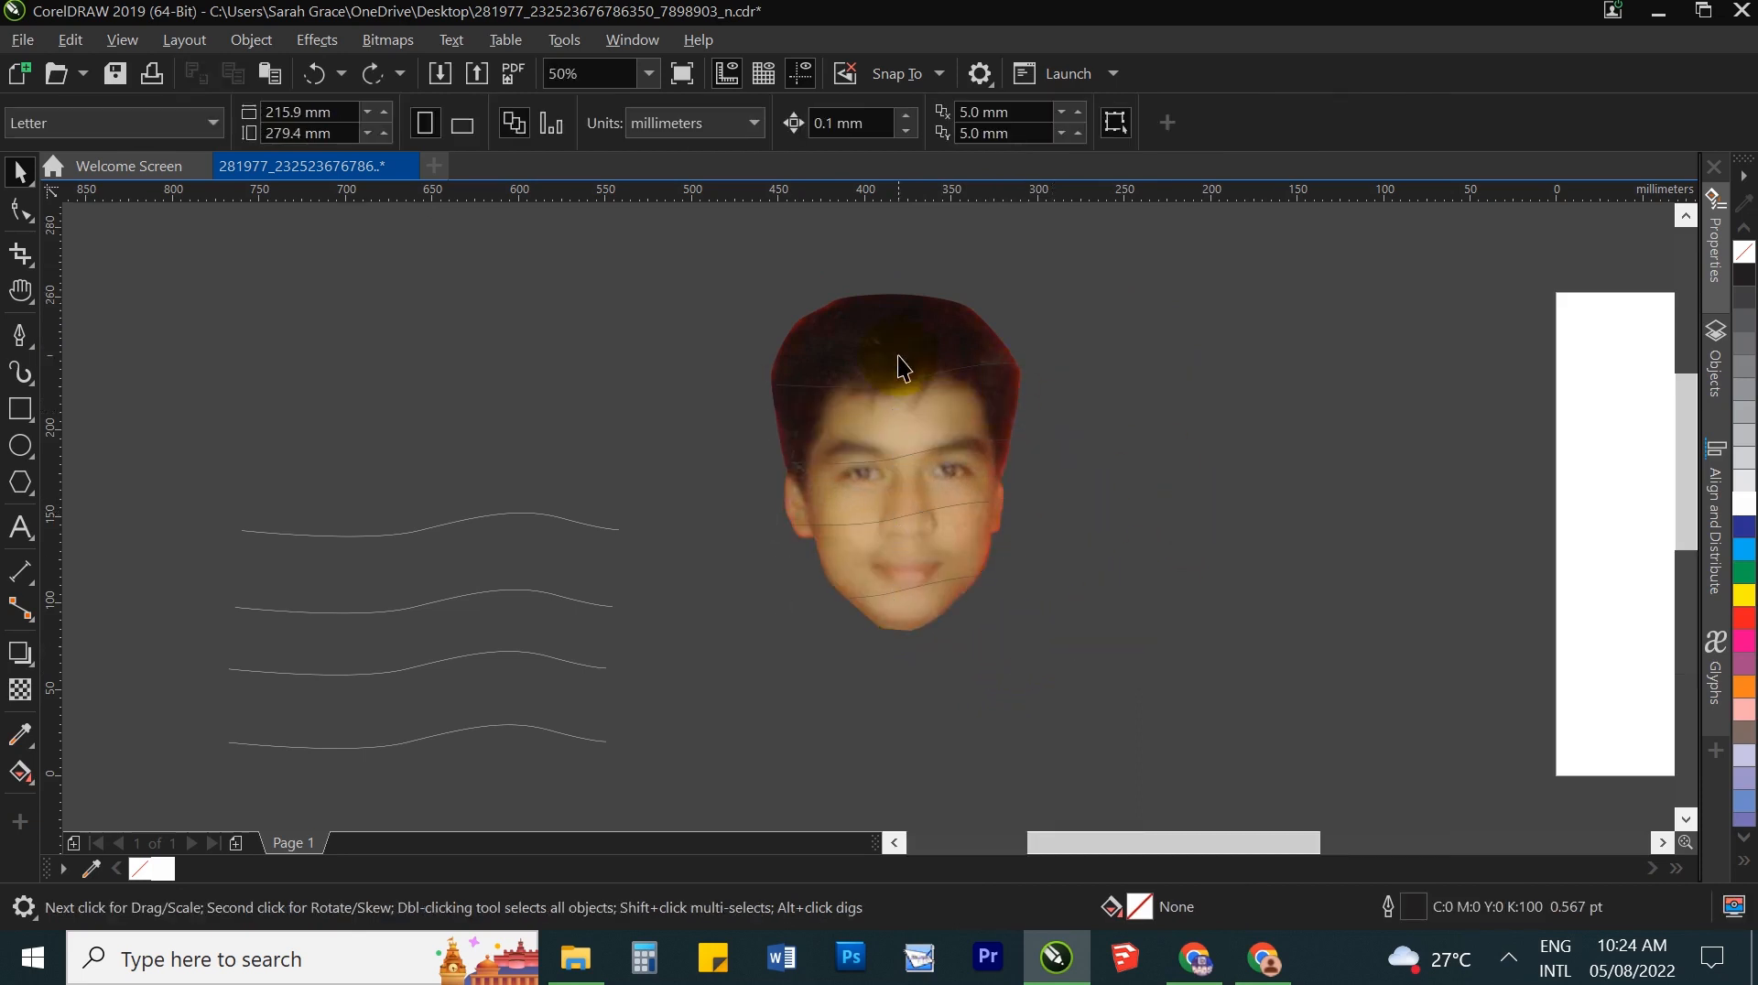
Step: Stagger the upper head slices by shifting the hair slice left, the forehead slice right and the eye slice left
{"action": "scroll", "coordinate": [903, 366], "scroll_direction": "up", "scroll_amount": 3}
{"action": "left_click", "coordinate": [1024, 472]}
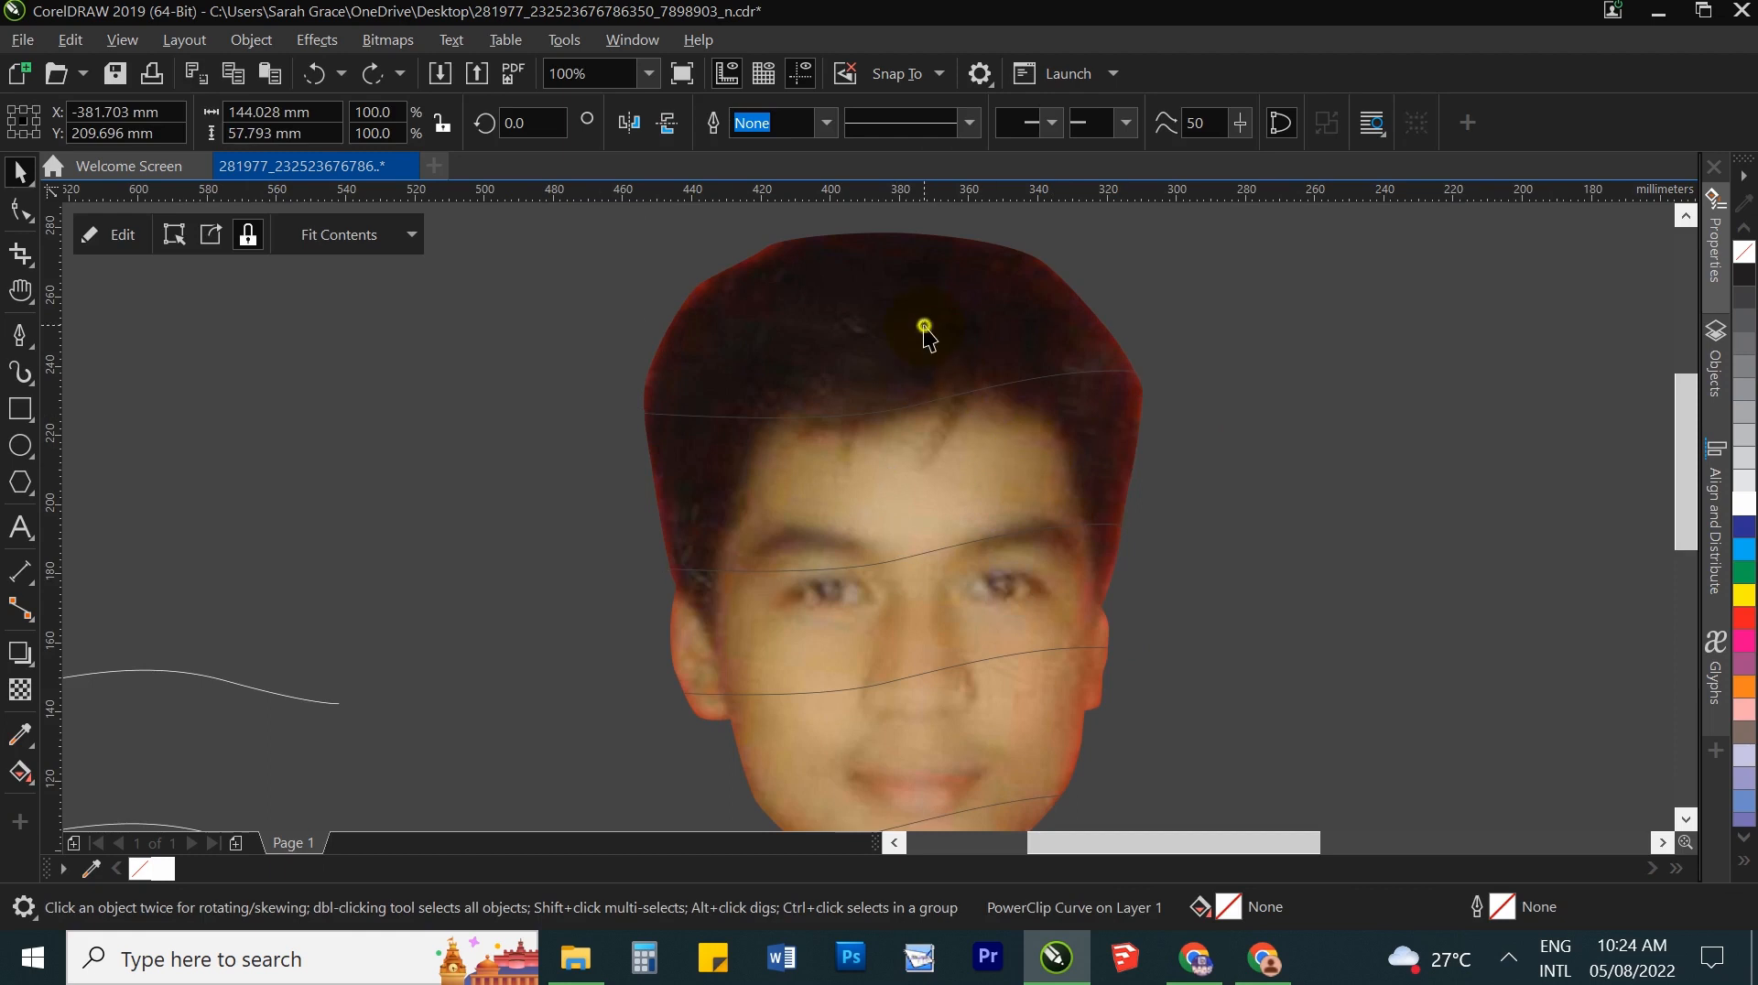
{"action": "left_click_drag", "start_coordinate": [940, 318], "coordinate": [893, 304]}
{"action": "left_click", "coordinate": [995, 485]}
{"action": "left_click_drag", "start_coordinate": [986, 447], "coordinate": [1025, 435]}
{"action": "left_click_drag", "start_coordinate": [905, 611], "coordinate": [879, 608]}
Step: Shift the mouth slice slightly right and offset the chin slice to the left below it, leaving a narrow gap
{"action": "left_click_drag", "start_coordinate": [956, 721], "coordinate": [952, 584]}
{"action": "left_click_drag", "start_coordinate": [989, 337], "coordinate": [945, 561]}
{"action": "key", "text": "space"}
{"action": "left_click", "coordinate": [868, 389]}
{"action": "scroll", "coordinate": [880, 549], "scroll_direction": "down", "scroll_amount": 3}
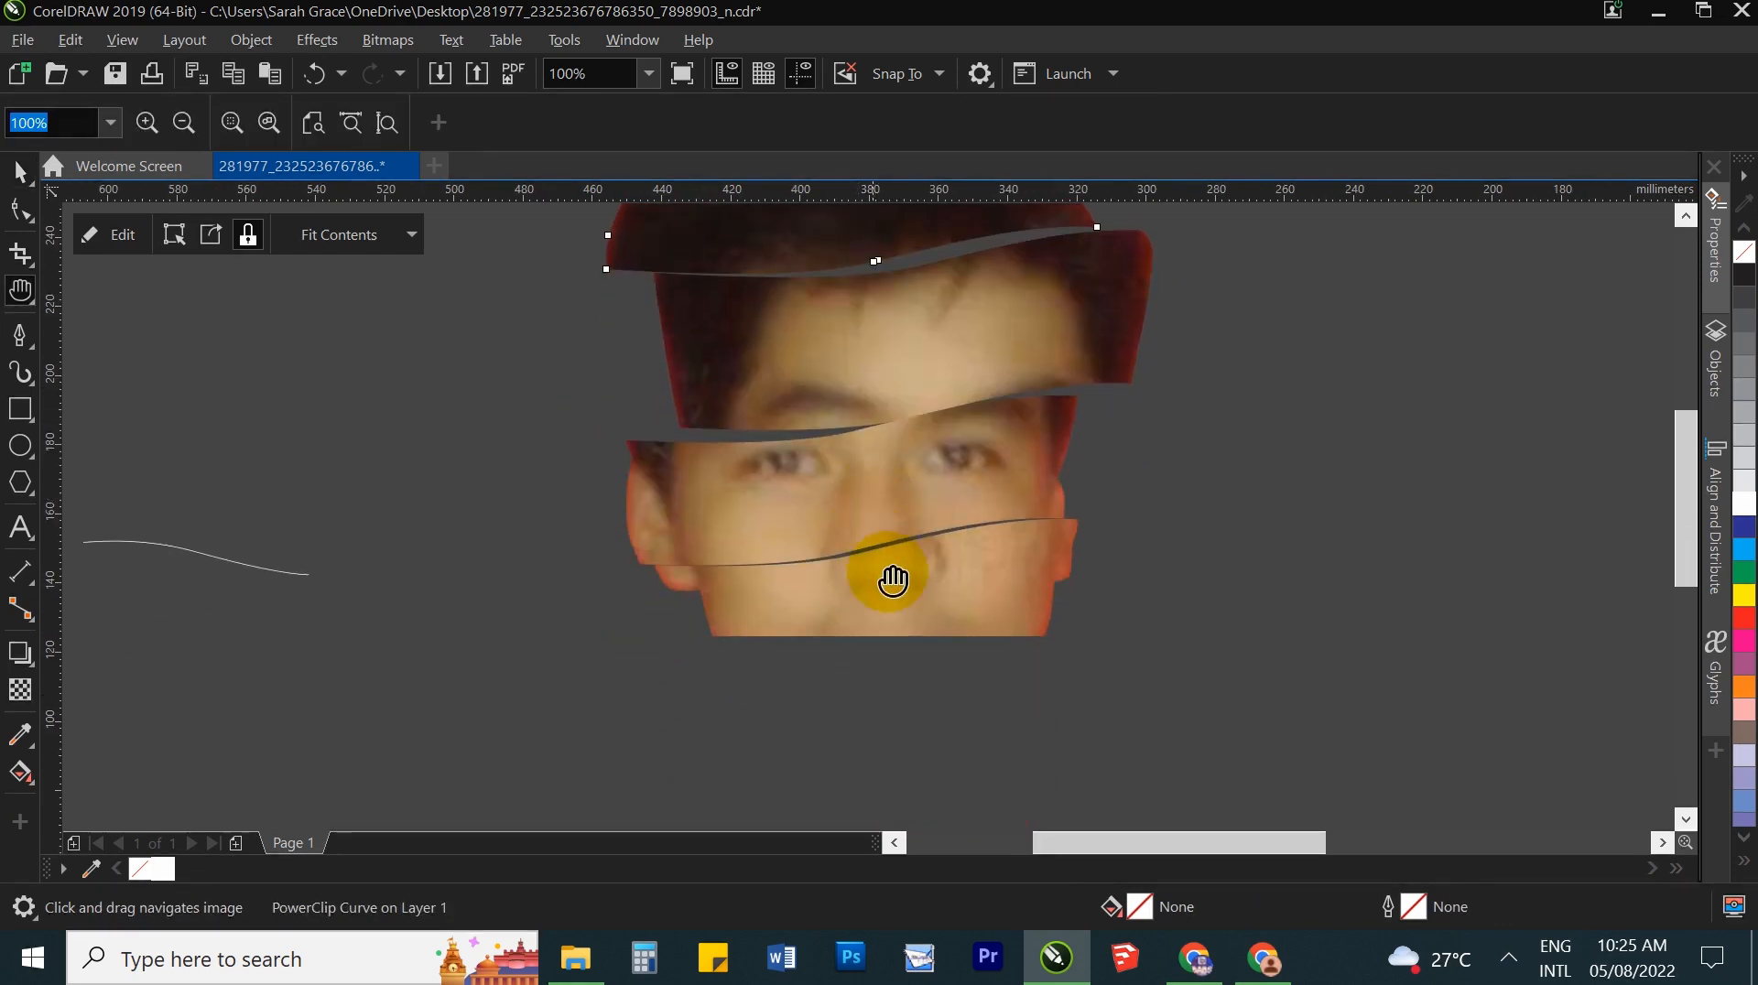
{"action": "left_click", "coordinate": [921, 590]}
{"action": "left_click_drag", "start_coordinate": [968, 592], "coordinate": [990, 591]}
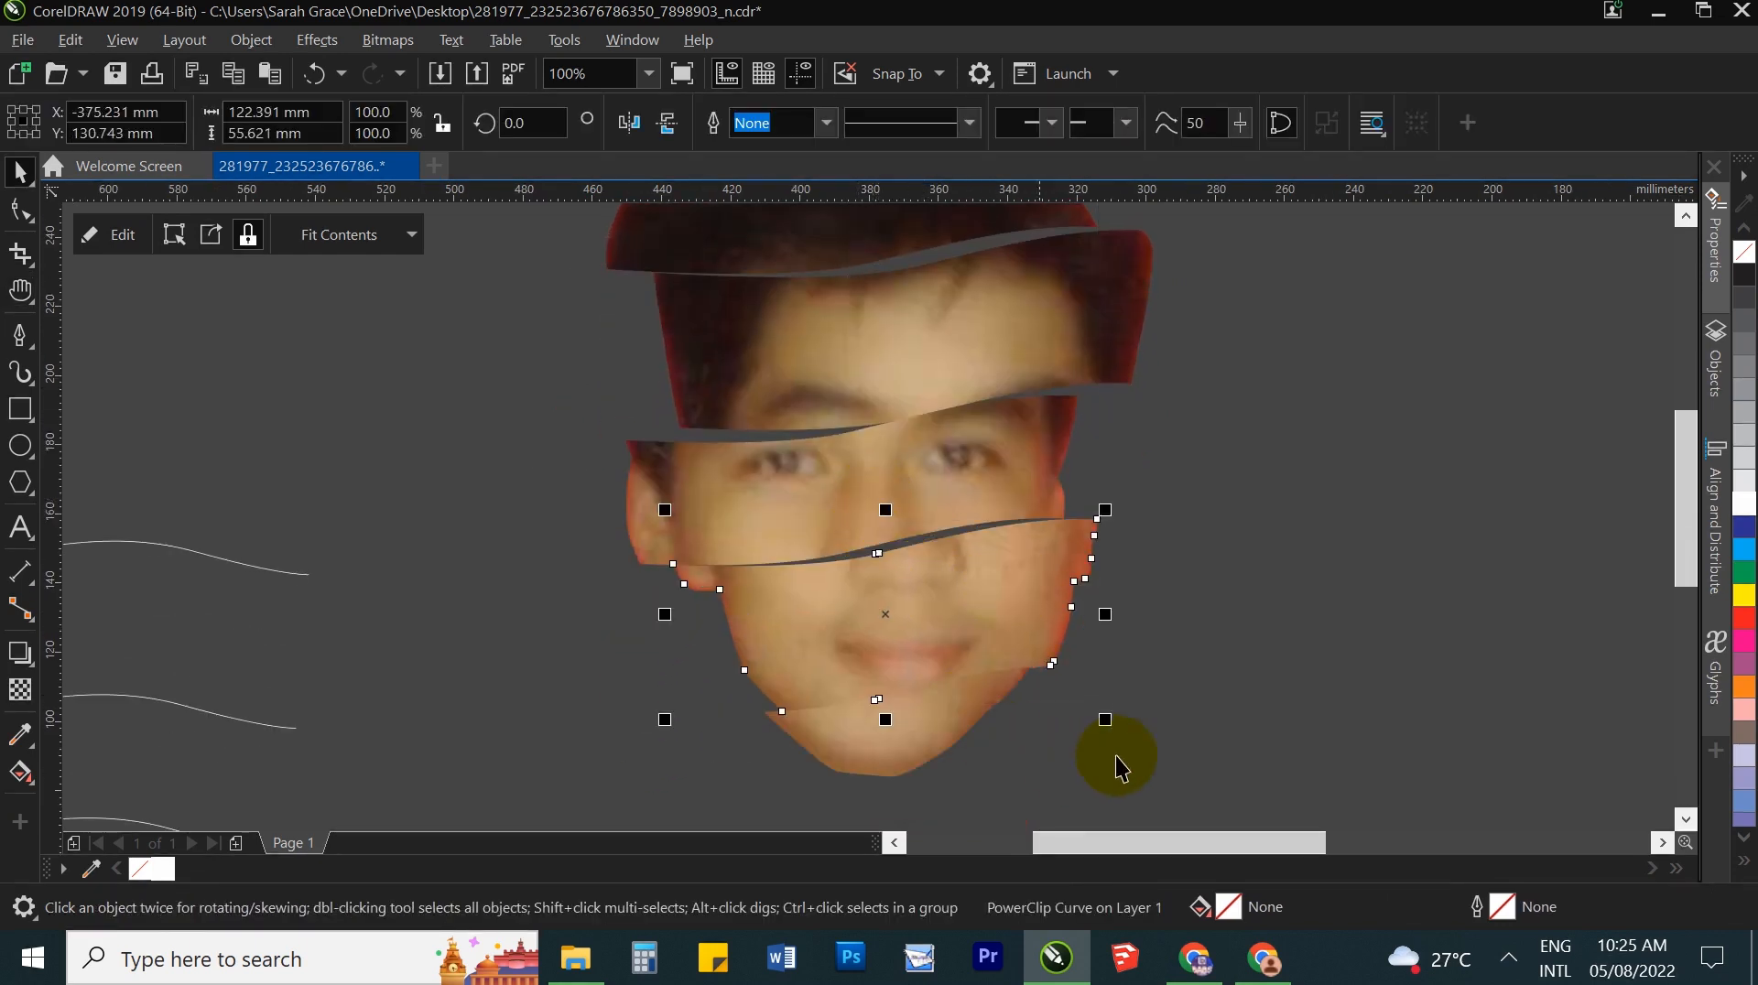
{"action": "left_click", "coordinate": [1116, 756]}
{"action": "left_click", "coordinate": [896, 732]}
{"action": "mouse_move", "coordinate": [902, 723]}
{"action": "left_mouse_down"}
{"action": "mouse_move", "coordinate": [892, 747]}
{"action": "mouse_move", "coordinate": [923, 716]}
{"action": "left_mouse_up"}
Step: Examine the gaps and alignment of the staggered head slices from chin to hair
{"action": "scroll", "coordinate": [916, 746], "scroll_direction": "up", "scroll_amount": 2}
{"action": "scroll", "coordinate": [920, 736], "scroll_direction": "up", "scroll_amount": 2}
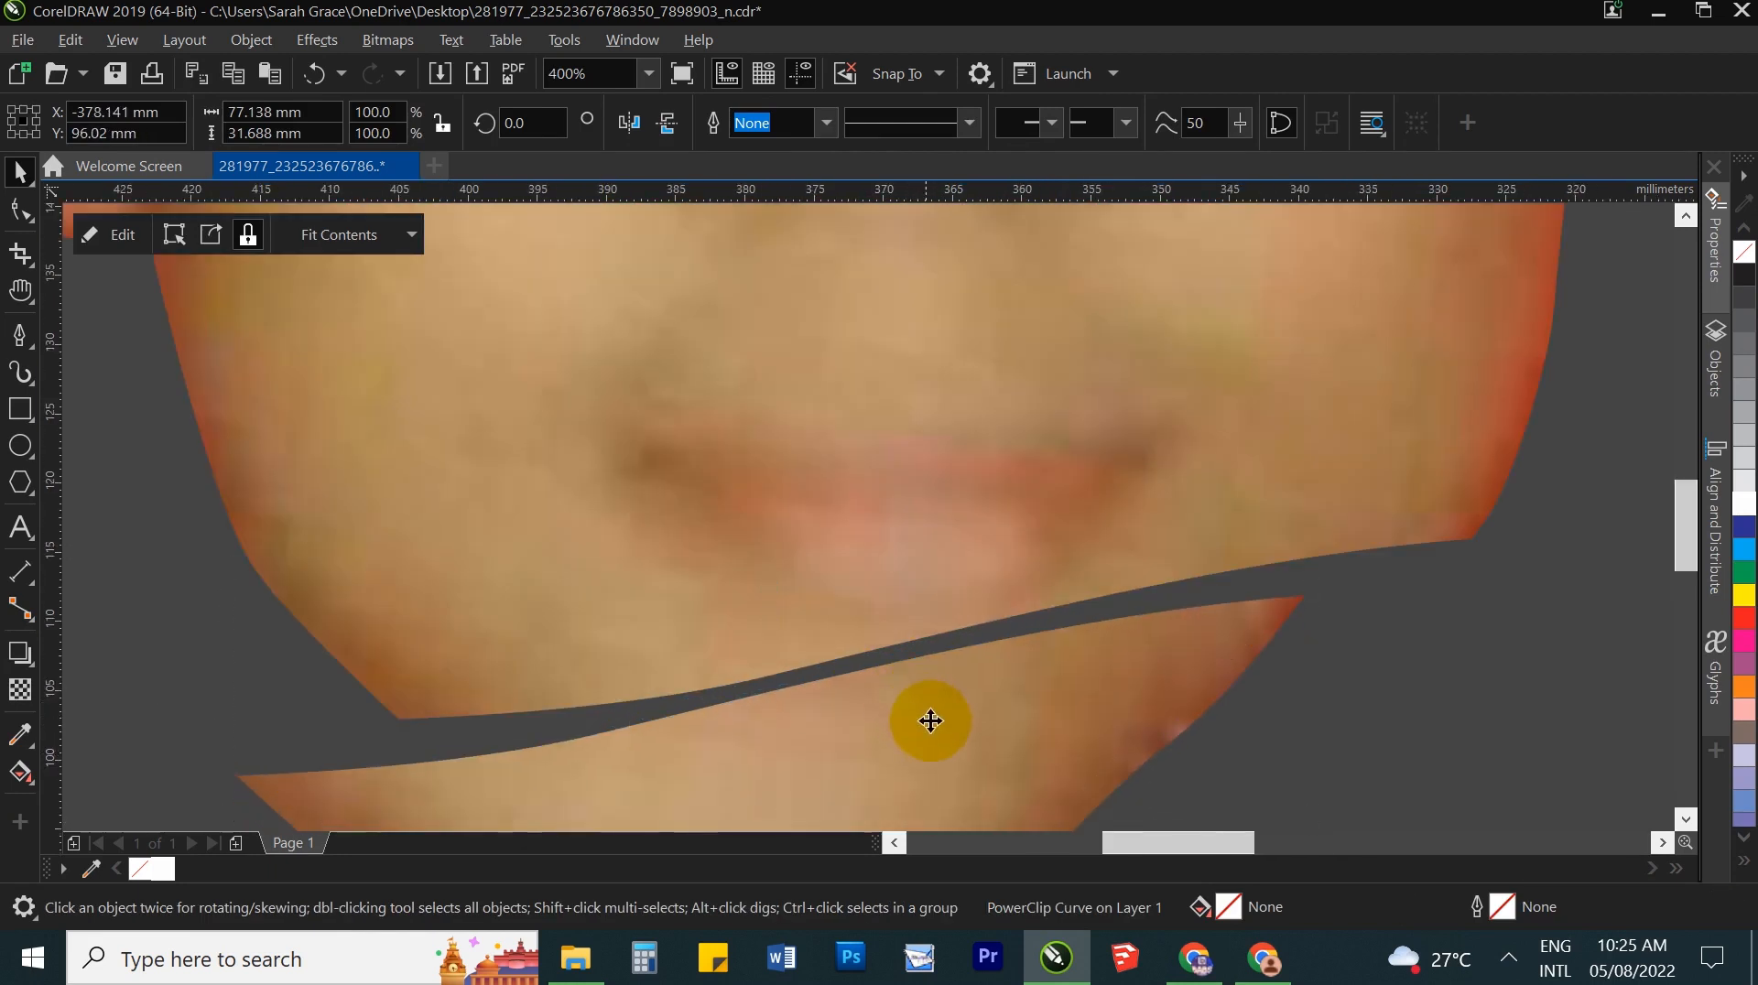
{"action": "scroll", "coordinate": [925, 719], "scroll_direction": "down", "scroll_amount": 4}
{"action": "key", "text": "h"}
{"action": "scroll", "coordinate": [961, 448], "scroll_direction": "up", "scroll_amount": 2}
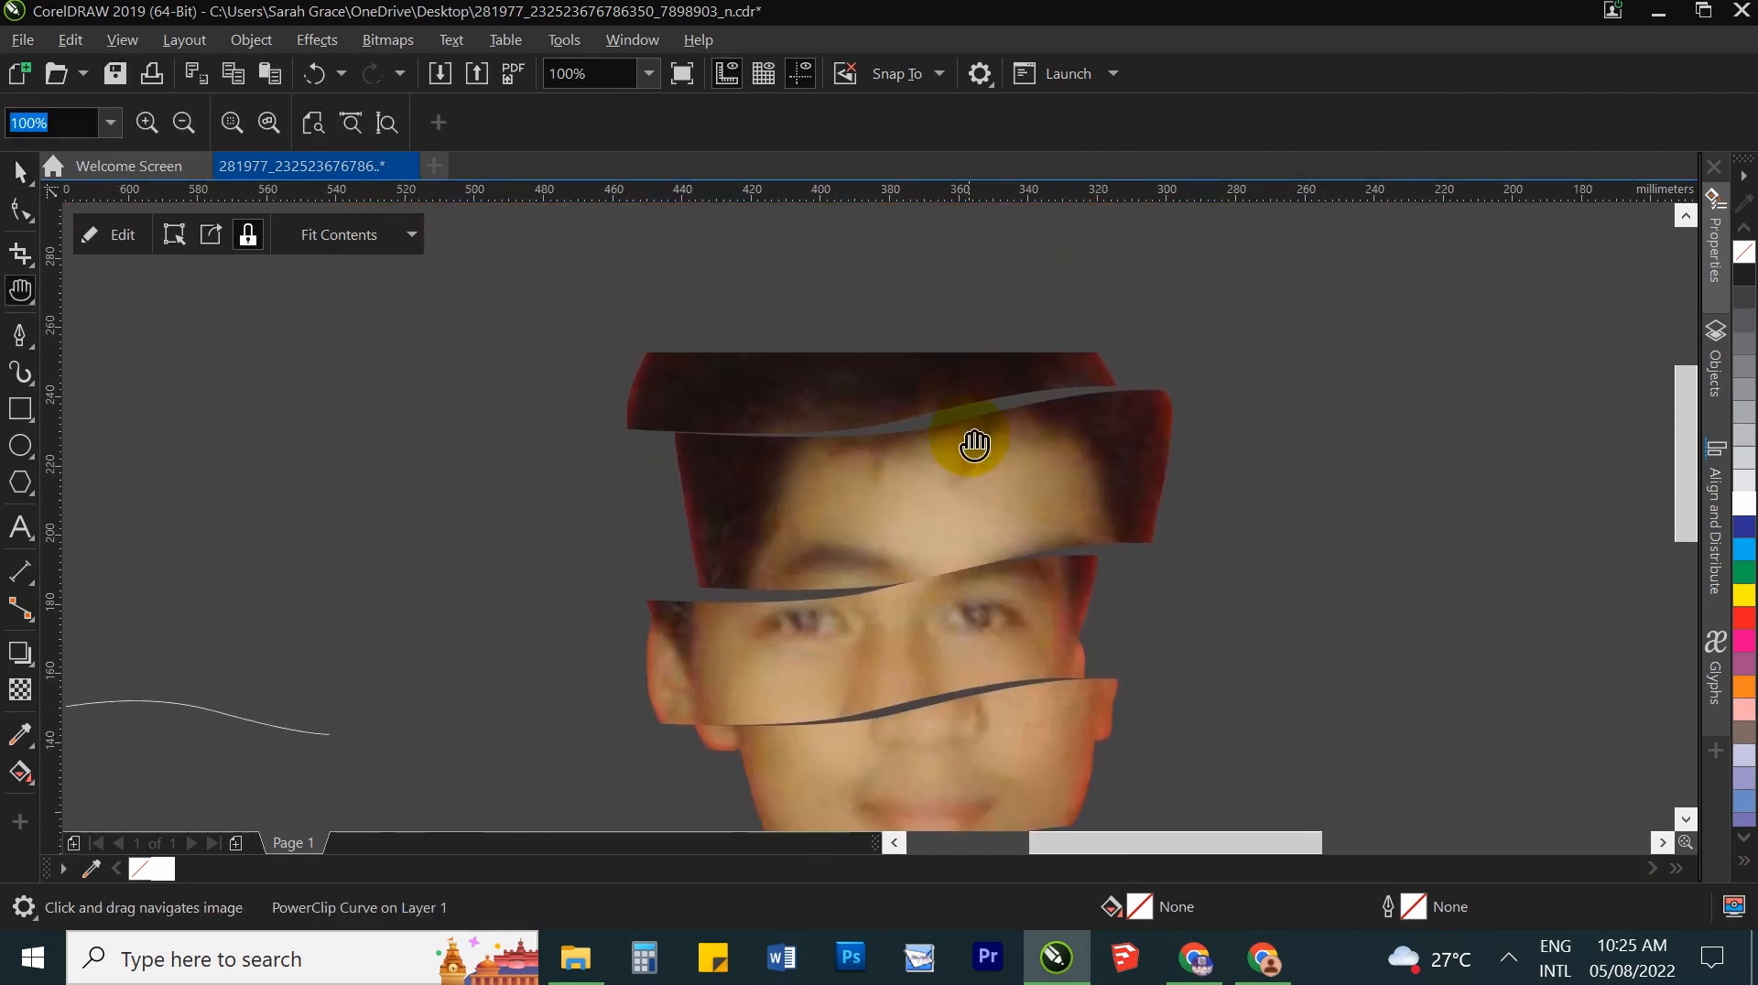
{"action": "scroll", "coordinate": [961, 429], "scroll_direction": "down", "scroll_amount": 2}
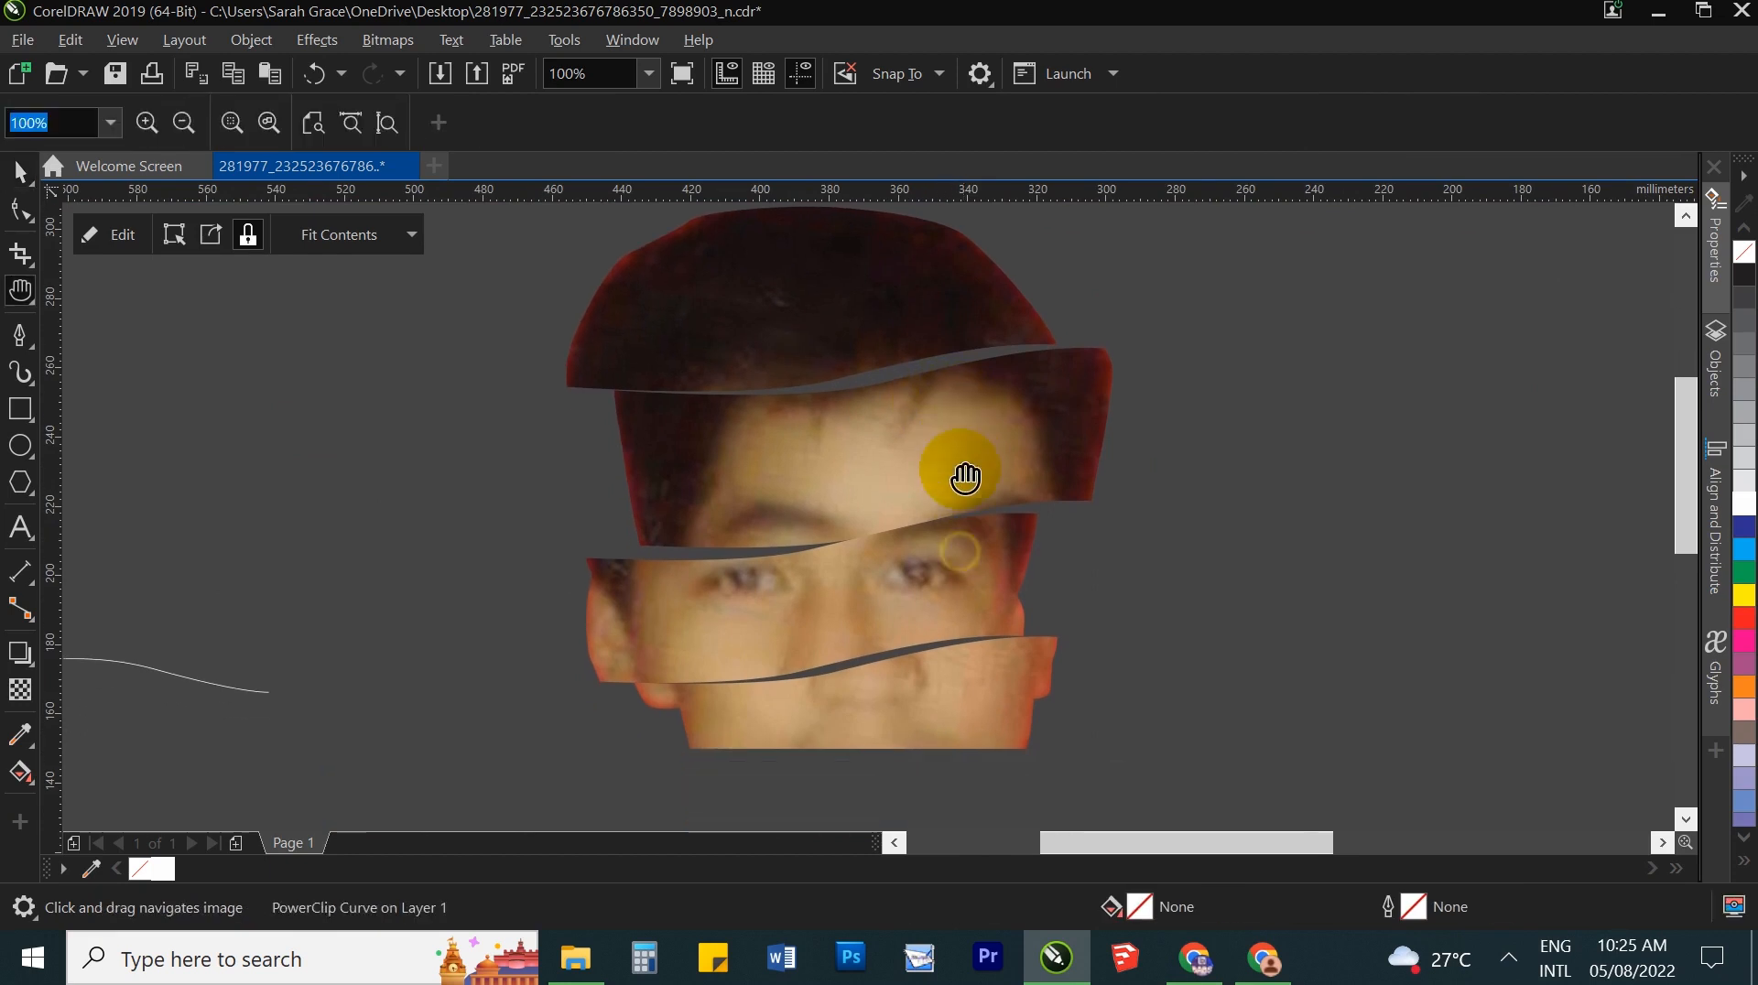
{"action": "scroll", "coordinate": [958, 470], "scroll_direction": "down", "scroll_amount": 3}
{"action": "left_click", "coordinate": [1192, 474]}
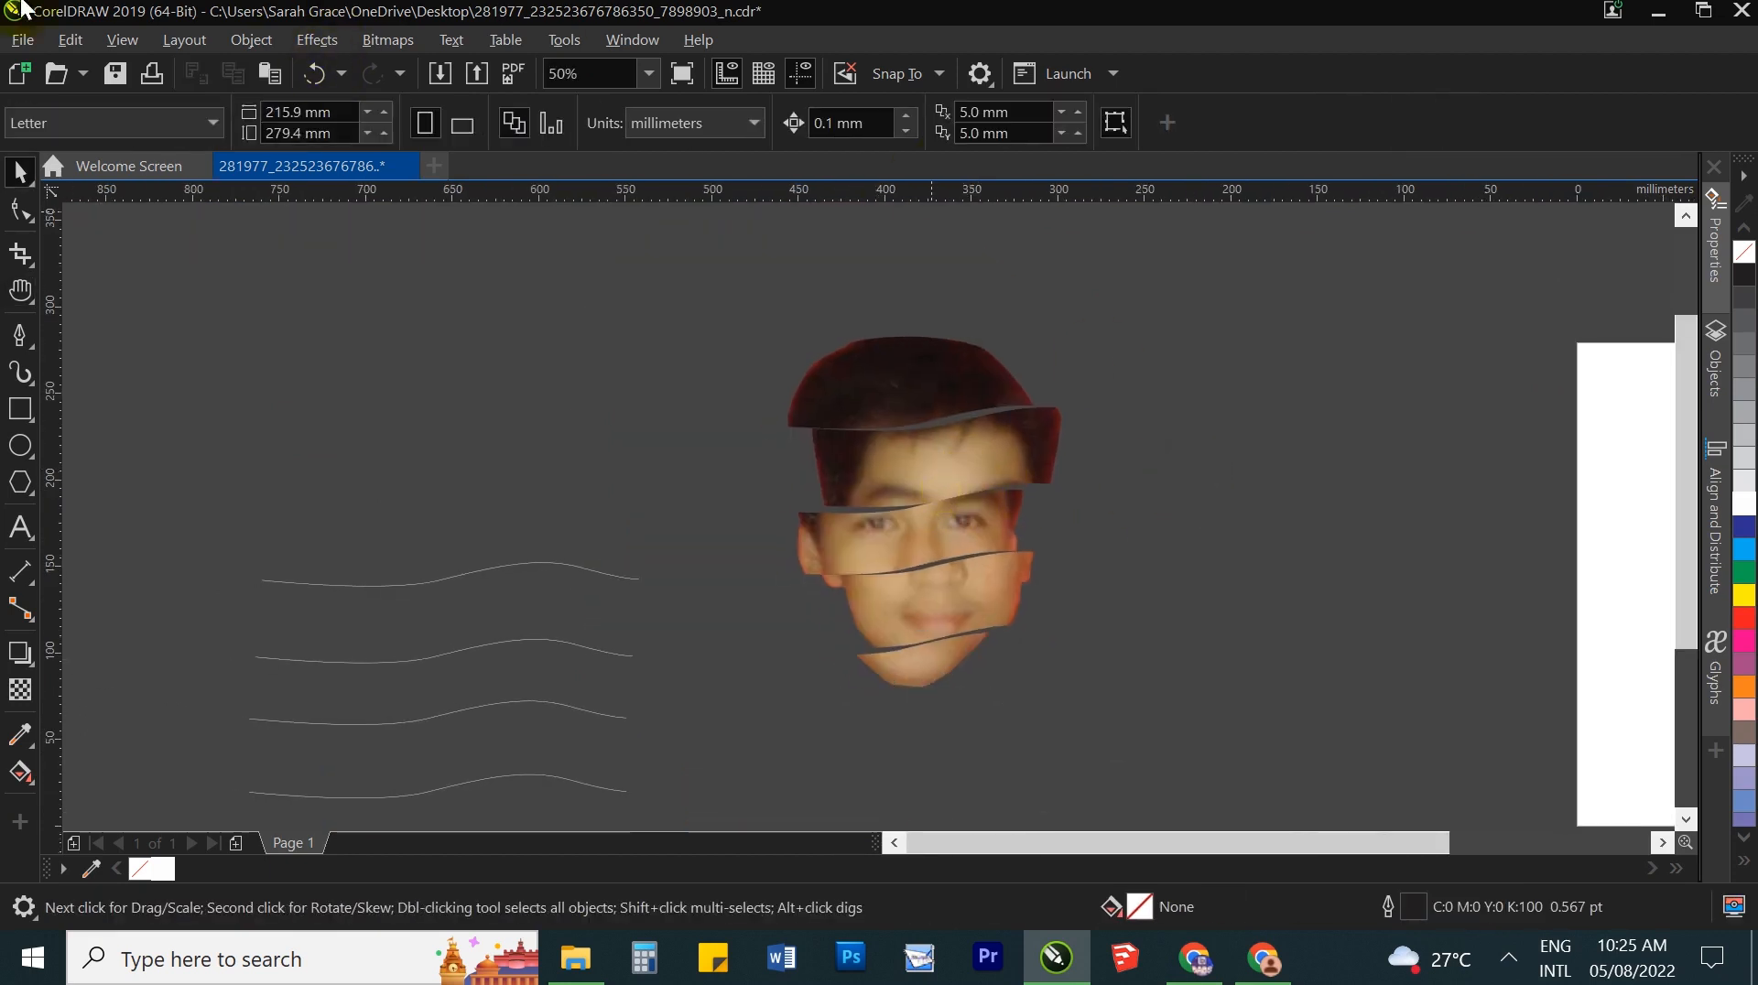
Step: Inspect the outlines of the individual head slices in Wireframe view
{"action": "left_click", "coordinate": [120, 40]}
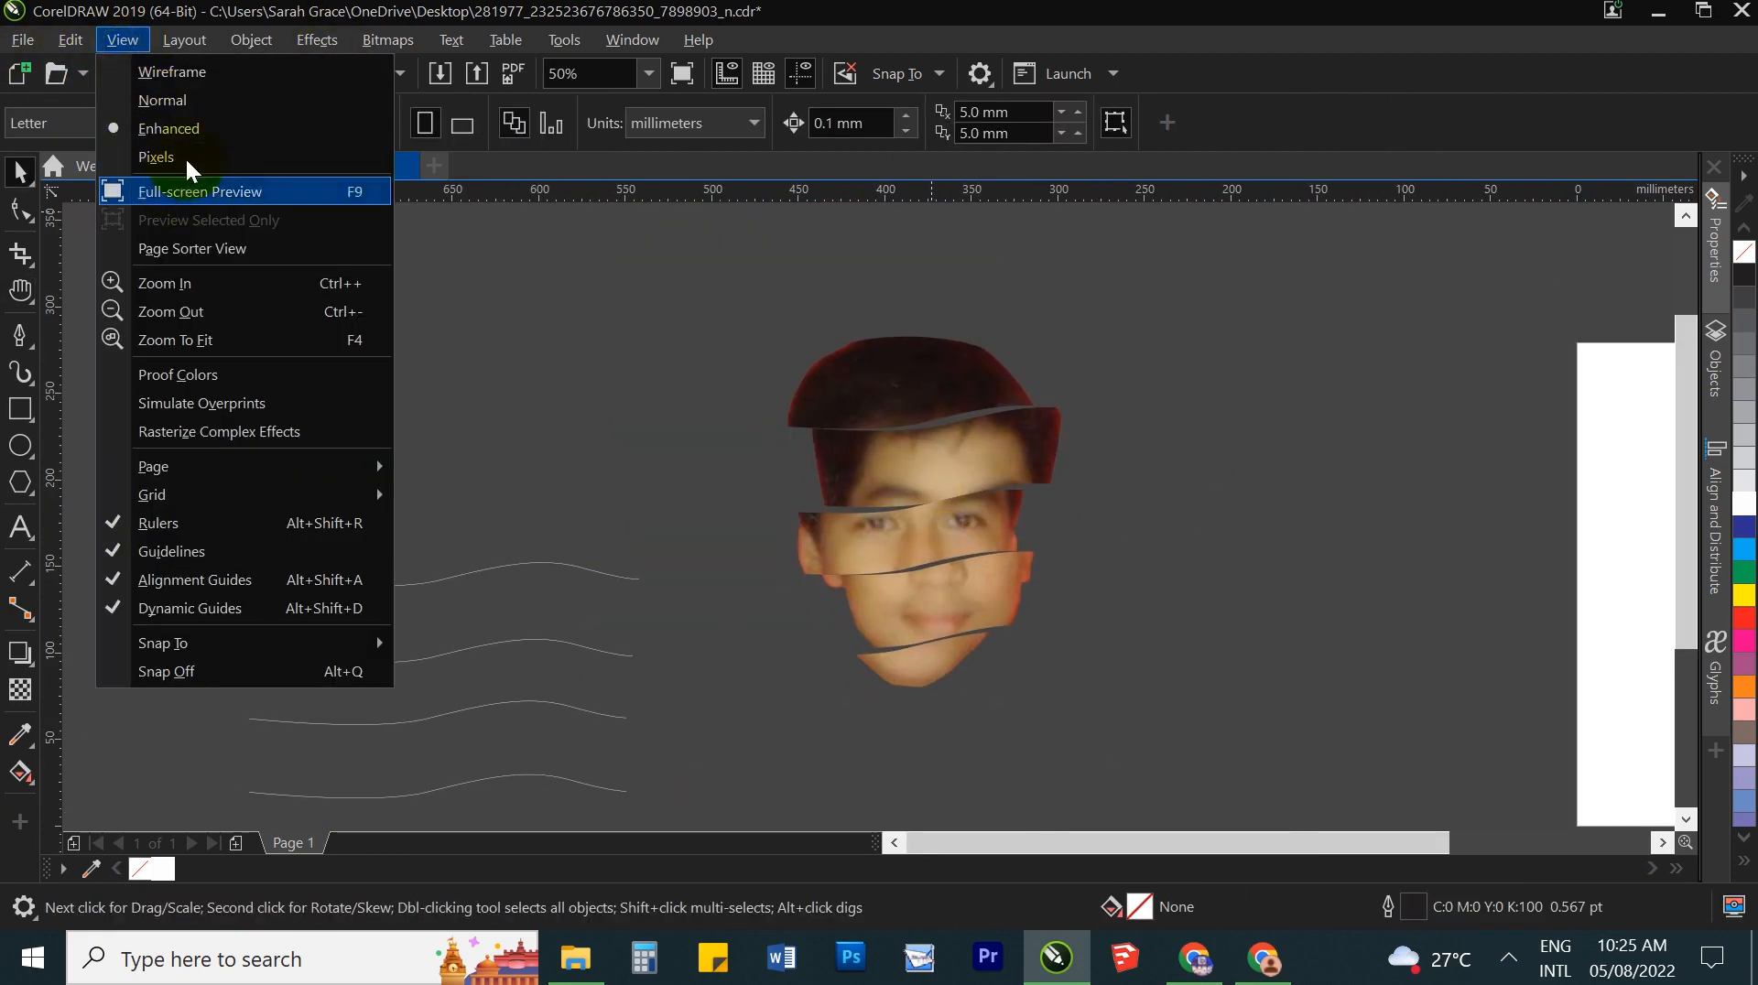
{"action": "left_click", "coordinate": [186, 70]}
{"action": "left_click", "coordinate": [946, 485]}
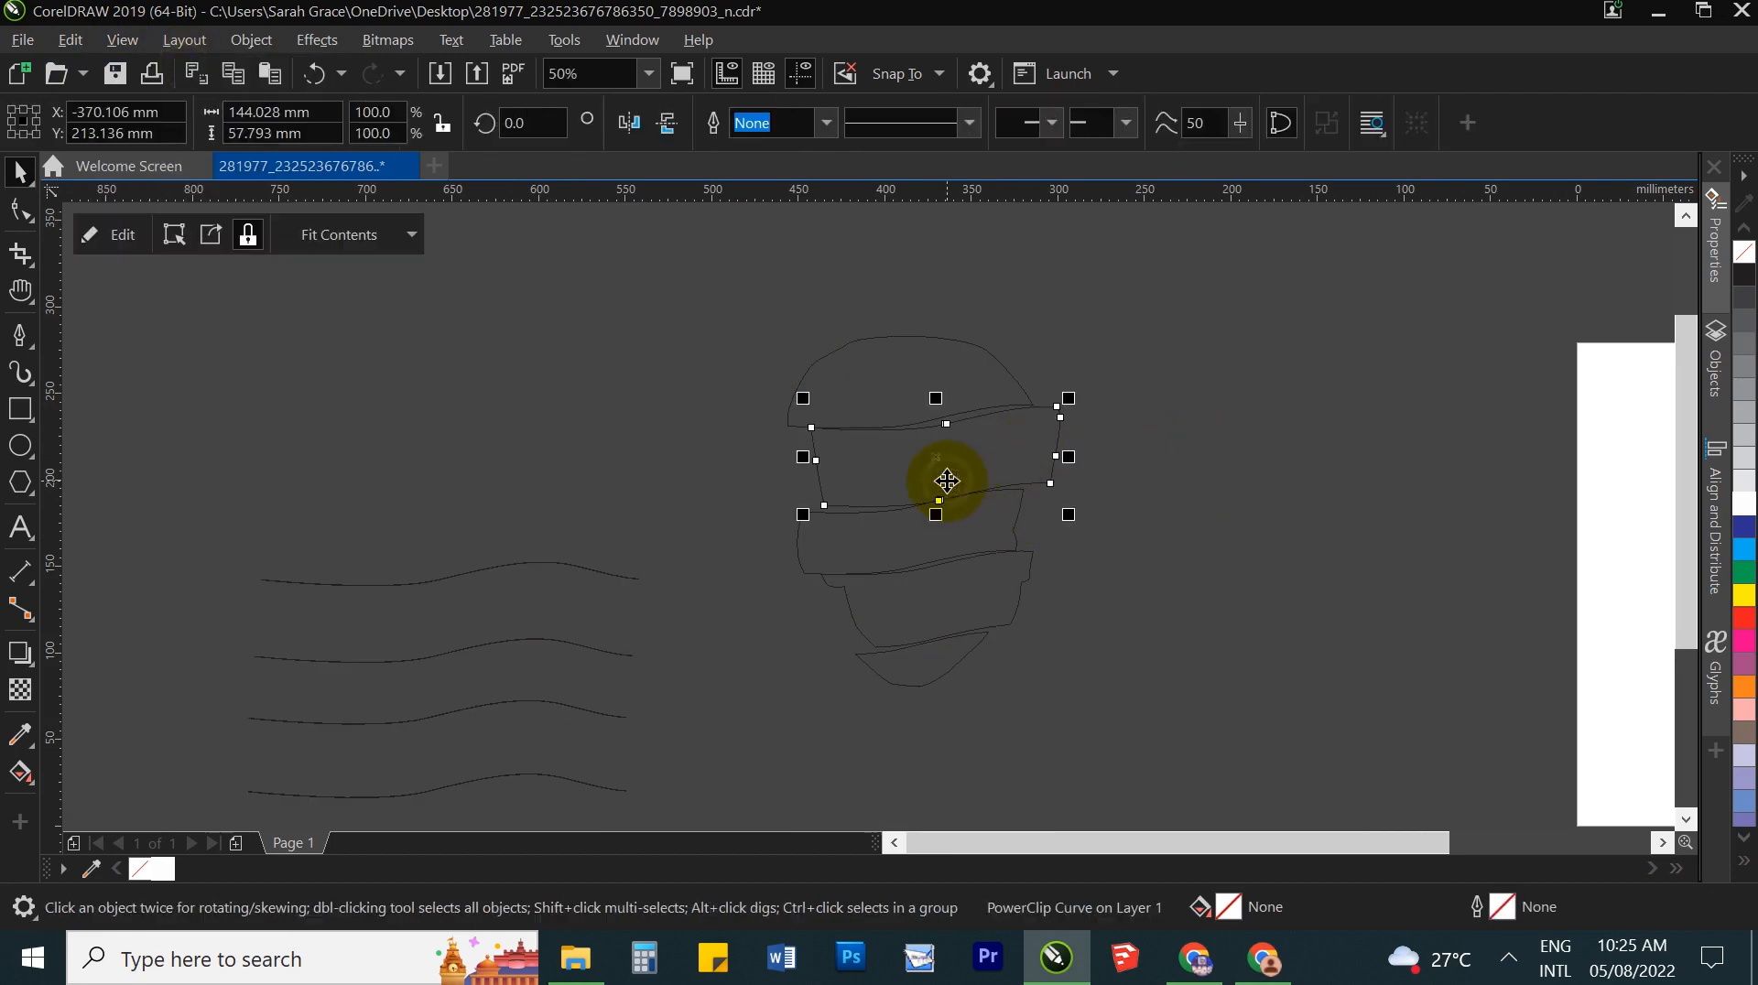
{"action": "left_click", "coordinate": [796, 407]}
{"action": "left_click", "coordinate": [890, 572]}
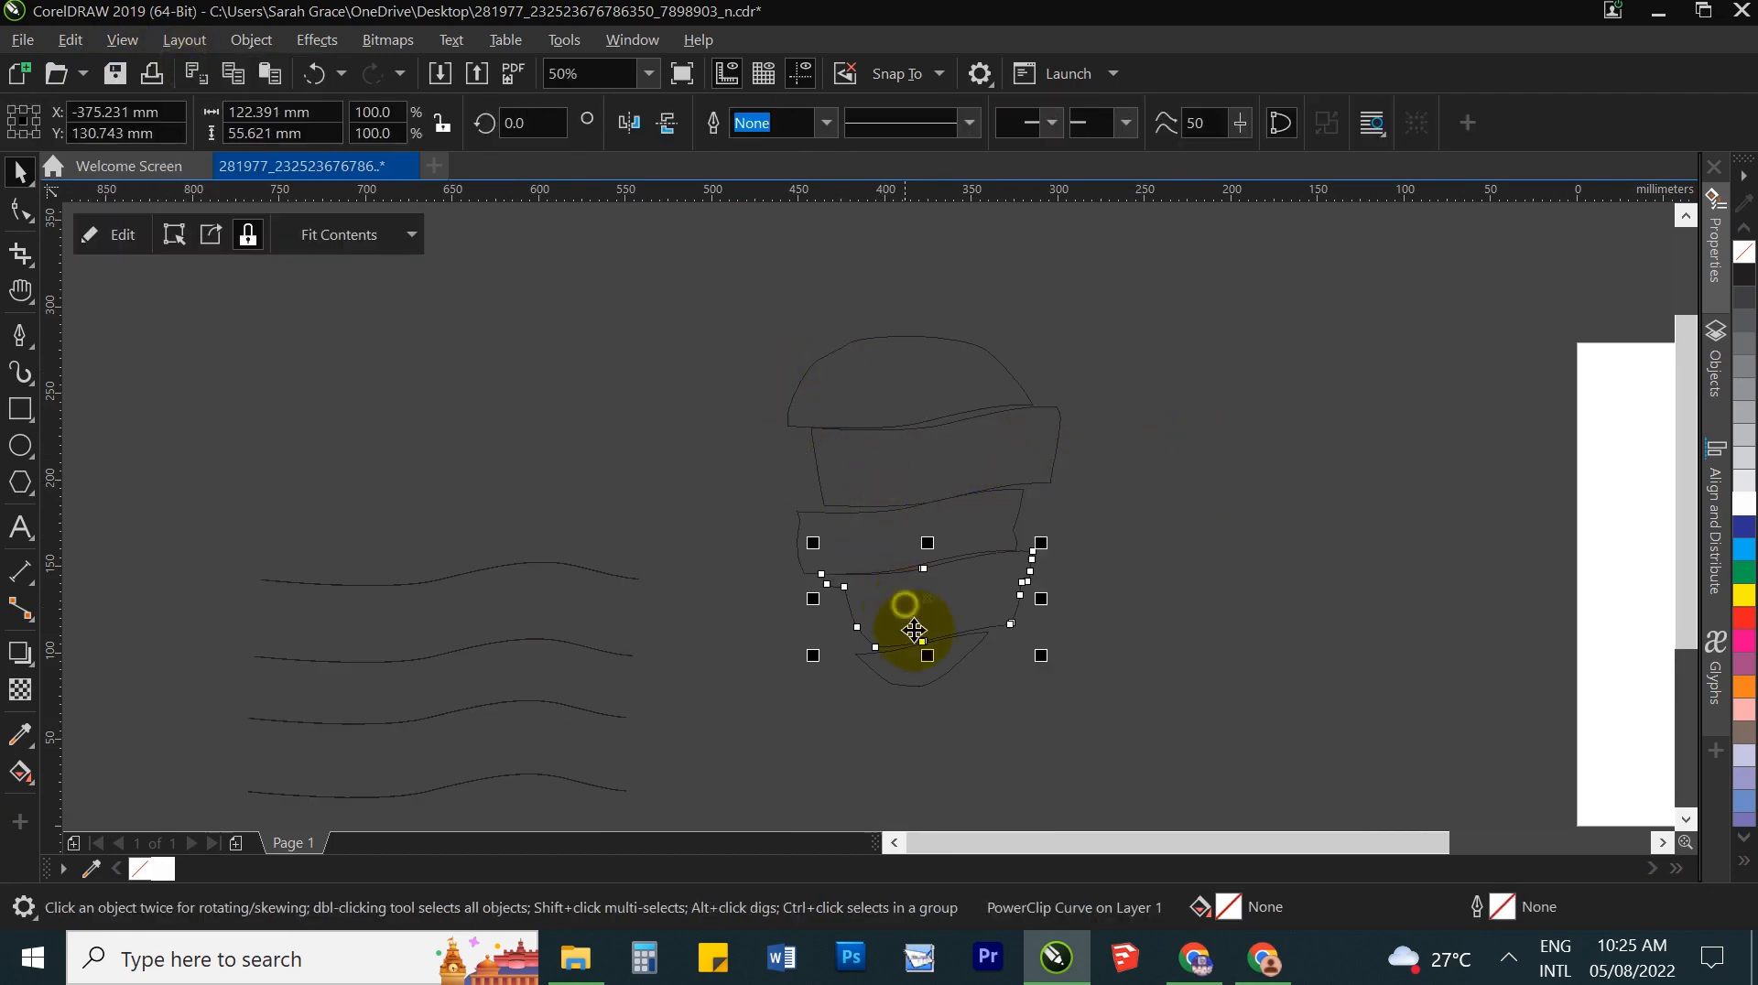
{"action": "left_click", "coordinate": [898, 679]}
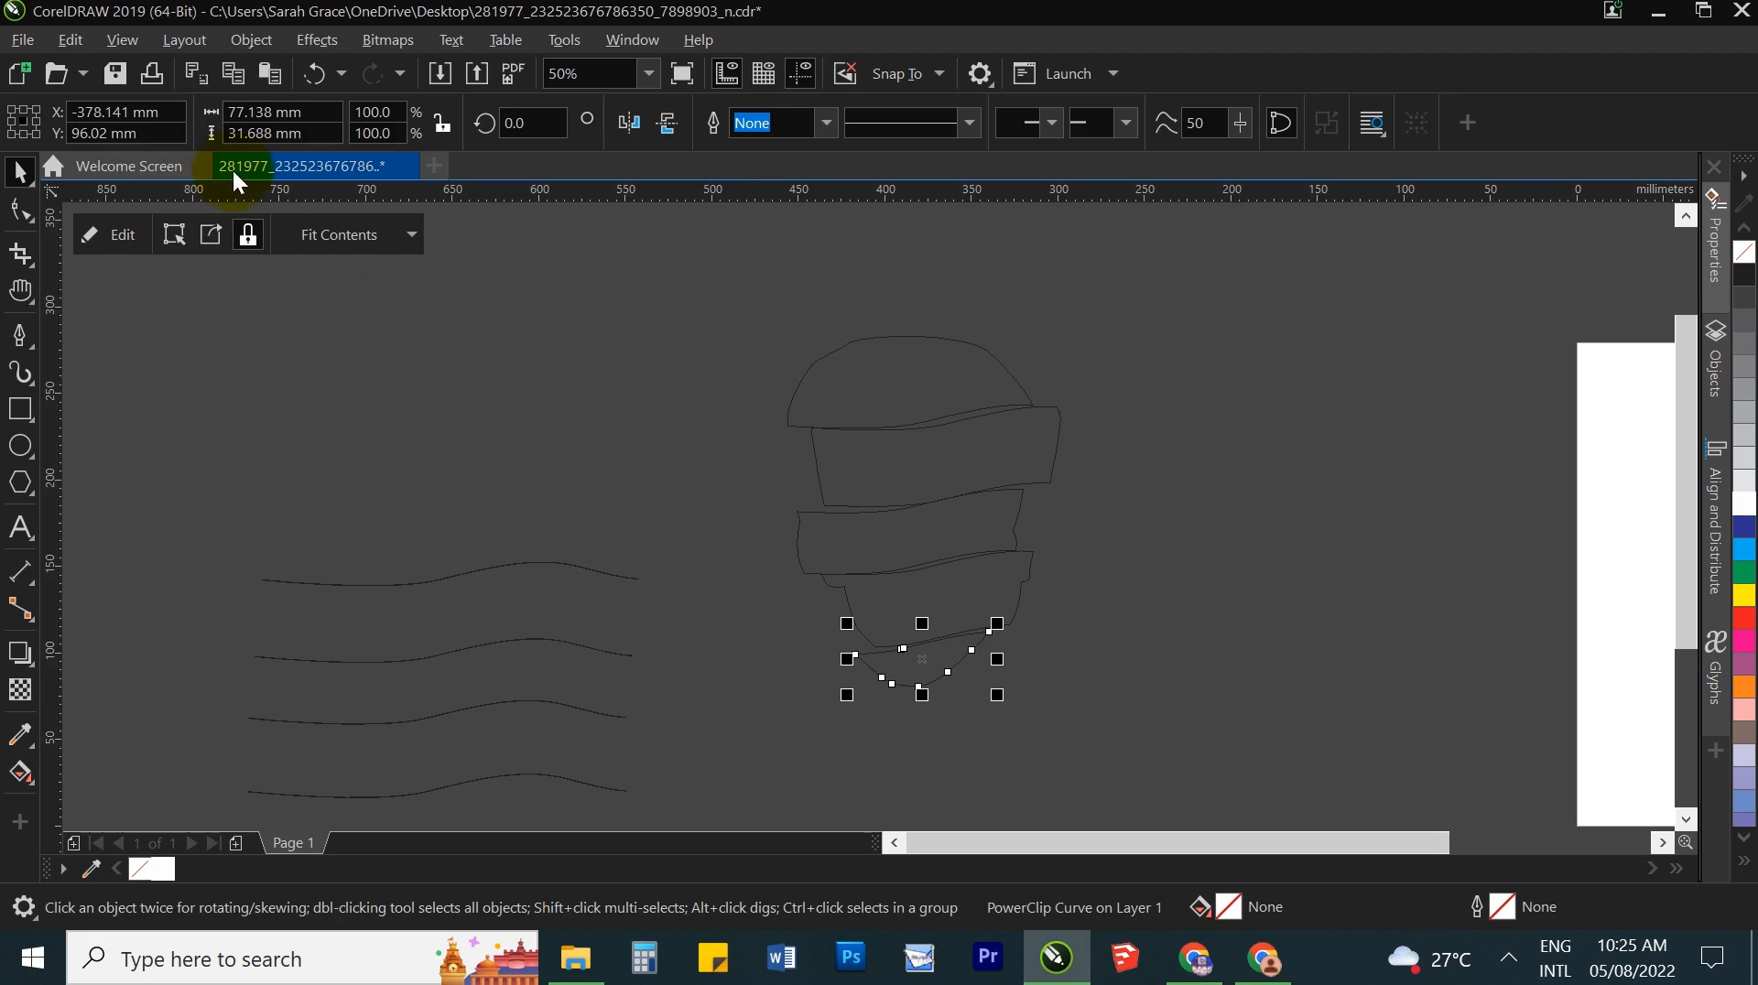
Step: Switch the display from Wireframe back to full colour and clear the selection
{"action": "left_click", "coordinate": [122, 41]}
{"action": "left_click", "coordinate": [189, 121]}
{"action": "left_click", "coordinate": [529, 331]}
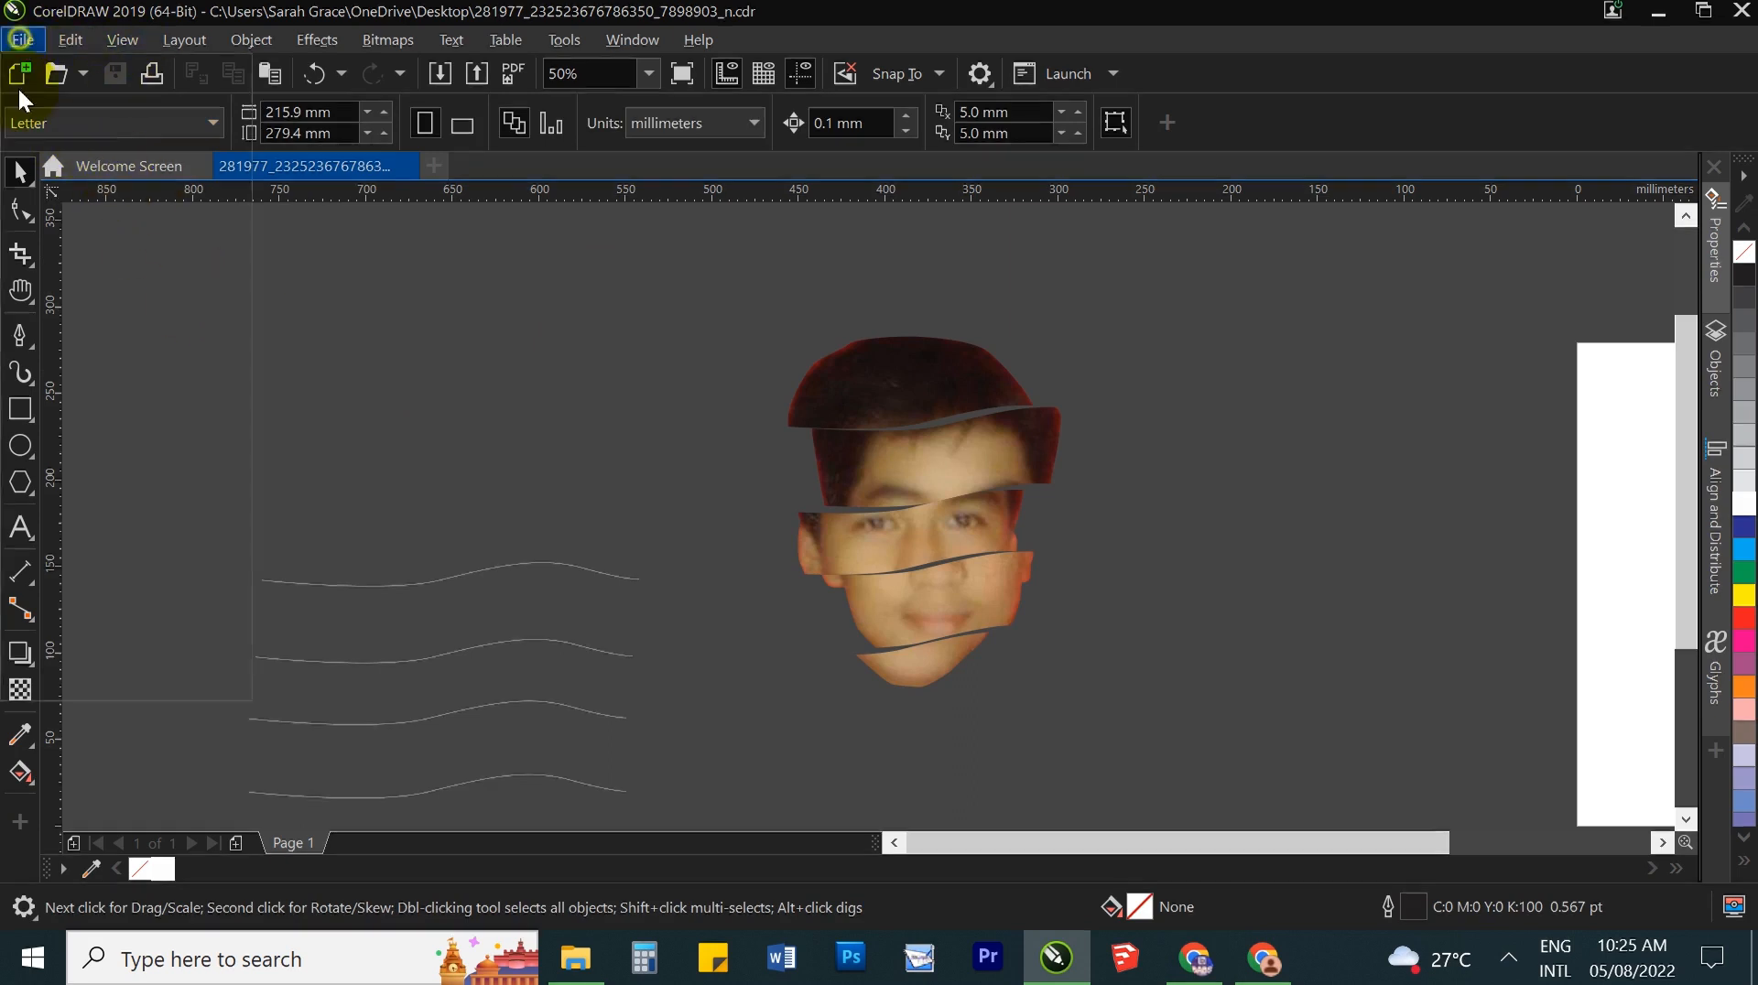
{"action": "left_click", "coordinate": [20, 46]}
{"action": "left_click", "coordinate": [79, 281]}
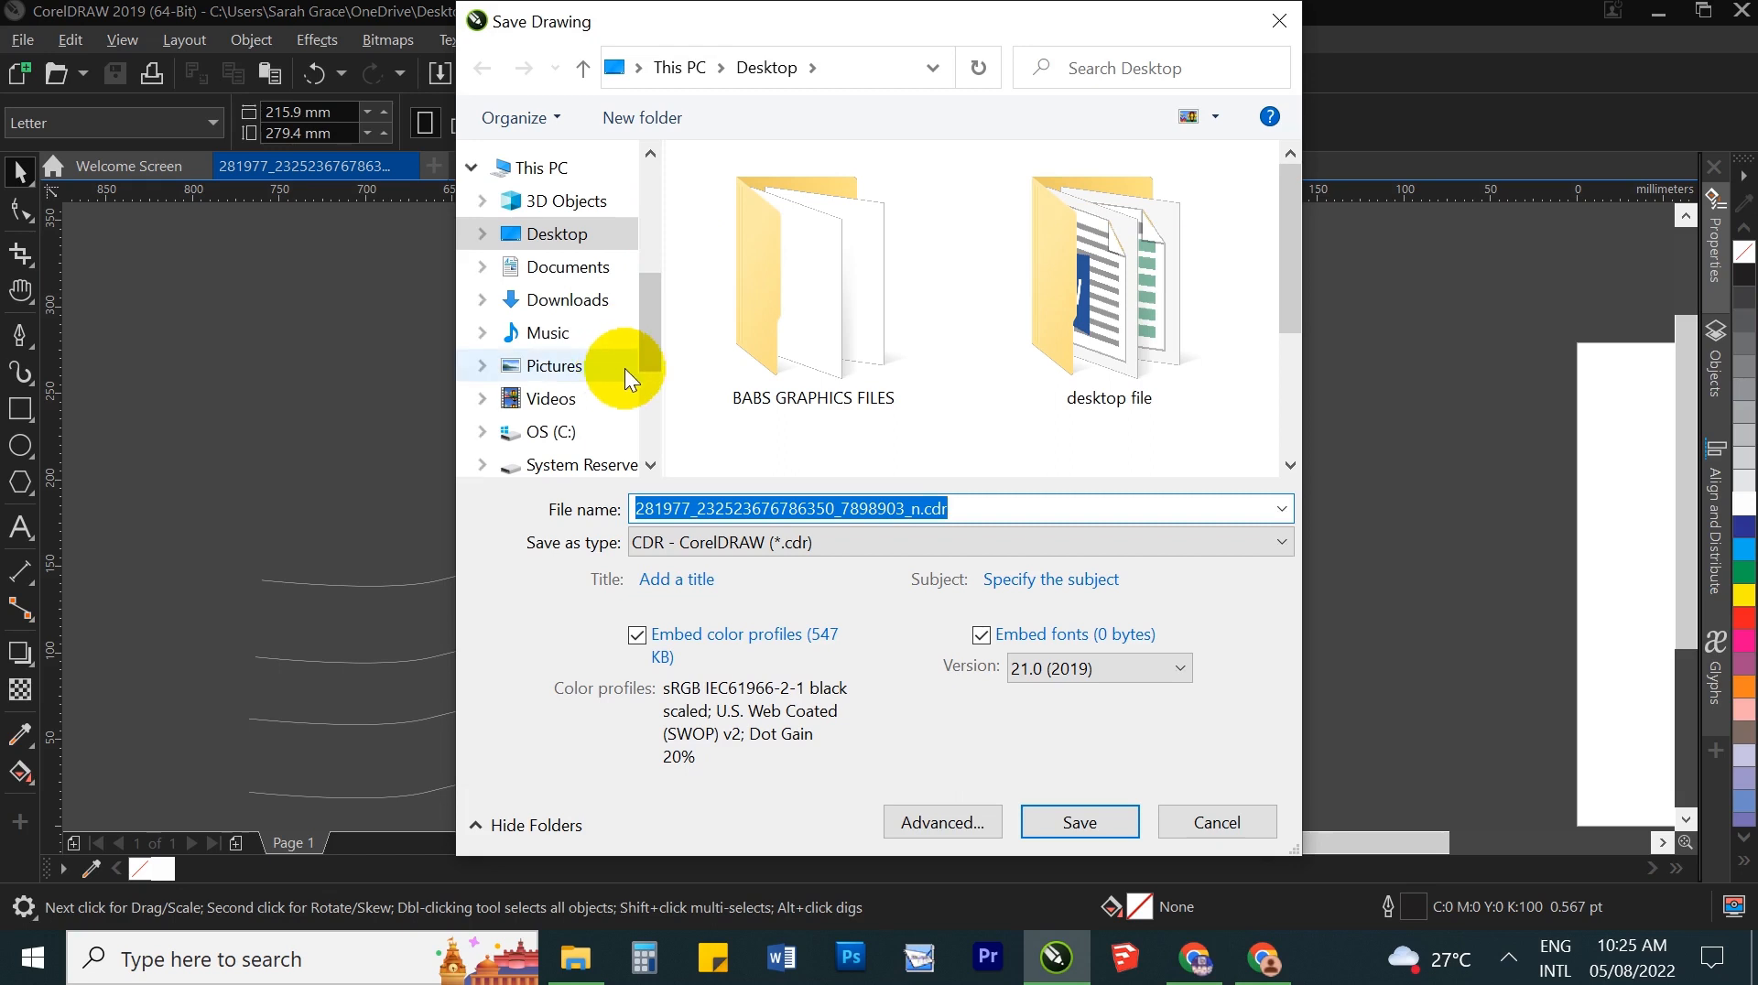
{"action": "left_click_drag", "start_coordinate": [649, 355], "coordinate": [650, 427]}
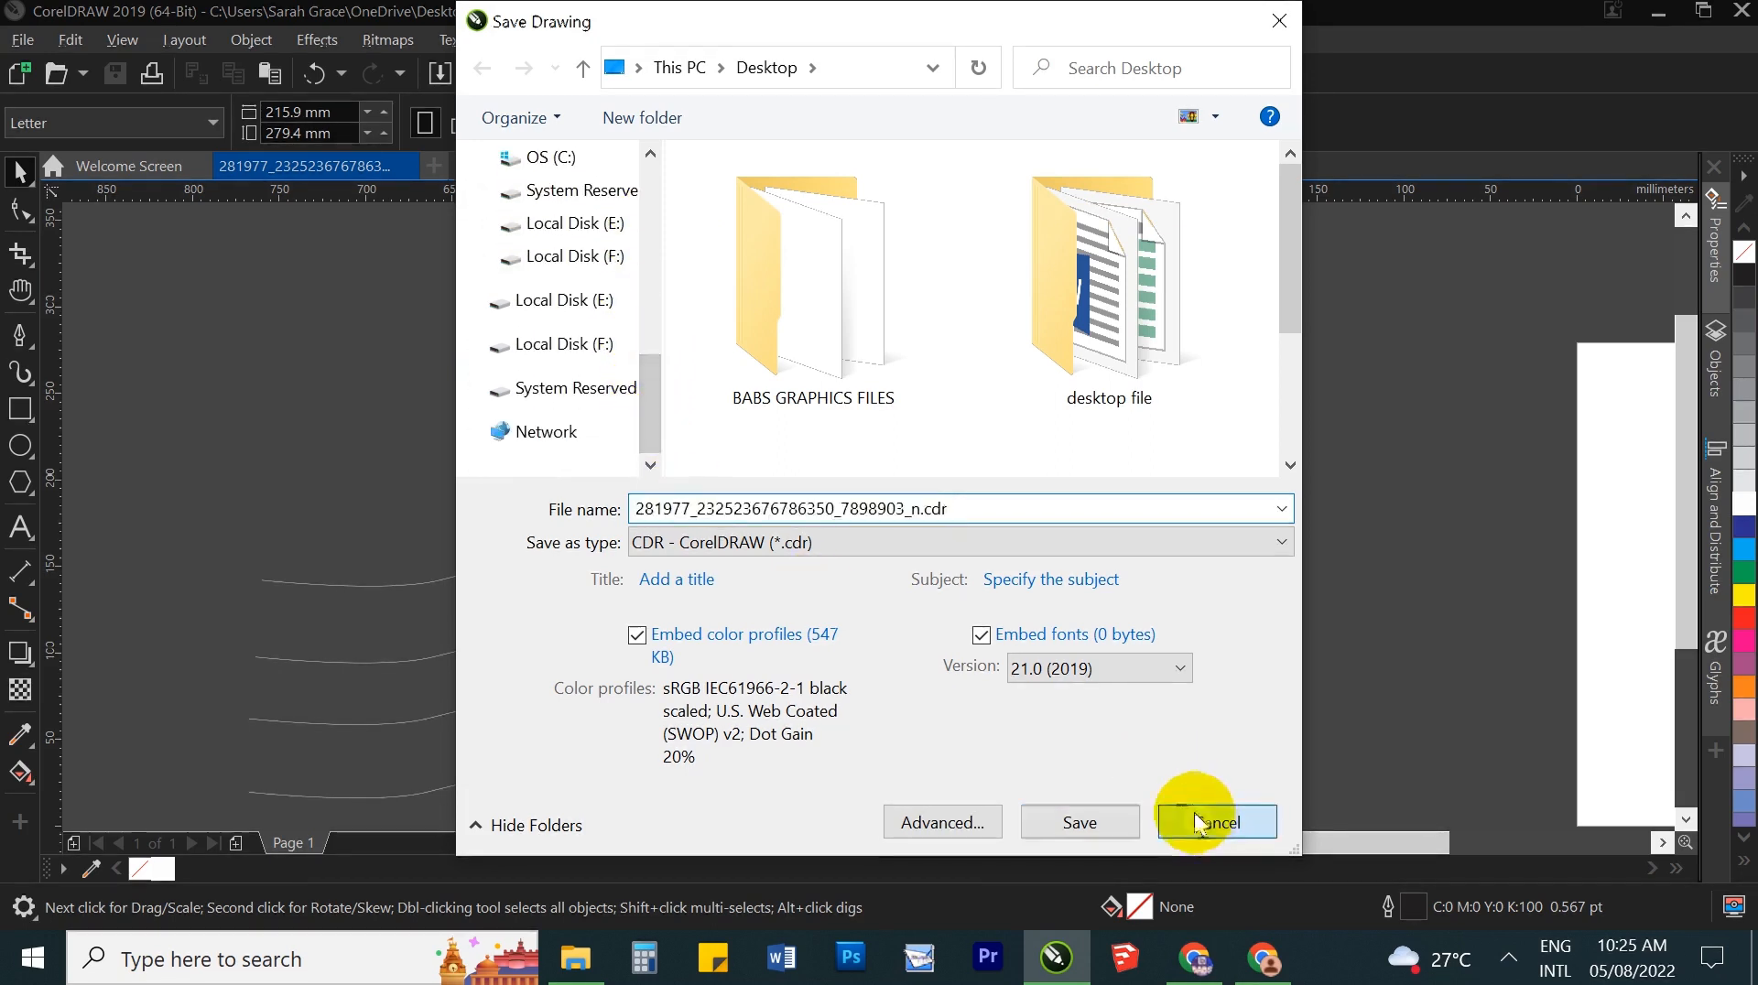
{"action": "left_click", "coordinate": [1199, 818]}
Step: Draw a curve with the Pen tool from the forehead slice's upper-left corner to its upper-right corner, arching over the gap
{"action": "left_click", "coordinate": [969, 398]}
{"action": "scroll", "coordinate": [962, 403], "scroll_direction": "up", "scroll_amount": 1}
{"action": "left_click", "coordinate": [975, 503]}
{"action": "left_click", "coordinate": [962, 607]}
{"action": "left_click", "coordinate": [1002, 494]}
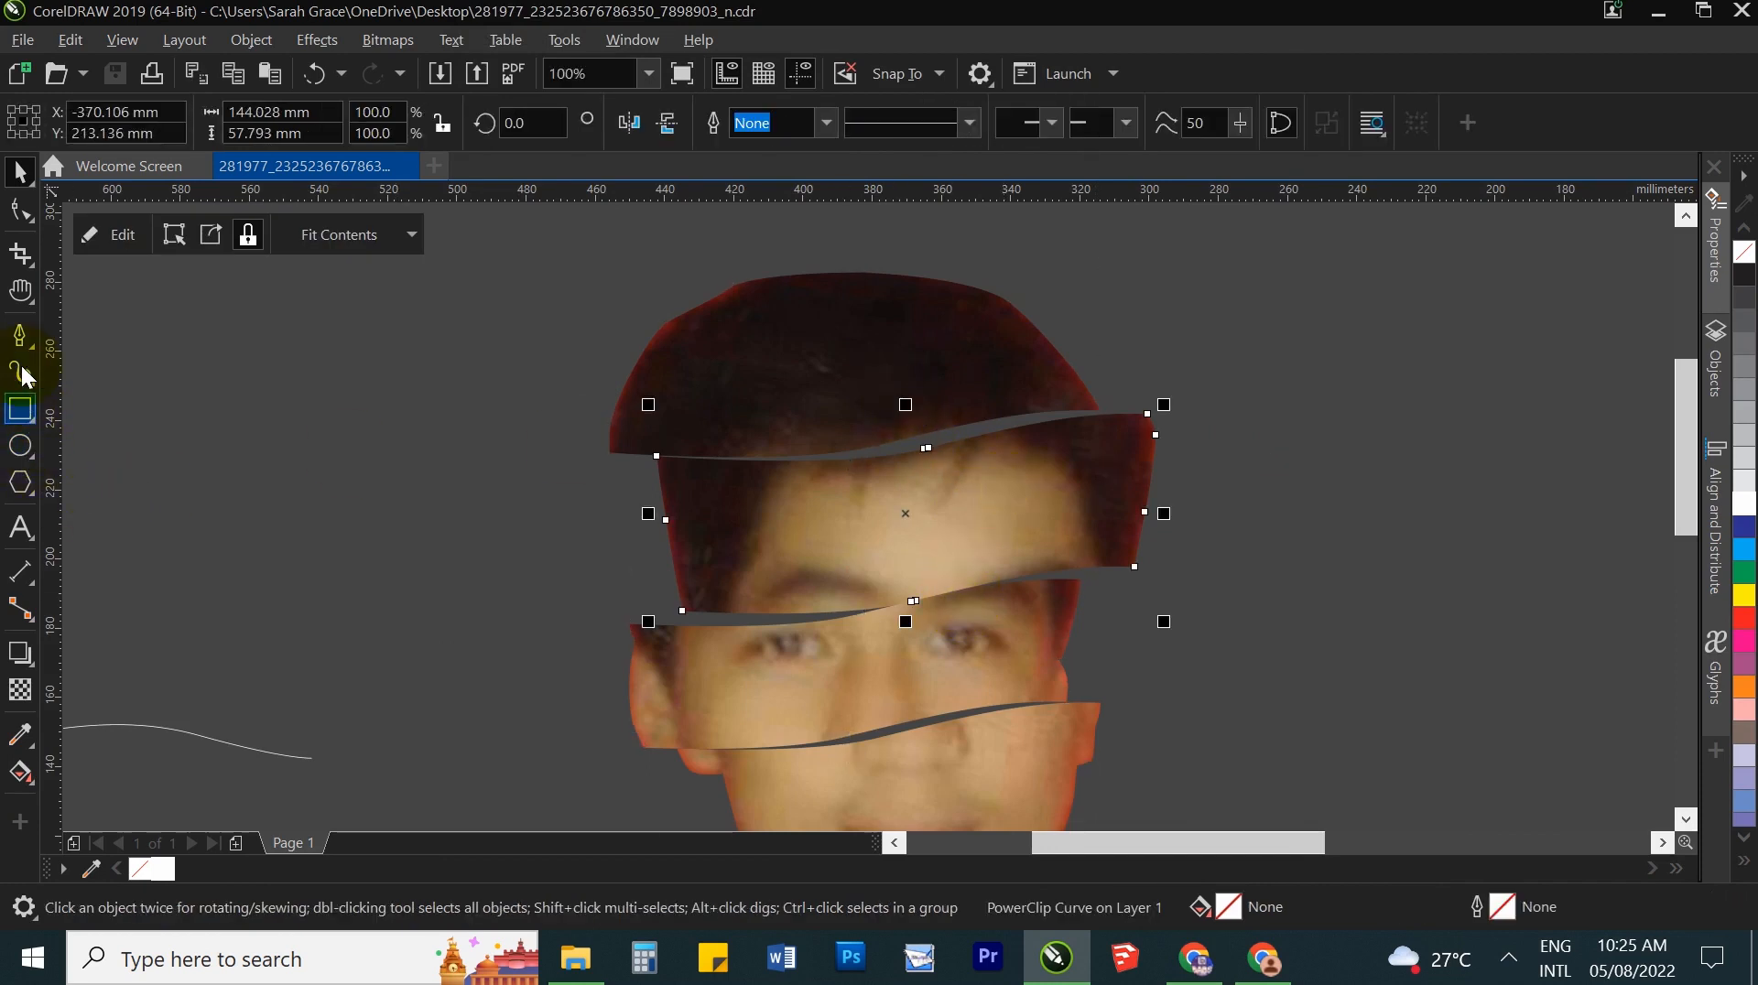
{"action": "left_click", "coordinate": [20, 337]}
{"action": "scroll", "coordinate": [863, 389], "scroll_direction": "up", "scroll_amount": 1}
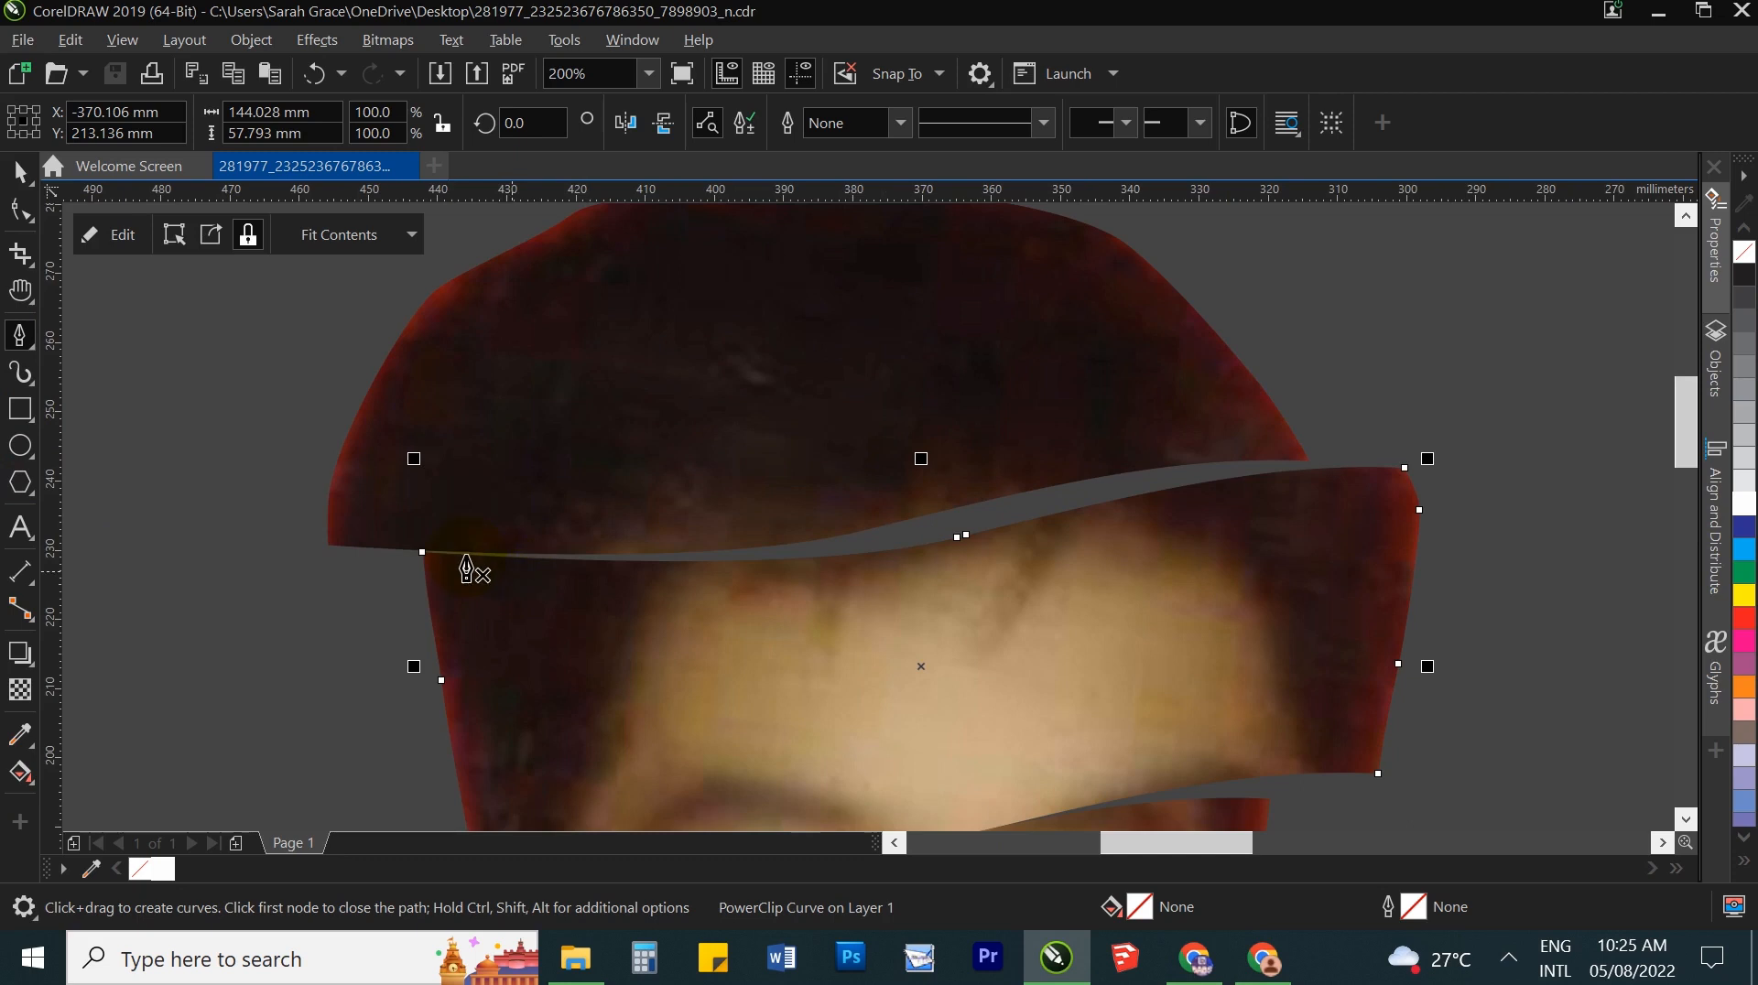
{"action": "left_click", "coordinate": [422, 553]}
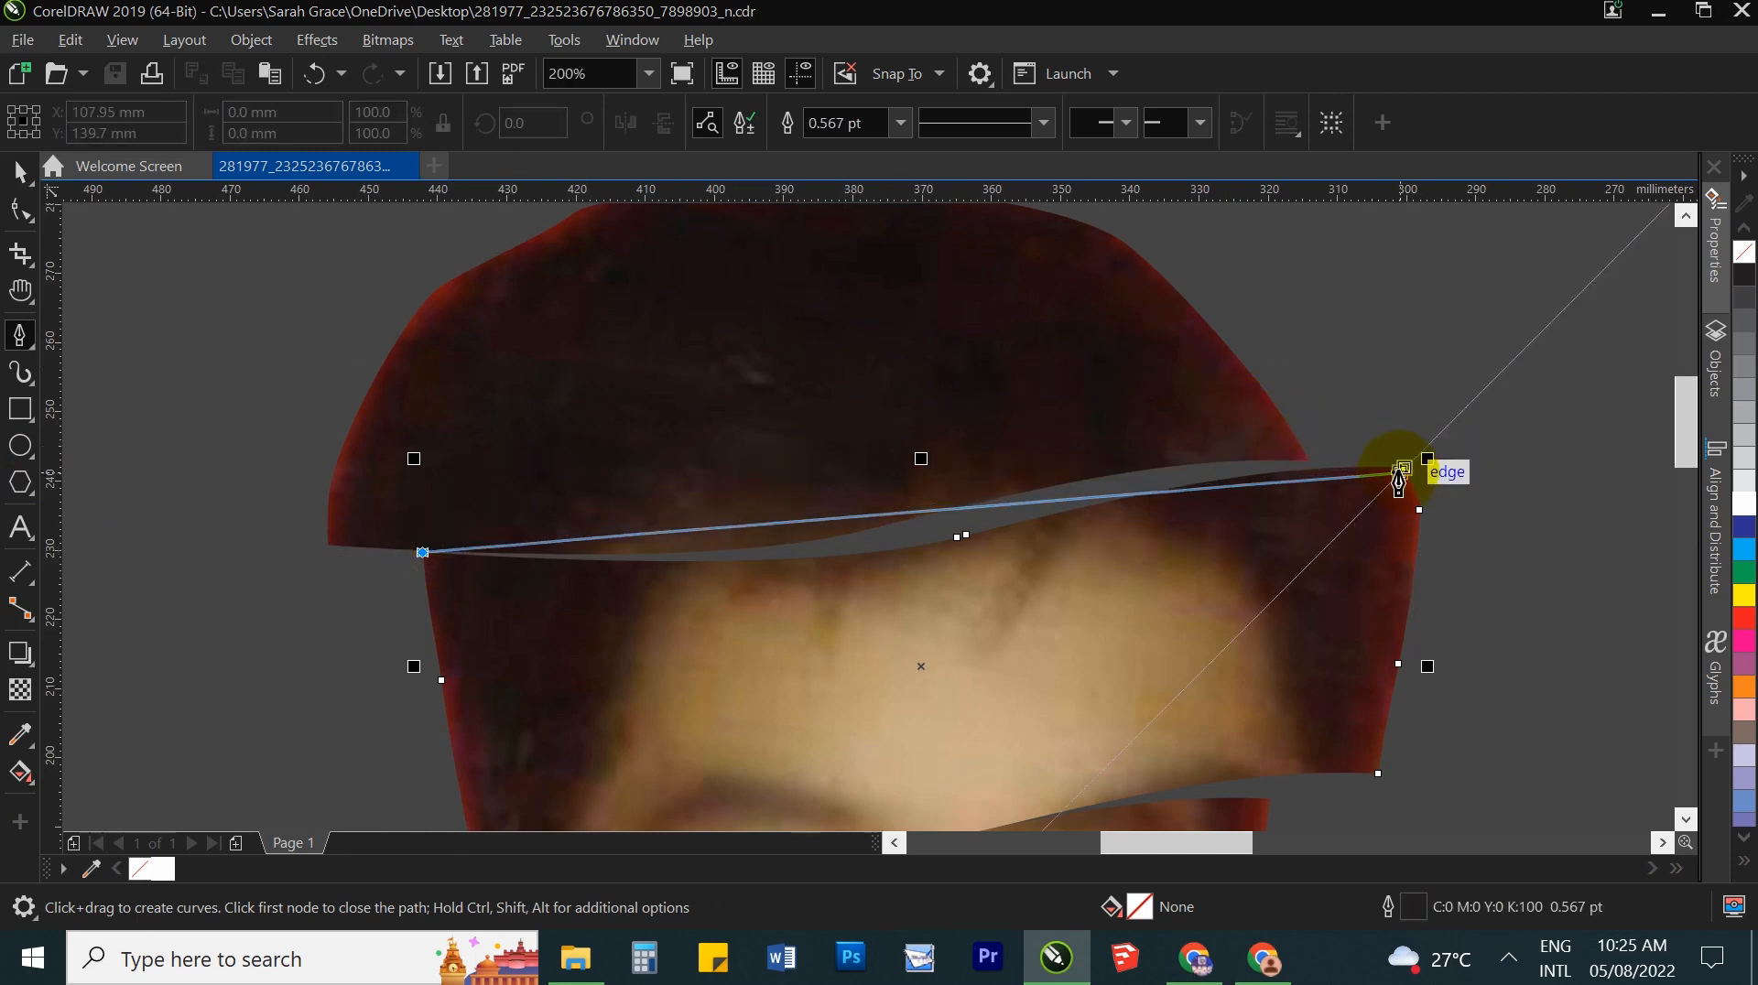
{"action": "left_click_drag", "start_coordinate": [1405, 468], "coordinate": [1260, 375]}
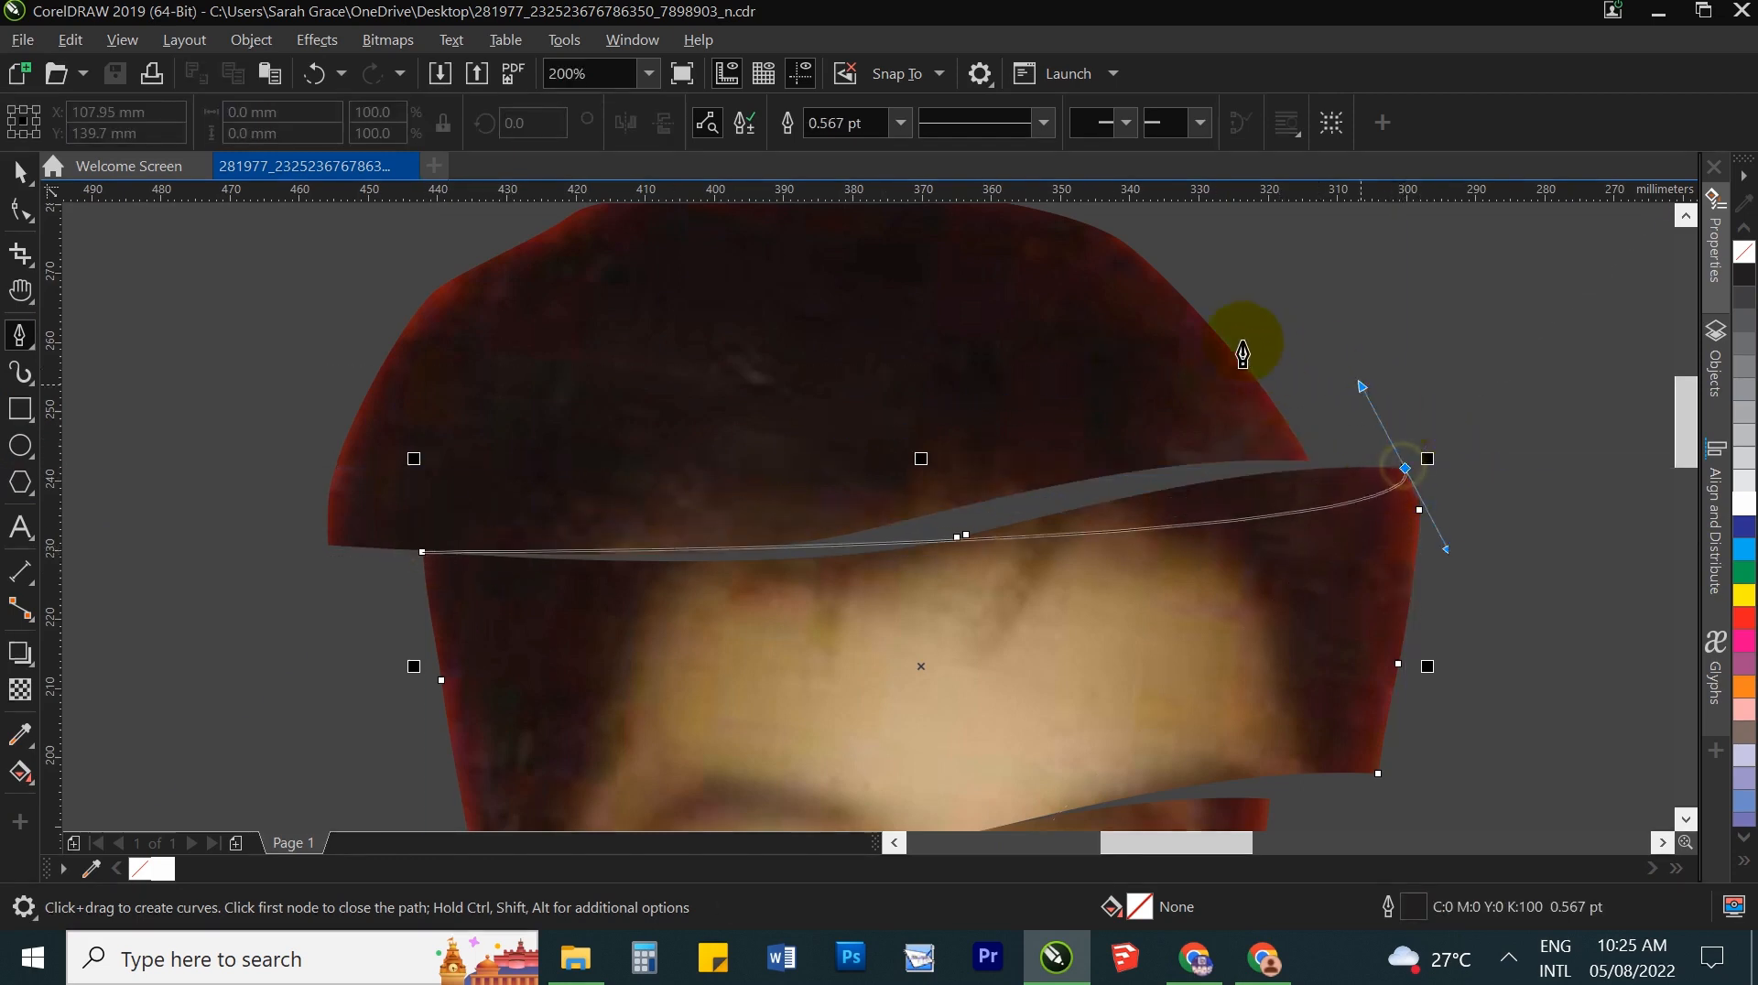
{"action": "left_click_drag", "start_coordinate": [1363, 673], "coordinate": [1447, 572]}
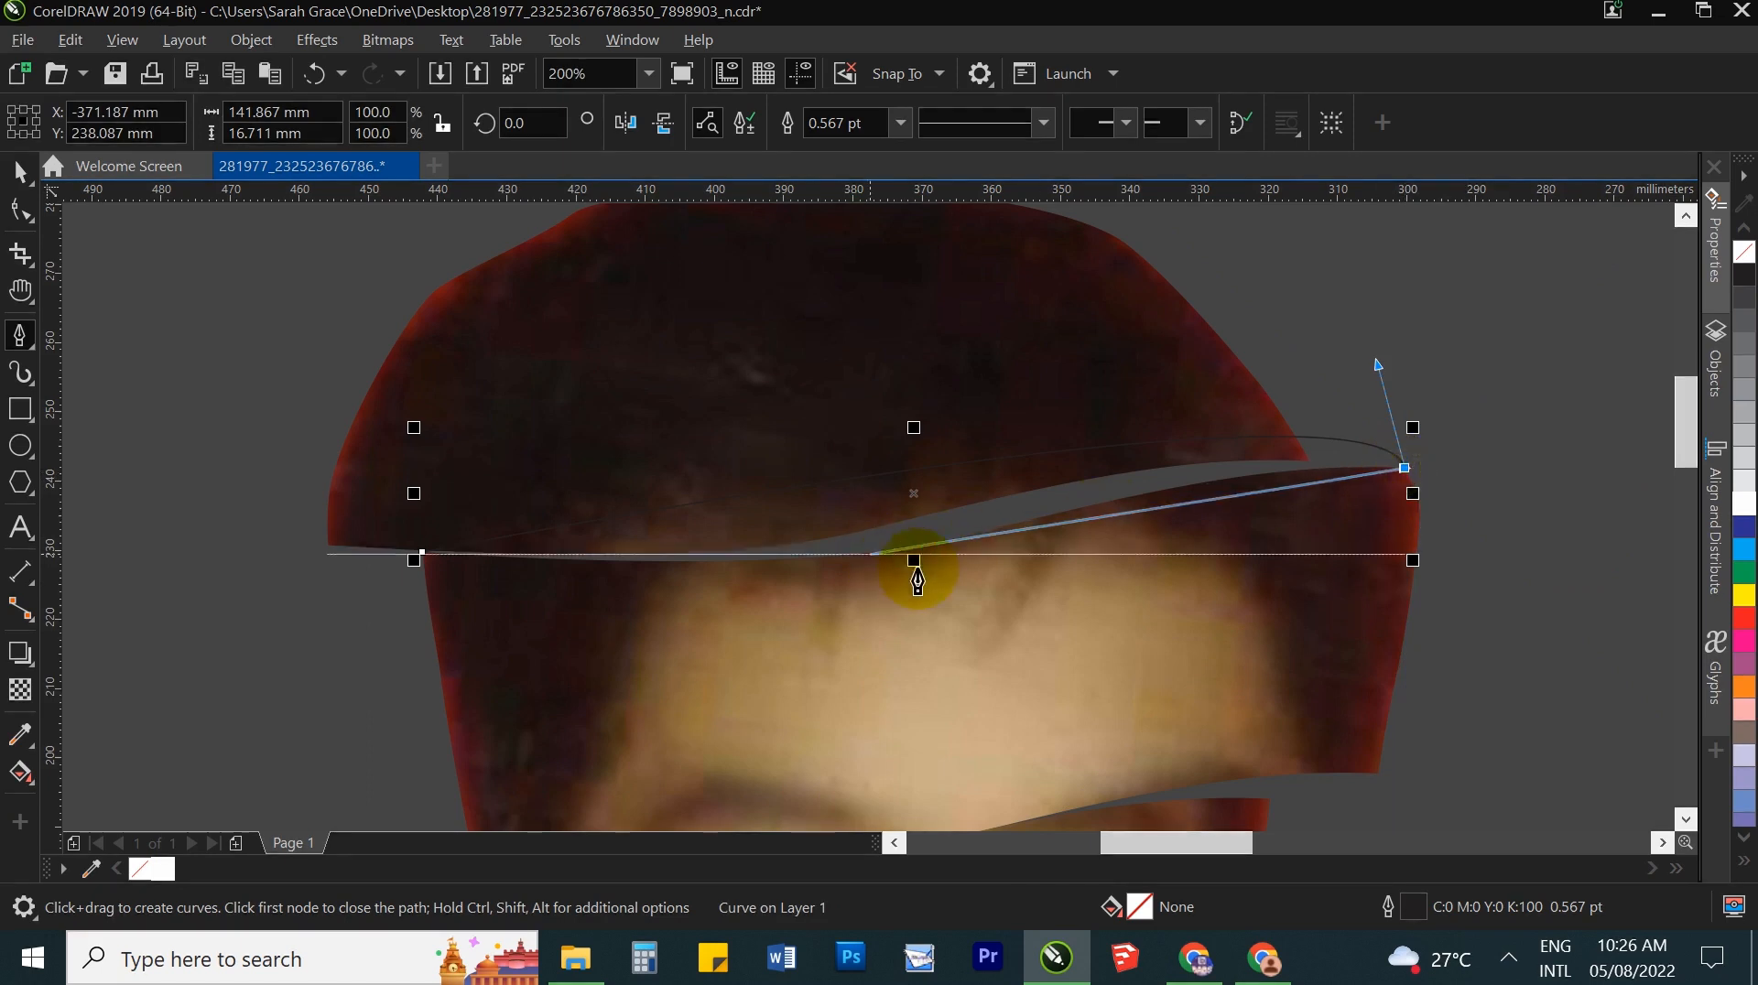
Step: Trace back along the forehead slice's upper edge and close the Pen shape at its upper-left corner
{"action": "scroll", "coordinate": [974, 563], "scroll_direction": "up", "scroll_amount": 2}
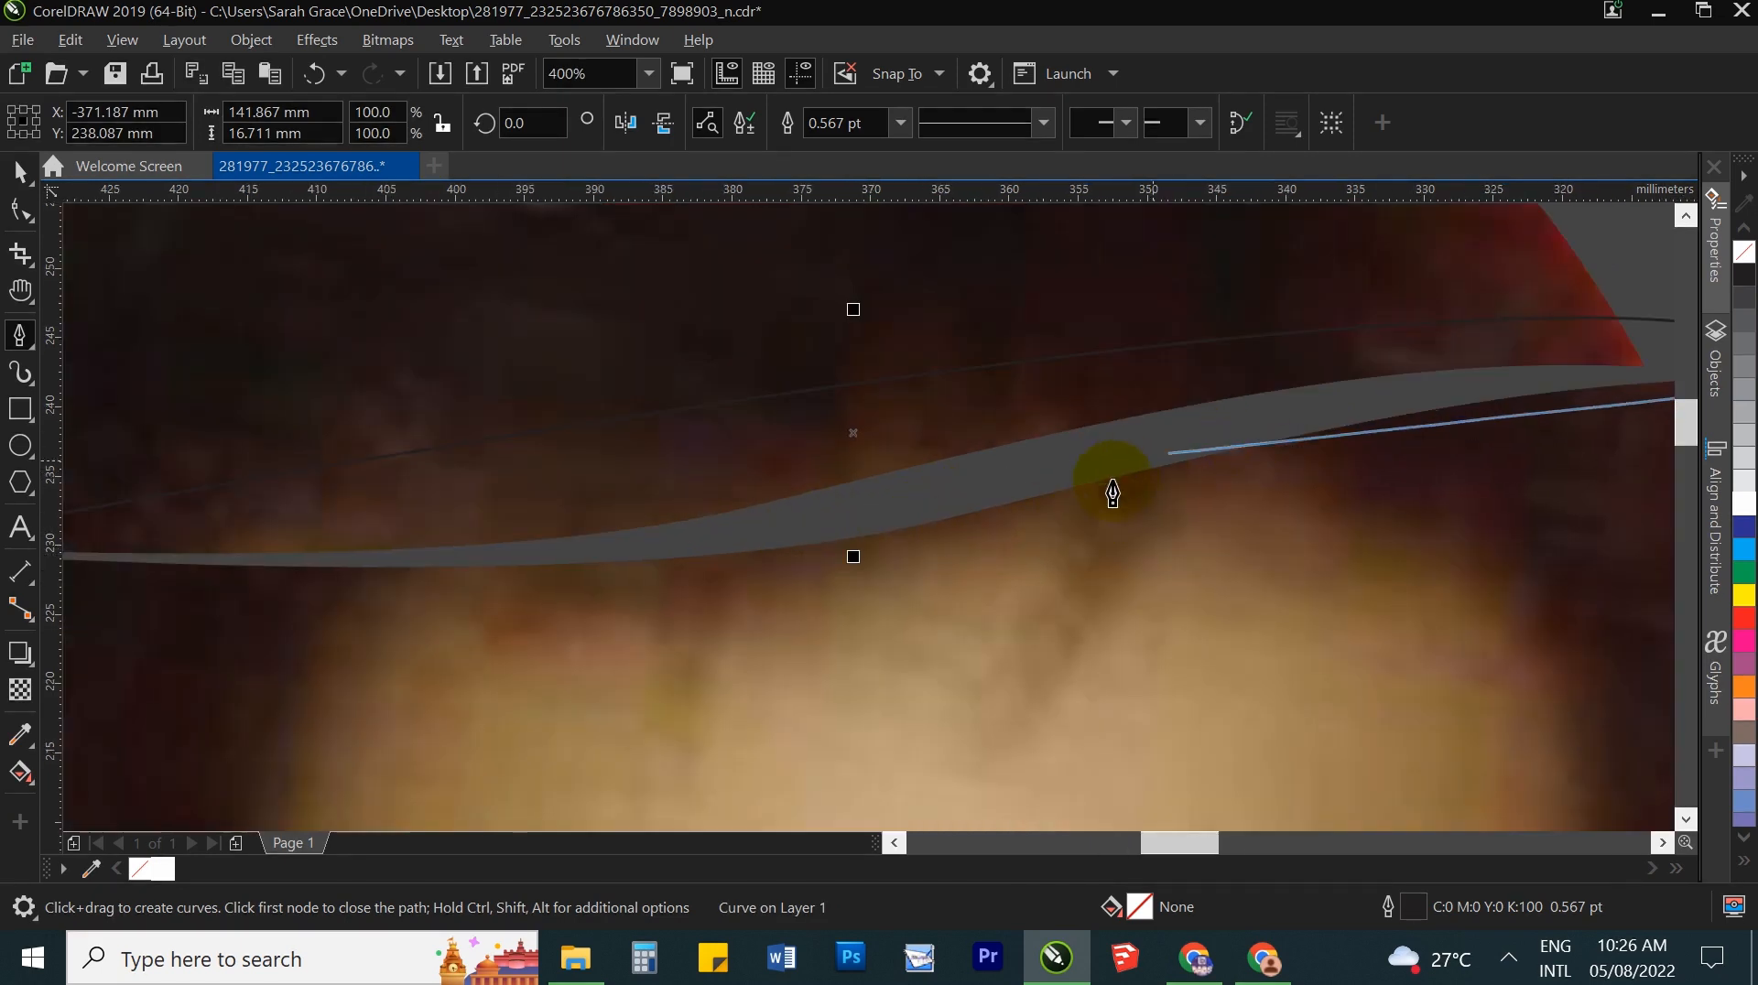
{"action": "left_click_drag", "start_coordinate": [1084, 504], "coordinate": [955, 555]}
{"action": "scroll", "coordinate": [955, 555], "scroll_direction": "down", "scroll_amount": 2}
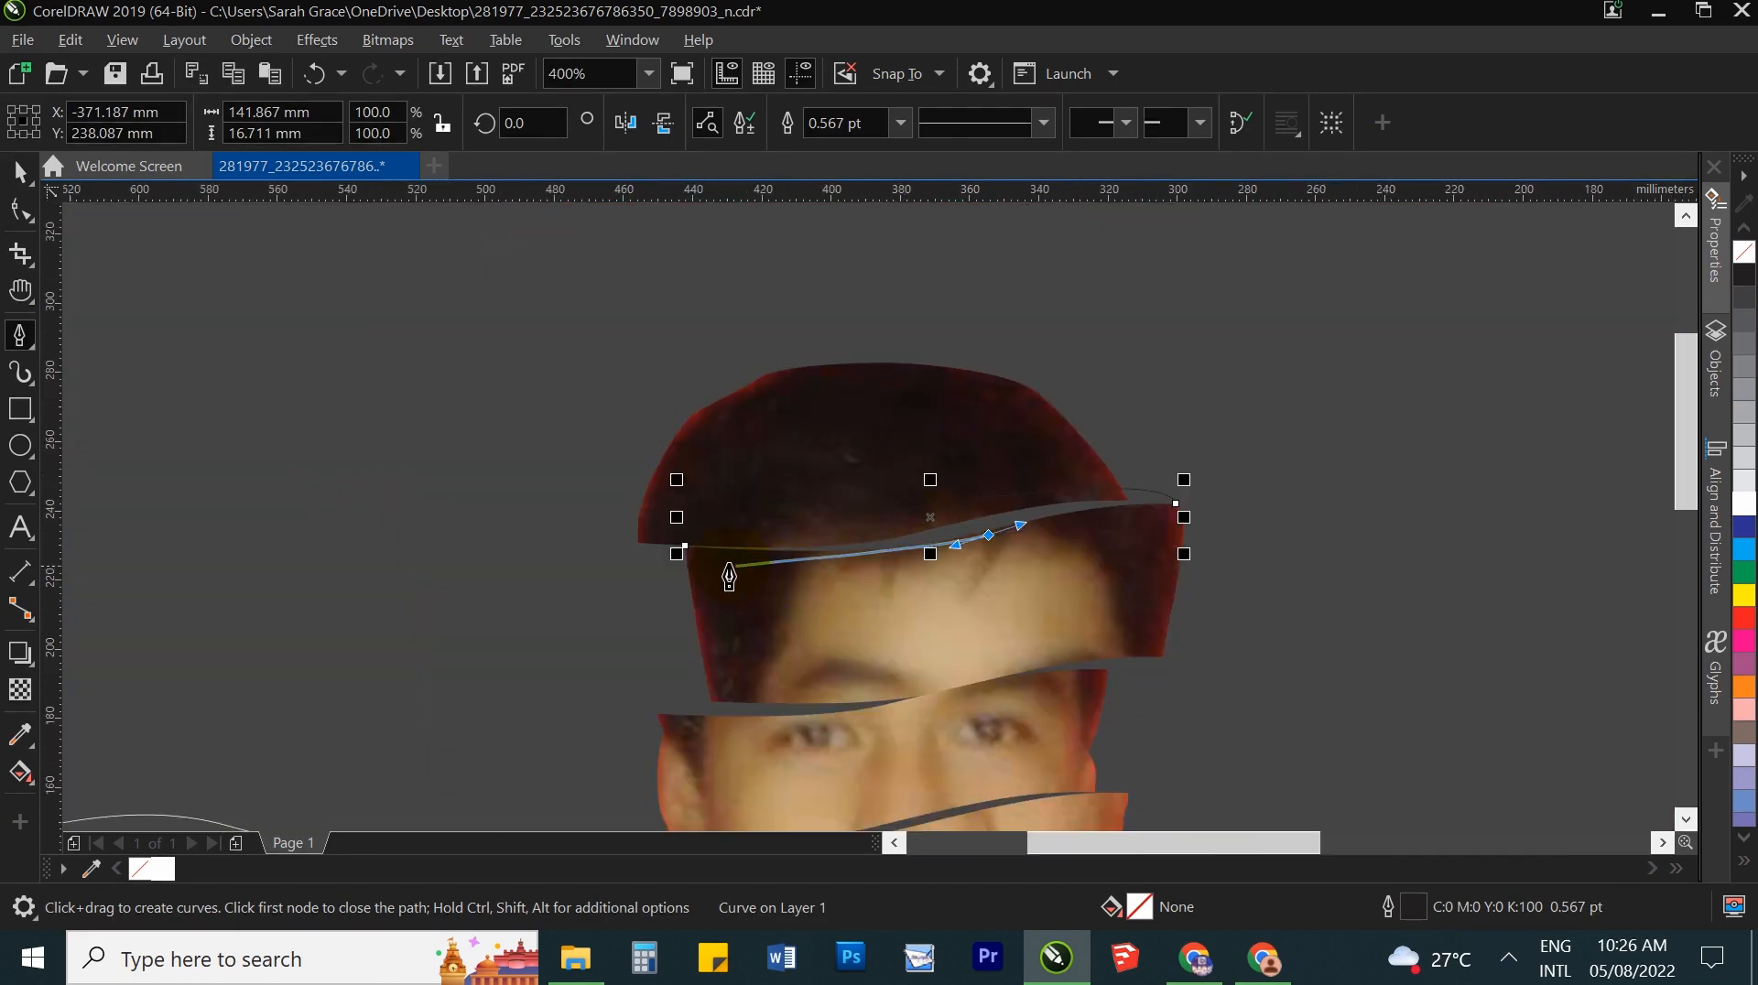
{"action": "left_click_drag", "start_coordinate": [719, 553], "coordinate": [646, 537]}
{"action": "scroll", "coordinate": [646, 537], "scroll_direction": "up", "scroll_amount": 4}
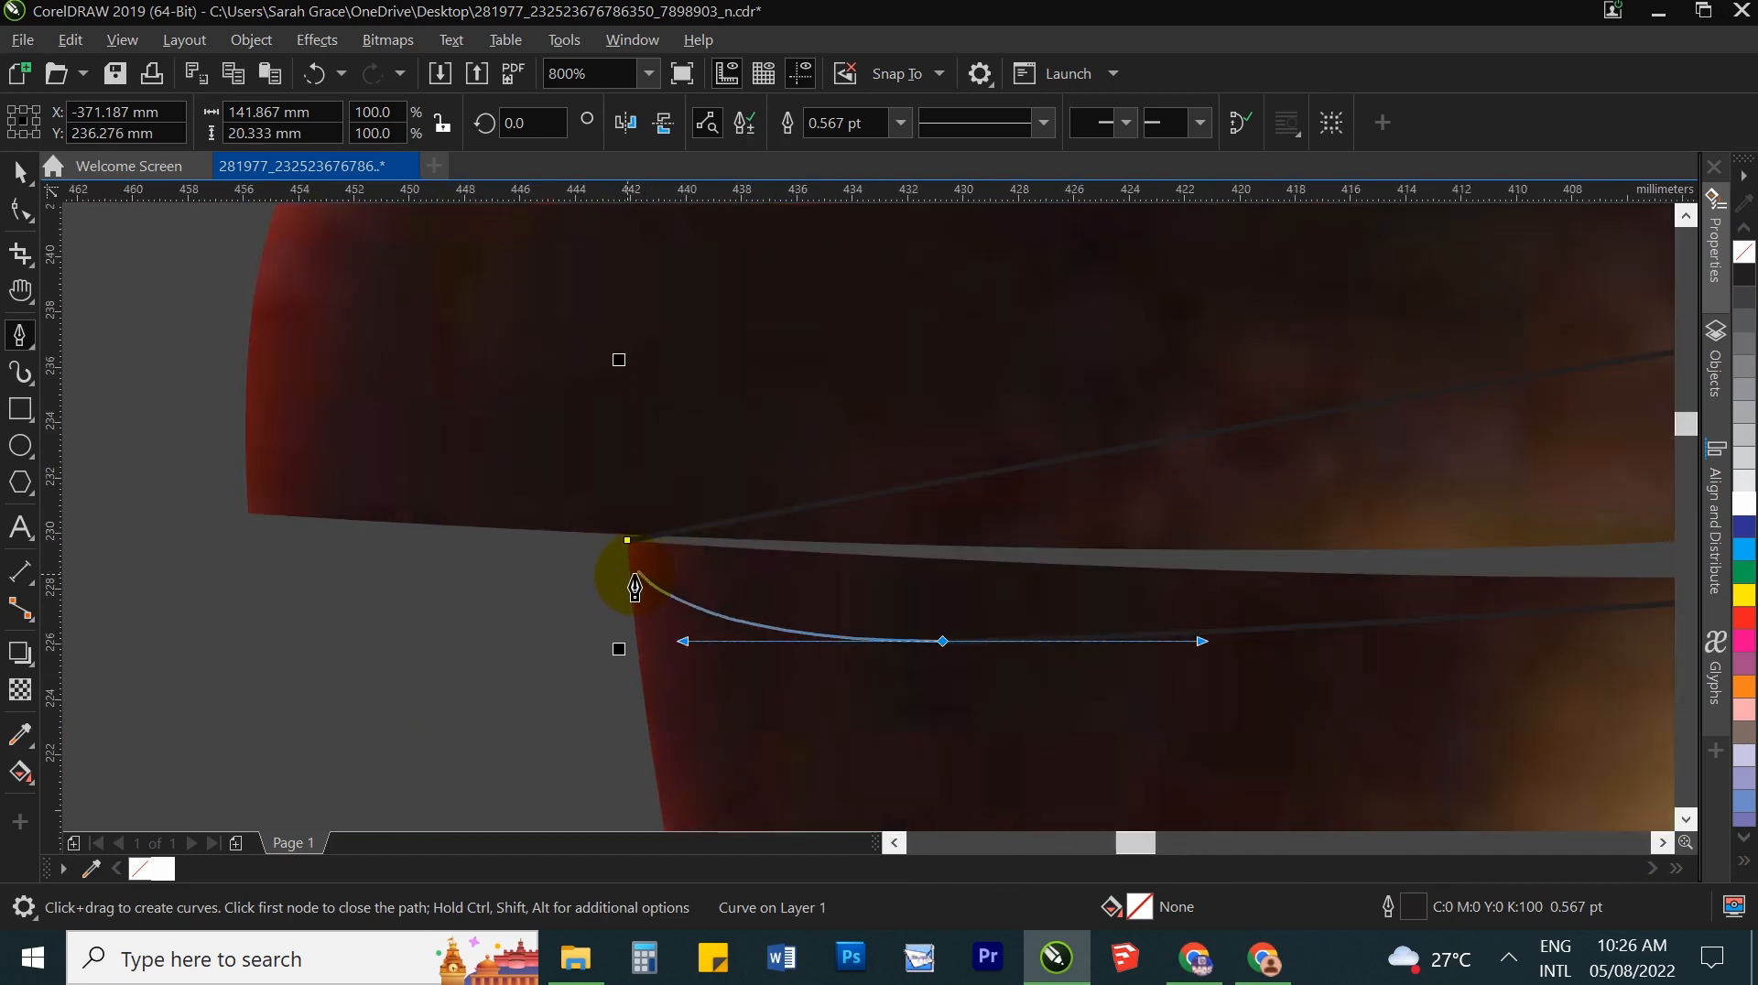
{"action": "left_click", "coordinate": [627, 553]}
{"action": "key", "text": "space"}
{"action": "scroll", "coordinate": [733, 553], "scroll_direction": "down", "scroll_amount": 2}
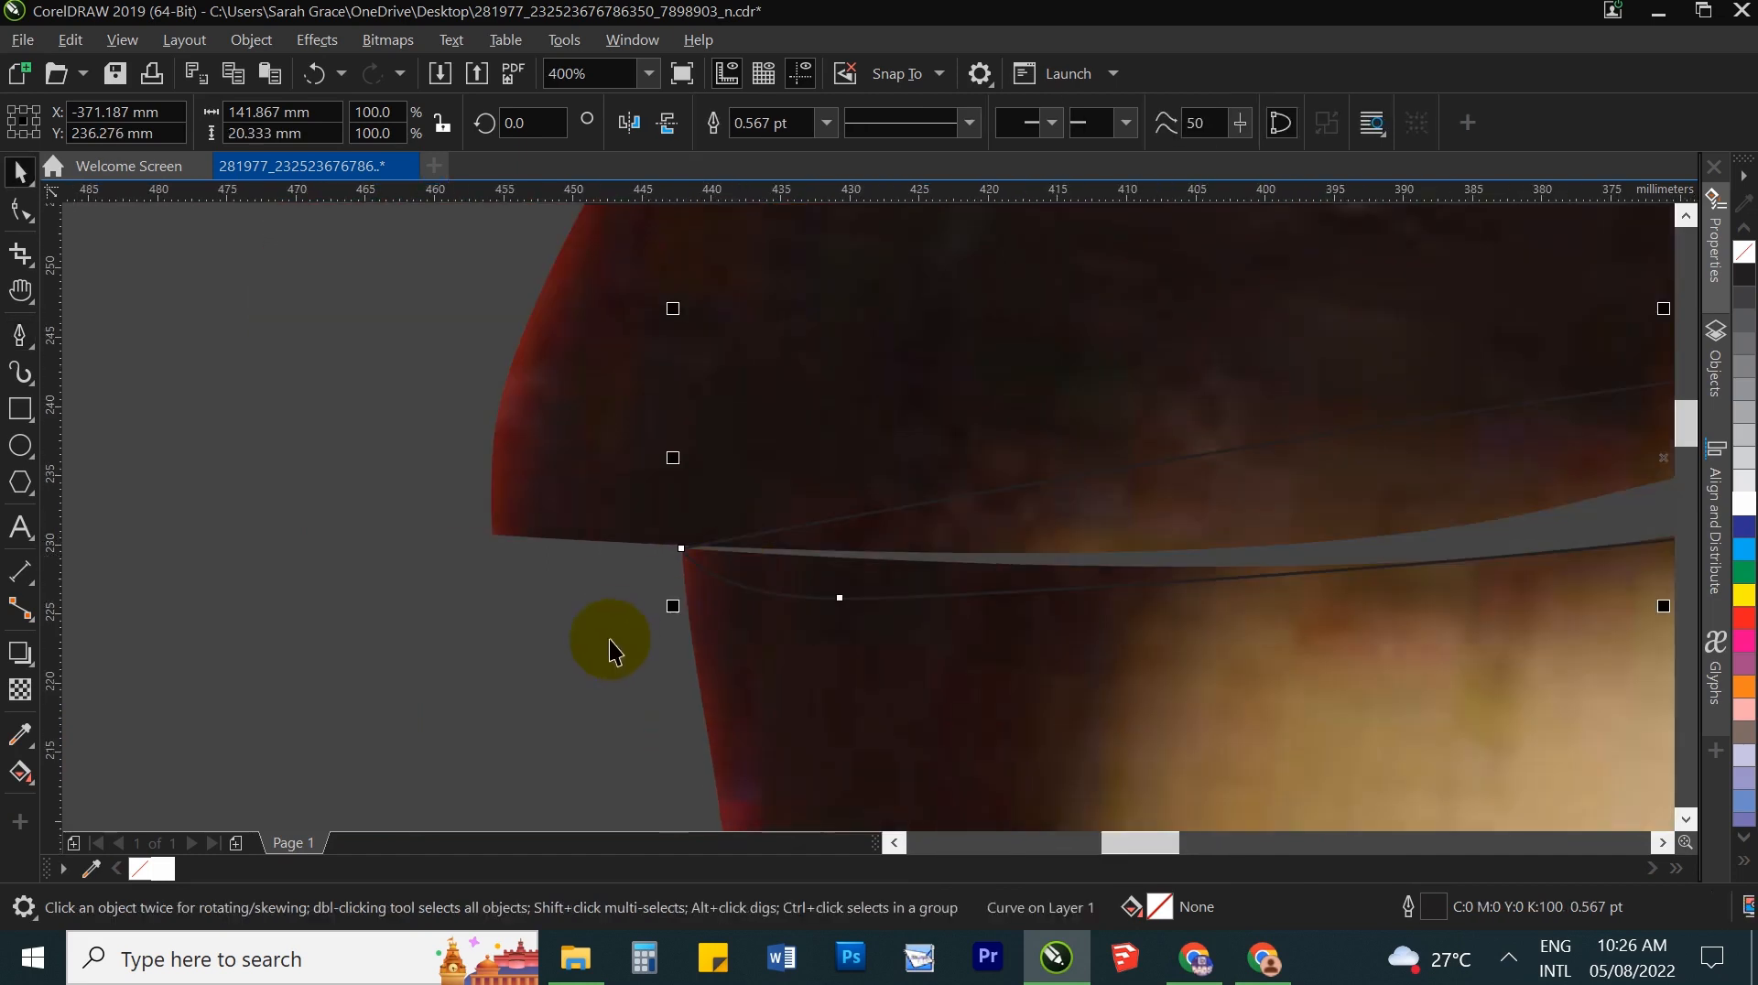
Step: Apply a black-to-white linear fountain fill lengthwise across the new gap shape
{"action": "scroll", "coordinate": [790, 576], "scroll_direction": "down", "scroll_amount": 2}
{"action": "key", "text": "h"}
{"action": "left_click_drag", "start_coordinate": [977, 546], "coordinate": [809, 565]}
{"action": "key", "text": "space"}
{"action": "key", "text": "h"}
{"action": "key", "text": "space"}
{"action": "key", "text": "g"}
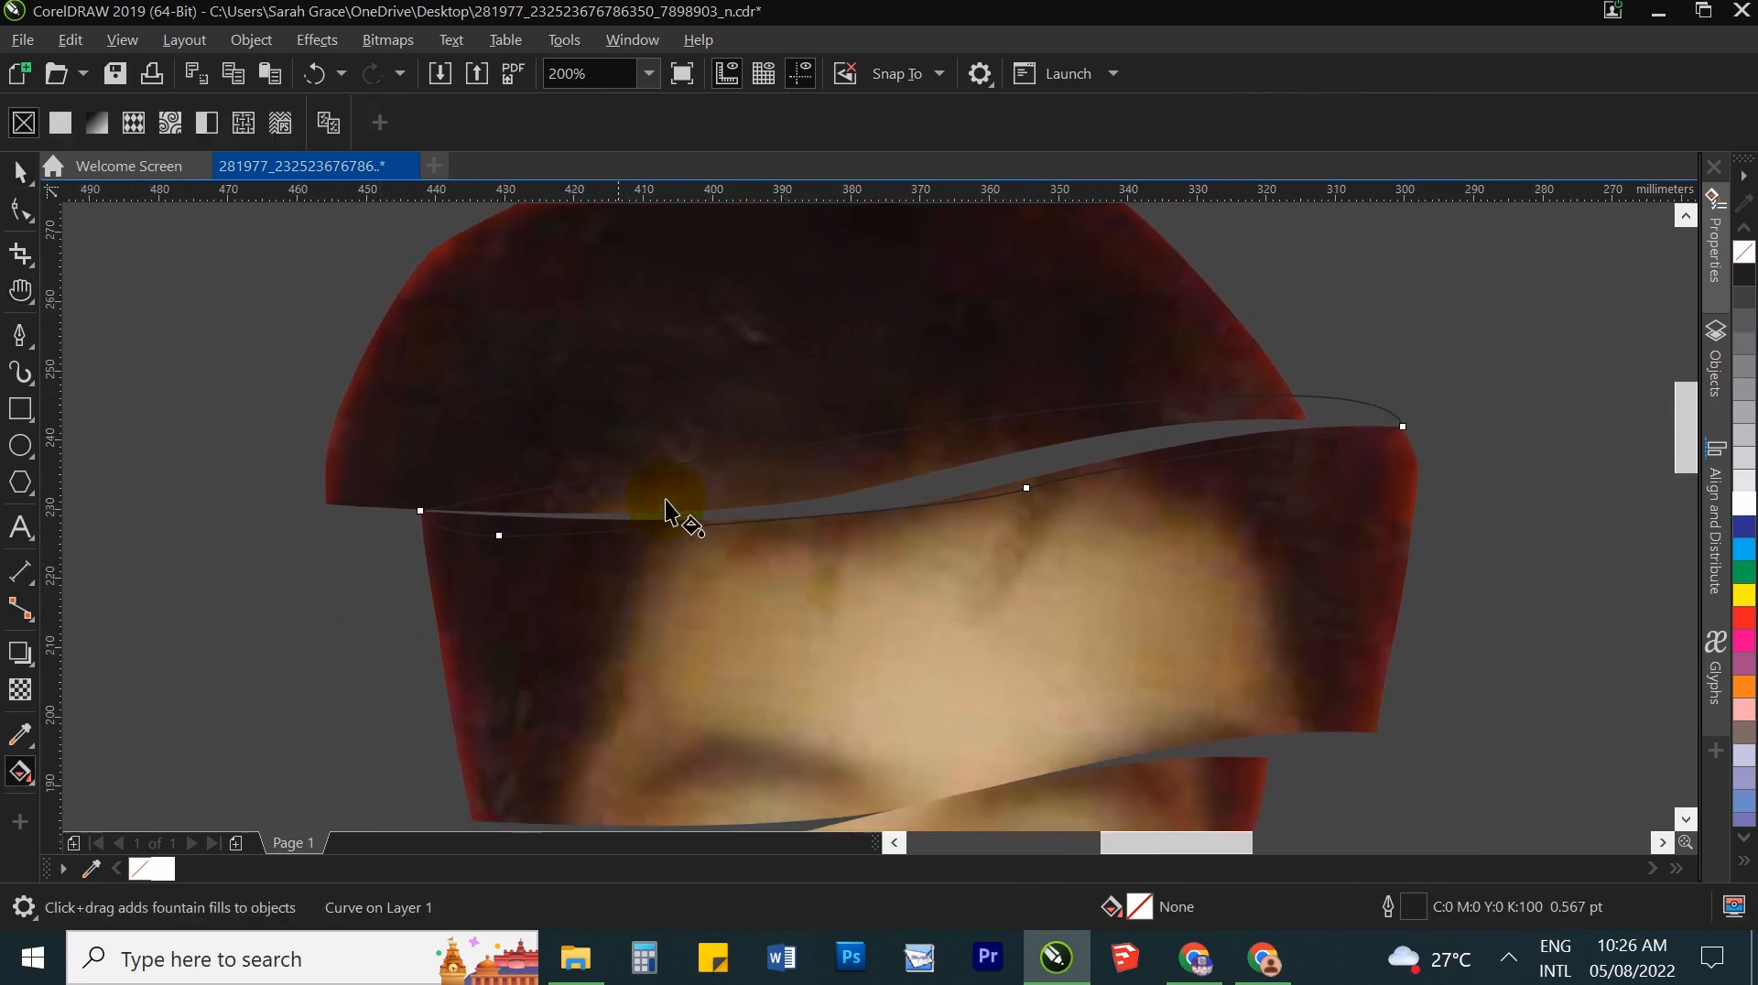
{"action": "left_click_drag", "start_coordinate": [907, 484], "coordinate": [1119, 427]}
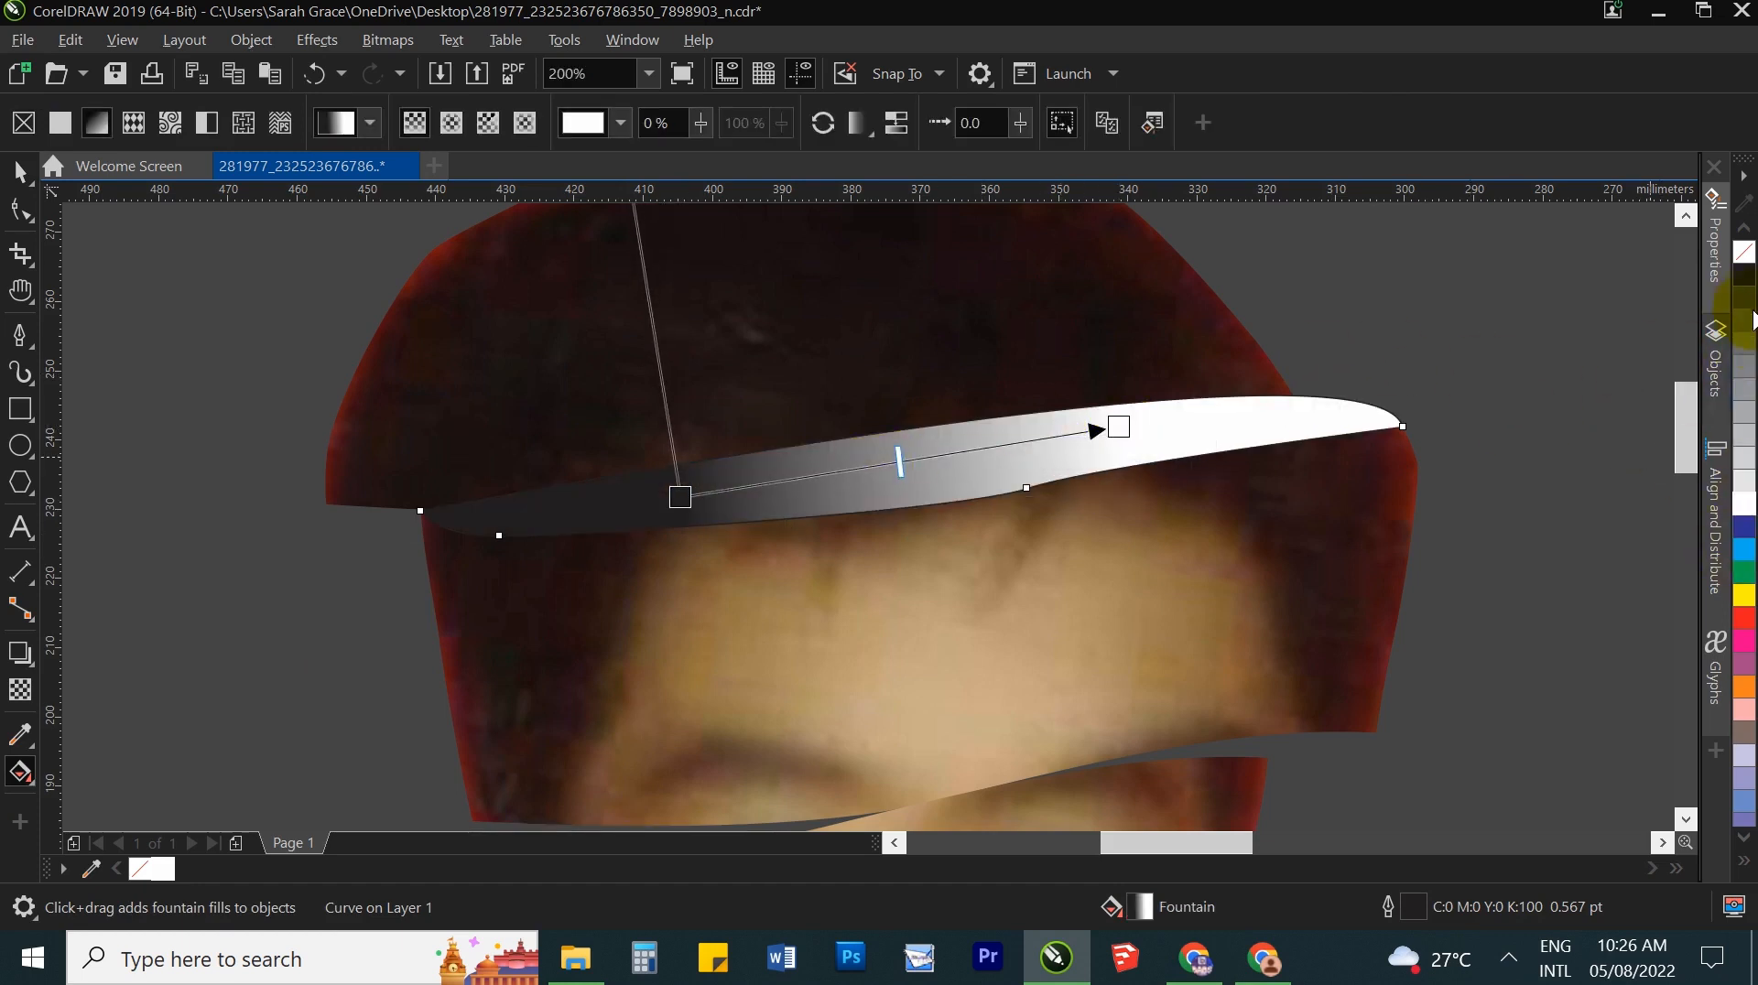
Step: Try a vertical dark grey-to-white fountain fill on the gap shape, also testing red as the start colour
{"action": "left_click_drag", "start_coordinate": [883, 365], "coordinate": [898, 643]}
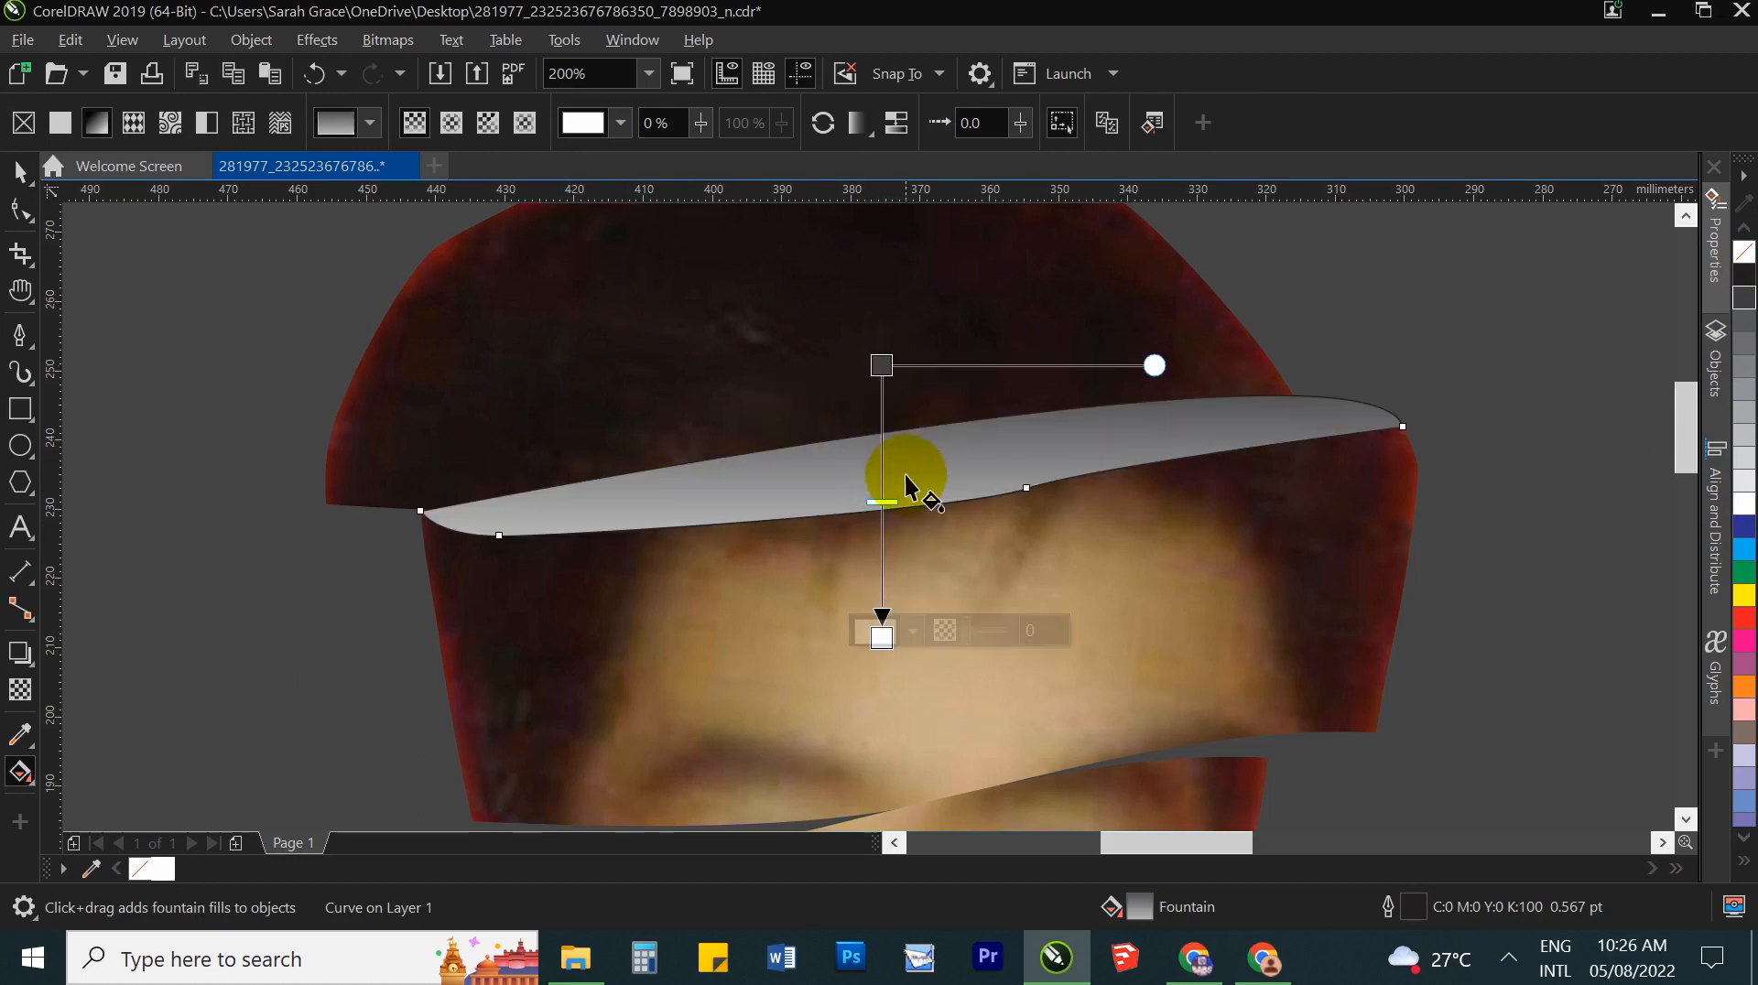
{"action": "left_click_drag", "start_coordinate": [890, 441], "coordinate": [898, 504]}
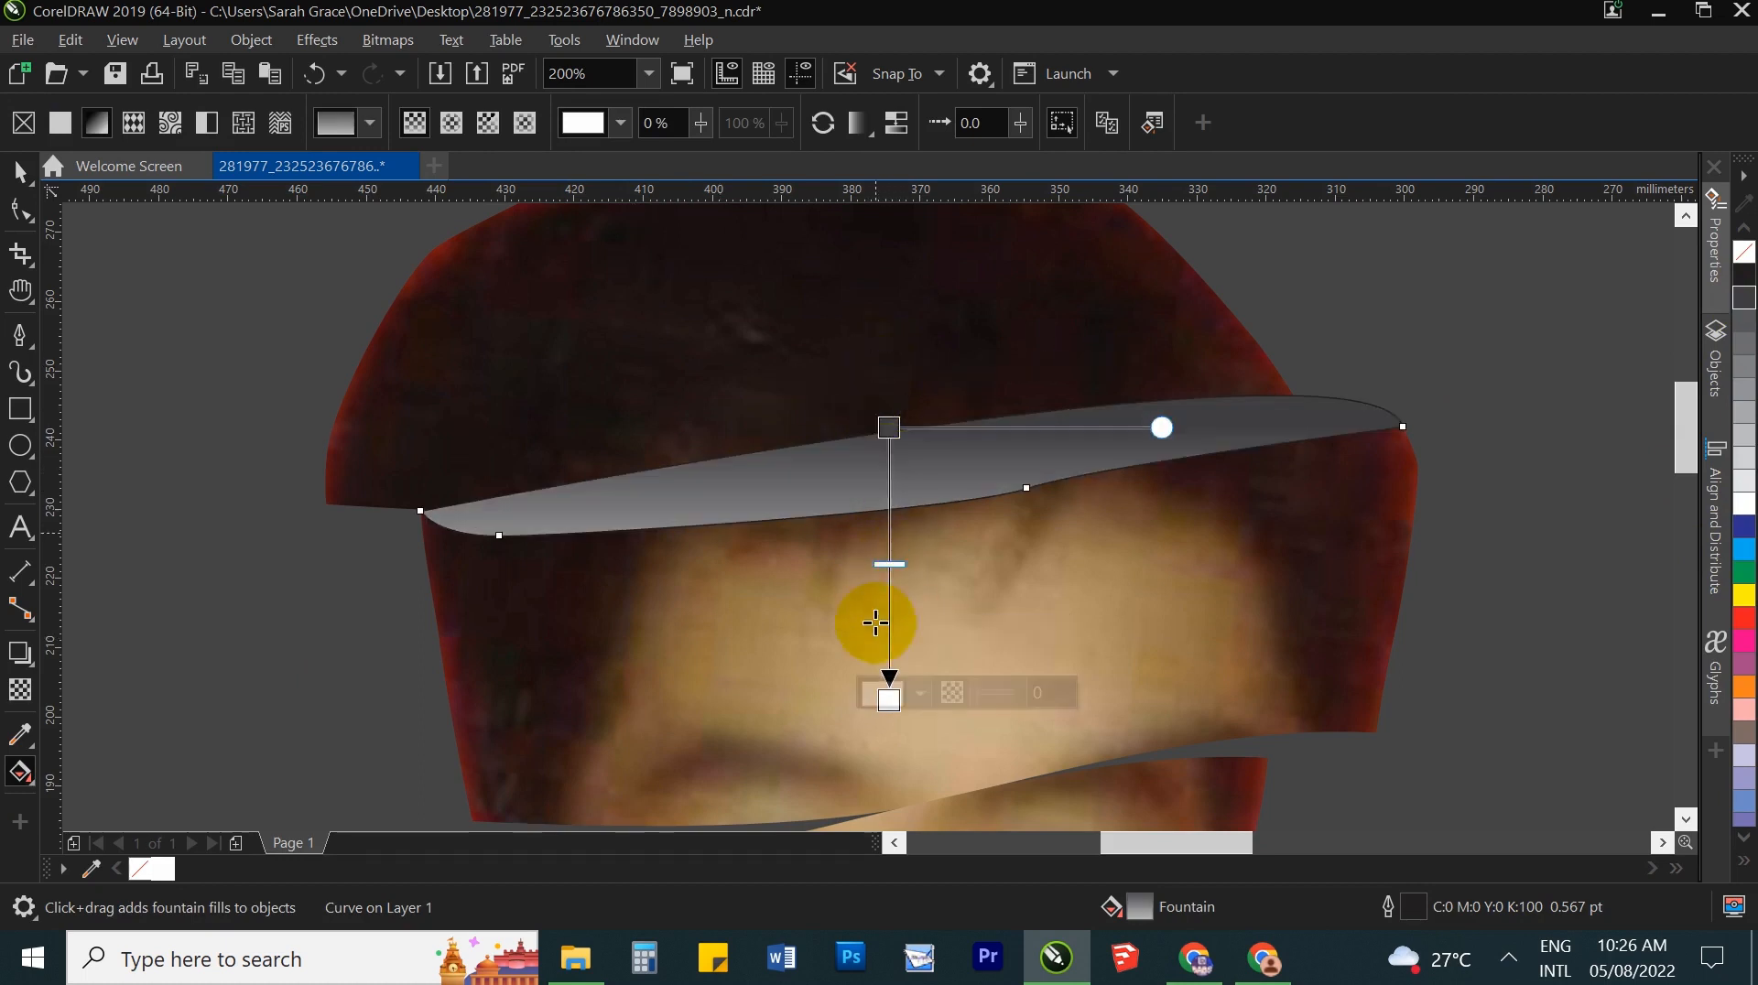
{"action": "left_click_drag", "start_coordinate": [889, 707], "coordinate": [893, 472]}
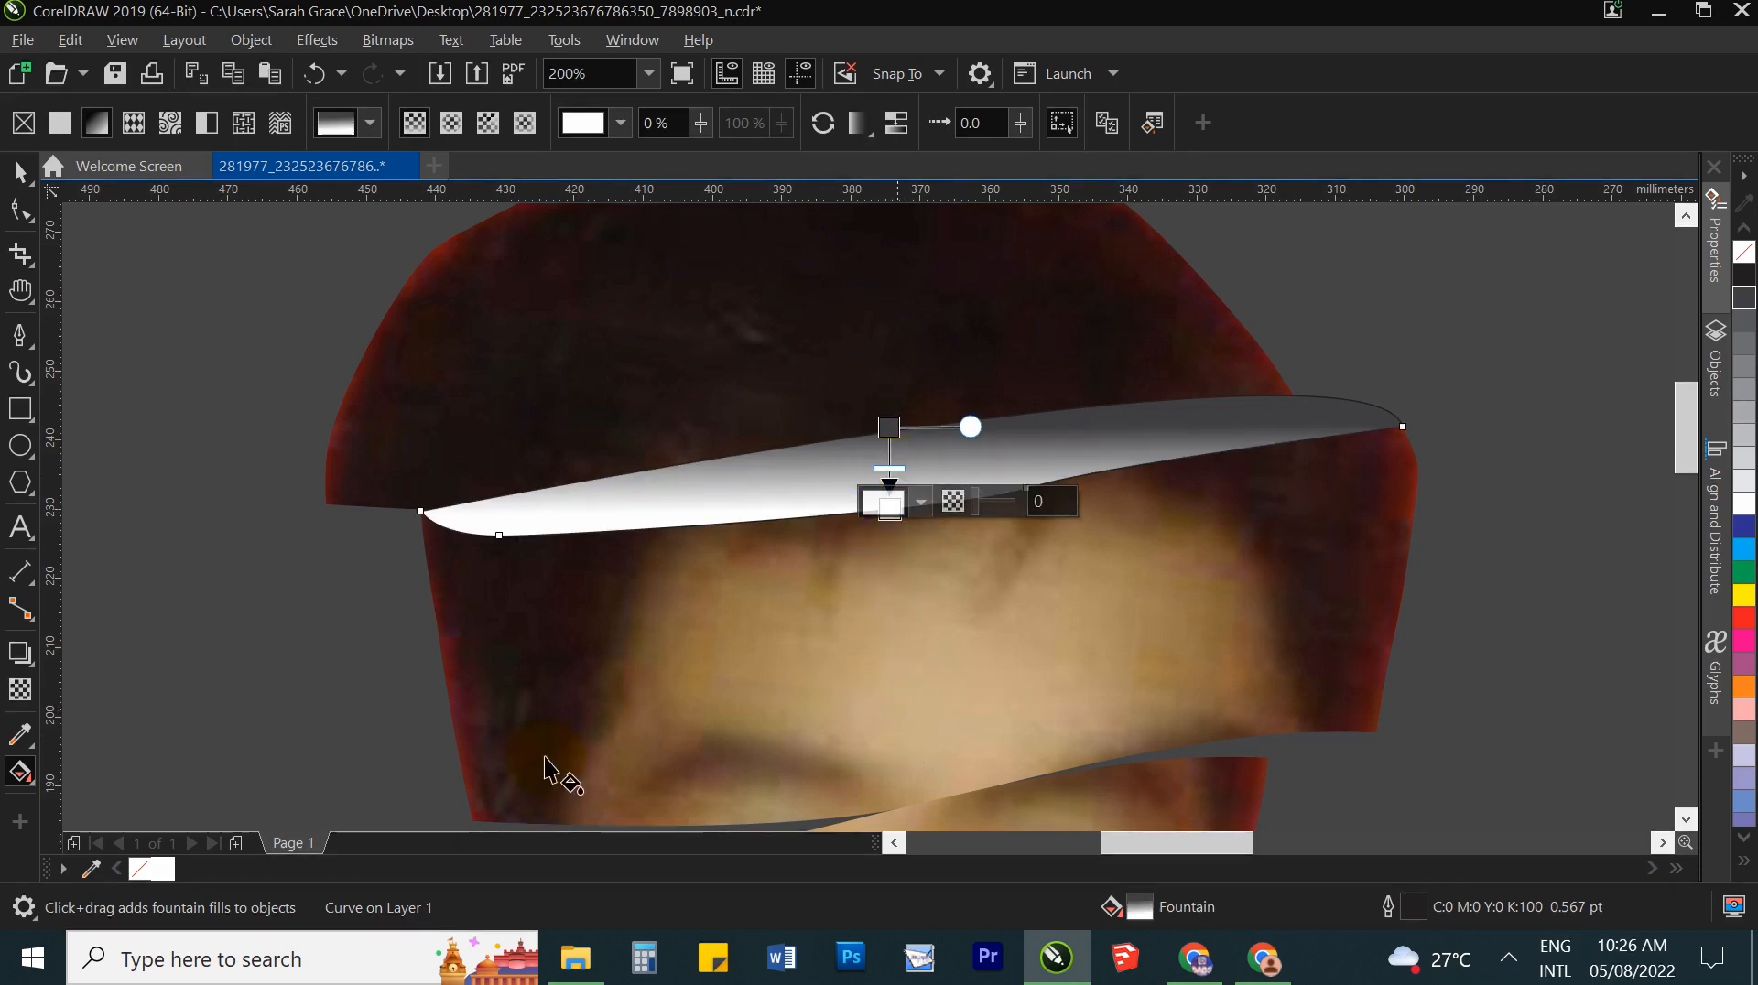
{"action": "left_click", "coordinate": [1742, 860]}
{"action": "left_click_drag", "start_coordinate": [1655, 602], "coordinate": [893, 435]}
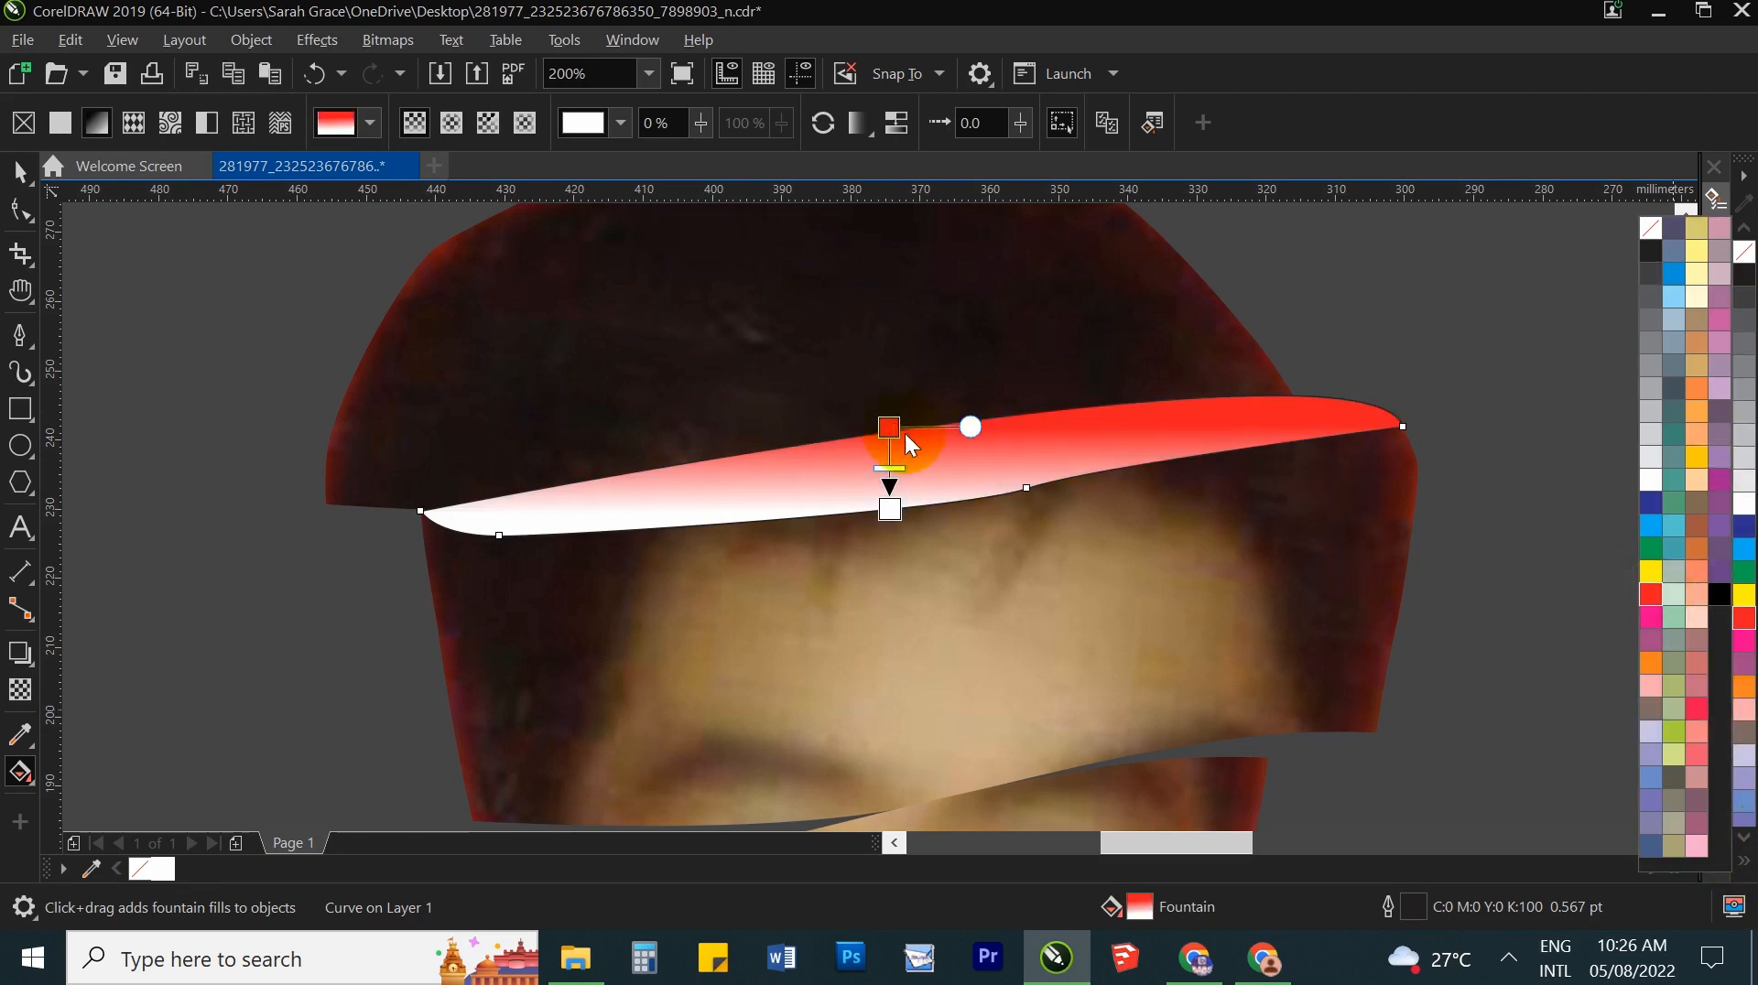
{"action": "left_click_drag", "start_coordinate": [1654, 284], "coordinate": [890, 432]}
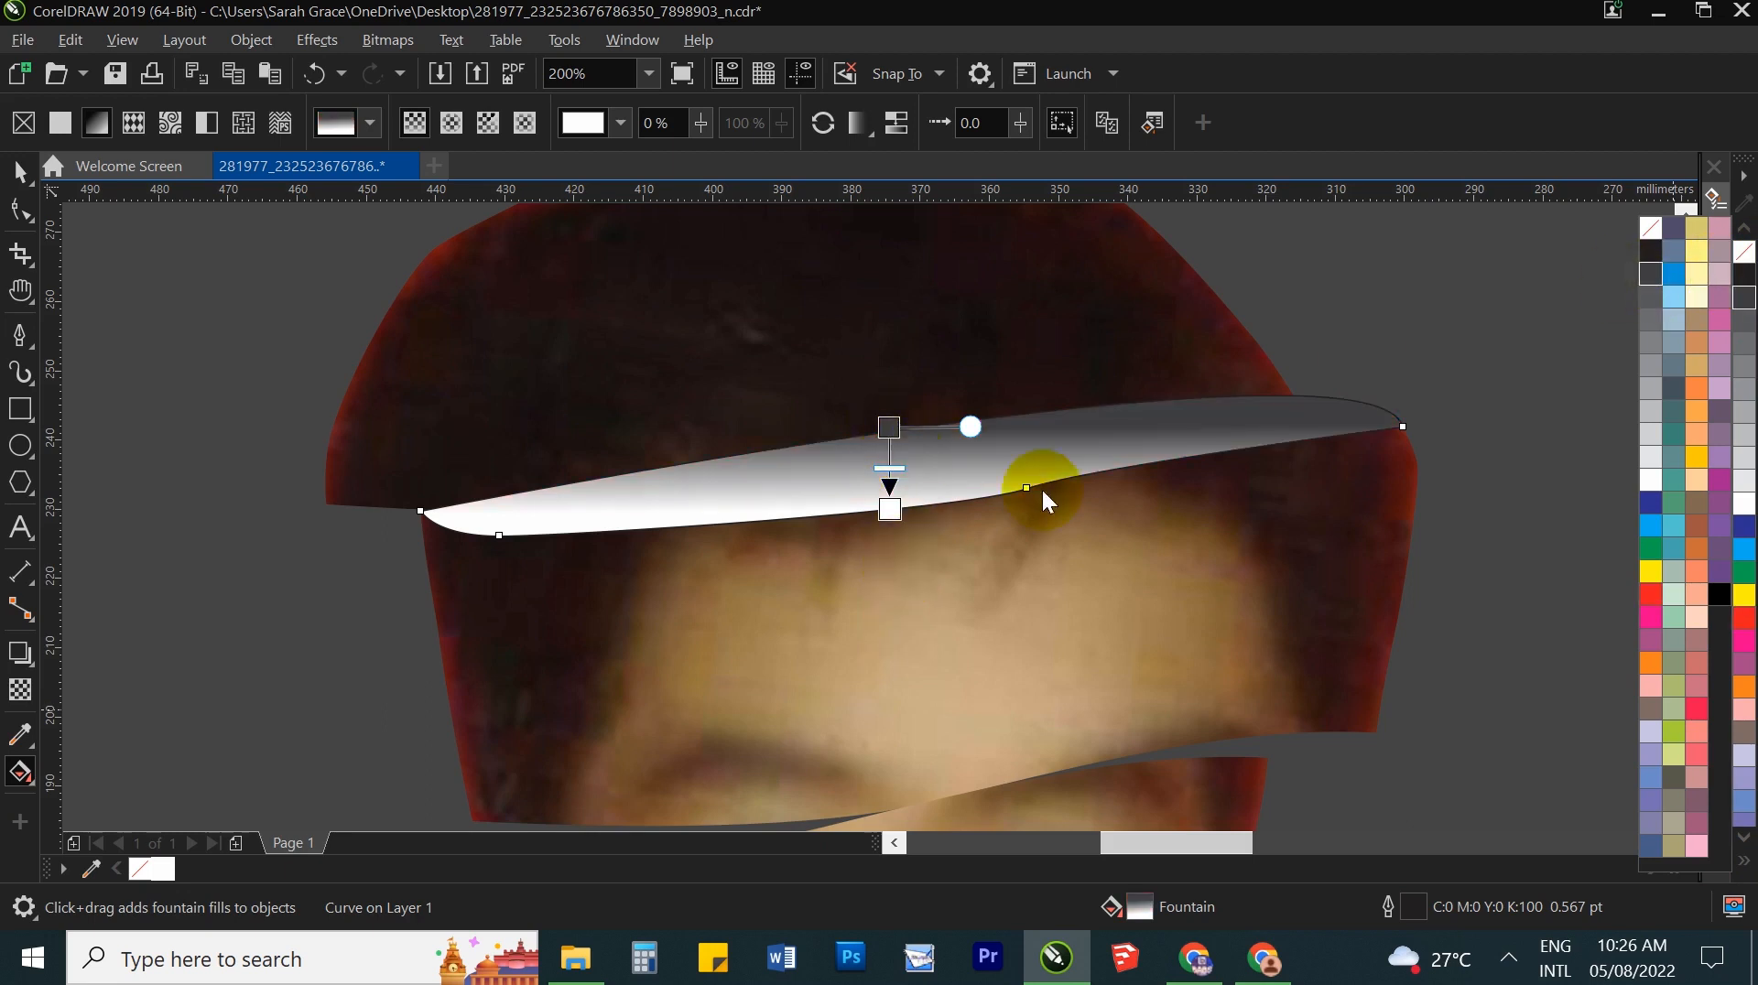
Step: Redirect the fountain fill lengthwise from dark grey to white and remove the gap shape's outline
{"action": "left_click_drag", "start_coordinate": [690, 493], "coordinate": [1169, 424]}
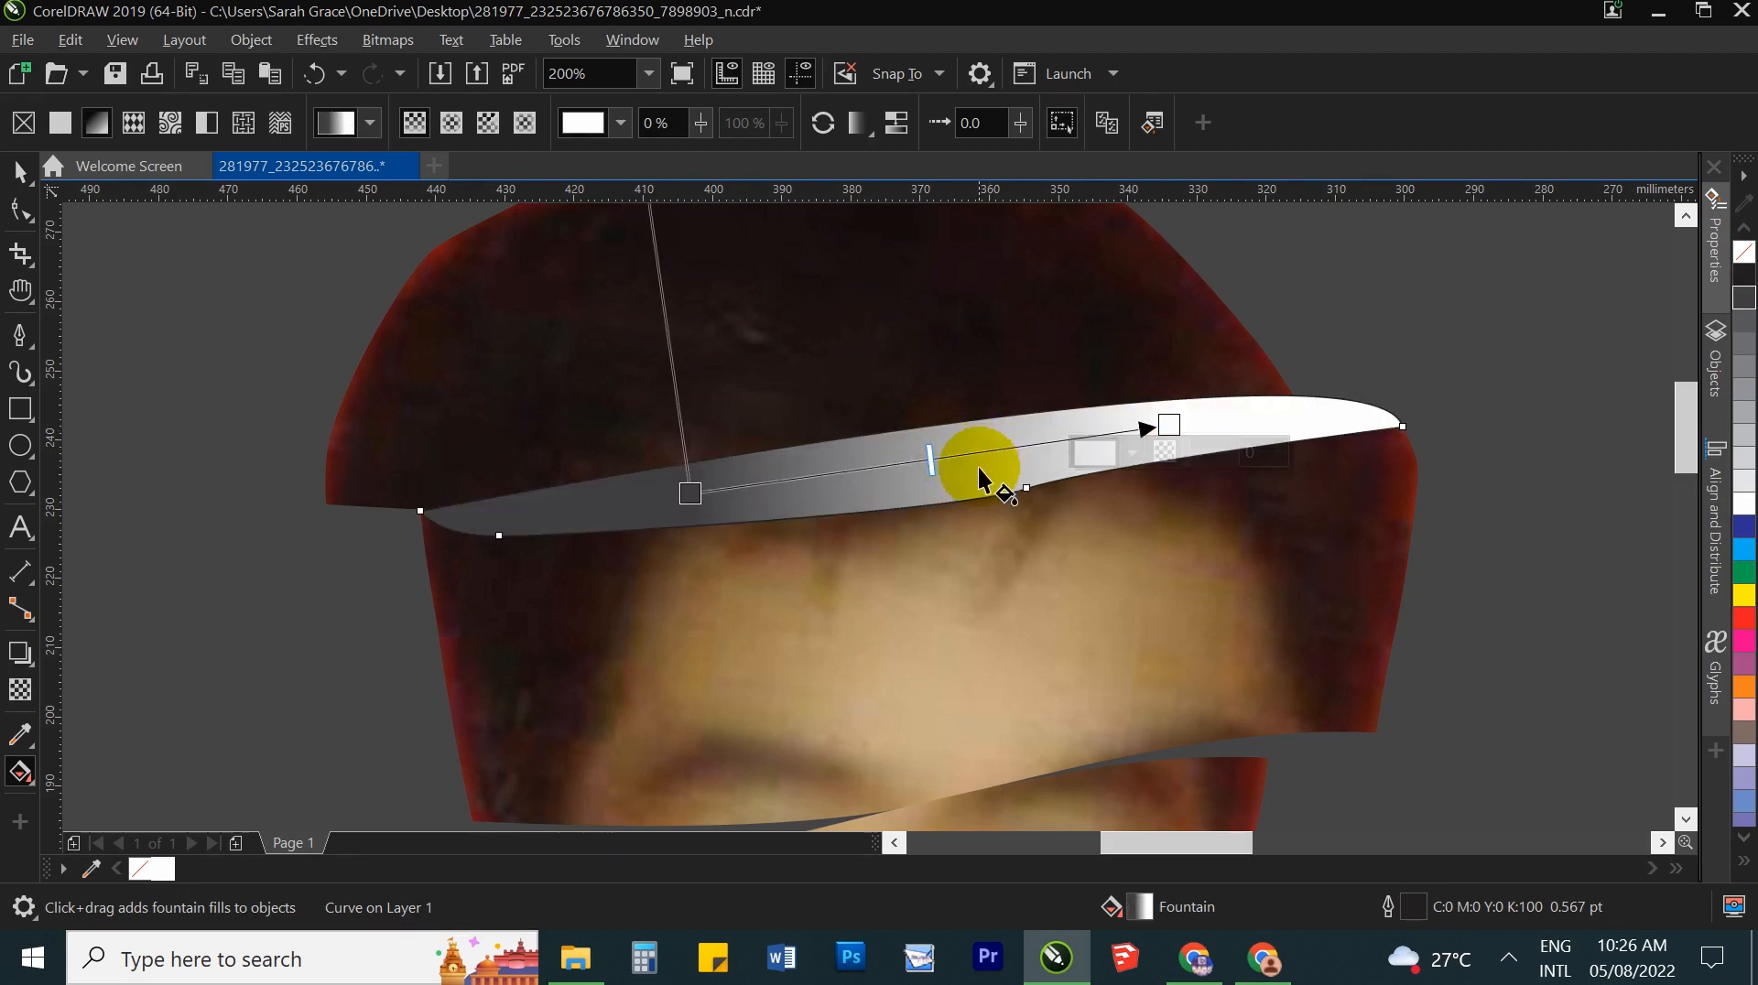
{"action": "key", "text": "space"}
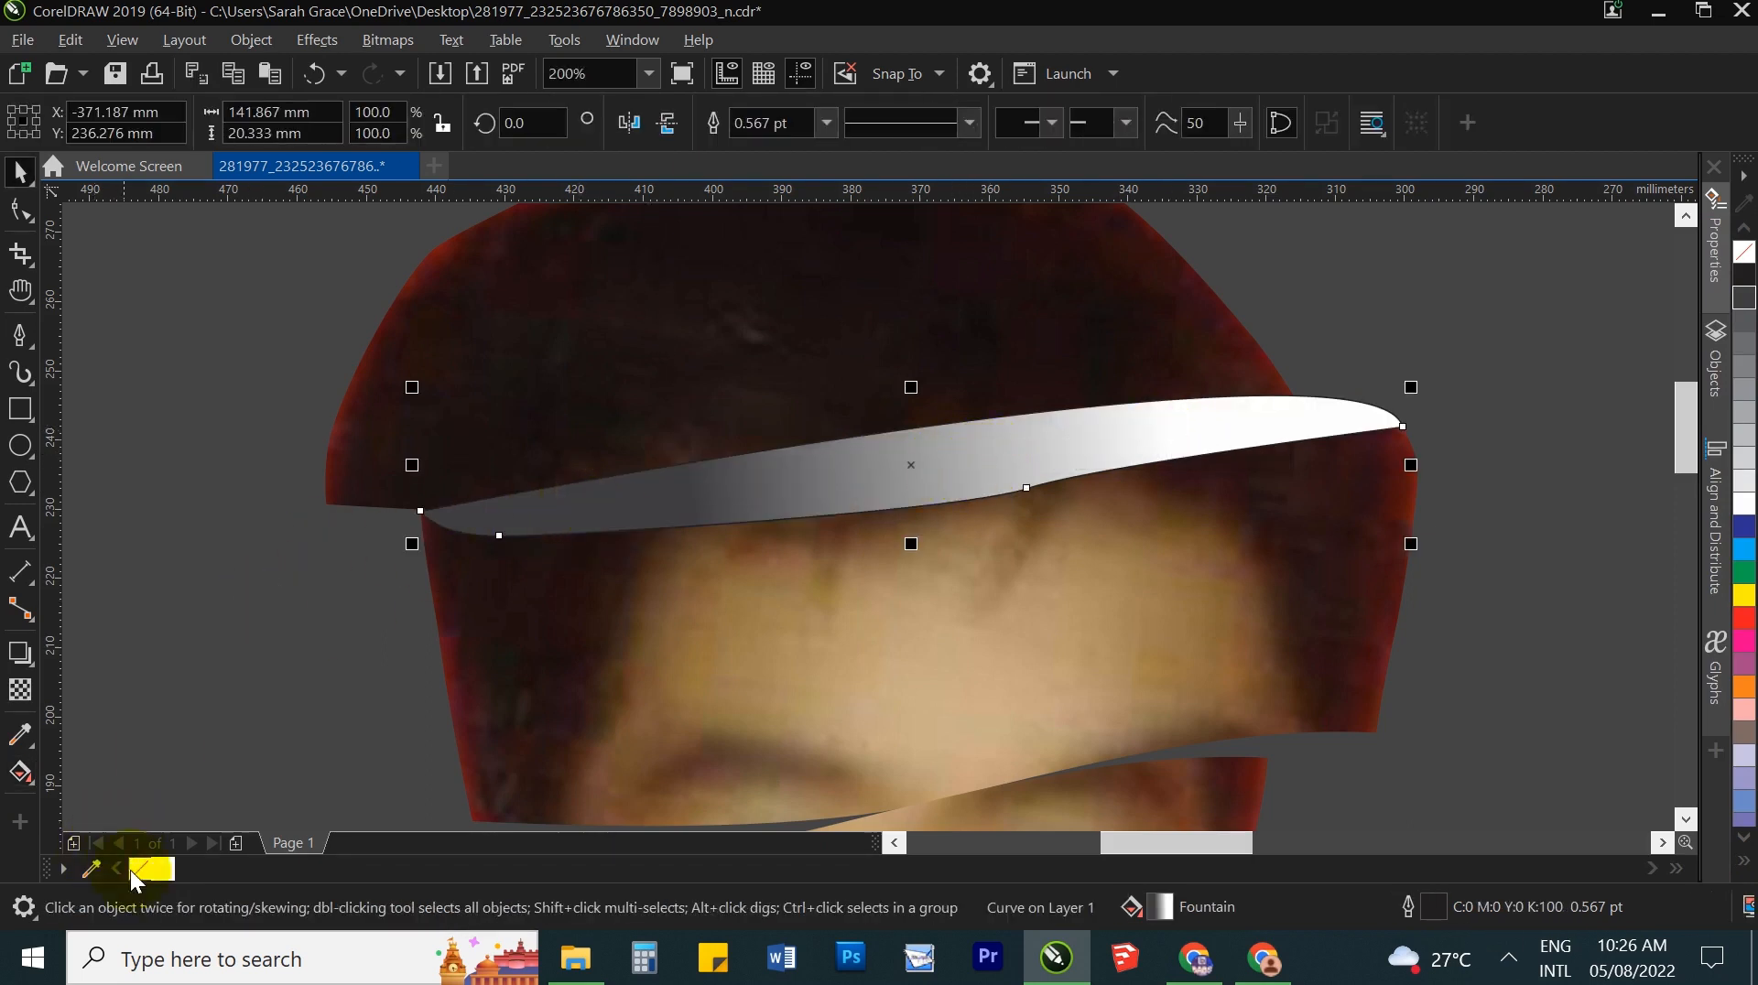
{"action": "left_click_drag", "start_coordinate": [133, 879], "coordinate": [911, 432]}
Step: Bring the hair slice to the front of the page, over the gradient shape
{"action": "left_click", "coordinate": [931, 311]}
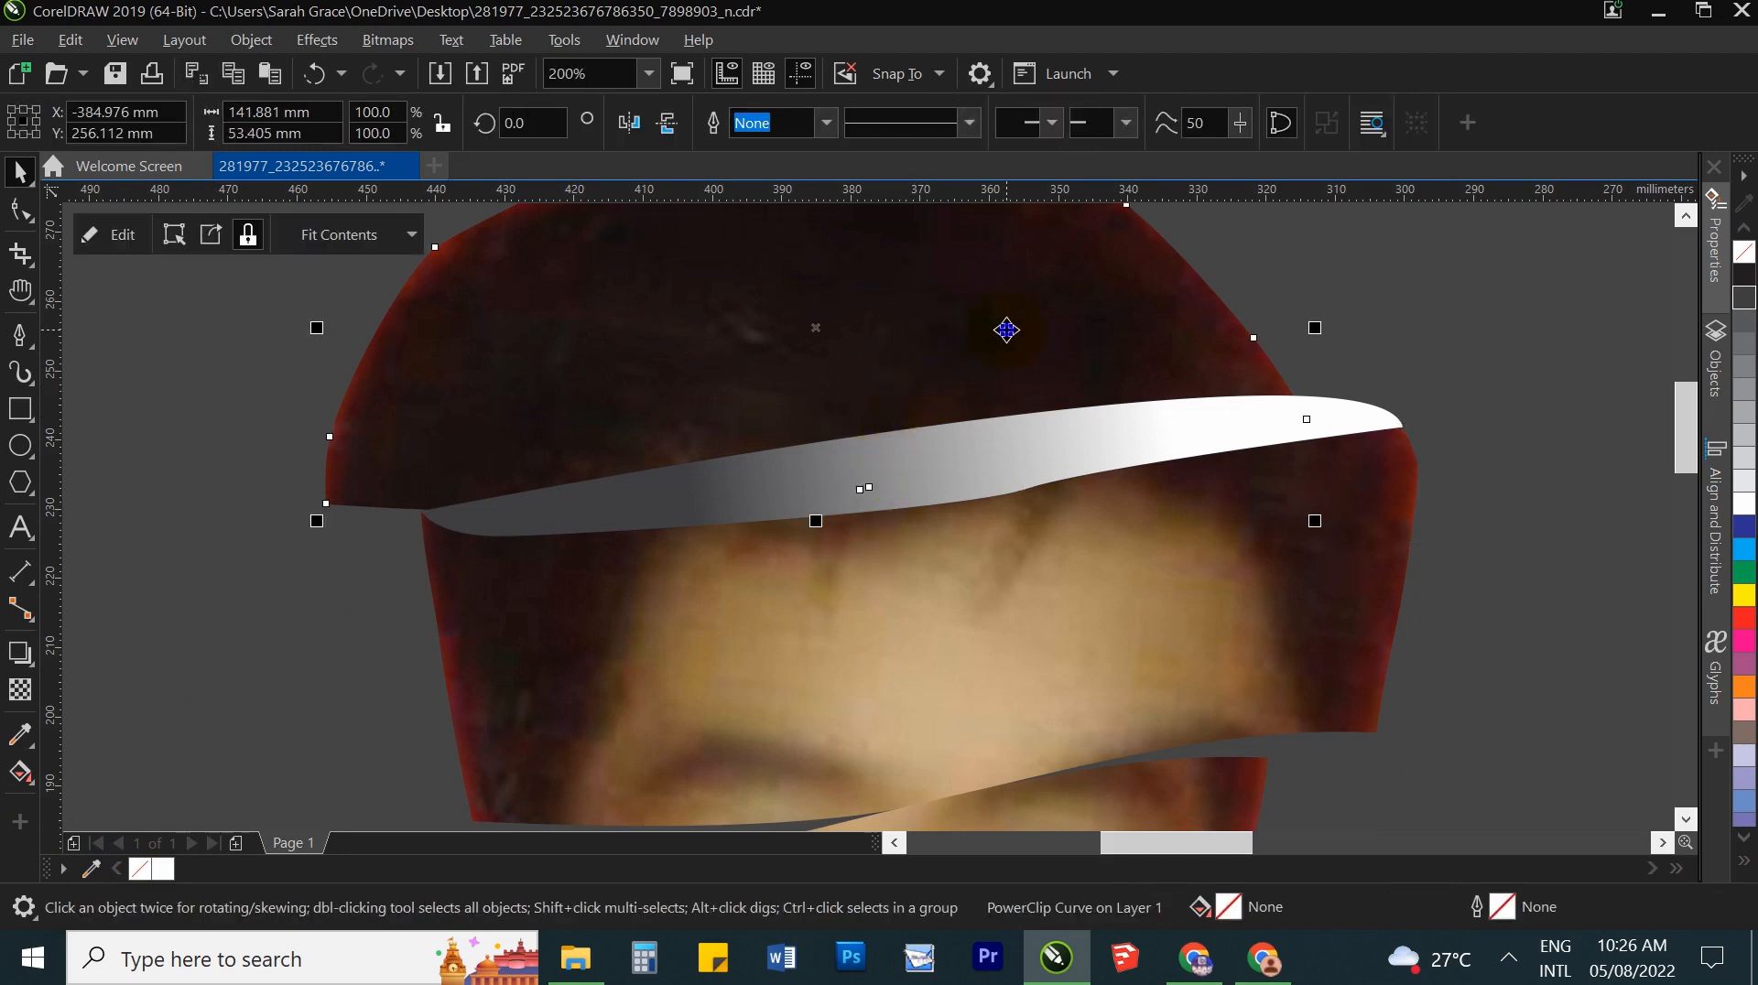
{"action": "right_click", "coordinate": [1008, 330]}
{"action": "mouse_move", "coordinate": [1202, 443]}
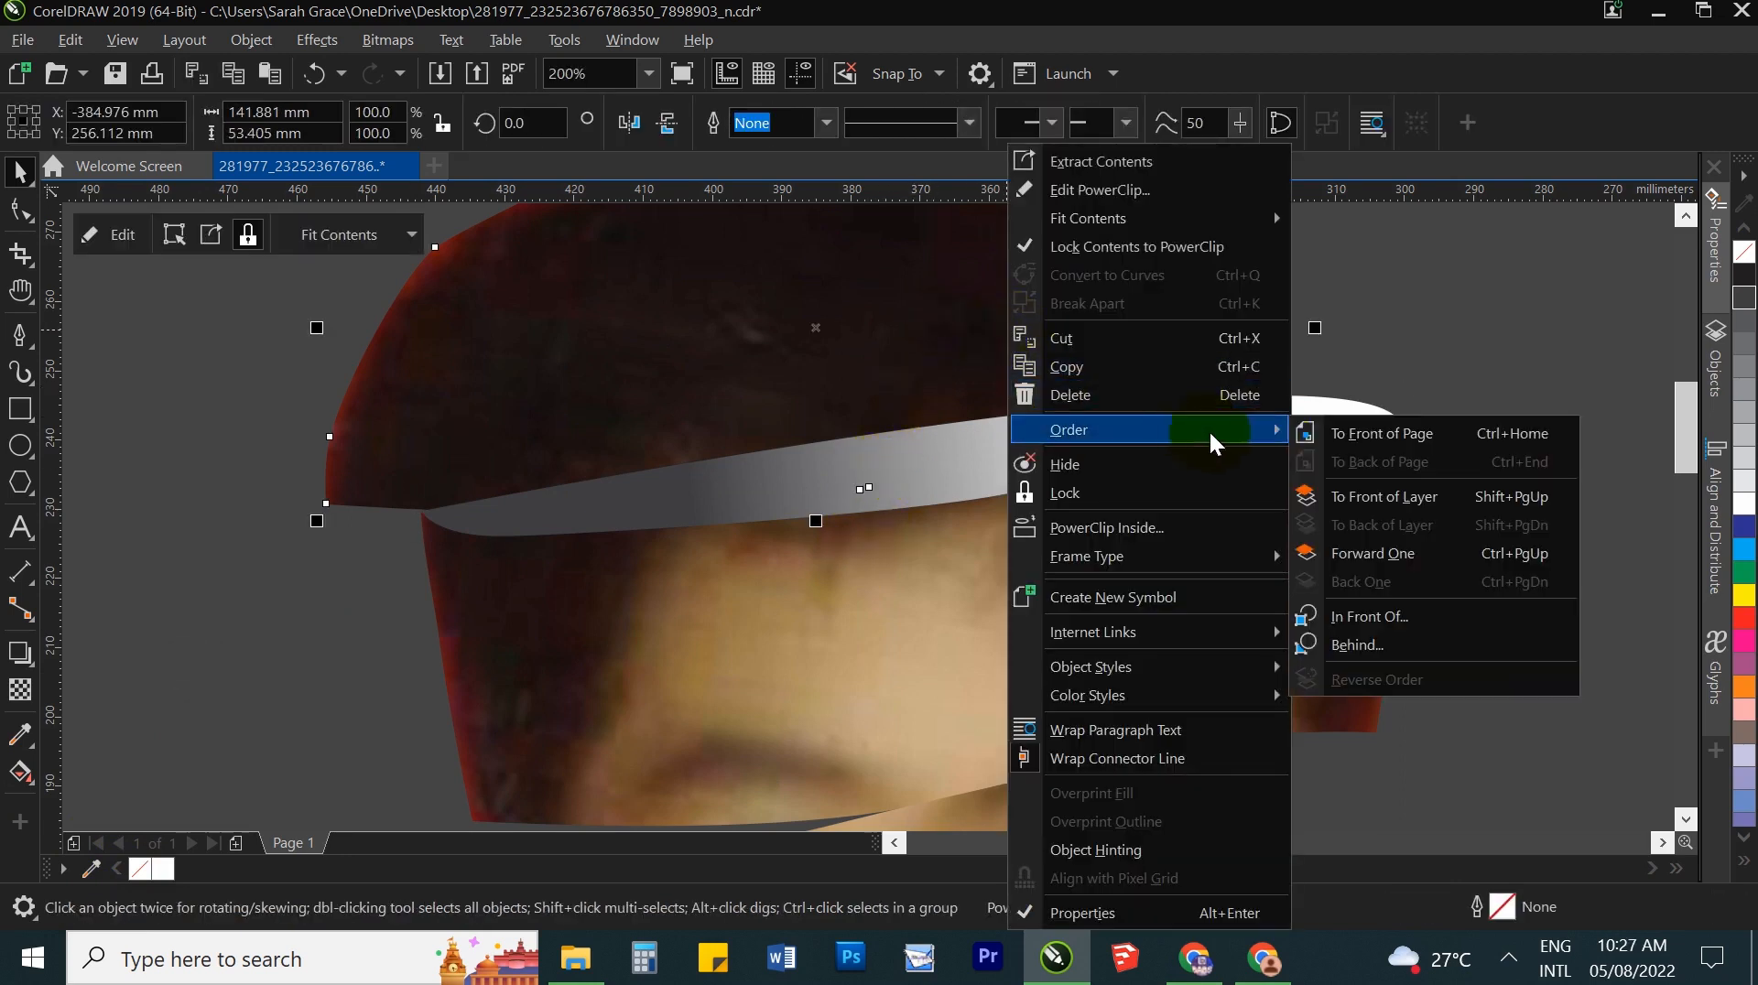
{"action": "left_click", "coordinate": [1394, 437]}
{"action": "left_click", "coordinate": [1448, 300]}
{"action": "scroll", "coordinate": [1174, 422], "scroll_direction": "down", "scroll_amount": 3}
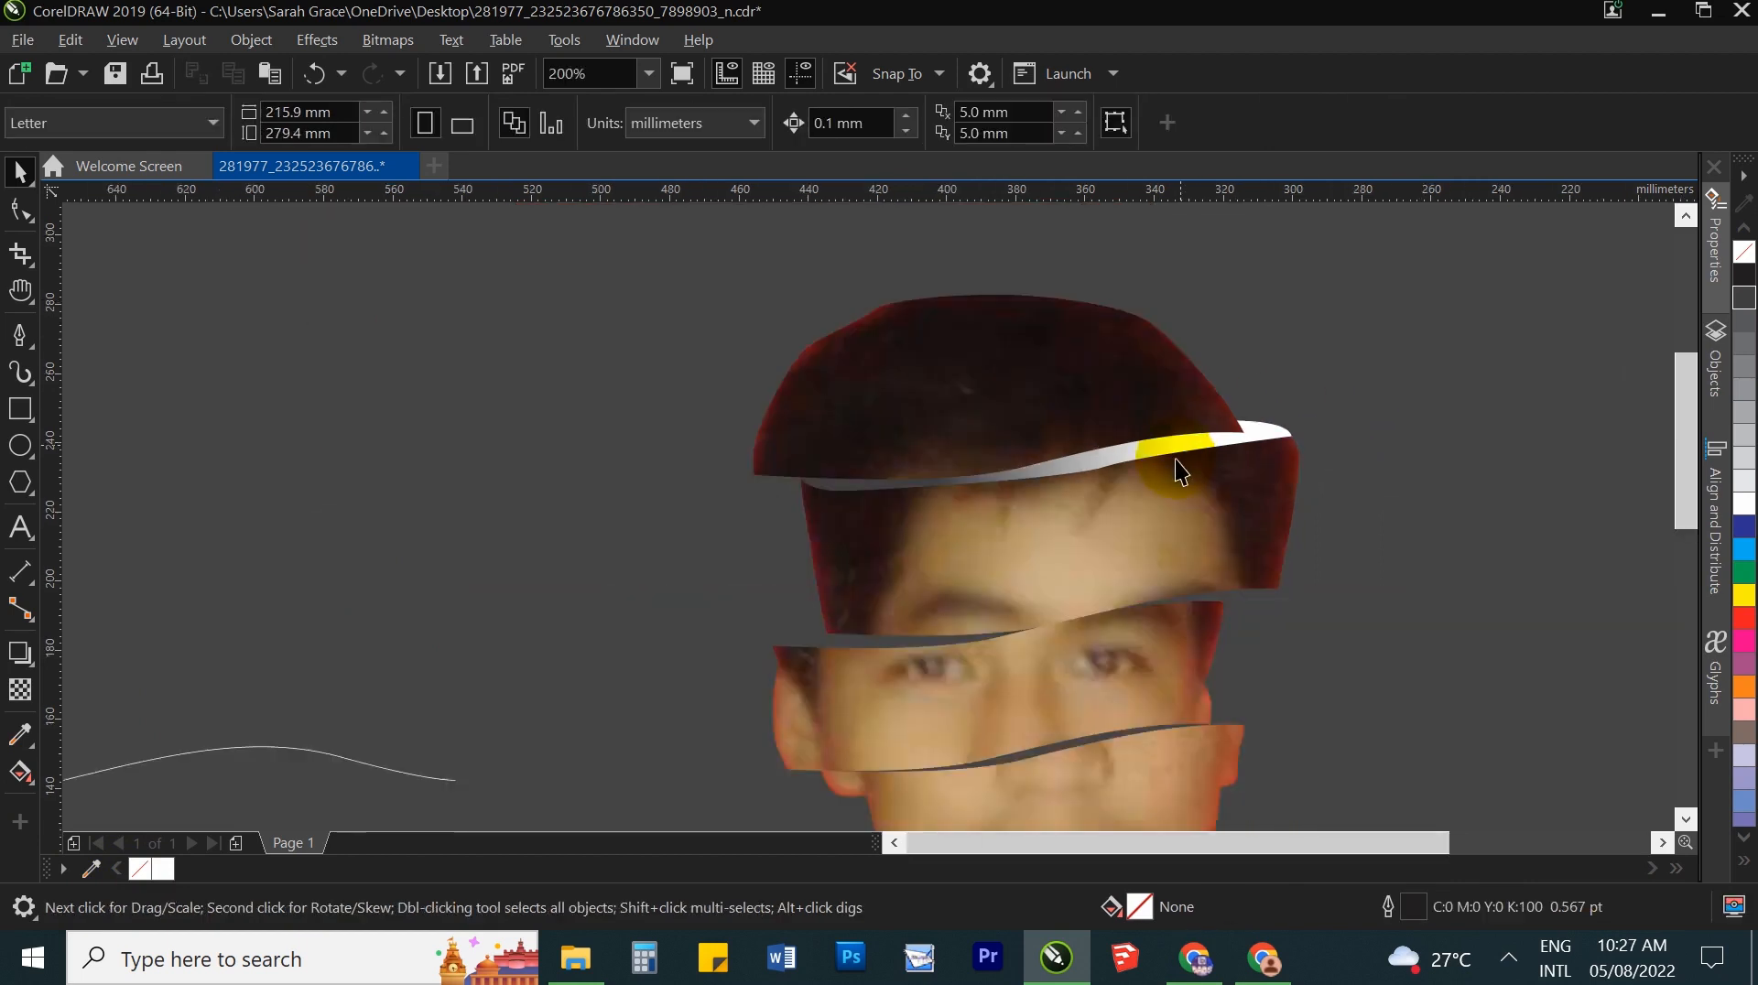
Step: Recolour the shape's fountain fill from black to orange and extend its orange end to the right tip
{"action": "left_click", "coordinate": [1125, 455]}
{"action": "key", "text": "g"}
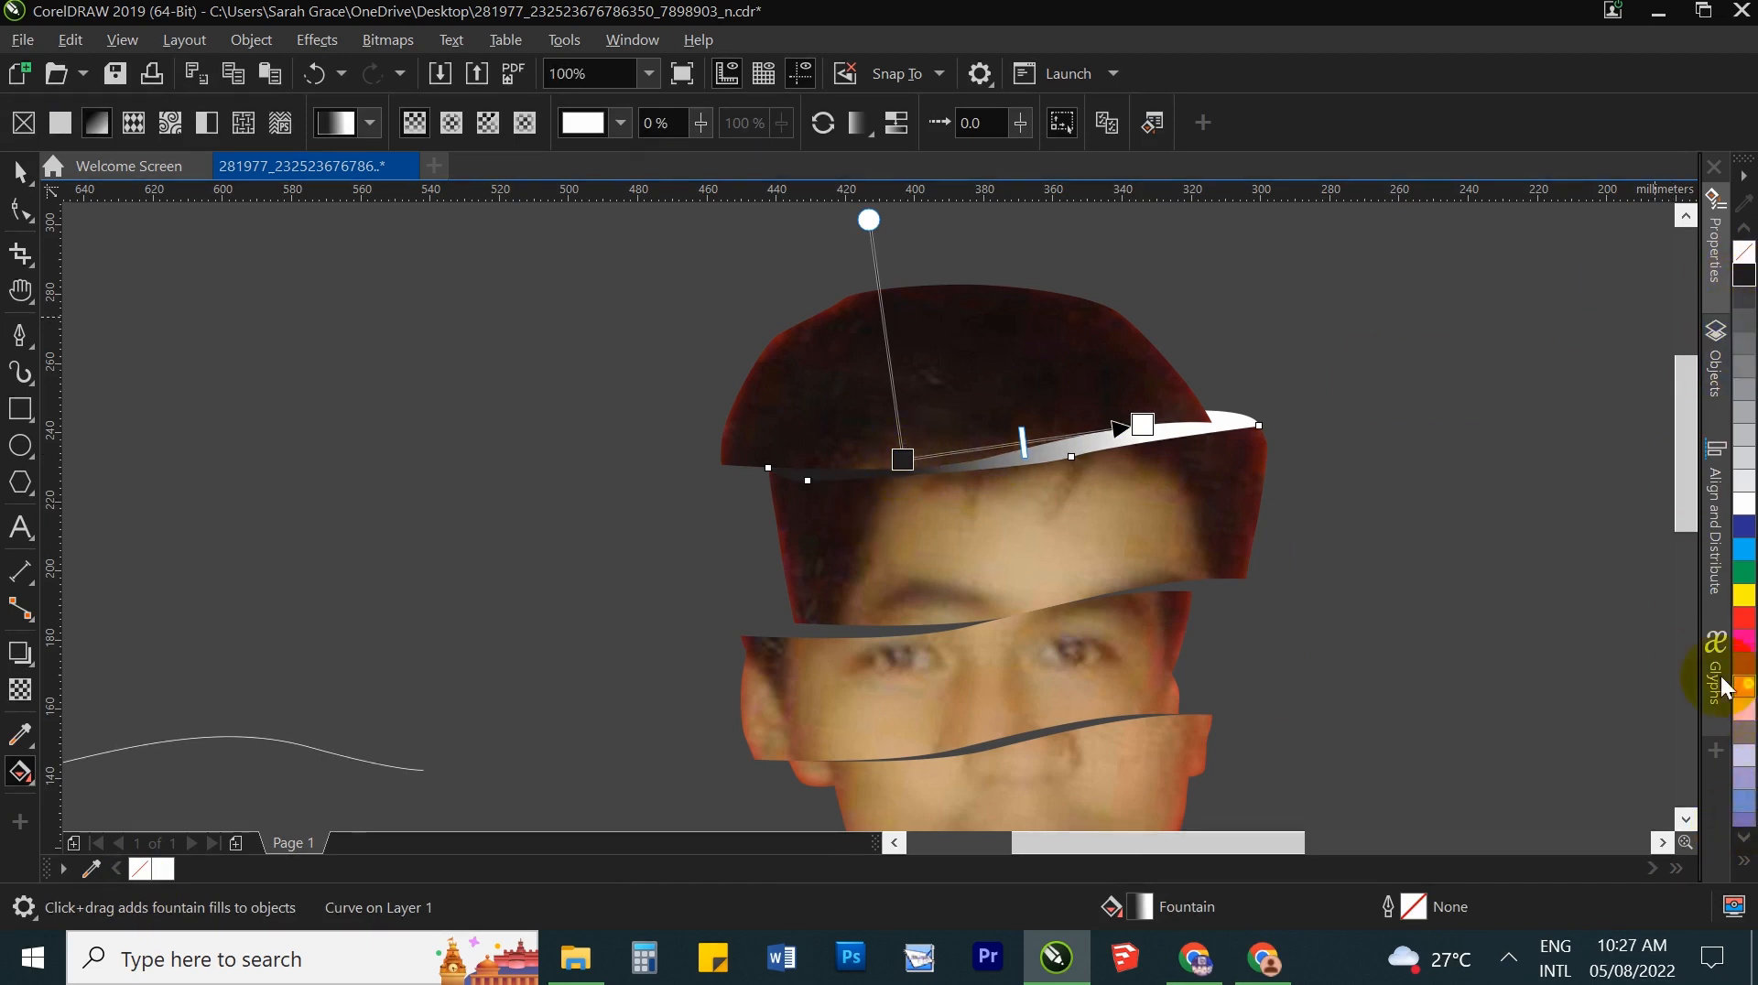
{"action": "left_click_drag", "start_coordinate": [1156, 430], "coordinate": [1148, 420]}
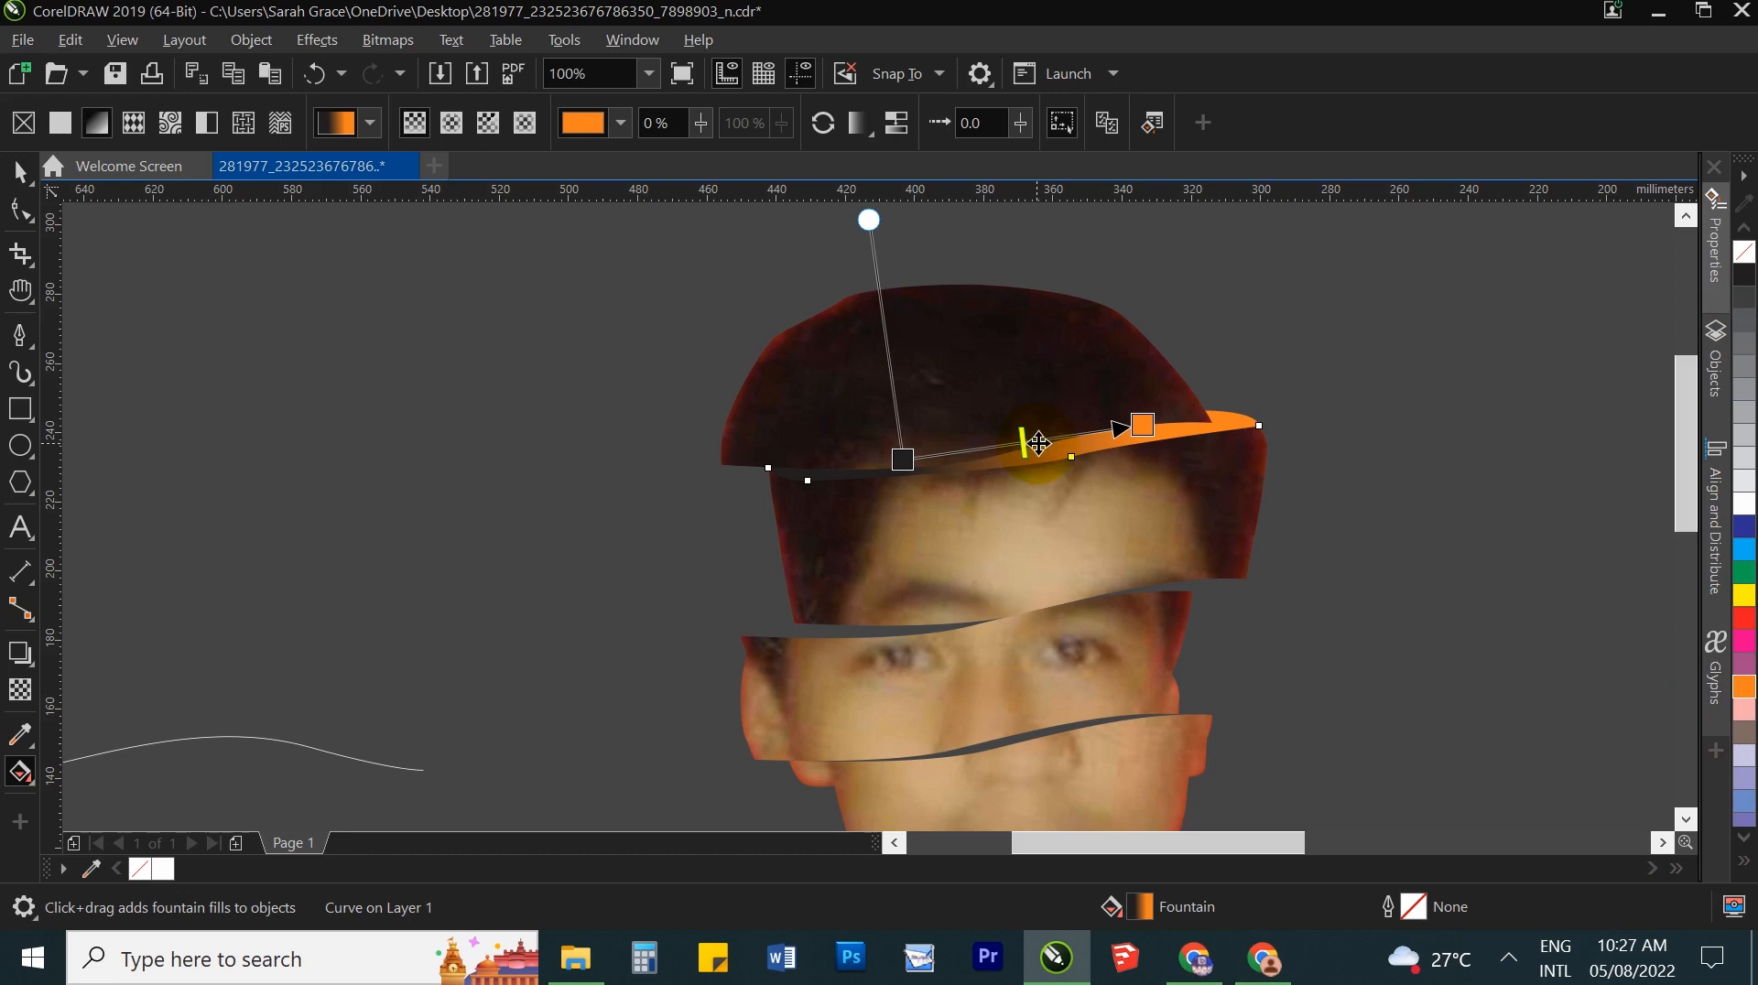
{"action": "left_click_drag", "start_coordinate": [1143, 425], "coordinate": [1254, 407]}
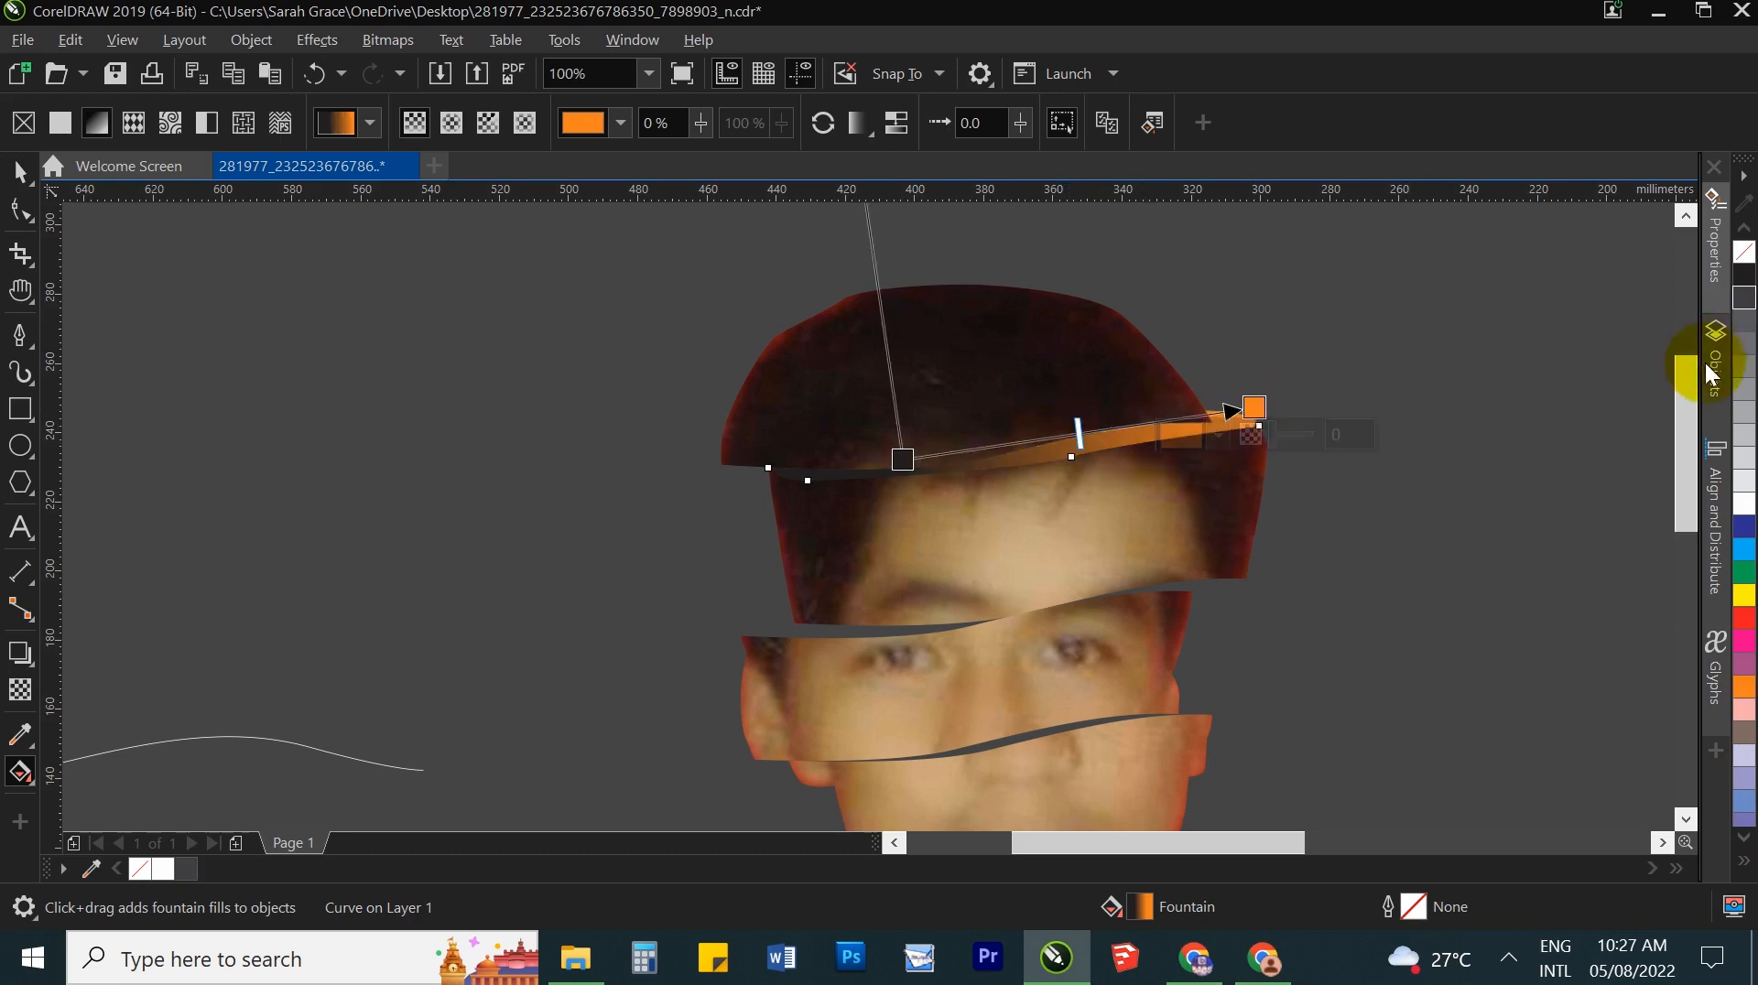
Step: Stretch the fountain fill from the shape's left end to its right tip and add a dark grey colour stop at 68%
{"action": "left_click", "coordinate": [1063, 437]}
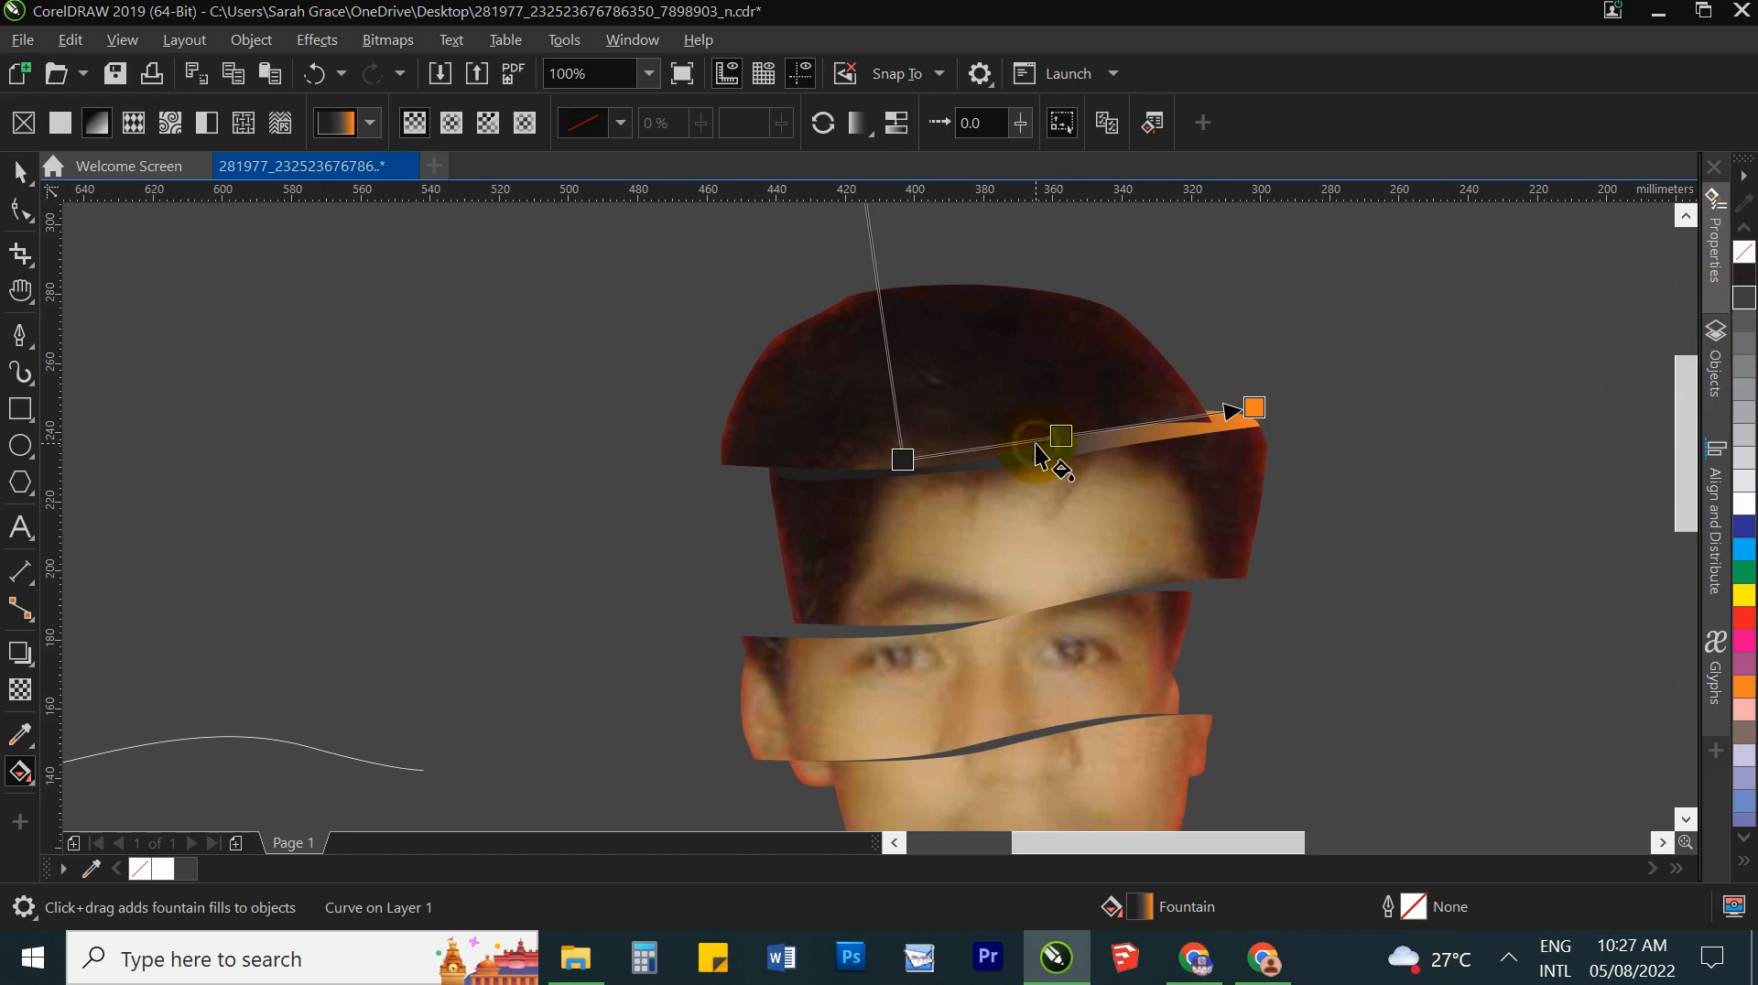
{"action": "left_click", "coordinate": [1038, 455]}
{"action": "left_click", "coordinate": [1043, 446]}
{"action": "mouse_move", "coordinate": [1034, 441]}
{"action": "left_mouse_down"}
{"action": "mouse_move", "coordinate": [930, 458]}
{"action": "mouse_move", "coordinate": [1058, 434]}
{"action": "mouse_move", "coordinate": [1032, 434]}
{"action": "left_mouse_up"}
{"action": "scroll", "coordinate": [1003, 462], "scroll_direction": "up", "scroll_amount": 1}
{"action": "left_click_drag", "start_coordinate": [1309, 384], "coordinate": [1511, 382]}
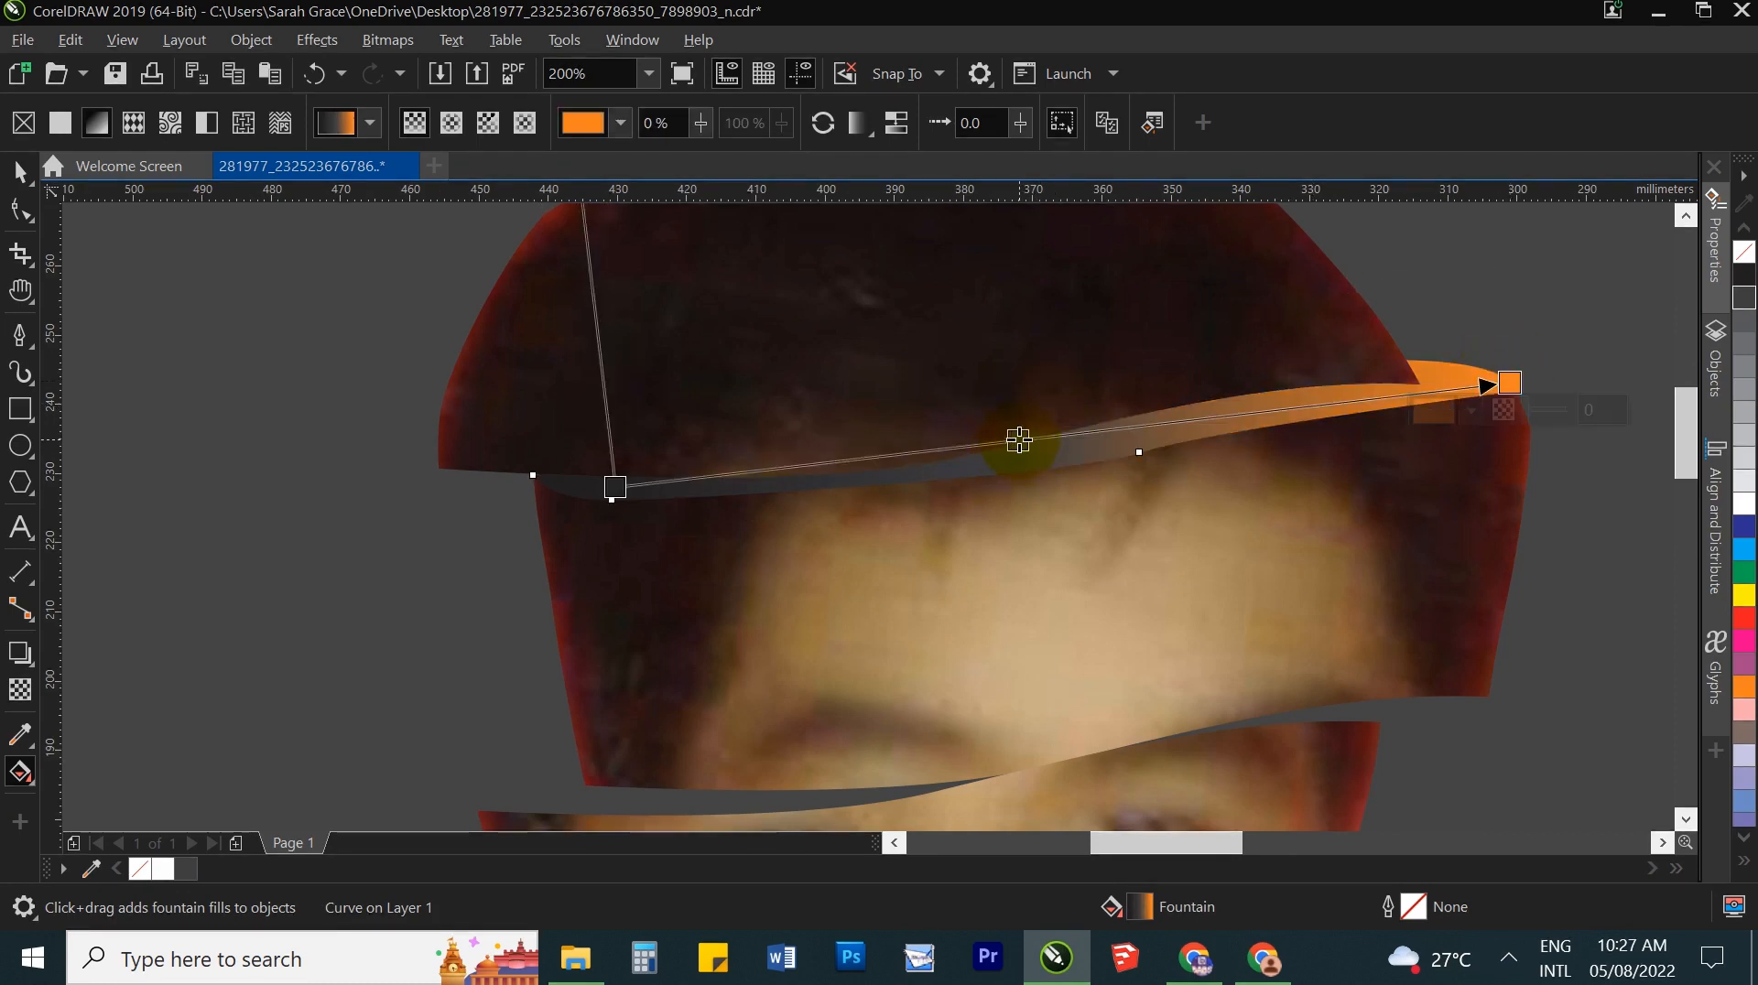
{"action": "double_click", "coordinate": [1228, 428]}
{"action": "key", "text": "space"}
{"action": "left_click", "coordinate": [1427, 288]}
{"action": "scroll", "coordinate": [1398, 348], "scroll_direction": "down", "scroll_amount": 2}
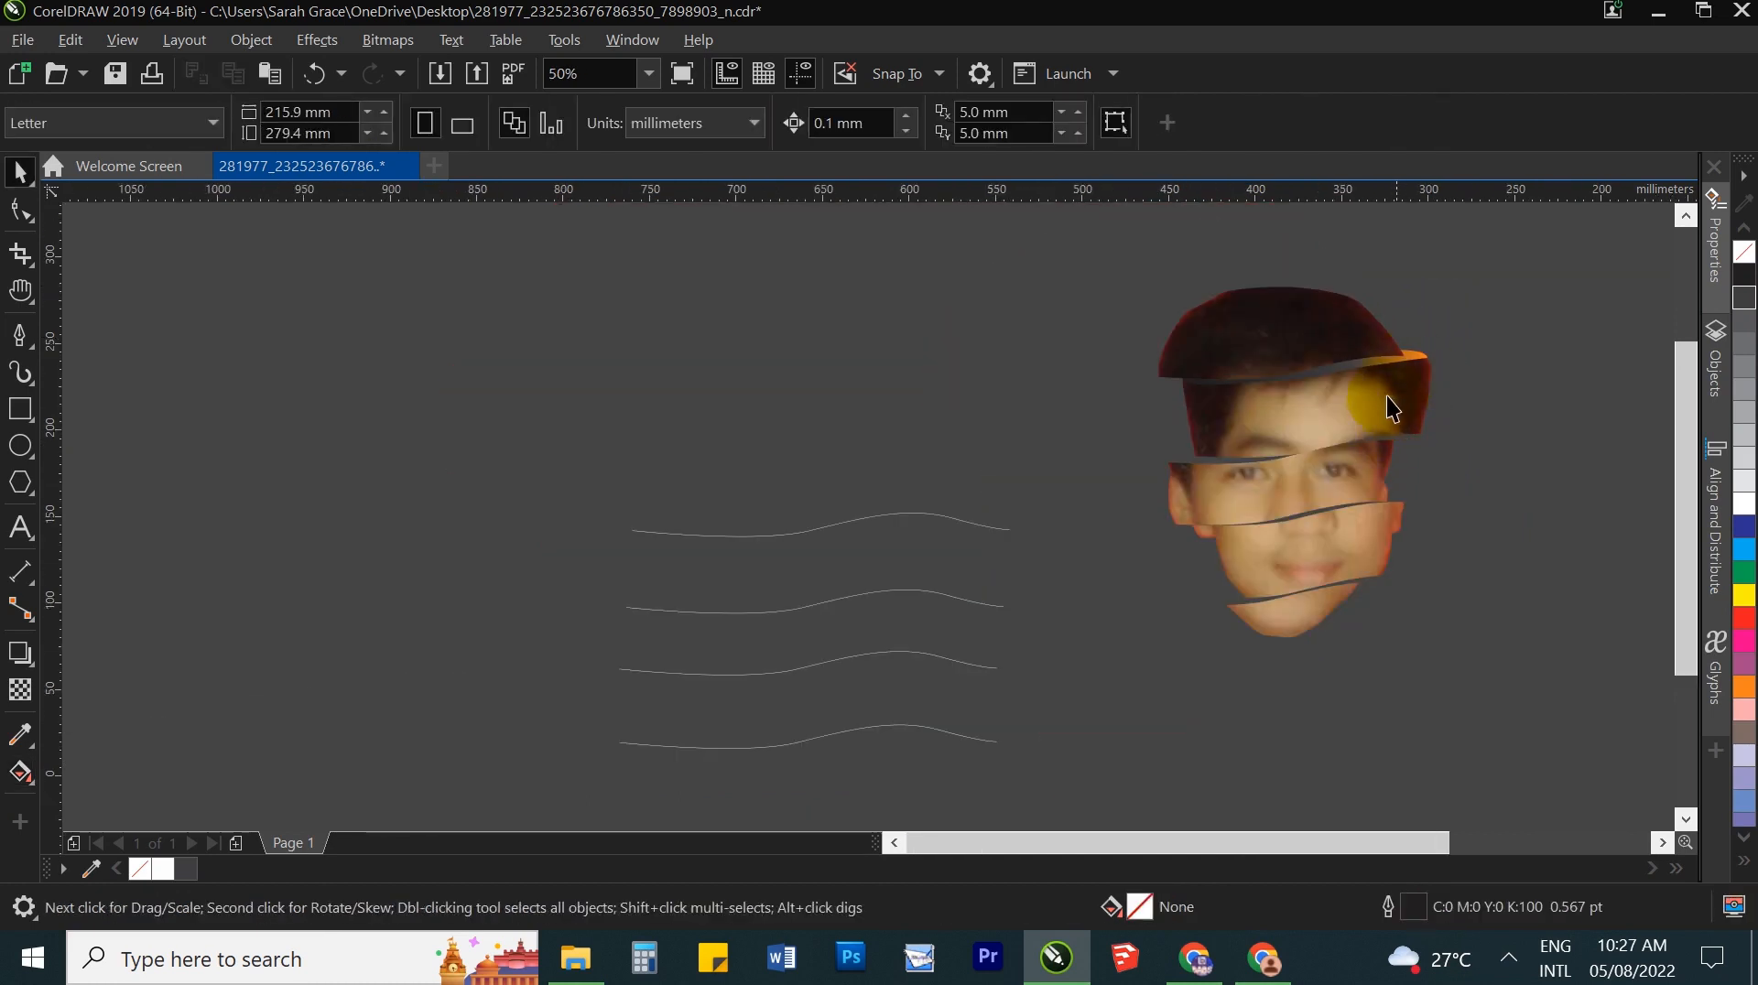
Step: Replace the orange end colour of the gap shape's fountain fill with black
{"action": "key", "text": "h"}
{"action": "left_click_drag", "start_coordinate": [1353, 443], "coordinate": [1142, 371]}
{"action": "scroll", "coordinate": [1141, 371], "scroll_direction": "up", "scroll_amount": 1}
{"action": "left_click_drag", "start_coordinate": [1146, 471], "coordinate": [1065, 438]}
{"action": "key", "text": "space"}
{"action": "left_click", "coordinate": [1086, 341]}
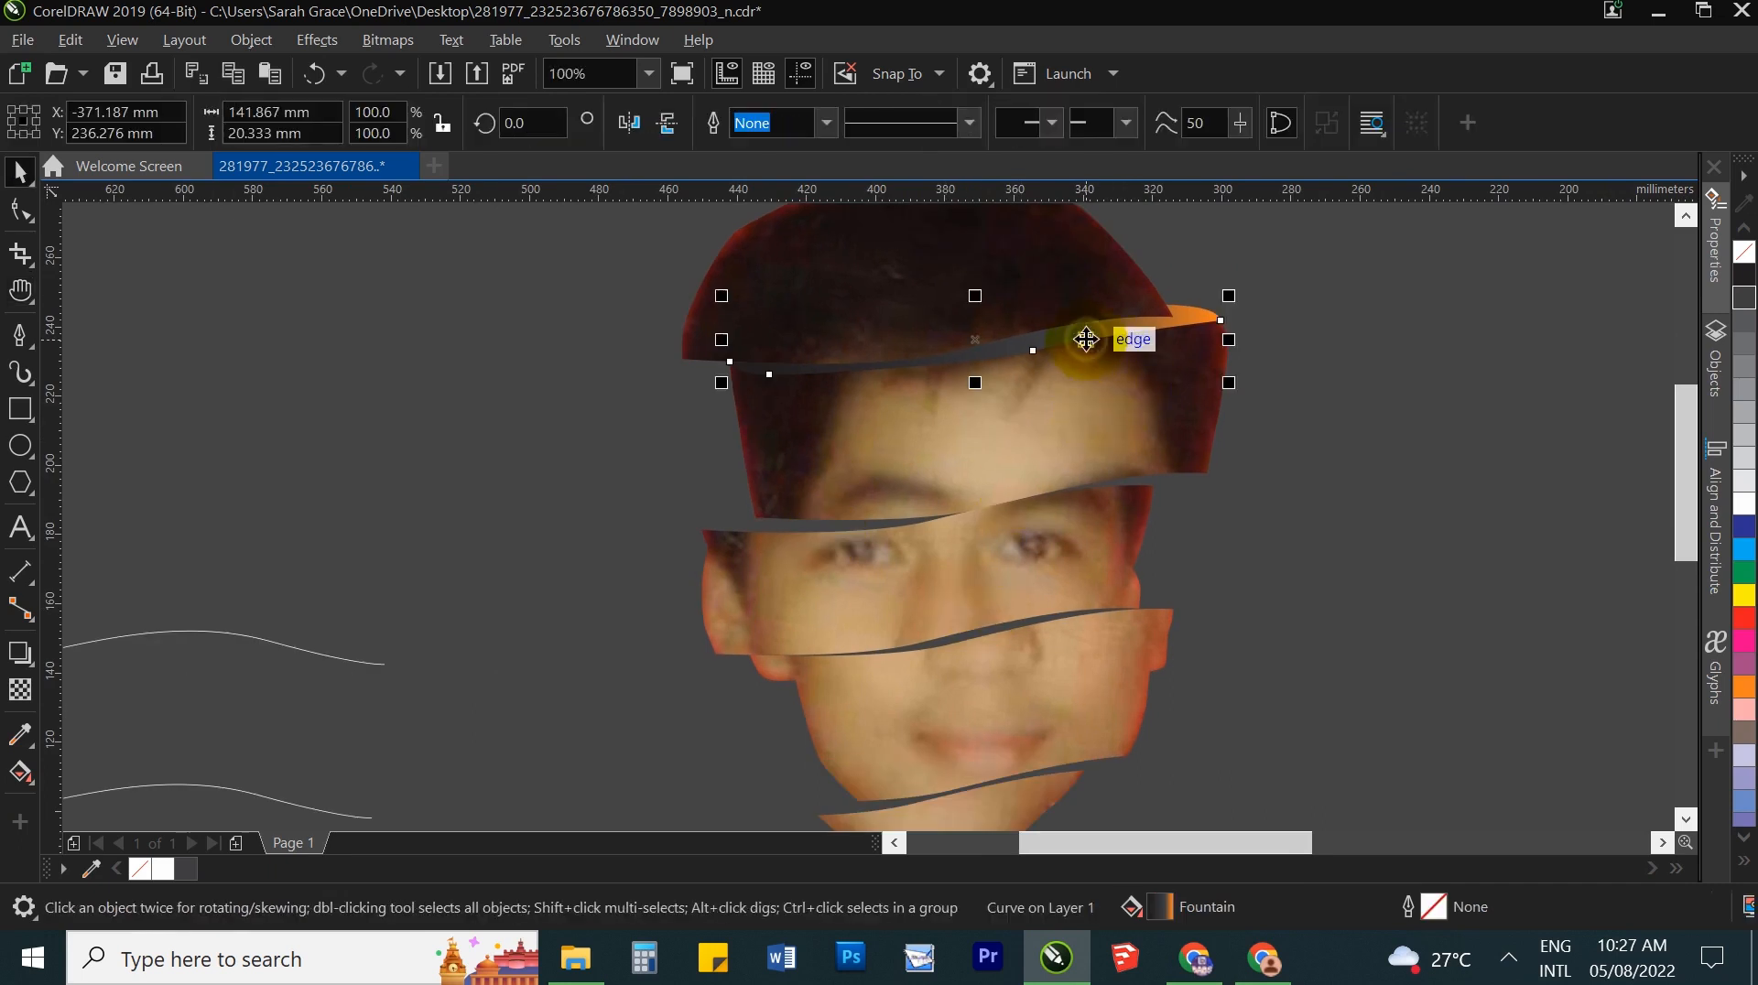
{"action": "key", "text": "g"}
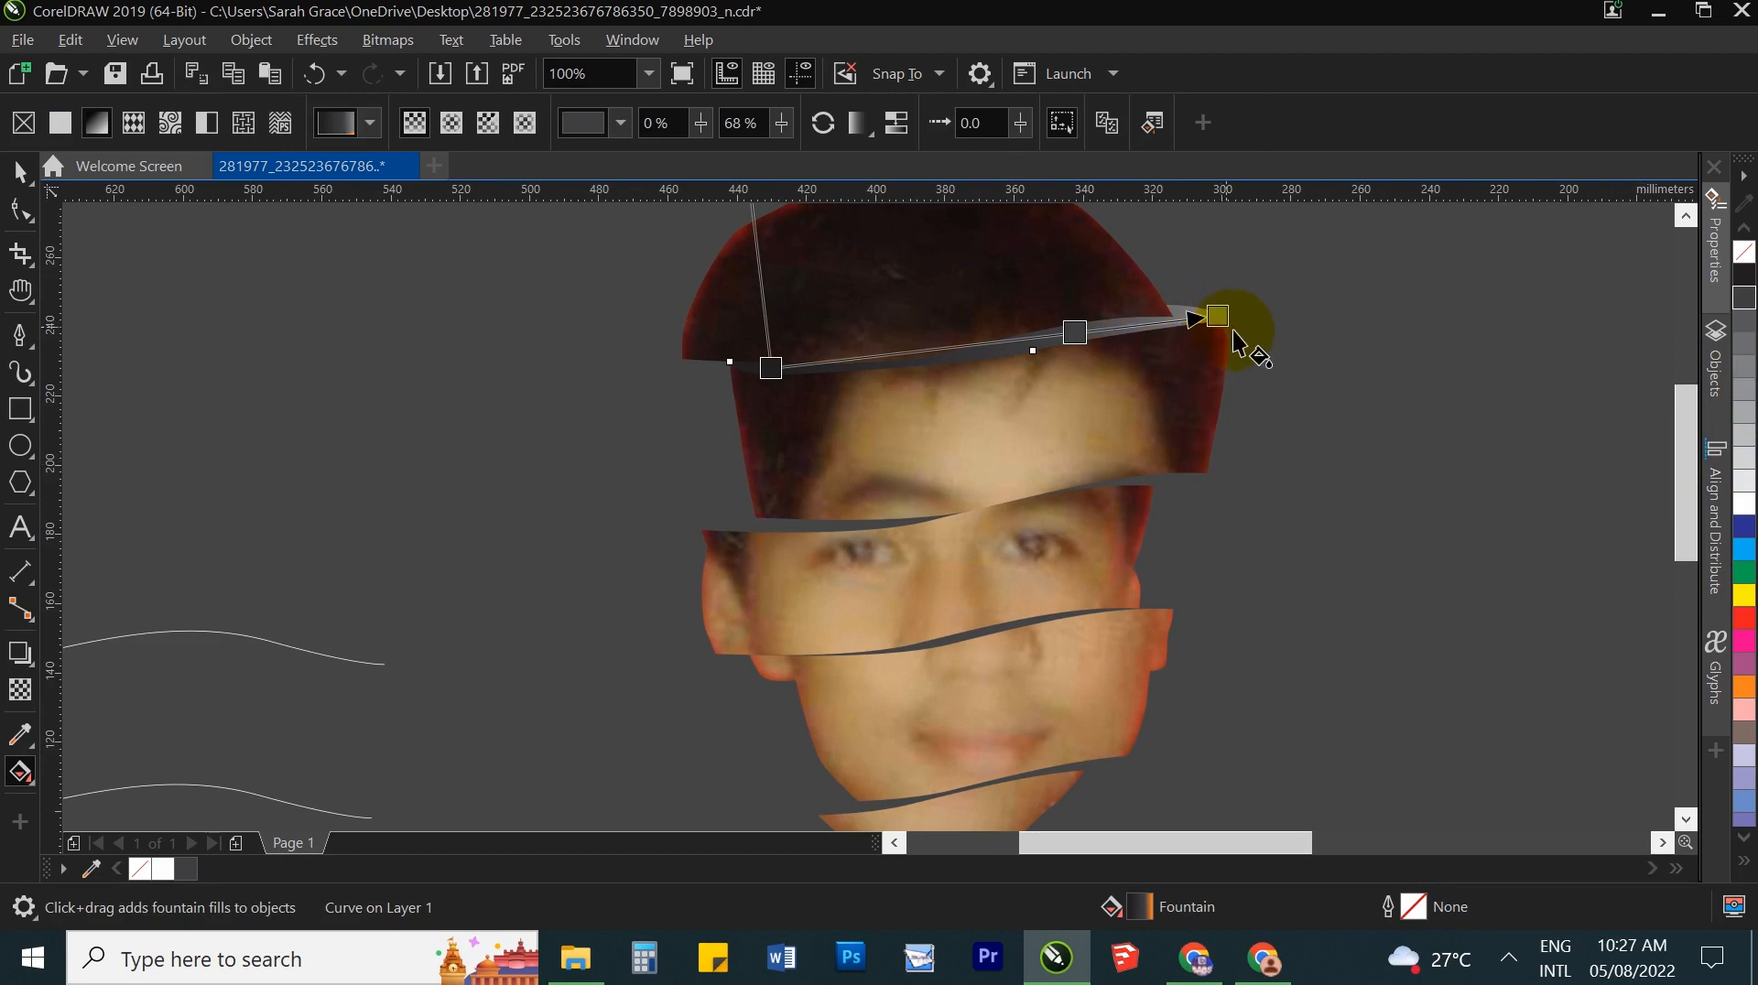
{"action": "left_click_drag", "start_coordinate": [1280, 326], "coordinate": [1217, 317]}
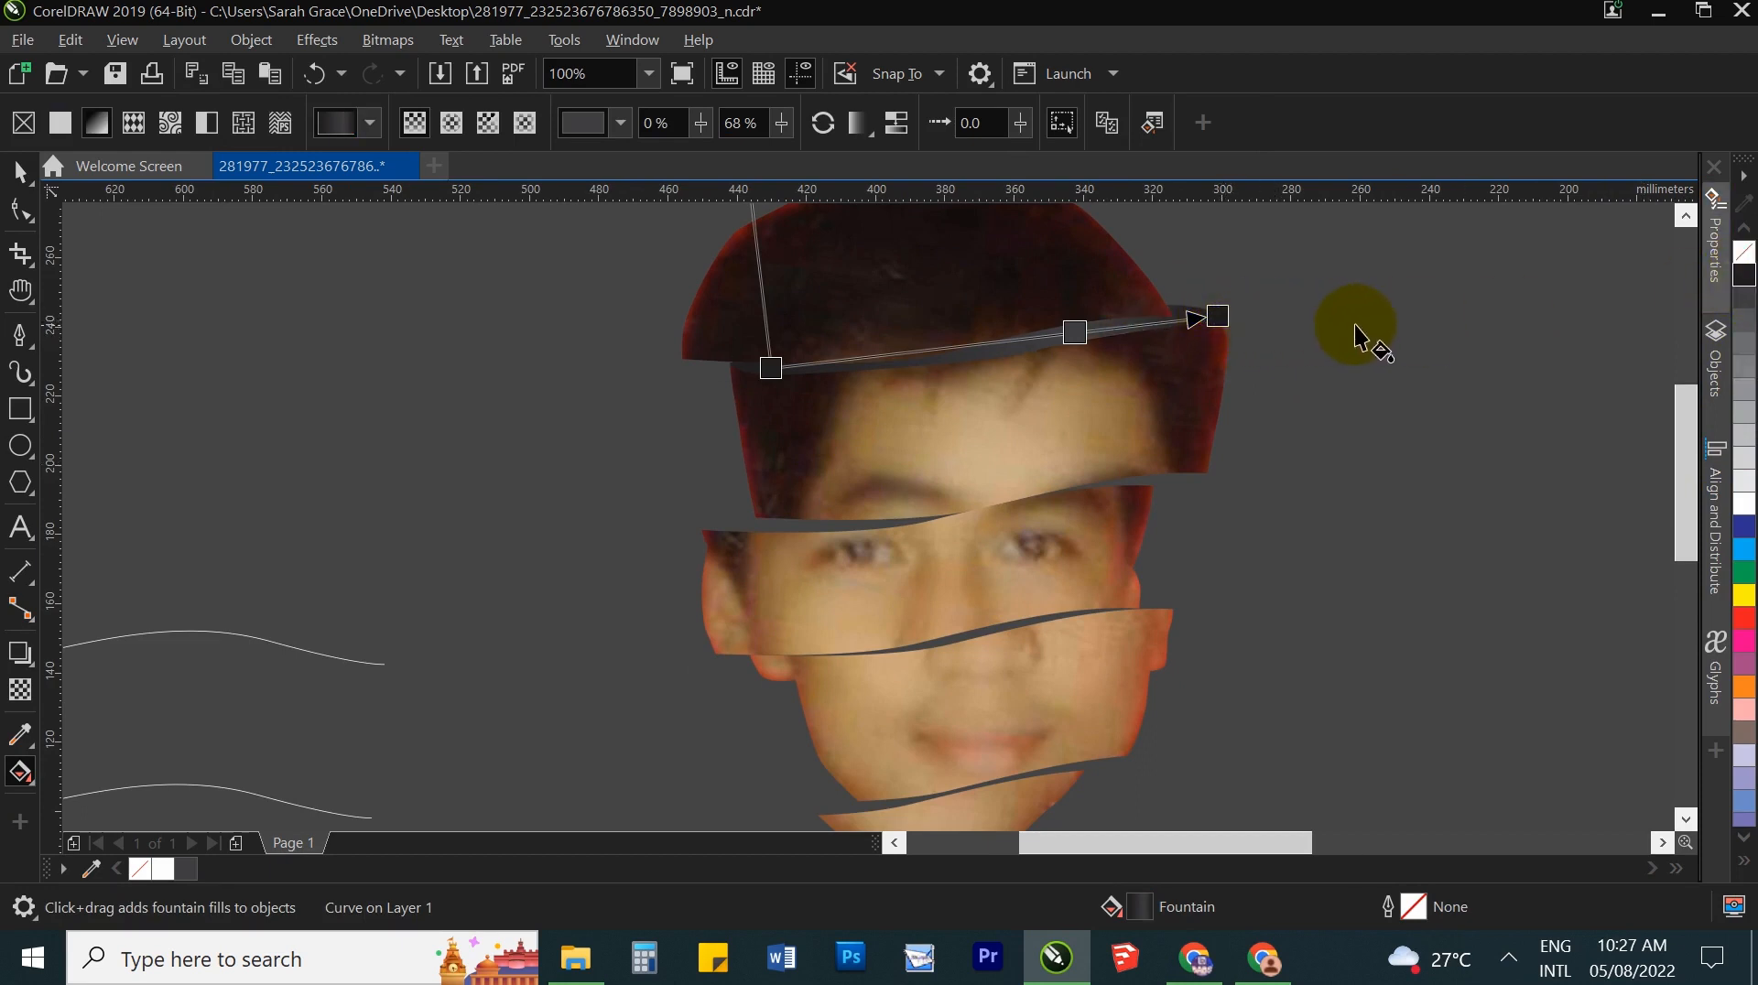
{"action": "key", "text": "space"}
Step: Copy the gradient gap shape down to the gap between the forehead and eye slices and send the copy to the back of the page
{"action": "left_click", "coordinate": [1110, 335]}
{"action": "left_click", "coordinate": [1101, 327]}
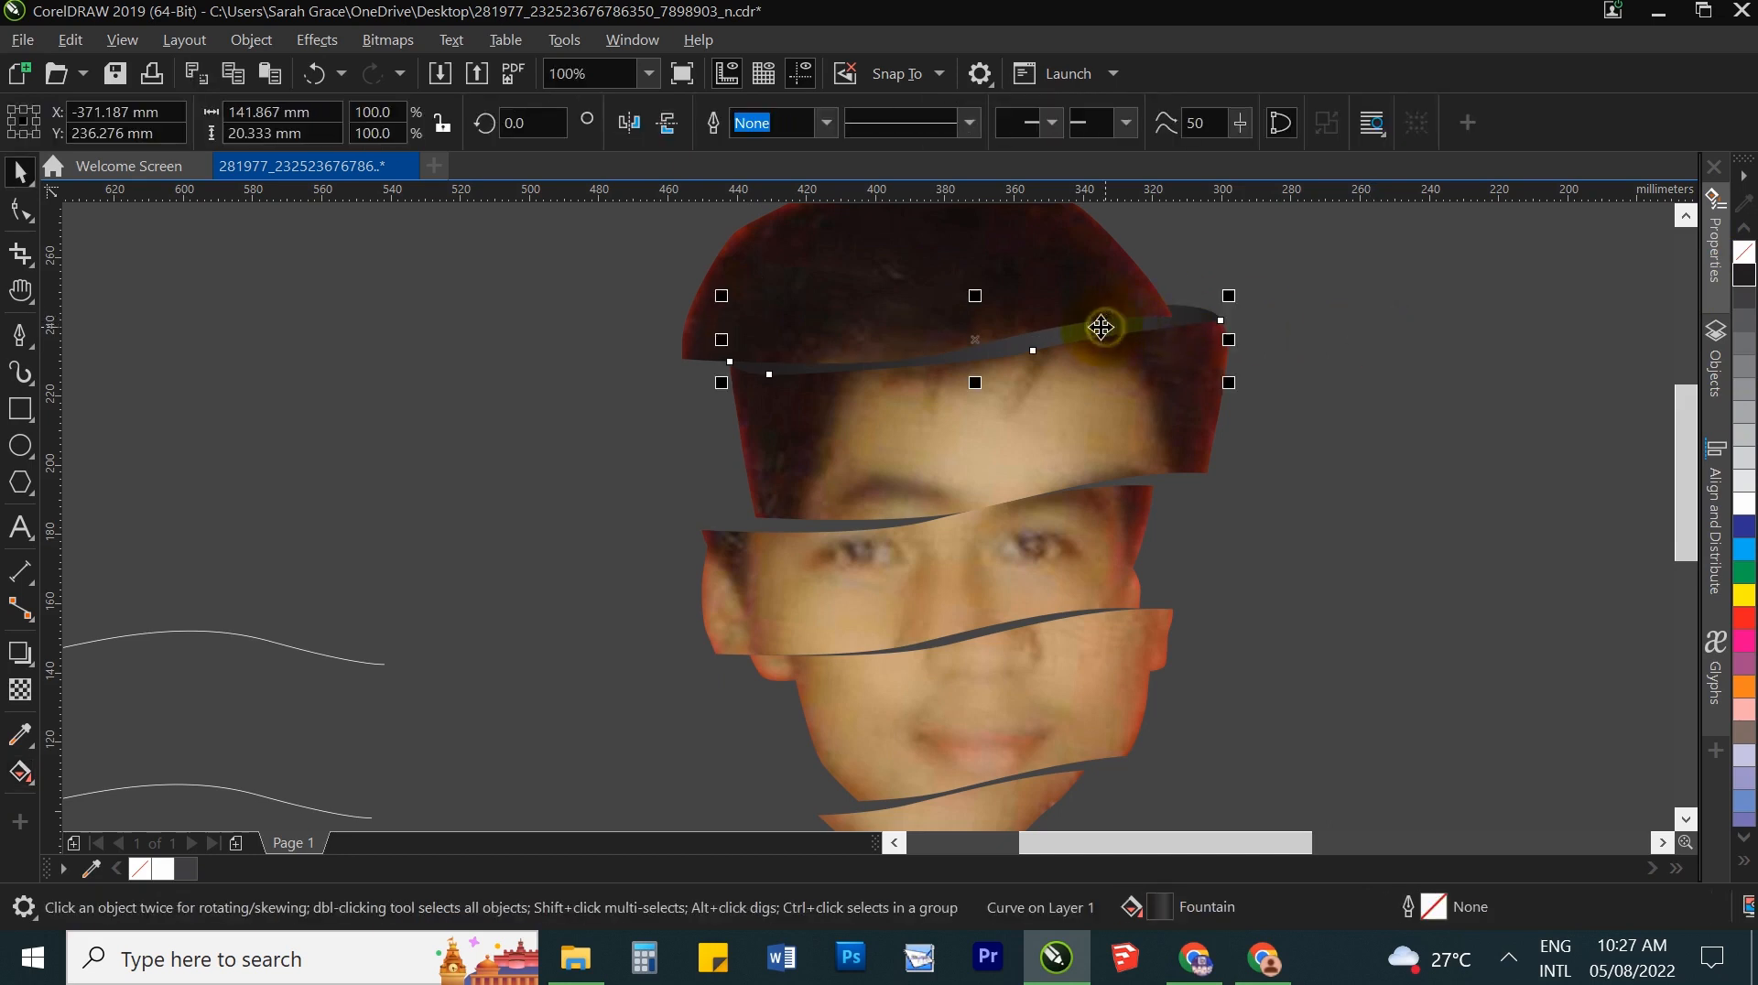
{"action": "left_click_drag", "start_coordinate": [1184, 301], "coordinate": [1155, 471]}
{"action": "scroll", "coordinate": [1032, 475], "scroll_direction": "up", "scroll_amount": 2}
{"action": "right_click", "coordinate": [1053, 491]}
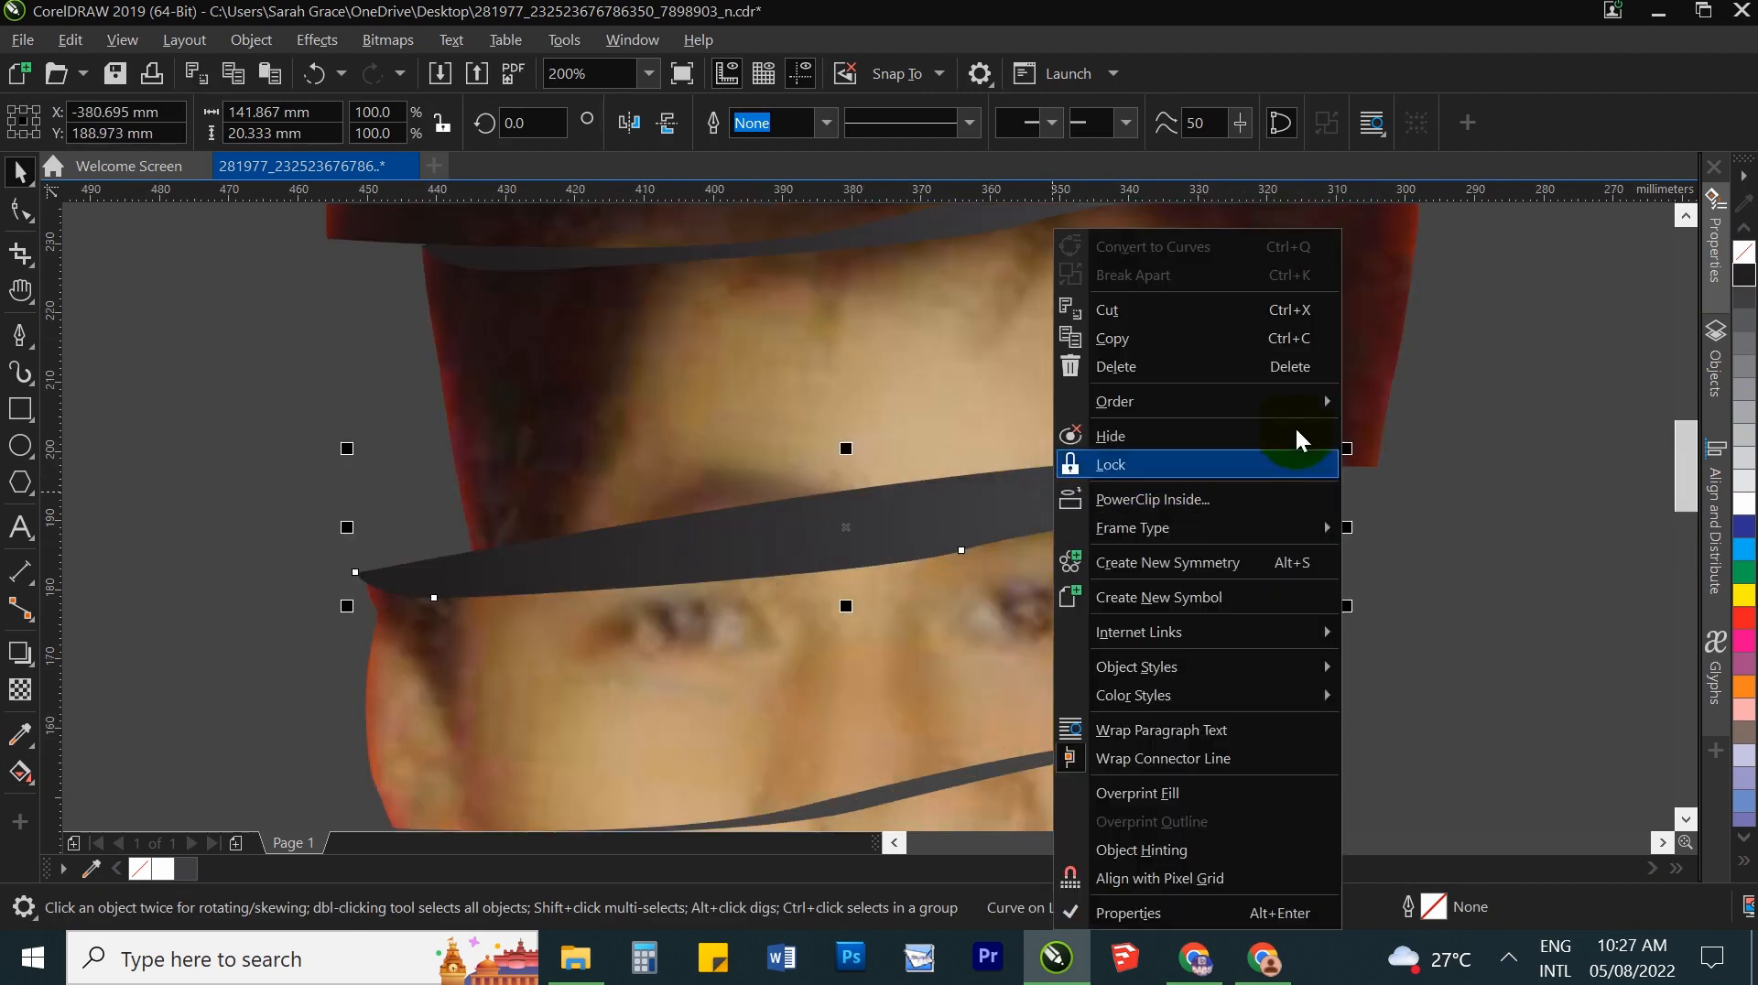
{"action": "mouse_move", "coordinate": [1283, 401]}
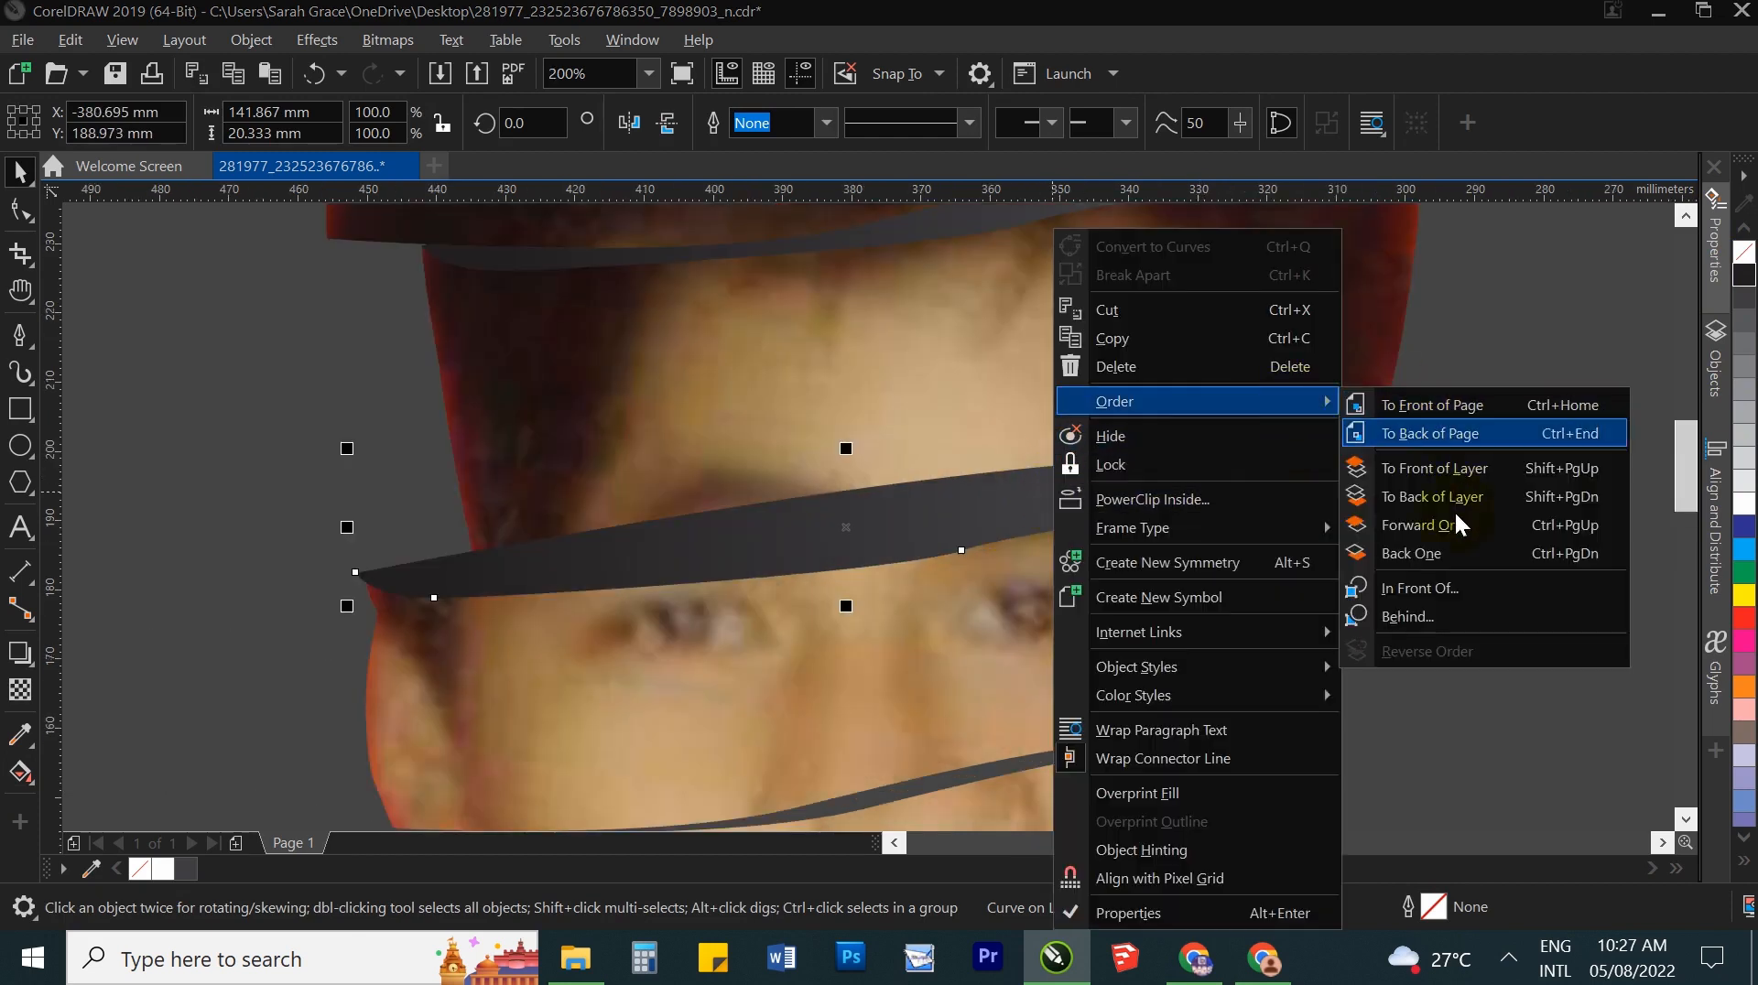
{"action": "left_click", "coordinate": [1458, 432]}
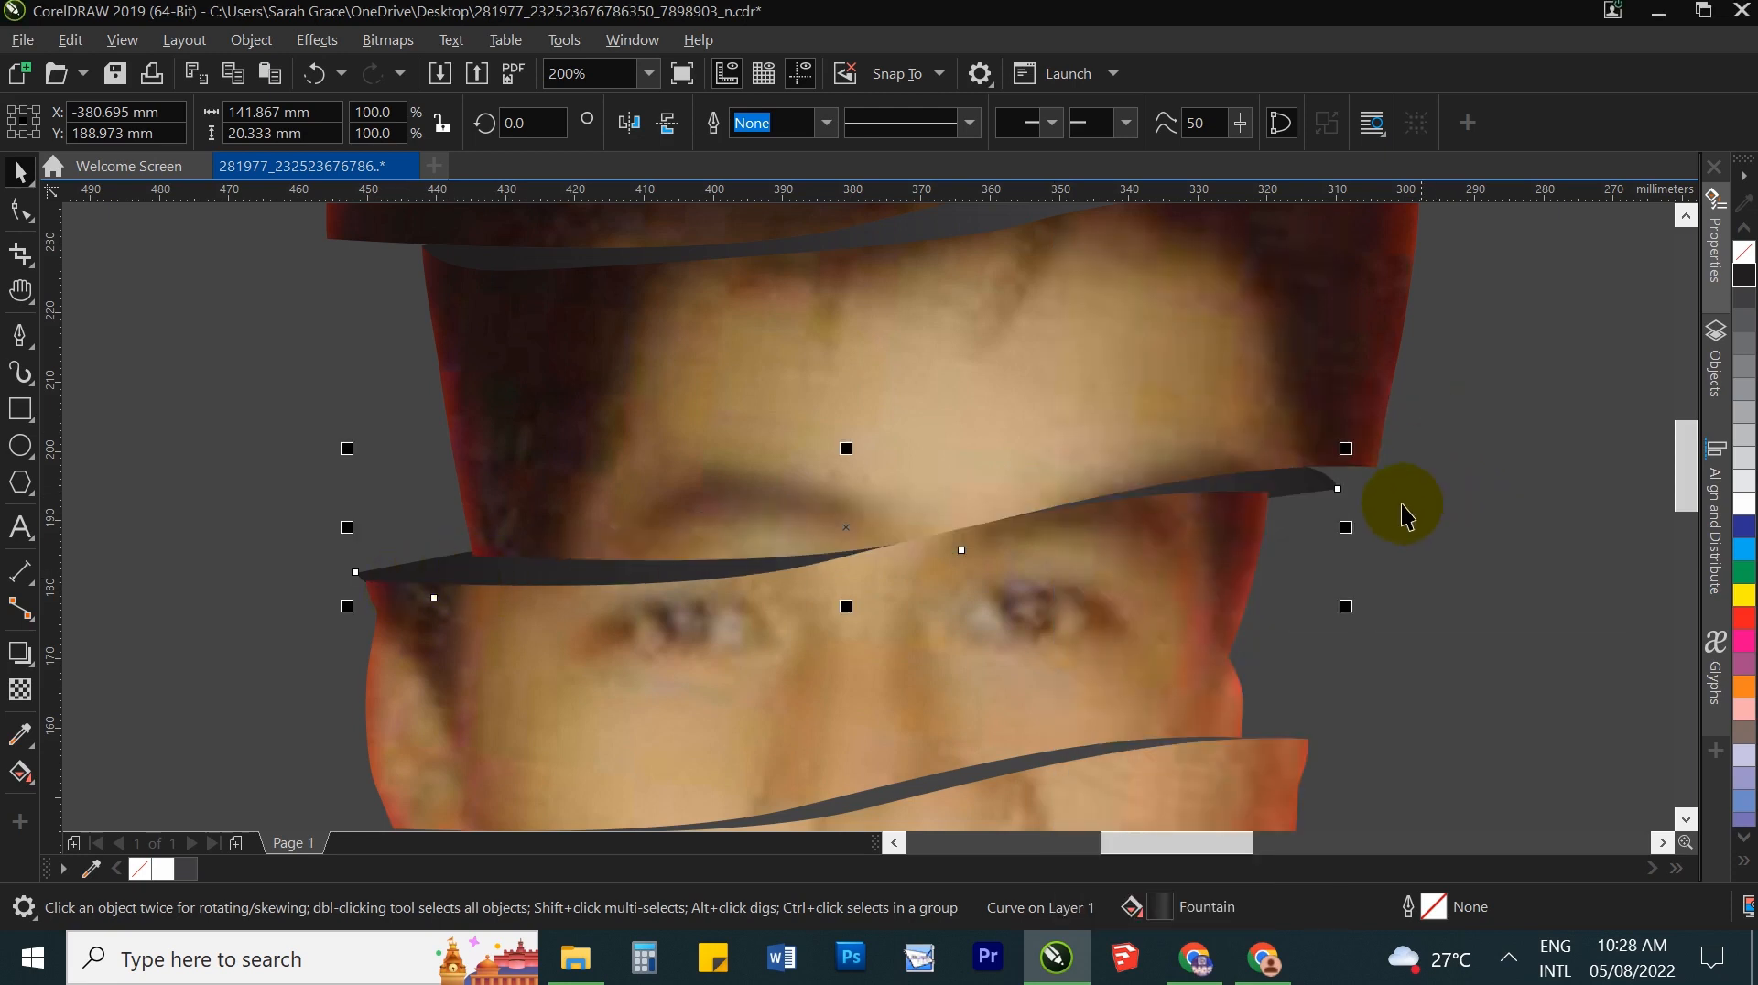
Step: Narrow the copied gap shape from both ends to about 131 mm wide to fit the eye slice
{"action": "mouse_move", "coordinate": [1346, 530]}
{"action": "left_mouse_down"}
{"action": "mouse_move", "coordinate": [1295, 522]}
{"action": "mouse_move", "coordinate": [1314, 525]}
{"action": "left_mouse_up"}
{"action": "left_click", "coordinate": [1357, 529]}
{"action": "scroll", "coordinate": [1062, 509], "scroll_direction": "down", "scroll_amount": 2}
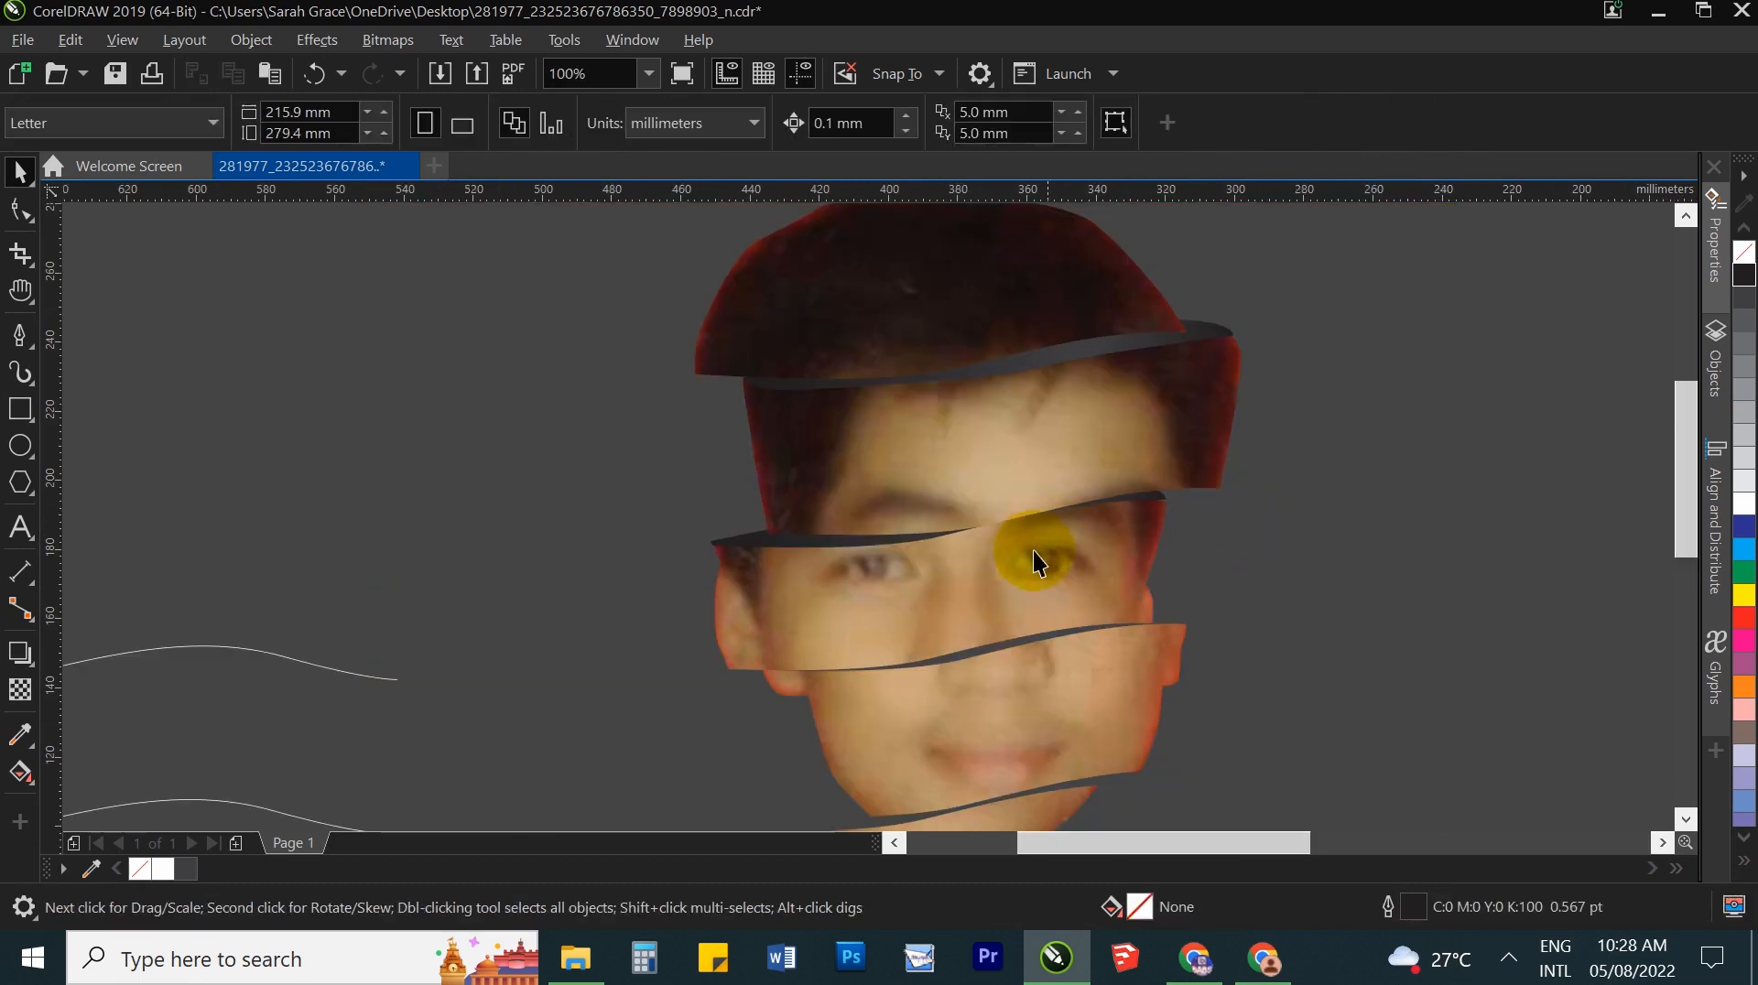
{"action": "left_click", "coordinate": [761, 542]}
{"action": "scroll", "coordinate": [709, 542], "scroll_direction": "up", "scroll_amount": 3}
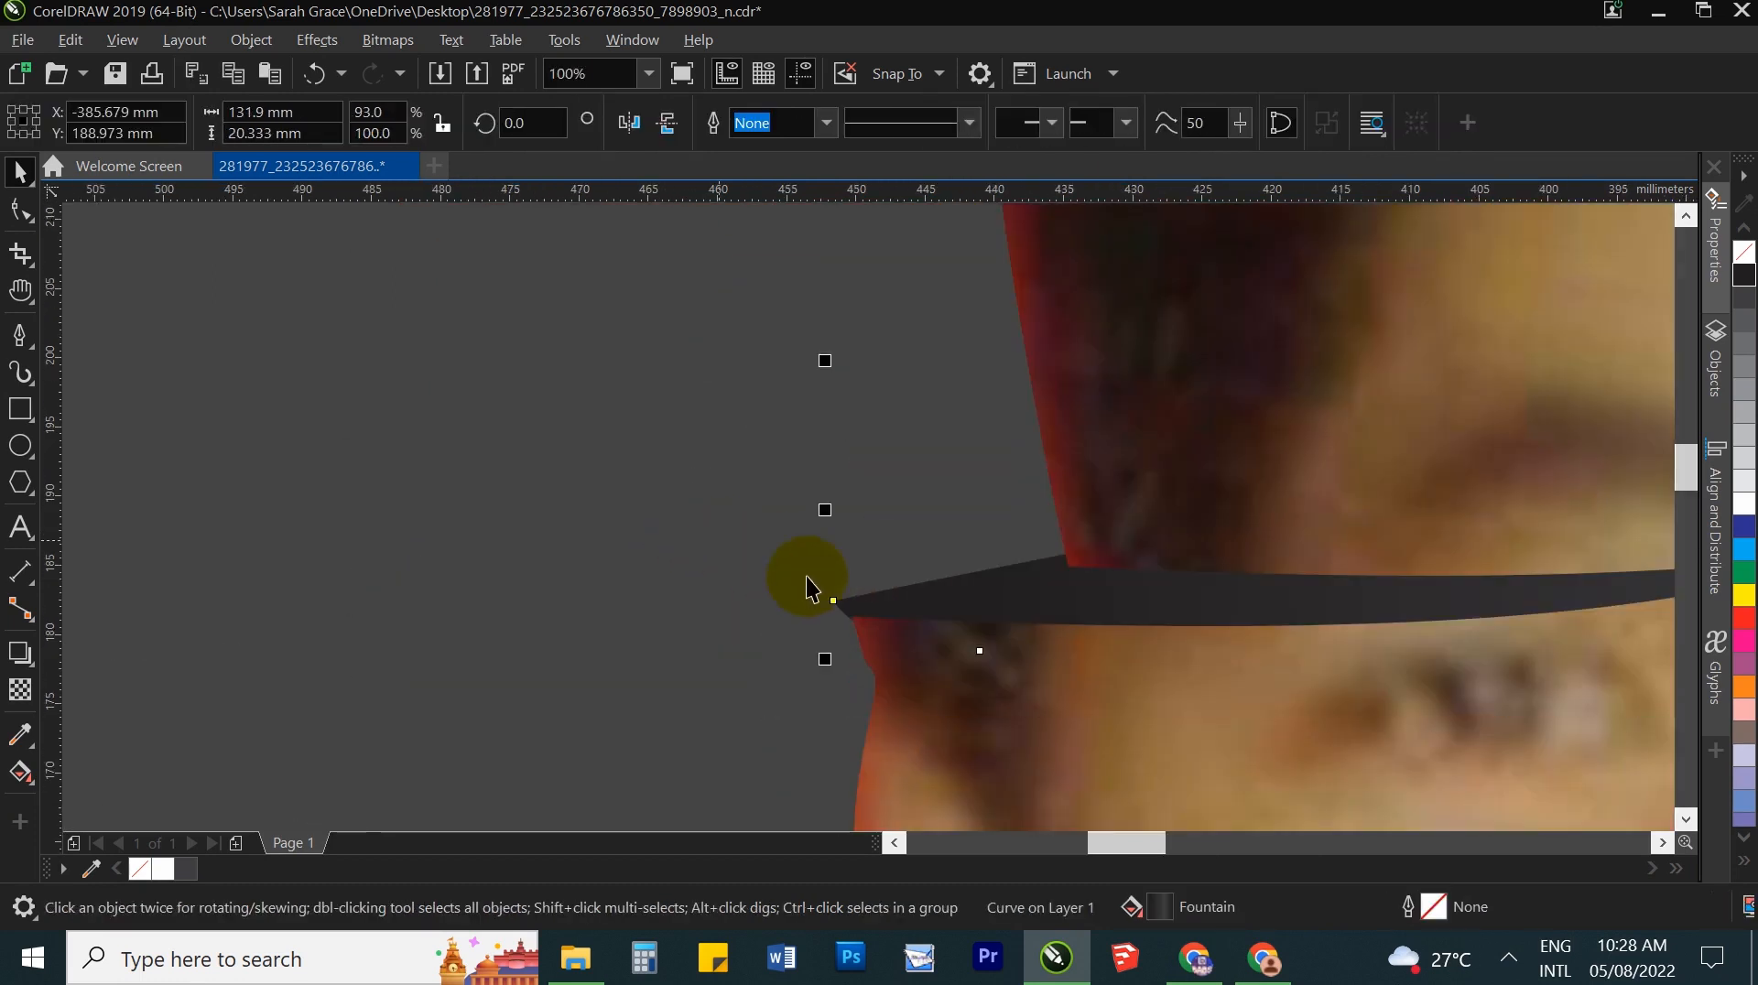
{"action": "scroll", "coordinate": [833, 531], "scroll_direction": "up", "scroll_amount": 1}
{"action": "left_click_drag", "start_coordinate": [817, 456], "coordinate": [843, 457]}
Step: Move the end node at the second gap shape's left tip onto the eye slice's upper-left corner
{"action": "left_click", "coordinate": [14, 217]}
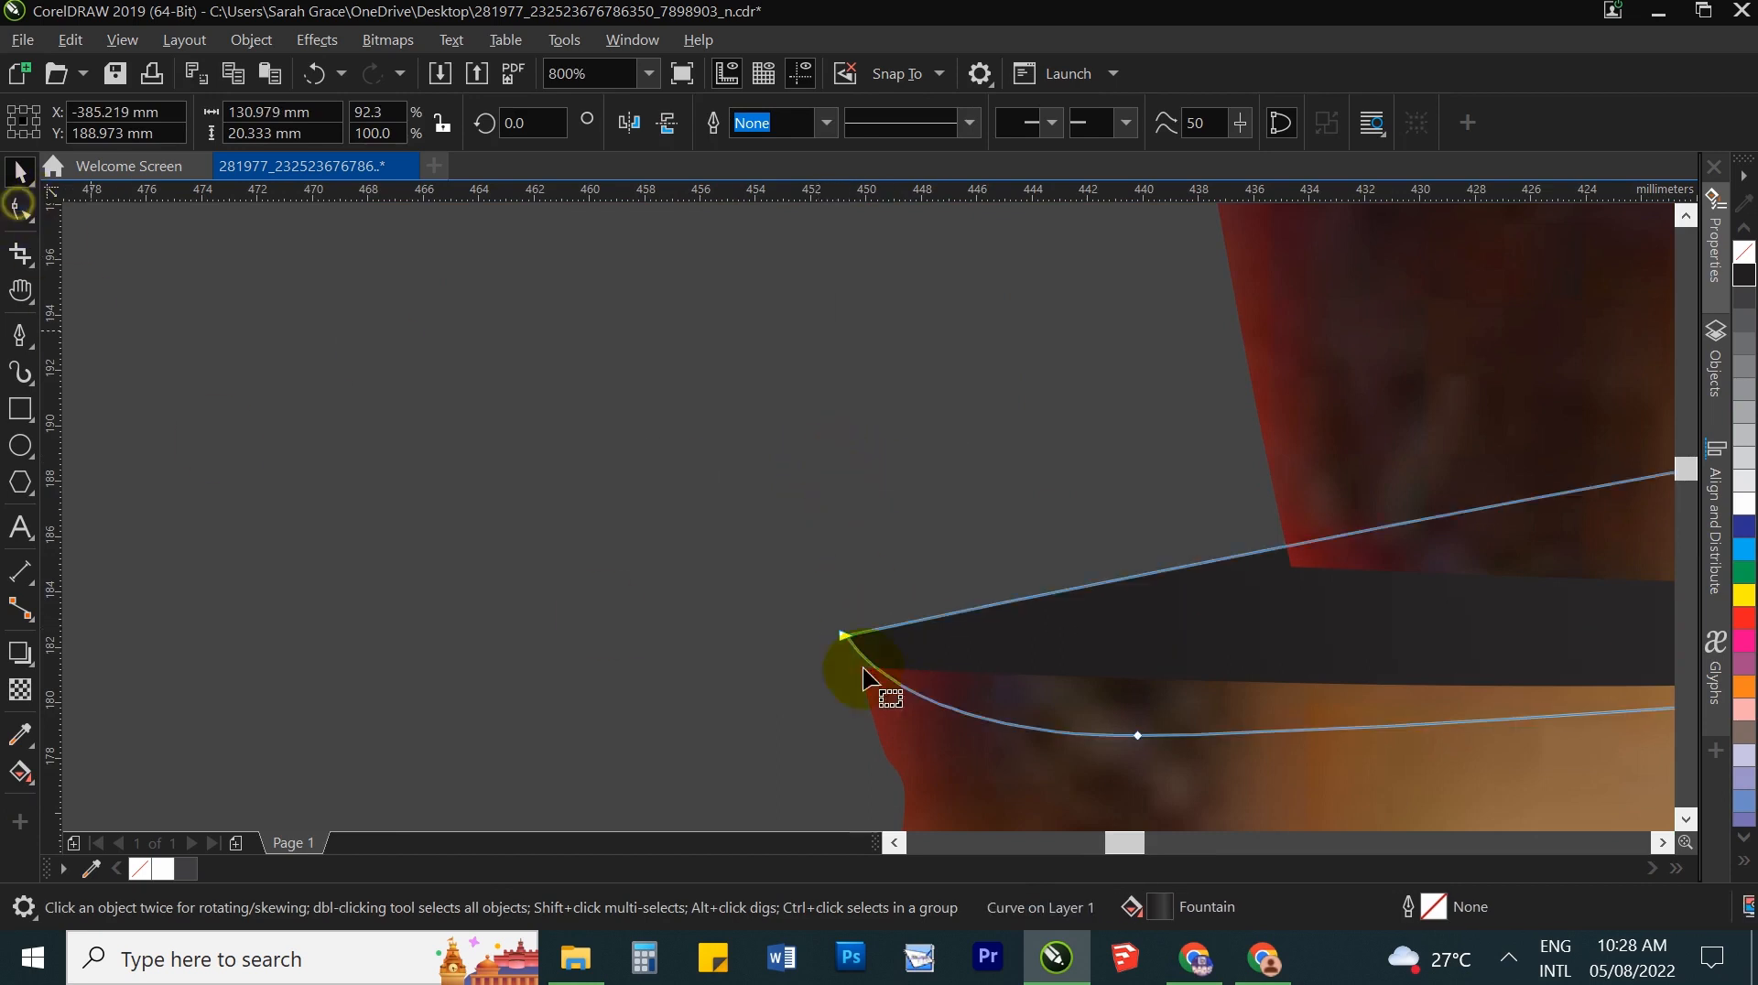
{"action": "left_click_drag", "start_coordinate": [844, 637], "coordinate": [860, 669]}
{"action": "key", "text": "space"}
{"action": "left_click", "coordinate": [826, 550]}
{"action": "scroll", "coordinate": [685, 509], "scroll_direction": "down", "scroll_amount": 2}
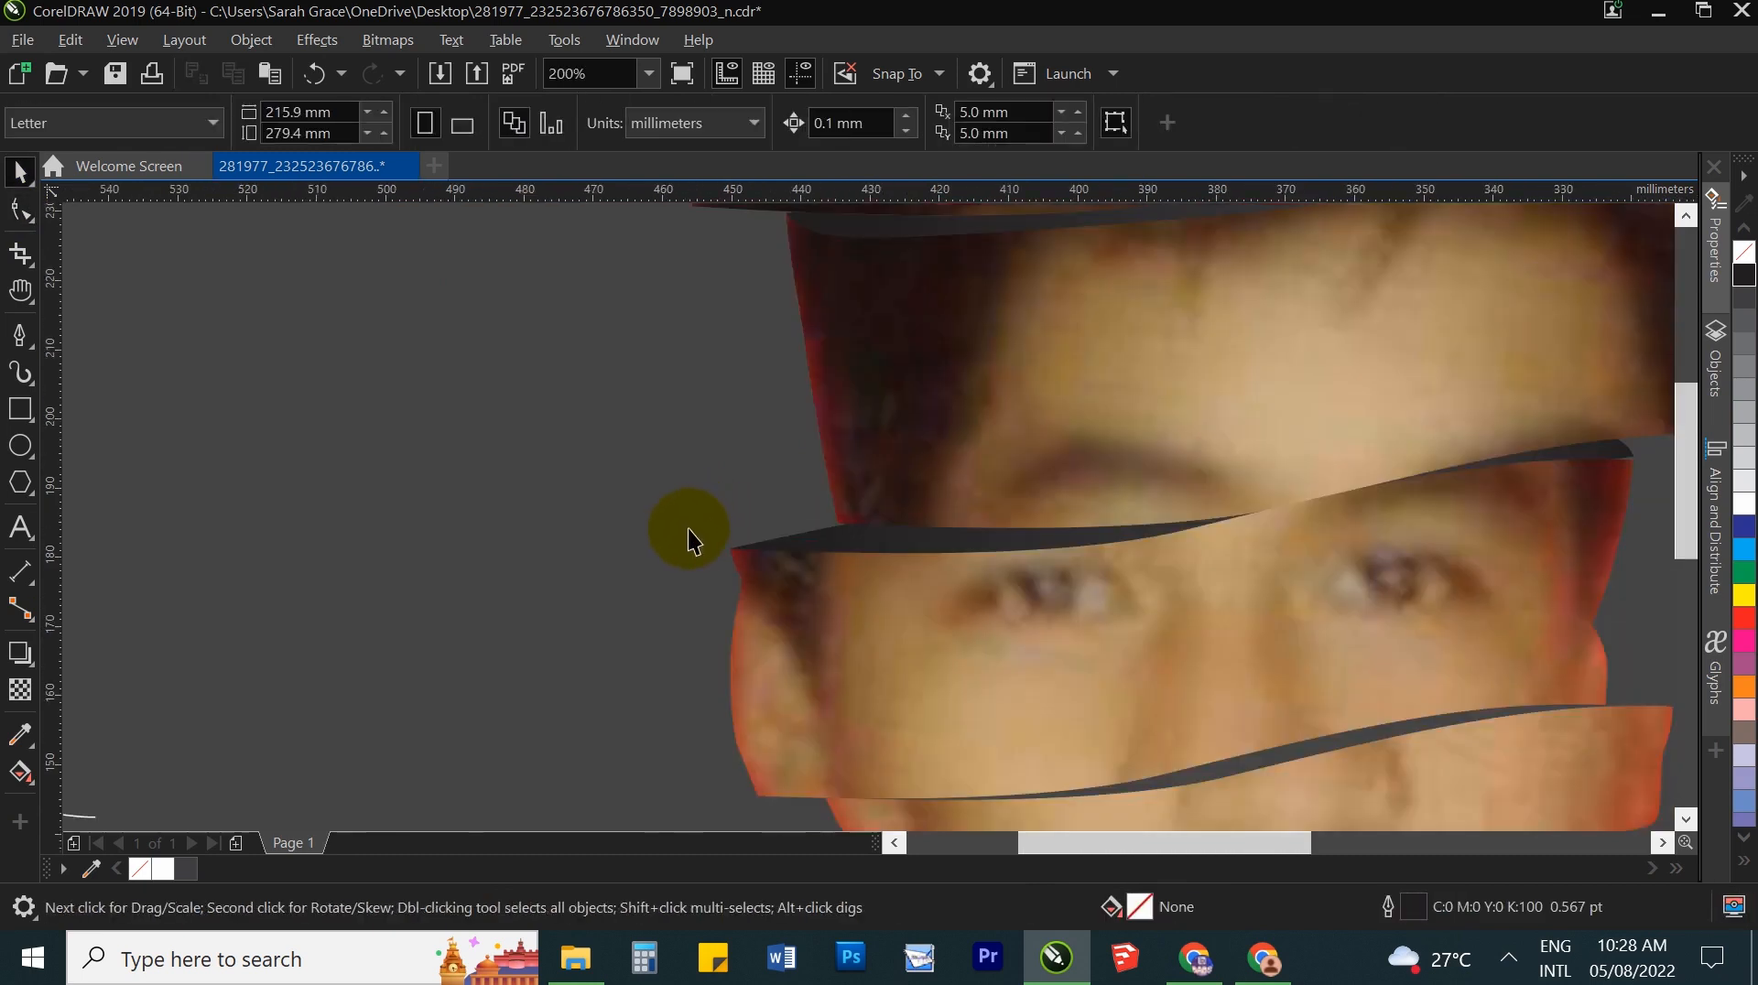
{"action": "scroll", "coordinate": [688, 529], "scroll_direction": "down", "scroll_amount": 2}
{"action": "scroll", "coordinate": [943, 509], "scroll_direction": "up", "scroll_amount": 1}
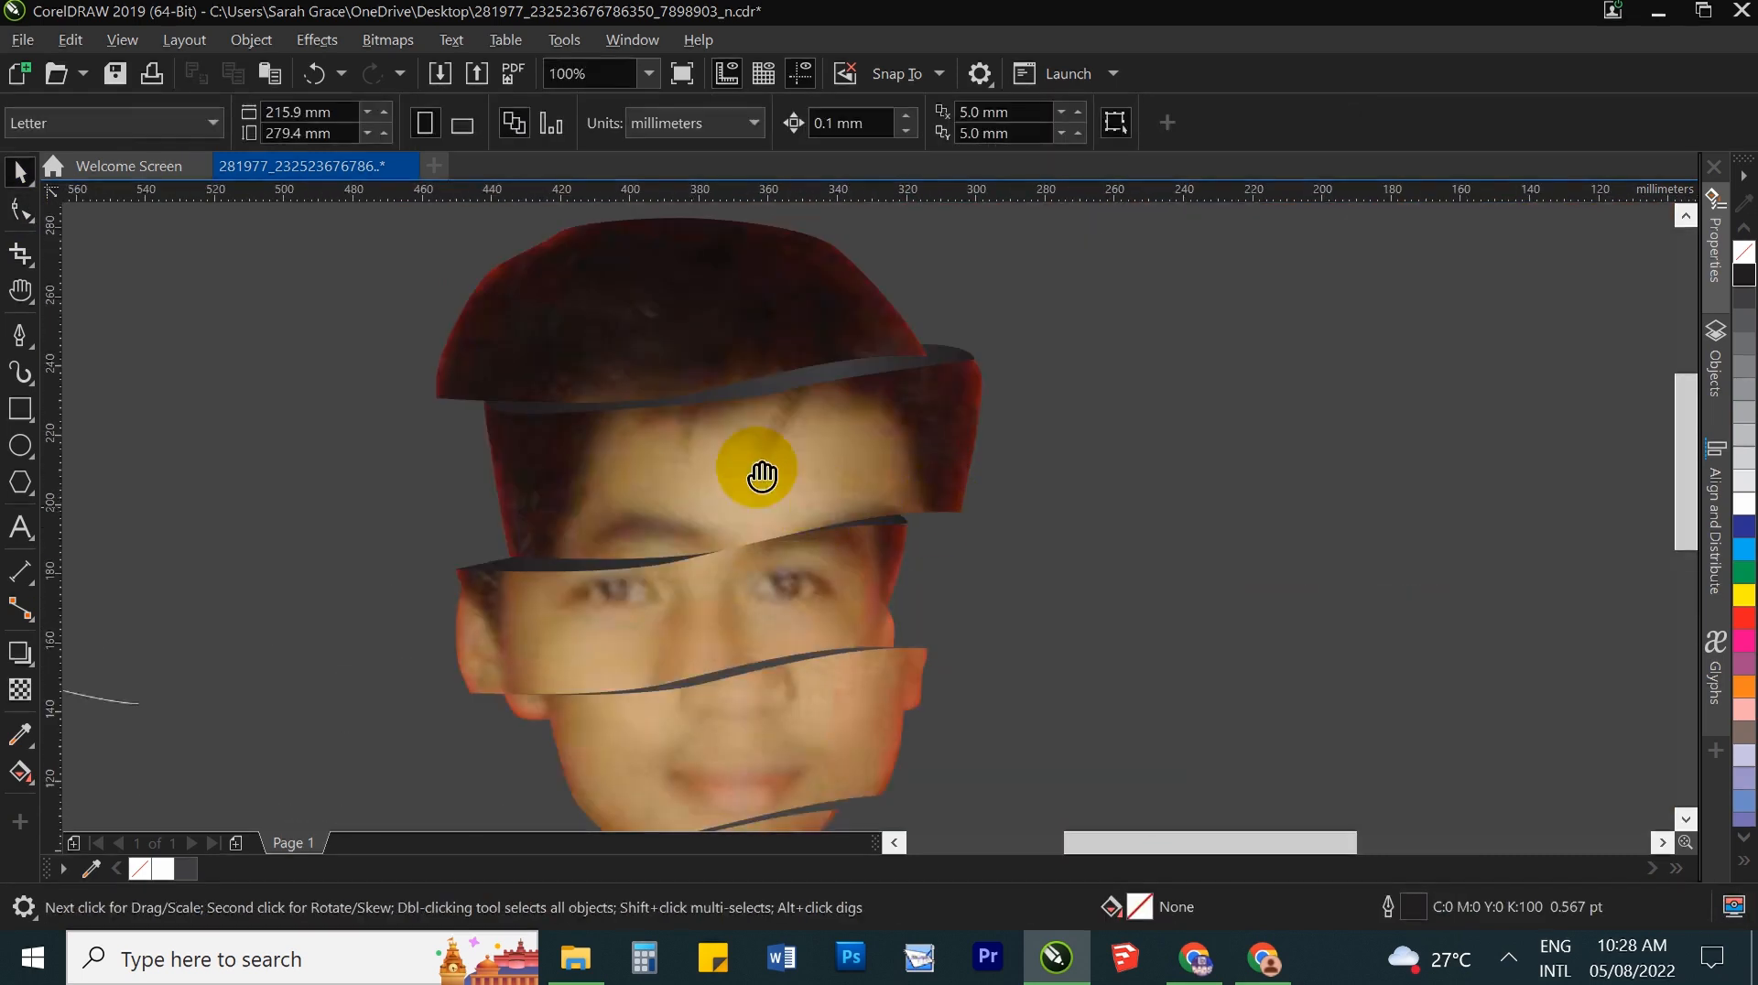
Step: Raise the hair slice slightly to widen the gap above the forehead slice
{"action": "left_click_drag", "start_coordinate": [703, 357], "coordinate": [767, 426]}
{"action": "left_click", "coordinate": [819, 396]}
{"action": "left_click_drag", "start_coordinate": [837, 314], "coordinate": [945, 318]}
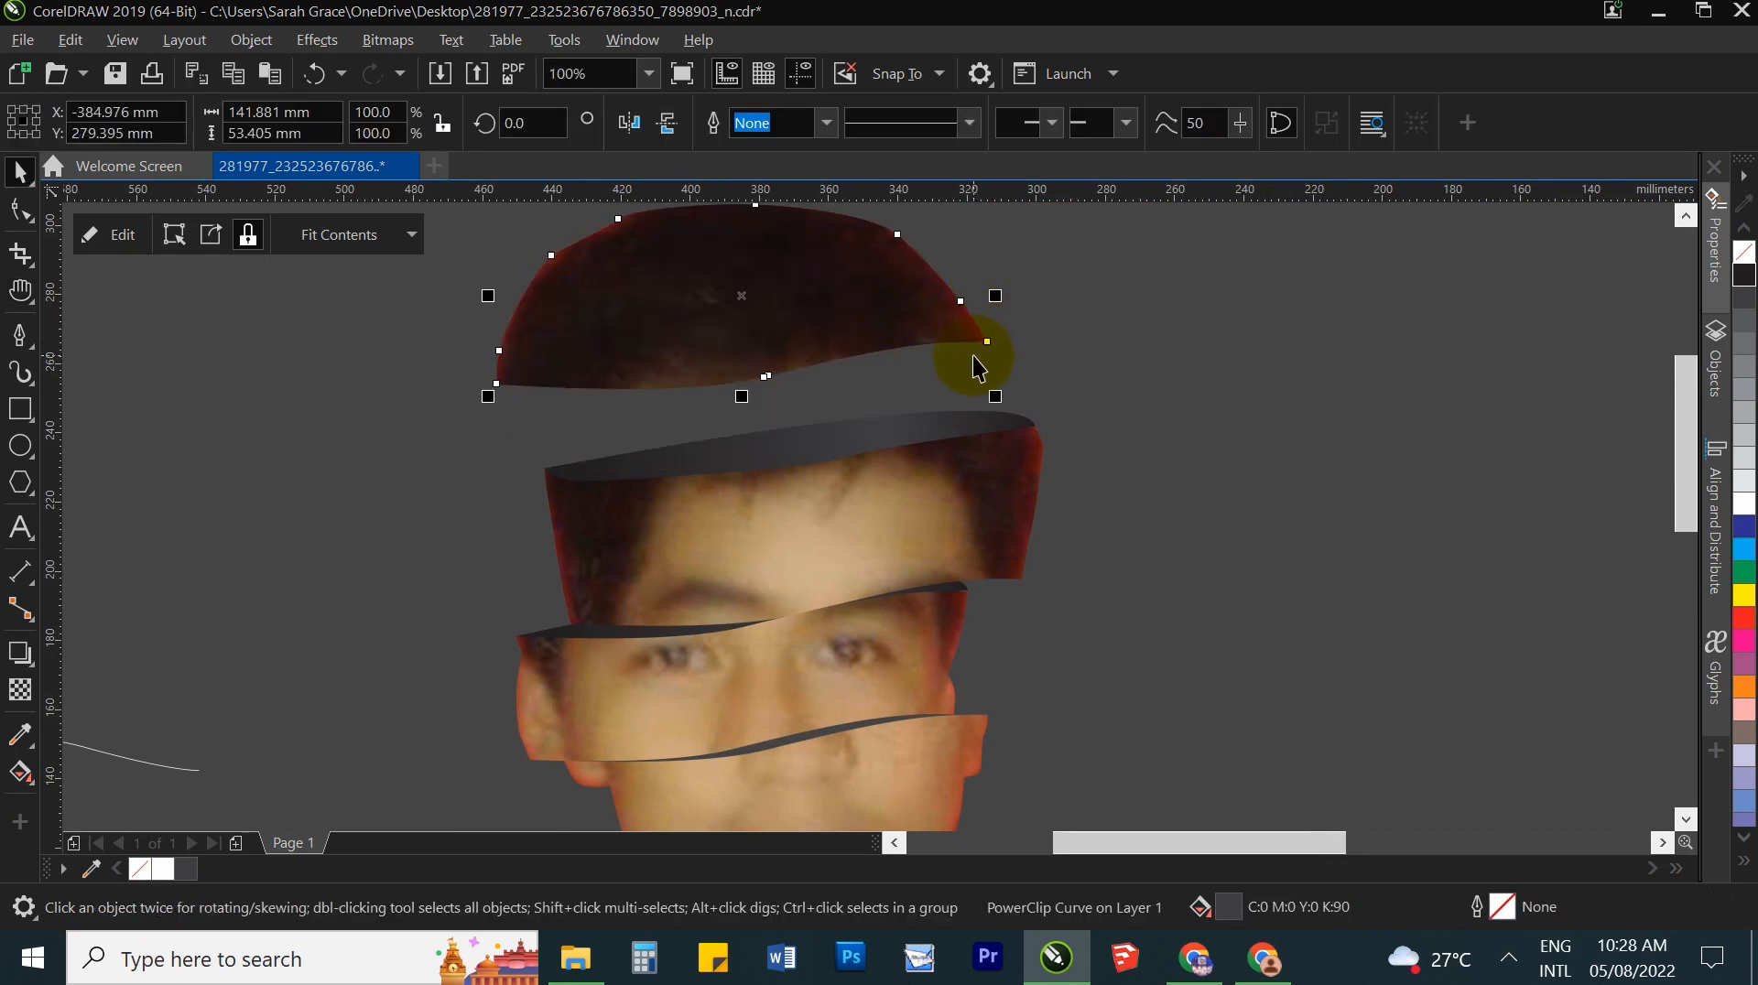
{"action": "key", "text": "ctrl+z"}
{"action": "left_click_drag", "start_coordinate": [823, 391], "coordinate": [824, 373]}
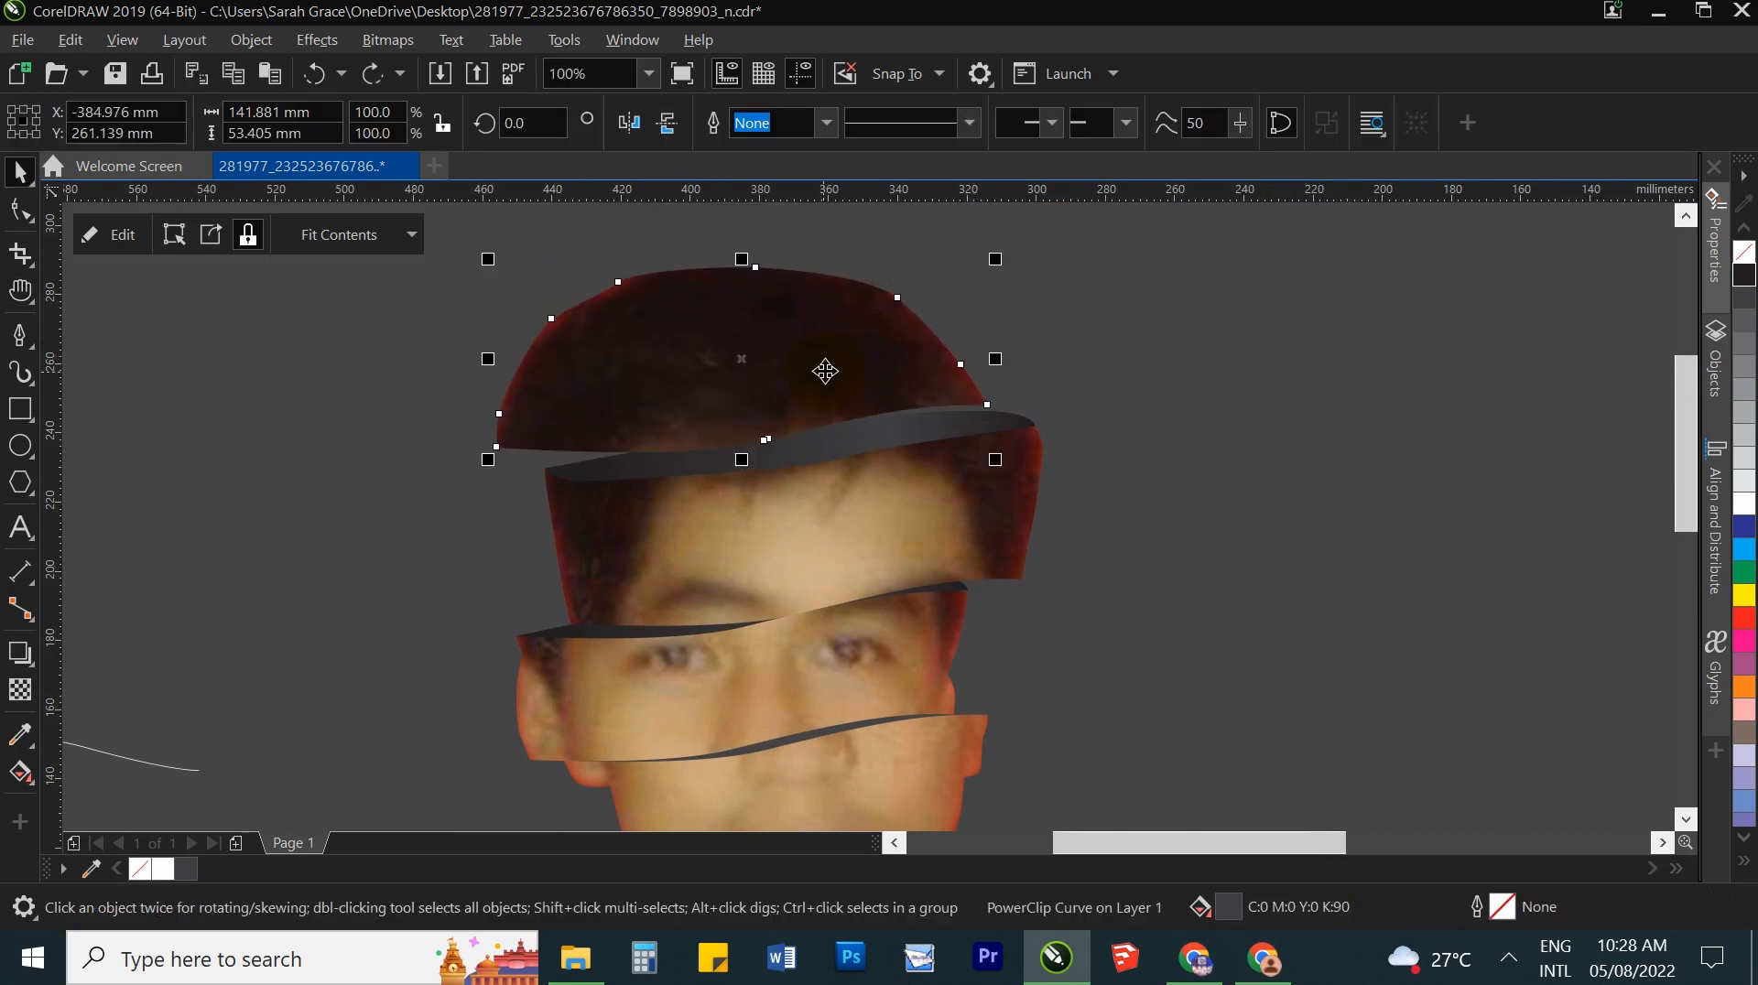
{"action": "left_click", "coordinate": [1181, 524]}
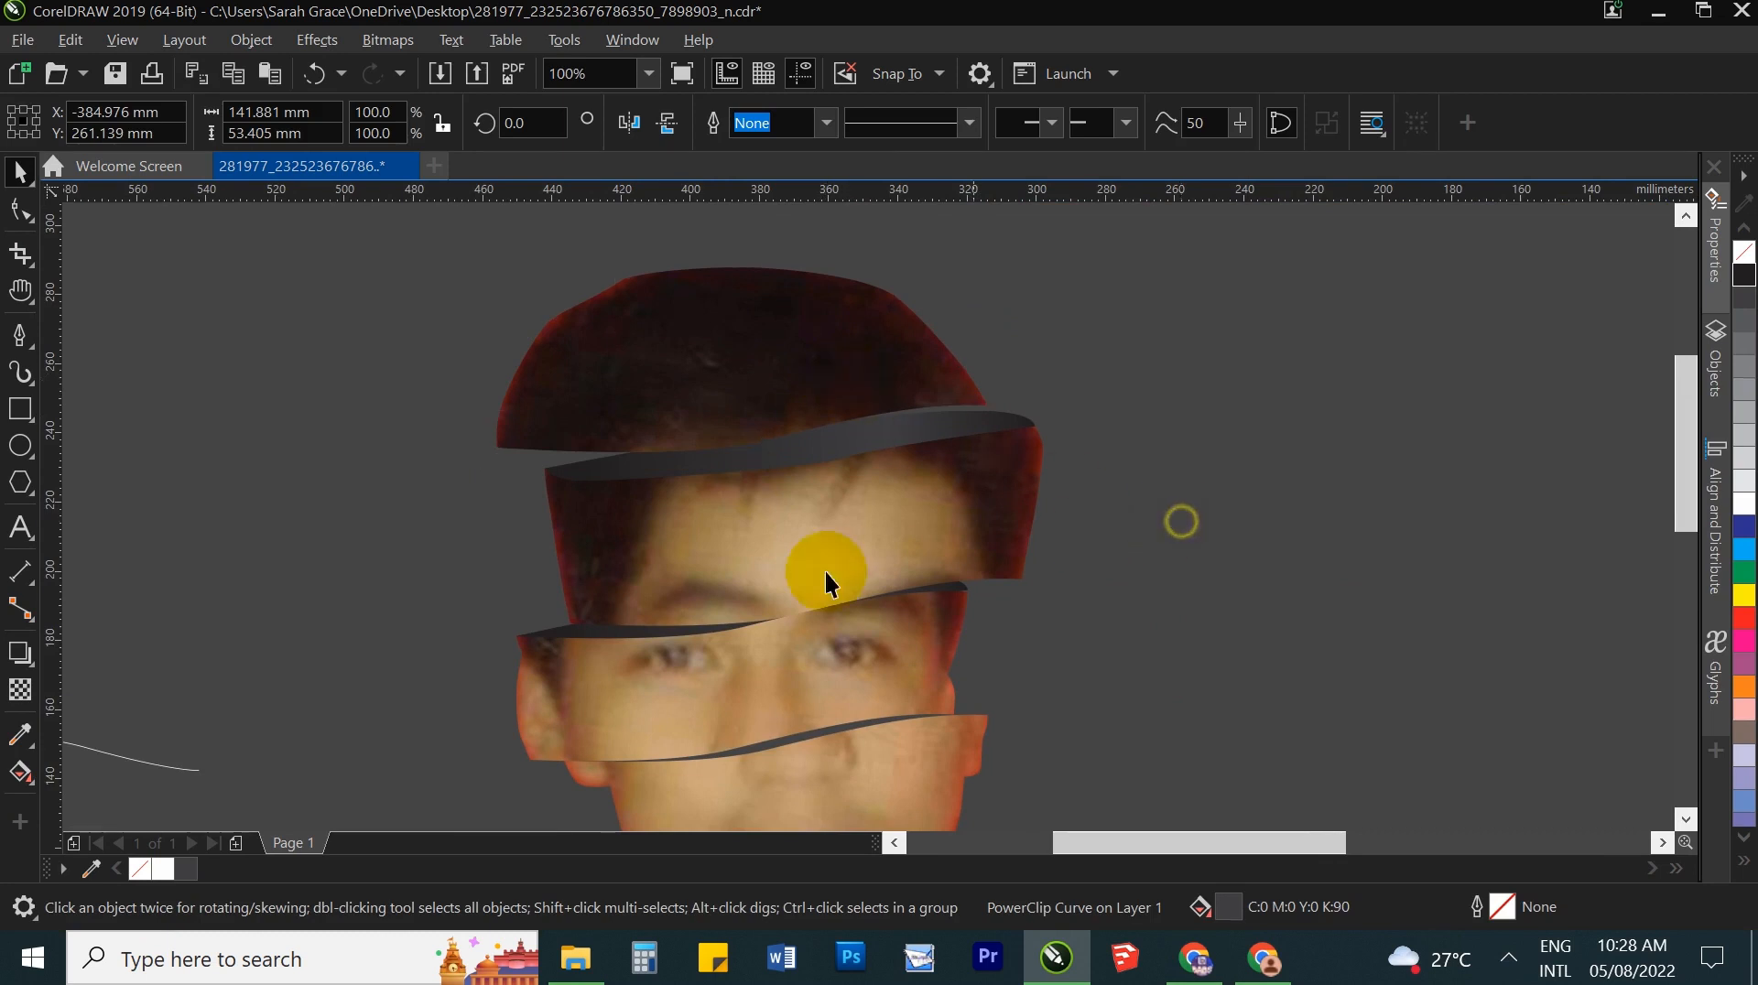
Step: Move the hair slice, forehead slice and the gap shape between them up slightly to widen the gap above the eyes
{"action": "left_click", "coordinate": [665, 480]}
{"action": "left_click", "coordinate": [707, 372], "text": "shift"}
{"action": "left_click_drag", "start_coordinate": [738, 526], "coordinate": [738, 508]}
{"action": "left_click", "coordinate": [1053, 602]}
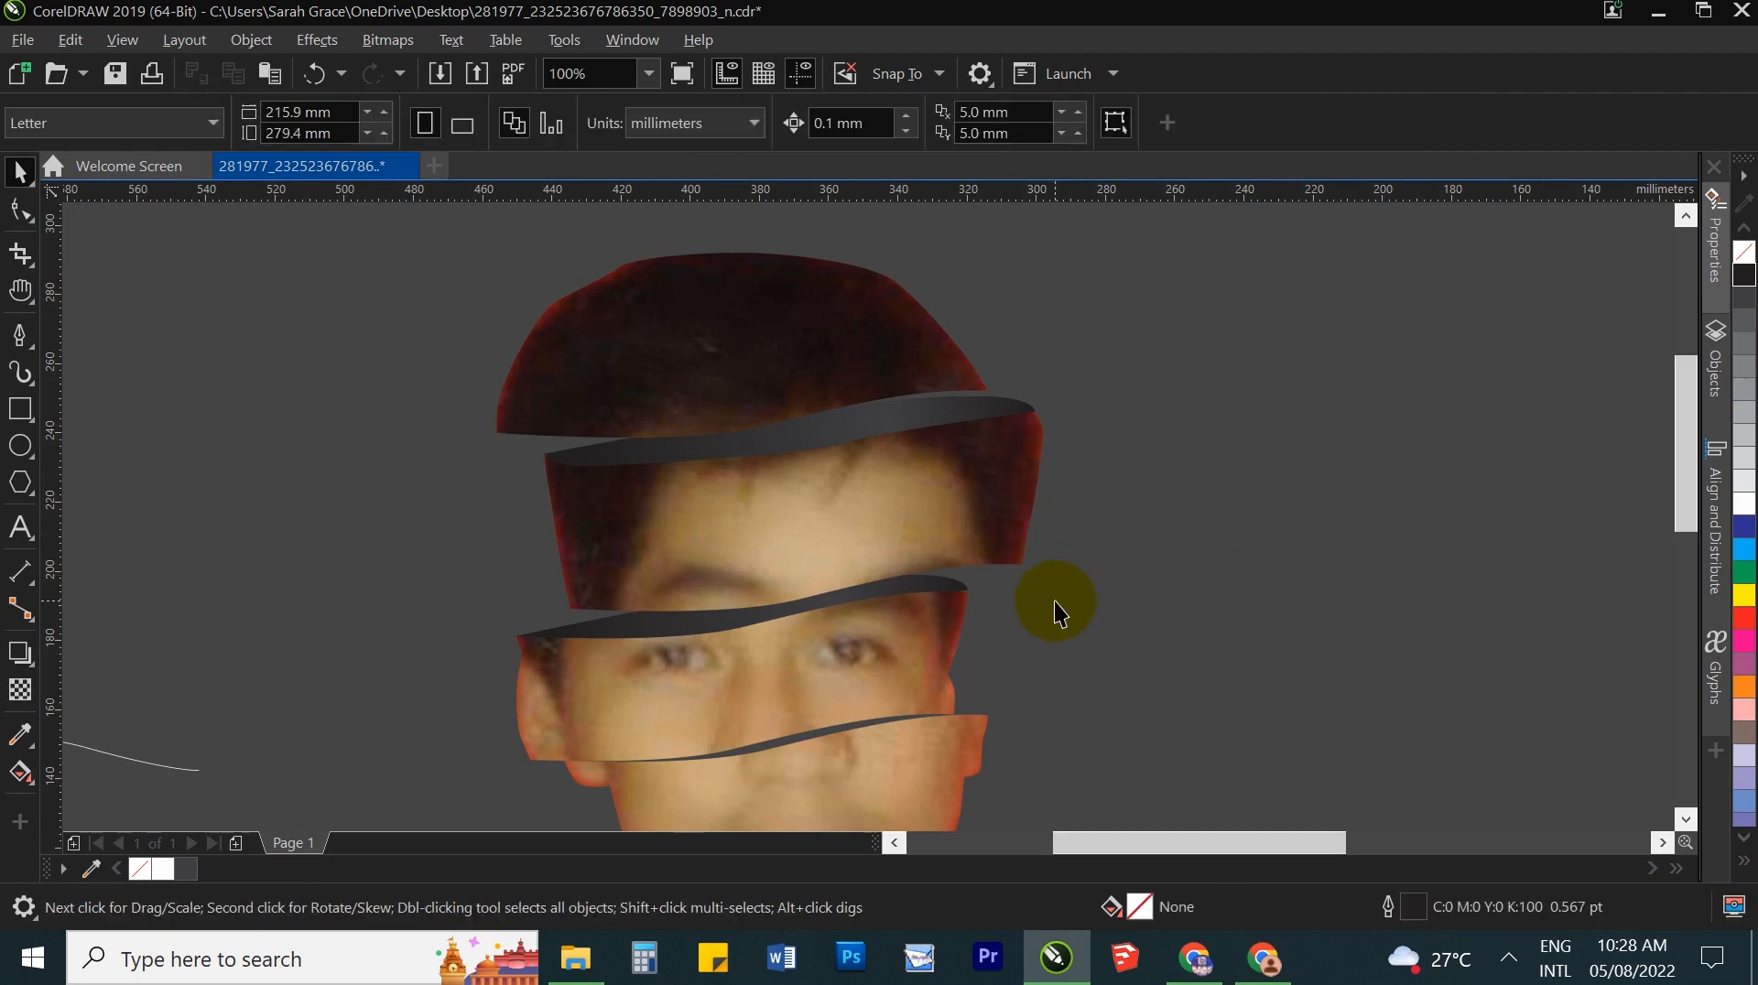
{"action": "scroll", "coordinate": [1044, 595], "scroll_direction": "down", "scroll_amount": 1}
{"action": "scroll", "coordinate": [943, 667], "scroll_direction": "up", "scroll_amount": 1}
Step: Add a grey colour stop about a third of the way along the second gap shape's fountain fill
{"action": "left_click", "coordinate": [766, 559]}
{"action": "key", "text": "g"}
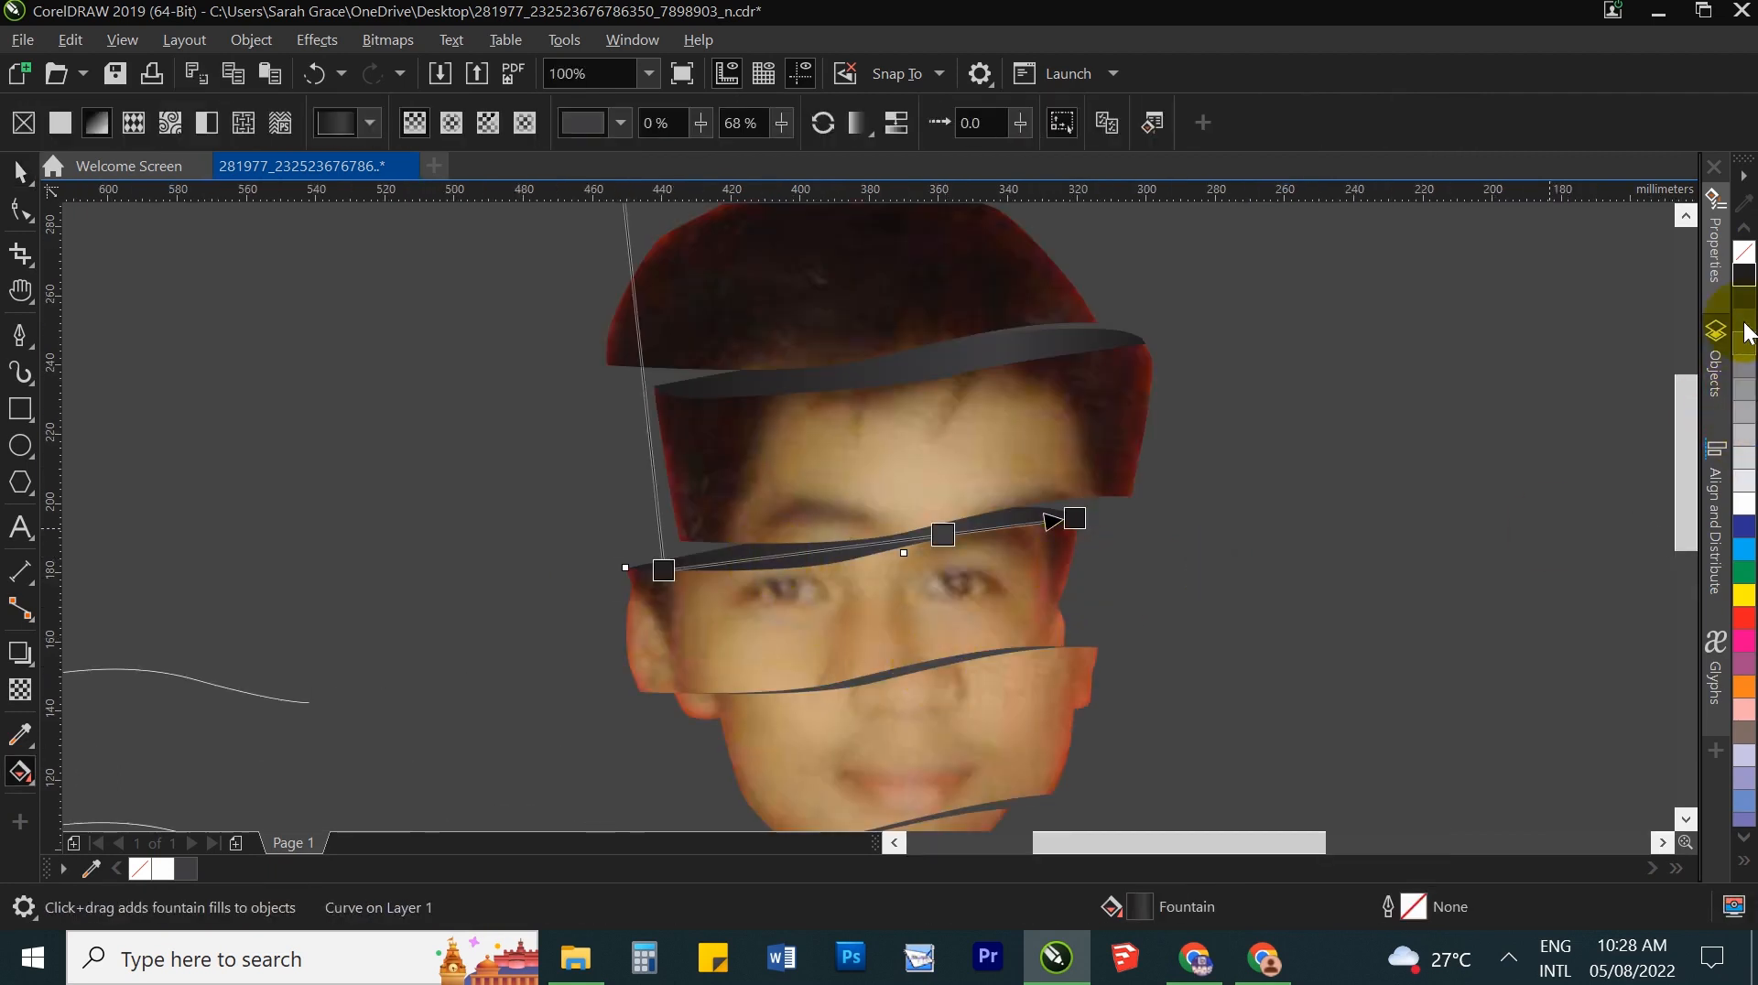
{"action": "double_click", "coordinate": [803, 555]}
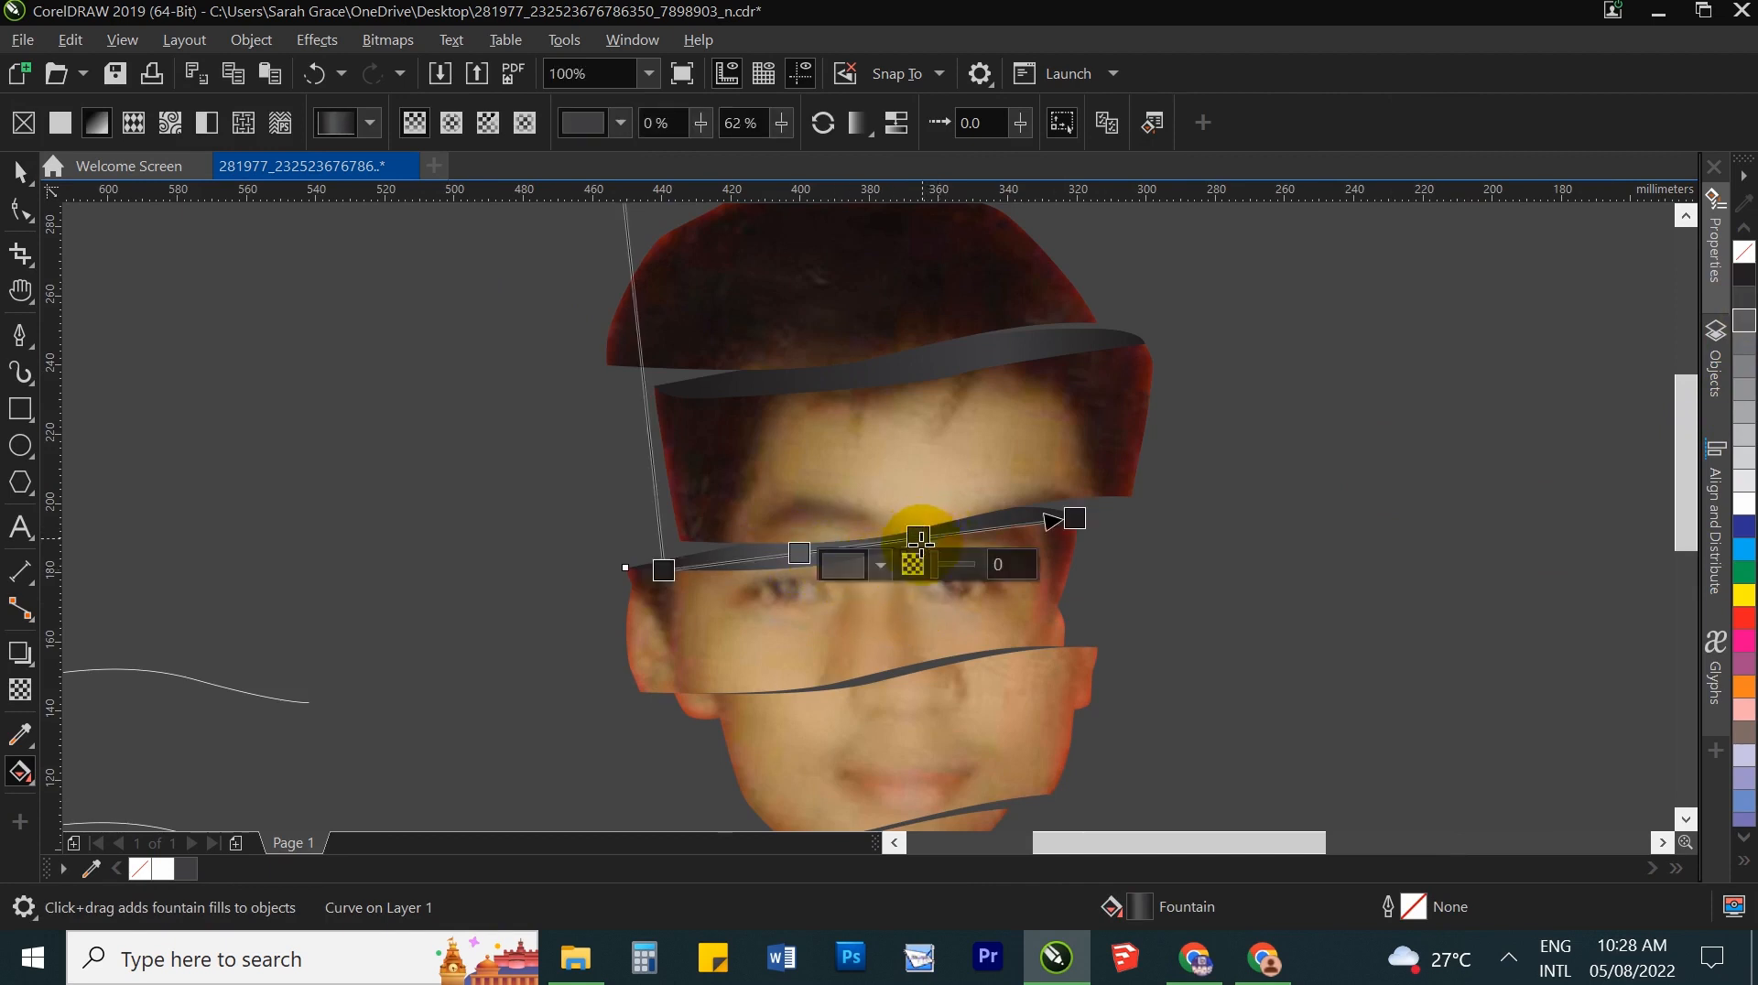
{"action": "key", "text": "space"}
{"action": "left_click", "coordinate": [1295, 512]}
Step: Copy the second gap shape down into the gap between the eye and mouth slices, behind the eye slice
{"action": "key", "text": "h"}
{"action": "left_click_drag", "start_coordinate": [911, 686], "coordinate": [862, 504]}
{"action": "key", "text": "space"}
{"action": "left_click", "coordinate": [723, 448]}
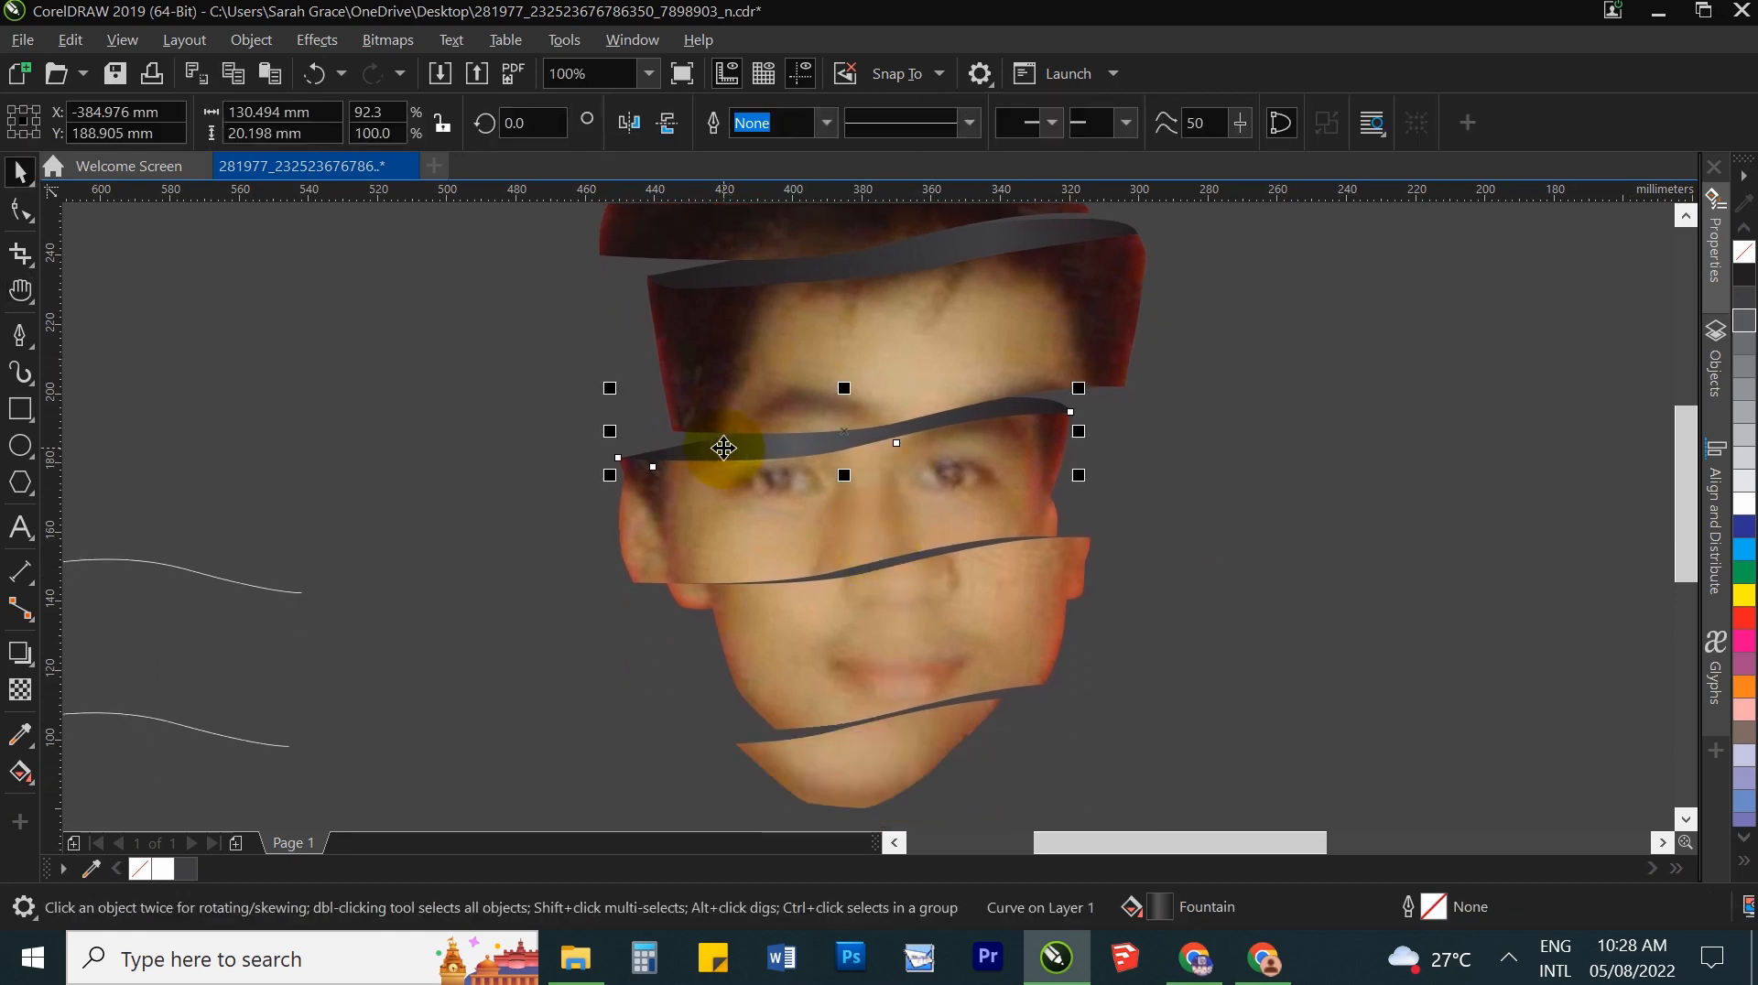
{"action": "left_click_drag", "start_coordinate": [723, 448], "coordinate": [759, 584]}
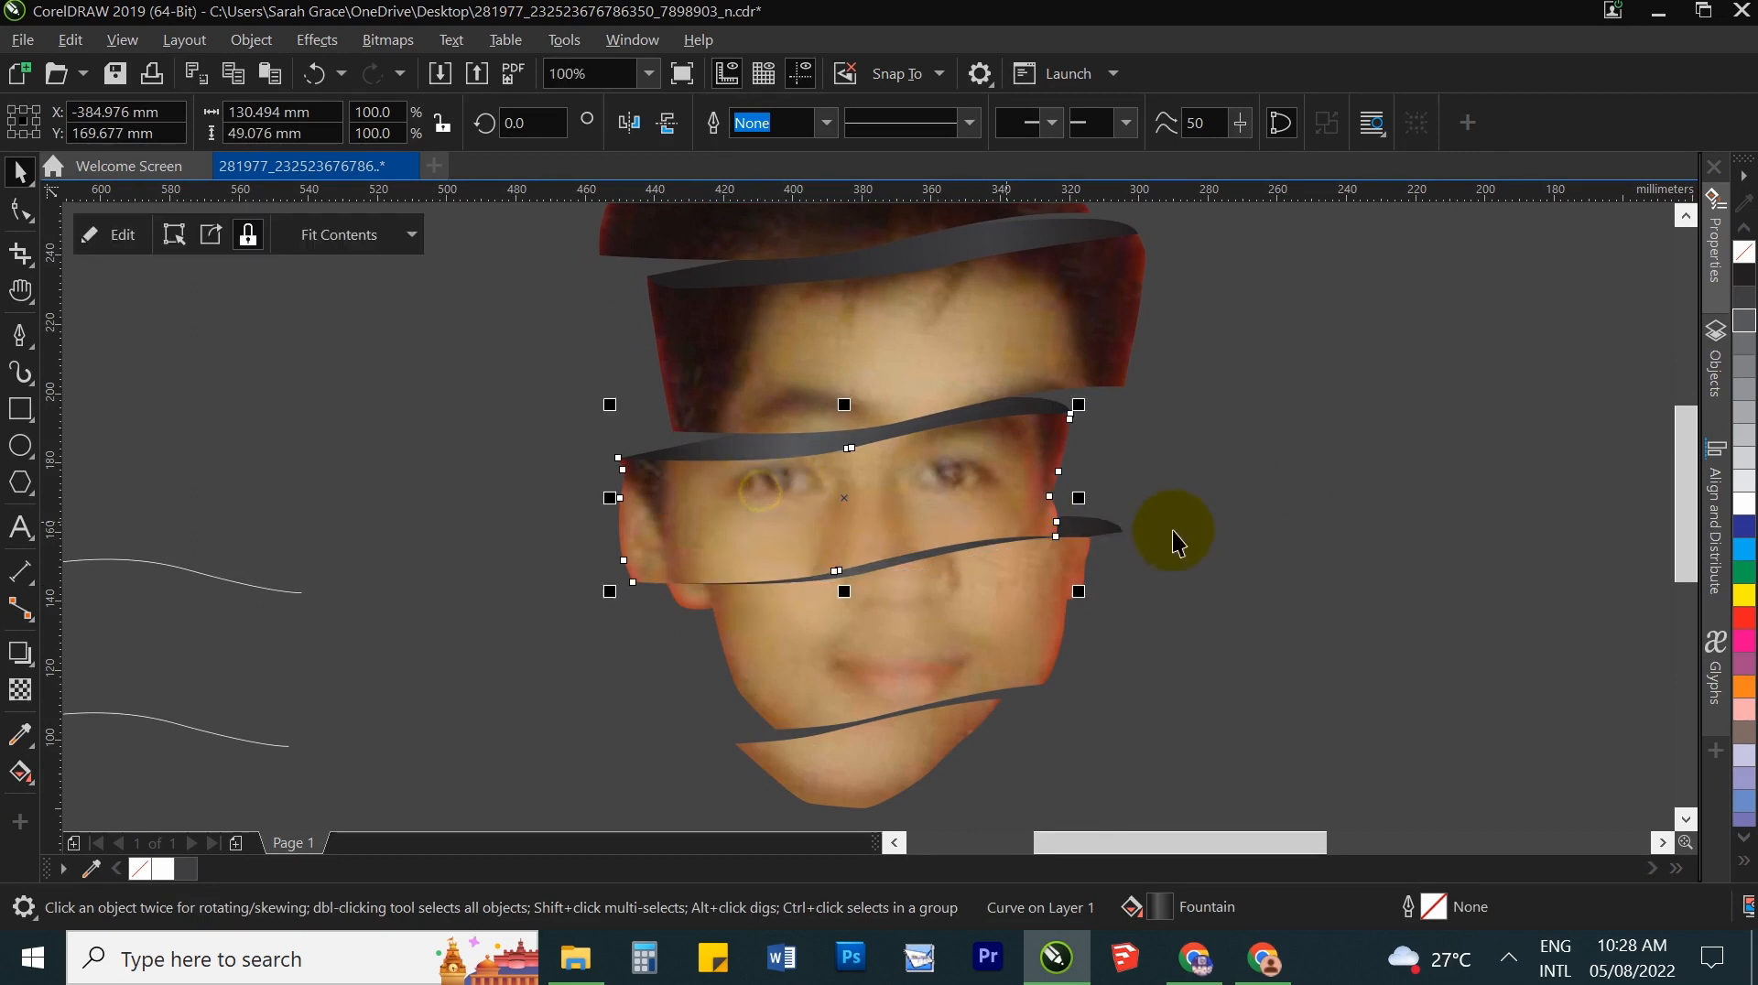
Step: Narrow the third gap shape from its right end to about 120 mm wide
{"action": "left_click_drag", "start_coordinate": [1118, 546], "coordinate": [1103, 548]}
{"action": "left_click", "coordinate": [1202, 503]}
{"action": "scroll", "coordinate": [978, 545], "scroll_direction": "up", "scroll_amount": 1}
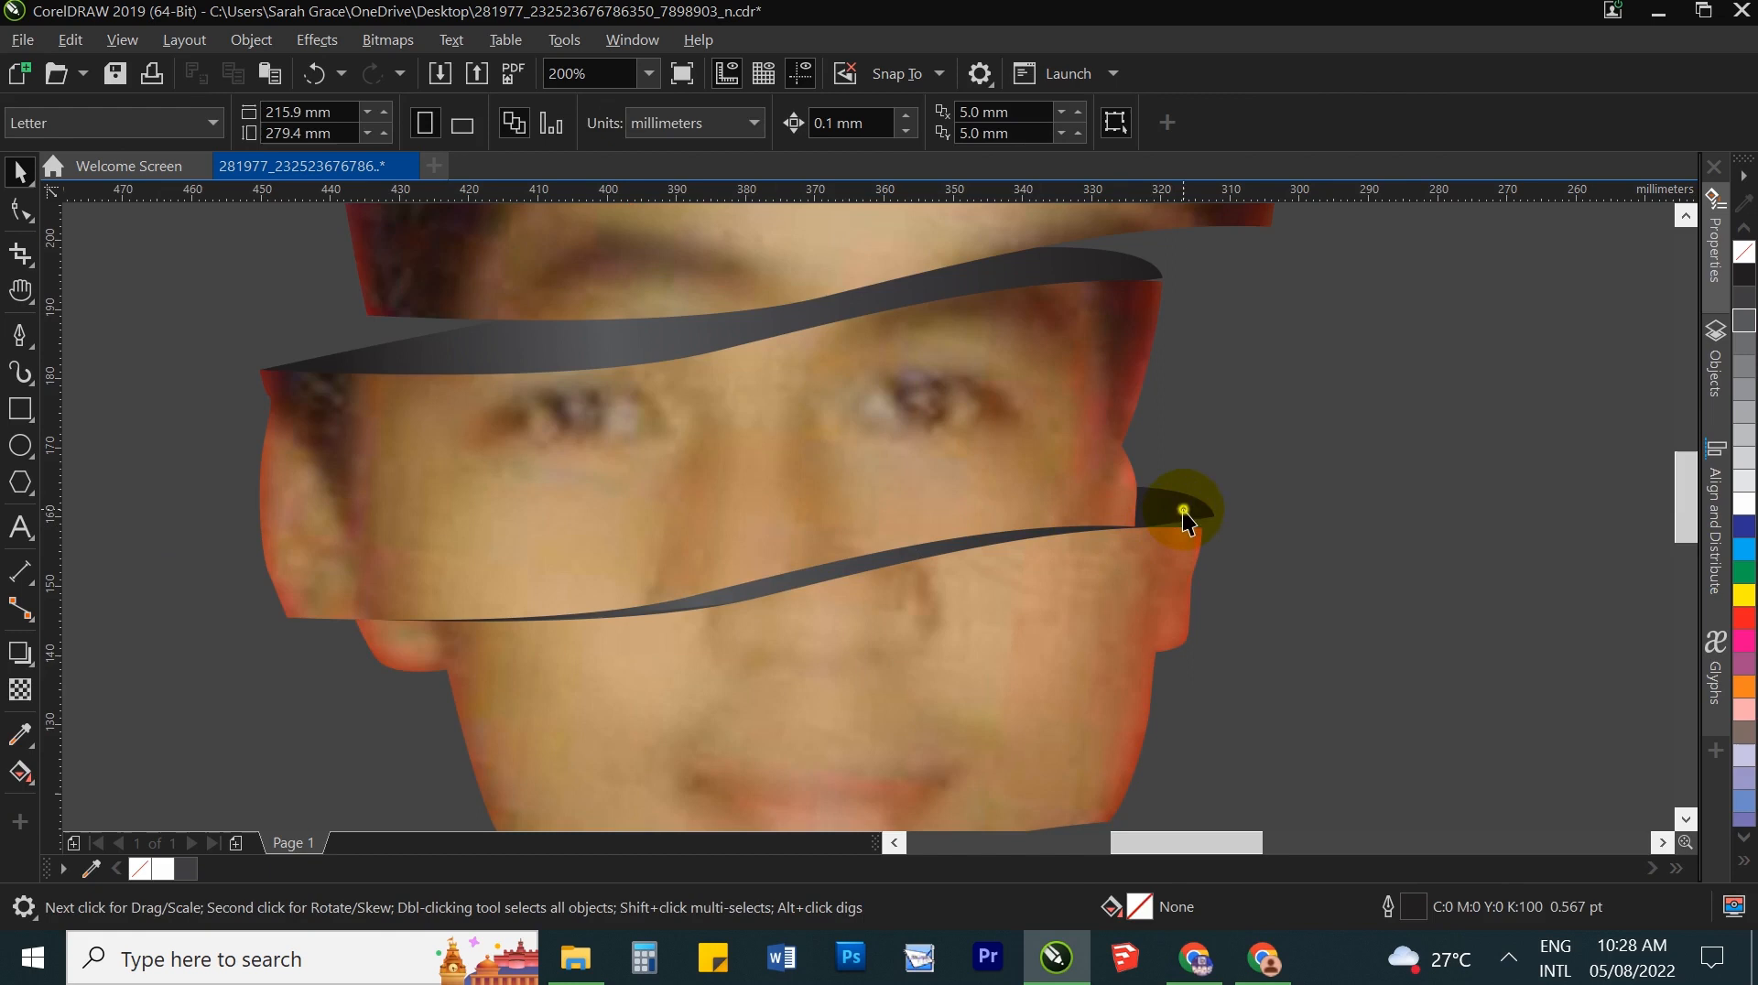
{"action": "left_click", "coordinate": [1183, 511]}
{"action": "left_click_drag", "start_coordinate": [1221, 556], "coordinate": [1205, 556]}
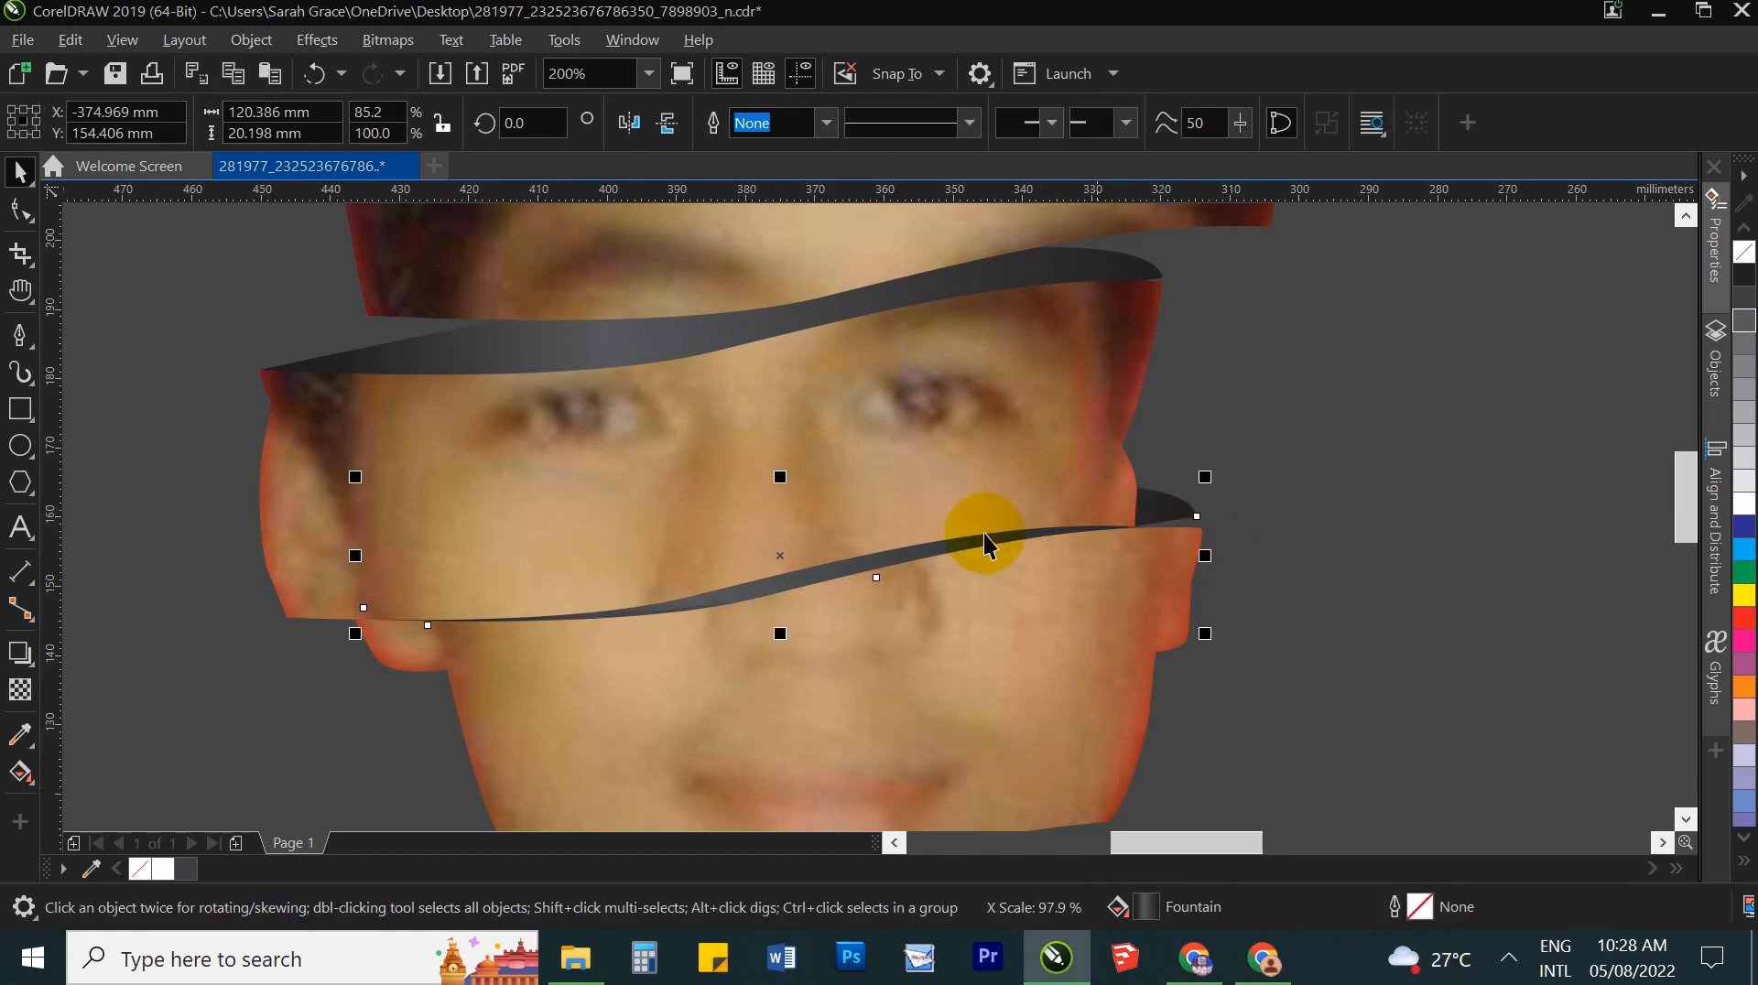
Step: Move the end node at the third gap shape's right tip onto the mouth slice's upper-right corner
{"action": "left_click", "coordinate": [32, 224]}
{"action": "left_click", "coordinate": [138, 208]}
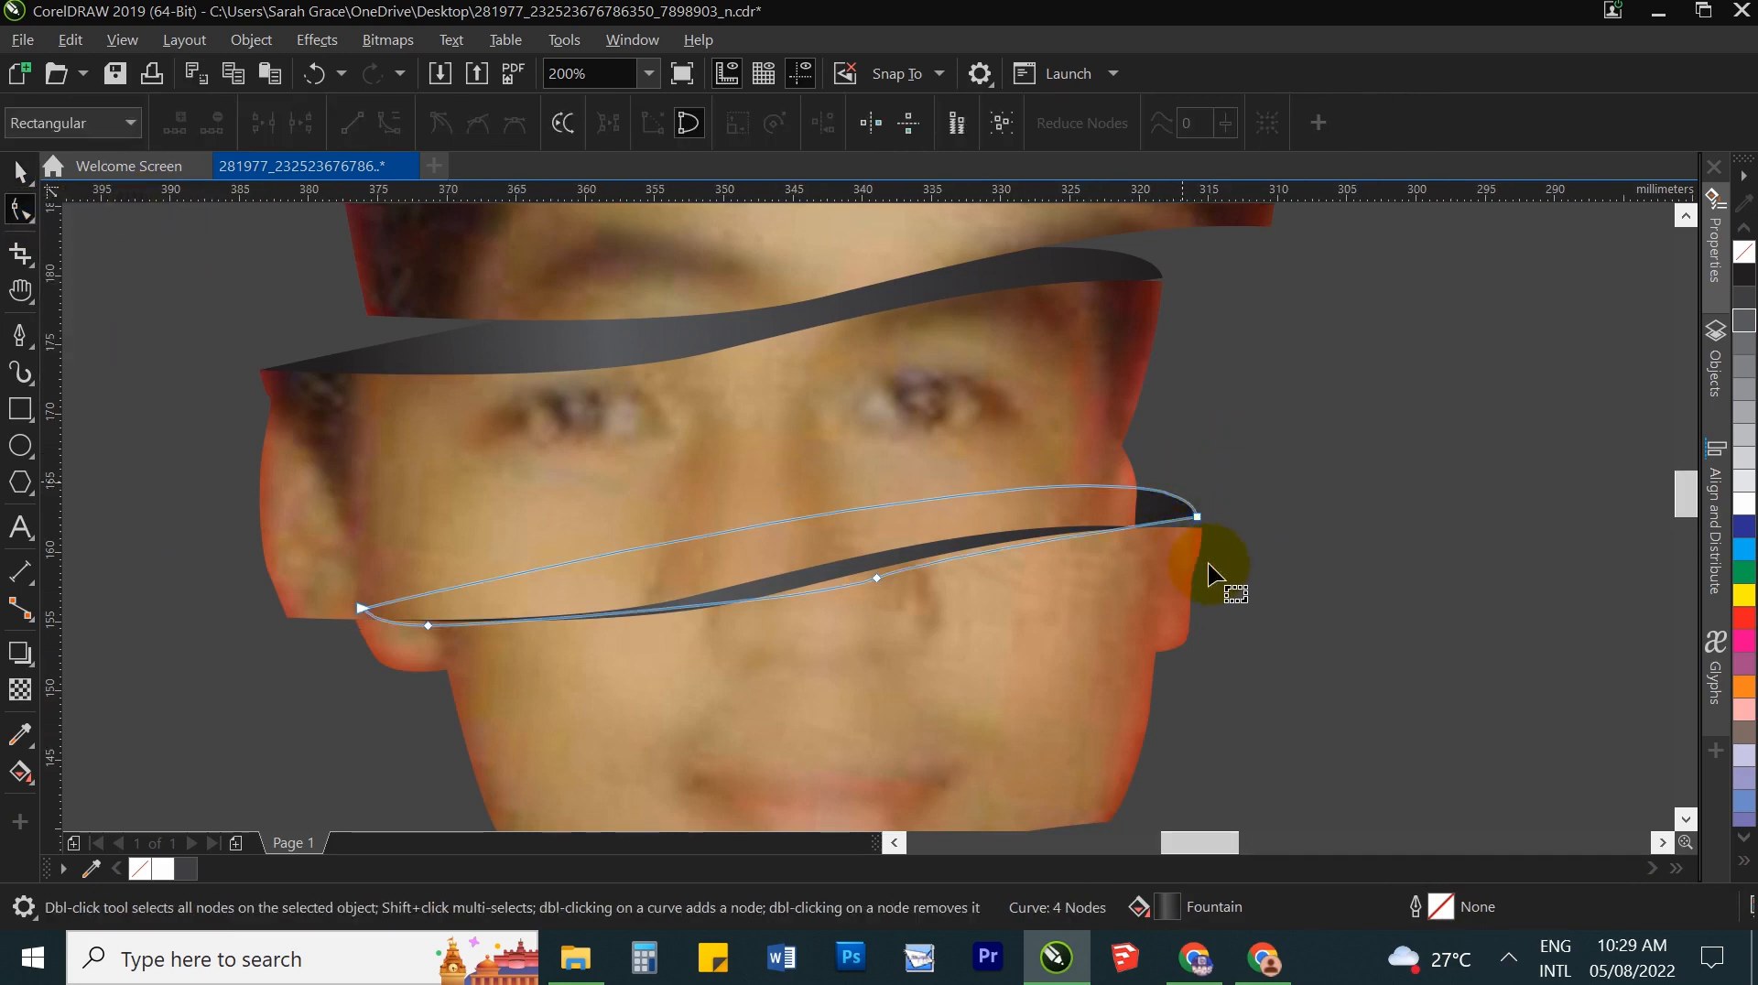
{"action": "scroll", "coordinate": [1209, 575], "scroll_direction": "up", "scroll_amount": 3}
{"action": "left_click_drag", "start_coordinate": [1210, 544], "coordinate": [1221, 590]}
{"action": "key", "text": "space"}
{"action": "scroll", "coordinate": [1370, 502], "scroll_direction": "down", "scroll_amount": 3}
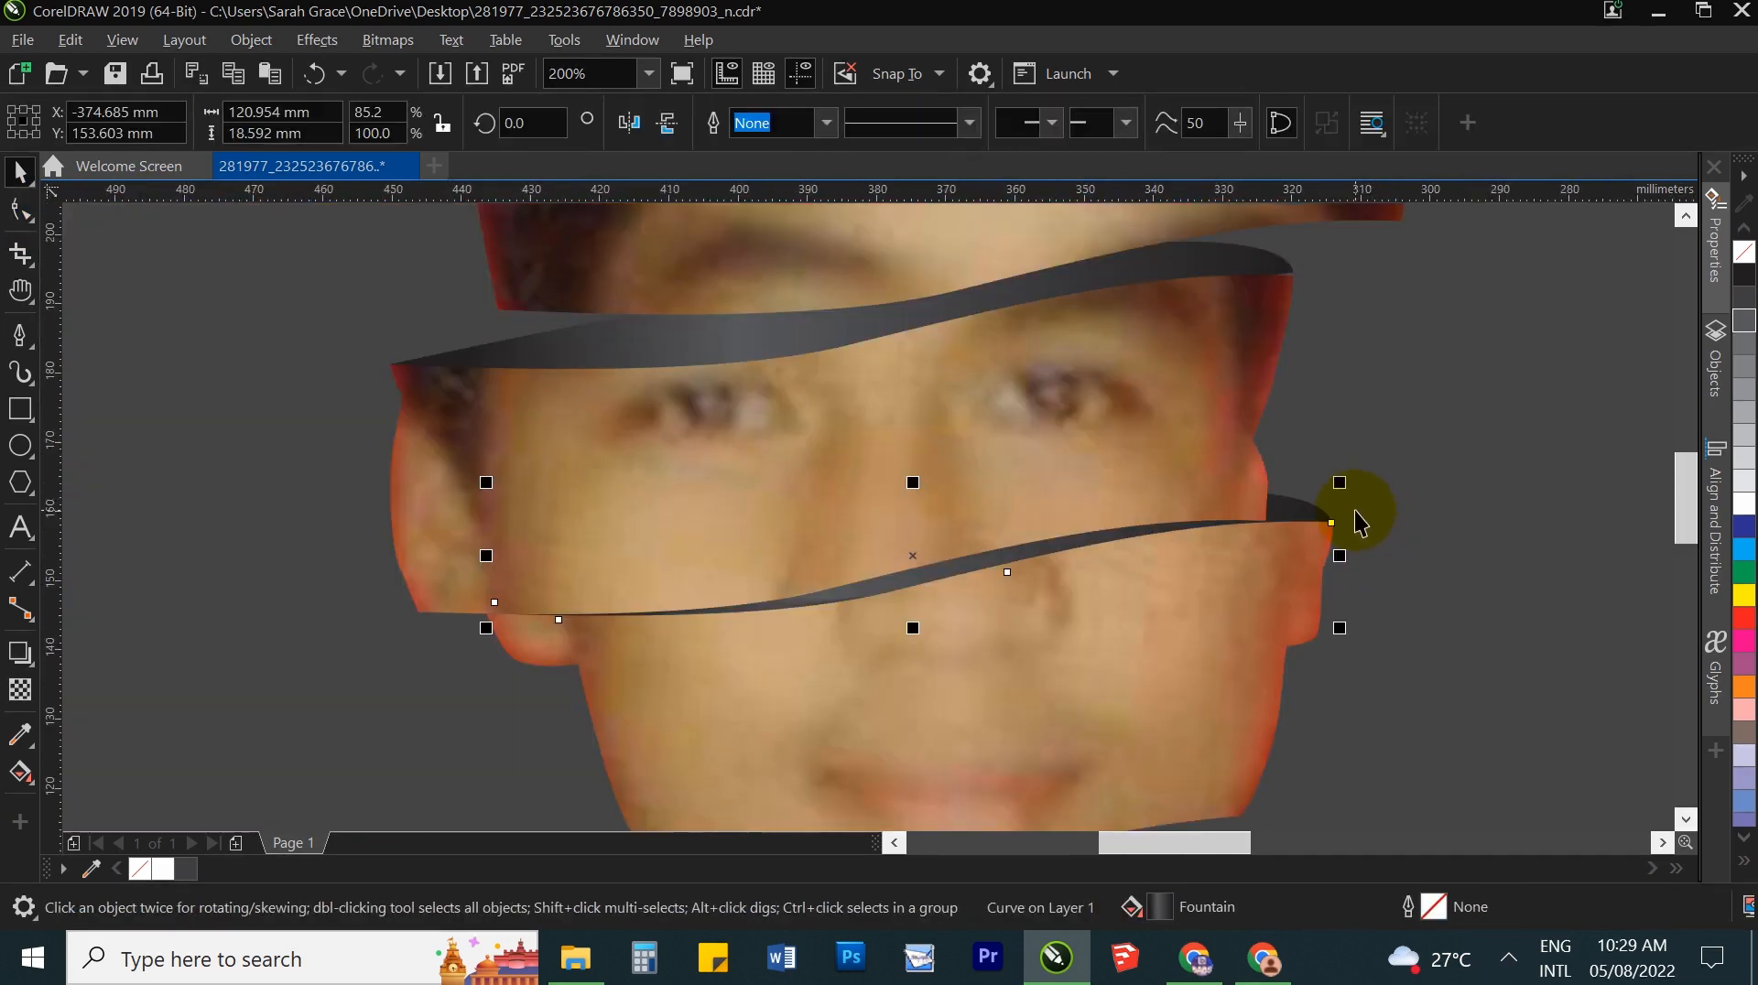
Step: Move the third gap shape, mouth slice and chin slice down slightly together to widen the gap below the eyes
{"action": "scroll", "coordinate": [738, 540], "scroll_direction": "down", "scroll_amount": 4}
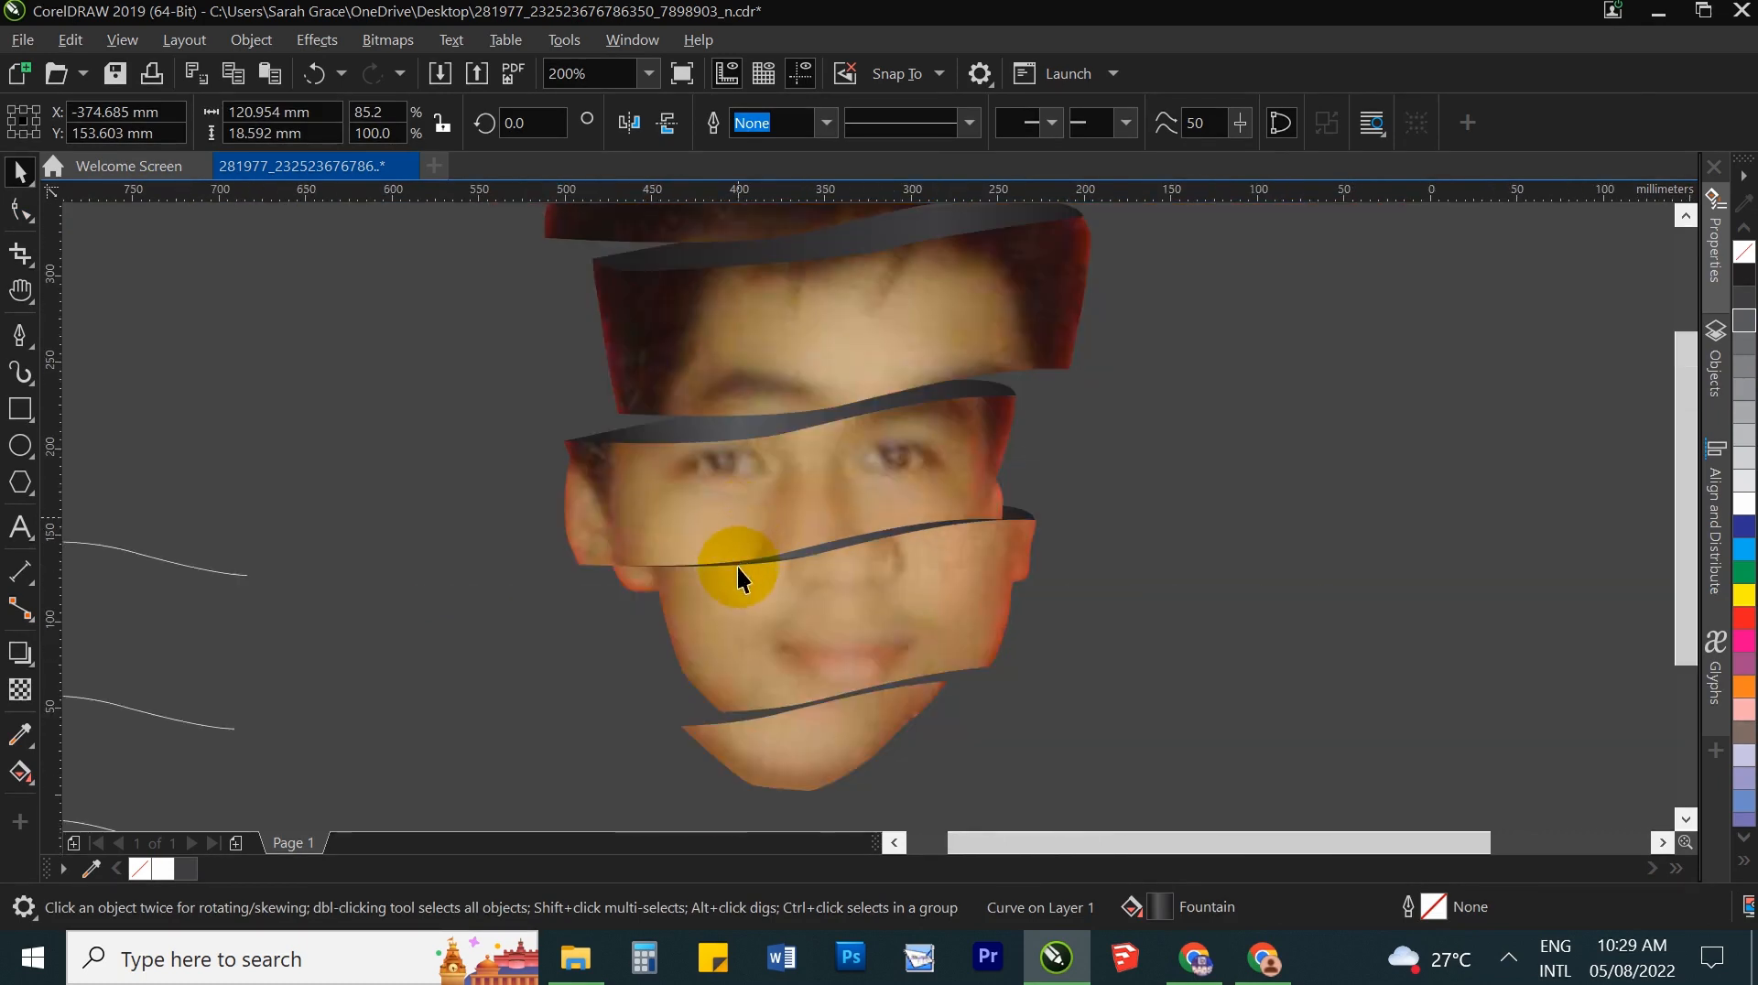
{"action": "scroll", "coordinate": [755, 599], "scroll_direction": "up", "scroll_amount": 2}
{"action": "left_click", "coordinate": [1251, 745]}
{"action": "left_click_drag", "start_coordinate": [515, 433], "coordinate": [497, 405]}
{"action": "left_click_drag", "start_coordinate": [859, 533], "coordinate": [860, 545]}
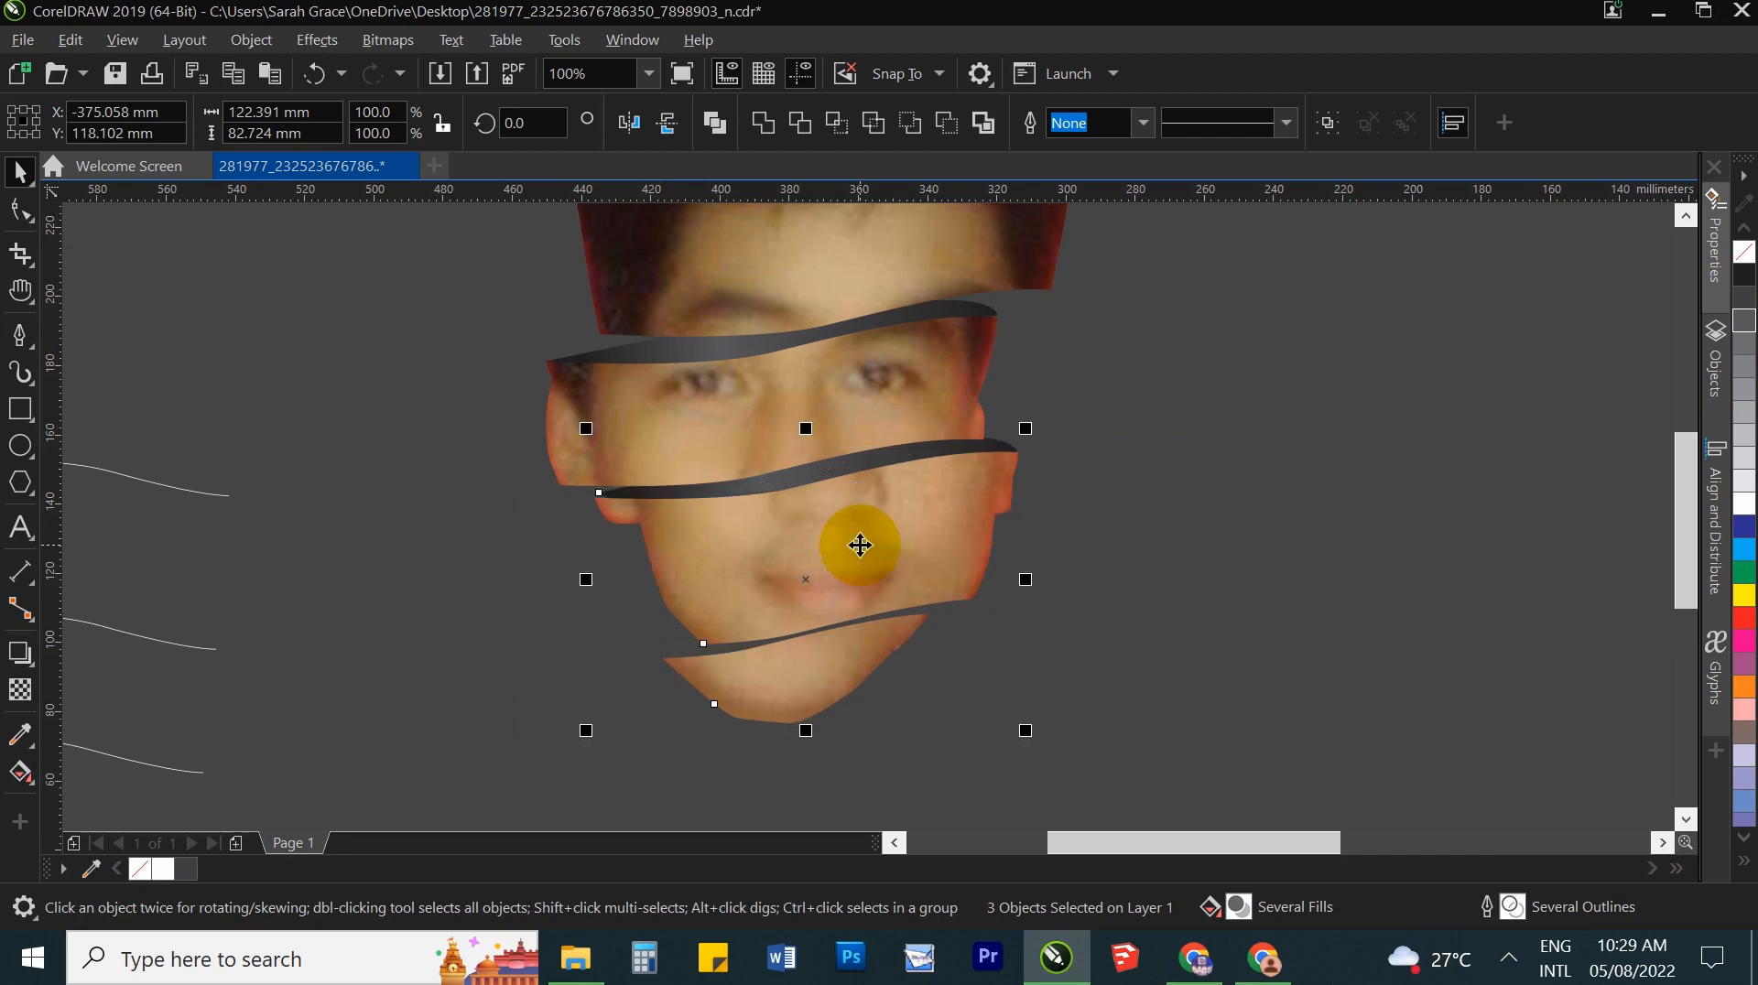
{"action": "left_click", "coordinate": [1153, 538]}
{"action": "scroll", "coordinate": [908, 617], "scroll_direction": "down", "scroll_amount": 2}
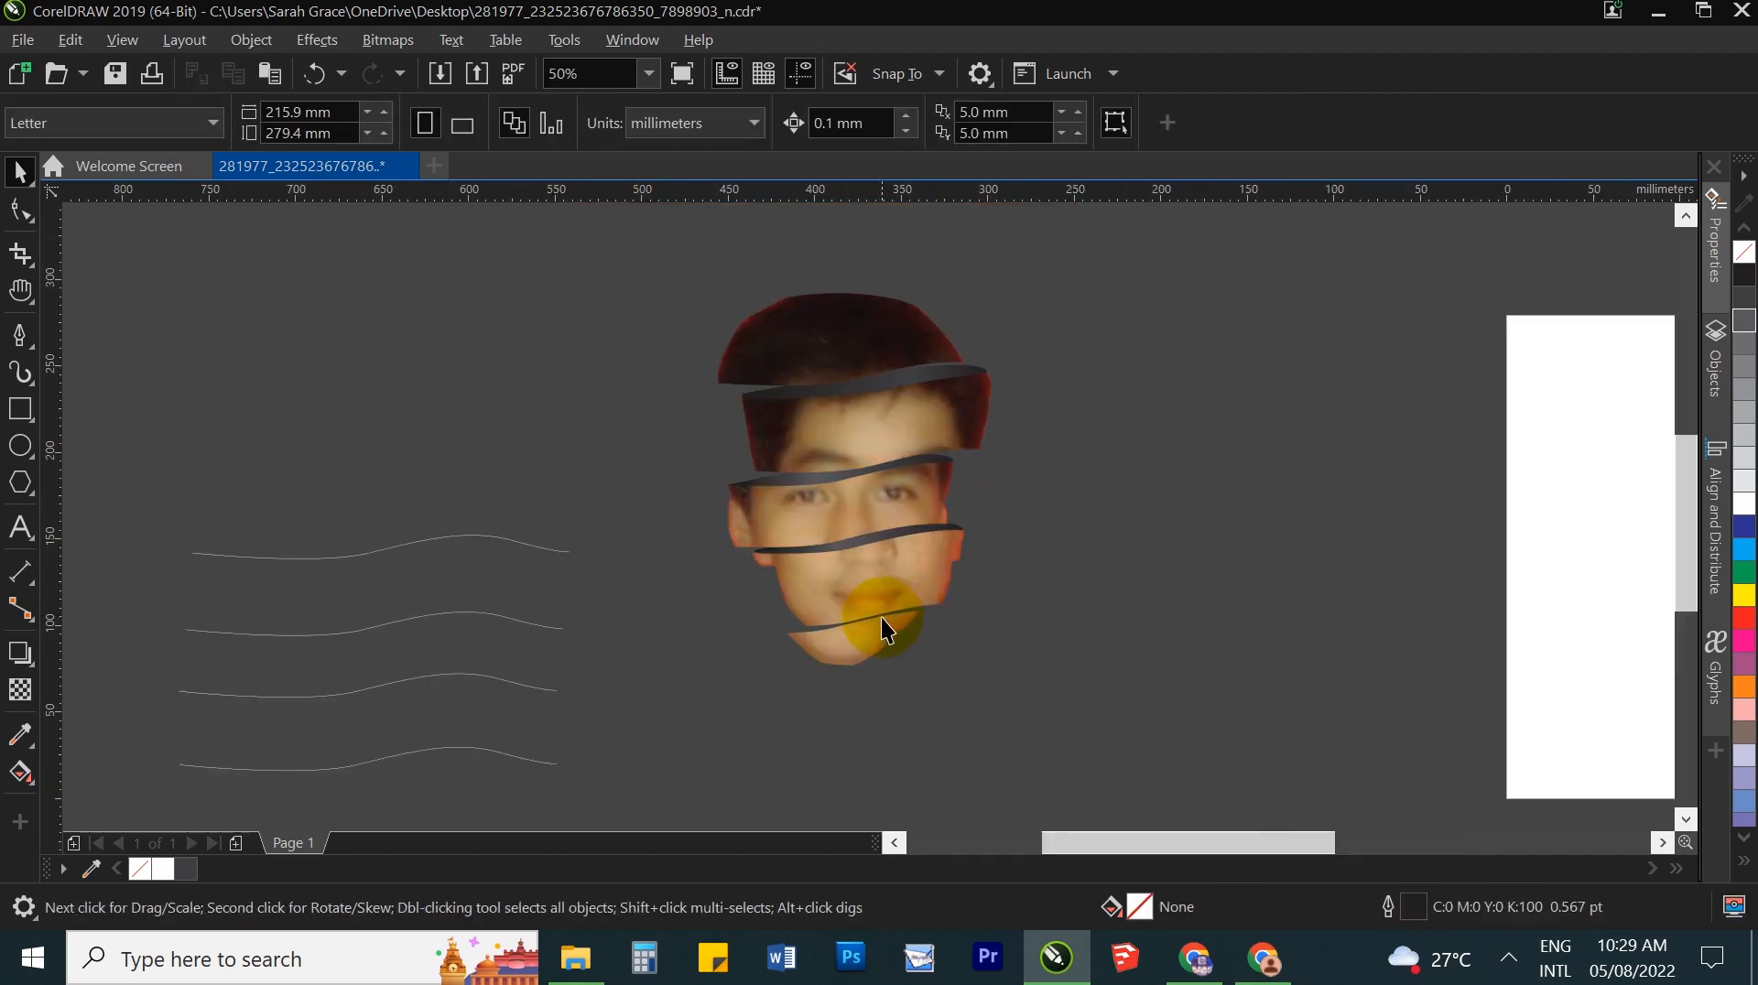
Step: Copy the third gap shape into the gap above the chin slice and narrow the copy to about 77 mm wide
{"action": "scroll", "coordinate": [881, 623], "scroll_direction": "up", "scroll_amount": 4}
{"action": "left_click", "coordinate": [856, 594]}
{"action": "left_click", "coordinate": [931, 275]}
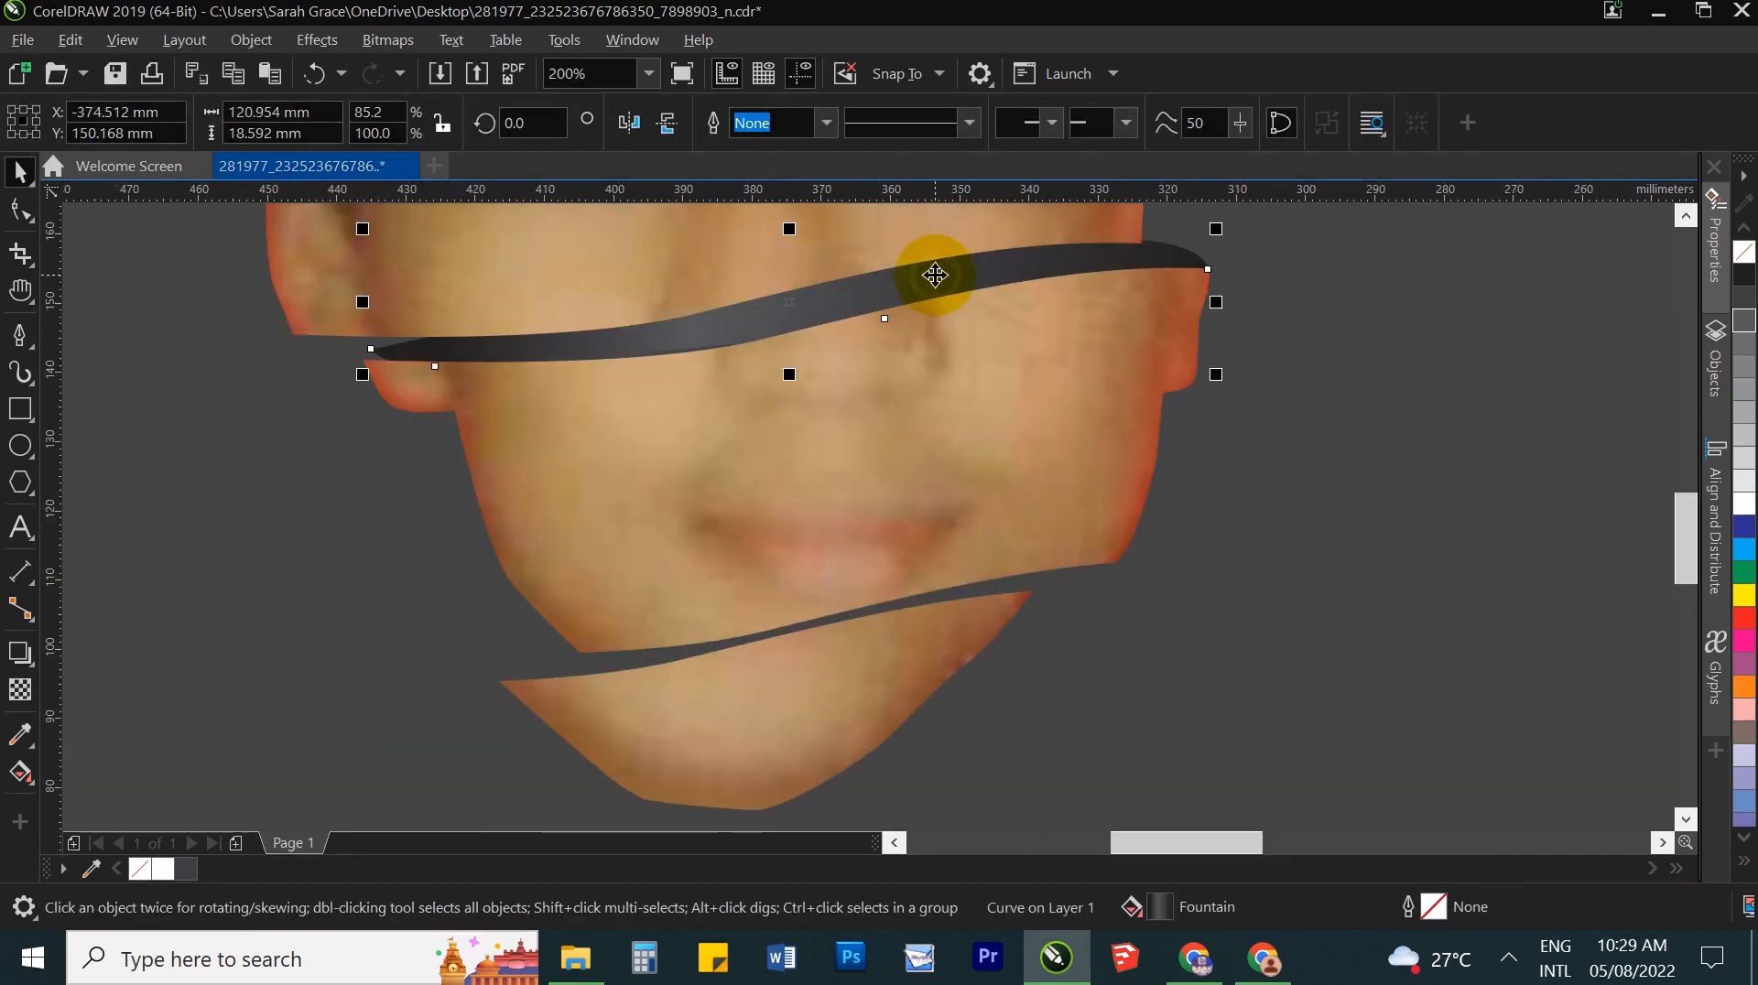
{"action": "left_click_drag", "start_coordinate": [934, 274], "coordinate": [965, 268]}
{"action": "left_click_drag", "start_coordinate": [1182, 223], "coordinate": [1030, 623]}
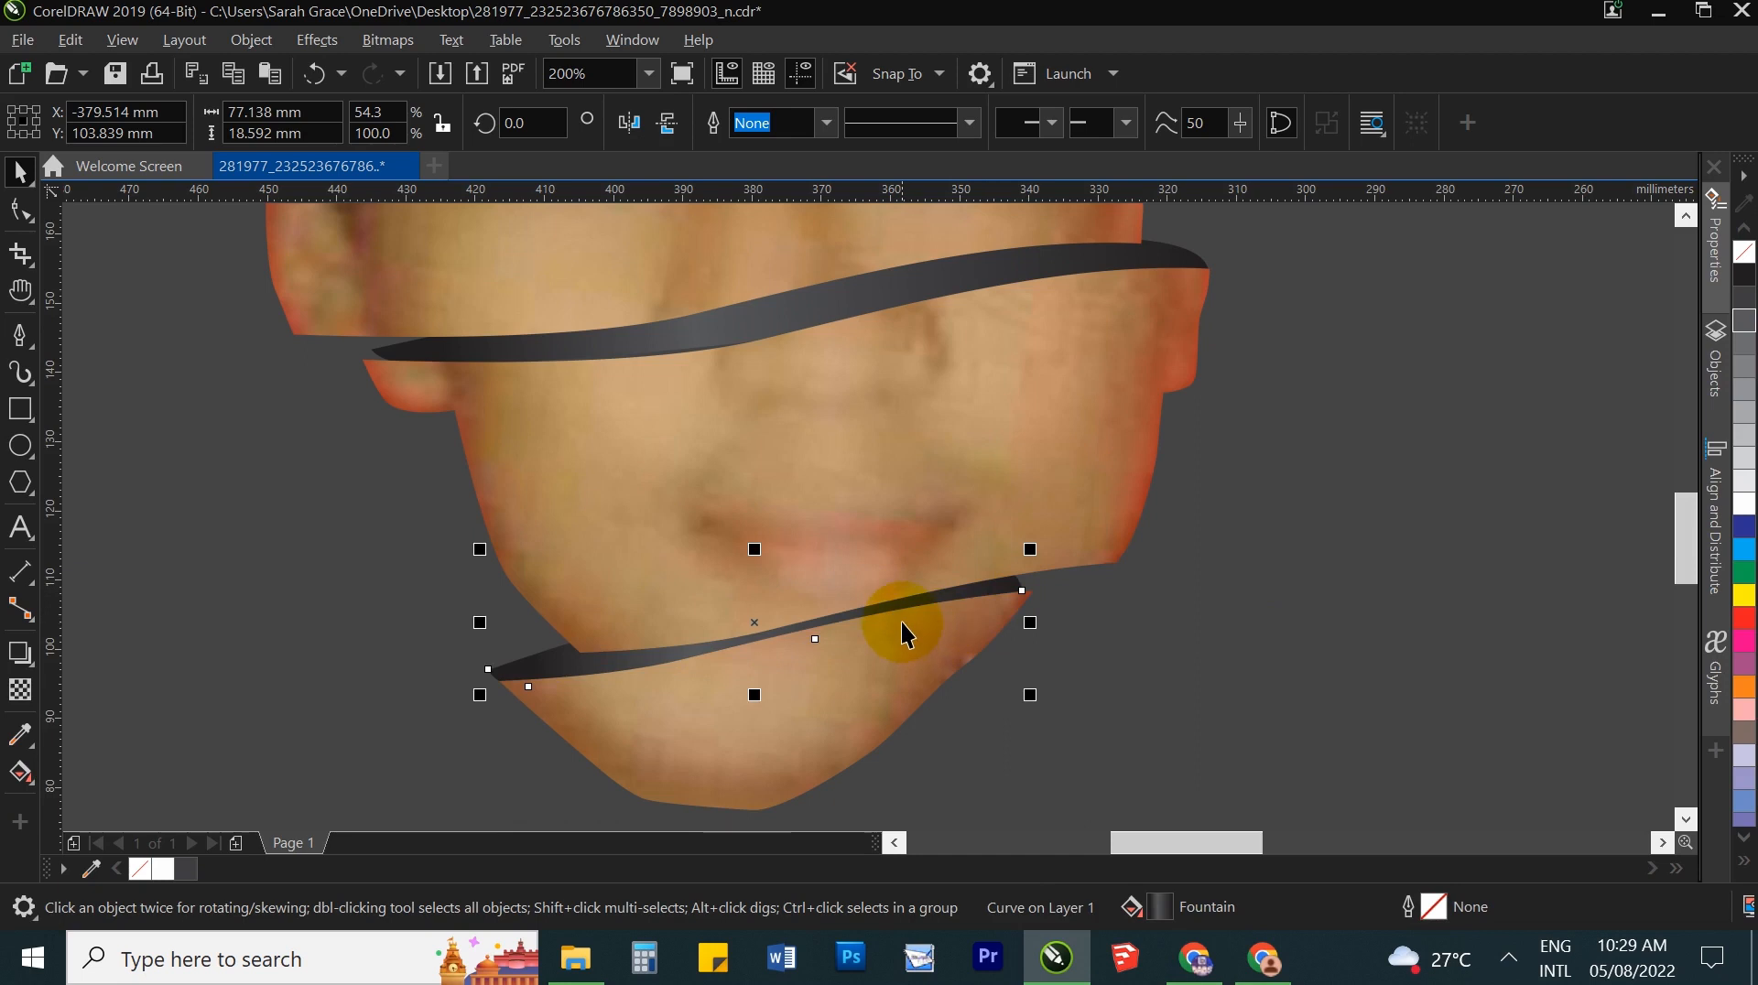
Step: Enlarge the chin gap shape from its upper-right corner to about 79 mm wide and 19 mm high
{"action": "scroll", "coordinate": [902, 623], "scroll_direction": "up", "scroll_amount": 1}
{"action": "scroll", "coordinate": [375, 679], "scroll_direction": "up", "scroll_amount": 1}
{"action": "scroll", "coordinate": [568, 648], "scroll_direction": "down", "scroll_amount": 2}
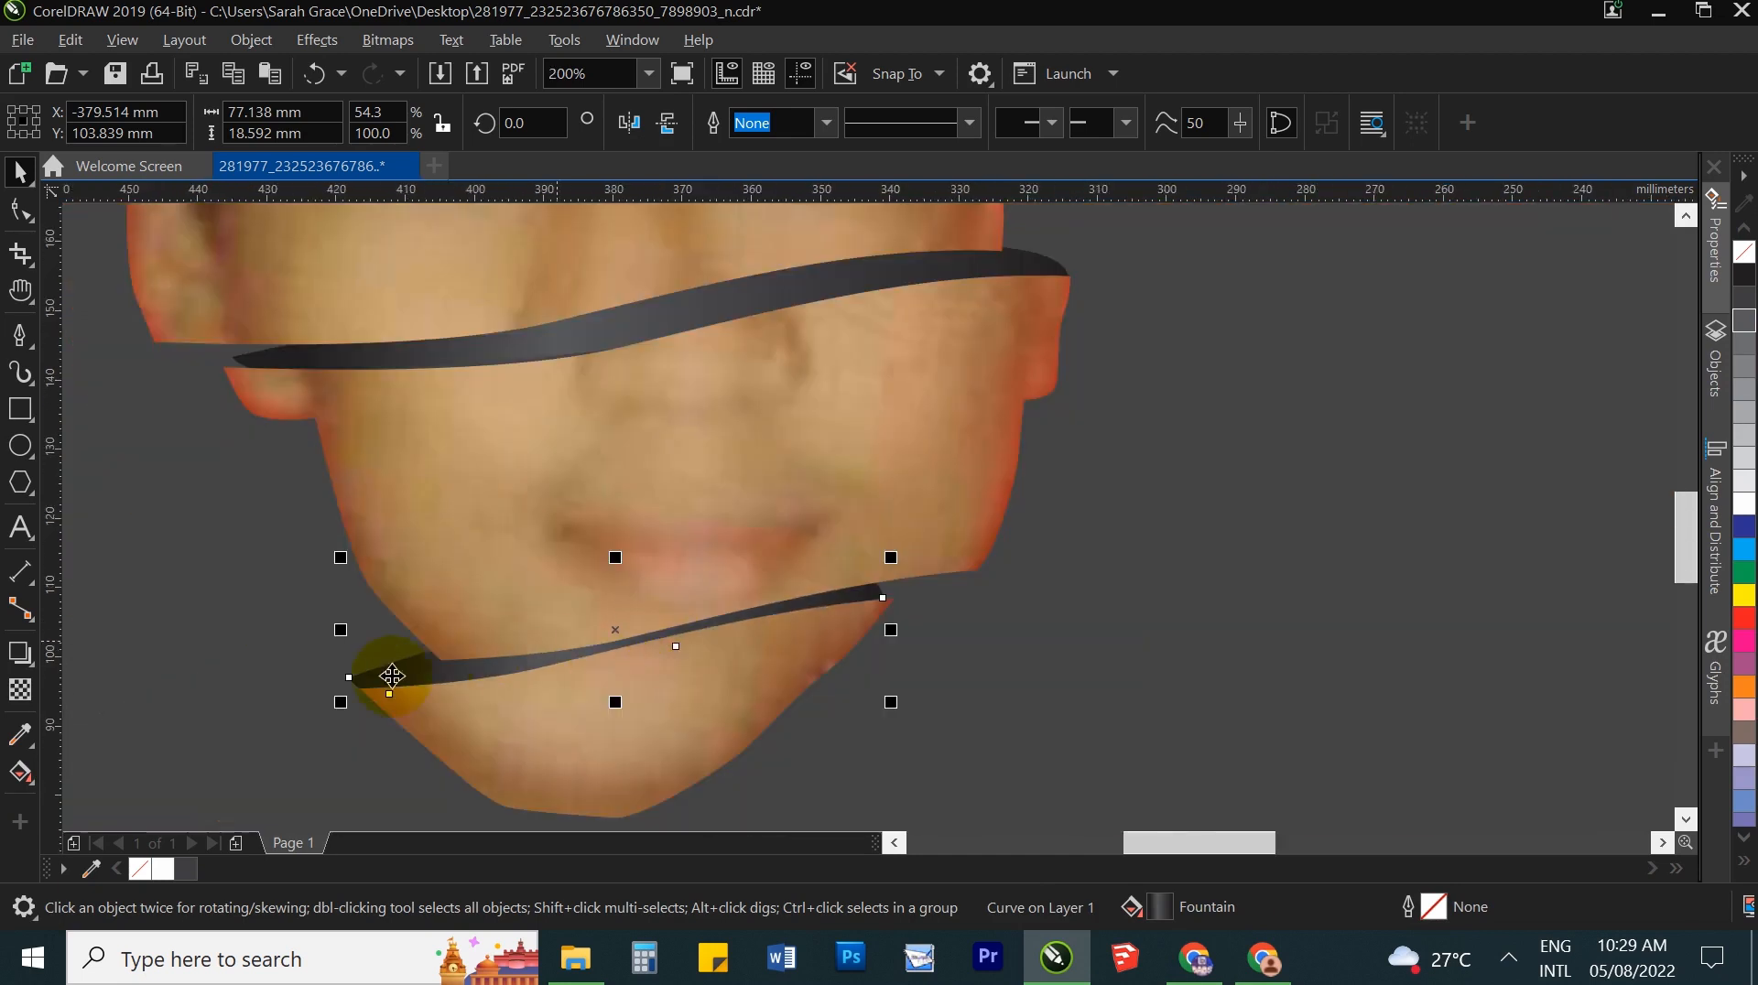
{"action": "scroll", "coordinate": [345, 706], "scroll_direction": "up", "scroll_amount": 1}
{"action": "scroll", "coordinate": [361, 714], "scroll_direction": "up", "scroll_amount": 1}
{"action": "scroll", "coordinate": [424, 648], "scroll_direction": "down", "scroll_amount": 1}
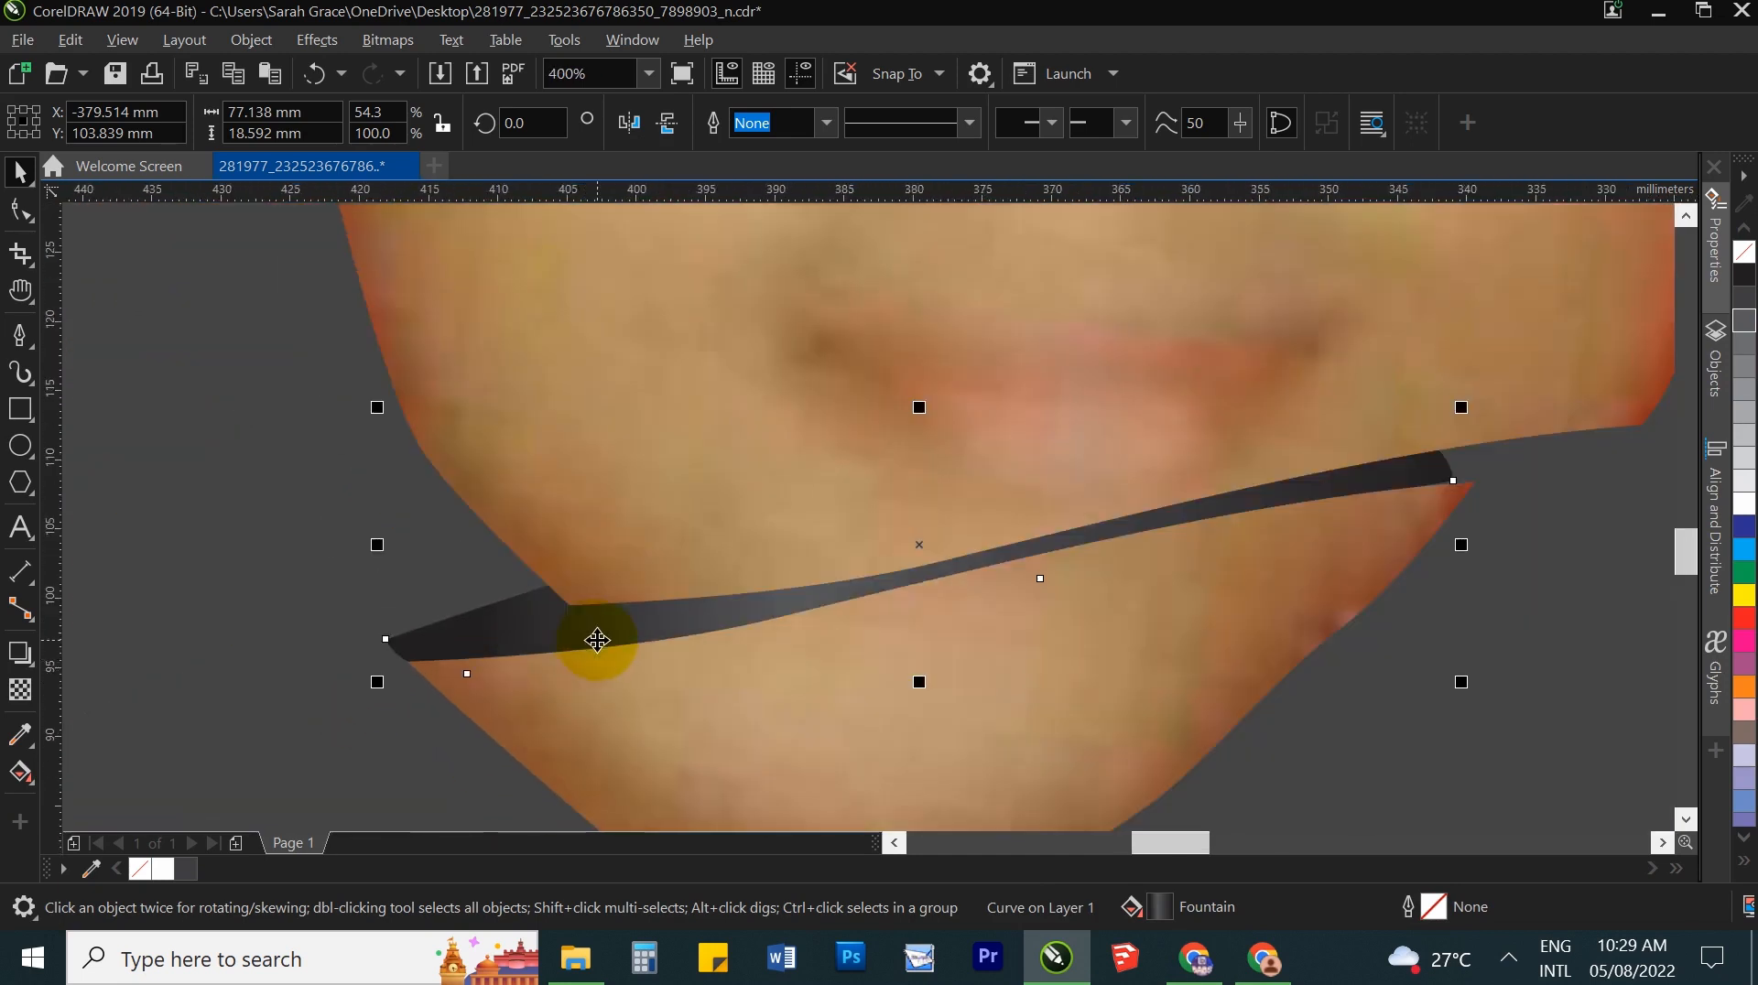
{"action": "scroll", "coordinate": [641, 640], "scroll_direction": "down", "scroll_amount": 1}
{"action": "left_click", "coordinate": [1201, 601]}
{"action": "scroll", "coordinate": [987, 562], "scroll_direction": "up", "scroll_amount": 2}
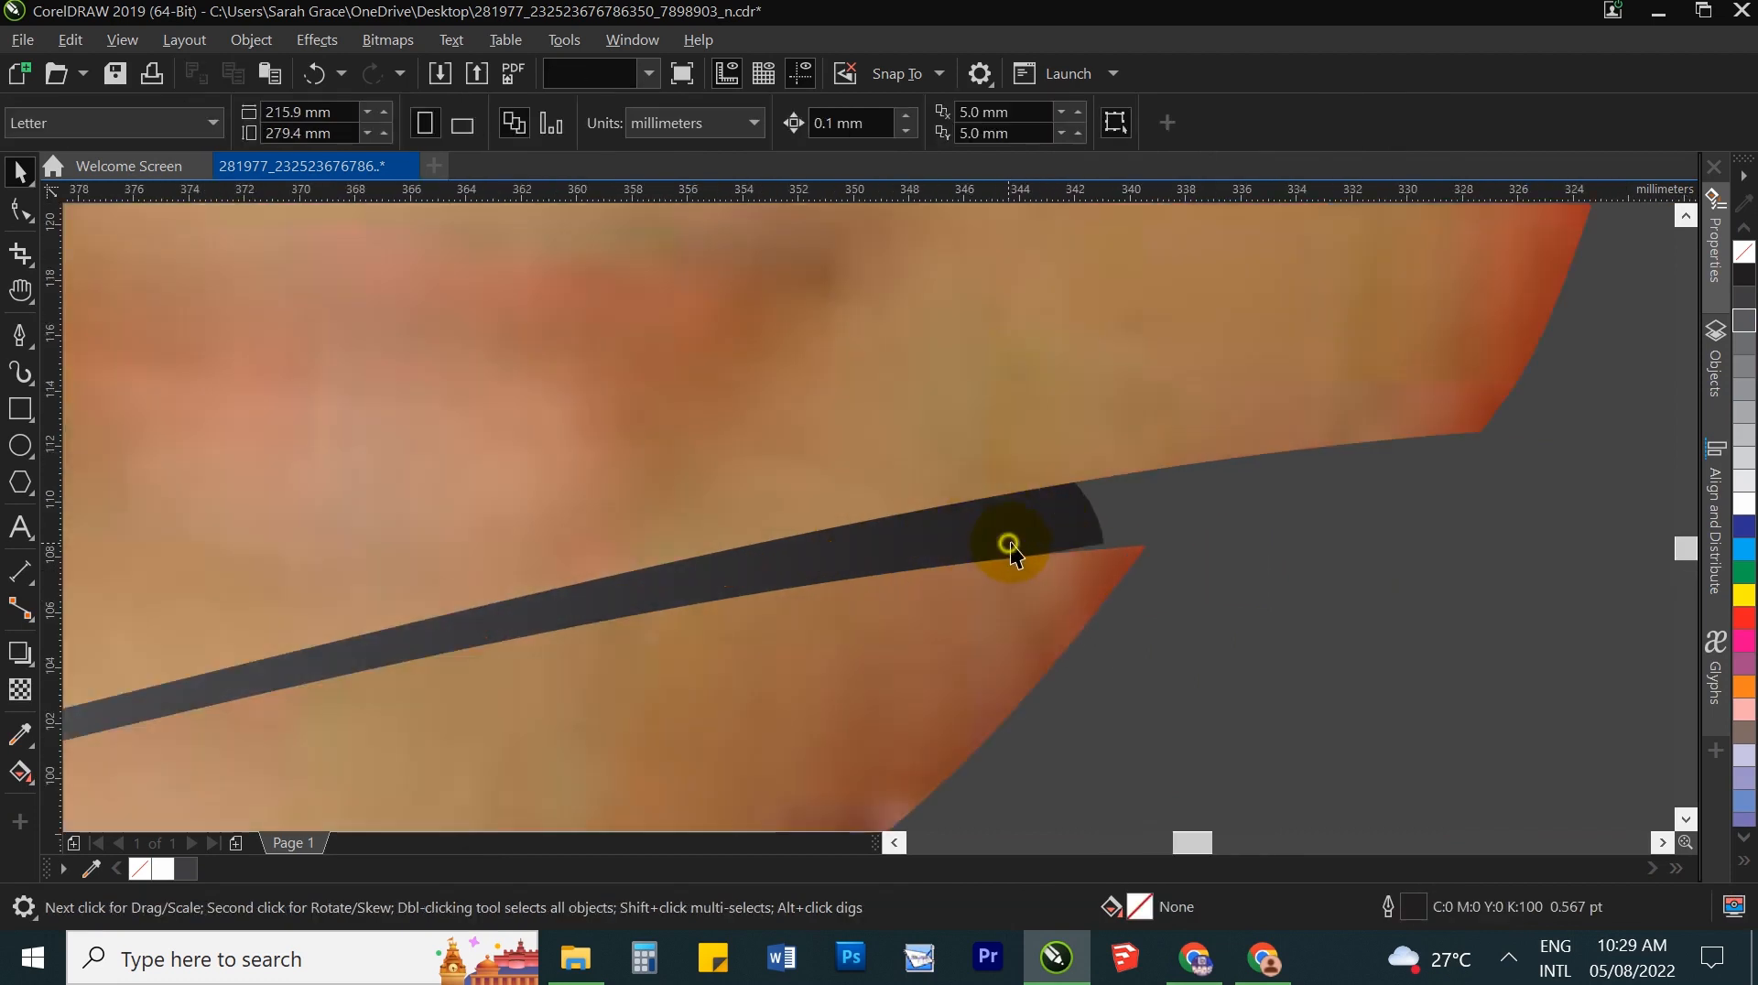
{"action": "left_click", "coordinate": [1109, 553]}
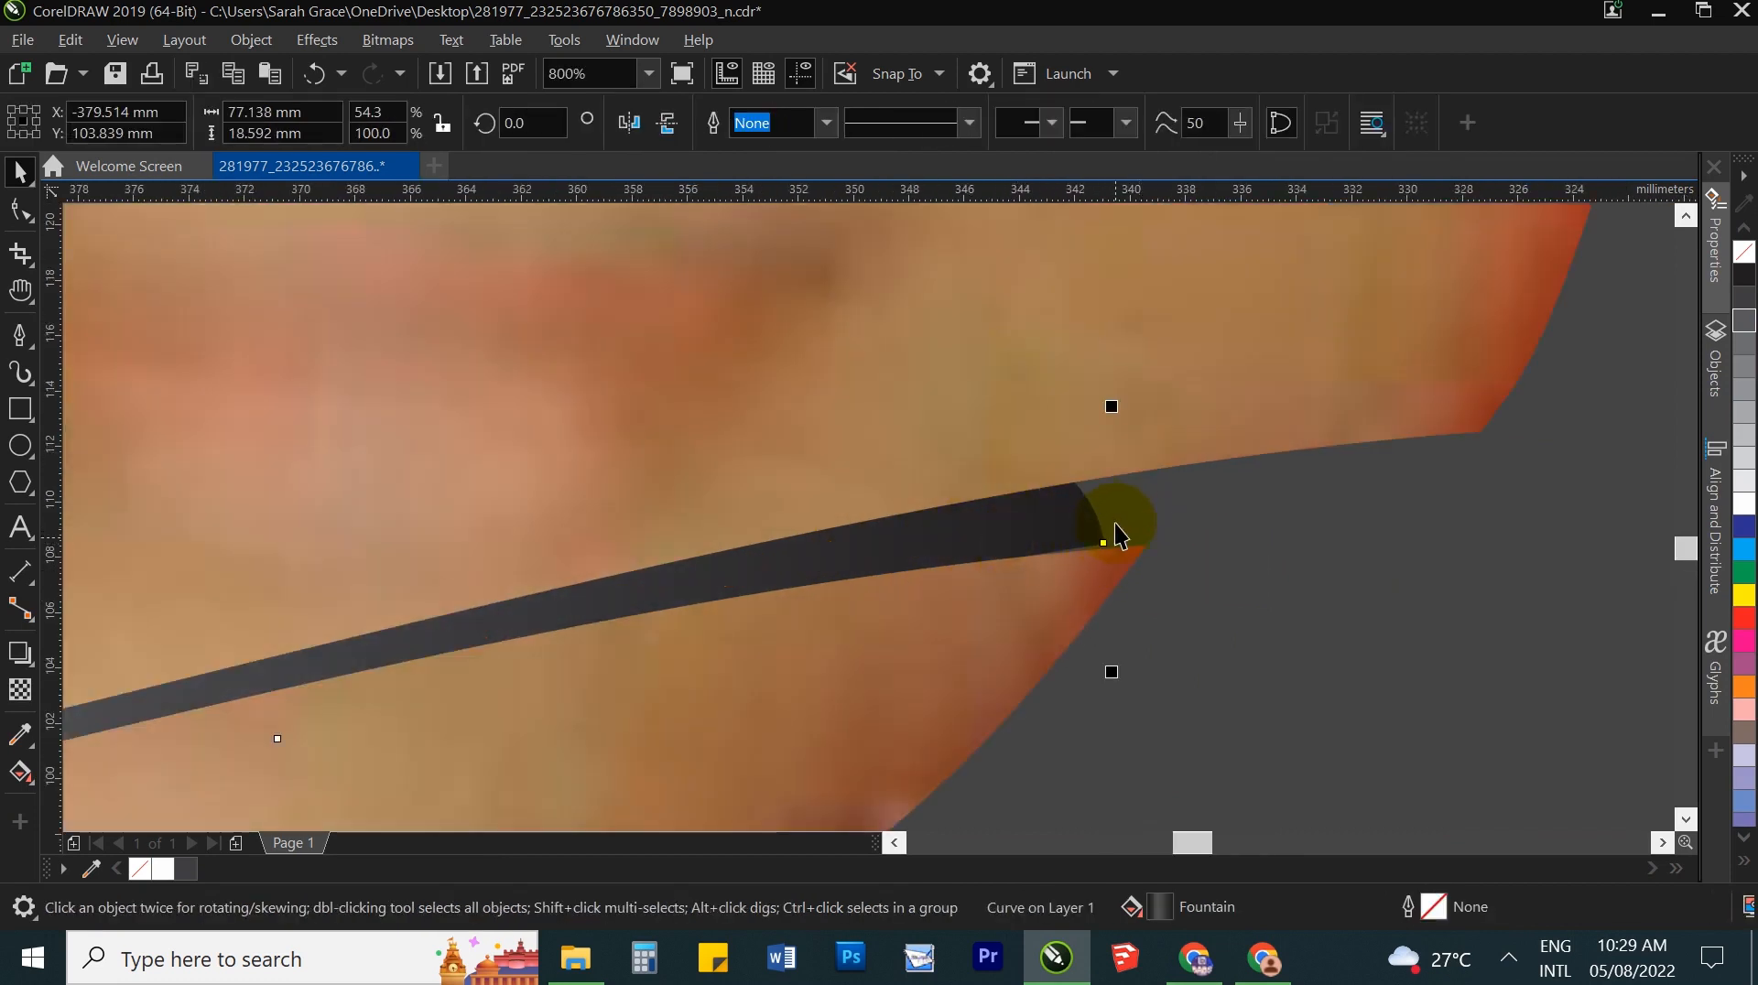
{"action": "left_click_drag", "start_coordinate": [1116, 402], "coordinate": [1204, 386]}
Step: Move the end node at the chin gap shape's right tip onto the chin slice's upper-right corner
{"action": "left_click", "coordinate": [28, 216]}
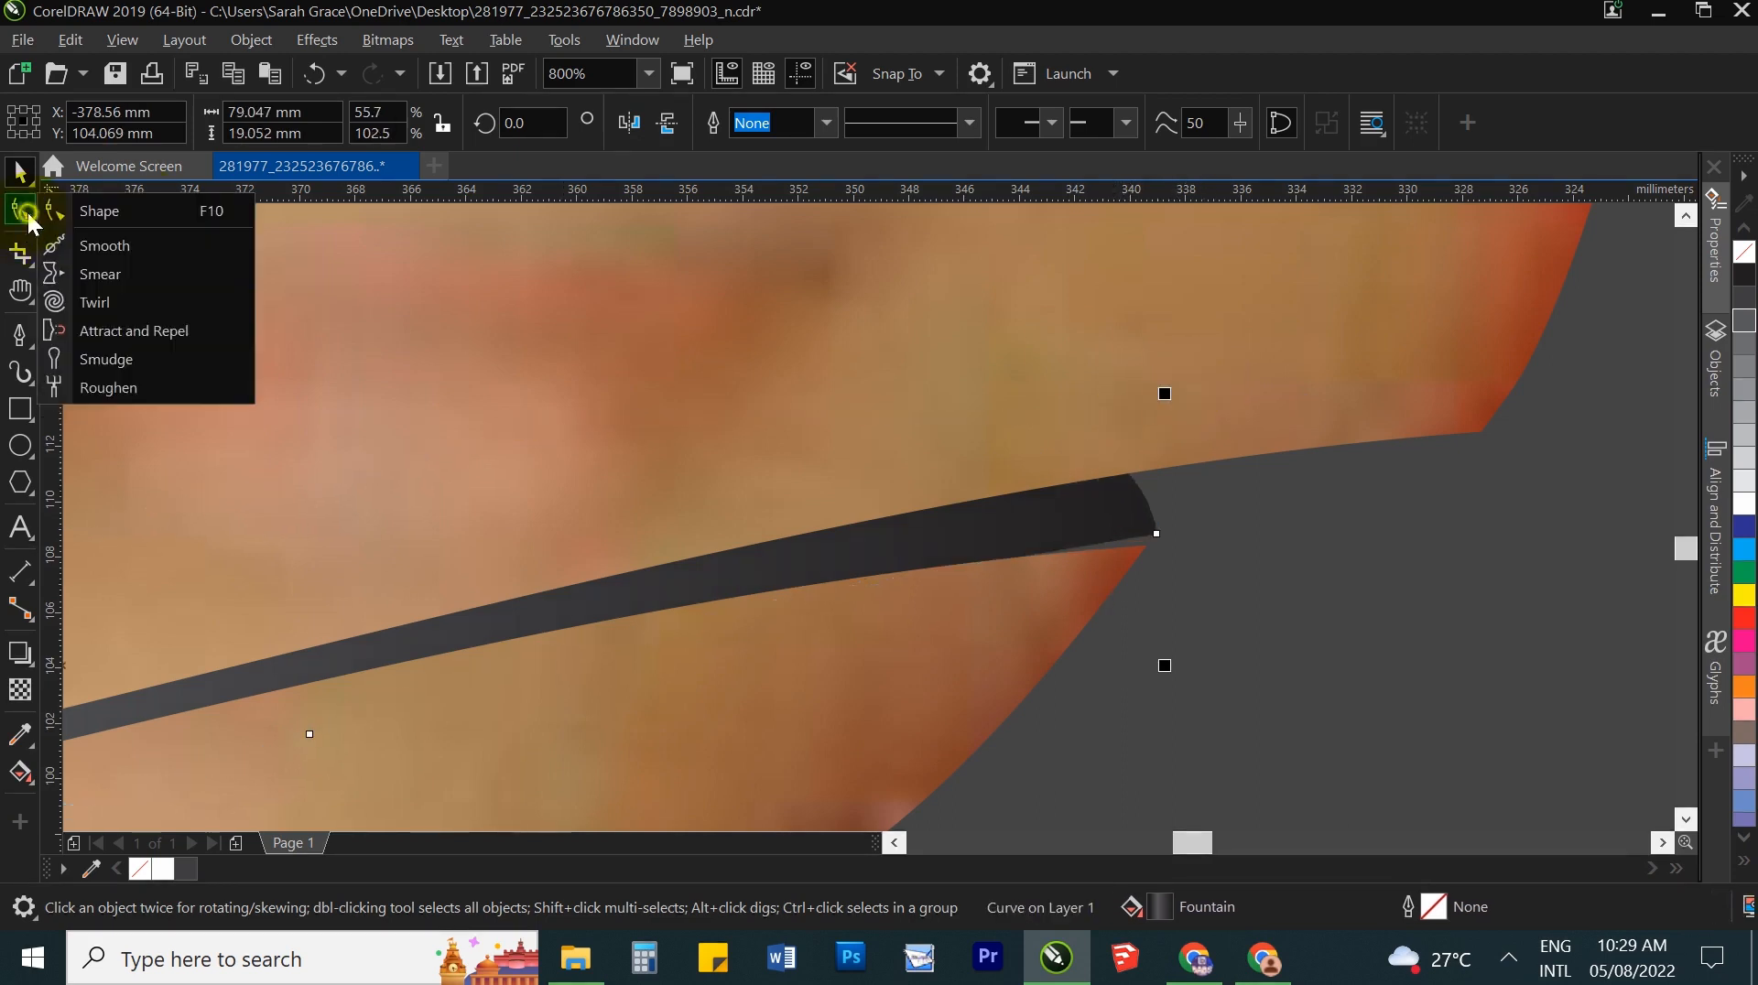
{"action": "left_click", "coordinate": [133, 211]}
{"action": "left_click", "coordinate": [1156, 534]}
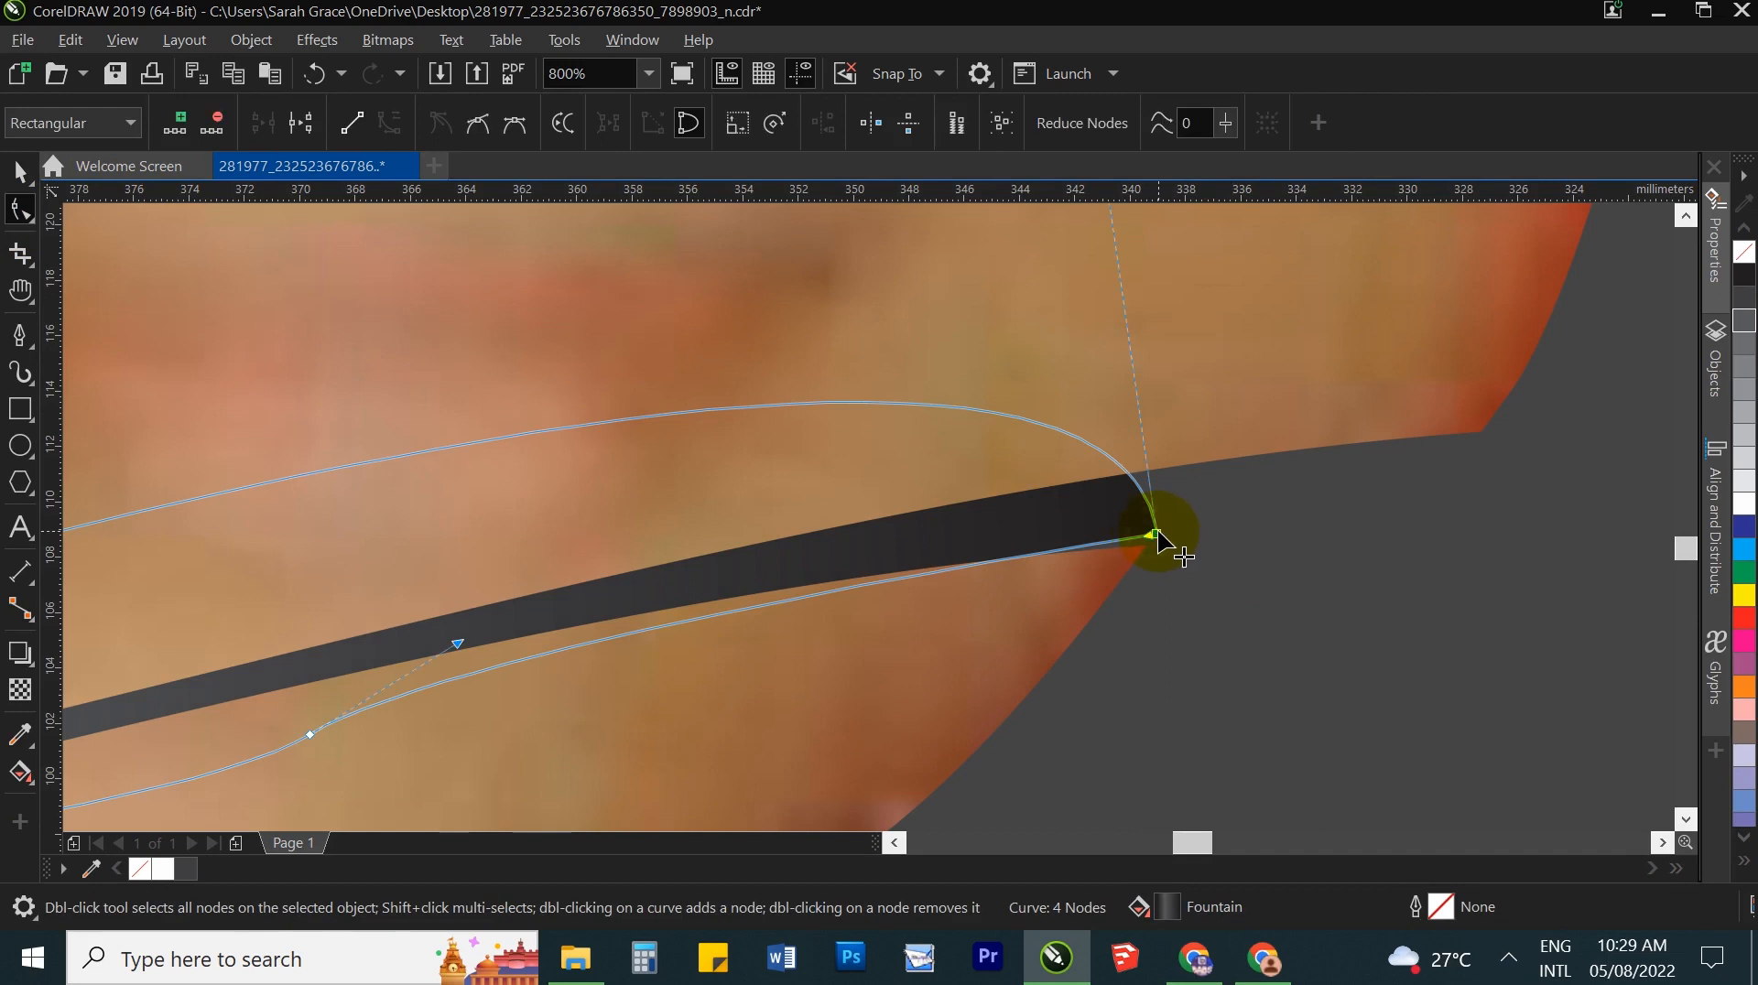
{"action": "left_click_drag", "start_coordinate": [1155, 540], "coordinate": [1142, 546]}
{"action": "key", "text": "space"}
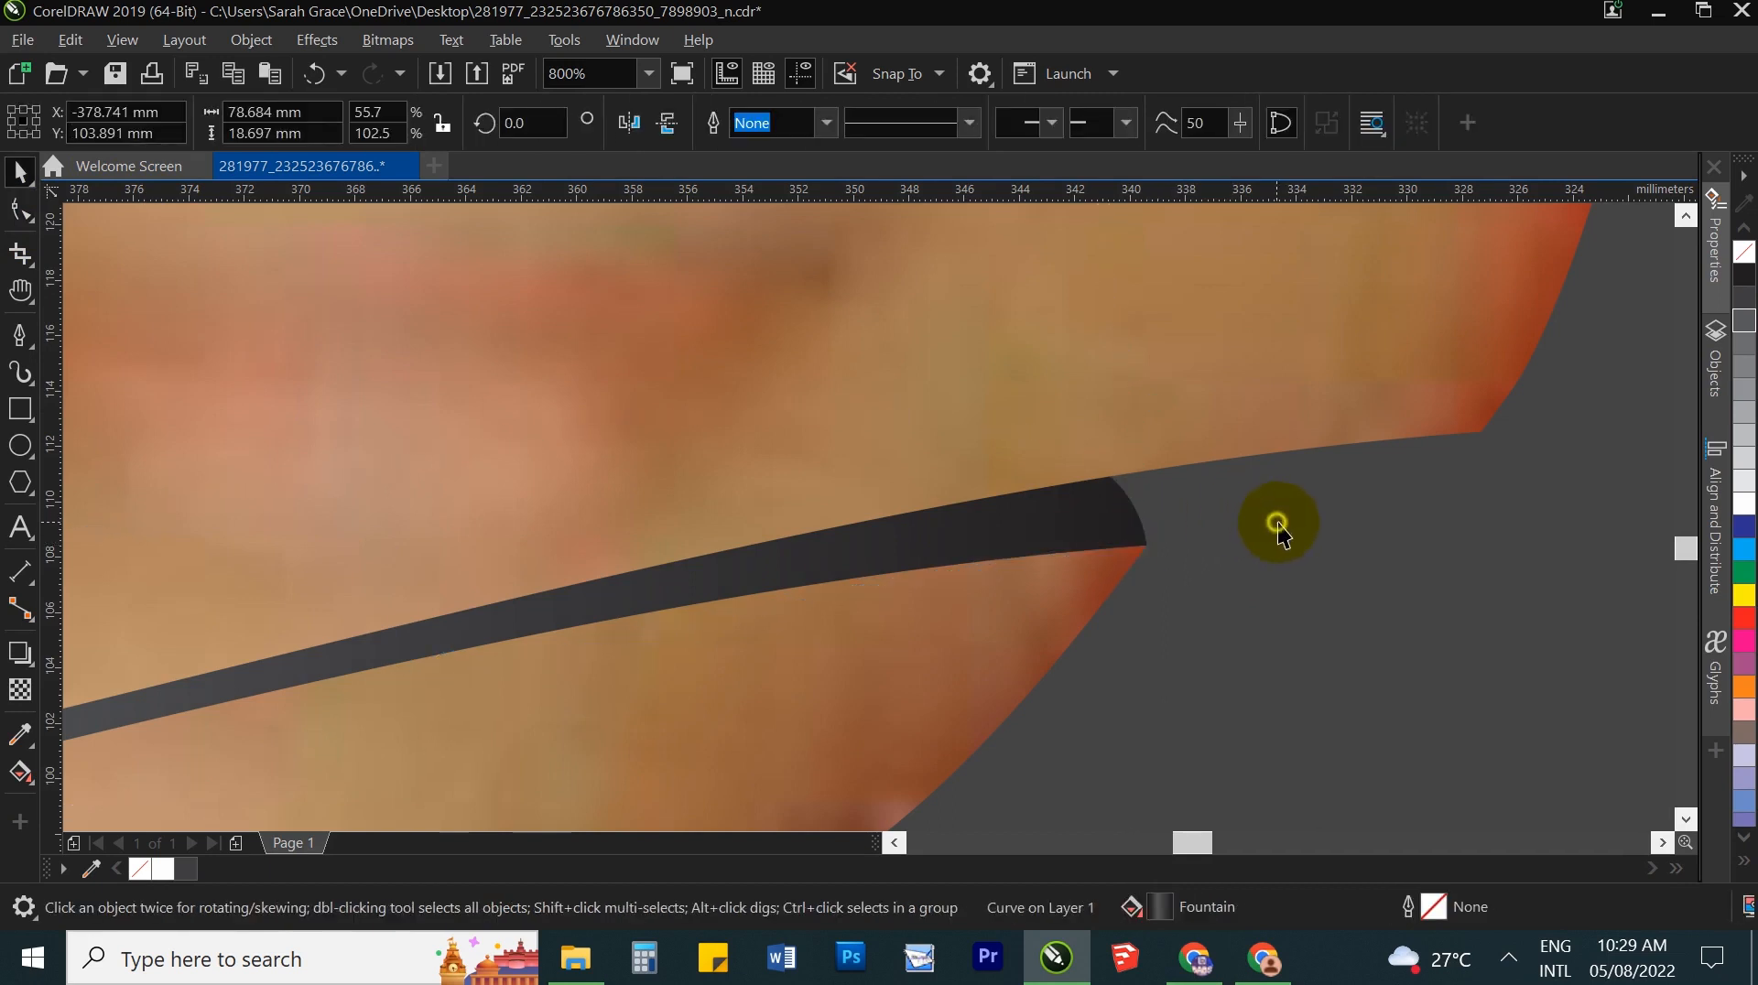
{"action": "left_click", "coordinate": [1277, 525]}
Step: Move the chin slice and its gap shape together down about 3 mm to widen the gap below the mouth slice
{"action": "scroll", "coordinate": [1275, 525], "scroll_direction": "down", "scroll_amount": 6}
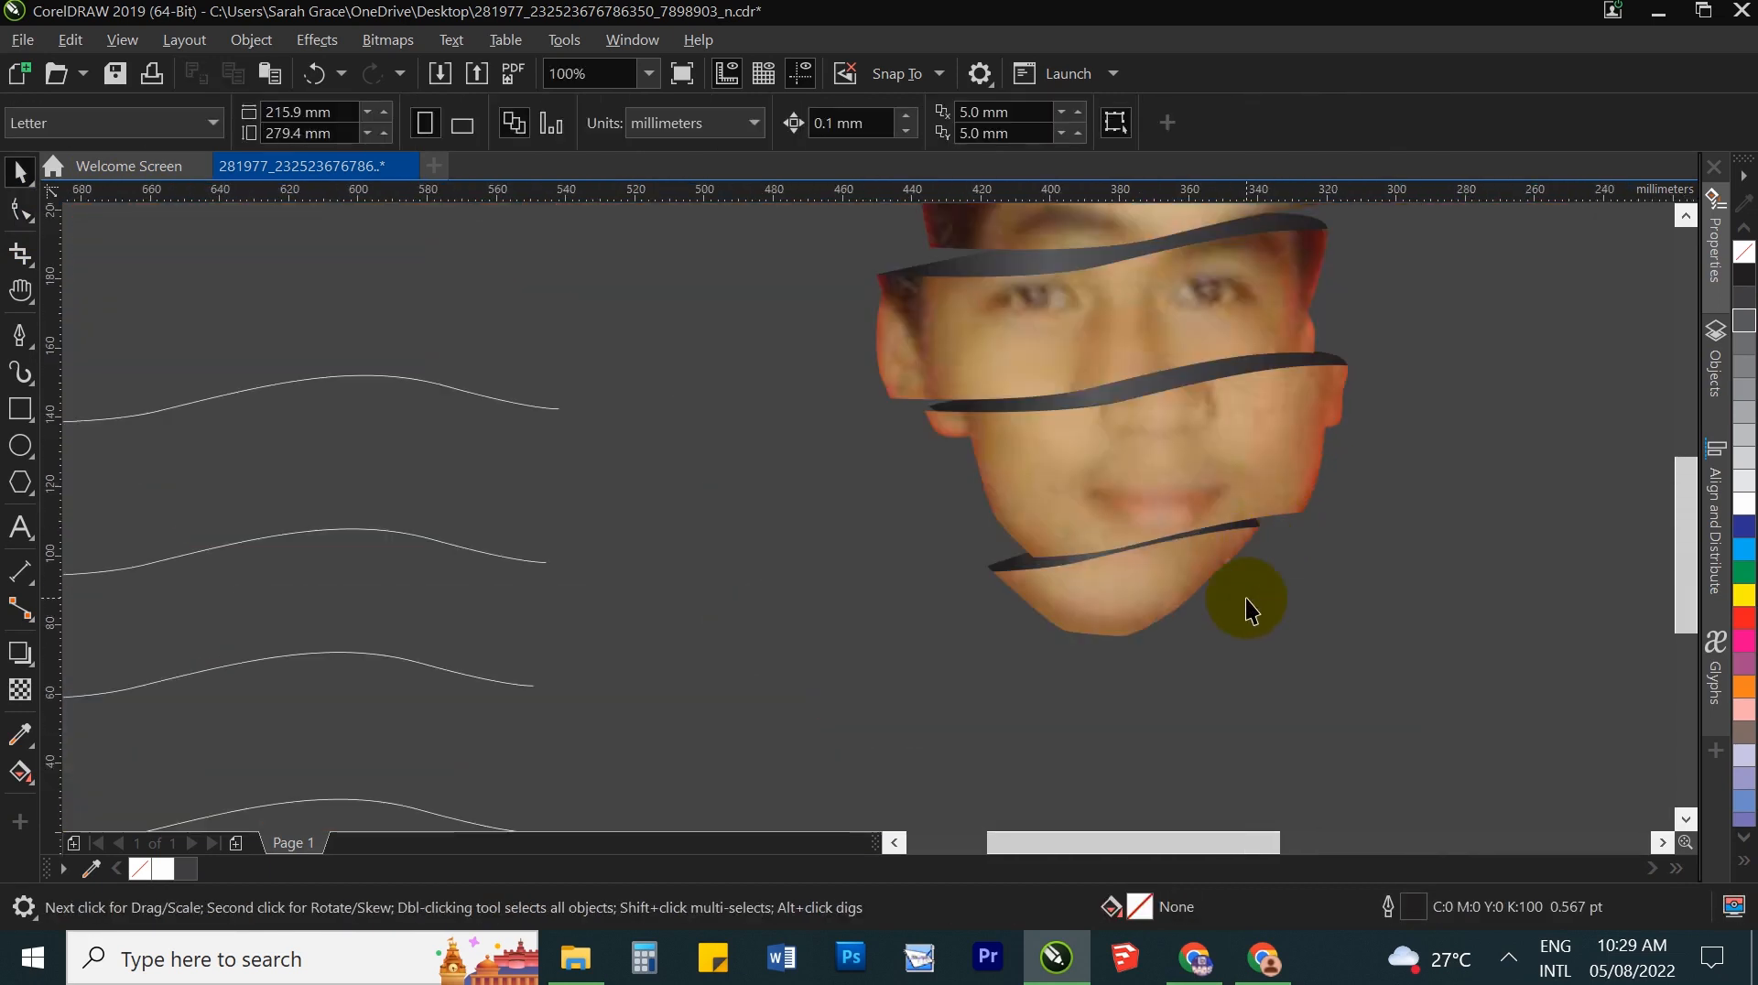
{"action": "key", "text": "h"}
{"action": "left_click_drag", "start_coordinate": [1293, 582], "coordinate": [788, 608]}
{"action": "scroll", "coordinate": [1053, 700], "scroll_direction": "down", "scroll_amount": 2}
{"action": "key", "text": "space"}
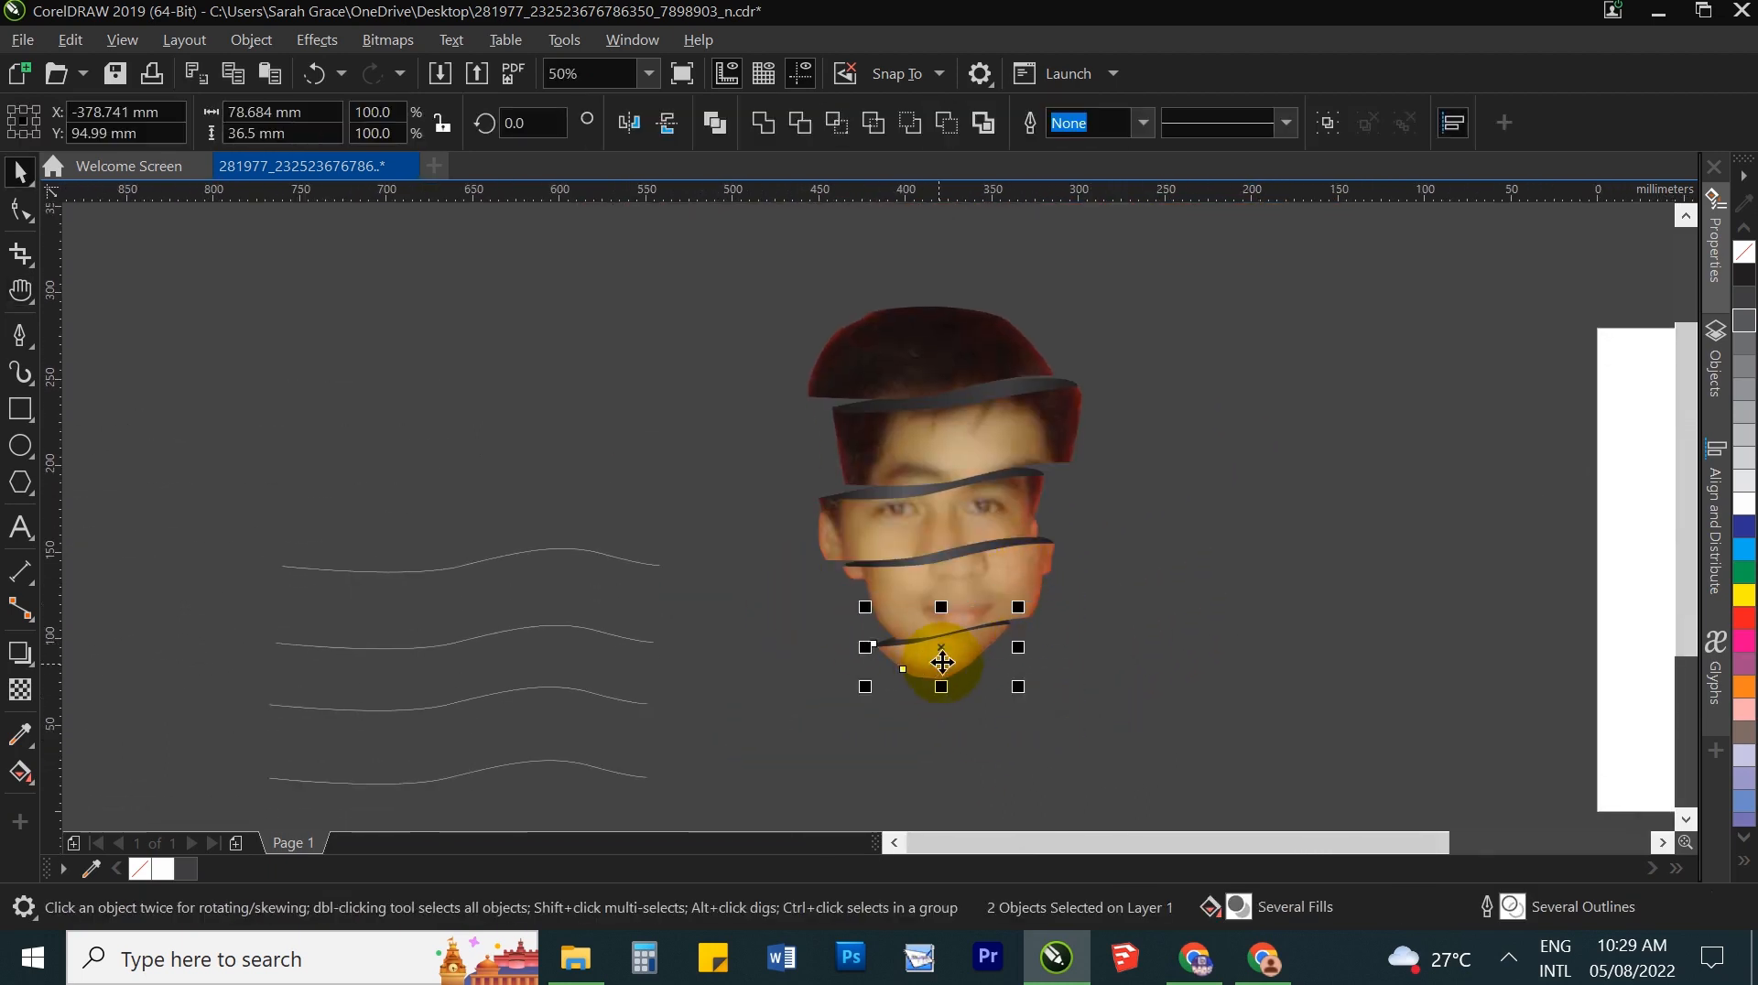
{"action": "scroll", "coordinate": [1036, 660], "scroll_direction": "up", "scroll_amount": 2}
{"action": "left_click_drag", "start_coordinate": [1036, 659], "coordinate": [1042, 661]}
{"action": "scroll", "coordinate": [1025, 641], "scroll_direction": "down", "scroll_amount": 4}
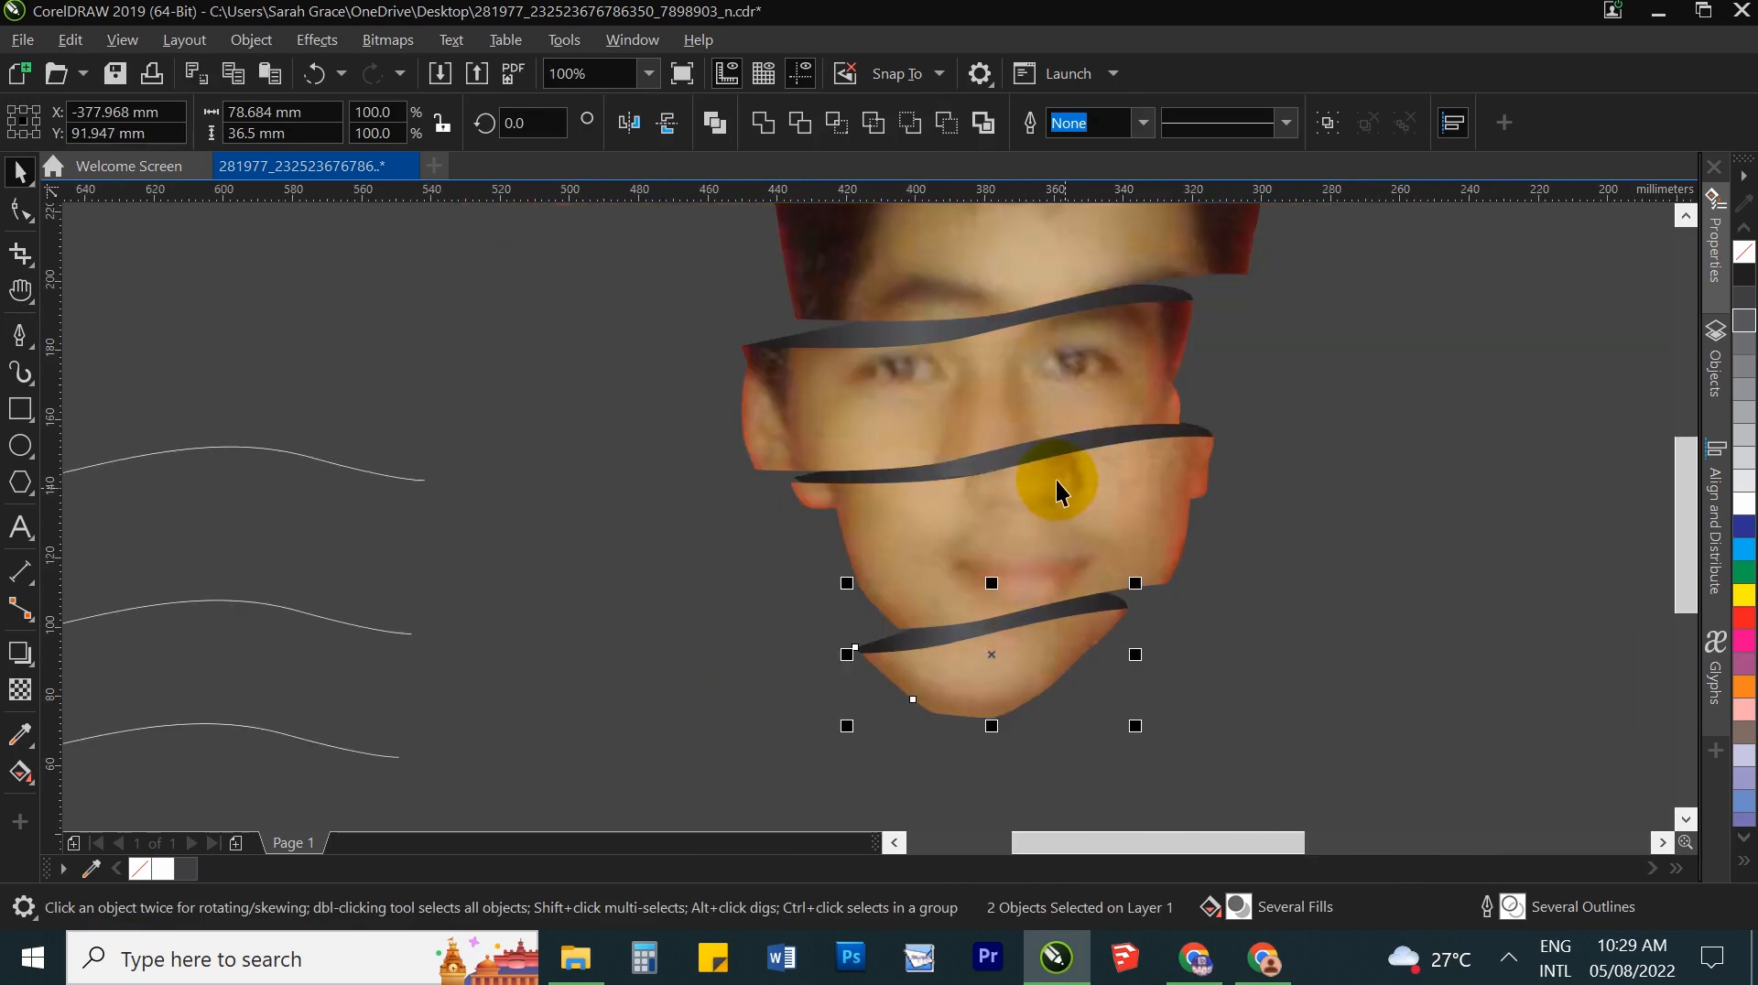
Step: Shift the mouth slice and the gap shape above it together to the right by about 4.4 mm
{"action": "scroll", "coordinate": [1040, 469], "scroll_direction": "up", "scroll_amount": 1}
{"action": "scroll", "coordinate": [1028, 576], "scroll_direction": "up", "scroll_amount": 1}
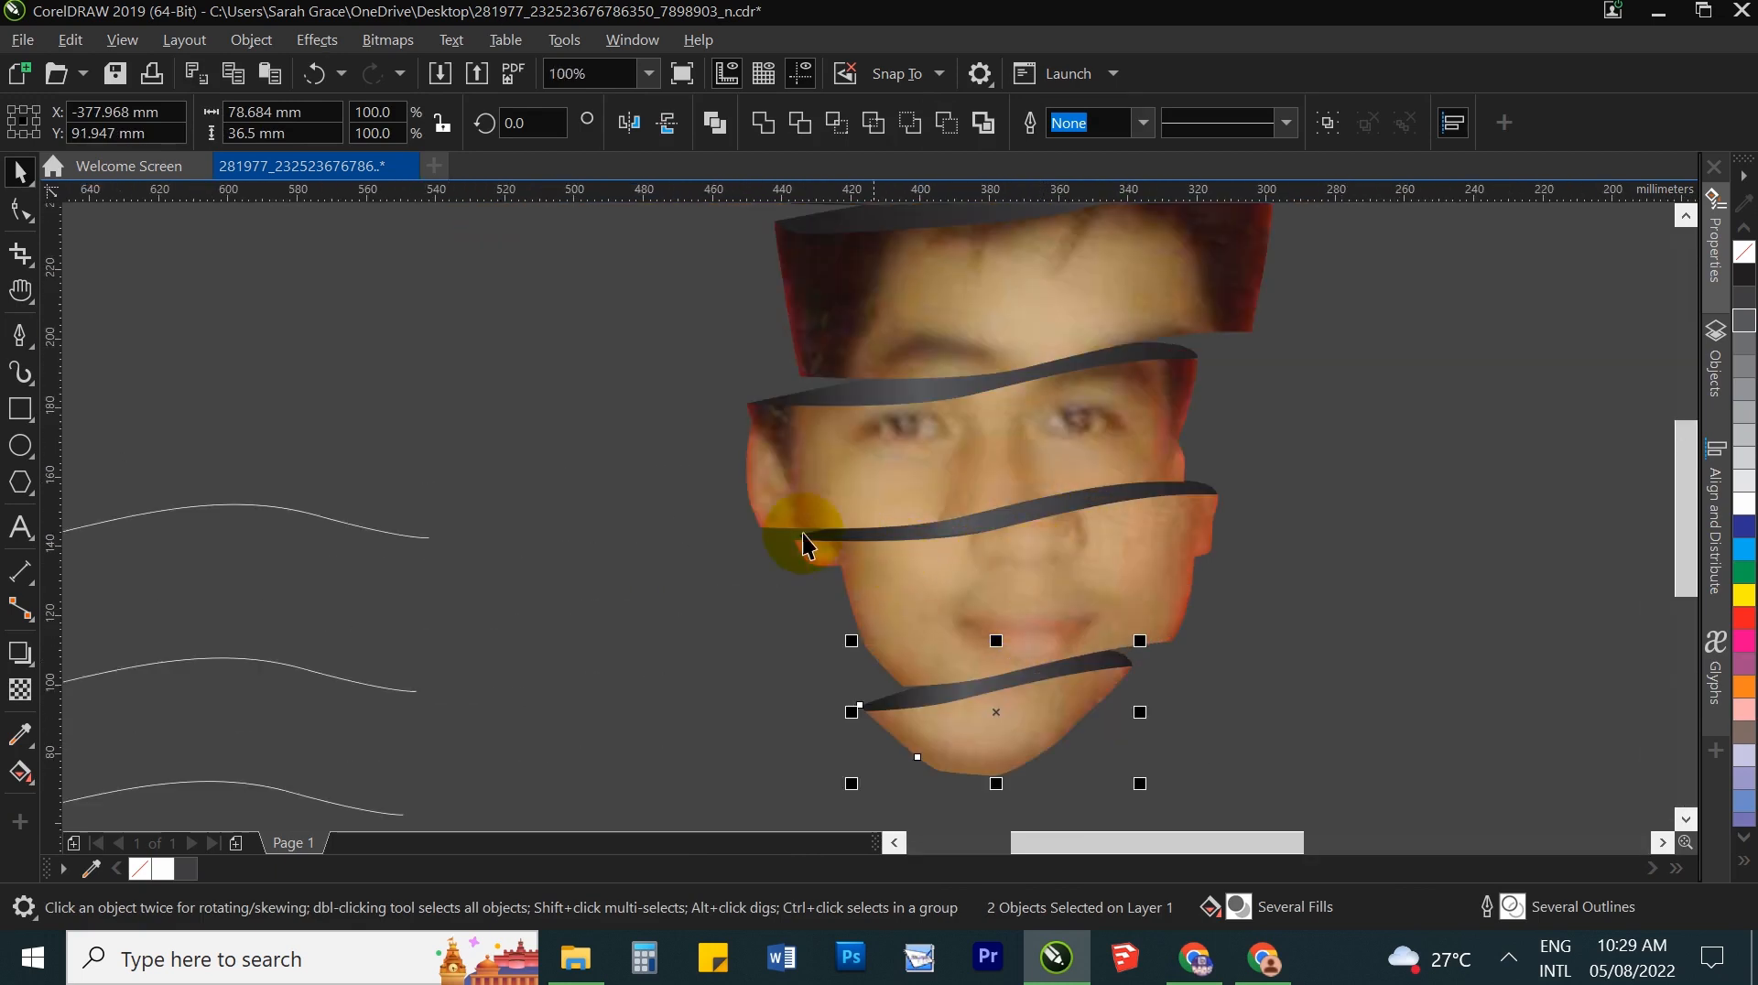
{"action": "left_click_drag", "start_coordinate": [695, 496], "coordinate": [1286, 645]}
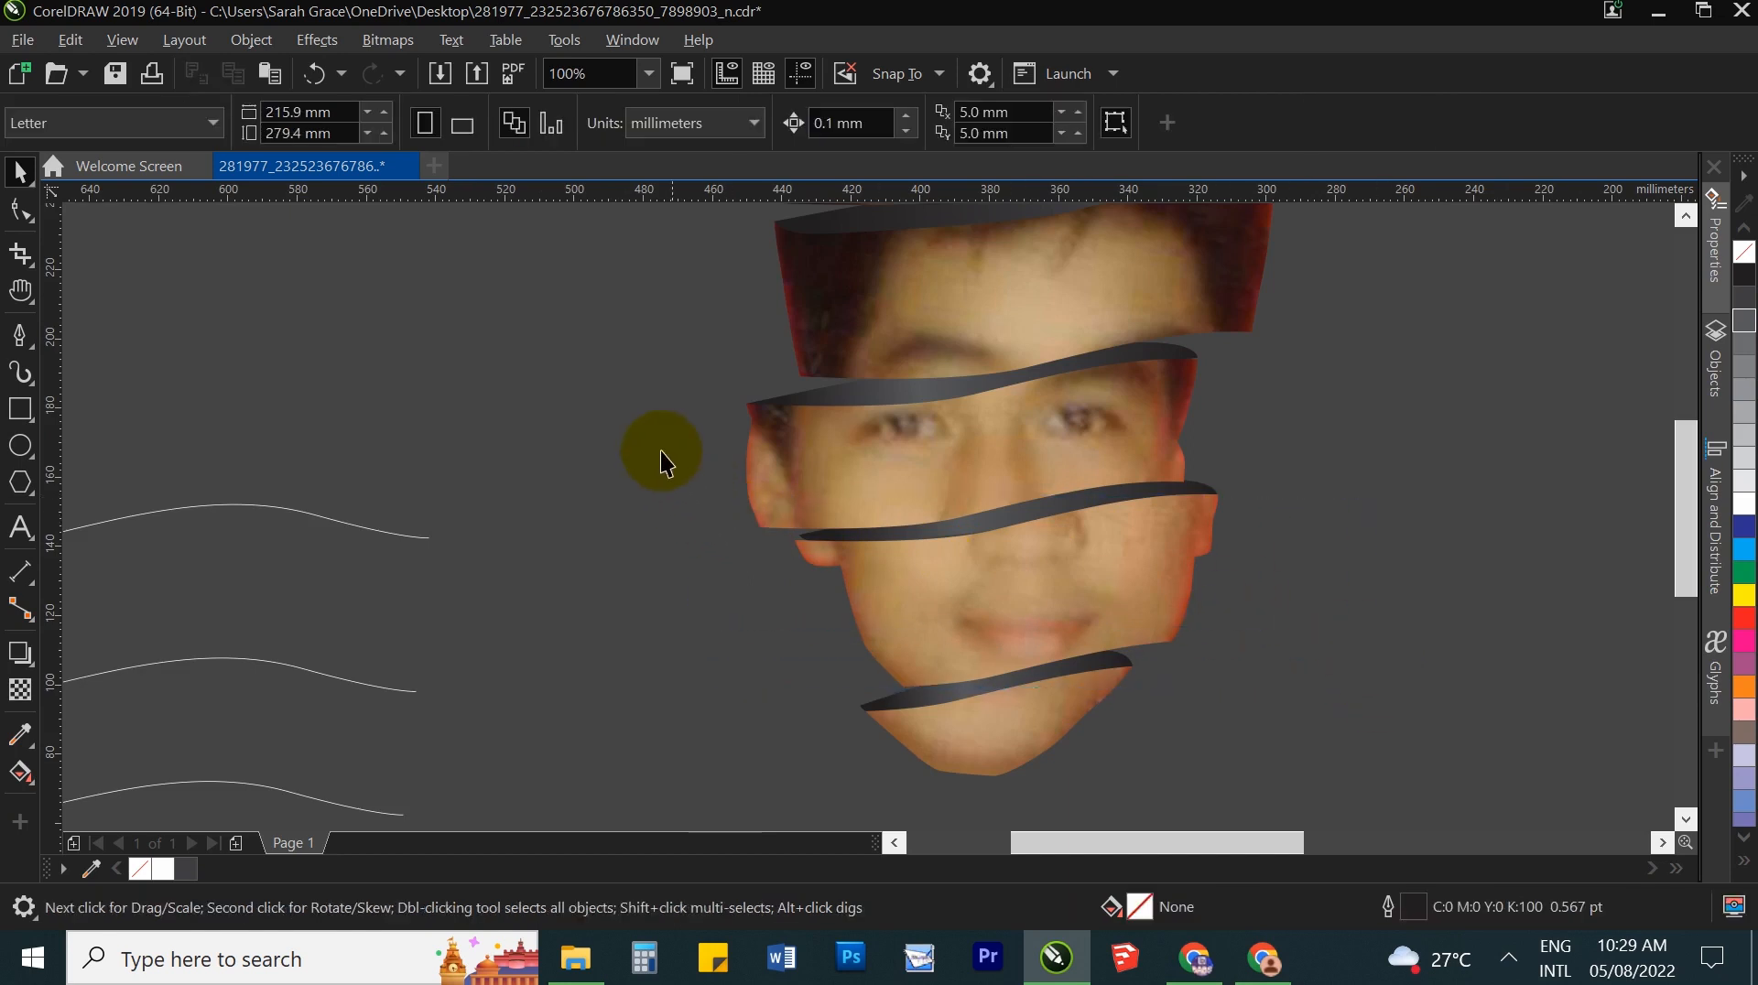
{"action": "left_click_drag", "start_coordinate": [1361, 707], "coordinate": [1360, 707]}
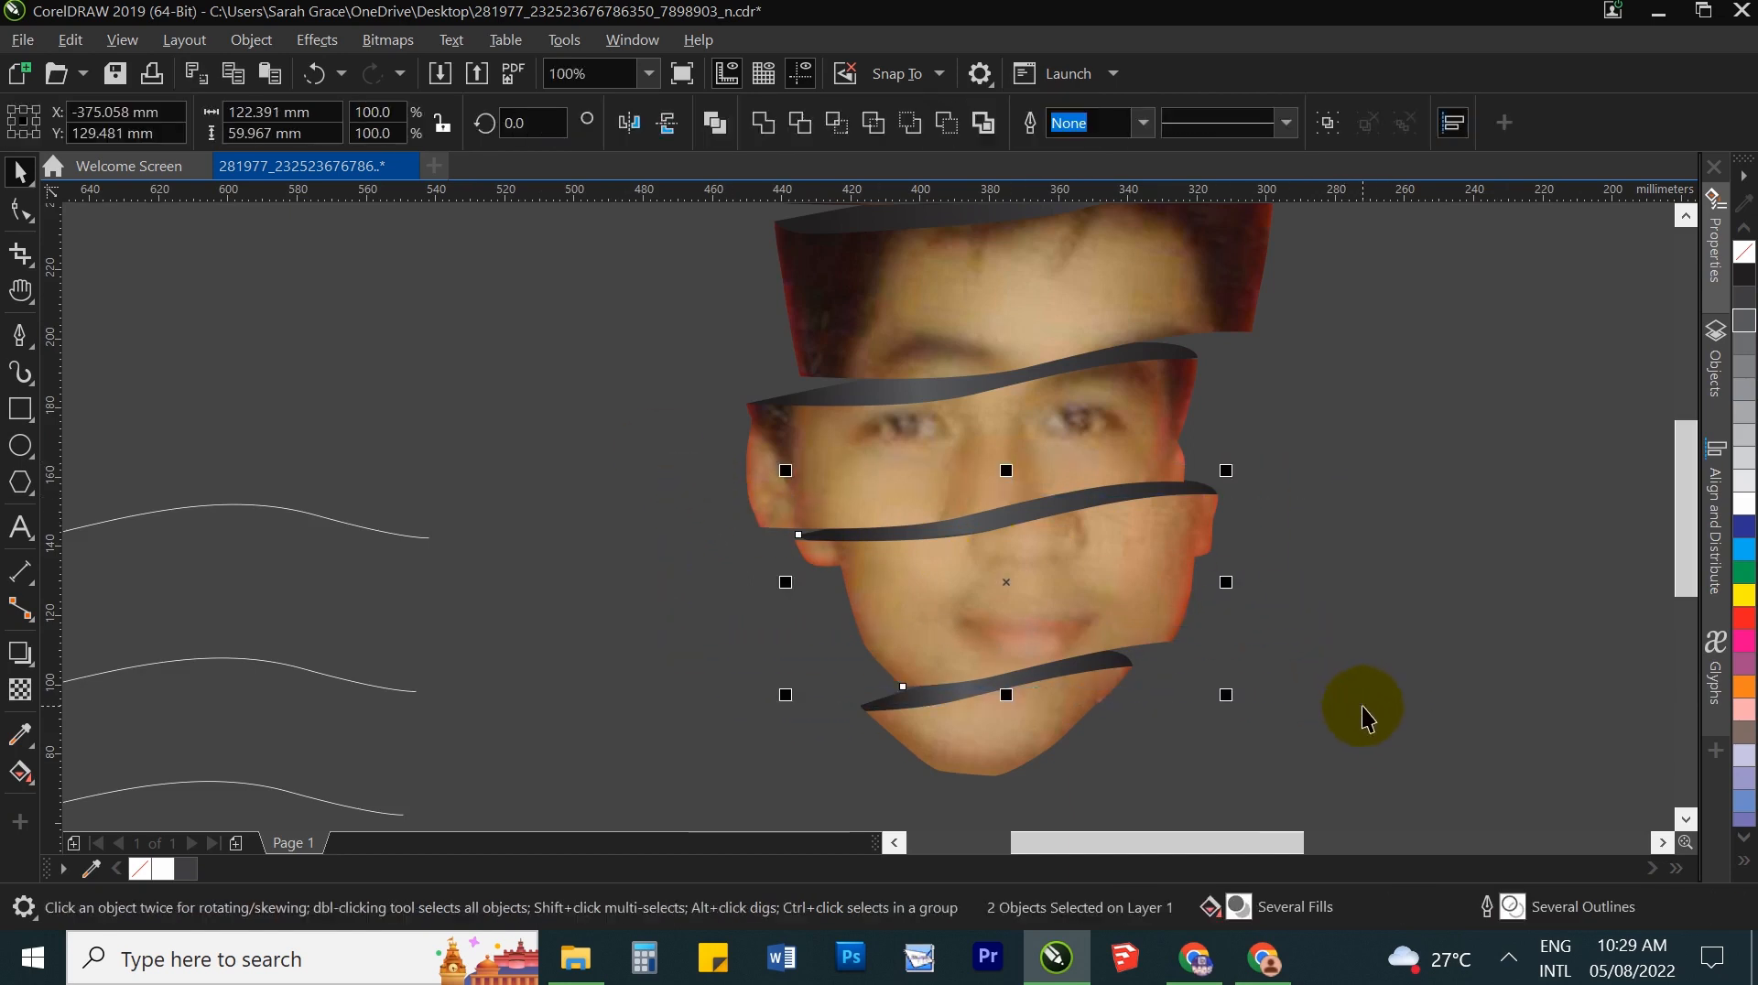
{"action": "left_click_drag", "start_coordinate": [1135, 582], "coordinate": [1151, 581]}
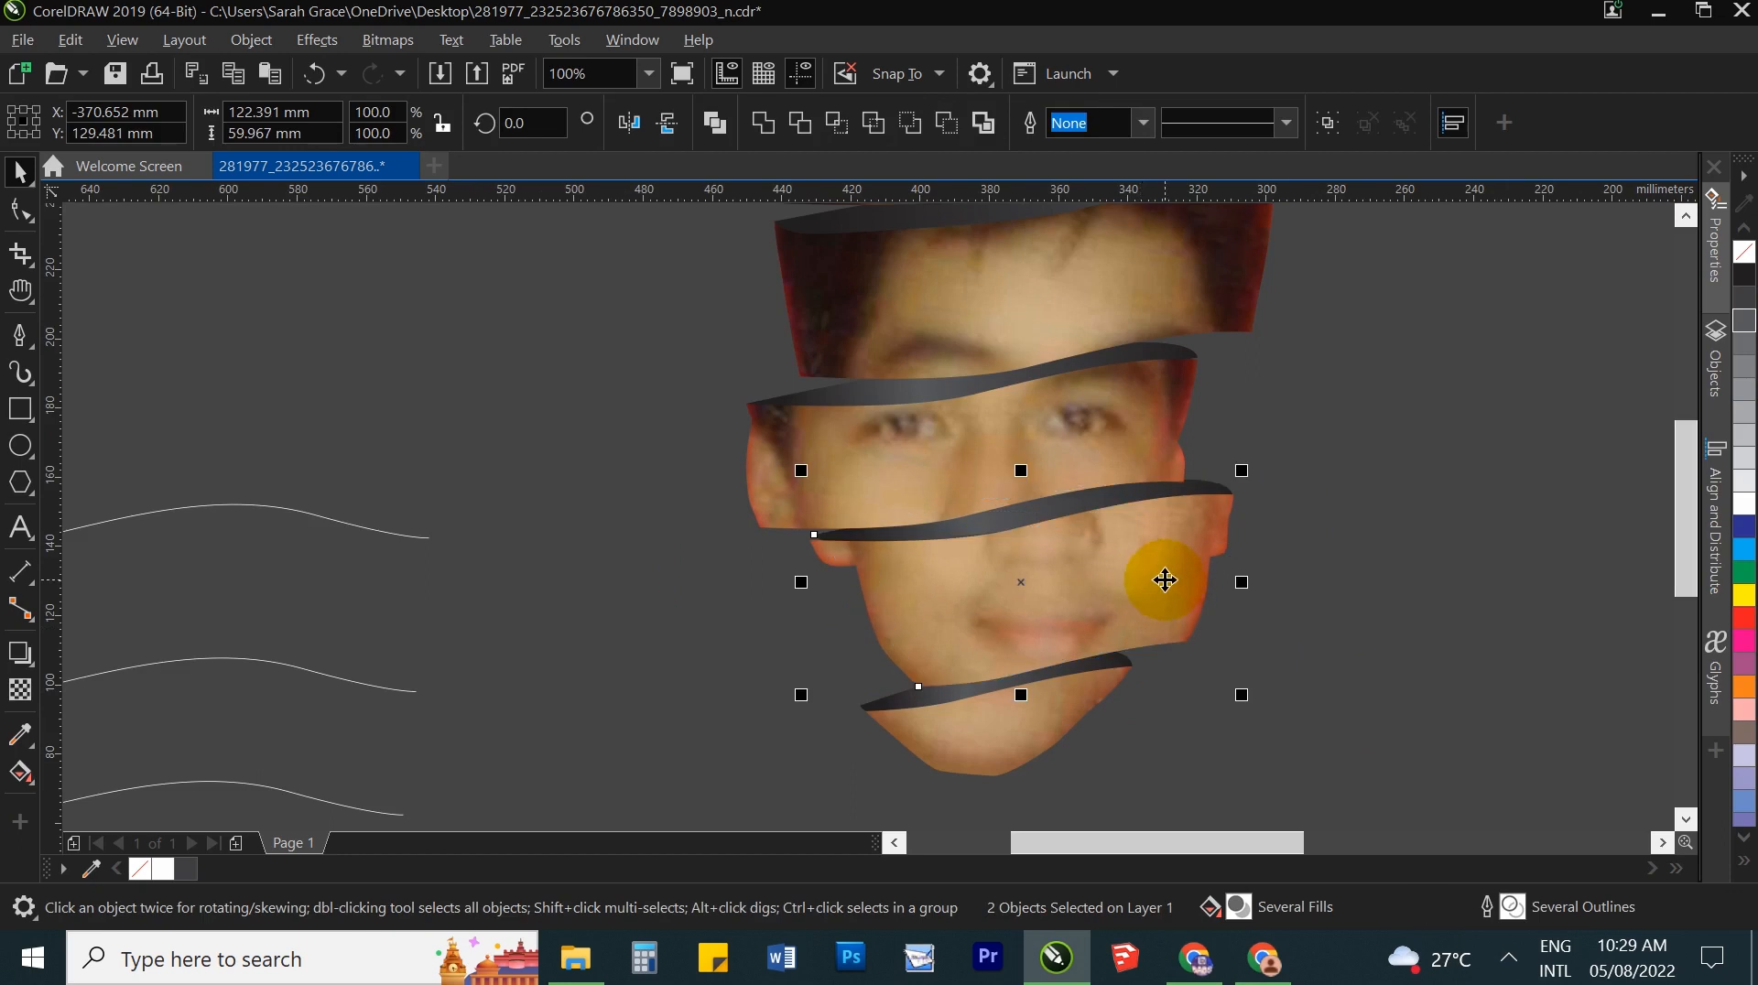
Step: Shift the uppermost gap shape slightly right and raise the hair slice slightly to widen the gap above the forehead
{"action": "scroll", "coordinate": [1100, 621], "scroll_direction": "down", "scroll_amount": 1}
{"action": "scroll", "coordinate": [1075, 447], "scroll_direction": "up", "scroll_amount": 1}
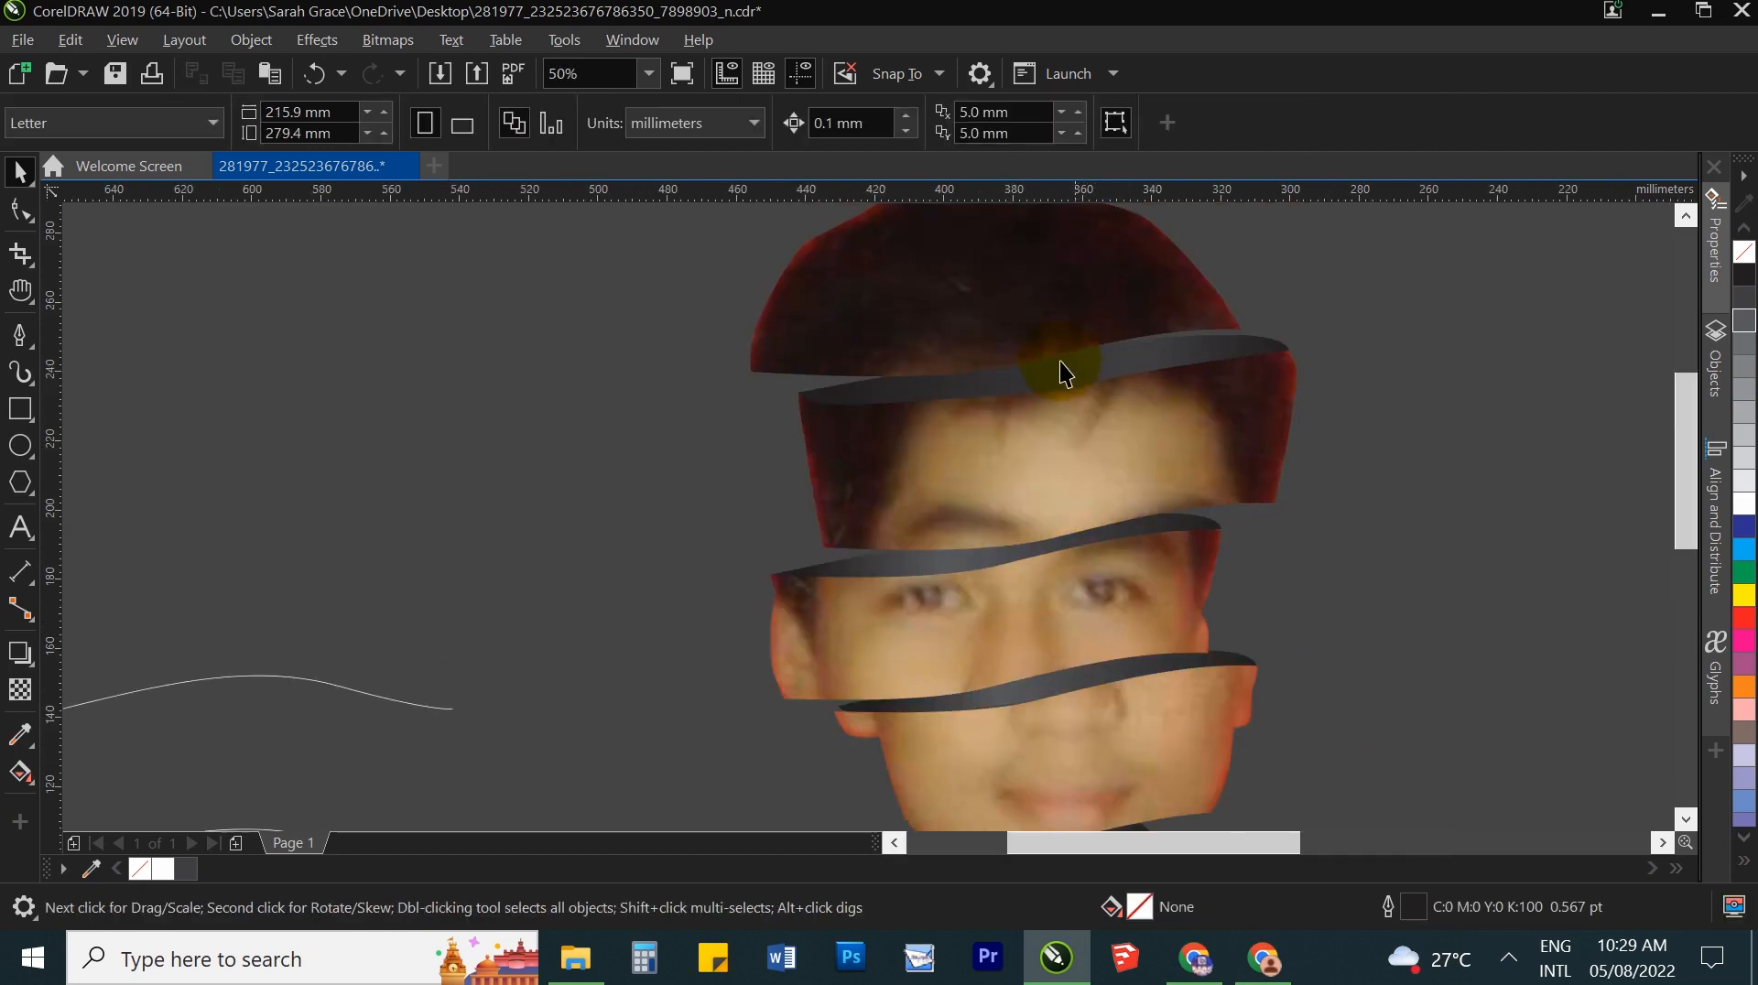
{"action": "left_click_drag", "start_coordinate": [1051, 276], "coordinate": [977, 476]}
{"action": "left_click_drag", "start_coordinate": [977, 400], "coordinate": [938, 402]}
{"action": "left_click_drag", "start_coordinate": [550, 269], "coordinate": [1210, 577]}
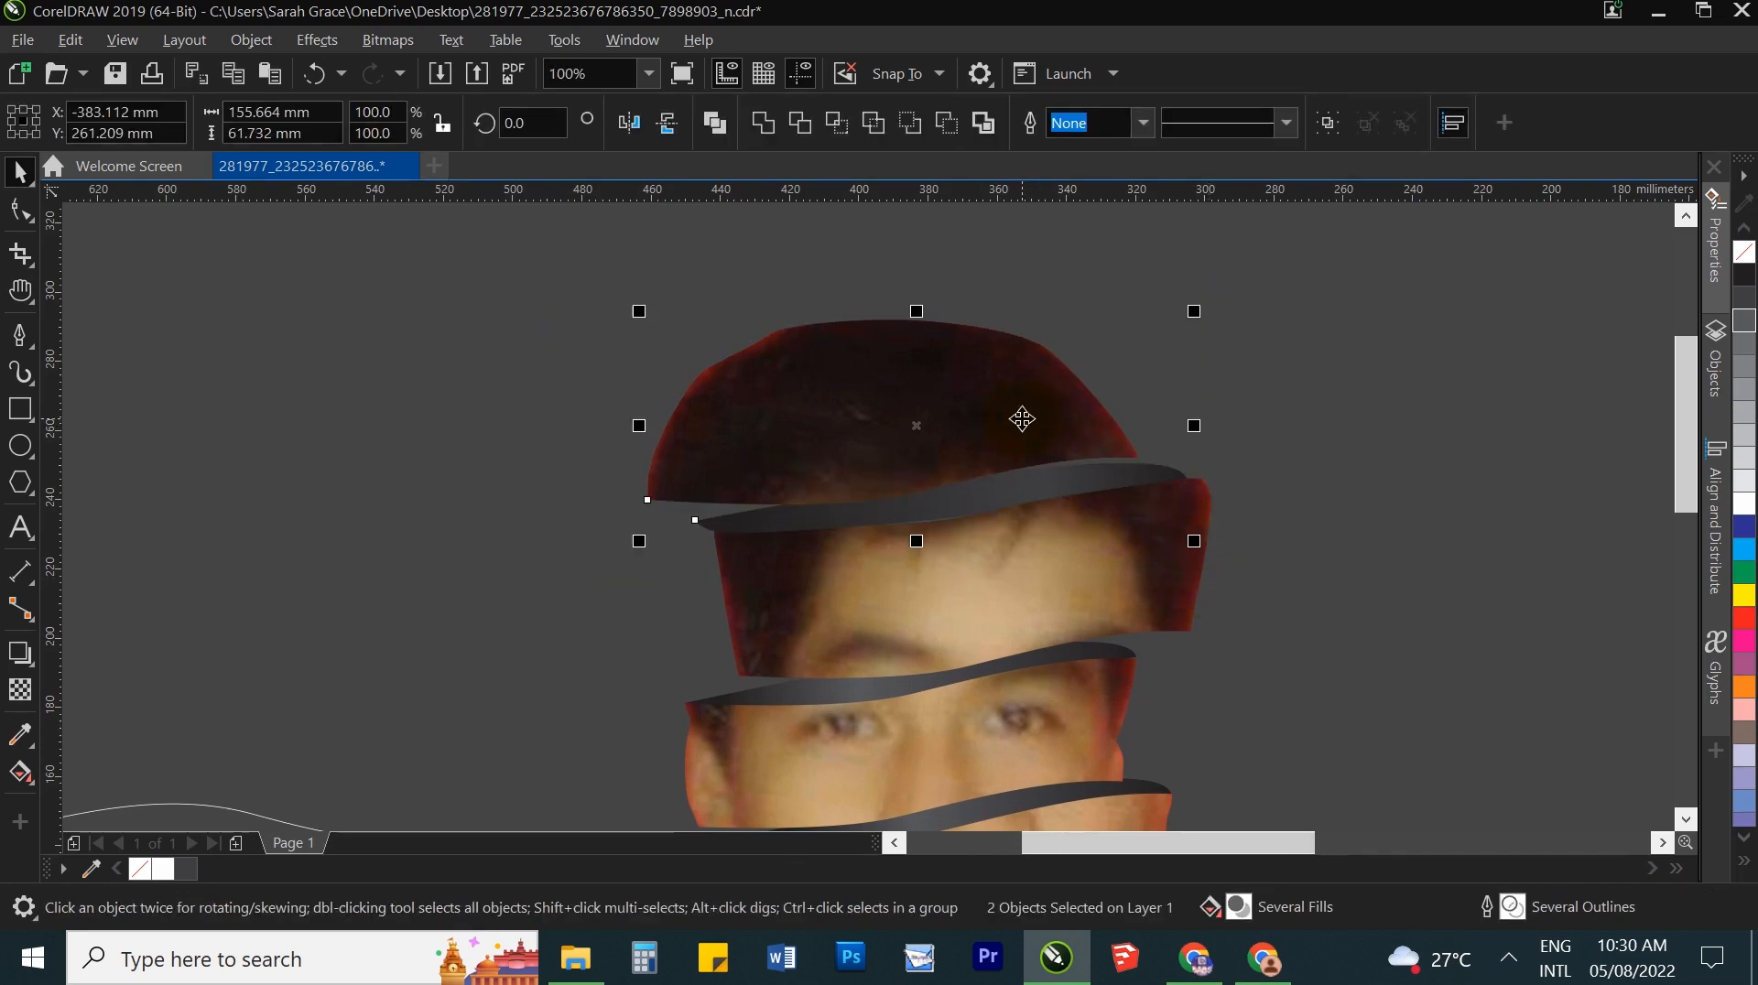
{"action": "left_click_drag", "start_coordinate": [514, 274], "coordinate": [1167, 561]}
{"action": "left_click_drag", "start_coordinate": [1036, 408], "coordinate": [1025, 400]}
{"action": "scroll", "coordinate": [1035, 436], "scroll_direction": "down", "scroll_amount": 1}
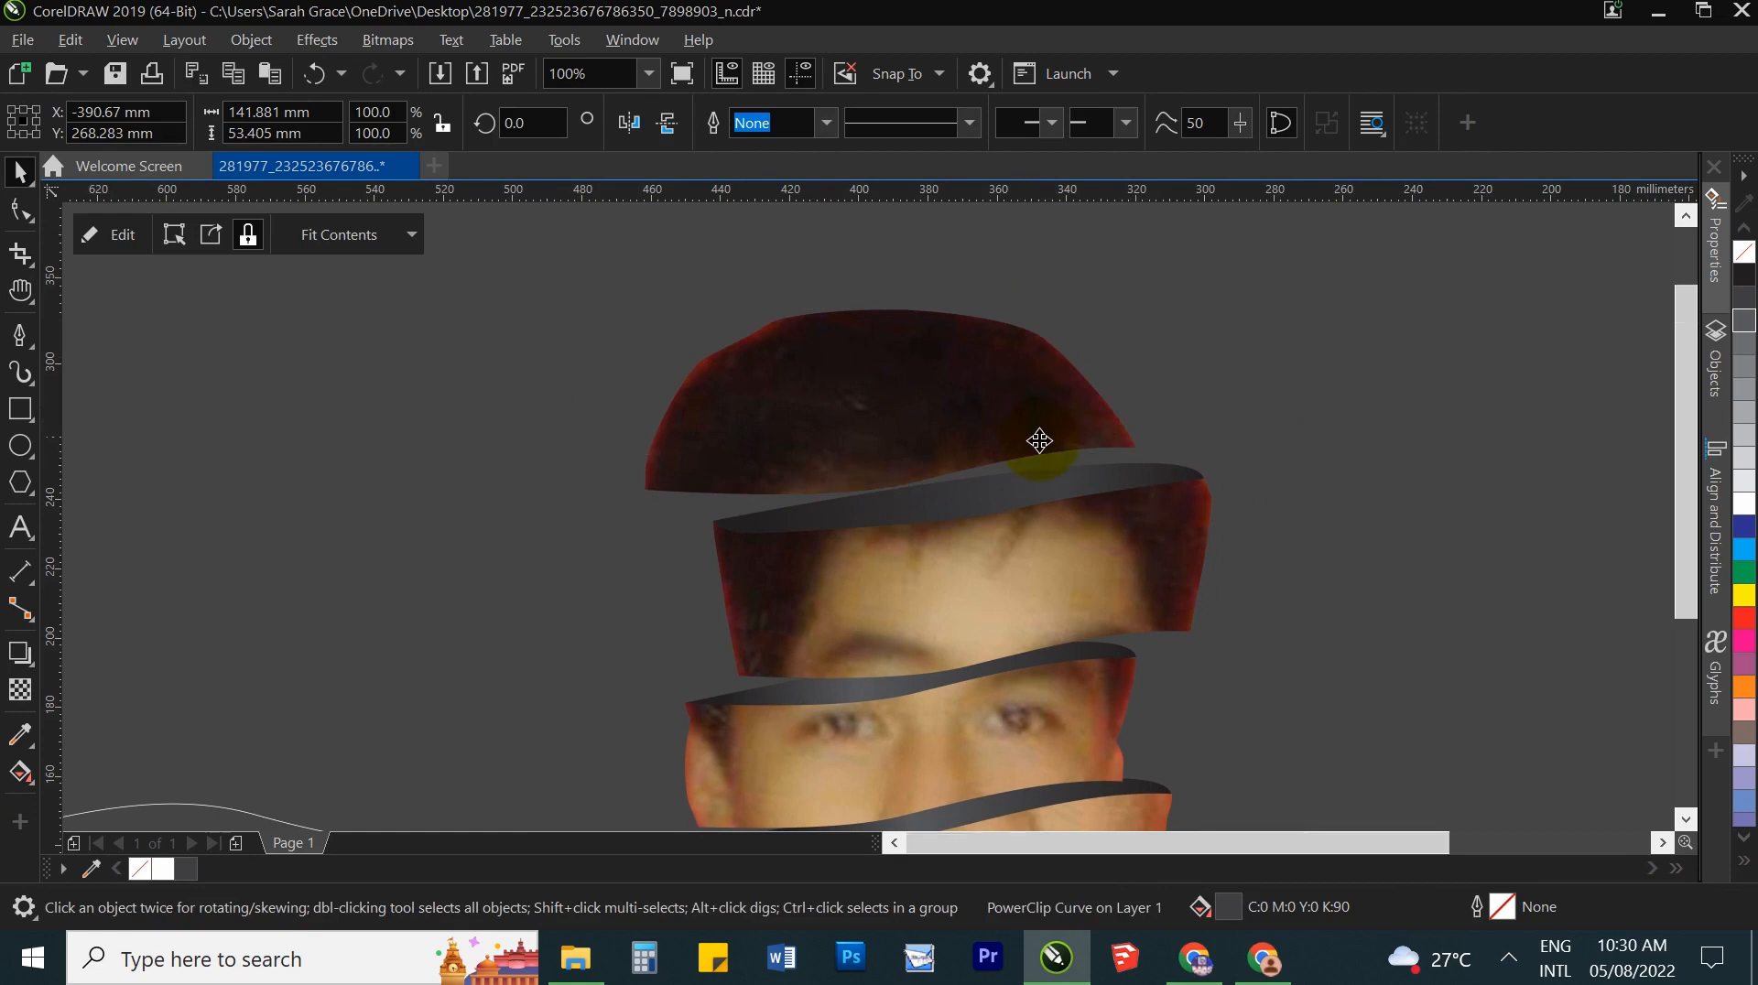
Step: Offset the mouth slice and its upper gap shape about 9.4 mm further right for a stronger stagger
{"action": "mouse_move", "coordinate": [1016, 546]}
{"action": "left_mouse_down"}
{"action": "mouse_move", "coordinate": [1061, 457]}
{"action": "mouse_move", "coordinate": [1033, 534]}
{"action": "left_mouse_up"}
{"action": "scroll", "coordinate": [1007, 458], "scroll_direction": "up", "scroll_amount": 1}
{"action": "key", "text": "space"}
{"action": "left_click_drag", "start_coordinate": [702, 538], "coordinate": [1288, 710]}
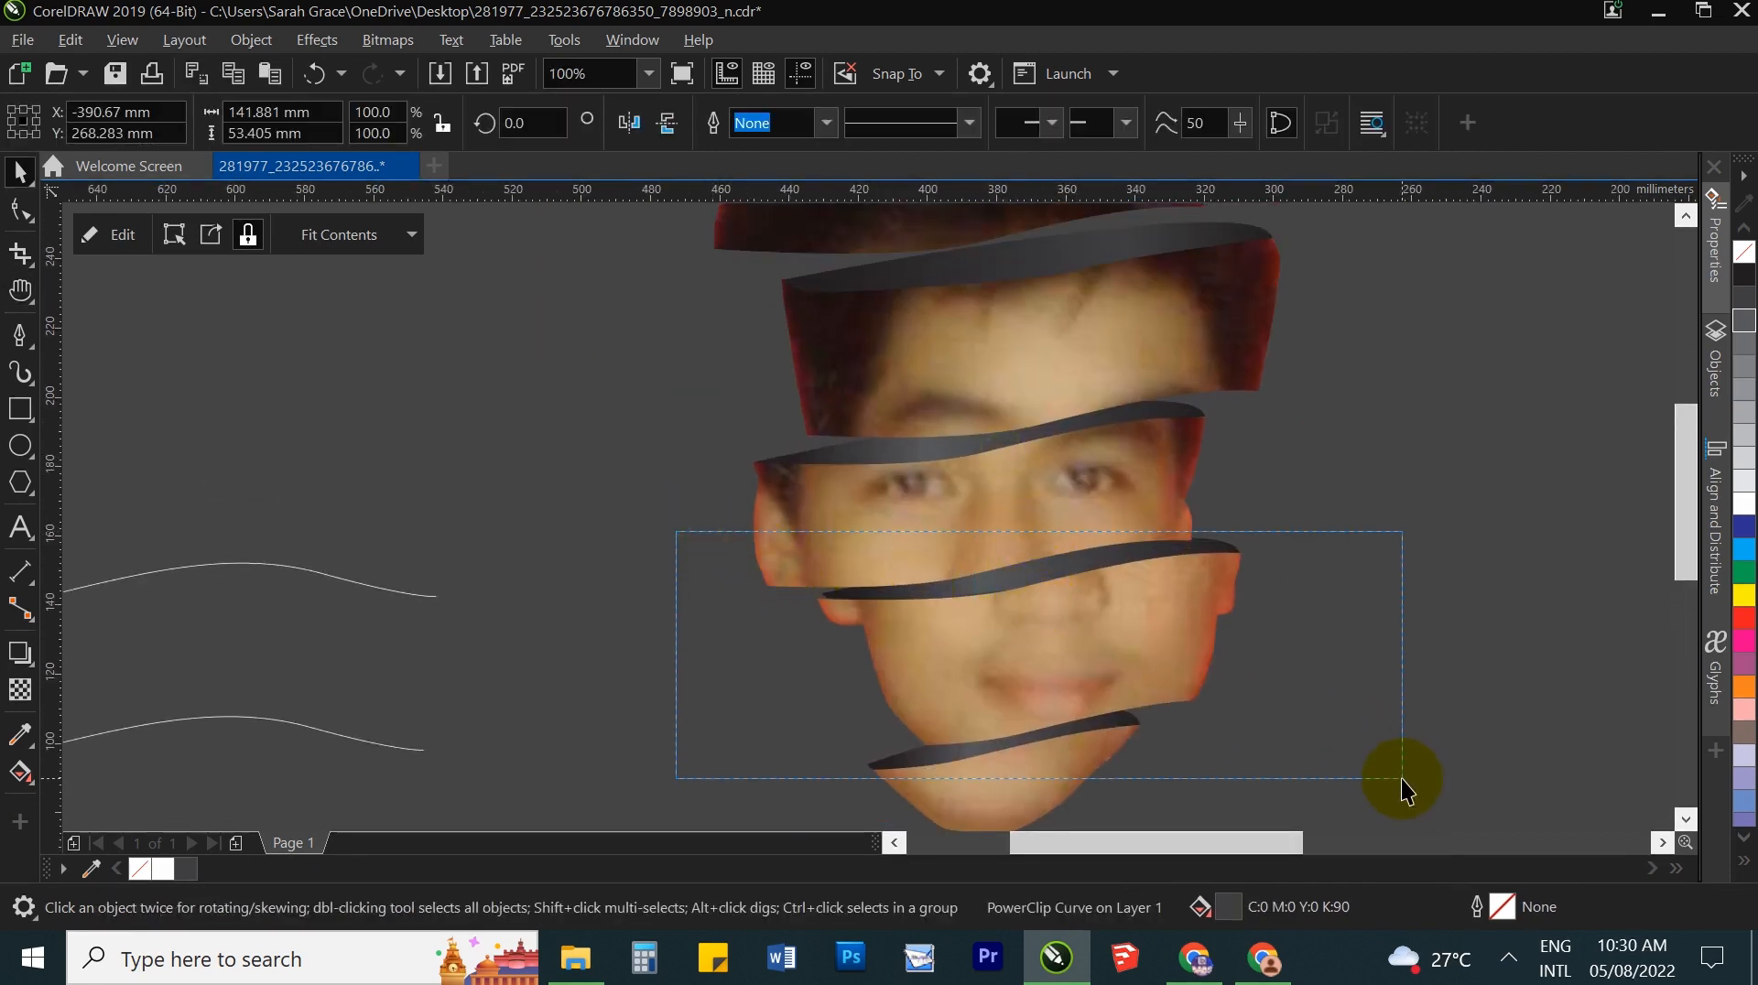
{"action": "left_click_drag", "start_coordinate": [1400, 778], "coordinate": [1400, 778]}
{"action": "left_click_drag", "start_coordinate": [1112, 670], "coordinate": [1140, 553]}
{"action": "left_click", "coordinate": [1115, 554], "text": "shift"}
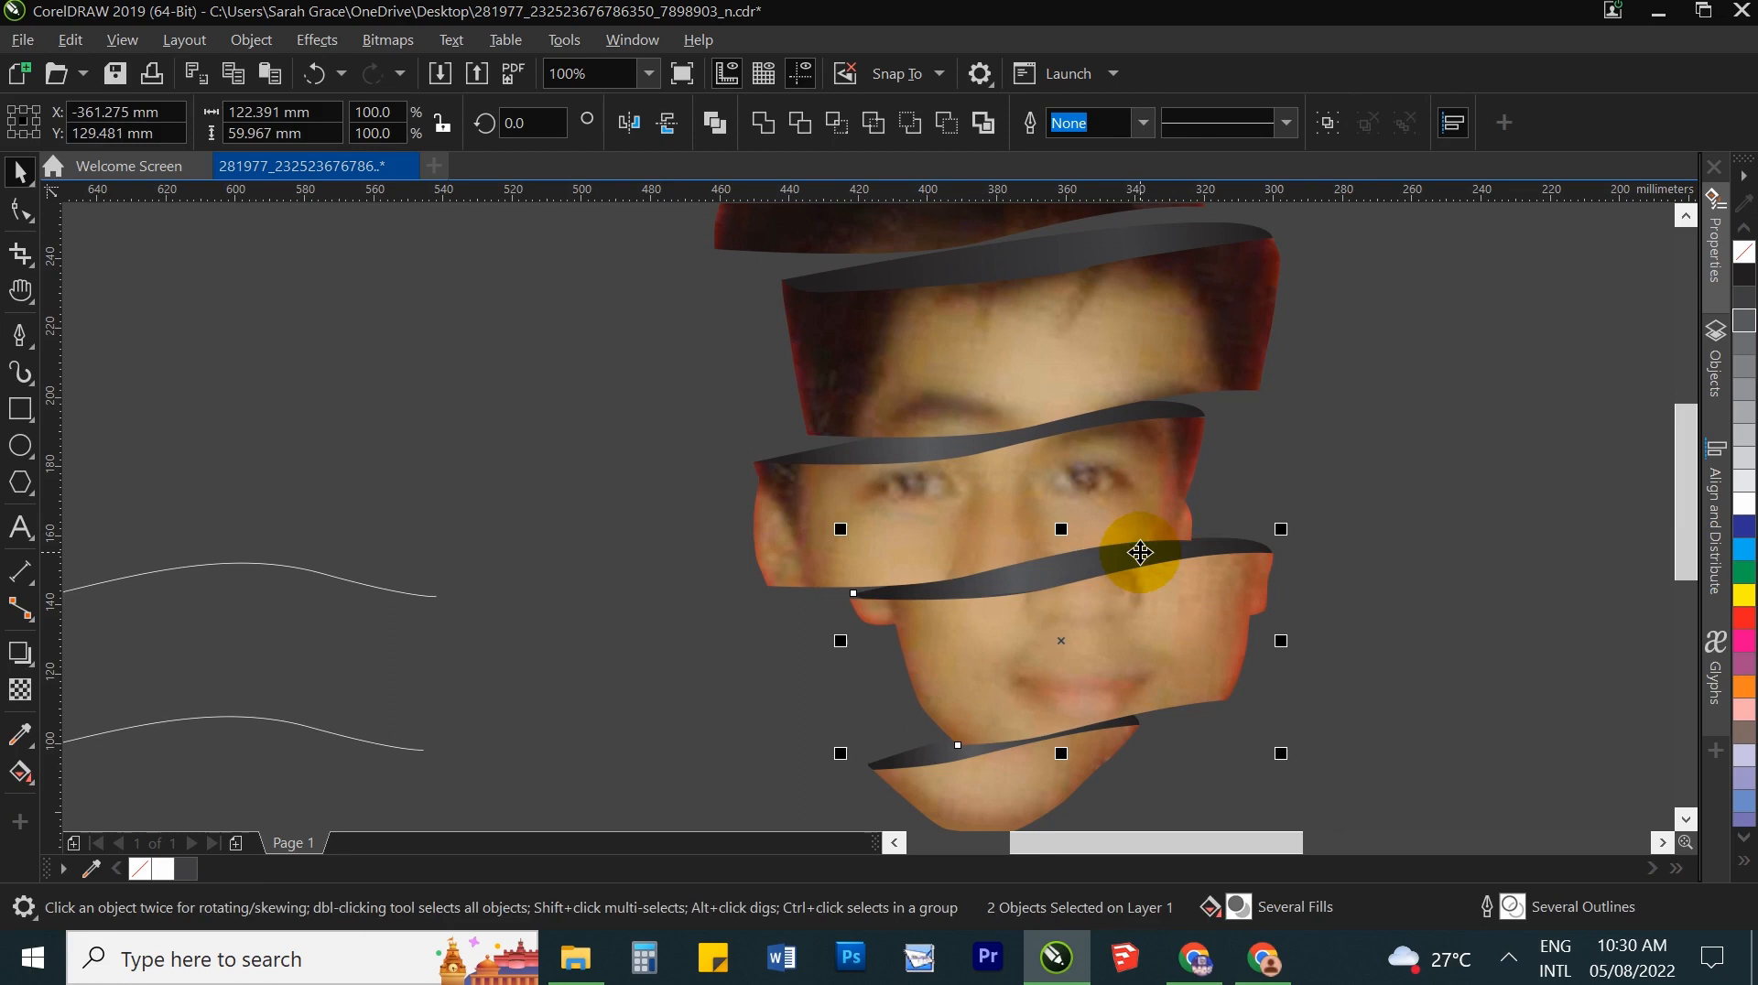
{"action": "left_click", "coordinate": [1333, 485]}
Step: Draw a background rectangle about 260 mm wide and 313 mm high beside the head
{"action": "scroll", "coordinate": [975, 579], "scroll_direction": "down", "scroll_amount": 4}
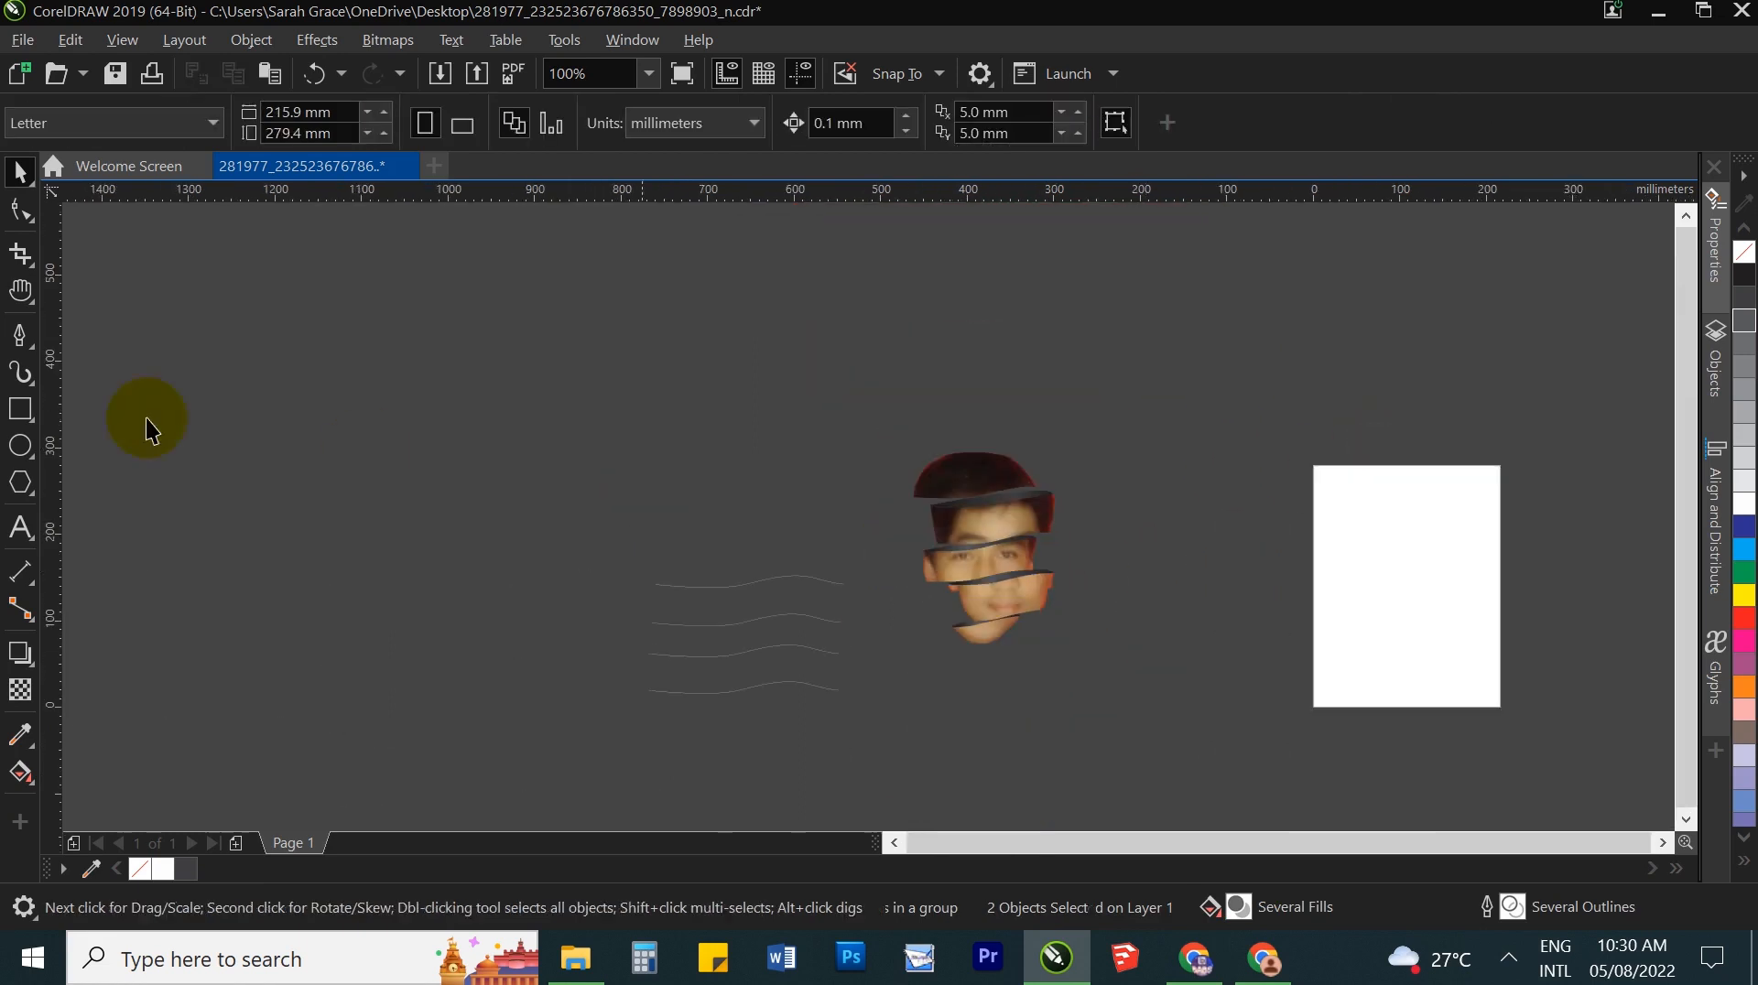
{"action": "left_click", "coordinate": [19, 409]}
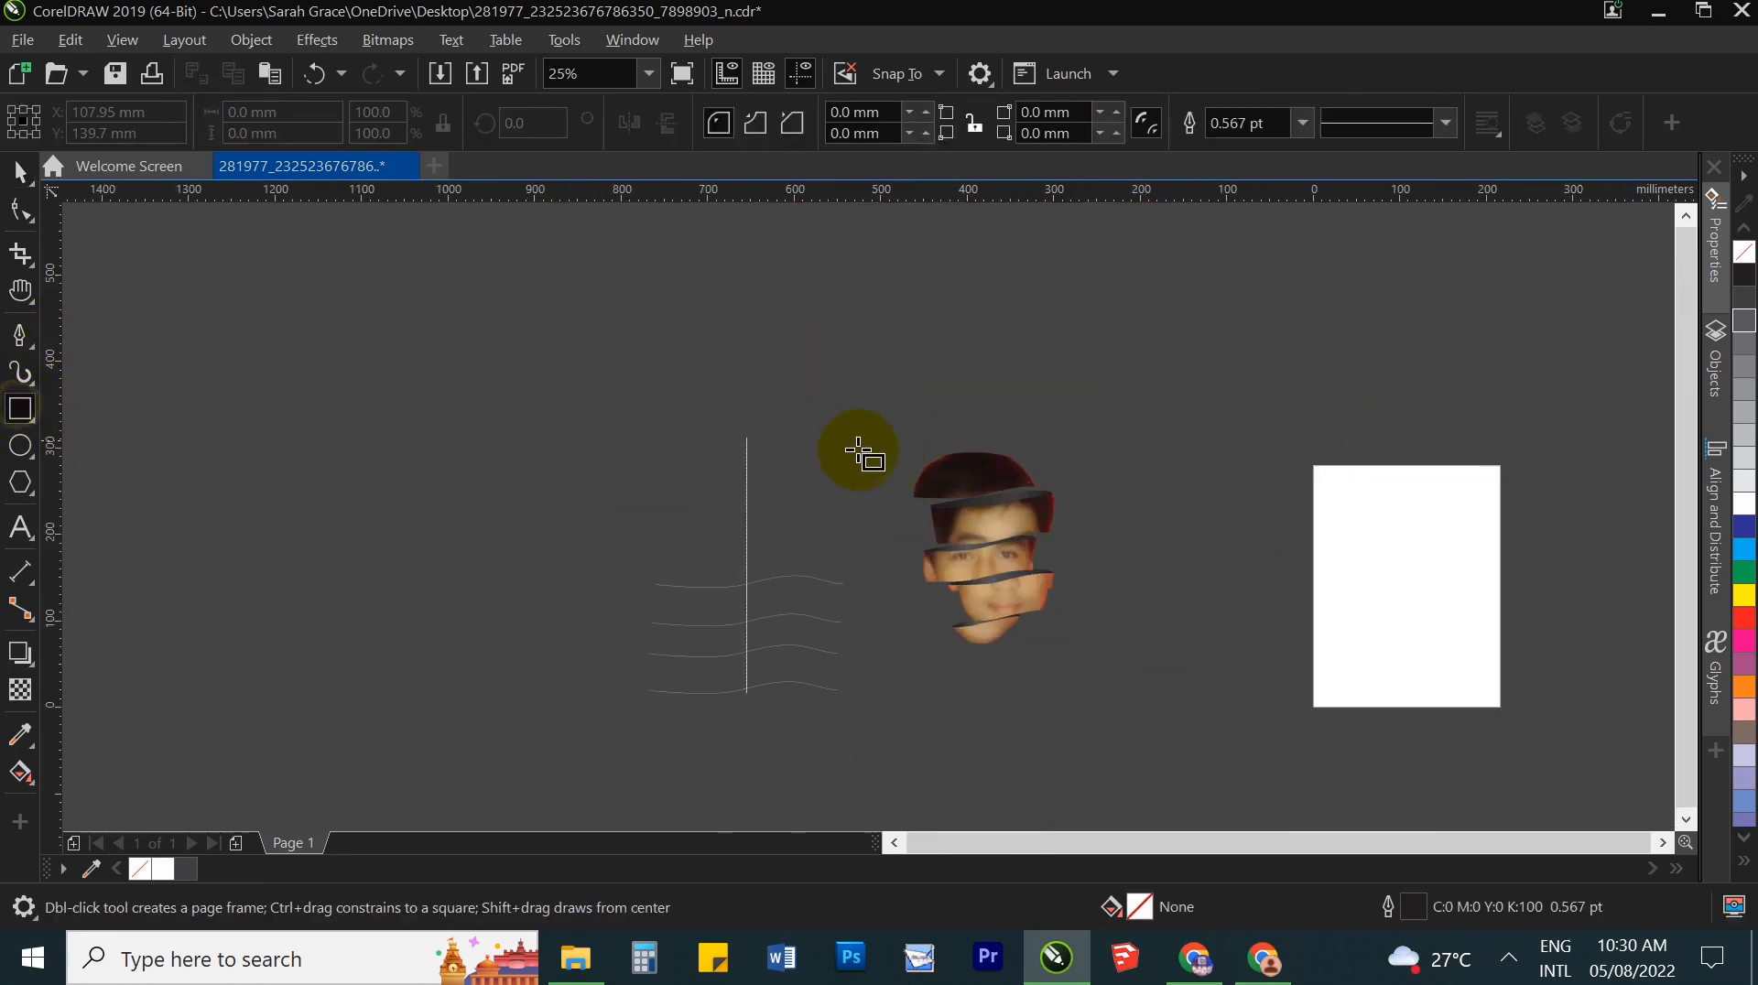
{"action": "mouse_move", "coordinate": [884, 422]}
{"action": "left_mouse_down"}
{"action": "mouse_move", "coordinate": [1126, 687]}
{"action": "mouse_move", "coordinate": [1114, 698]}
{"action": "mouse_move", "coordinate": [1332, 614]}
{"action": "left_mouse_up"}
Step: Fill the rectangle with an elliptical fountain fill running from an orange center to black at the edges
{"action": "key", "text": "g"}
{"action": "left_click_drag", "start_coordinate": [1255, 495], "coordinate": [1261, 737]}
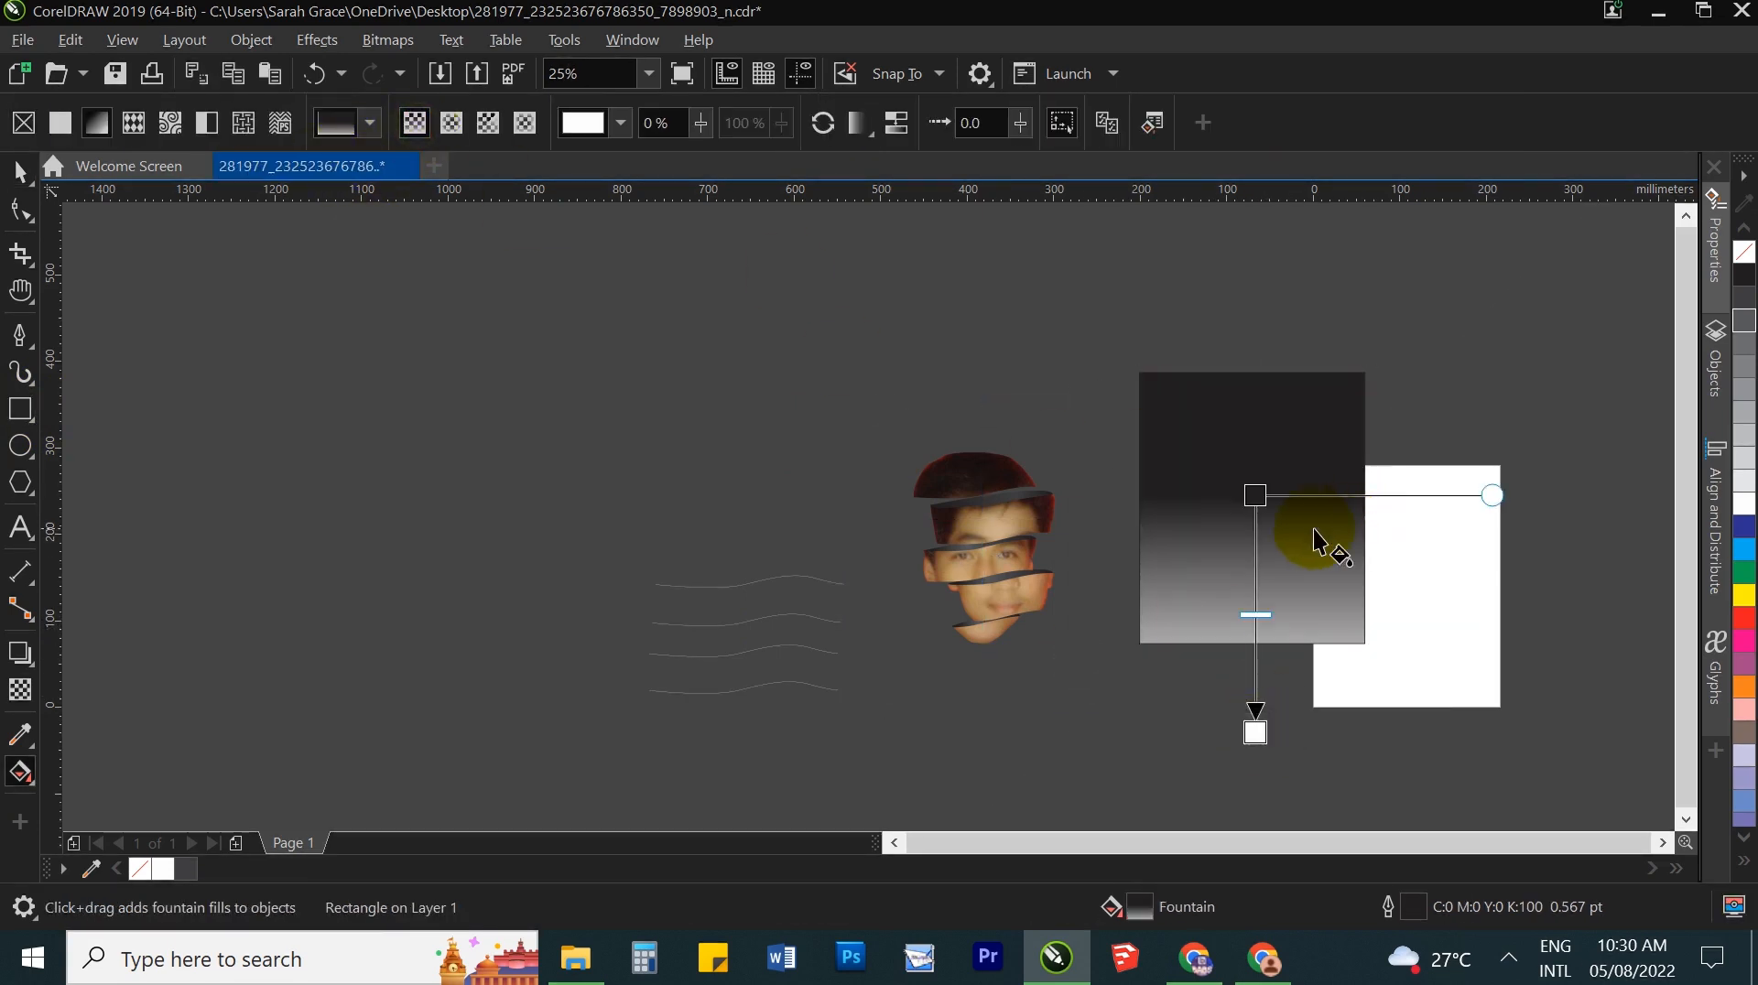
{"action": "left_click", "coordinate": [451, 122]}
{"action": "left_click", "coordinate": [1256, 539]}
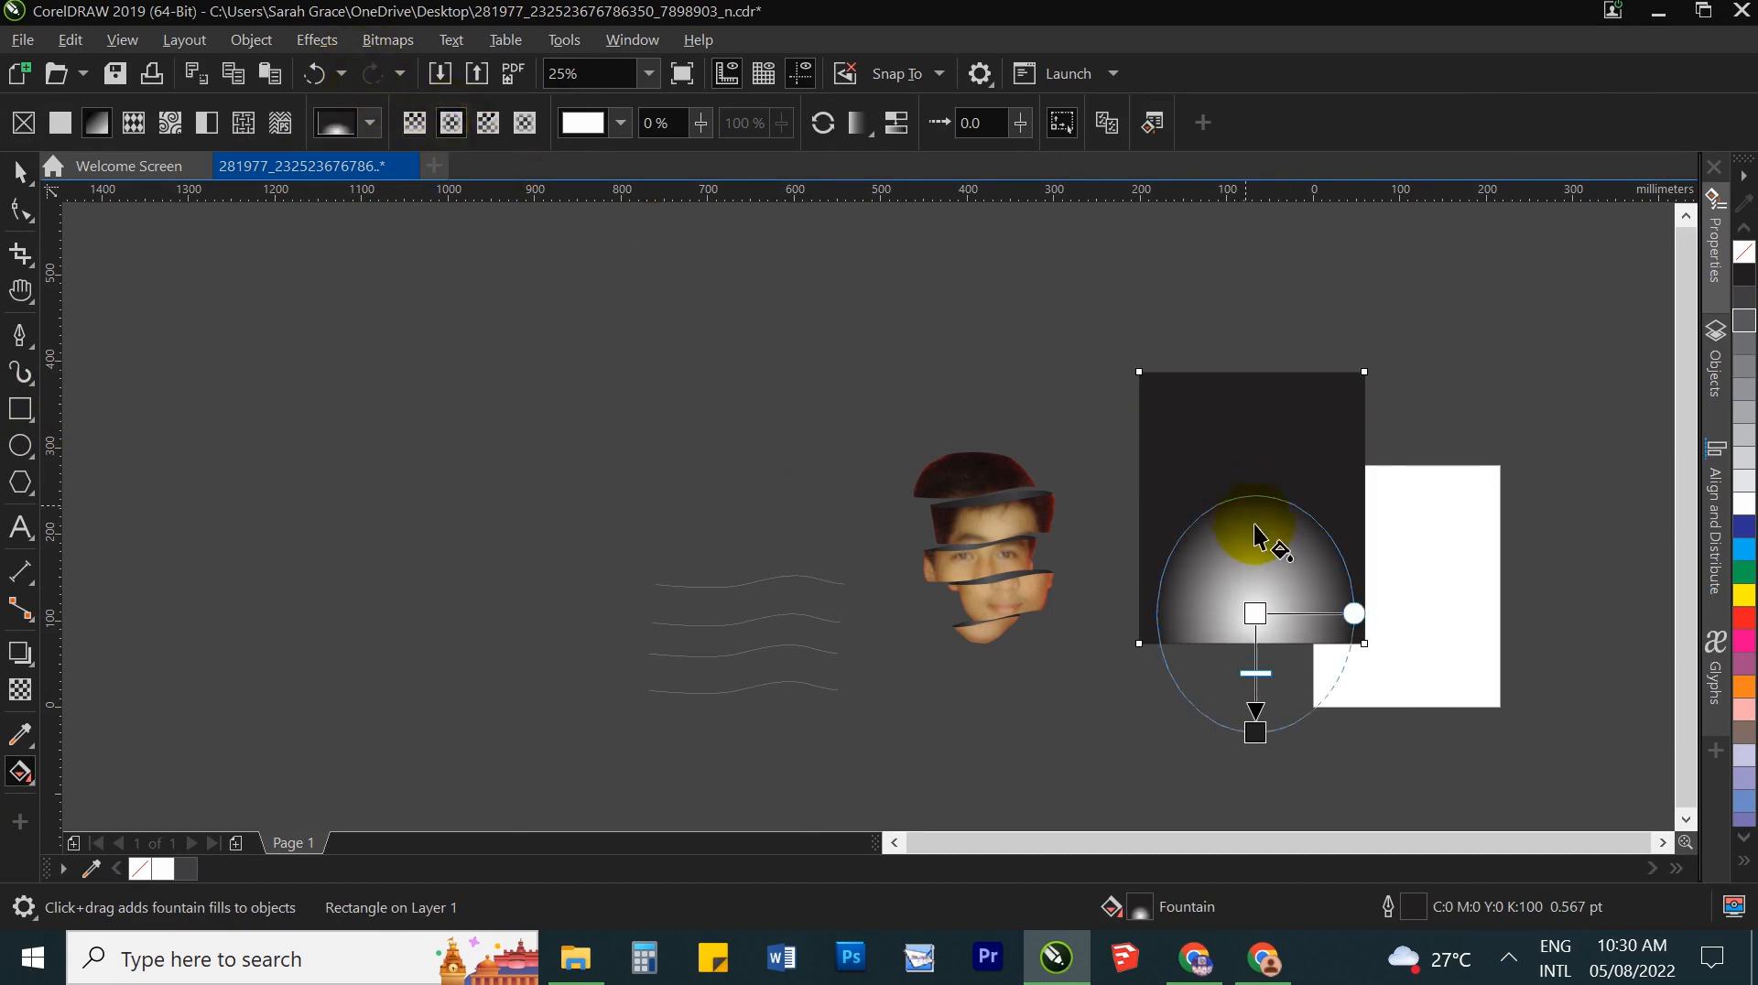
{"action": "left_click_drag", "start_coordinate": [1257, 612], "coordinate": [1267, 537]}
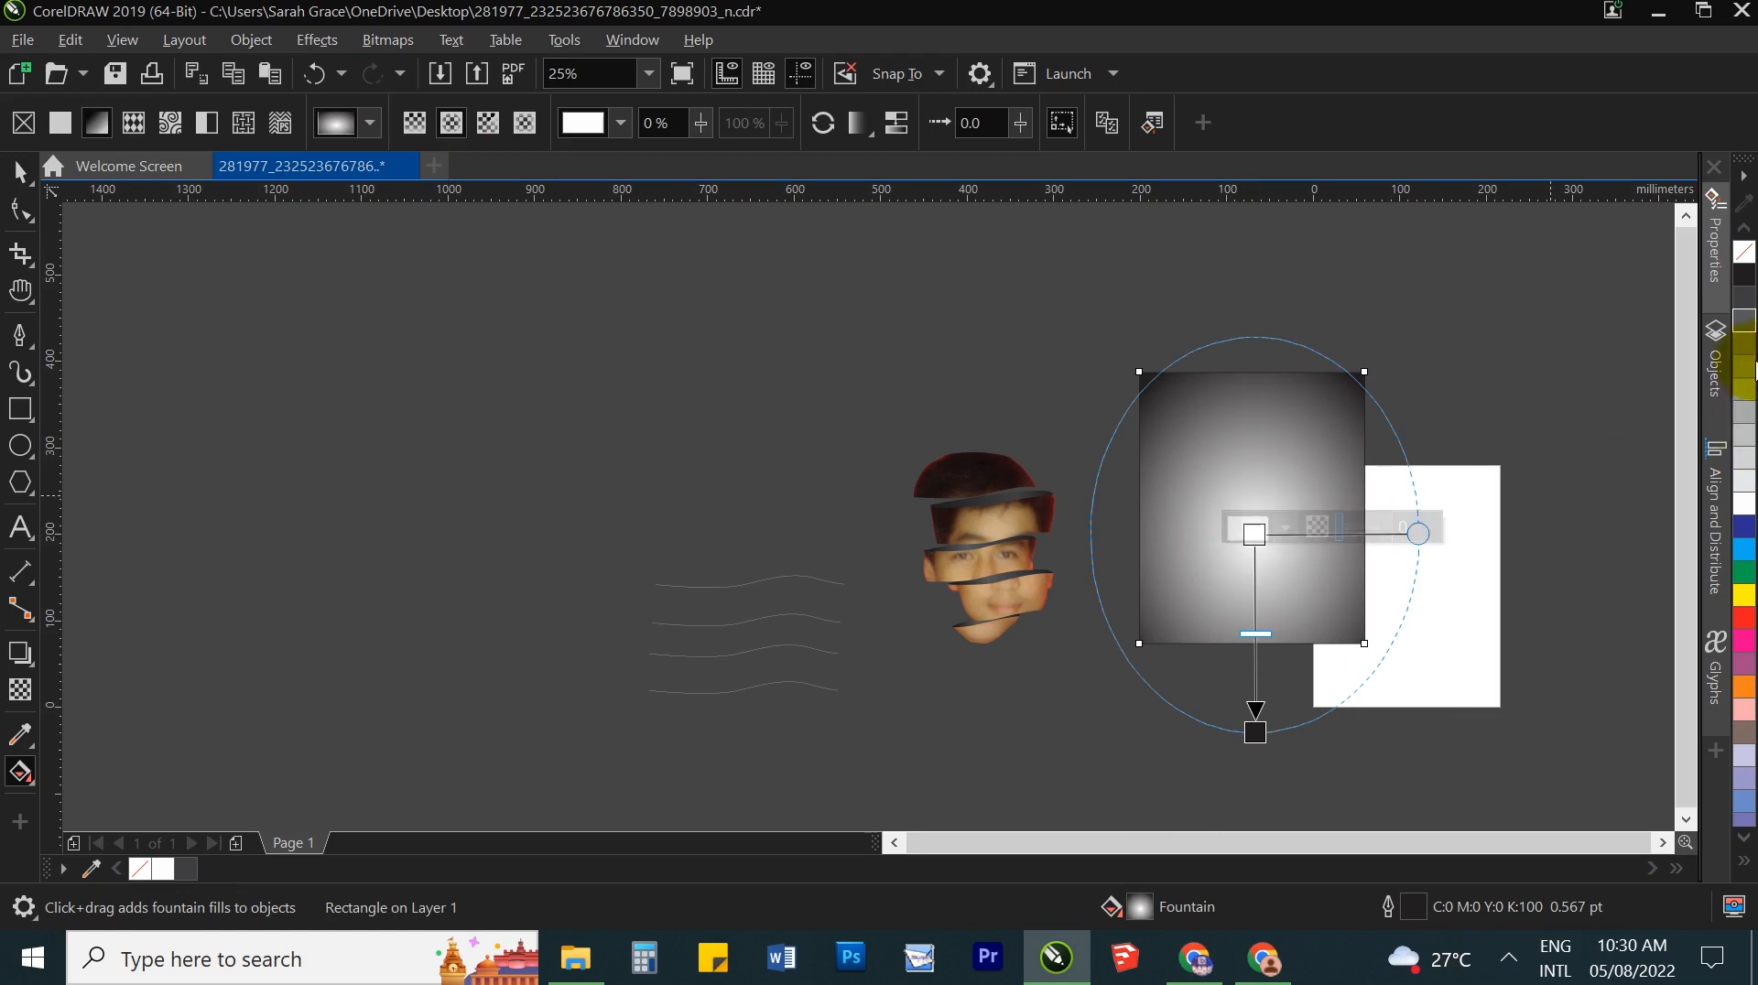
{"action": "left_click_drag", "start_coordinate": [1743, 687], "coordinate": [1254, 538]}
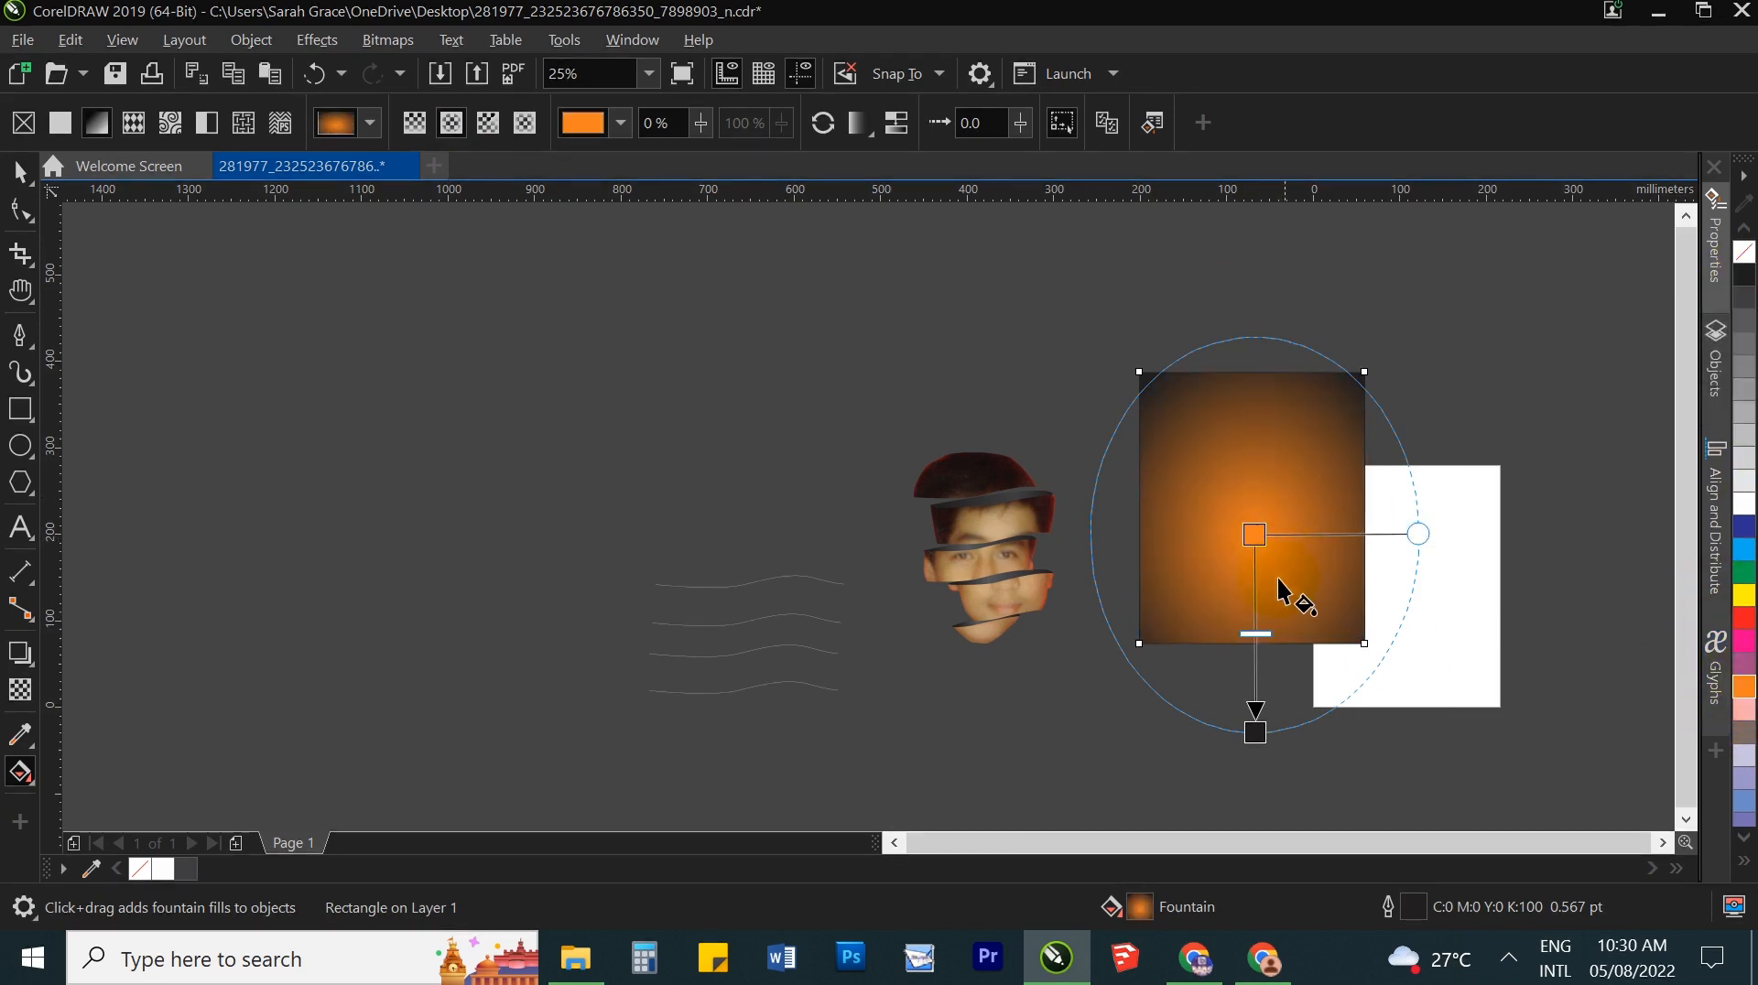
{"action": "left_click_drag", "start_coordinate": [1260, 735], "coordinate": [1257, 685]}
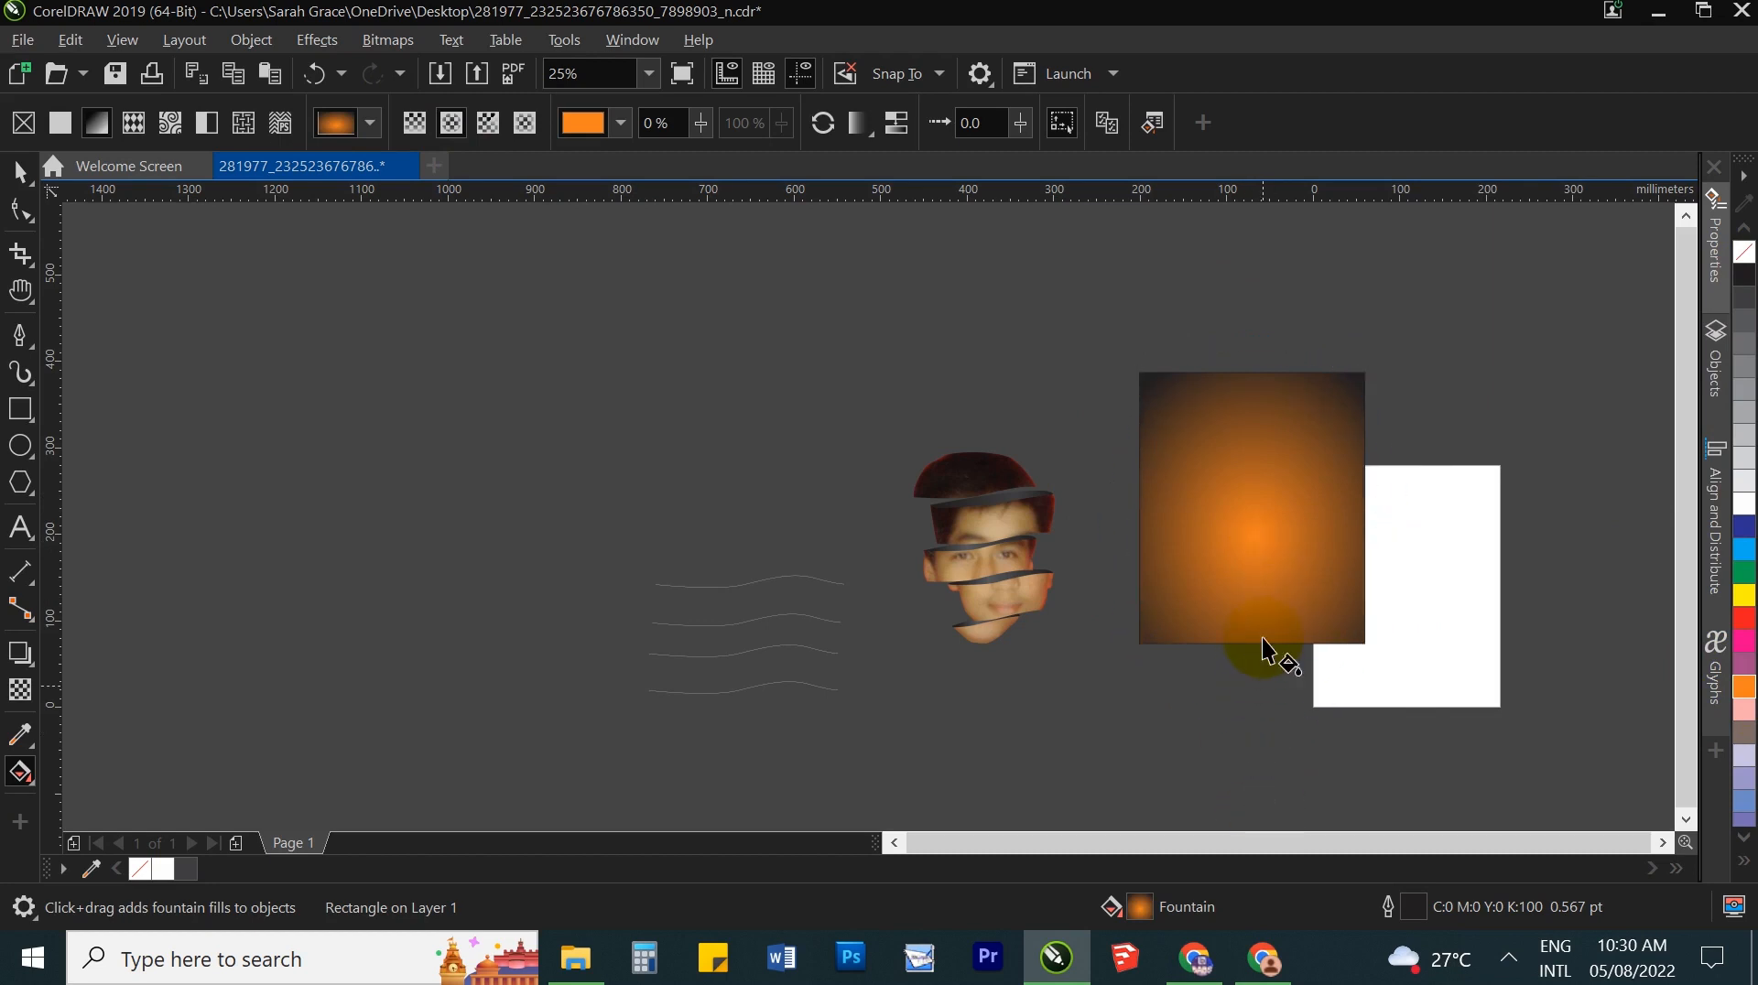
Step: Move the gradient rectangle onto the head and order it behind all the slices
{"action": "left_click_drag", "start_coordinate": [1254, 582], "coordinate": [1005, 563]}
{"action": "key", "text": "space"}
{"action": "right_click", "coordinate": [1056, 460]}
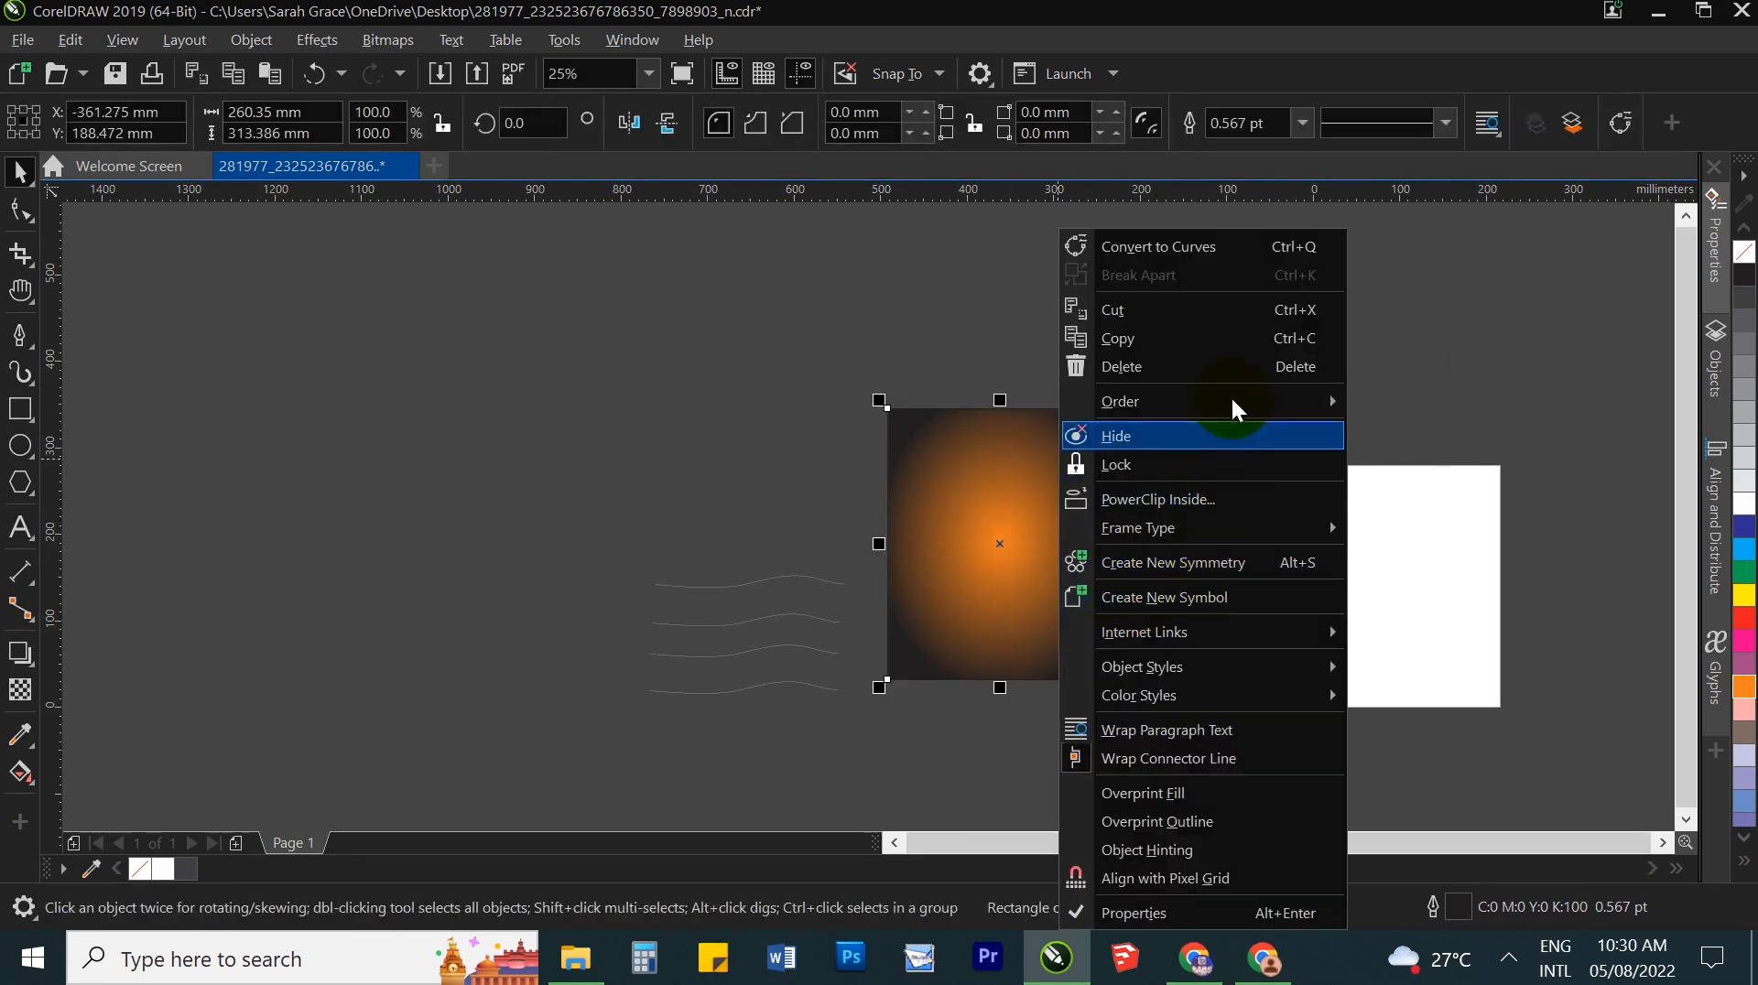
{"action": "mouse_move", "coordinate": [1251, 396]}
{"action": "left_click", "coordinate": [1437, 496]}
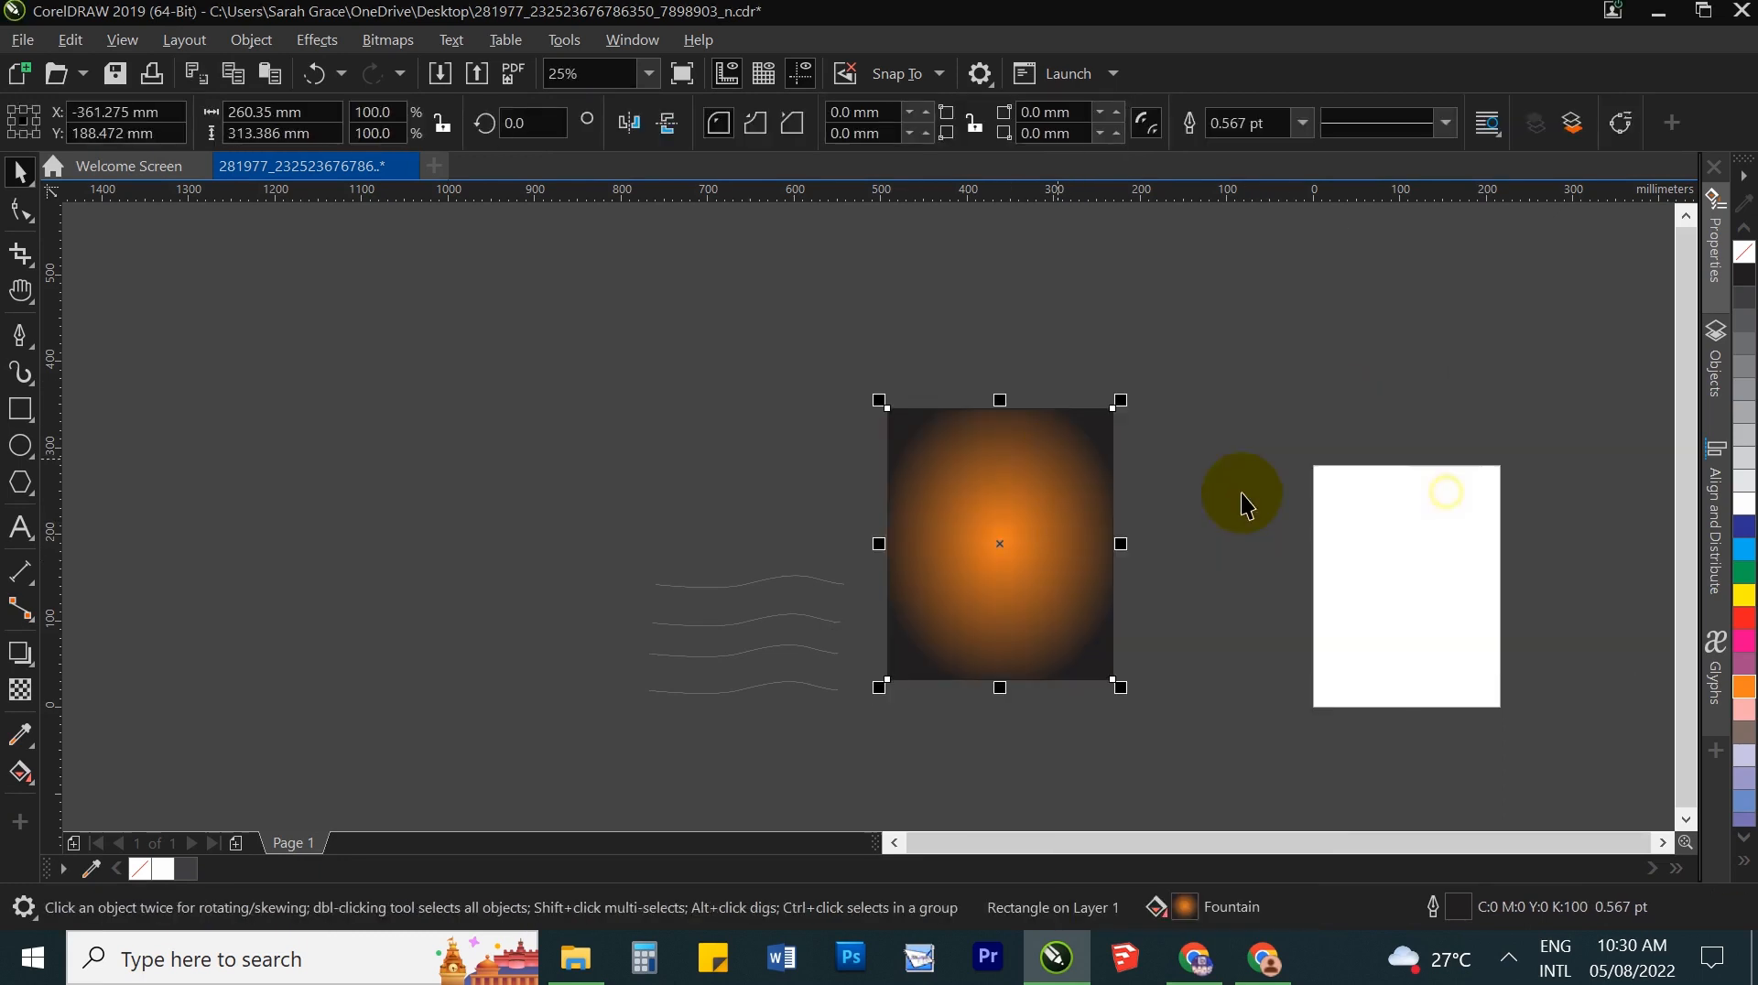
{"action": "key", "text": "Escape"}
Step: Move the four spare wavy lines farther left, away from the gradient background
{"action": "scroll", "coordinate": [907, 575], "scroll_direction": "up", "scroll_amount": 1}
{"action": "scroll", "coordinate": [884, 588], "scroll_direction": "down", "scroll_amount": 1}
{"action": "mouse_move", "coordinate": [478, 506]}
{"action": "left_mouse_down"}
{"action": "mouse_move", "coordinate": [754, 636]}
{"action": "mouse_move", "coordinate": [870, 766]}
{"action": "mouse_move", "coordinate": [861, 755]}
{"action": "left_mouse_up"}
{"action": "mouse_move", "coordinate": [752, 647]}
{"action": "left_mouse_down"}
{"action": "mouse_move", "coordinate": [503, 585]}
{"action": "mouse_move", "coordinate": [517, 586]}
{"action": "left_mouse_up"}
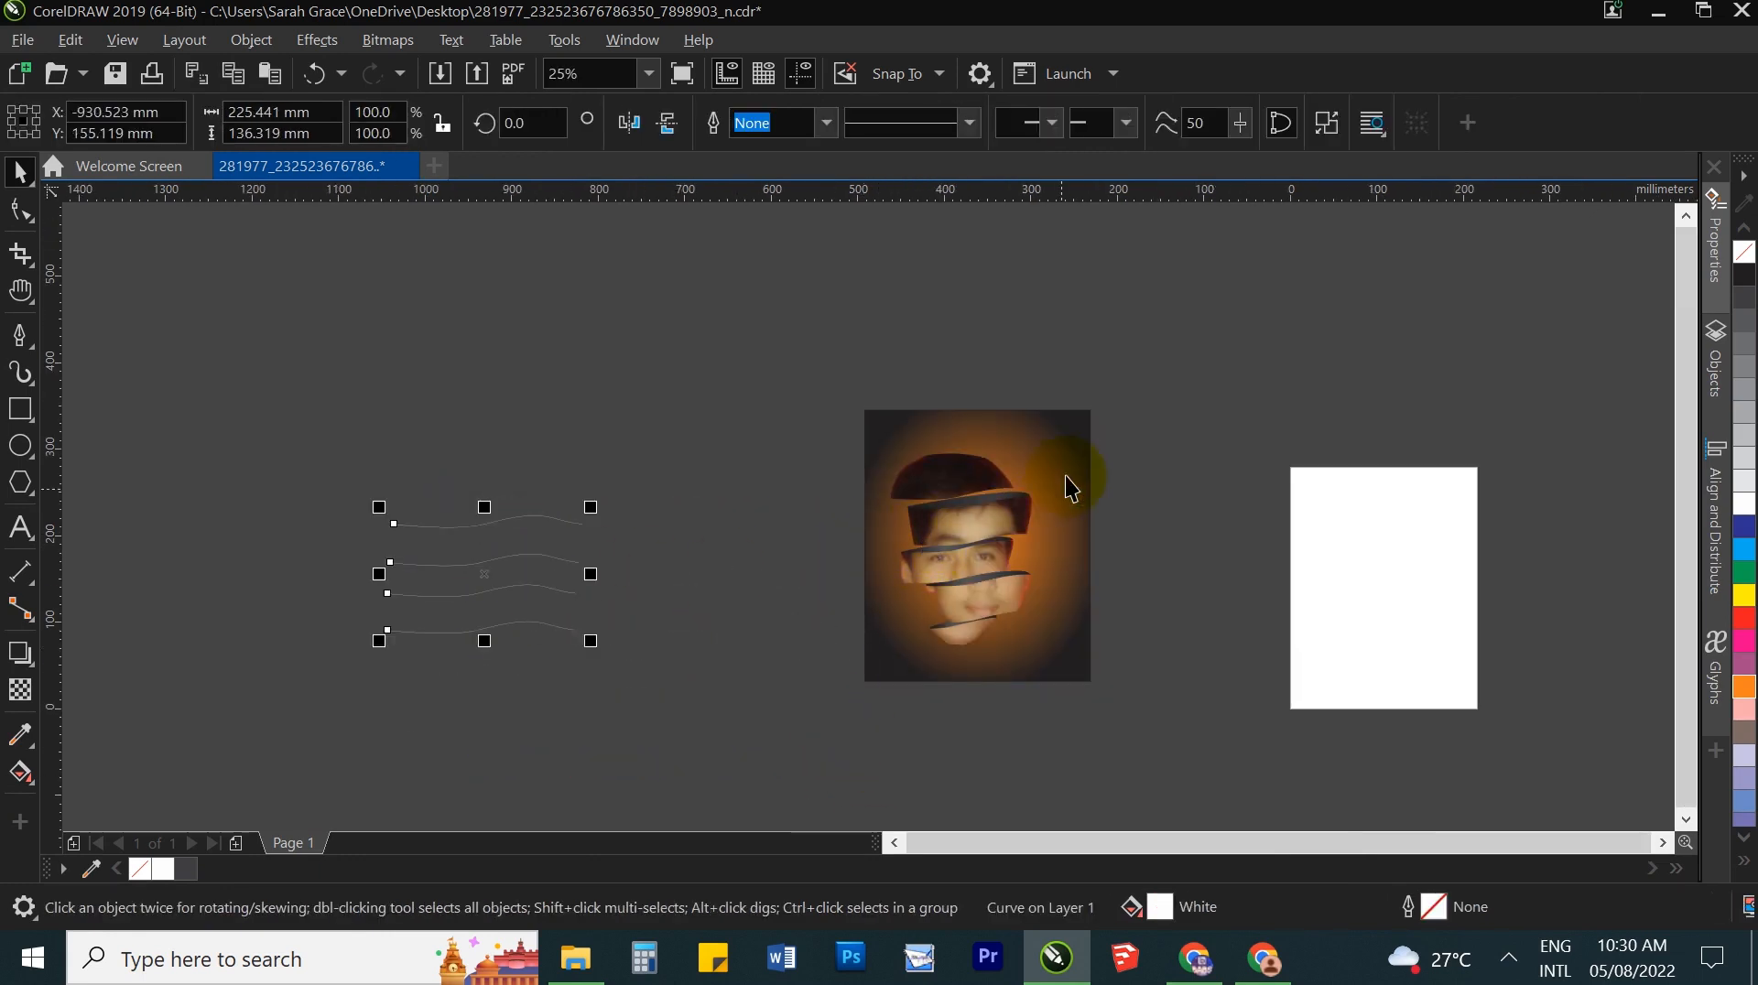
Step: Shift the gradient rectangle slightly left and down so the sliced head sits centered on it
{"action": "left_click", "coordinate": [1060, 465]}
{"action": "scroll", "coordinate": [1054, 470], "scroll_direction": "up", "scroll_amount": 1}
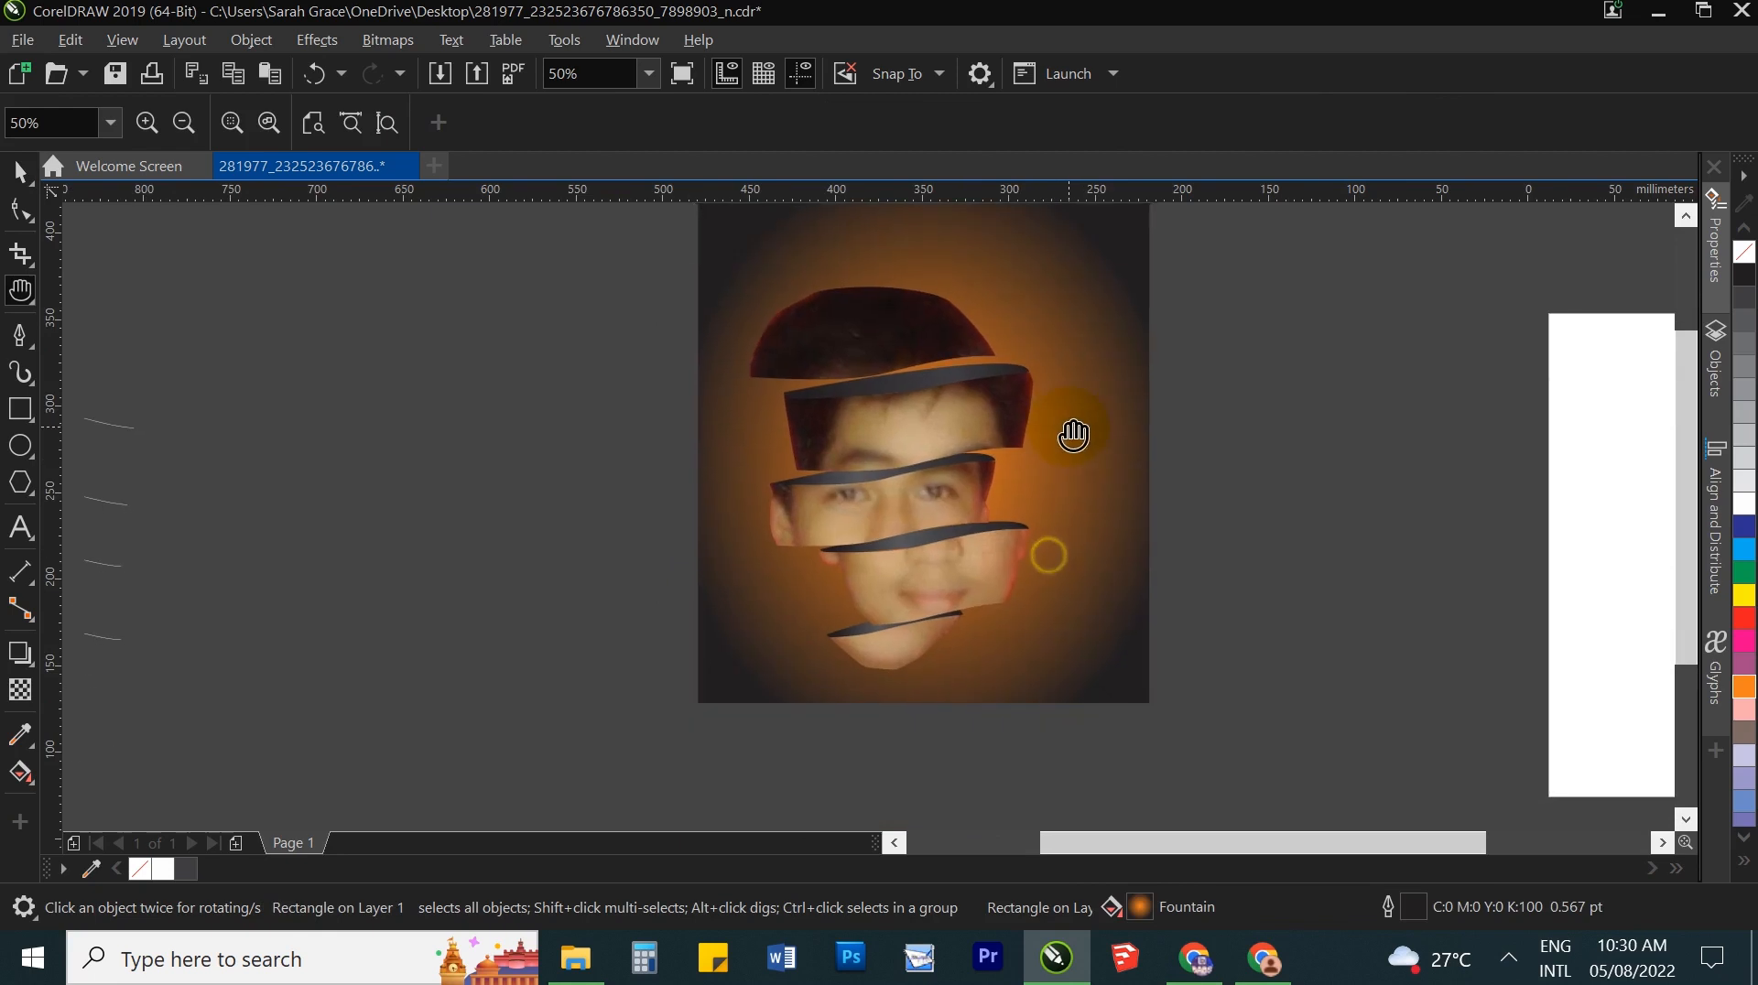
{"action": "left_click_drag", "start_coordinate": [1045, 580], "coordinate": [1037, 606]}
{"action": "left_click", "coordinate": [1178, 565]}
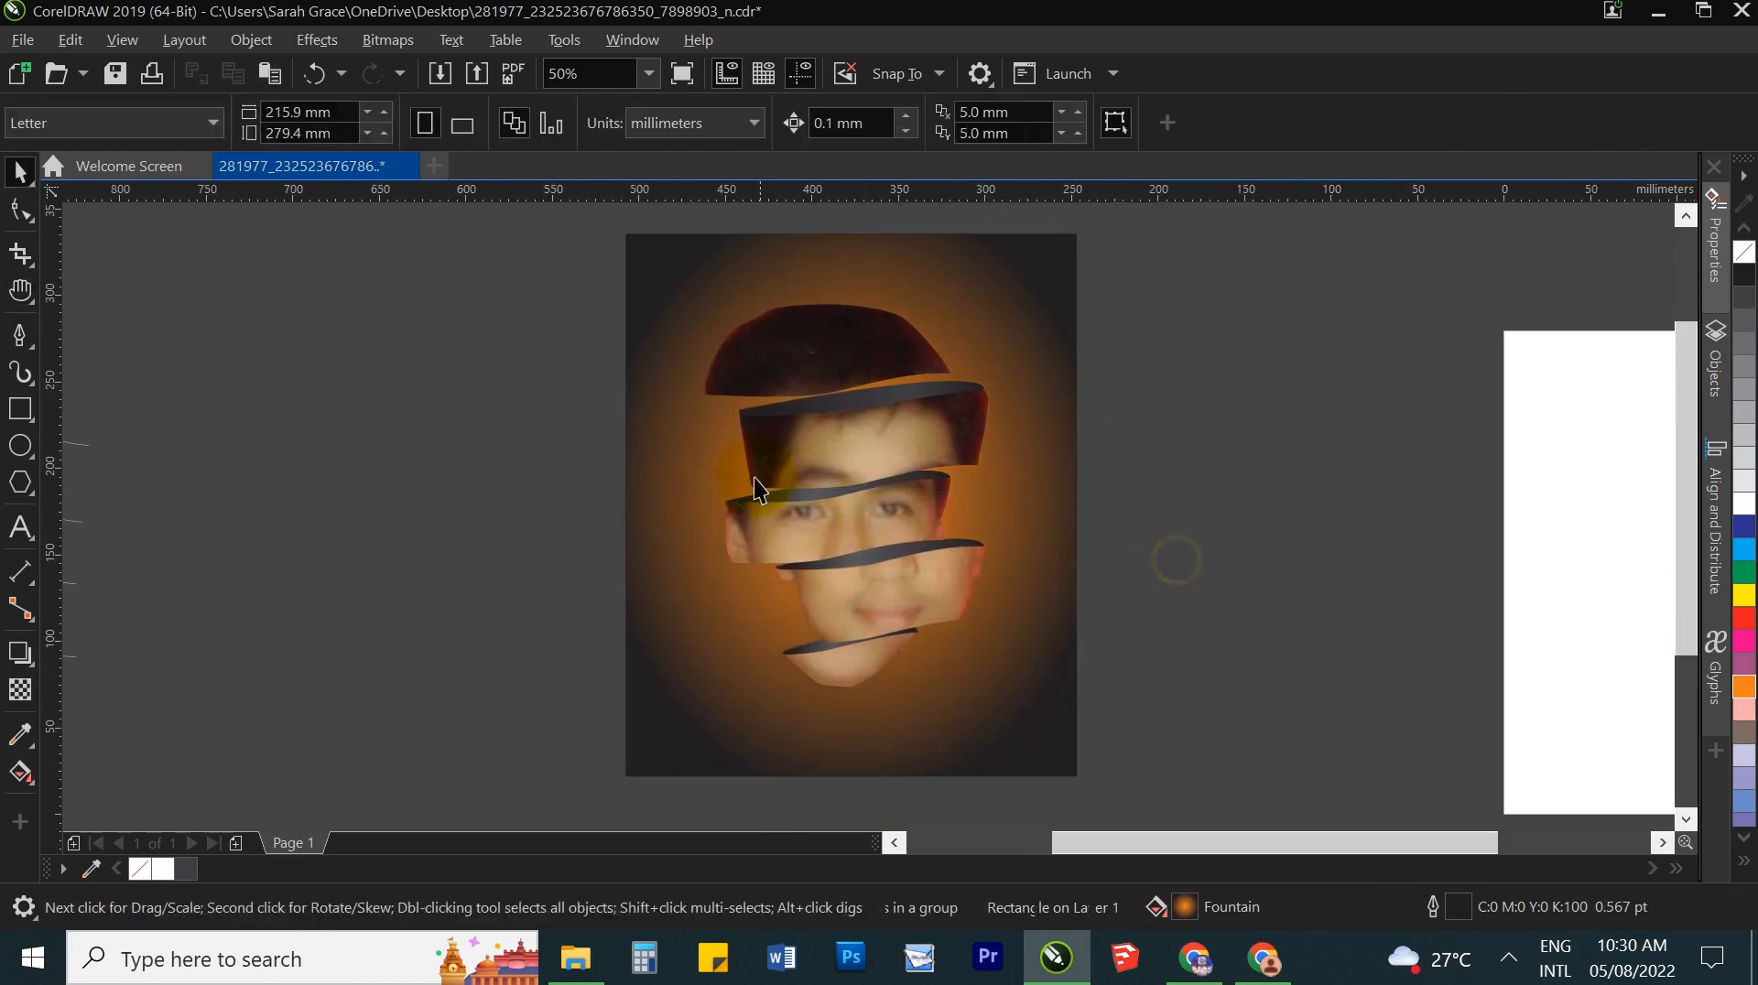
Step: Add a drop shadow to the hair slice, offset about 4.5 mm left and 11.3 mm down, with opacity 82
{"action": "left_click", "coordinate": [805, 373]}
{"action": "scroll", "coordinate": [805, 372], "scroll_direction": "up", "scroll_amount": 1}
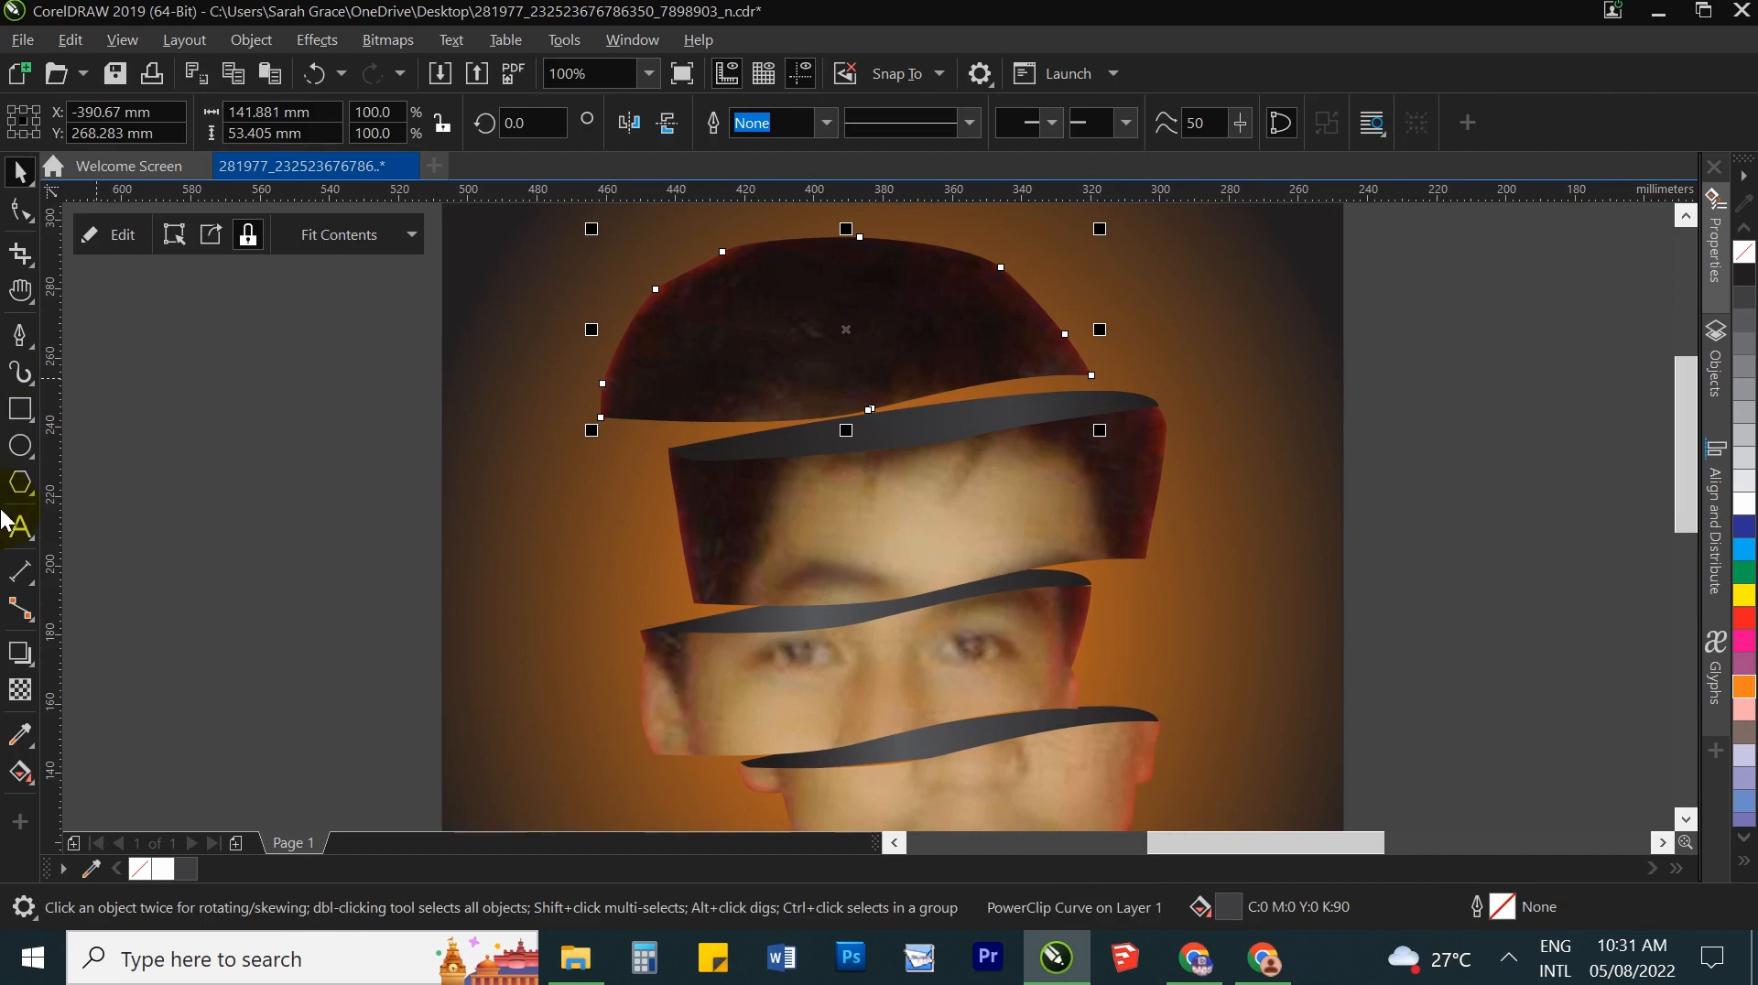
{"action": "left_click", "coordinate": [20, 659]}
{"action": "left_click", "coordinate": [138, 654]}
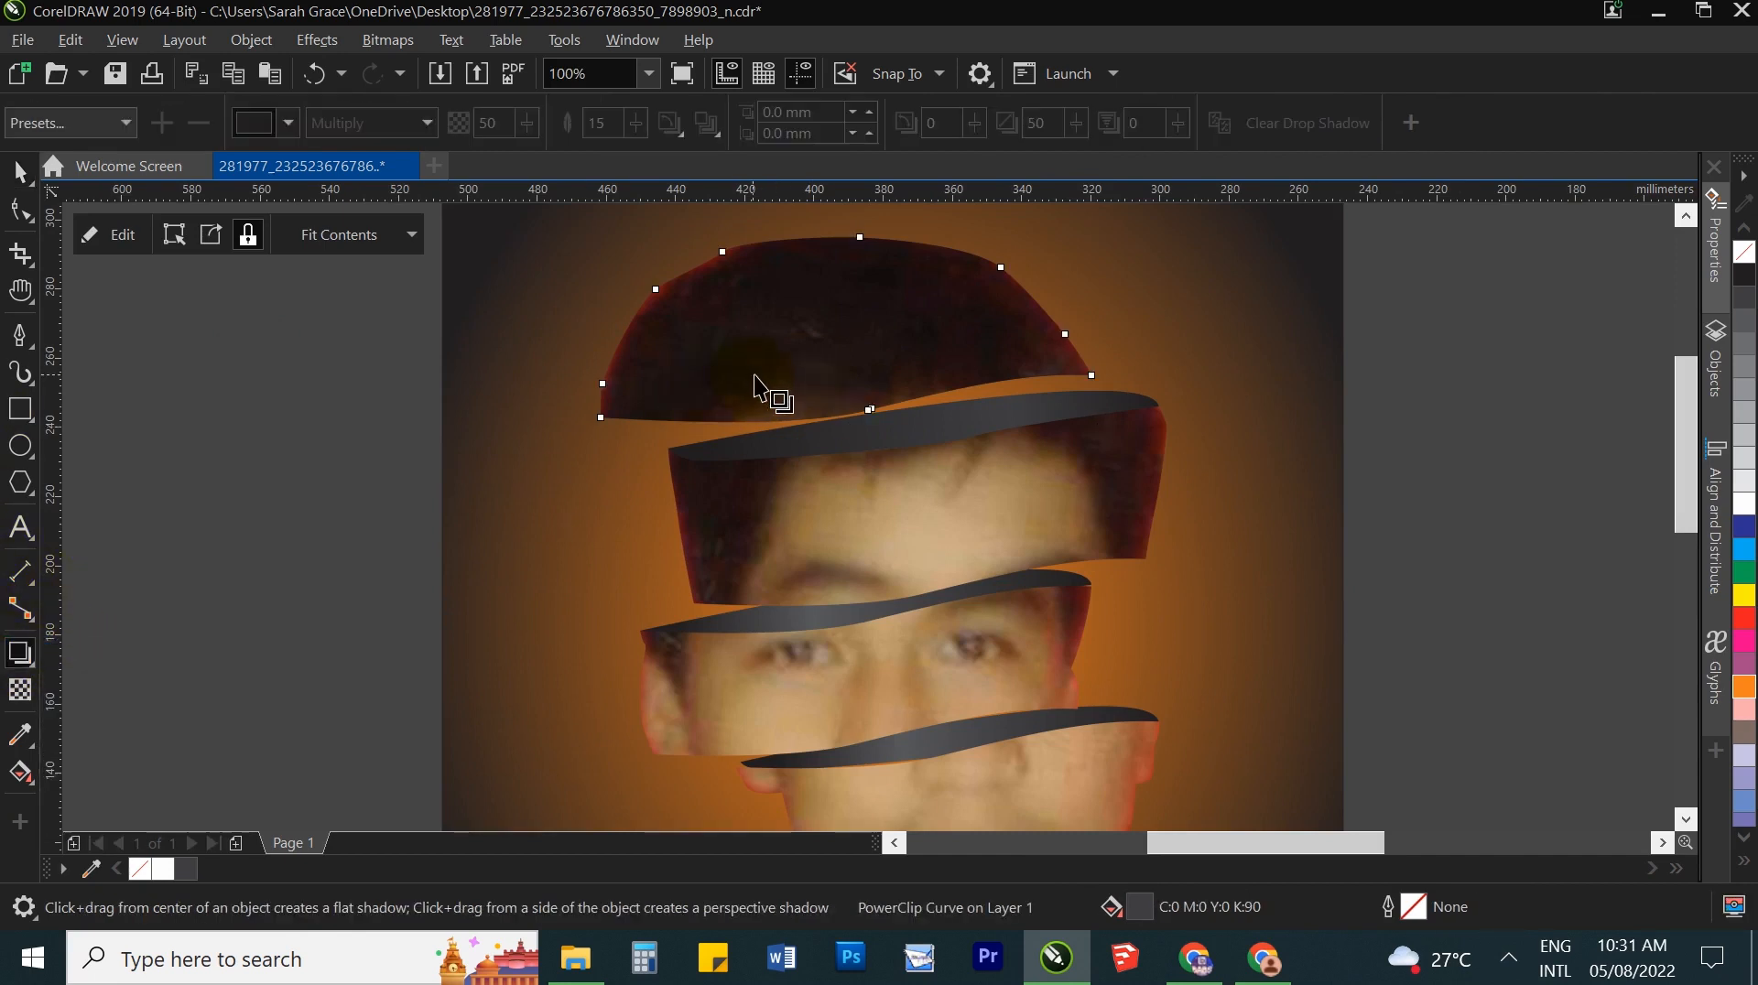
{"action": "left_click_drag", "start_coordinate": [798, 434], "coordinate": [846, 330]}
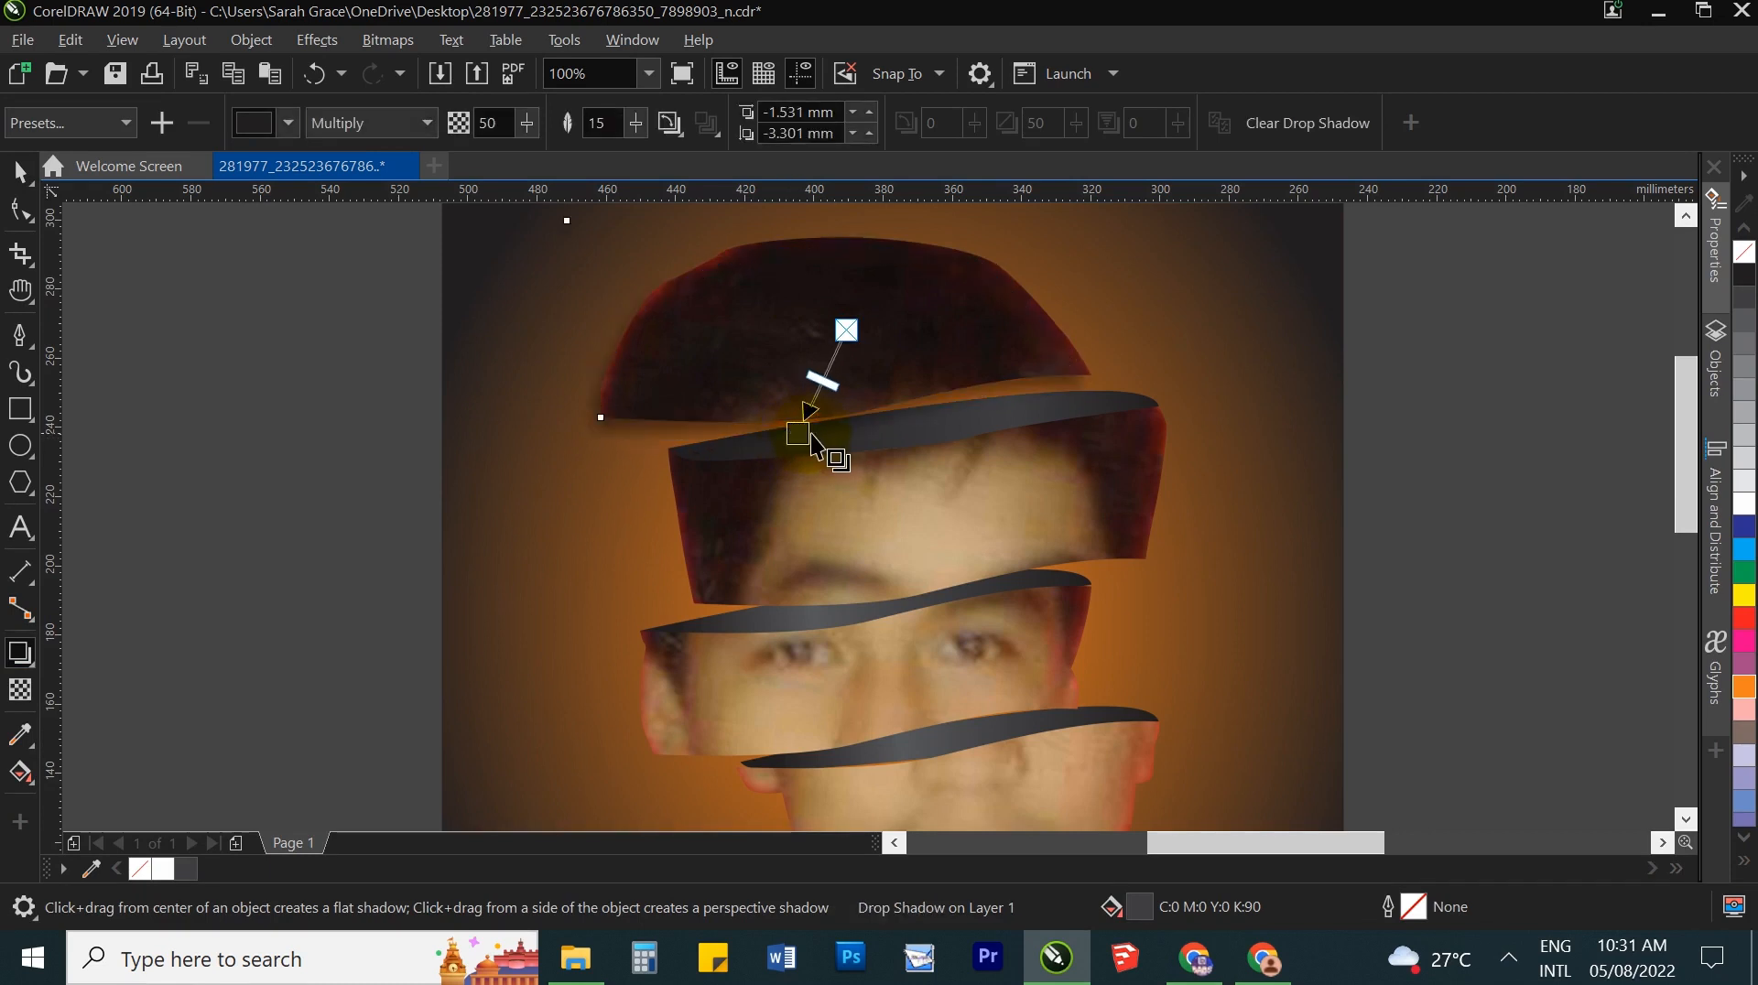
{"action": "left_click_drag", "start_coordinate": [798, 439], "coordinate": [799, 460]}
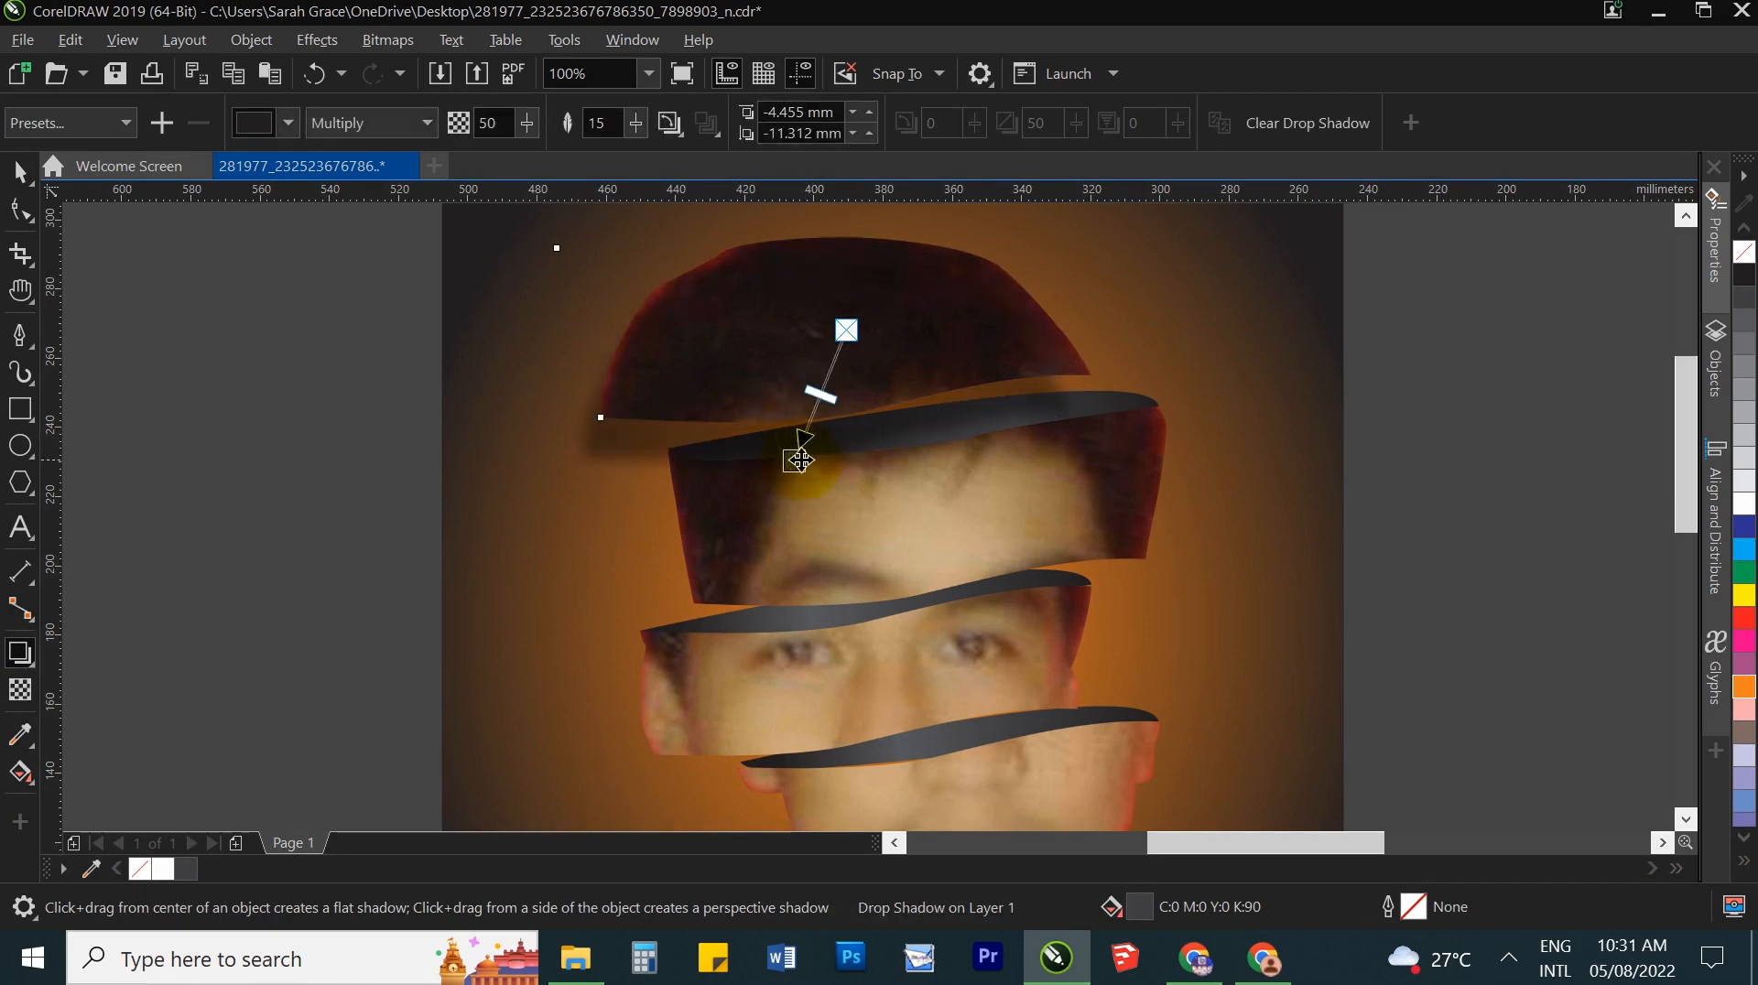
{"action": "left_click", "coordinate": [527, 125]}
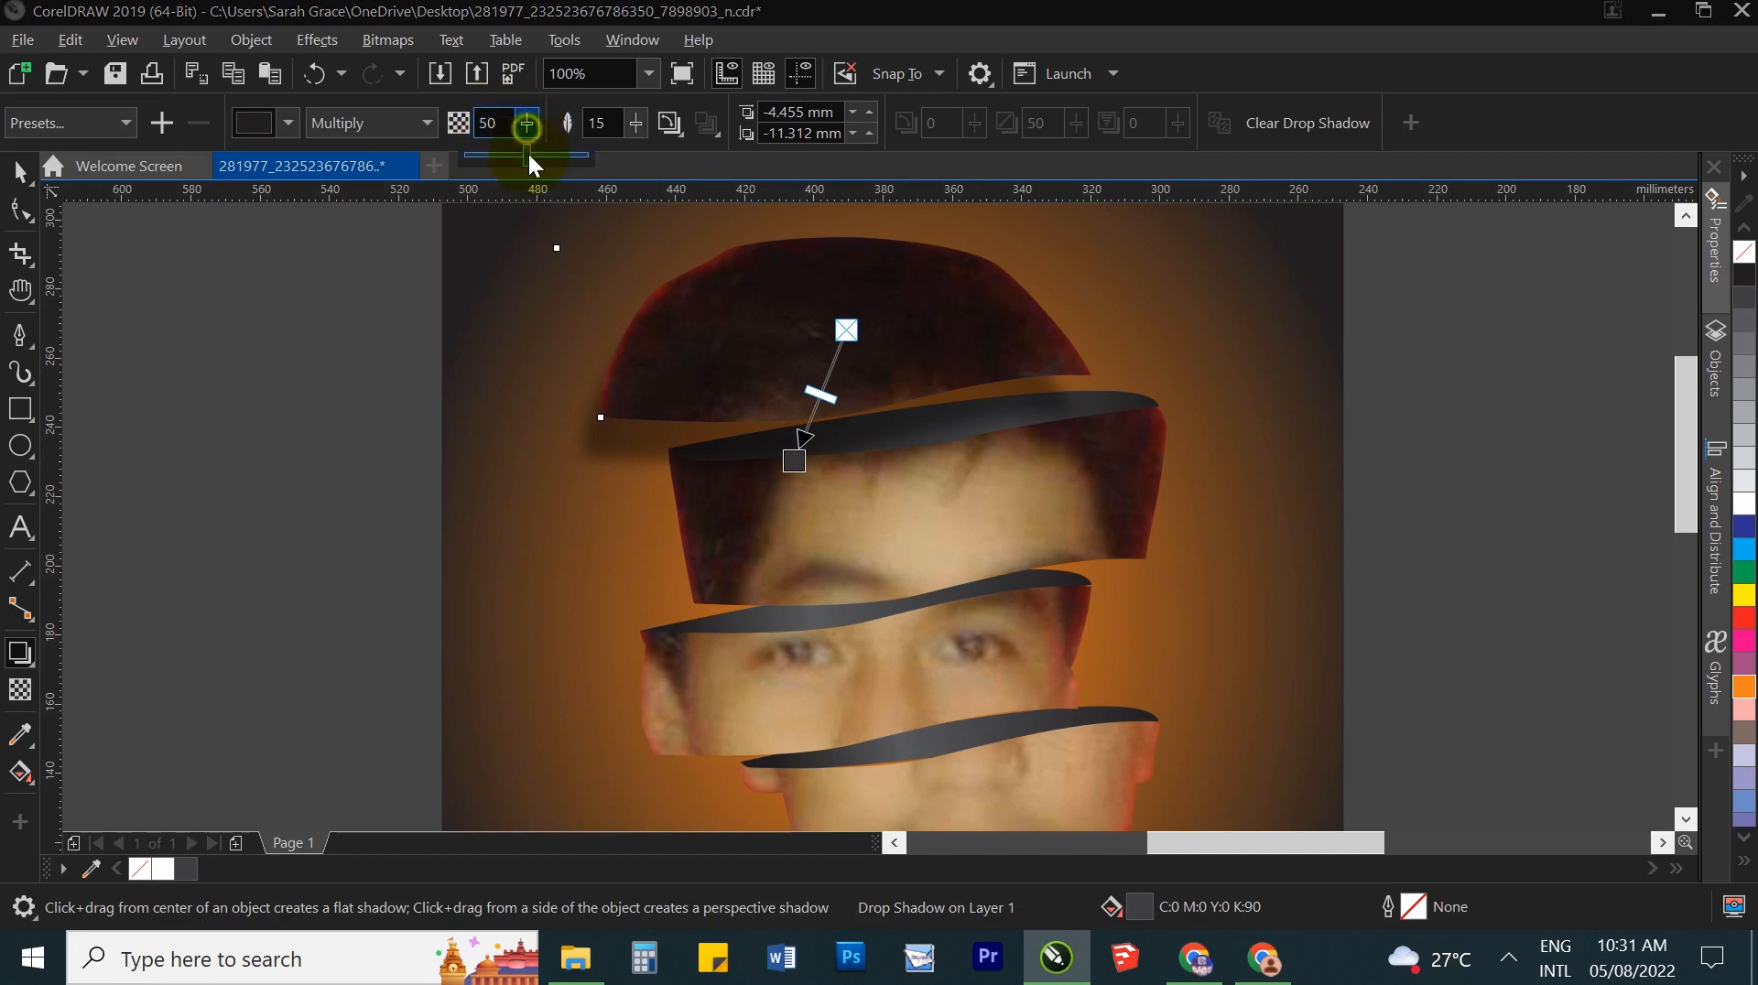
{"action": "left_click_drag", "start_coordinate": [524, 161], "coordinate": [564, 160]}
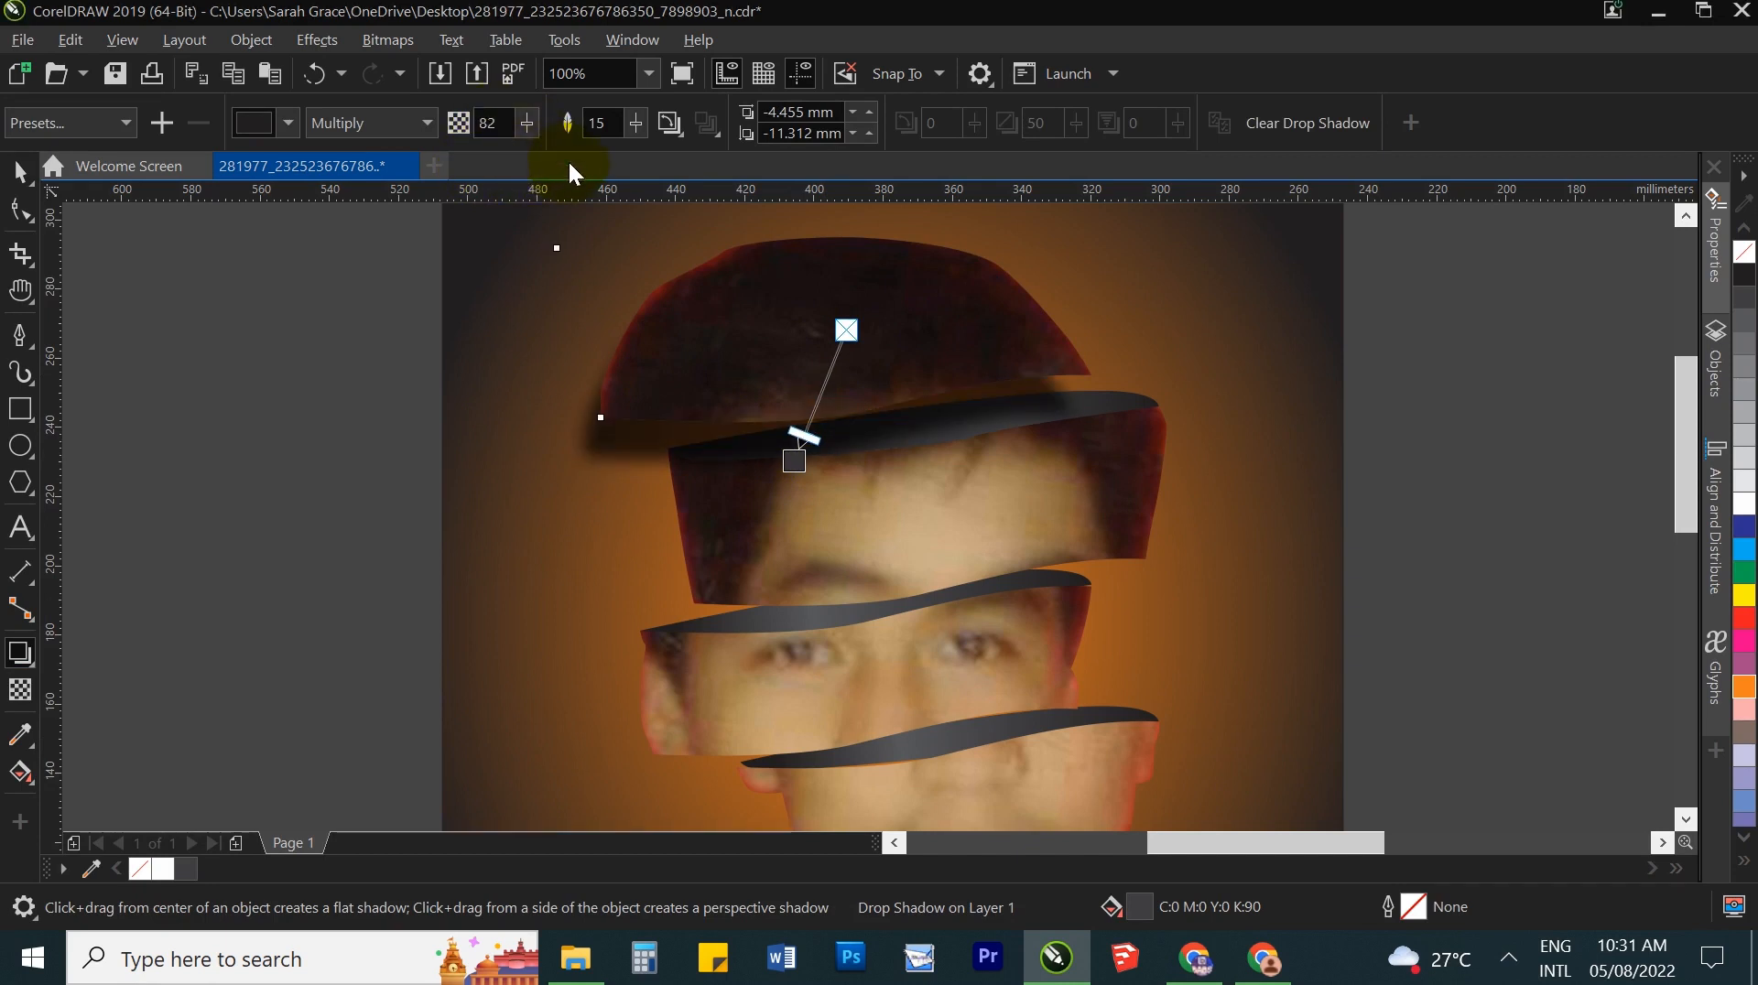
Step: Break the drop shadow apart from the hair slice
{"action": "left_click", "coordinate": [22, 181]}
{"action": "left_click", "coordinate": [603, 455]}
{"action": "right_click", "coordinate": [640, 423]}
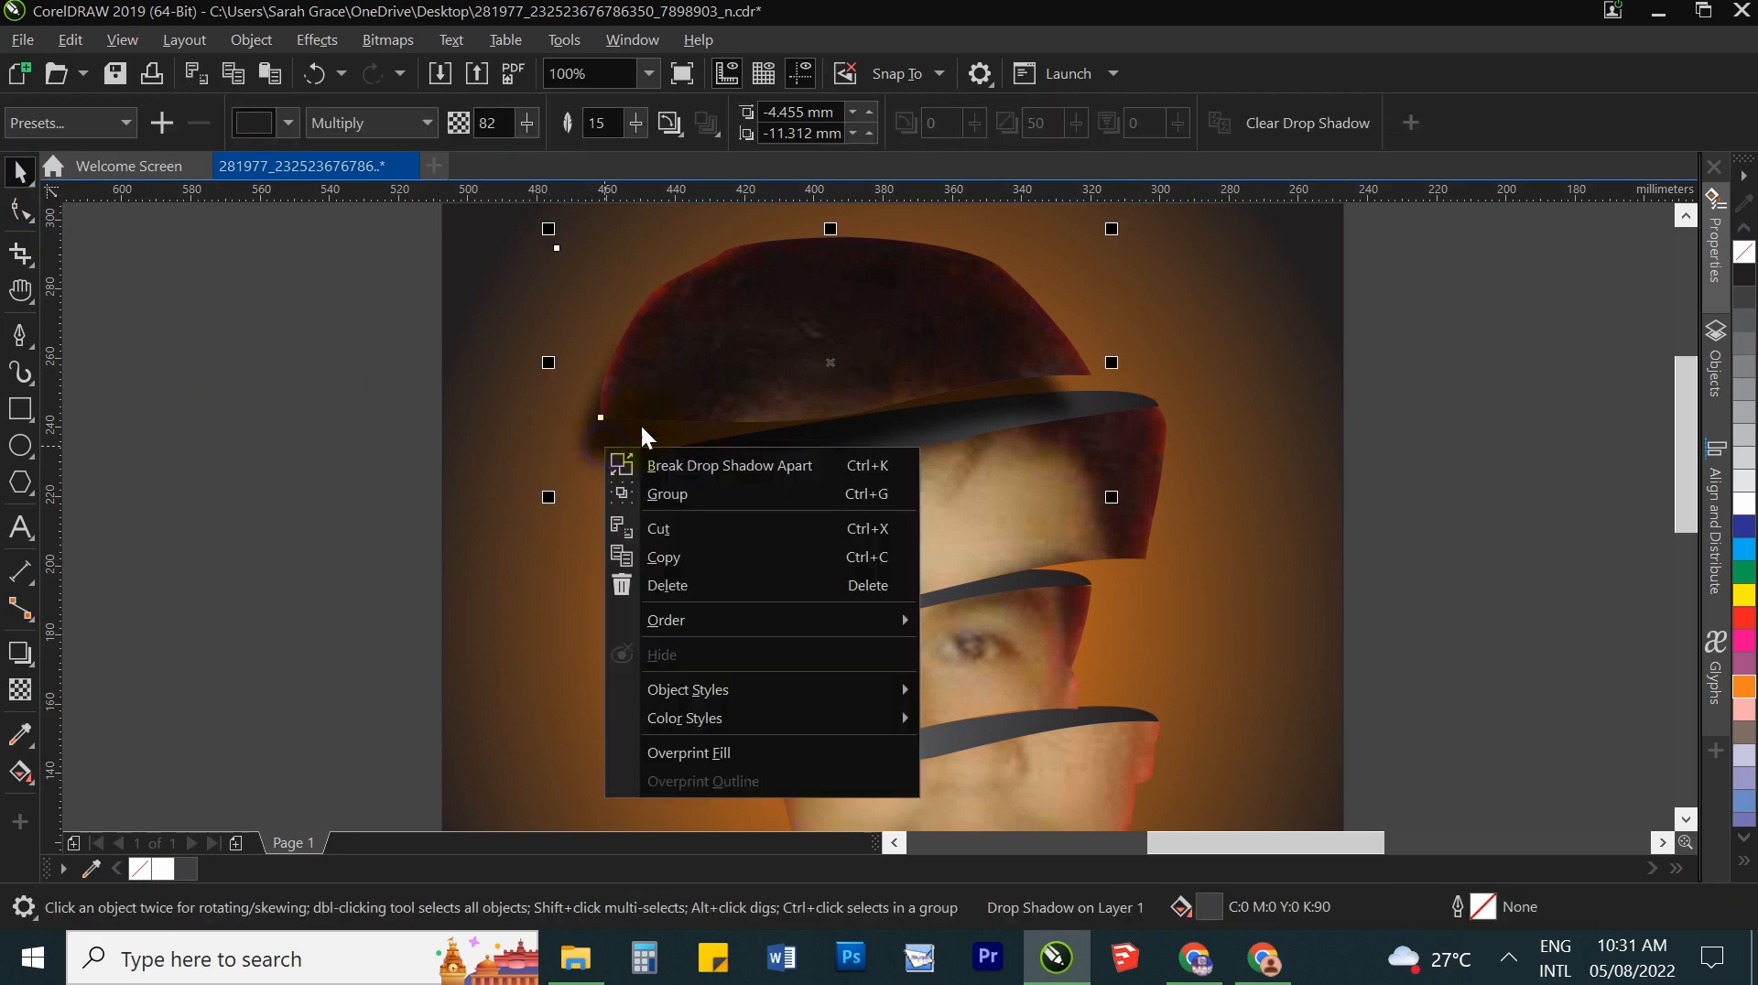
{"action": "left_click", "coordinate": [663, 465]}
Step: Try to PowerClip the separated shadow inside the hair slice, and undo it
{"action": "left_click", "coordinate": [611, 446]}
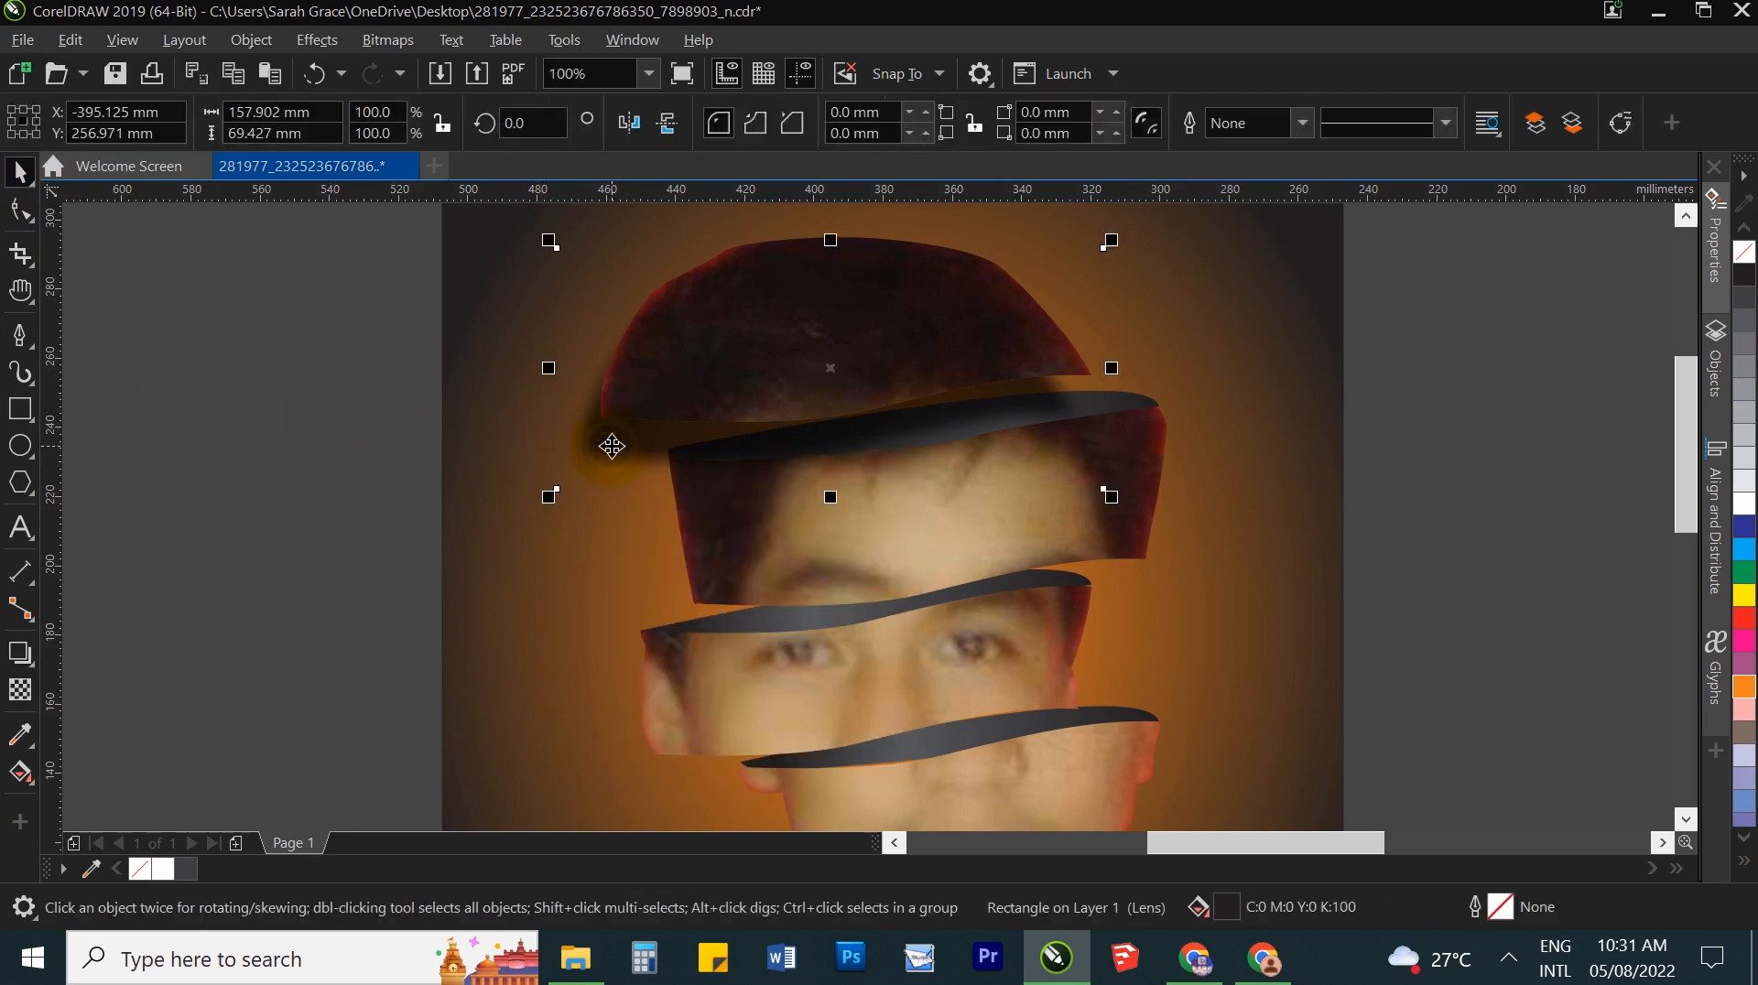
{"action": "right_click", "coordinate": [611, 446]}
{"action": "left_click", "coordinate": [698, 498]}
{"action": "left_click", "coordinate": [732, 373]}
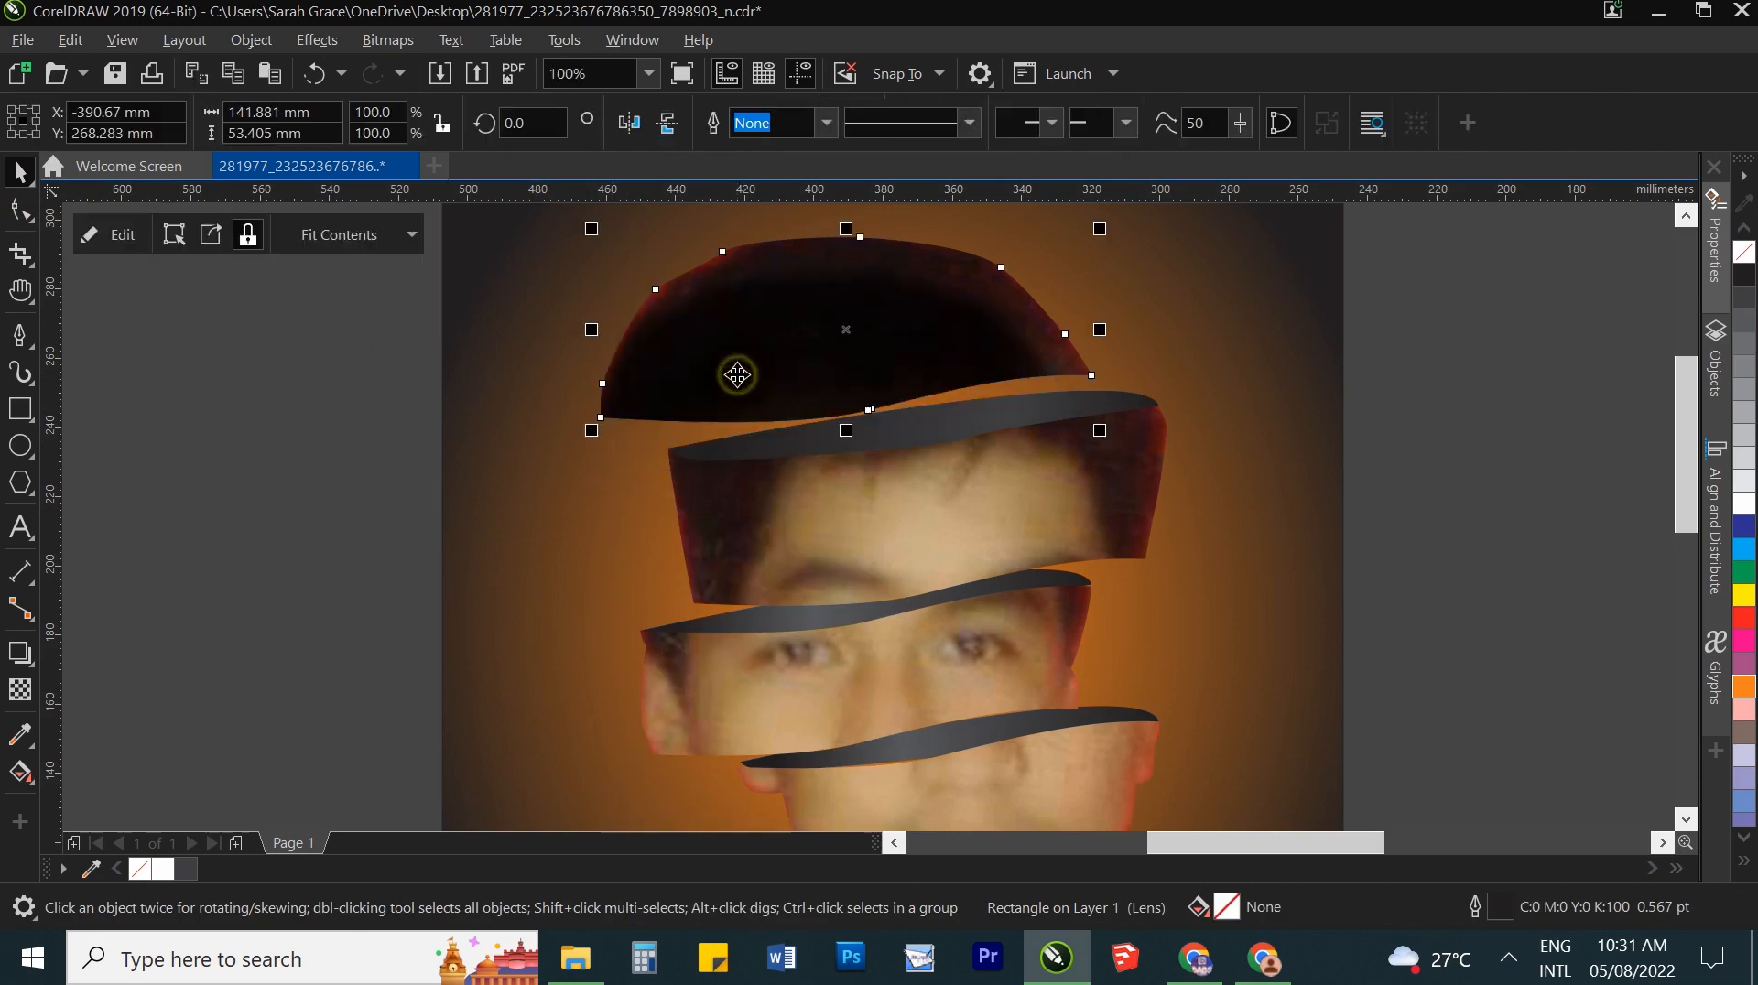
{"action": "key", "text": "ctrl+z"}
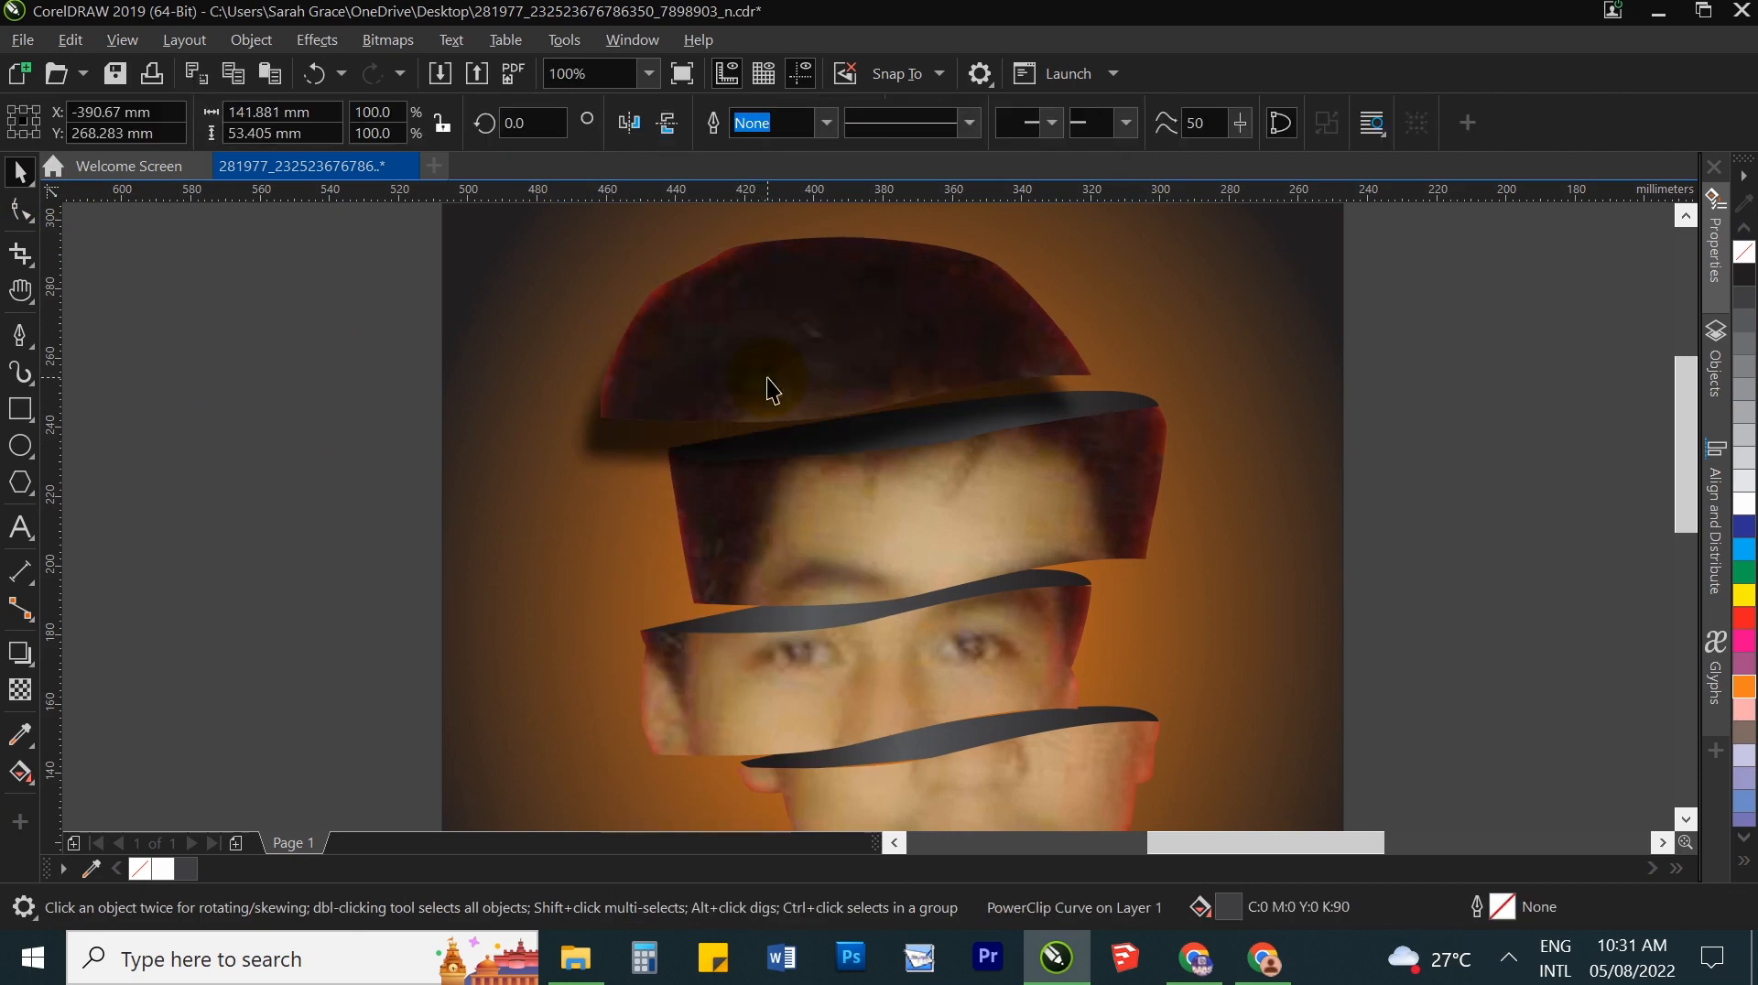
Step: PowerClip the separated hair shadow inside the forehead slice
{"action": "left_click", "coordinate": [337, 431]}
{"action": "left_click", "coordinate": [612, 442]}
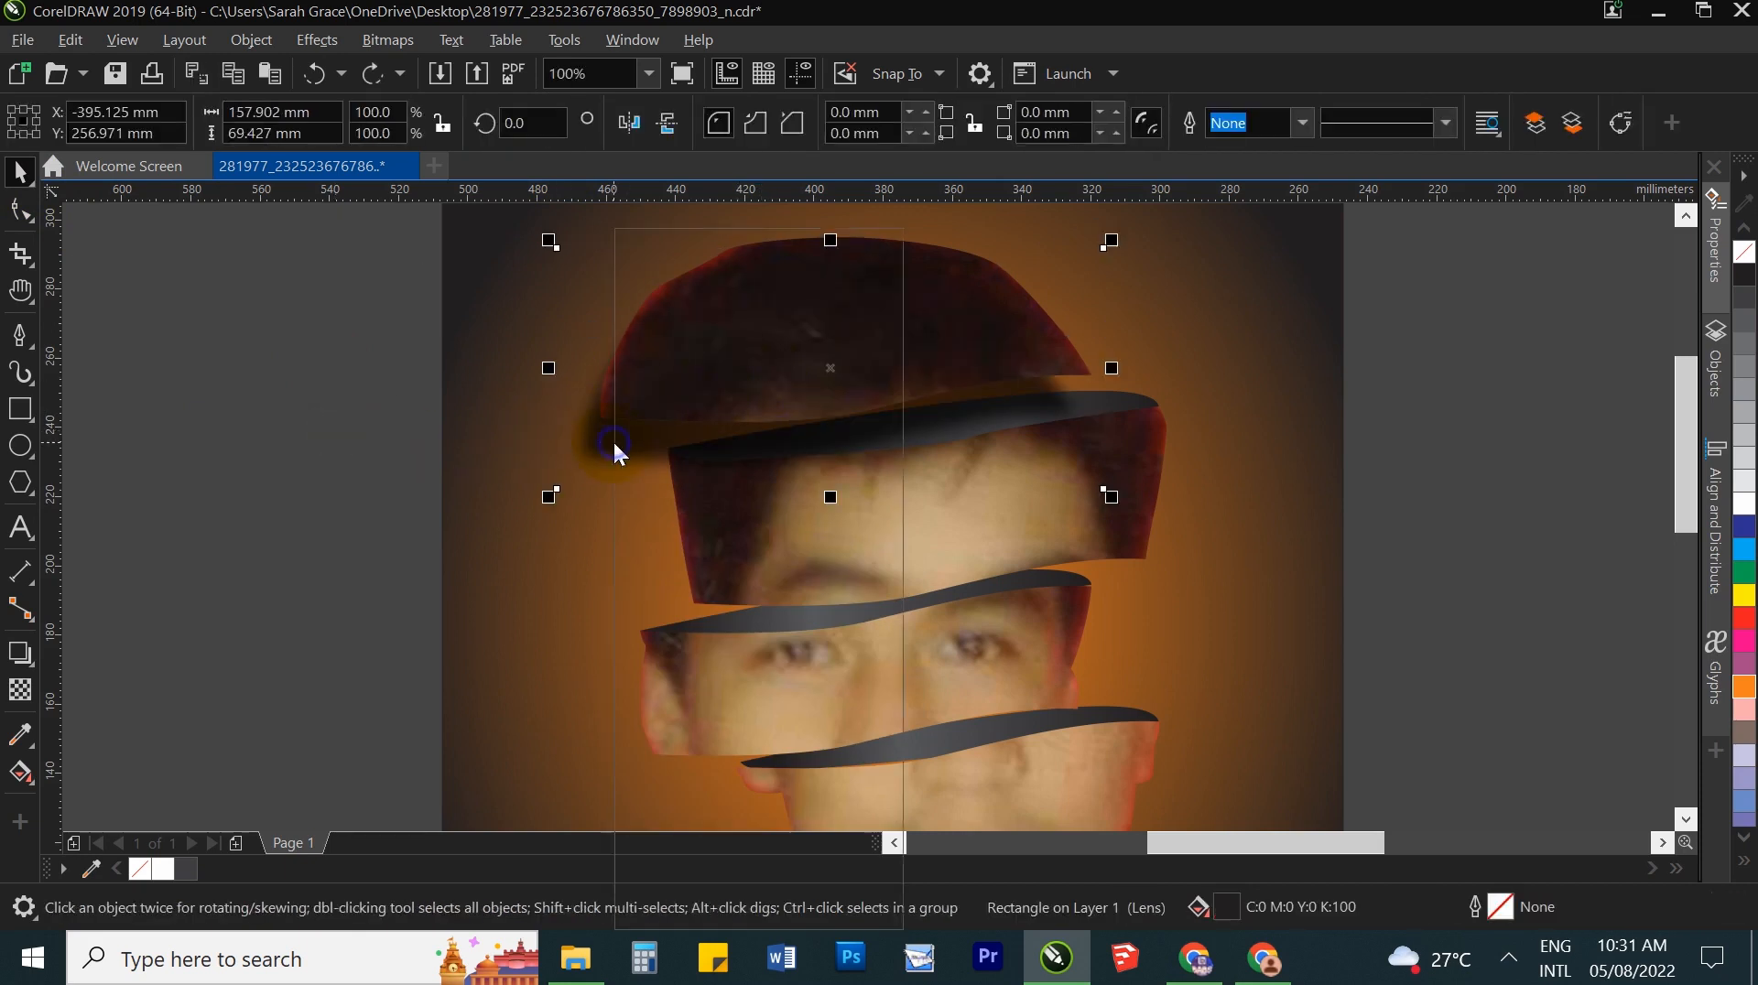
{"action": "right_click", "coordinate": [613, 442]}
{"action": "left_click", "coordinate": [689, 491]}
{"action": "left_click", "coordinate": [802, 531]}
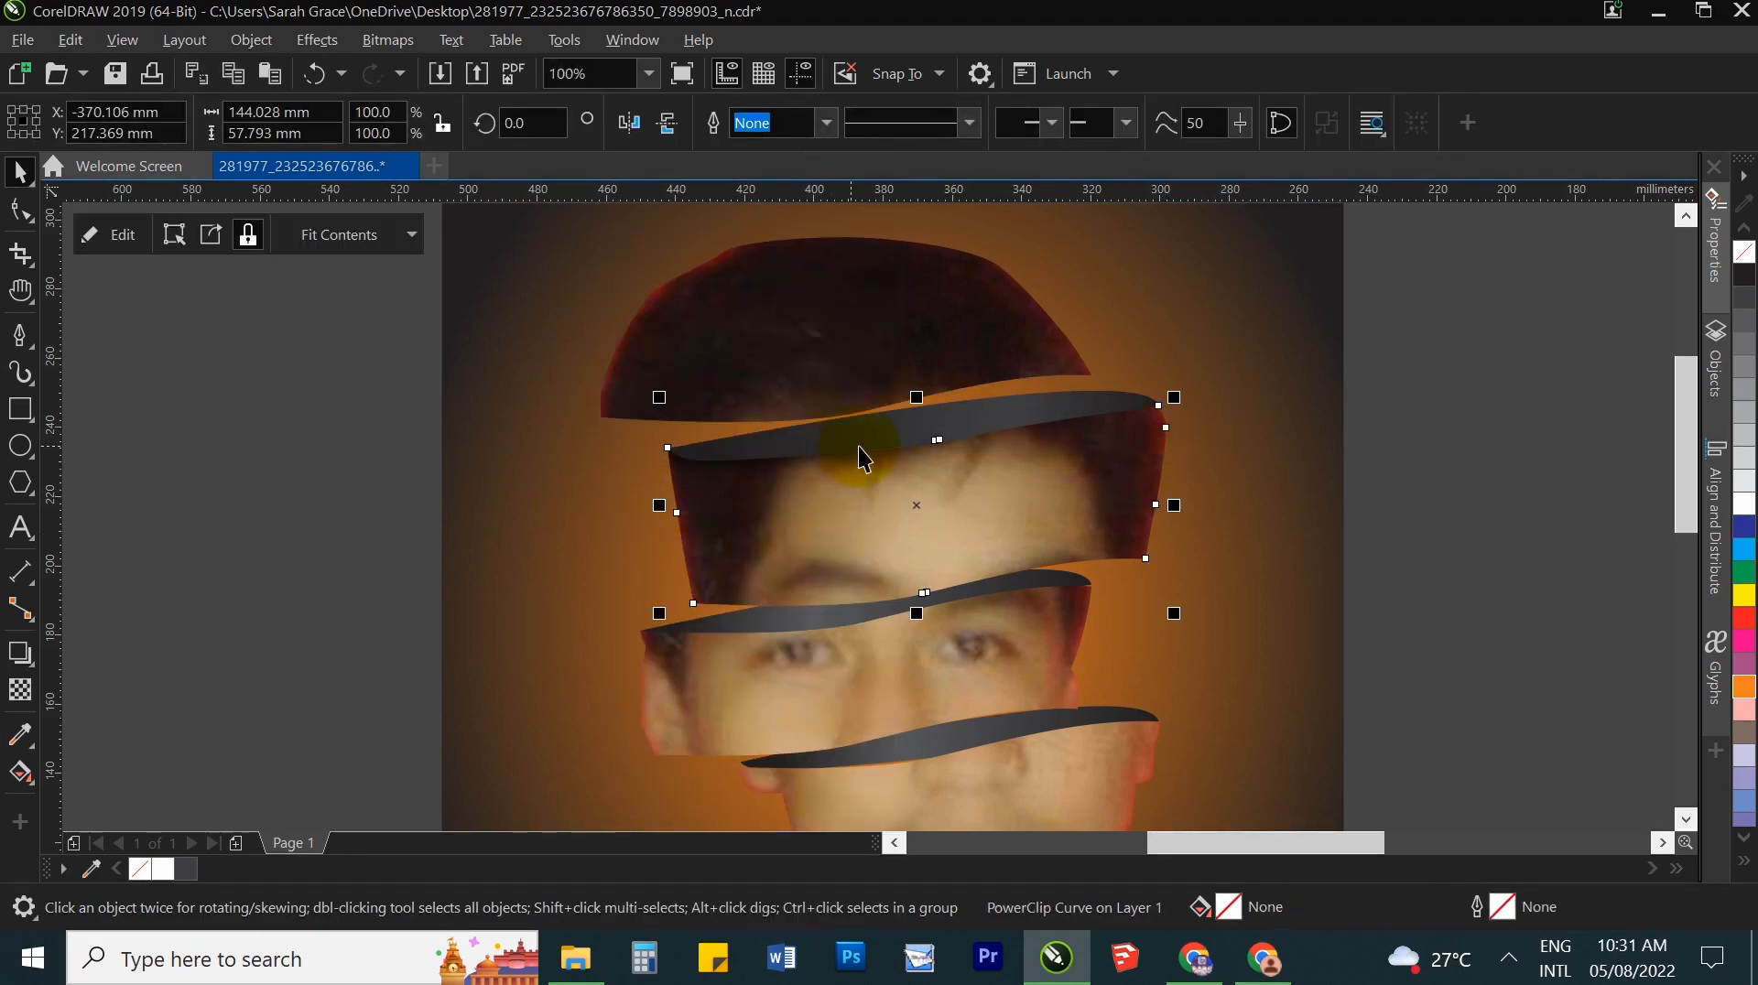
Step: Edit the forehead slice's PowerClip contents and move the shadow right and down so it falls along the slice's upper edge
{"action": "left_click", "coordinate": [108, 234]}
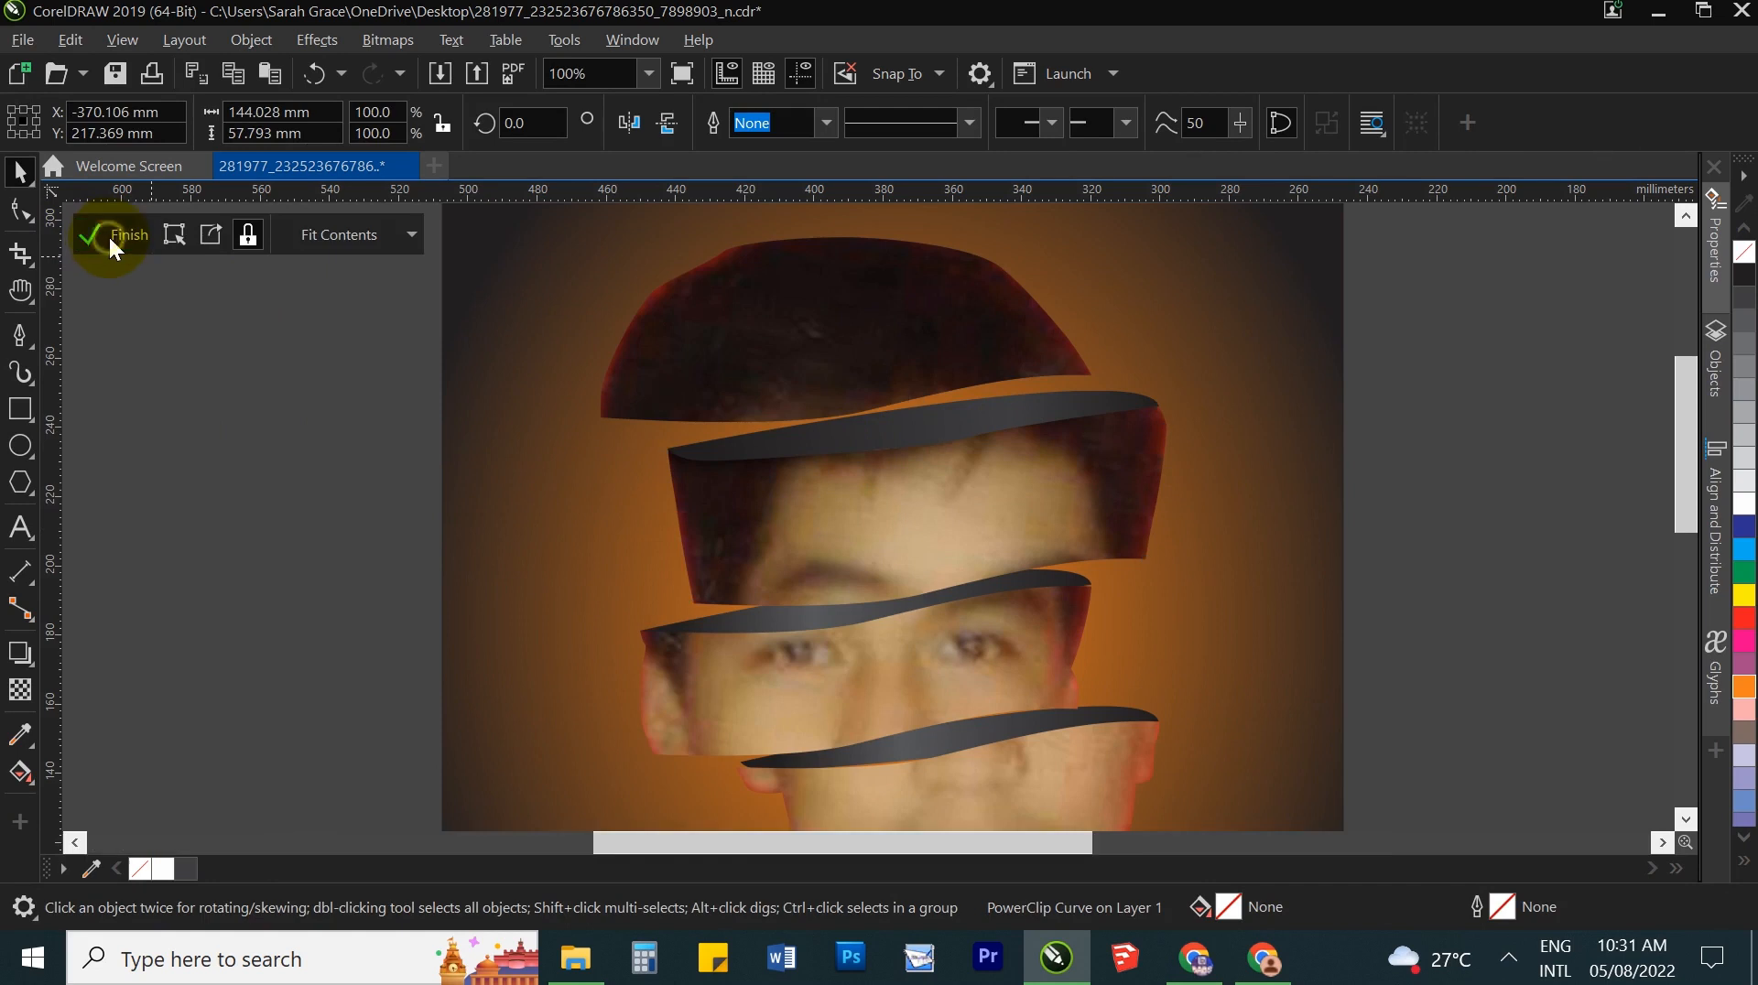
{"action": "left_click", "coordinate": [641, 452]}
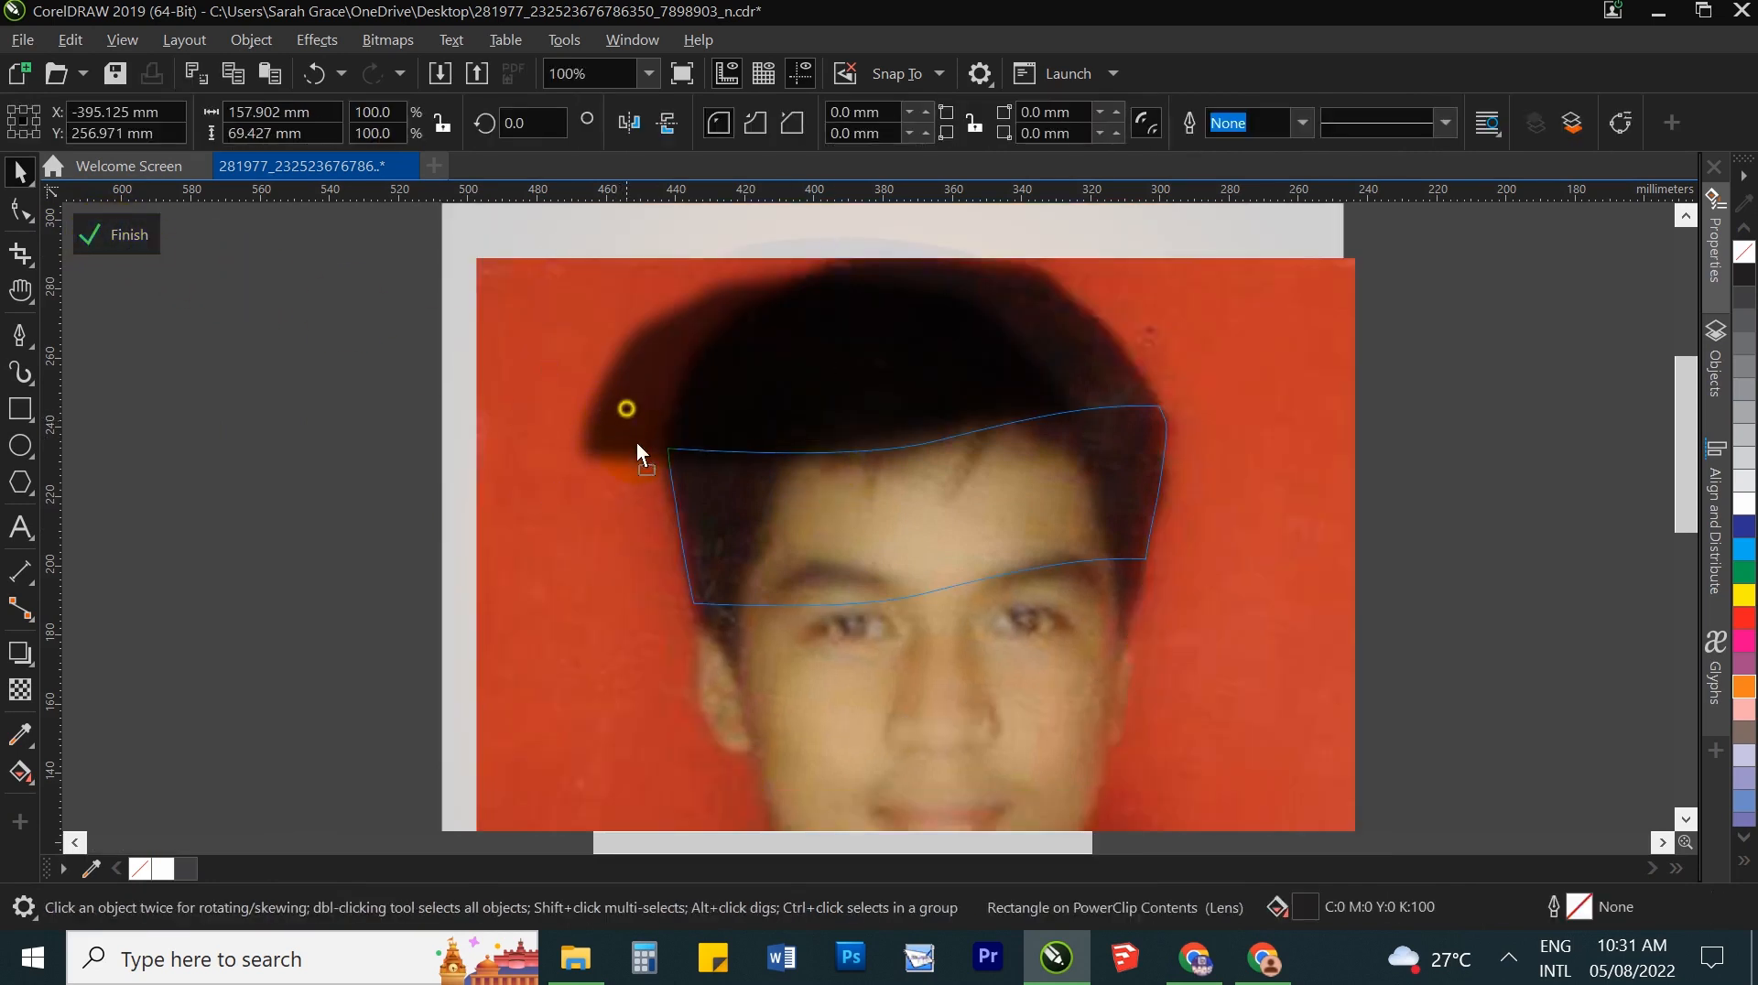
{"action": "left_click_drag", "start_coordinate": [629, 484], "coordinate": [697, 484]}
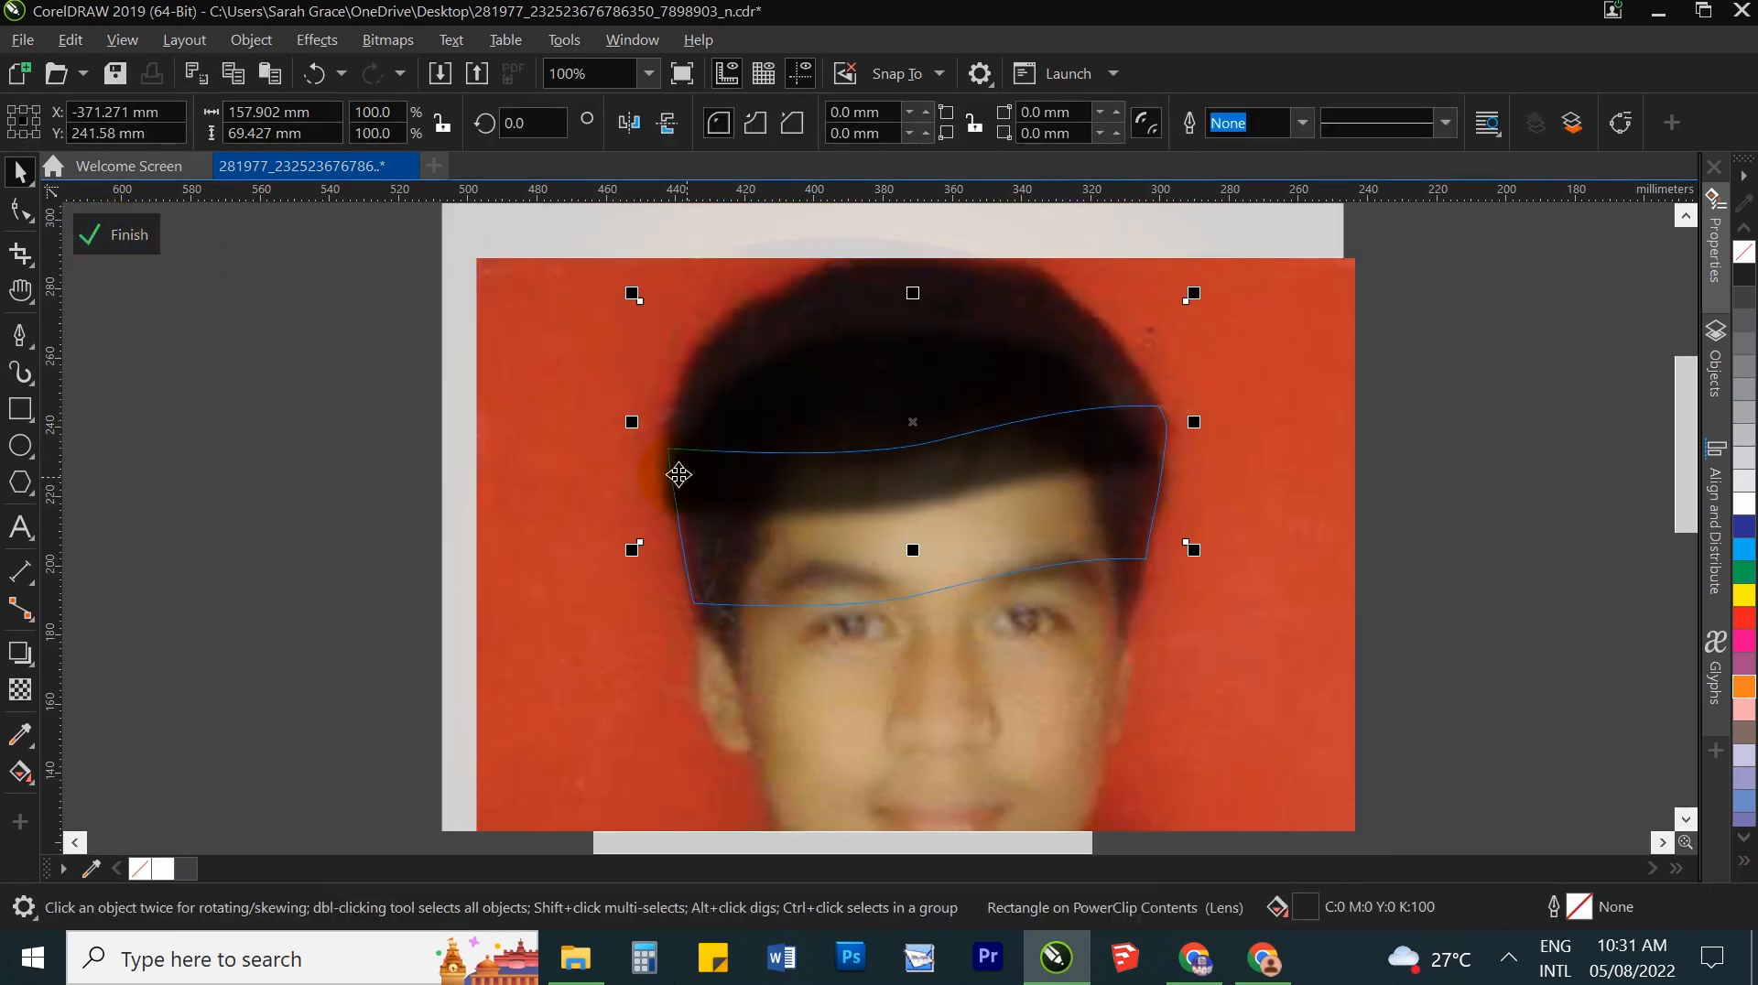
{"action": "left_click_drag", "start_coordinate": [953, 483], "coordinate": [948, 466]}
{"action": "left_click", "coordinate": [145, 236]}
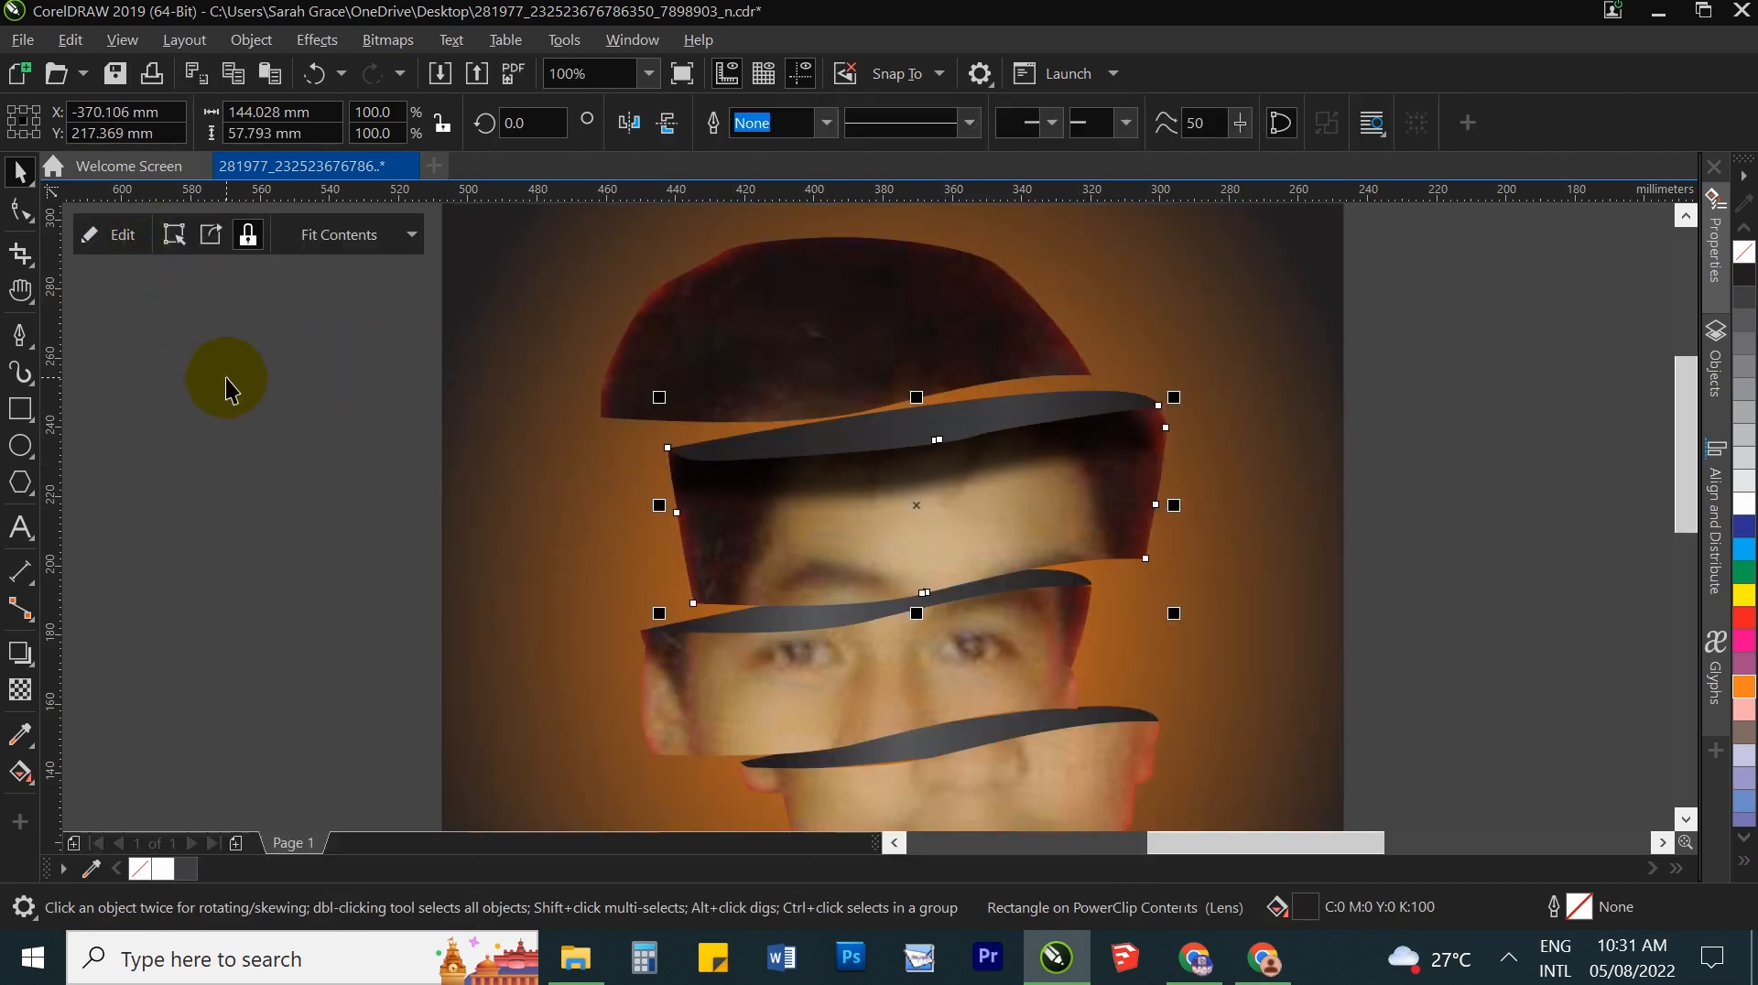
{"action": "left_click", "coordinate": [286, 426]}
Step: Add a flat drop shadow to the forehead slice, offset about 5.1 mm left and 12.8 mm down, with opacity 50
{"action": "scroll", "coordinate": [941, 527], "scroll_direction": "down", "scroll_amount": 2}
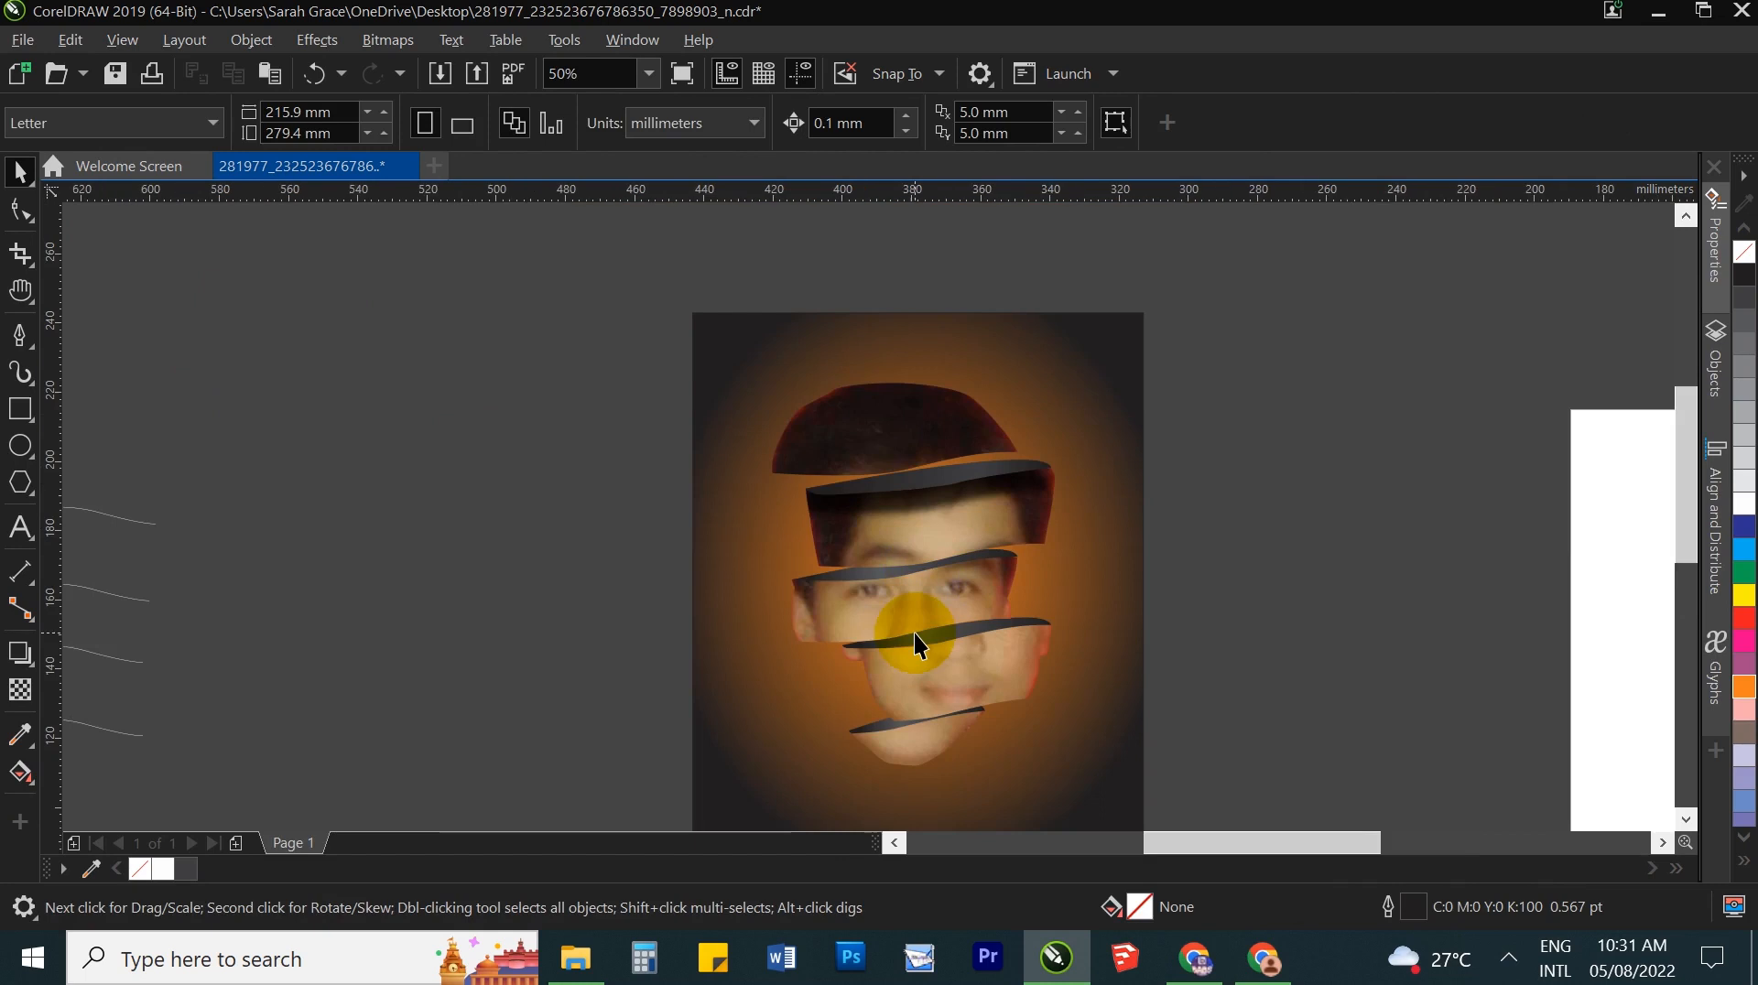
{"action": "scroll", "coordinate": [914, 630], "scroll_direction": "up", "scroll_amount": 2}
{"action": "left_click", "coordinate": [870, 587]}
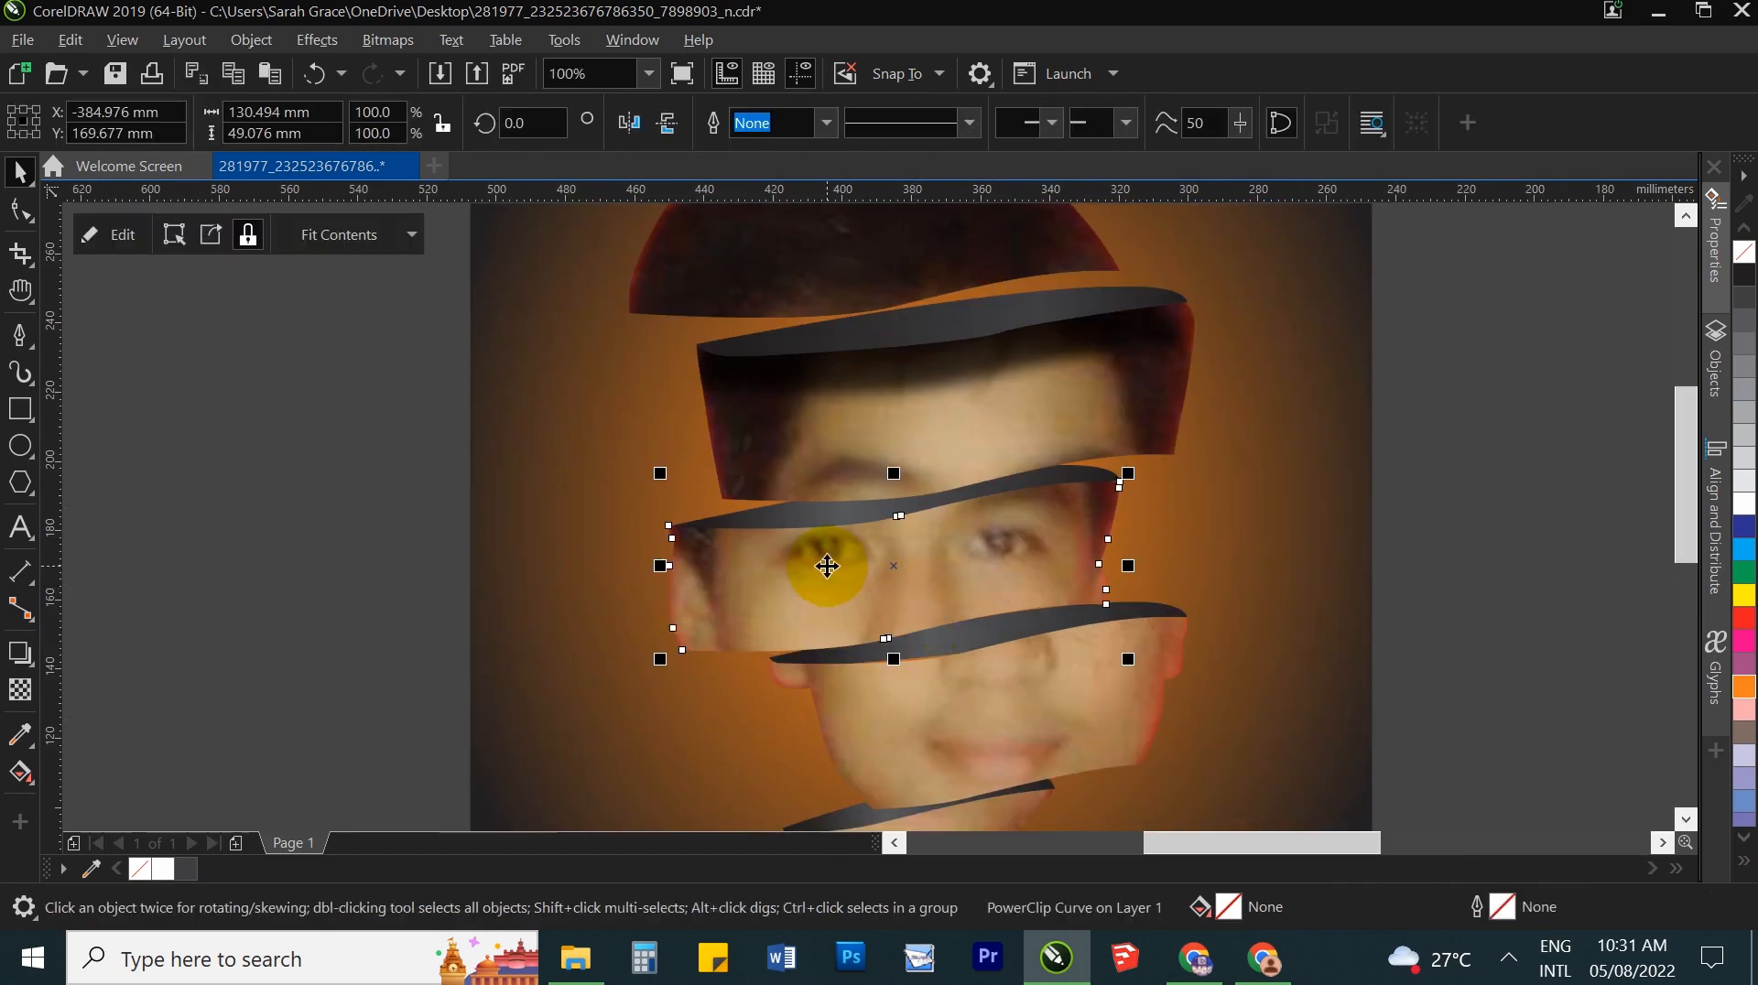
{"action": "left_click", "coordinate": [814, 449]}
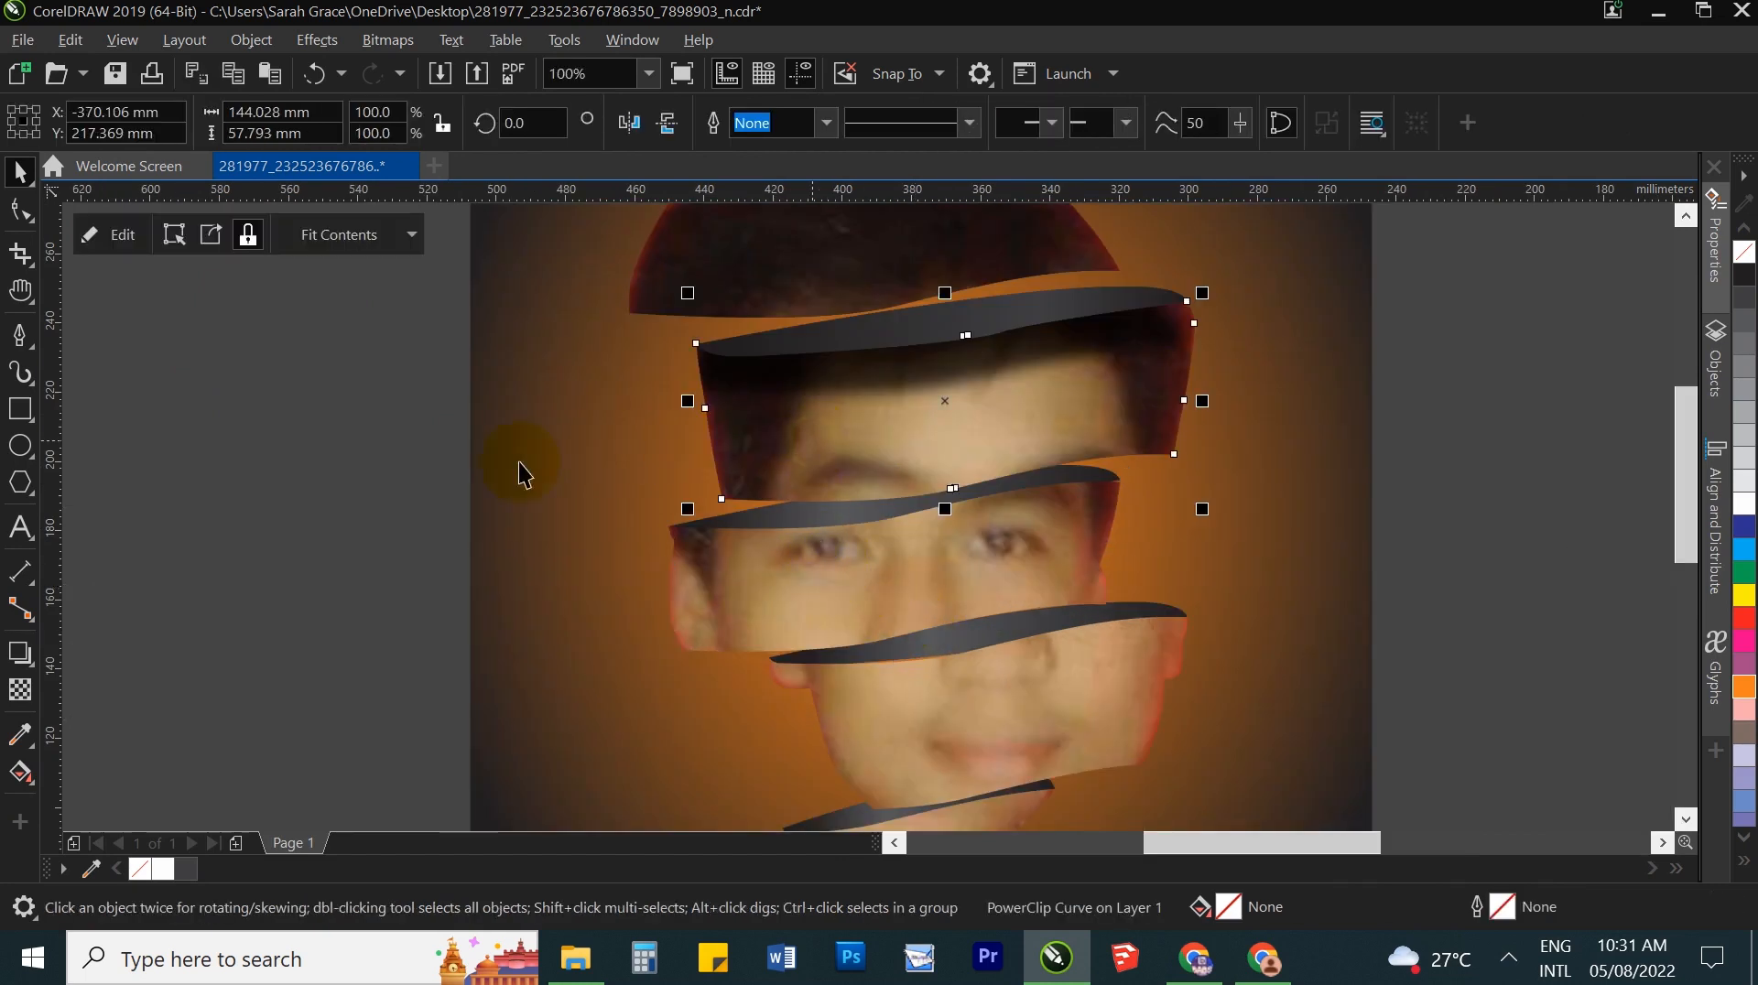
{"action": "left_click", "coordinate": [22, 652]}
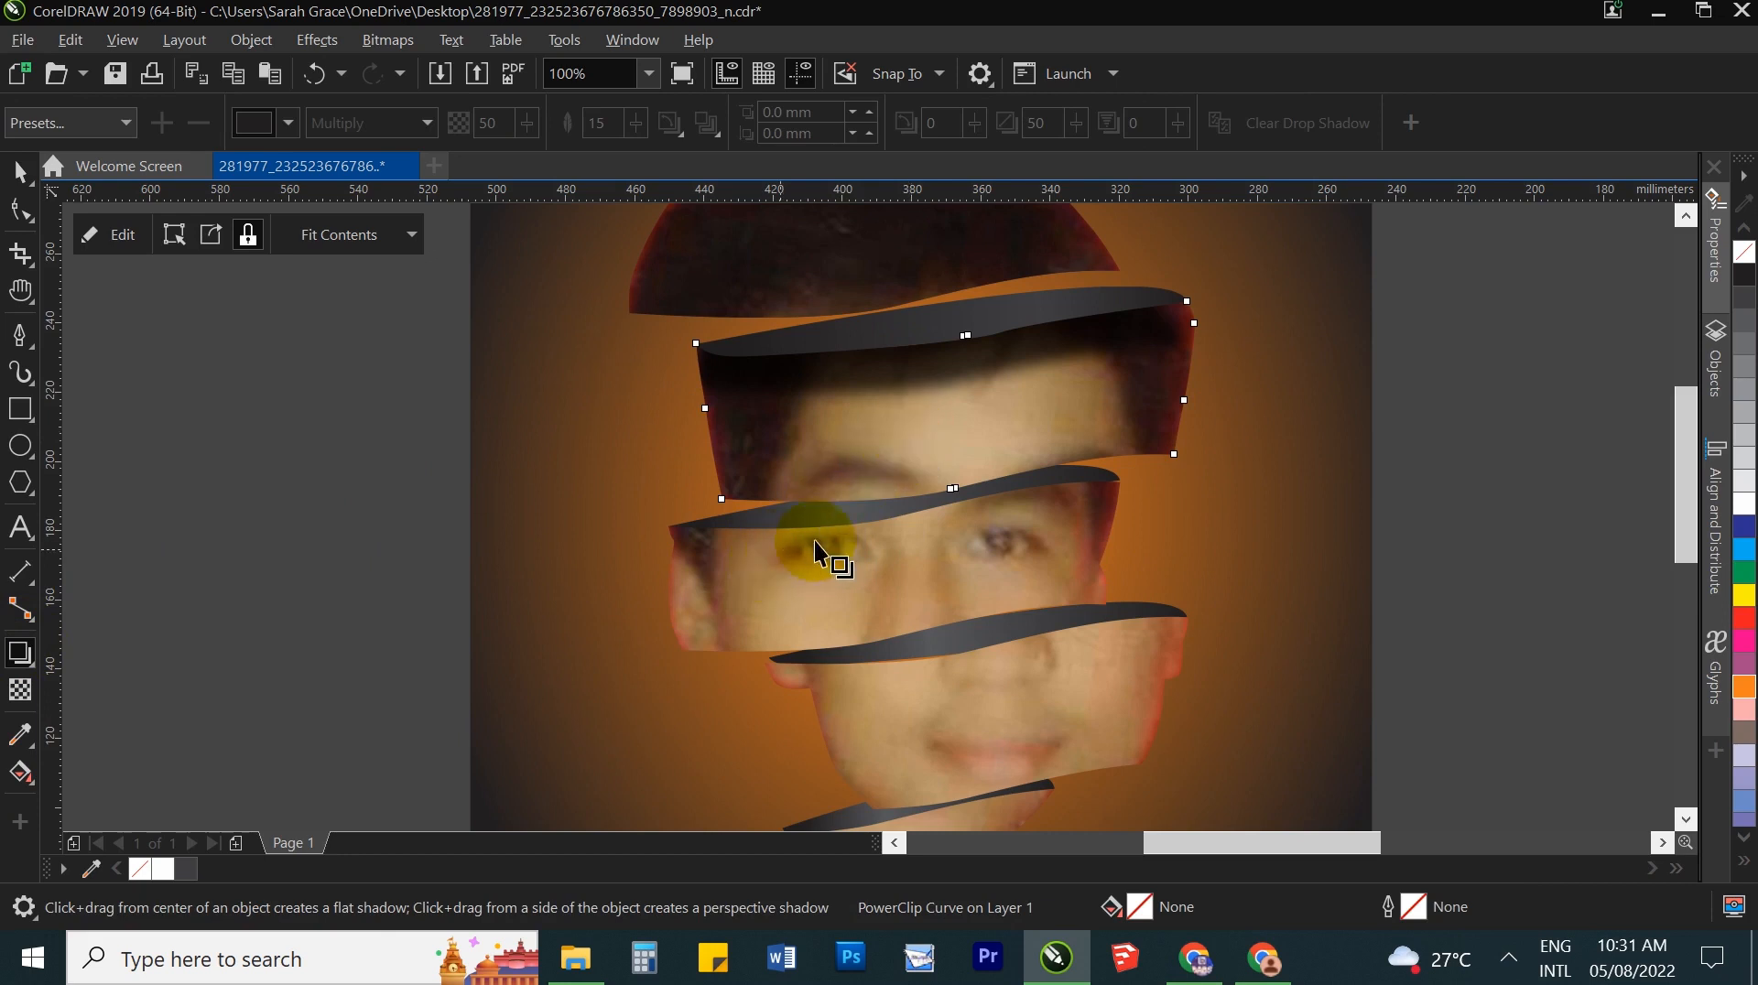
{"action": "left_click_drag", "start_coordinate": [952, 409], "coordinate": [893, 541]}
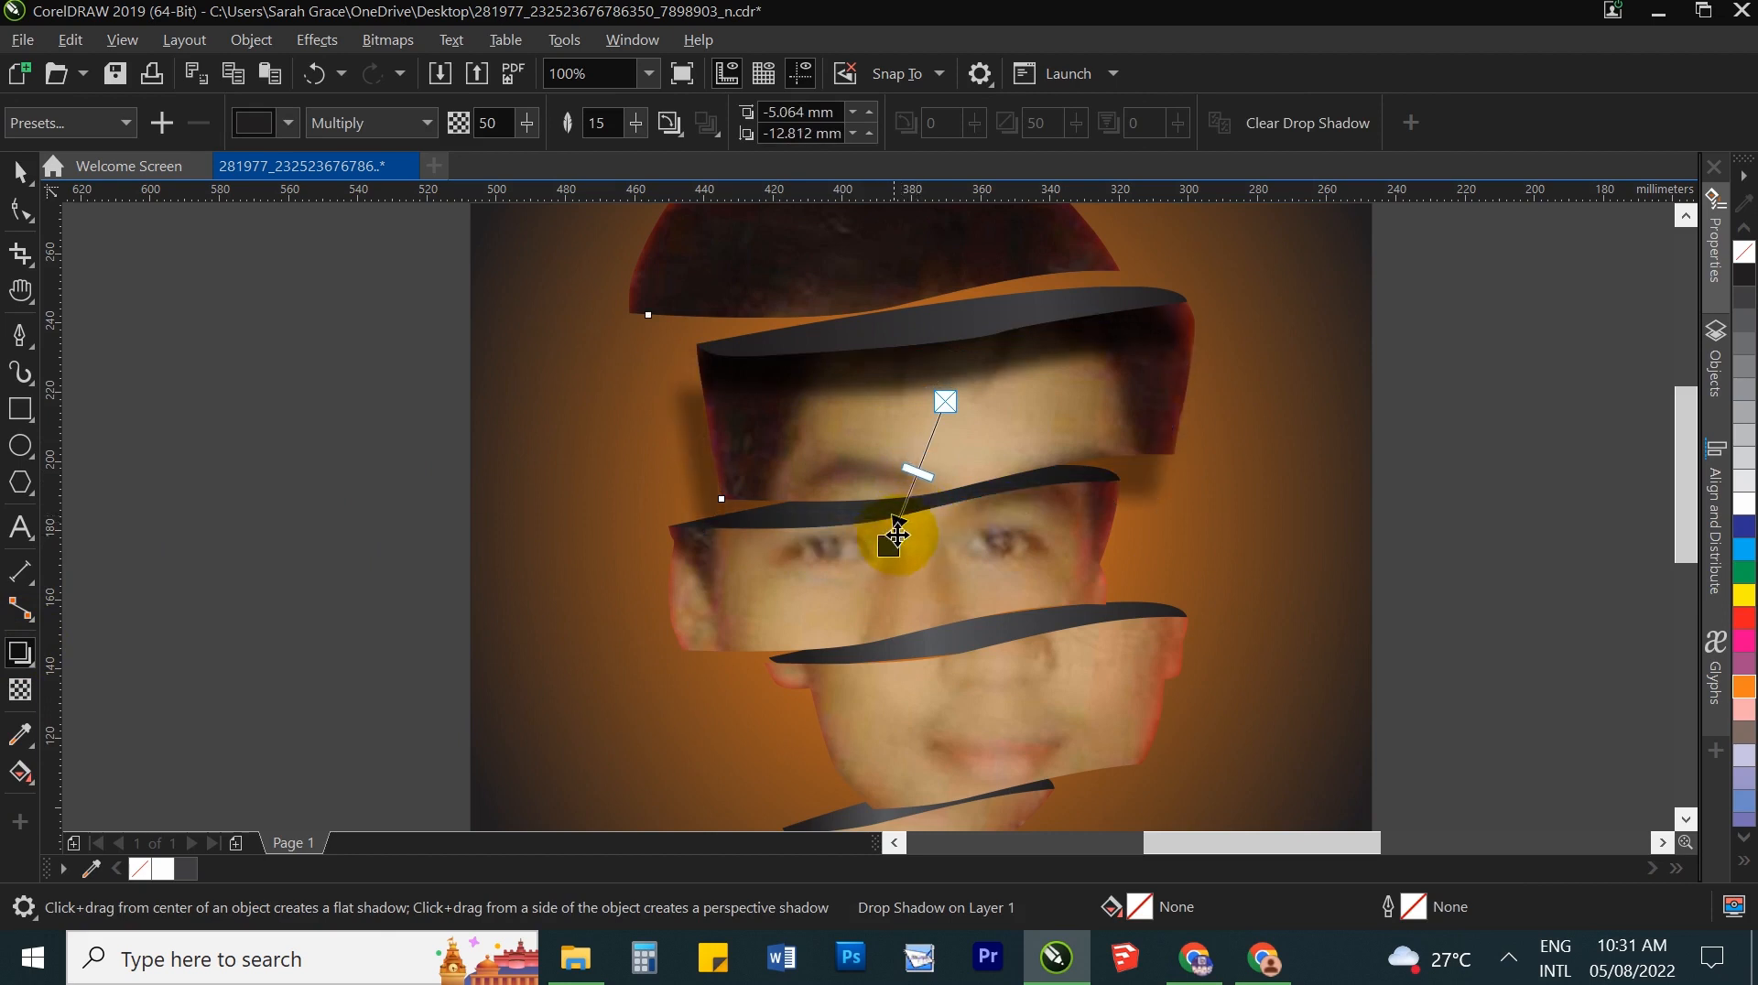
Step: Break the drop shadow apart from the forehead slice and PowerClip it inside the eye slice
{"action": "key", "text": "space"}
{"action": "right_click", "coordinate": [701, 473]}
{"action": "left_click", "coordinate": [740, 491]}
{"action": "left_click", "coordinate": [394, 430]}
{"action": "left_click", "coordinate": [707, 499]}
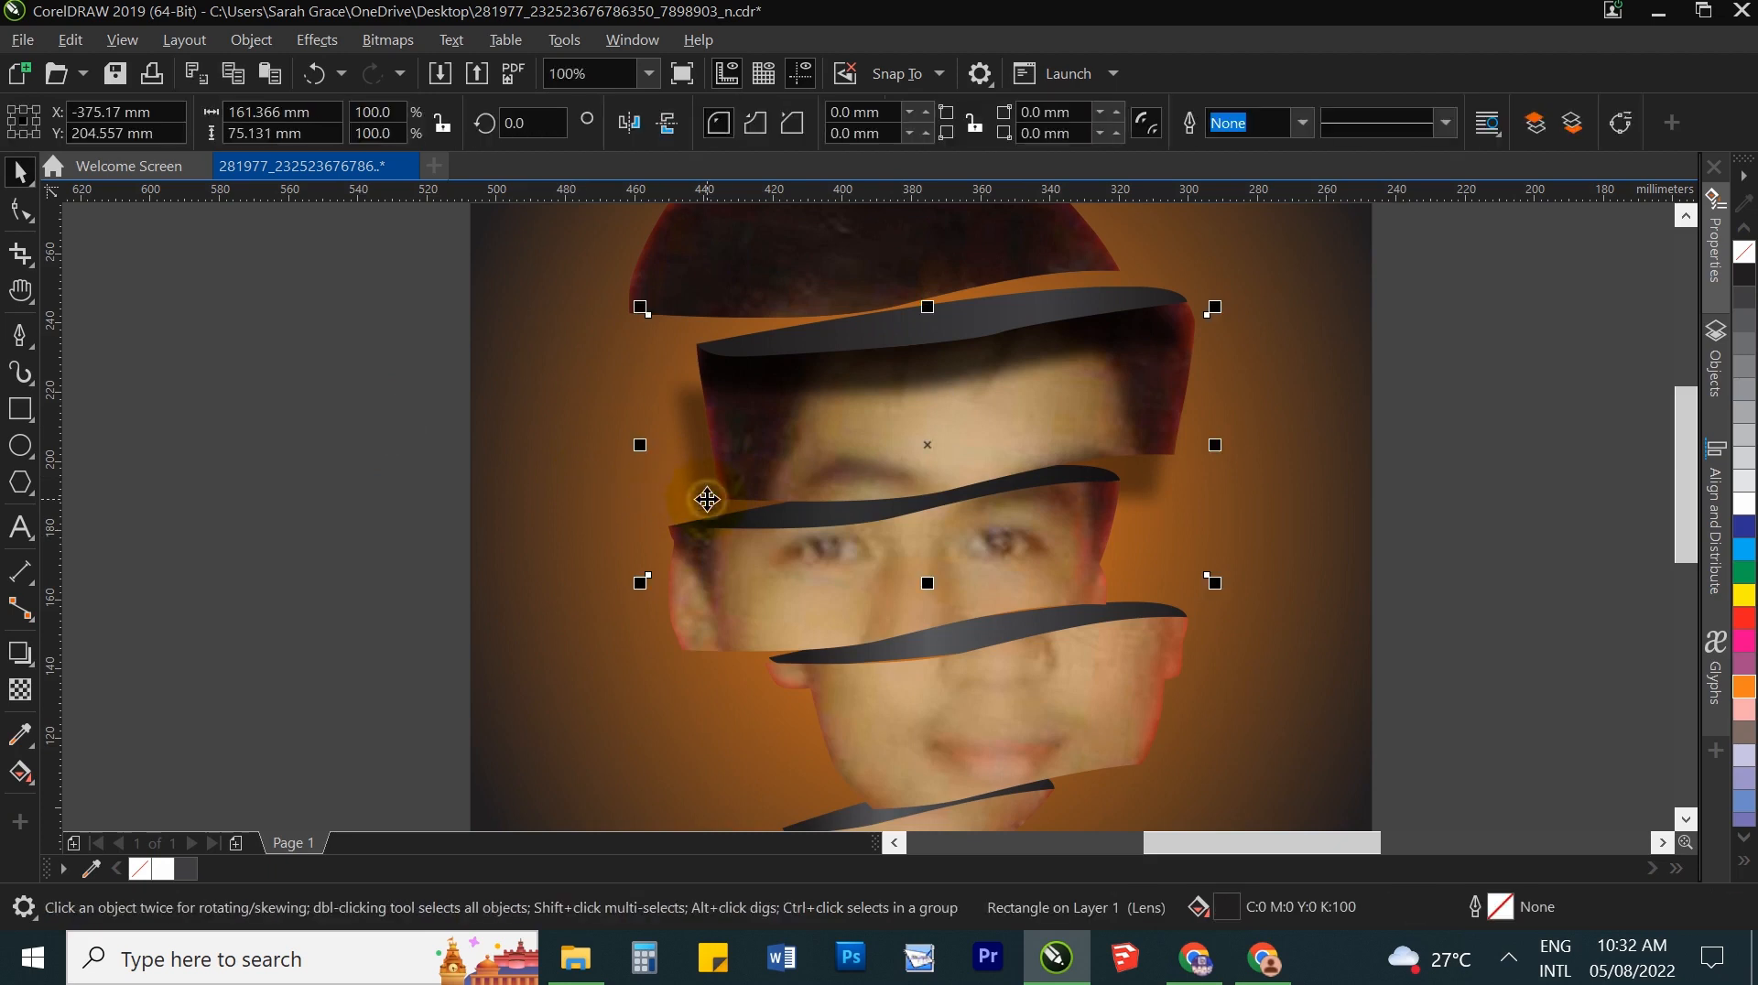
{"action": "right_click", "coordinate": [707, 499]}
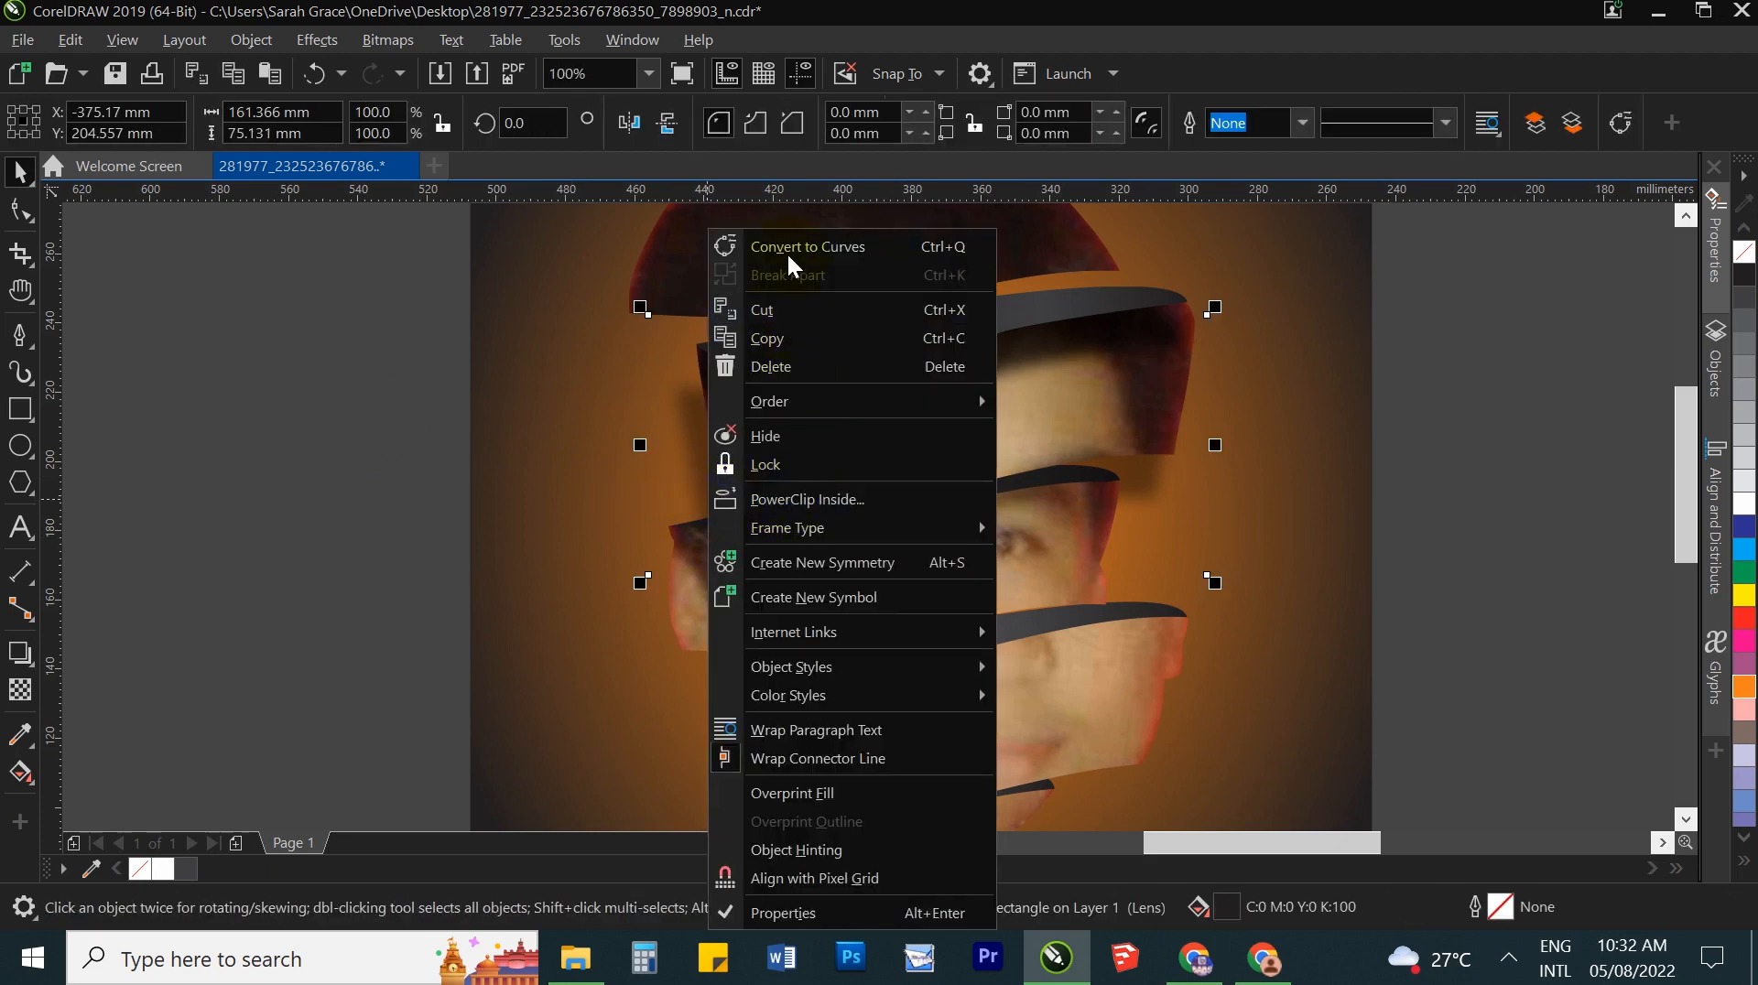
{"action": "left_click", "coordinate": [762, 499]}
{"action": "left_click", "coordinate": [740, 596]}
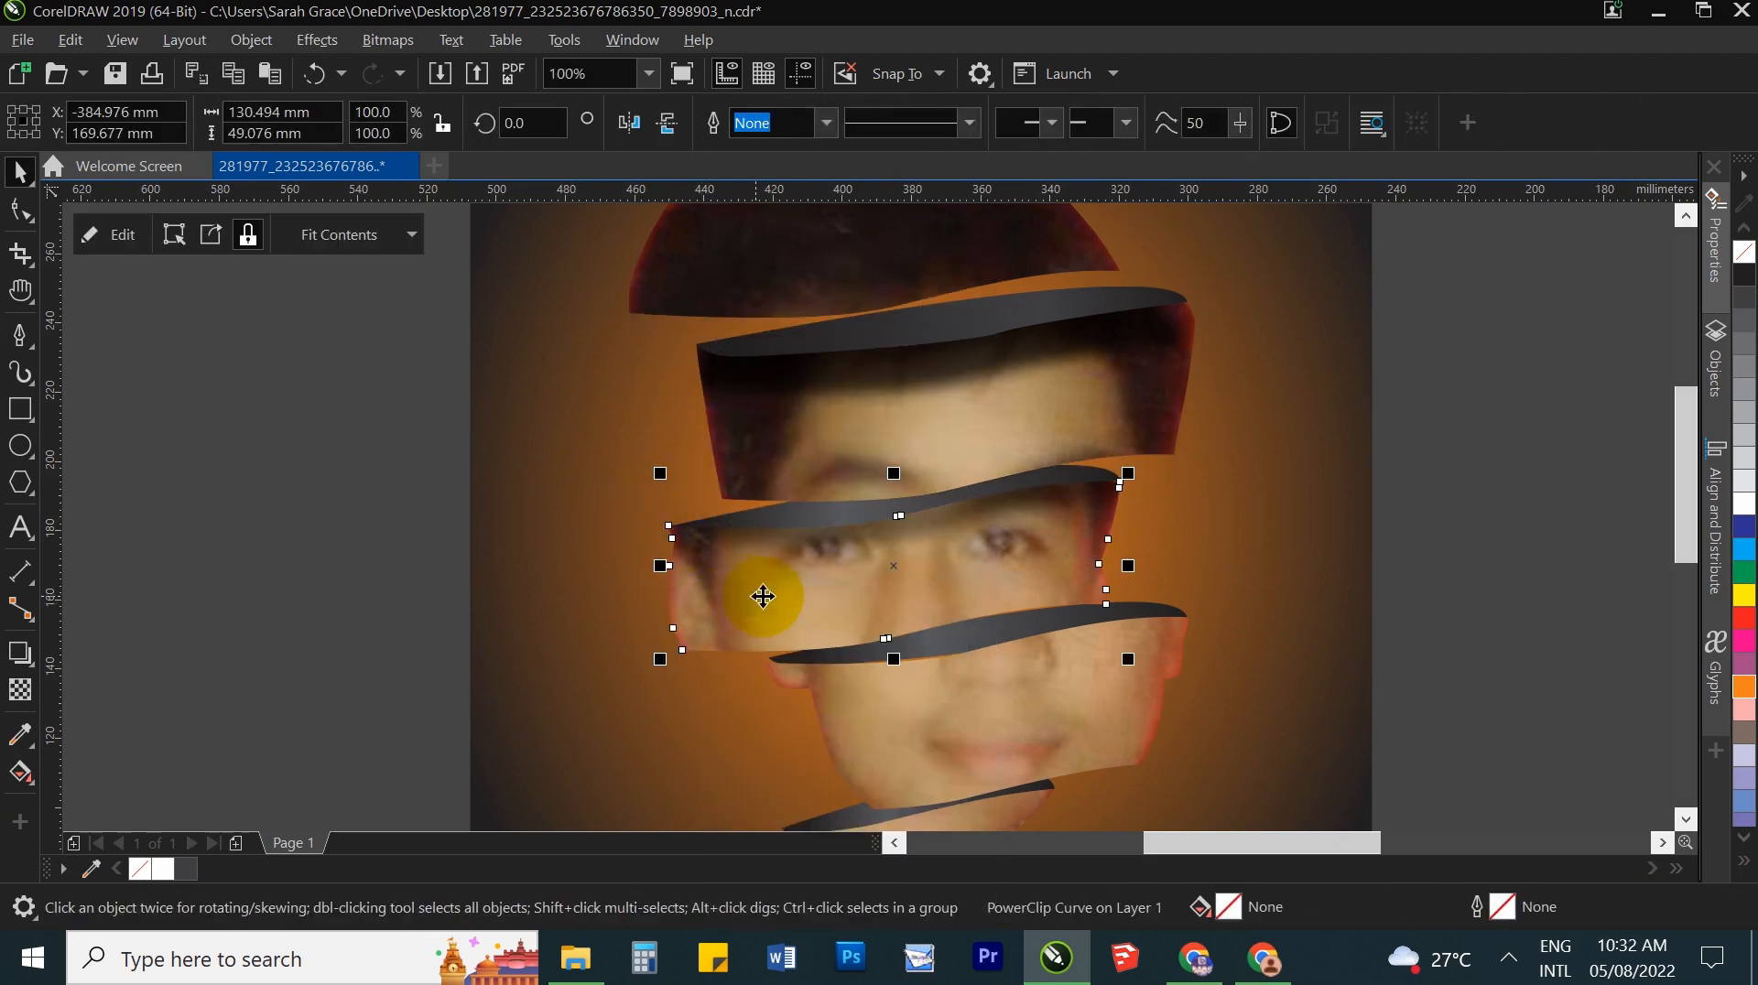
Step: Add a perspective drop shadow to the eye slice at an angle of 264, with opacity 50 and feathering 15
{"action": "scroll", "coordinate": [824, 599], "scroll_direction": "down", "scroll_amount": 2}
{"action": "scroll", "coordinate": [875, 617], "scroll_direction": "up", "scroll_amount": 2}
{"action": "key", "text": "h"}
{"action": "left_click_drag", "start_coordinate": [910, 661], "coordinate": [919, 587]}
{"action": "left_click_drag", "start_coordinate": [949, 308], "coordinate": [974, 347]}
{"action": "left_click_drag", "start_coordinate": [975, 648], "coordinate": [961, 580]}
{"action": "key", "text": "space"}
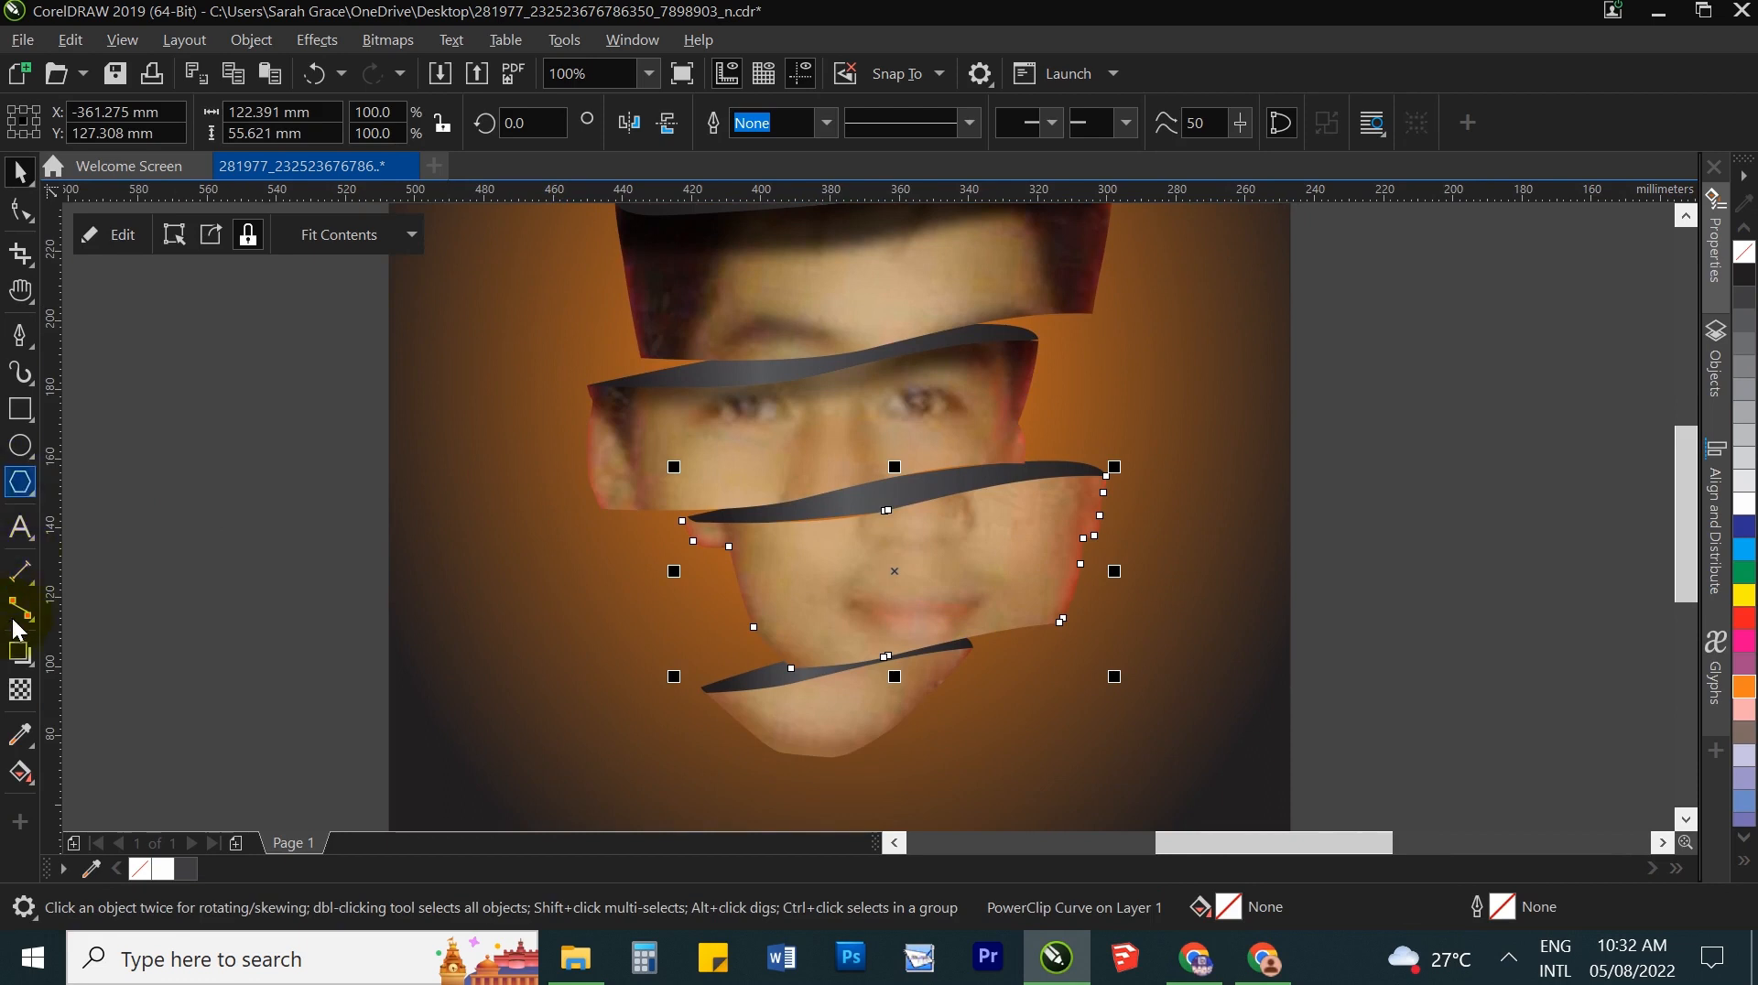
{"action": "left_click", "coordinate": [18, 664]}
{"action": "left_click", "coordinate": [804, 455]}
{"action": "key", "text": "space"}
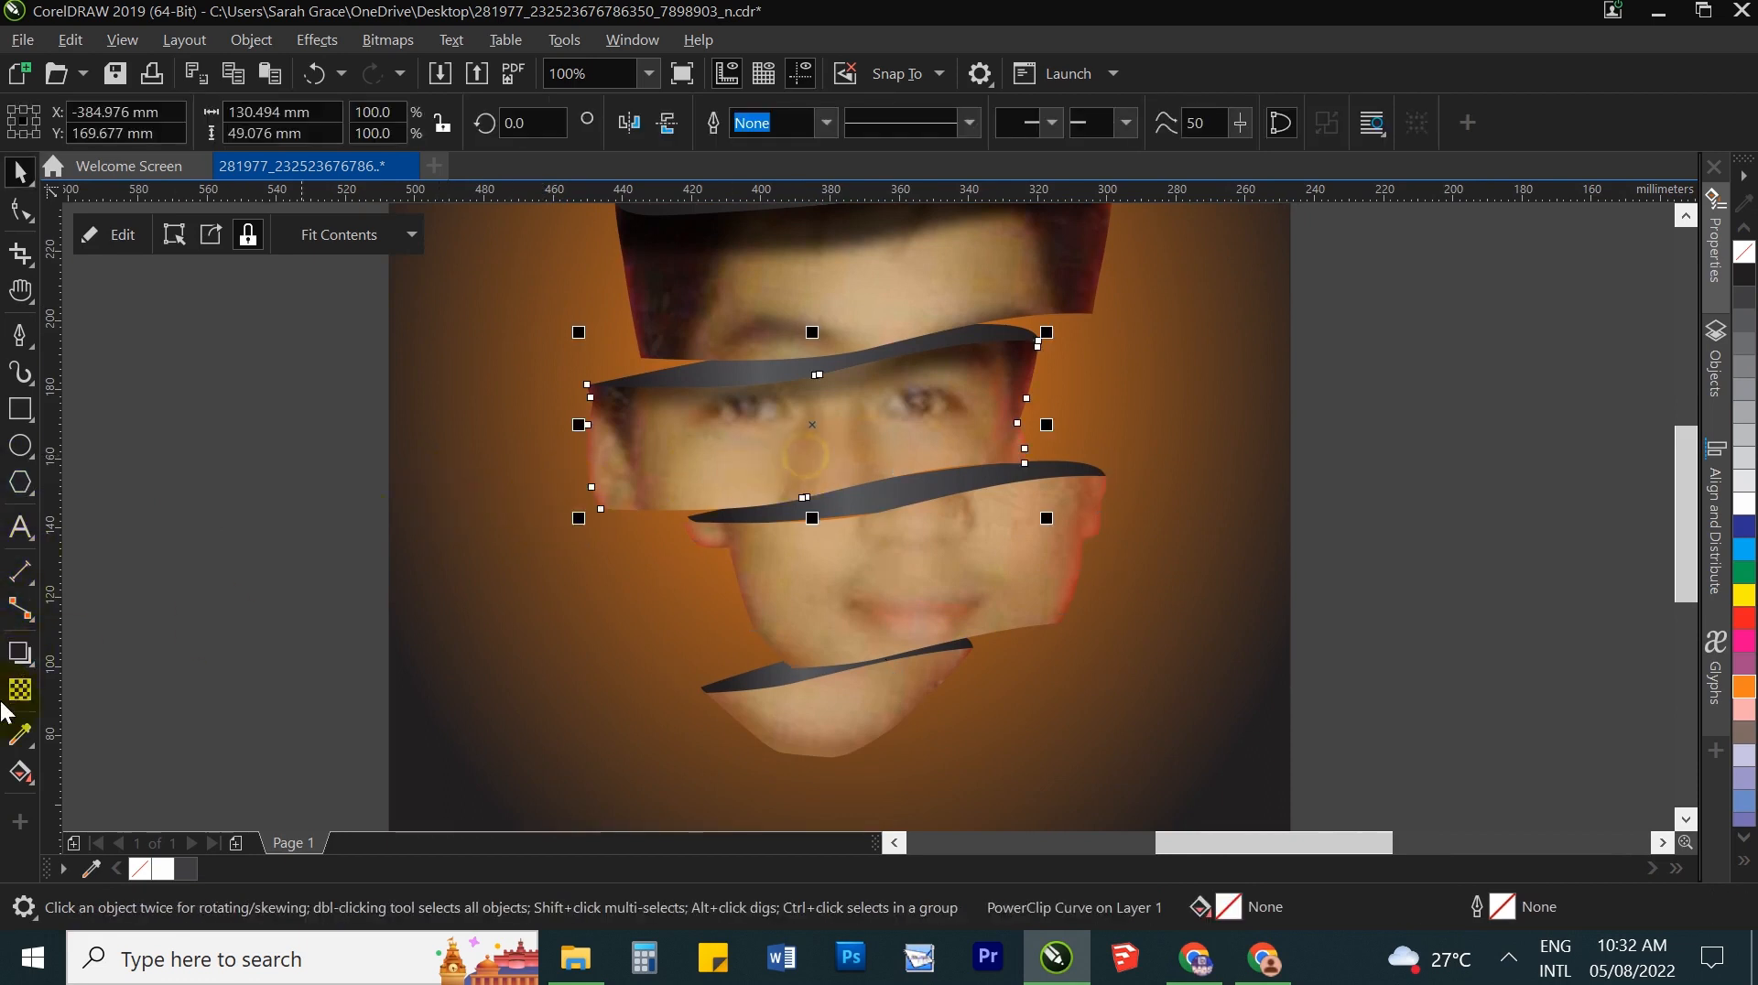
{"action": "key", "text": "space"}
{"action": "left_click_drag", "start_coordinate": [738, 437], "coordinate": [766, 523]}
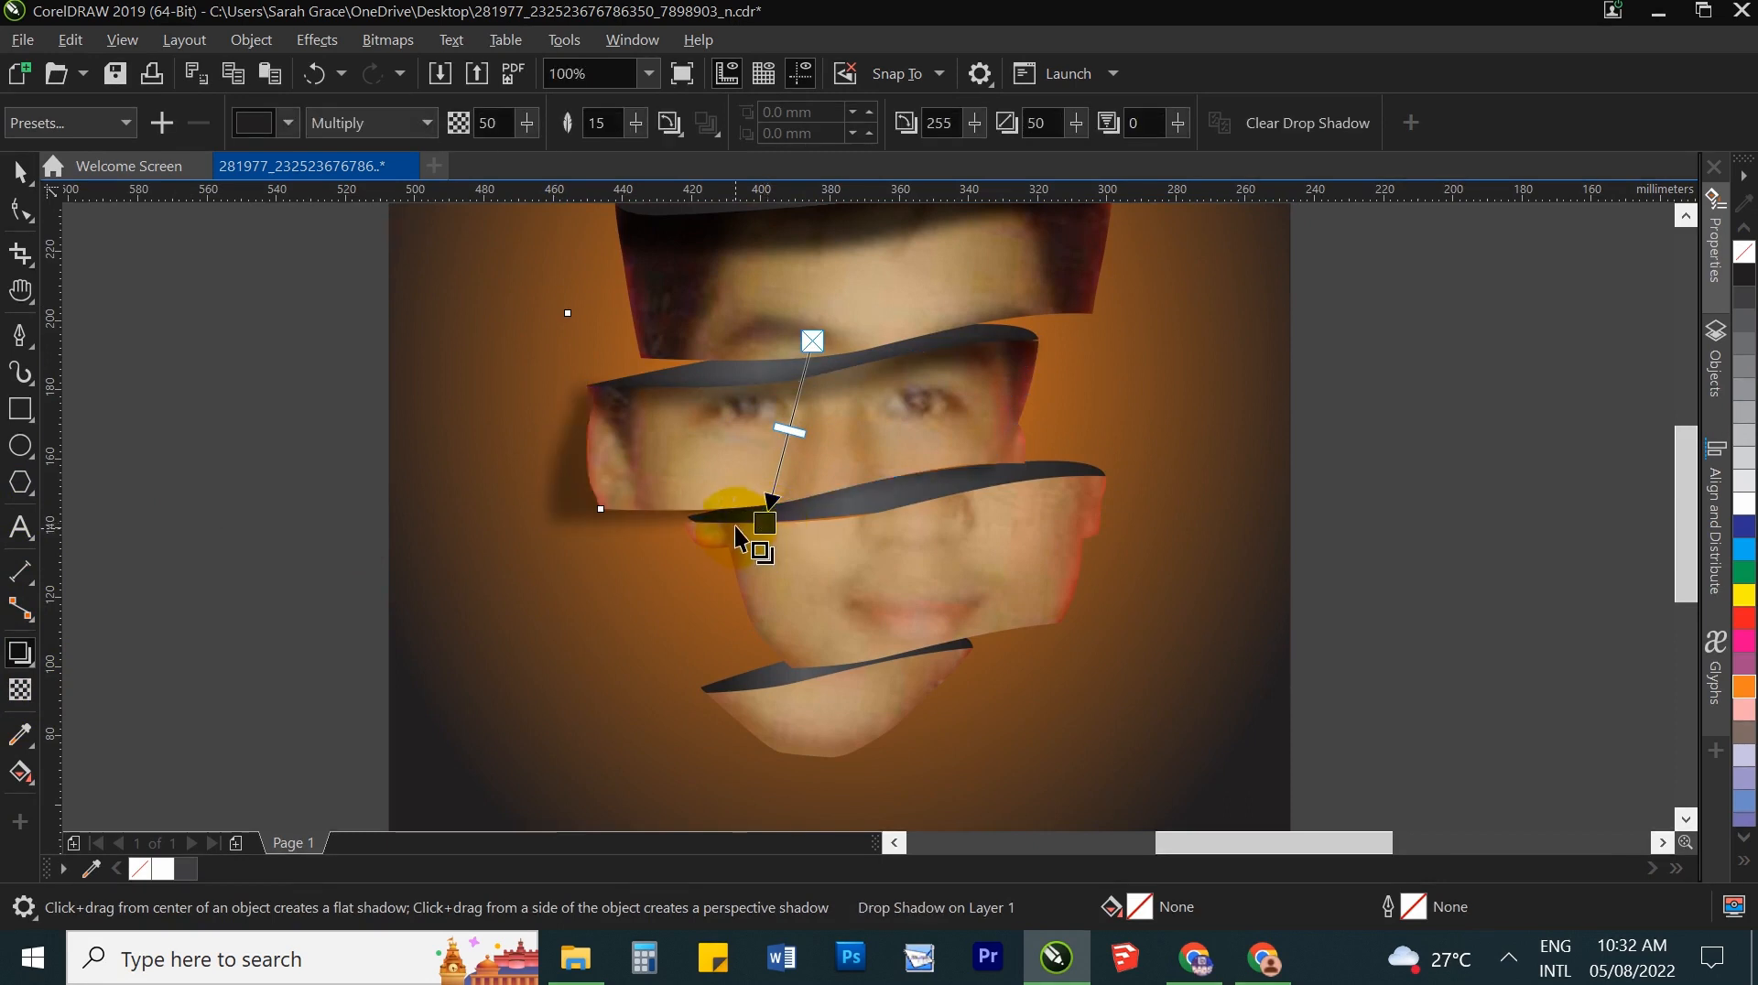
{"action": "left_click_drag", "start_coordinate": [766, 522], "coordinate": [794, 524]}
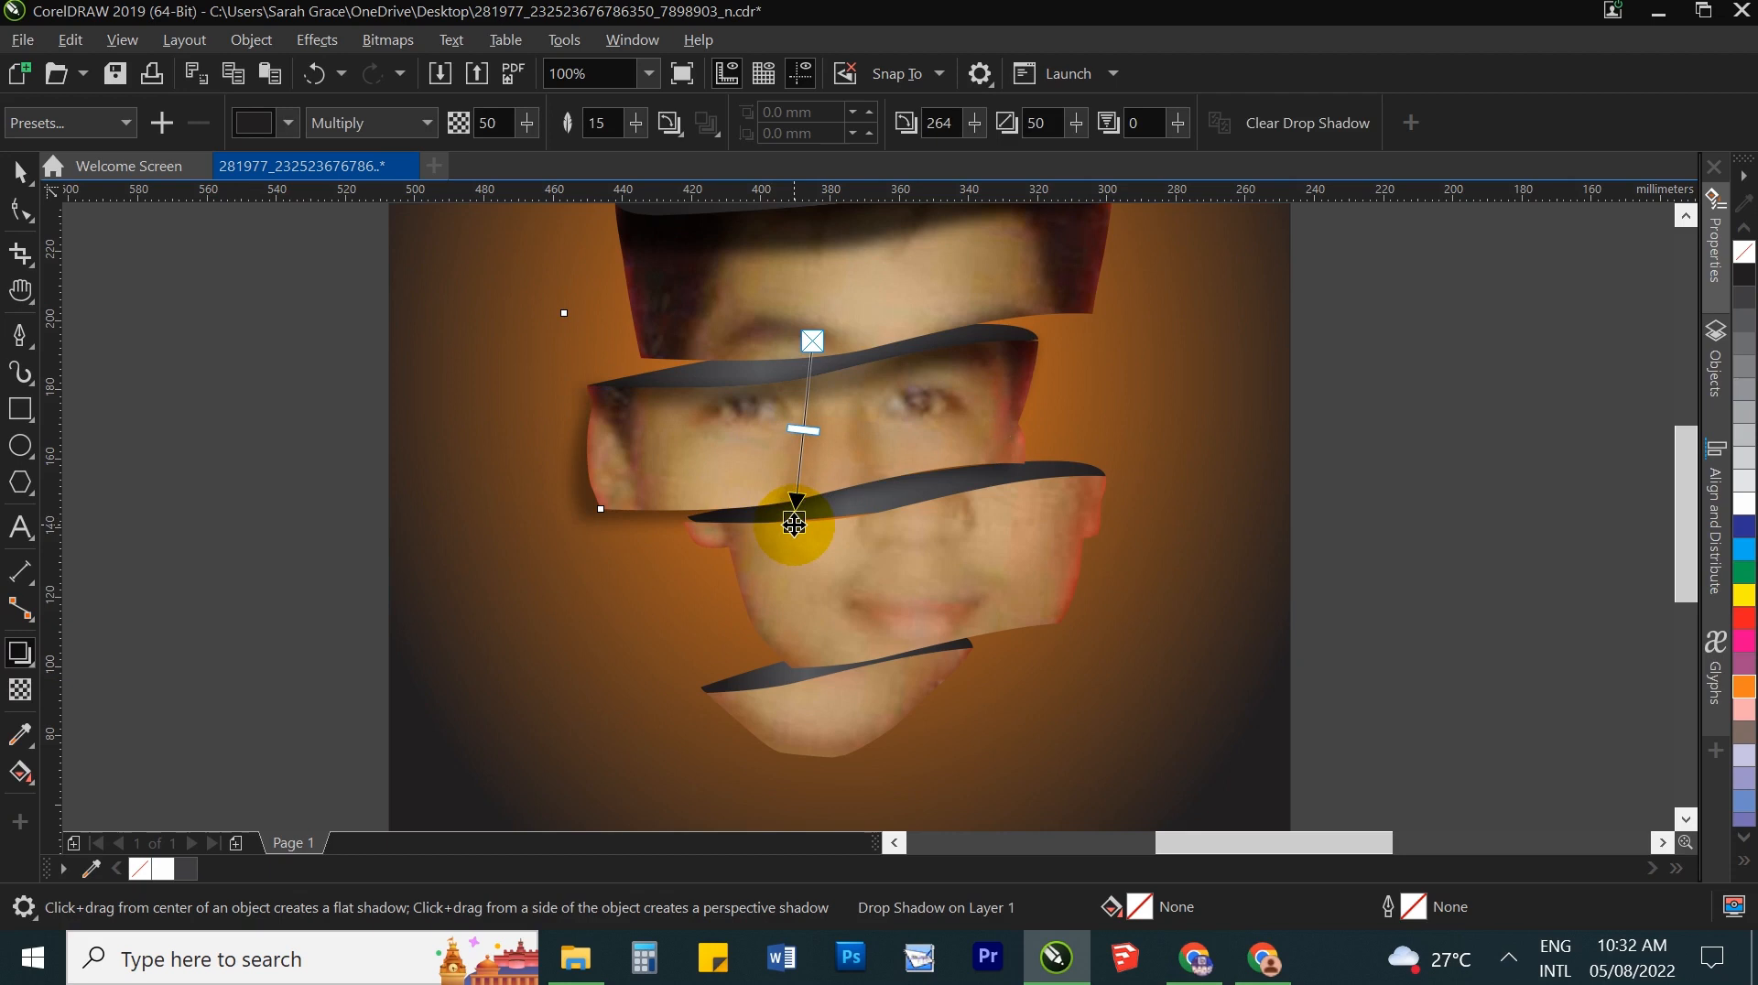
Step: Break the drop shadow apart from the eye slice and PowerClip it inside the mouth slice
{"action": "key", "text": "space"}
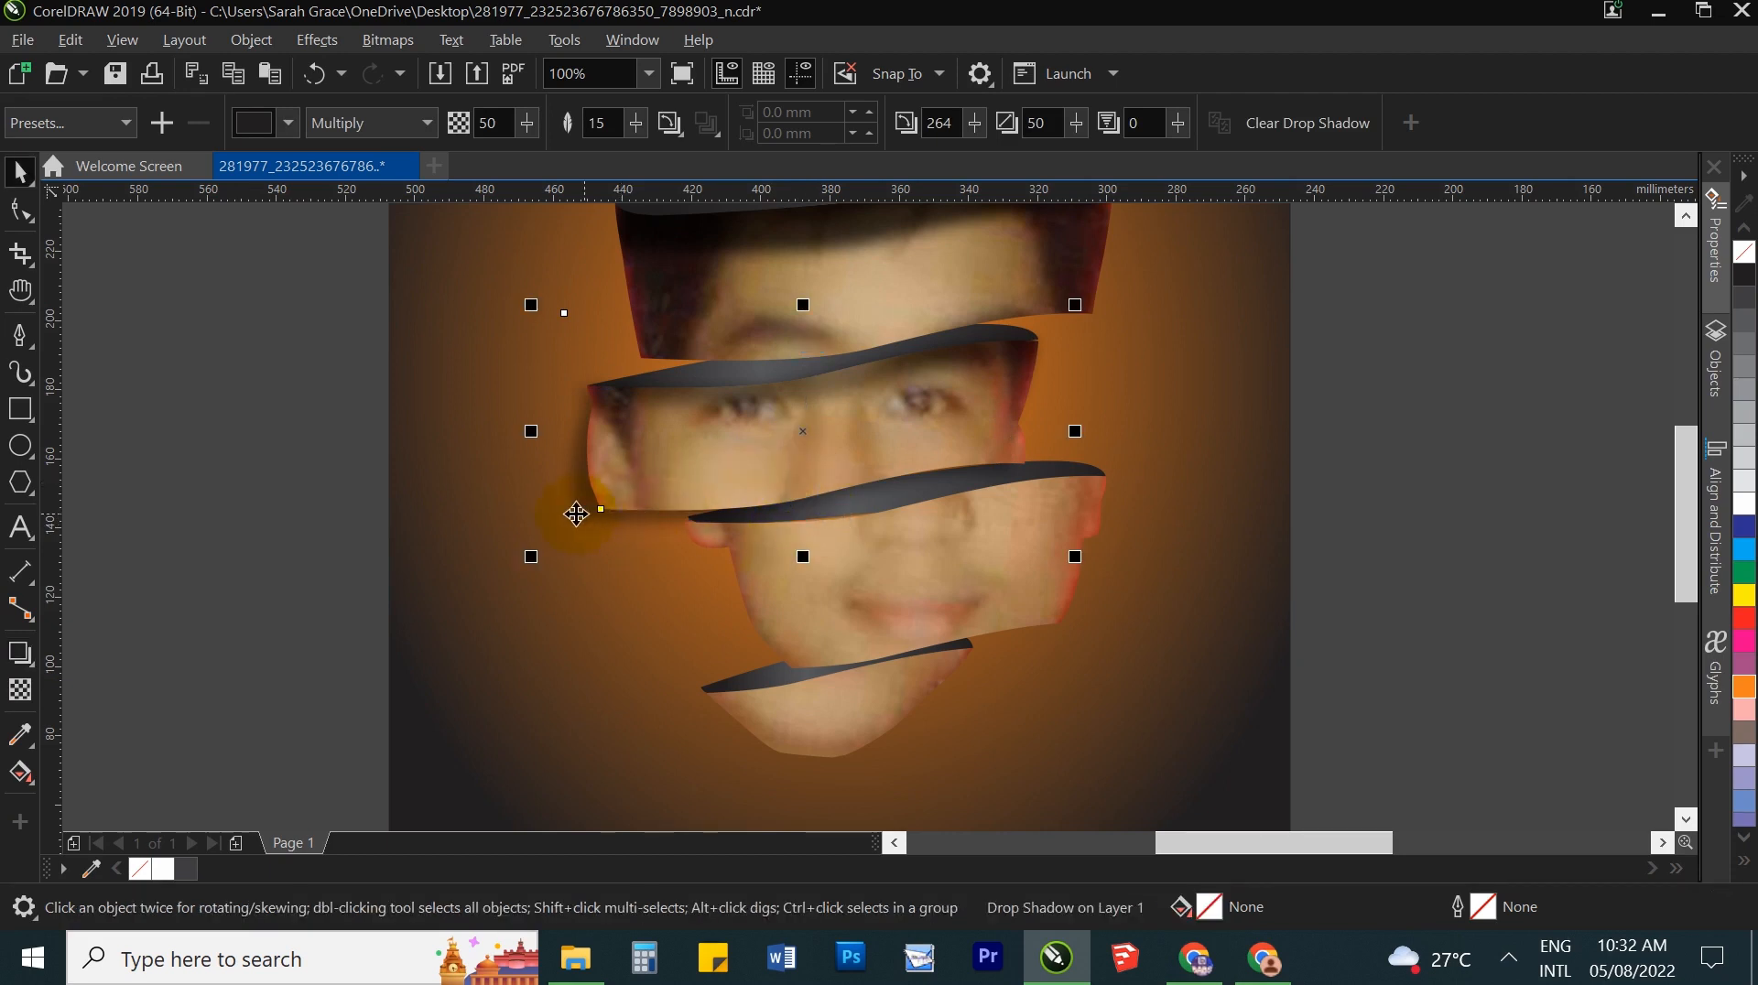
{"action": "right_click", "coordinate": [574, 513]}
{"action": "left_click", "coordinate": [492, 518]}
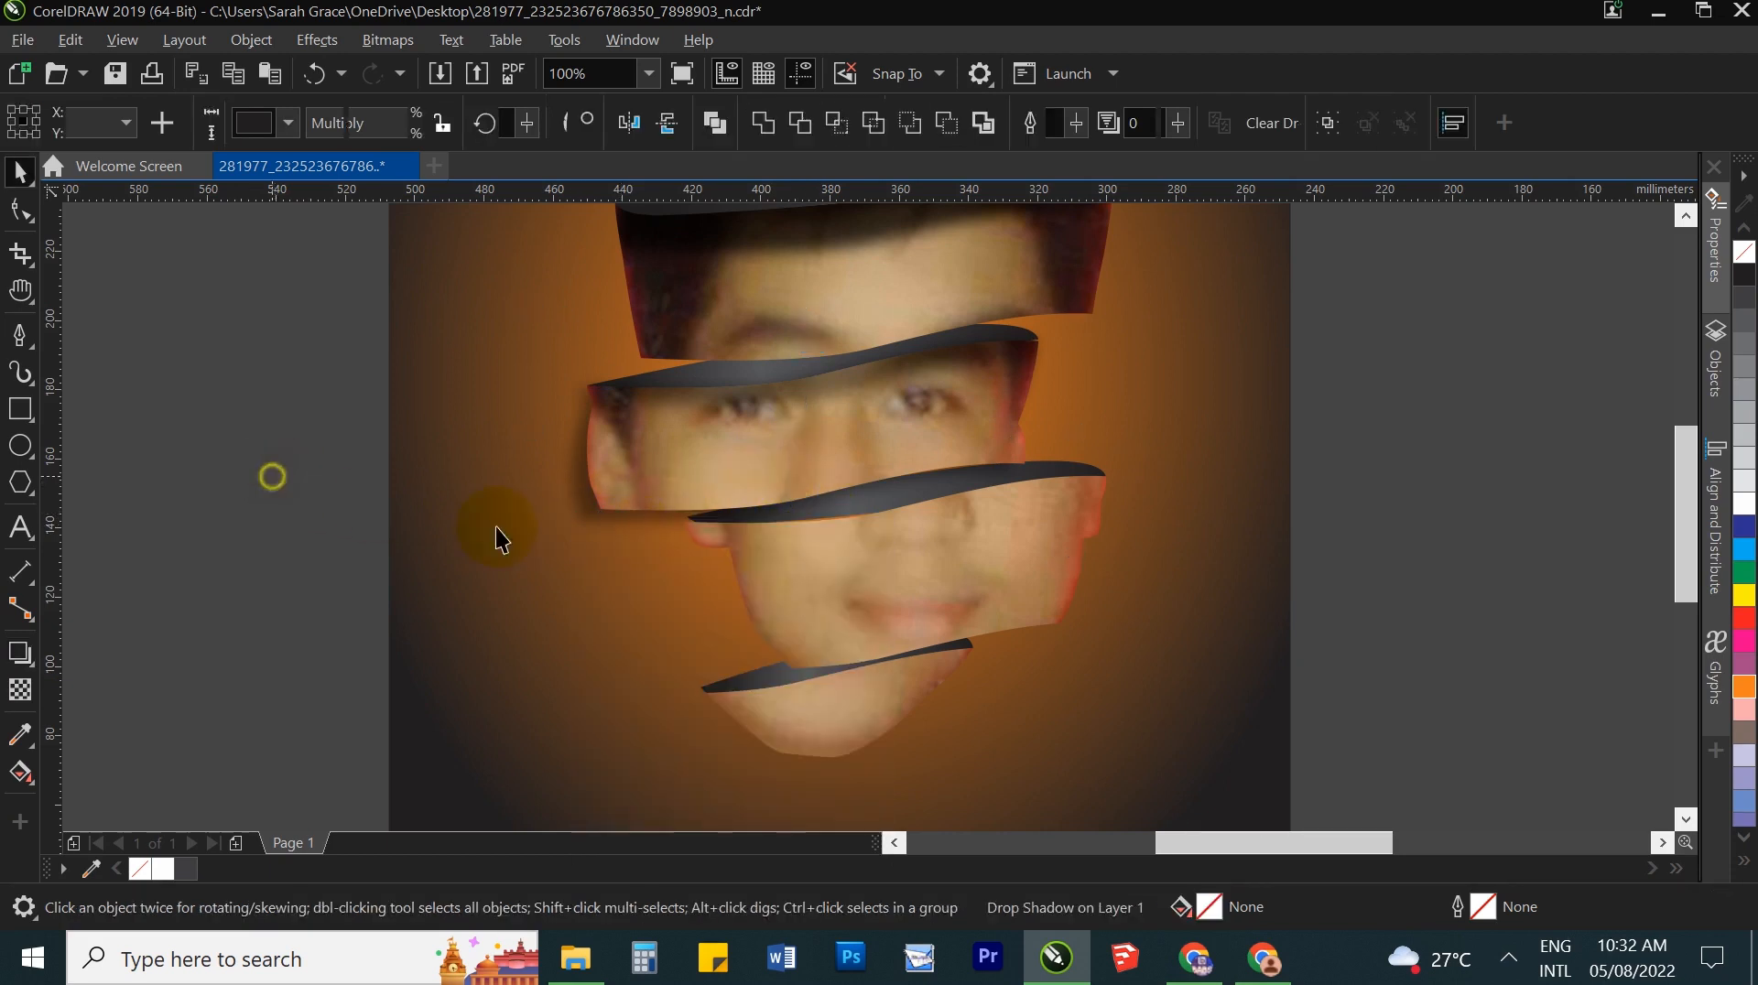
{"action": "left_click", "coordinate": [584, 518]}
{"action": "right_click", "coordinate": [584, 518]}
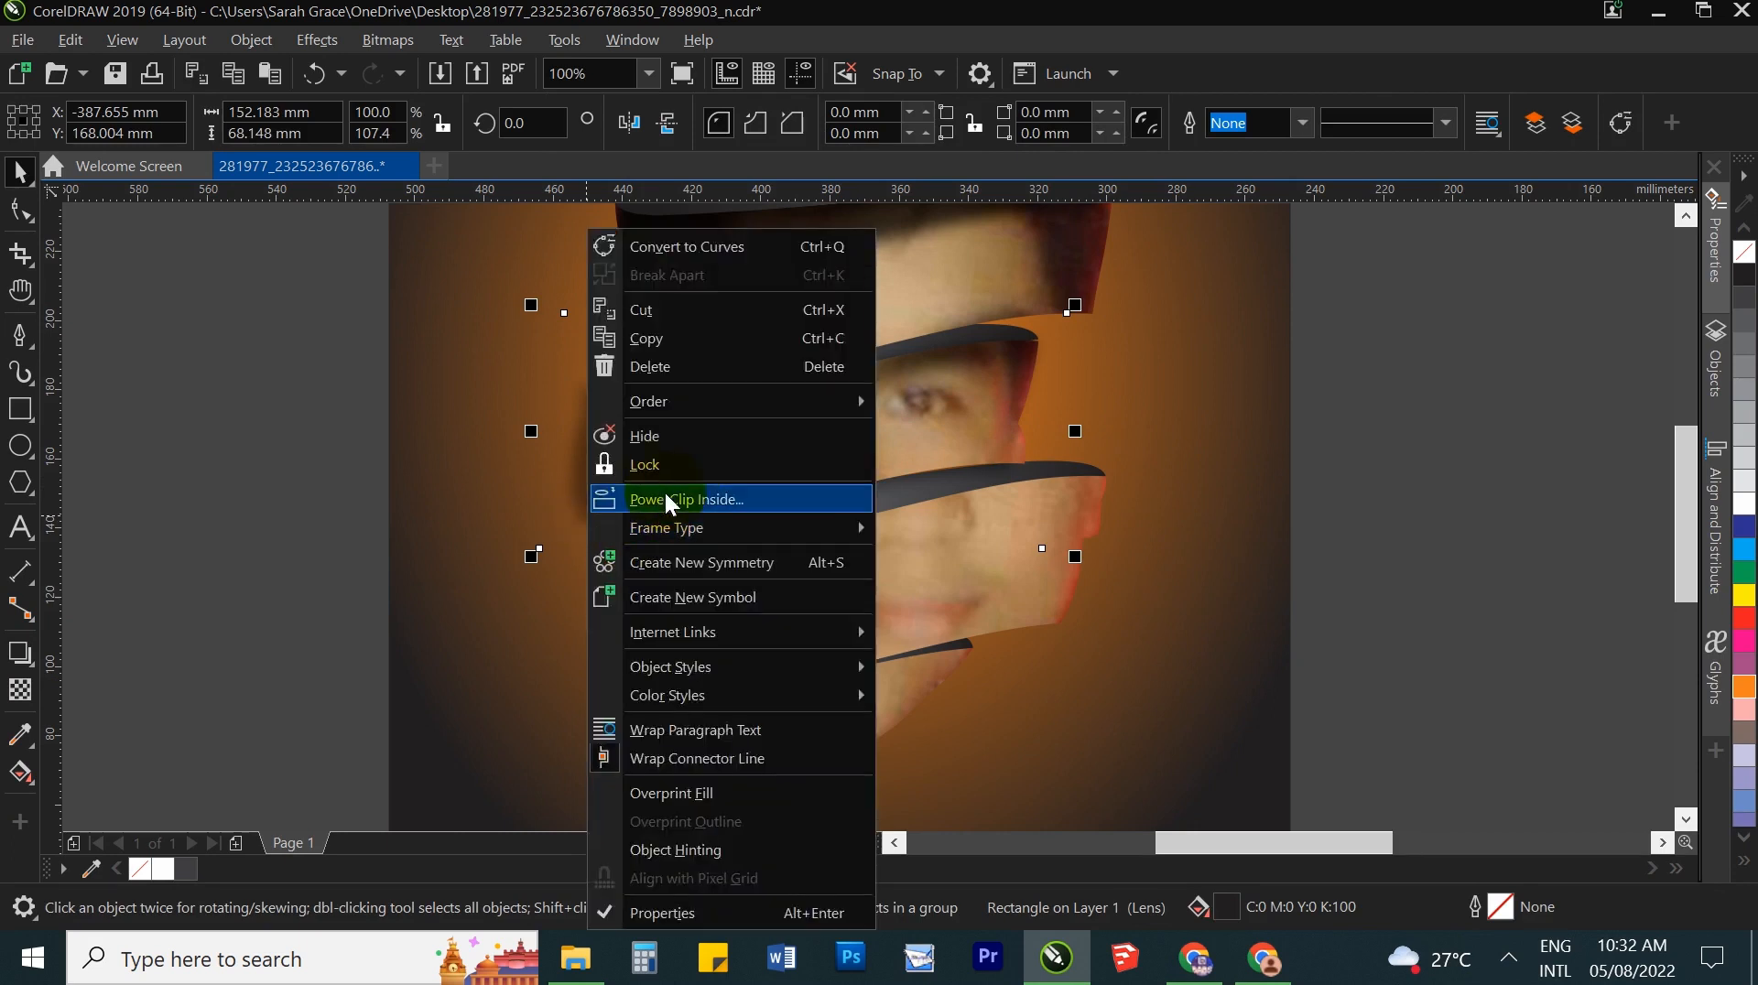
{"action": "left_click", "coordinate": [786, 566]}
{"action": "left_click", "coordinate": [786, 566]}
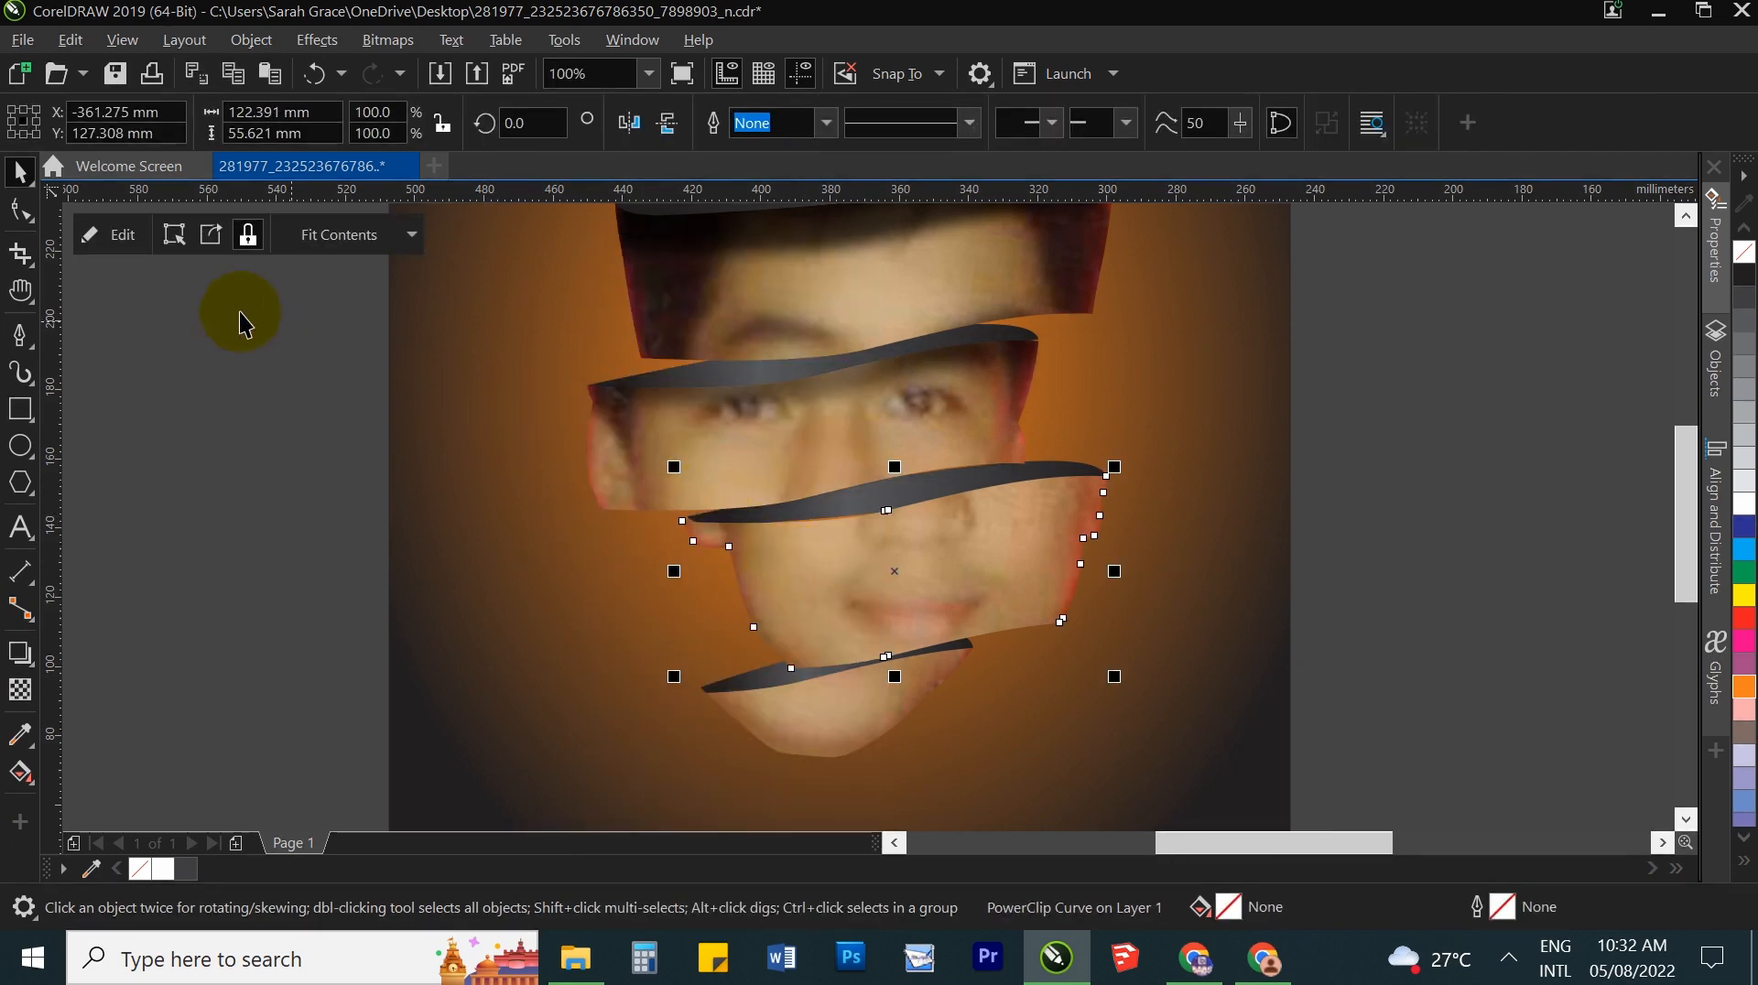
Step: Edit the mouth slice's PowerClip contents and move the shadow about 25 mm right and 8.5 mm down over its upper edge
{"action": "left_click", "coordinate": [111, 235]}
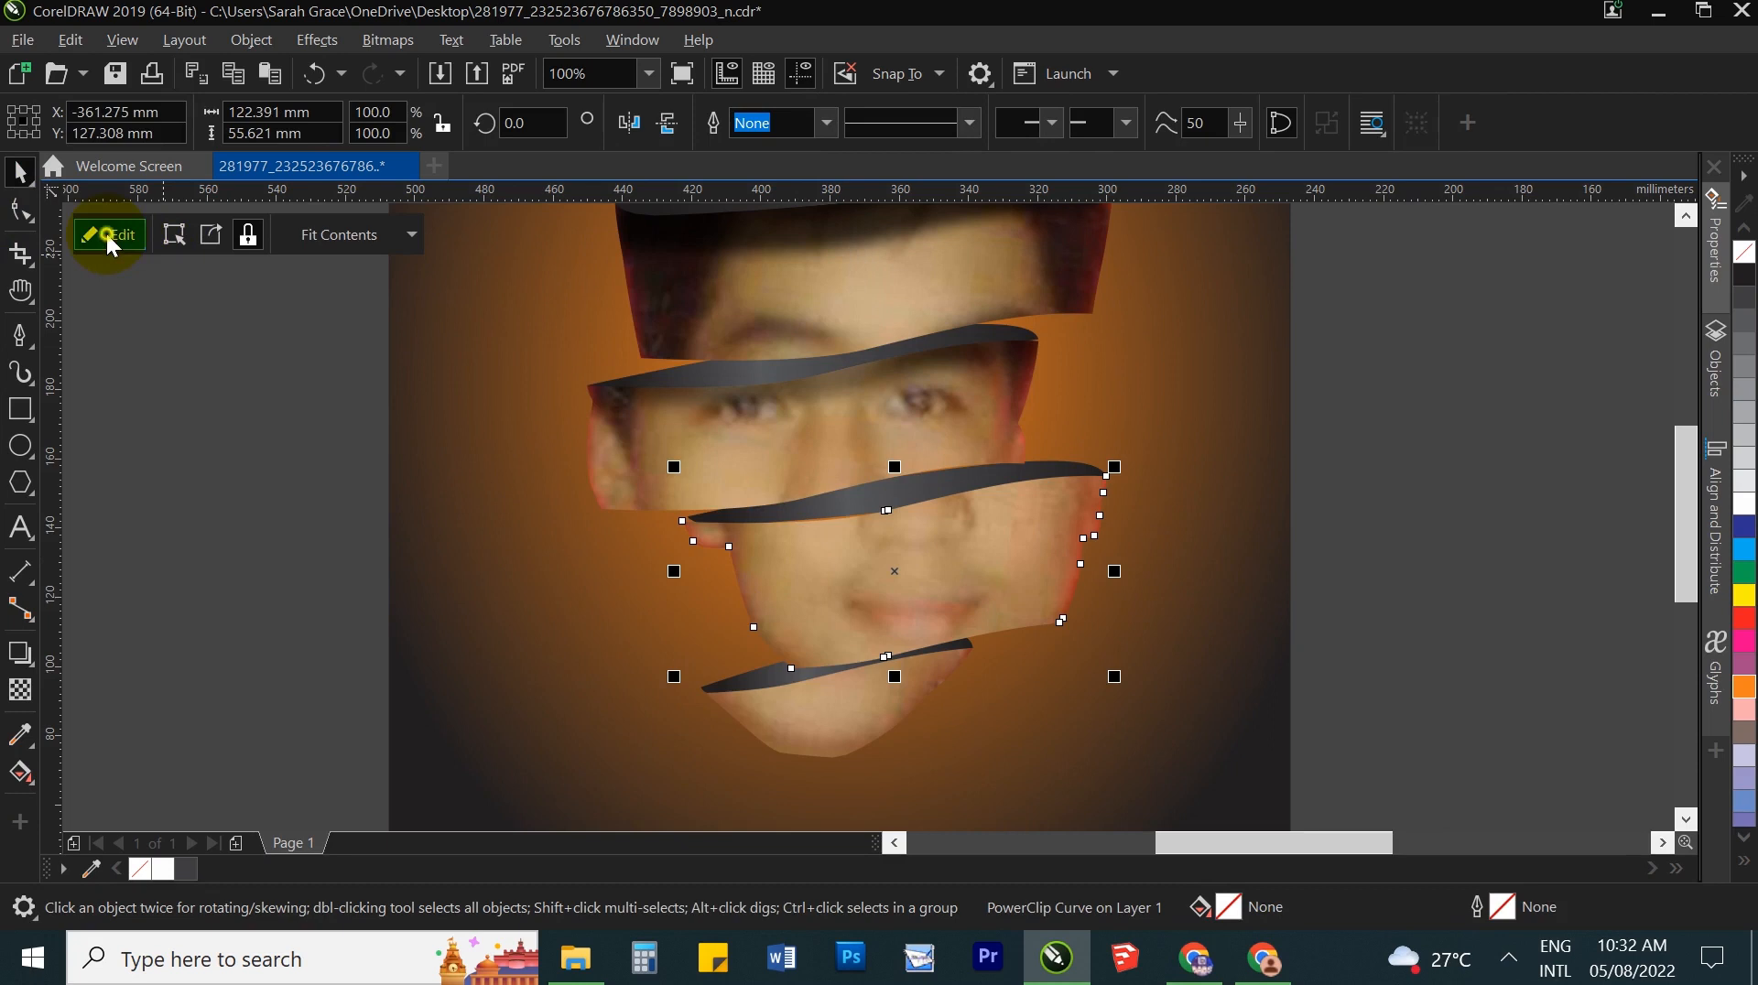
{"action": "left_click", "coordinate": [625, 514]}
{"action": "left_click_drag", "start_coordinate": [618, 467], "coordinate": [708, 496]}
{"action": "left_click", "coordinate": [122, 240]}
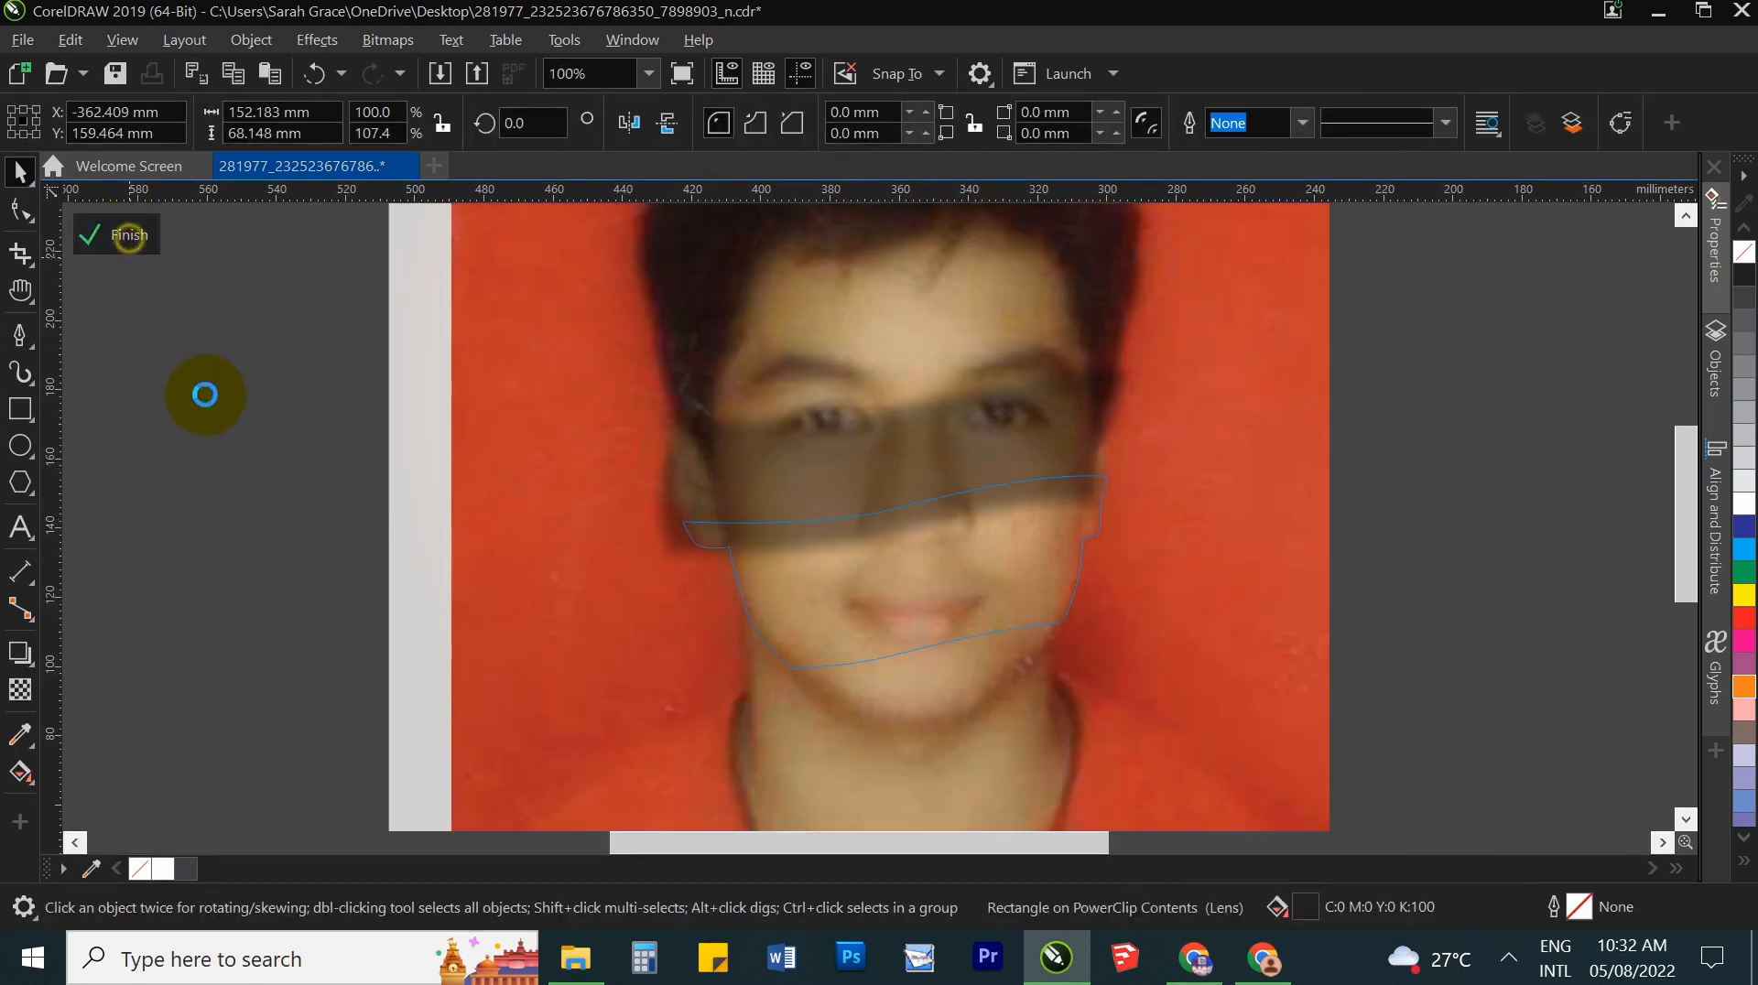
Step: Reshape the dark gap shape above the mouth slice, moving its tip node onto the slice's corner and bending its lower edge over the orange sliver
{"action": "scroll", "coordinate": [895, 531], "scroll_direction": "up", "scroll_amount": 2}
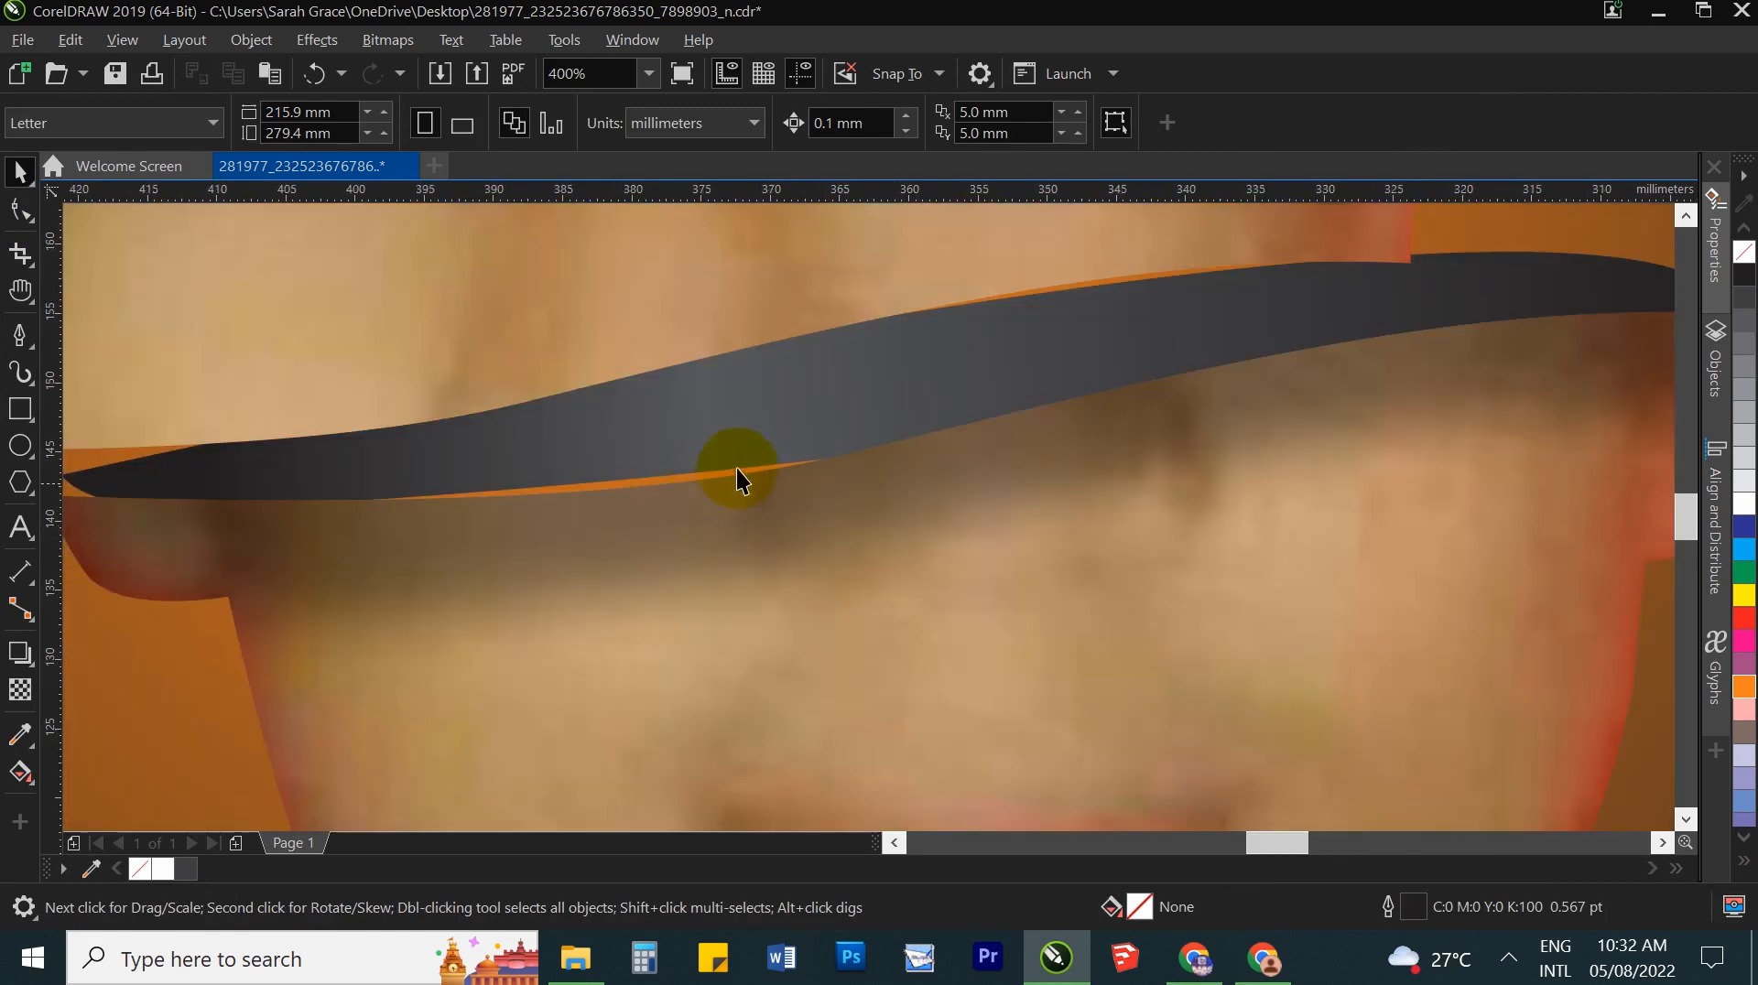
{"action": "left_click", "coordinate": [701, 438]}
{"action": "left_click", "coordinate": [19, 211]}
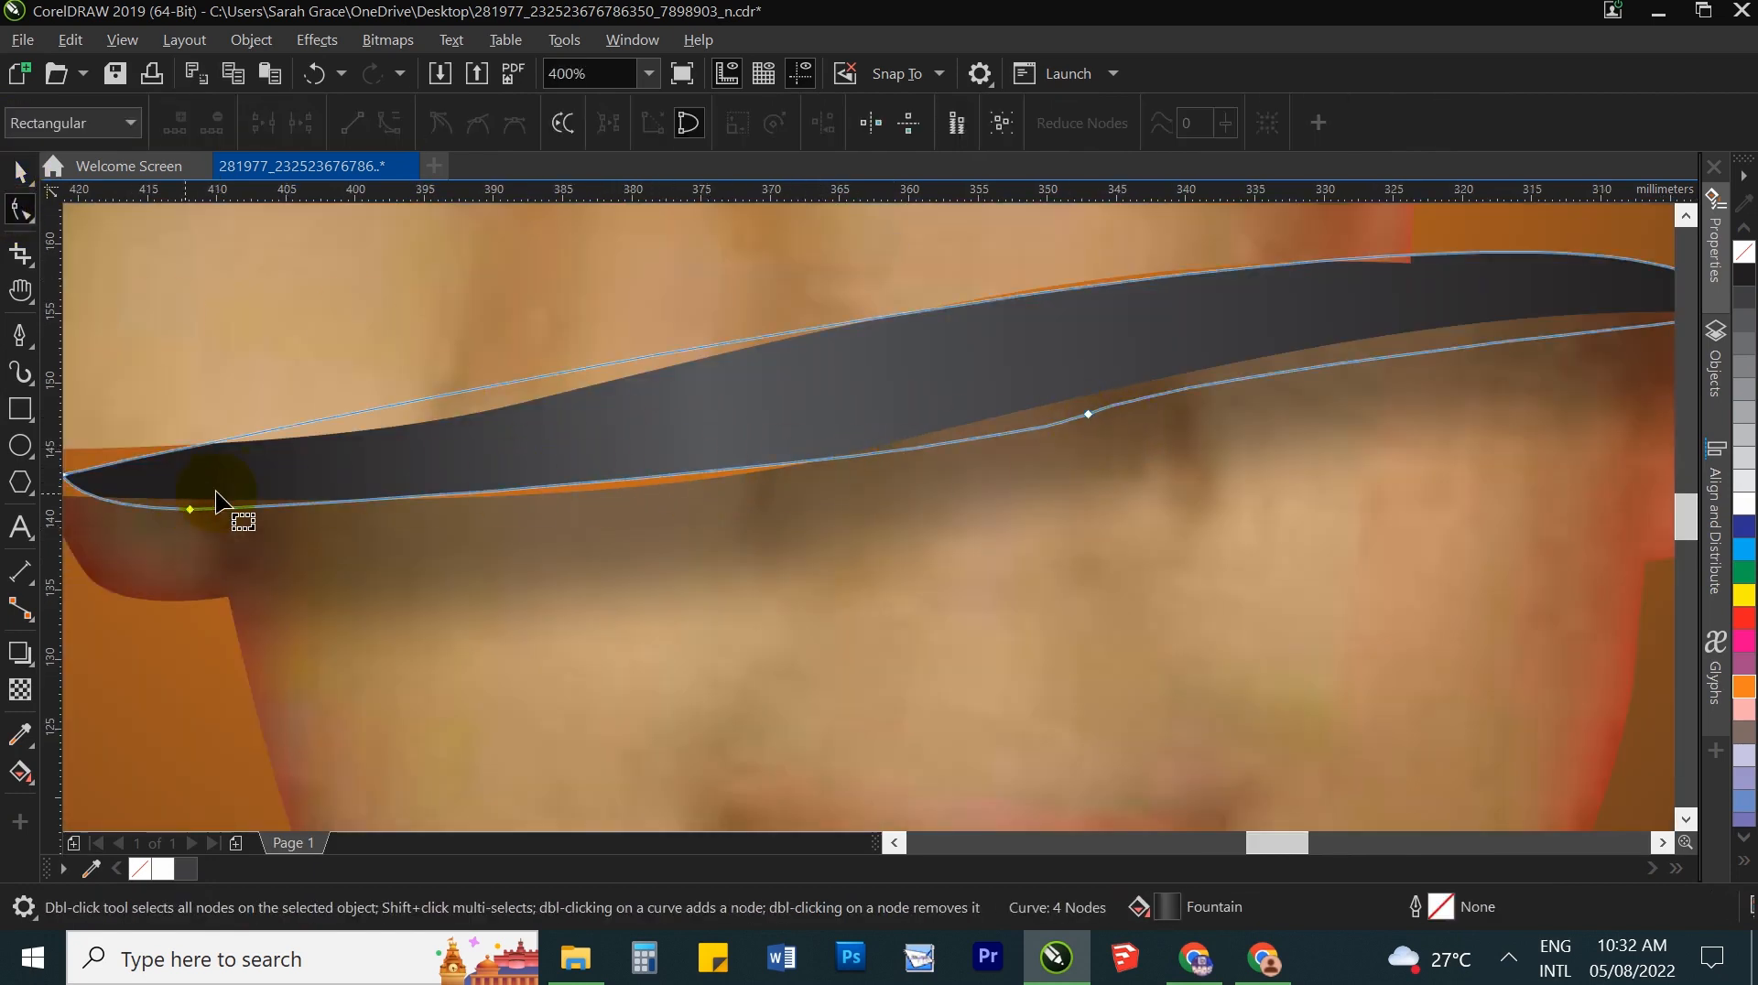
{"action": "scroll", "coordinate": [235, 510], "scroll_direction": "up", "scroll_amount": 1}
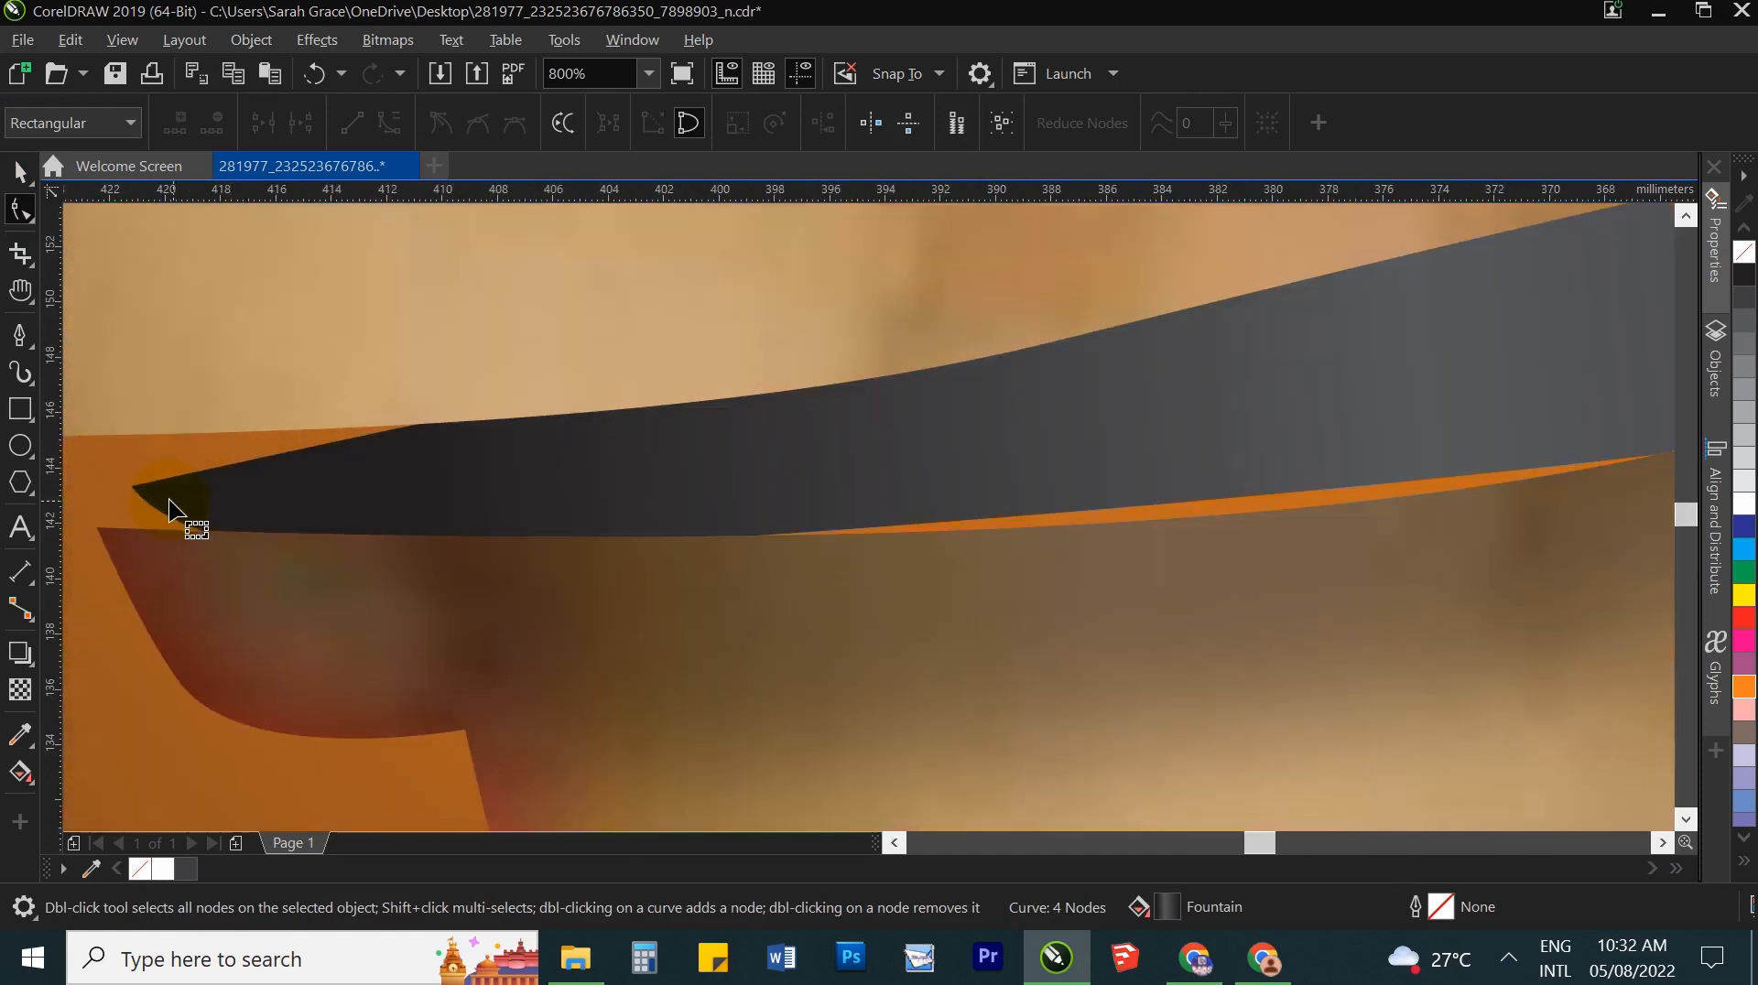
{"action": "left_click_drag", "start_coordinate": [130, 505], "coordinate": [105, 541]}
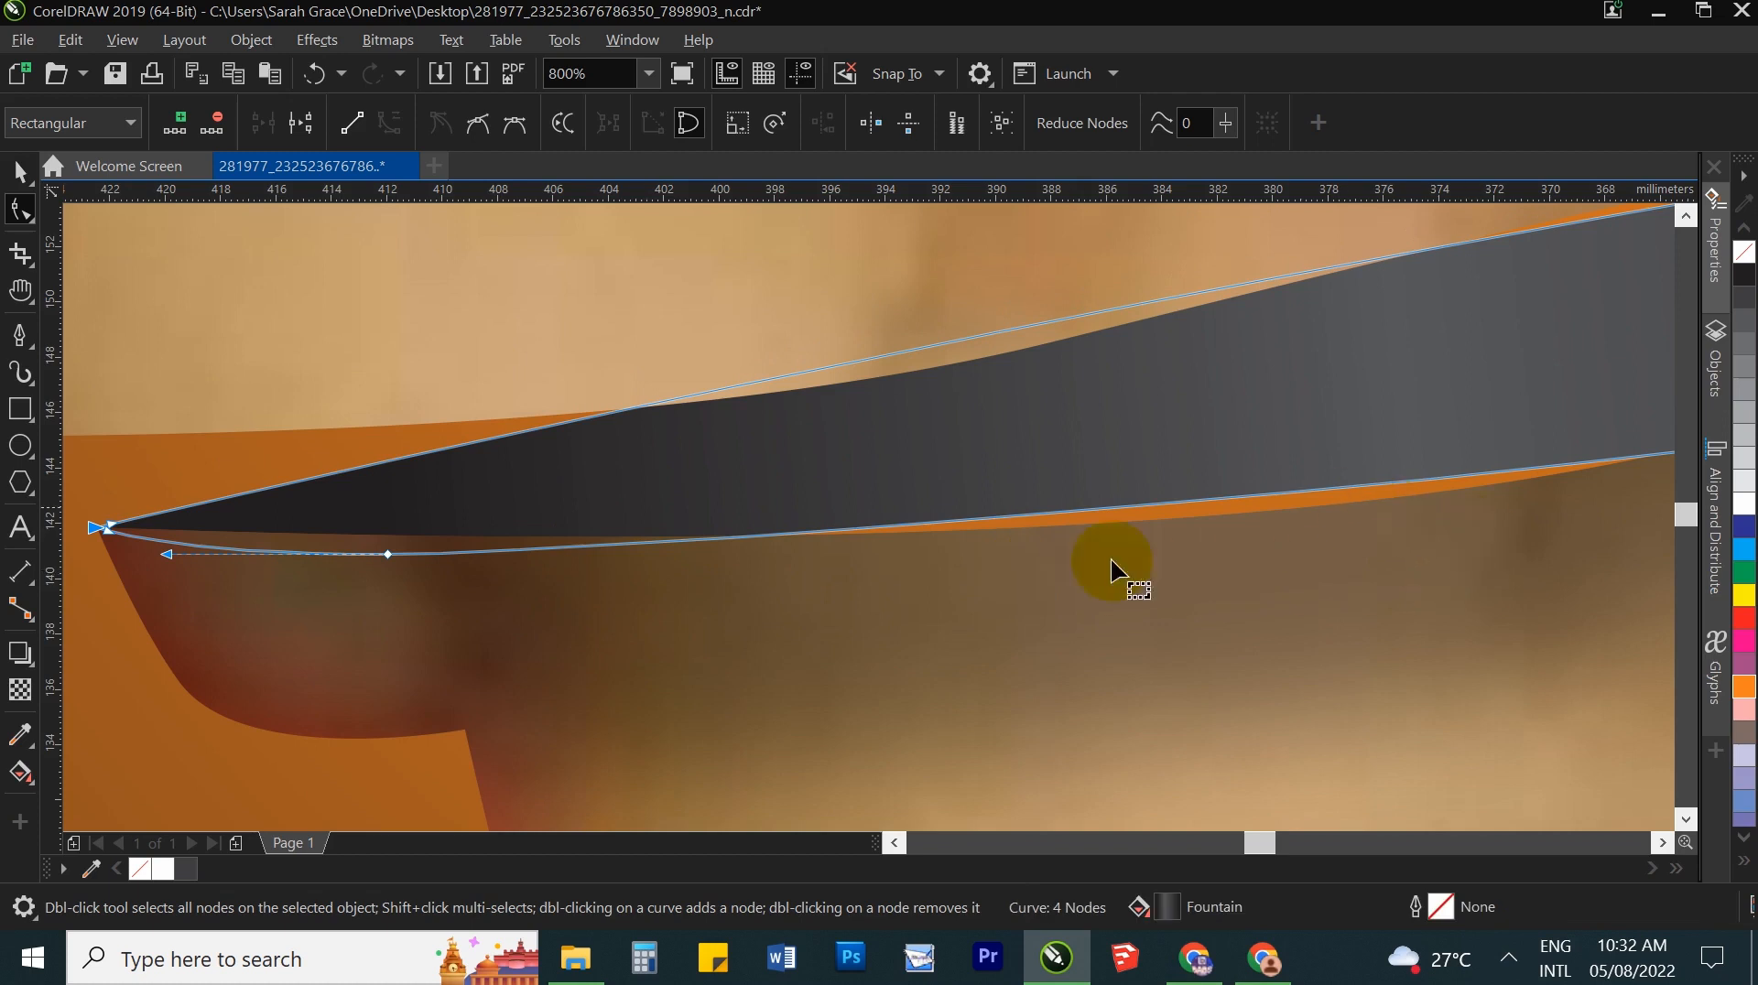
{"action": "scroll", "coordinate": [1111, 569], "scroll_direction": "down", "scroll_amount": 1}
{"action": "left_click_drag", "start_coordinate": [1099, 542], "coordinate": [1104, 558]}
{"action": "key", "text": "space"}
{"action": "scroll", "coordinate": [995, 531], "scroll_direction": "down", "scroll_amount": 1}
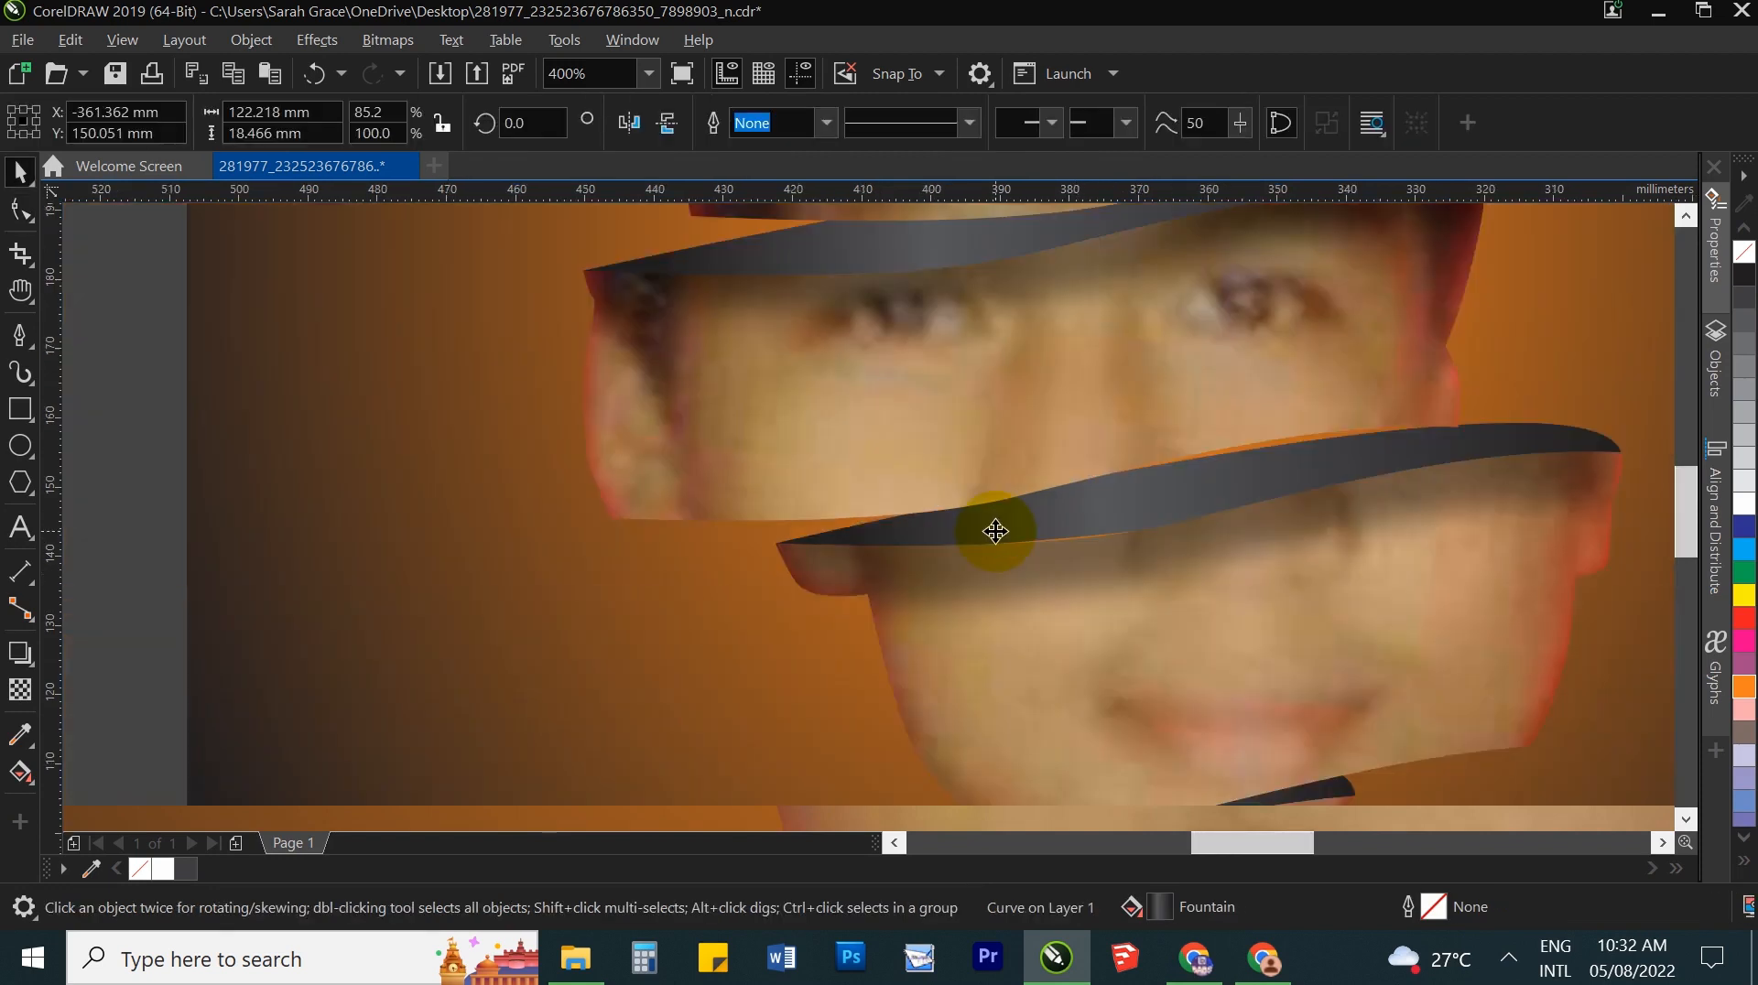
{"action": "scroll", "coordinate": [995, 531], "scroll_direction": "down", "scroll_amount": 2}
{"action": "left_click", "coordinate": [306, 550]}
Step: Add a perspective drop shadow to the mouth slice at an angle of 260, with opacity 50 and feathering 15
{"action": "left_click_drag", "start_coordinate": [1088, 723], "coordinate": [984, 598]}
{"action": "left_click", "coordinate": [799, 537]}
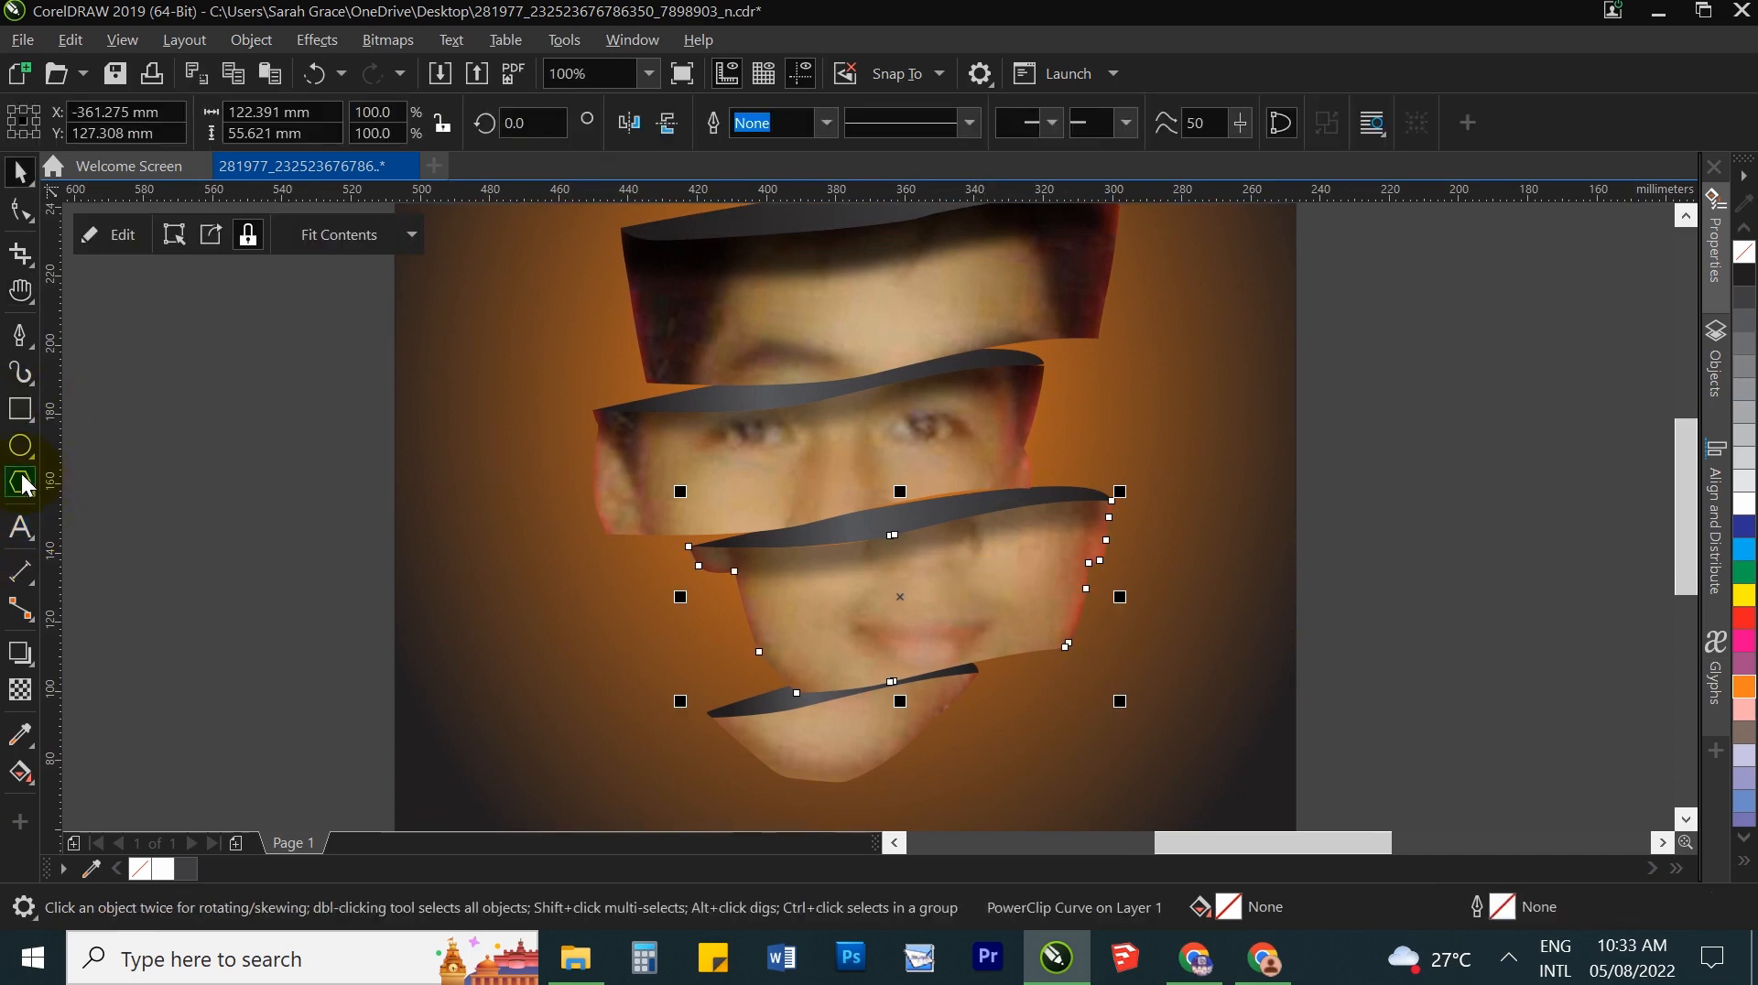
{"action": "left_click", "coordinate": [21, 653]}
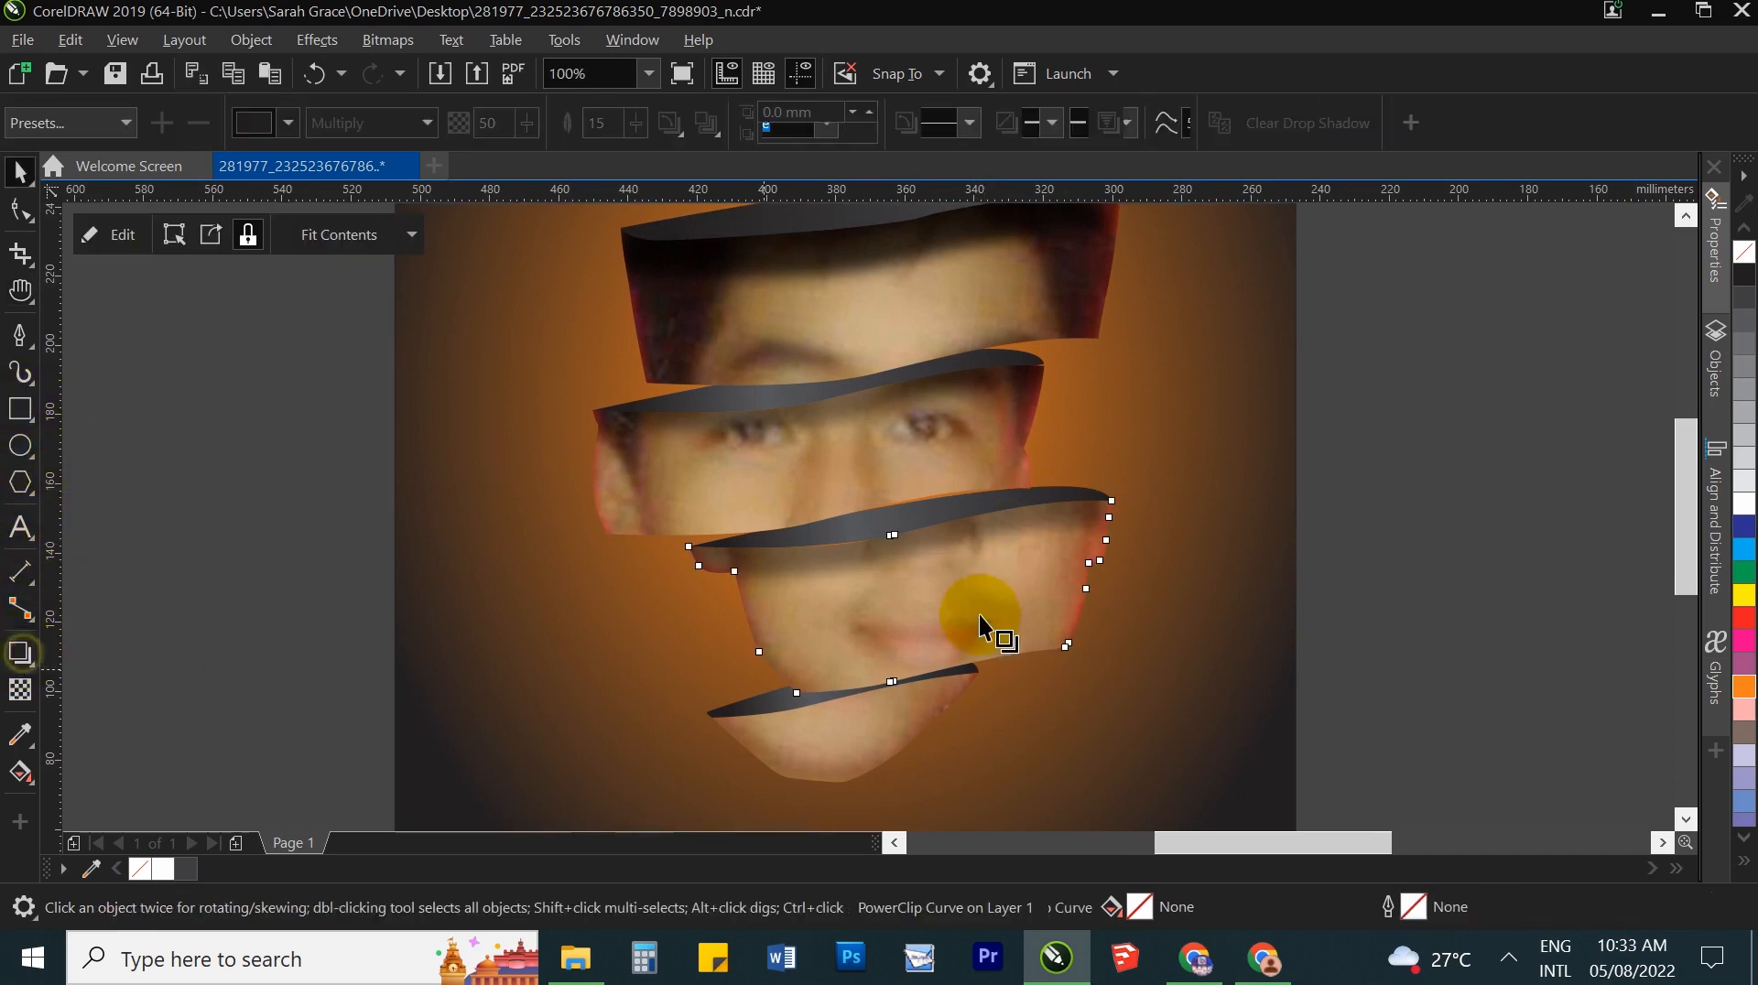
{"action": "left_click", "coordinate": [876, 427]}
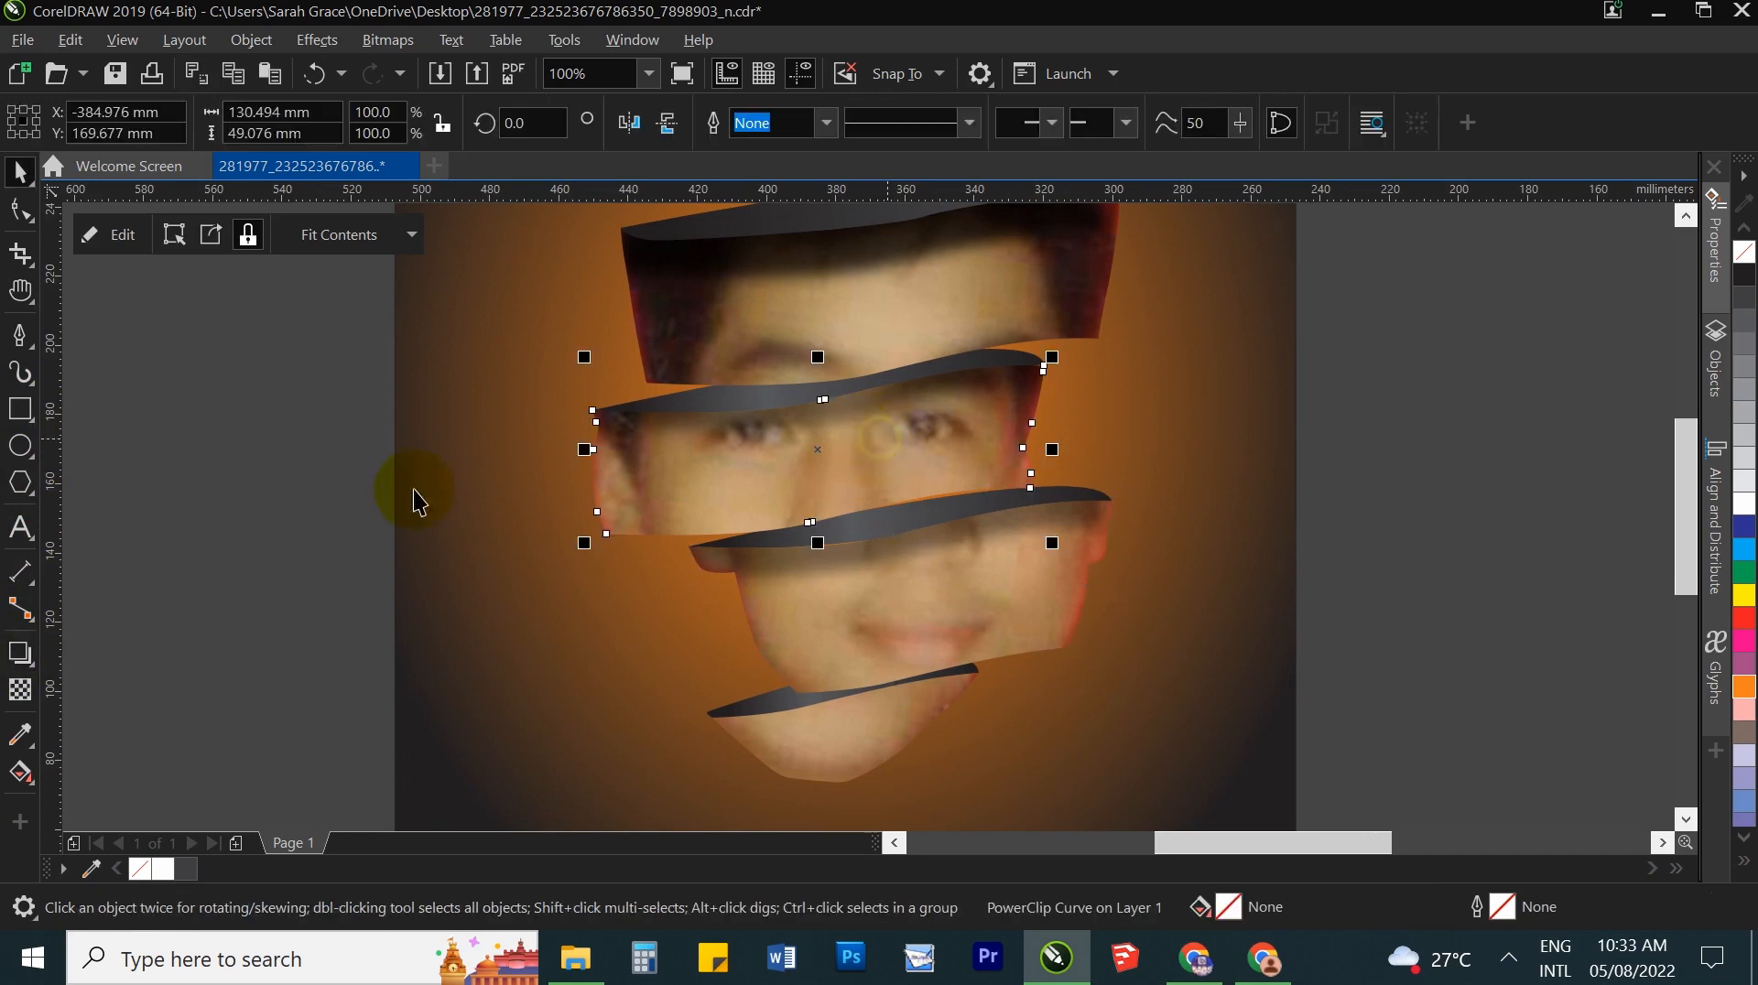
{"action": "left_click", "coordinate": [14, 654]}
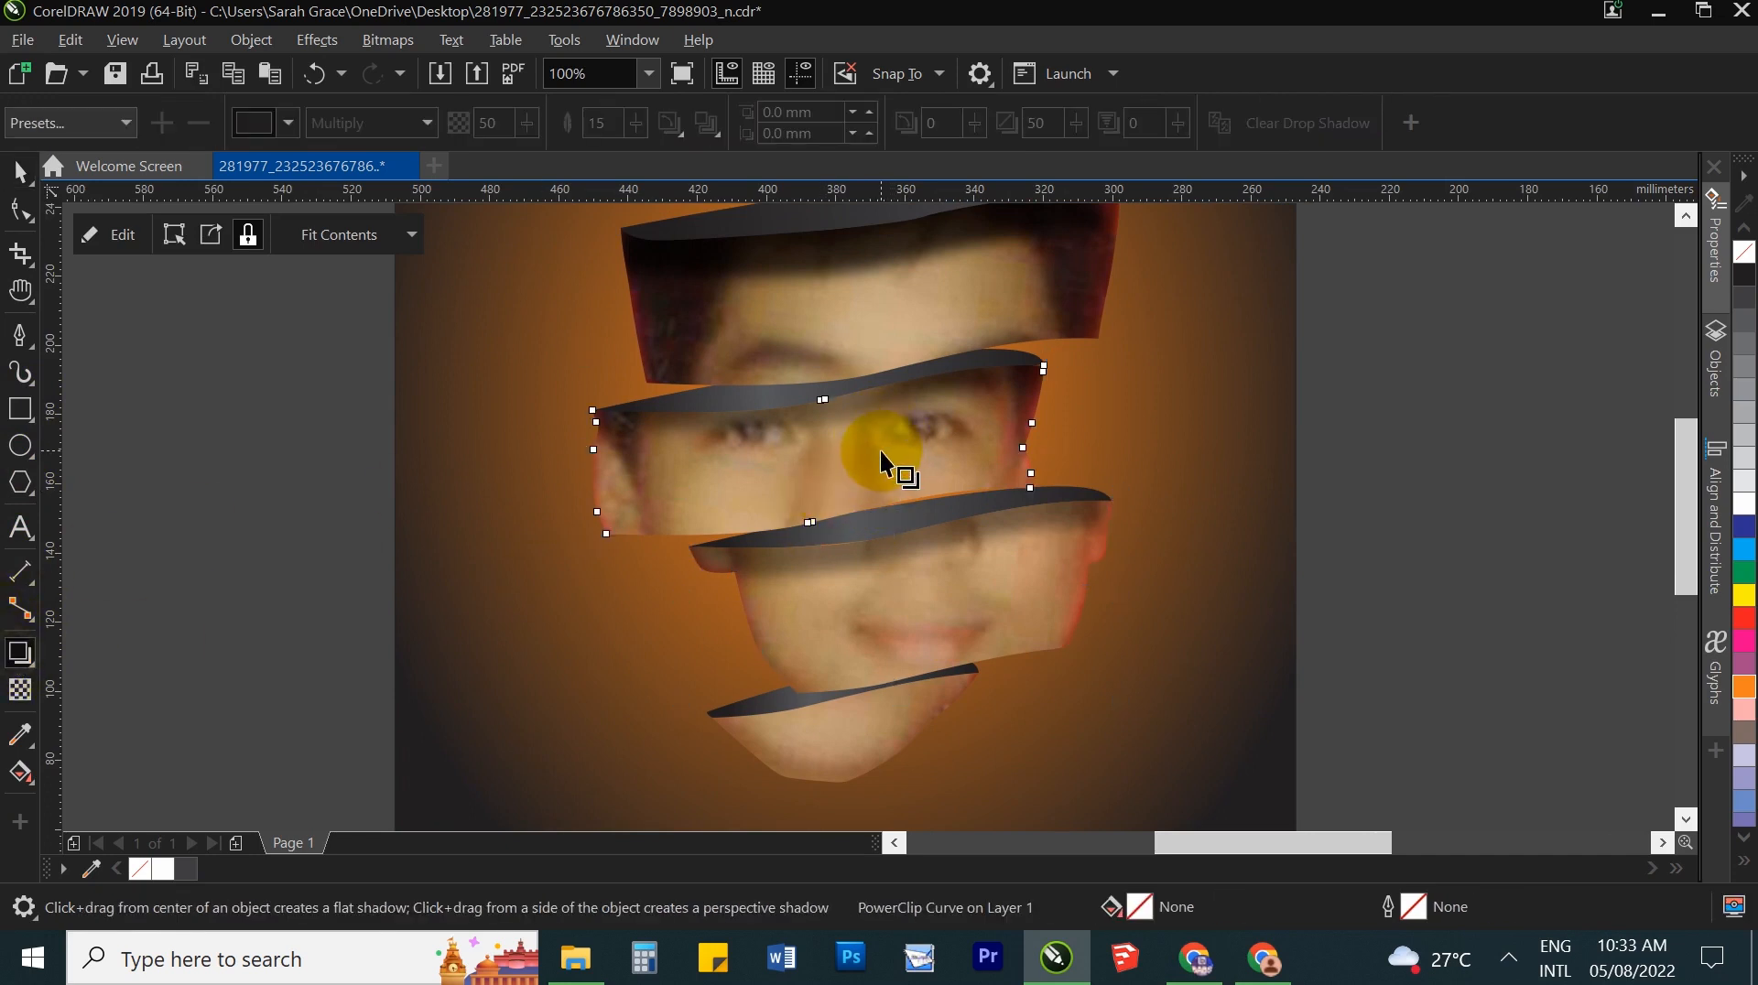
{"action": "key", "text": "space"}
{"action": "left_click", "coordinate": [946, 621]}
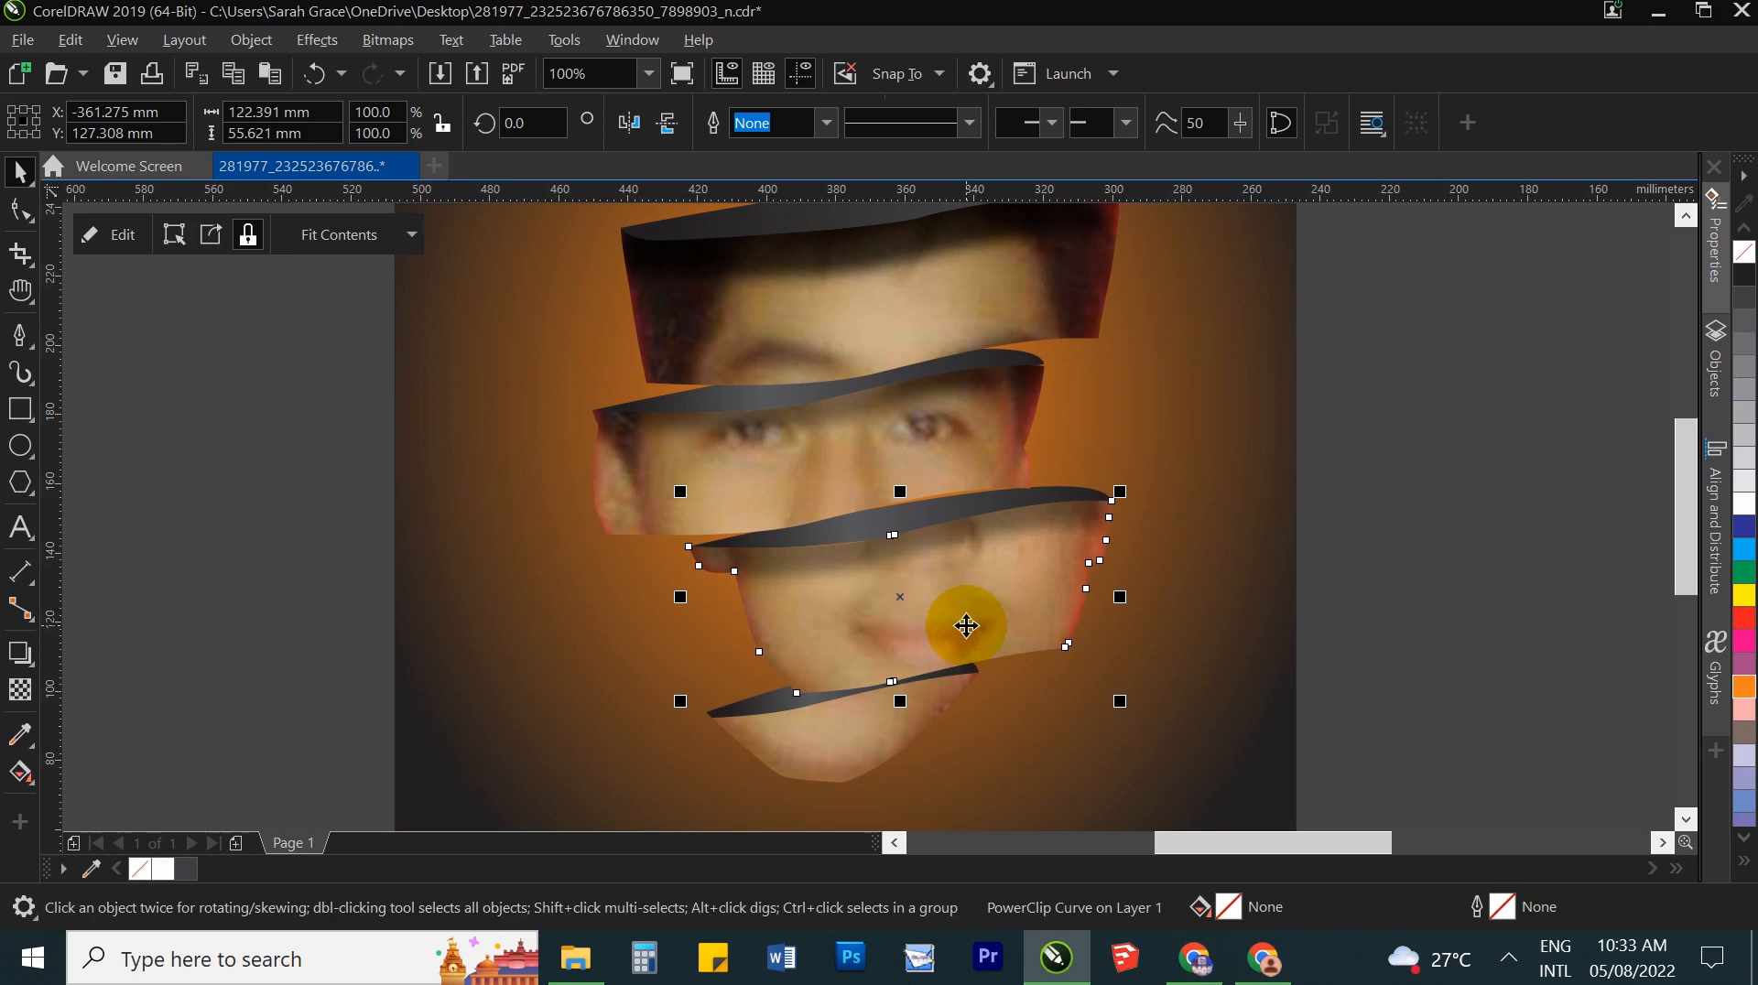
{"action": "left_click", "coordinate": [21, 660]}
{"action": "left_click_drag", "start_coordinate": [936, 551], "coordinate": [870, 703]}
Step: Break the drop shadow apart from the mouth slice and PowerClip it inside the chin slice
{"action": "key", "text": "space"}
{"action": "right_click", "coordinate": [754, 668]}
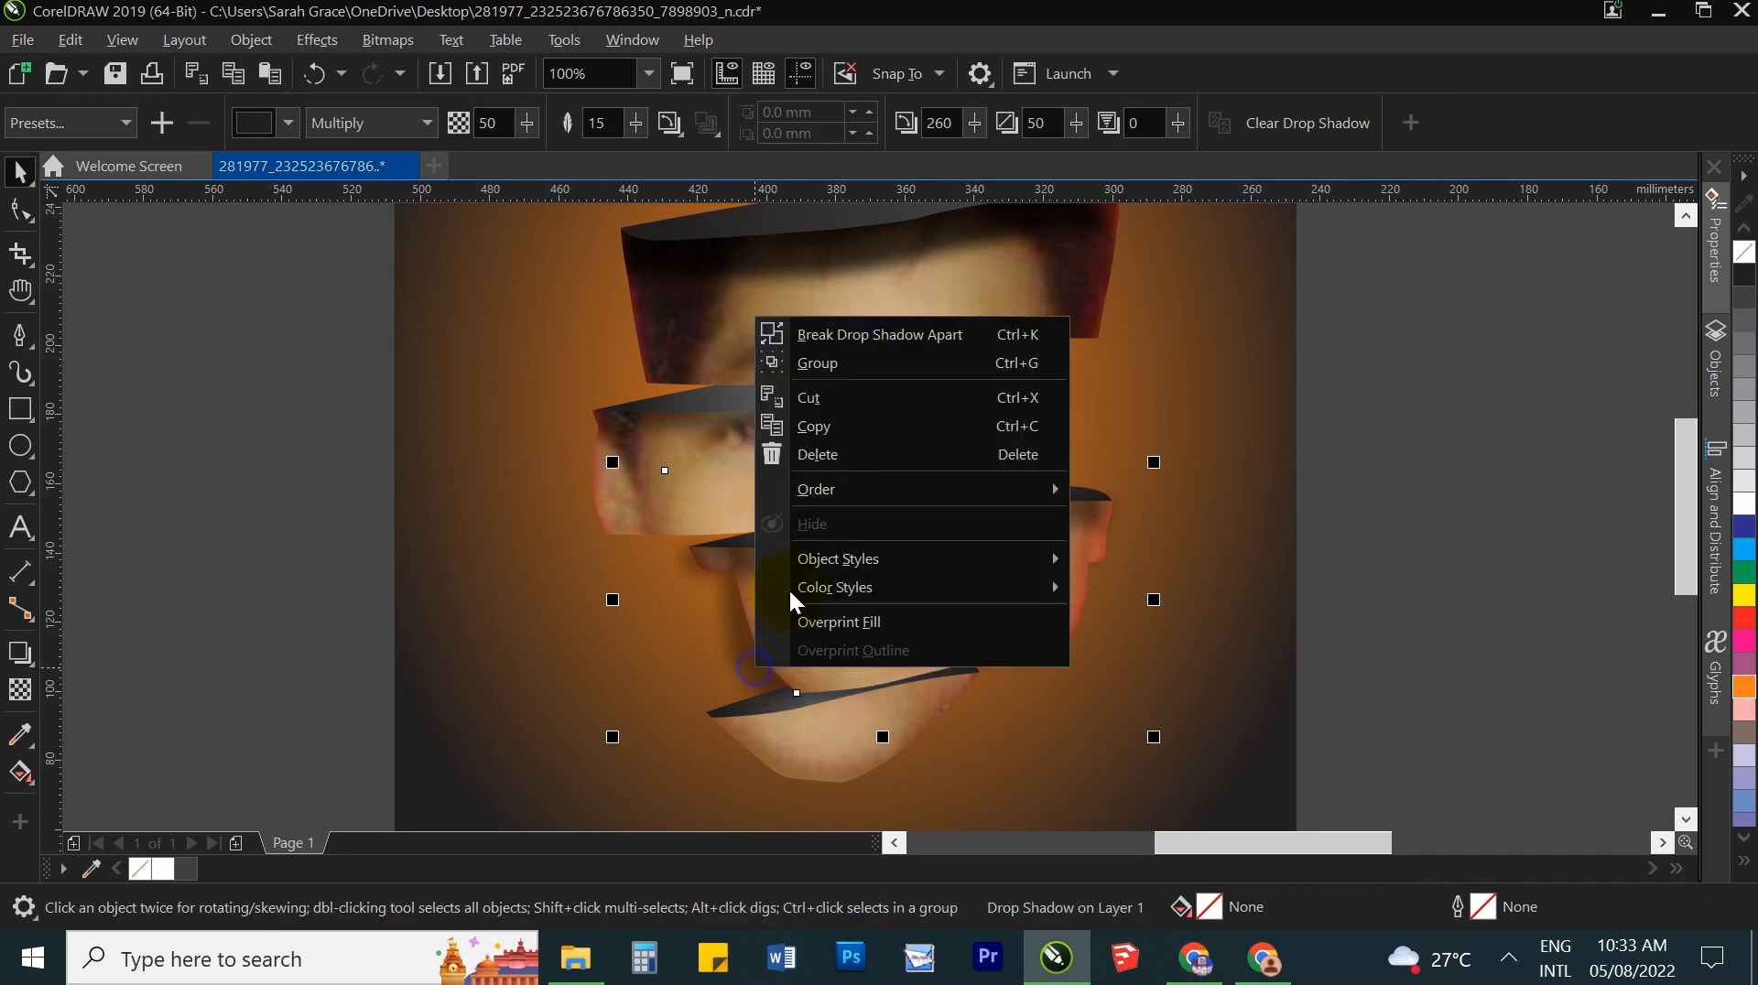
{"action": "left_click", "coordinate": [835, 338]}
{"action": "left_click", "coordinate": [321, 565]}
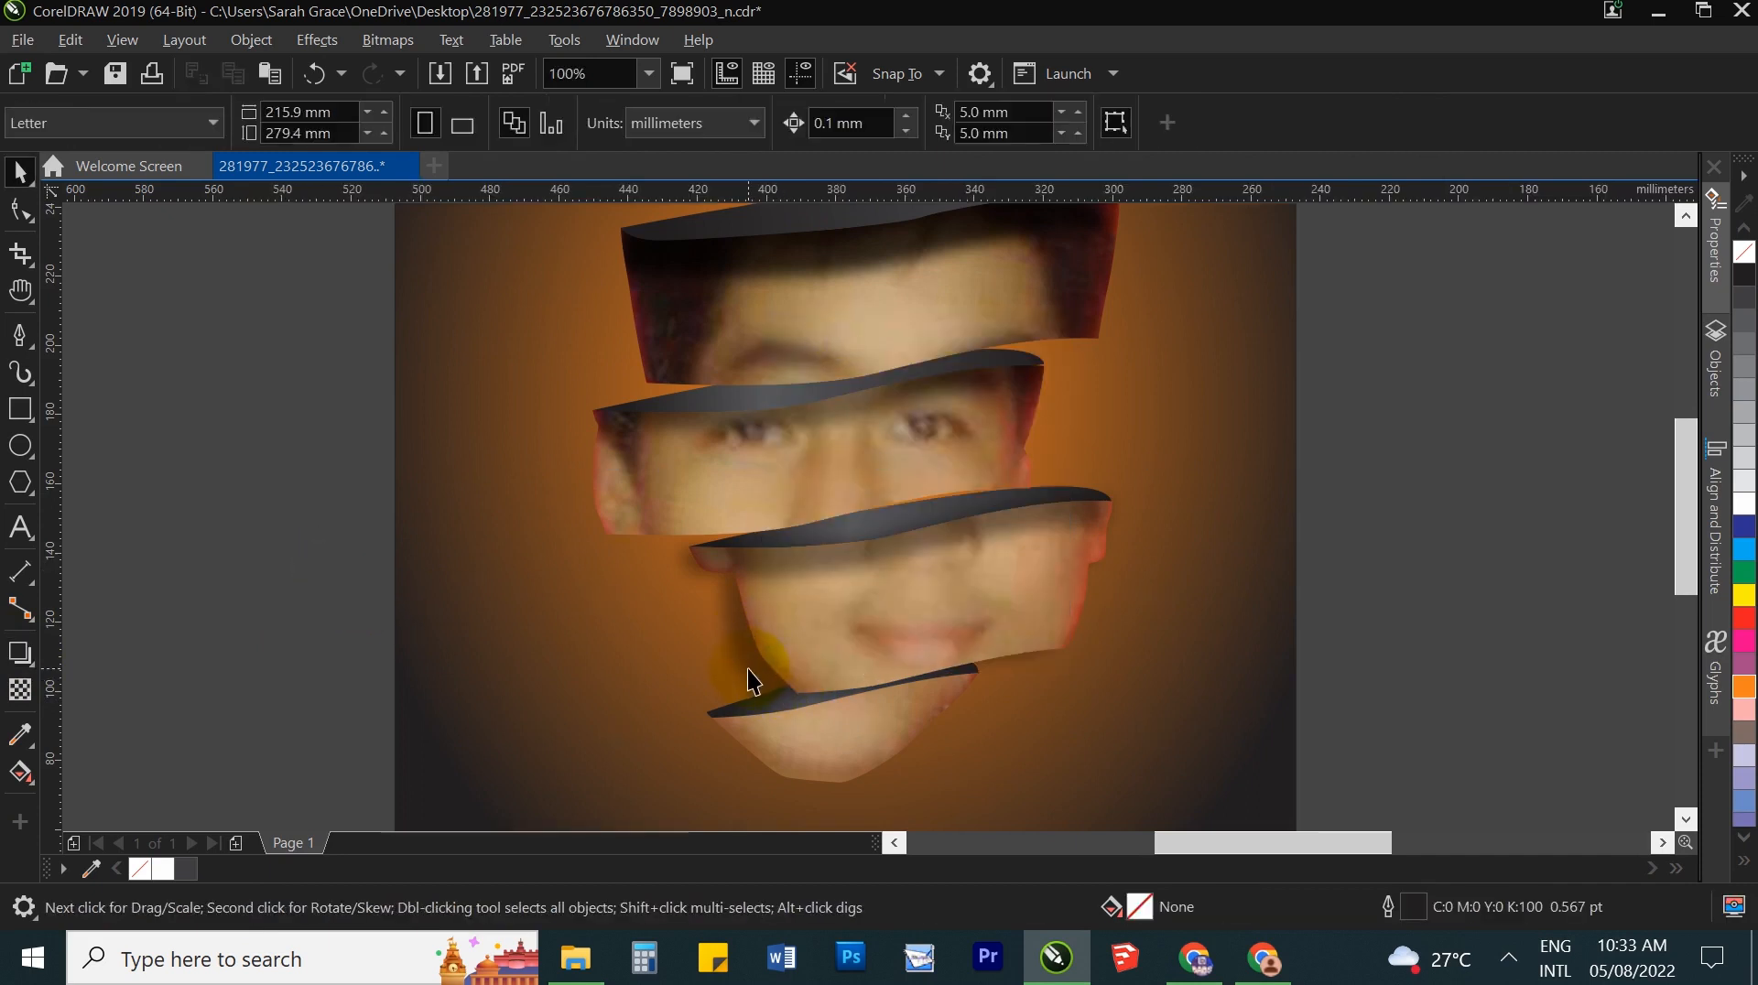
{"action": "left_click", "coordinate": [749, 679]}
{"action": "right_click", "coordinate": [753, 677]}
{"action": "left_click", "coordinate": [835, 499]}
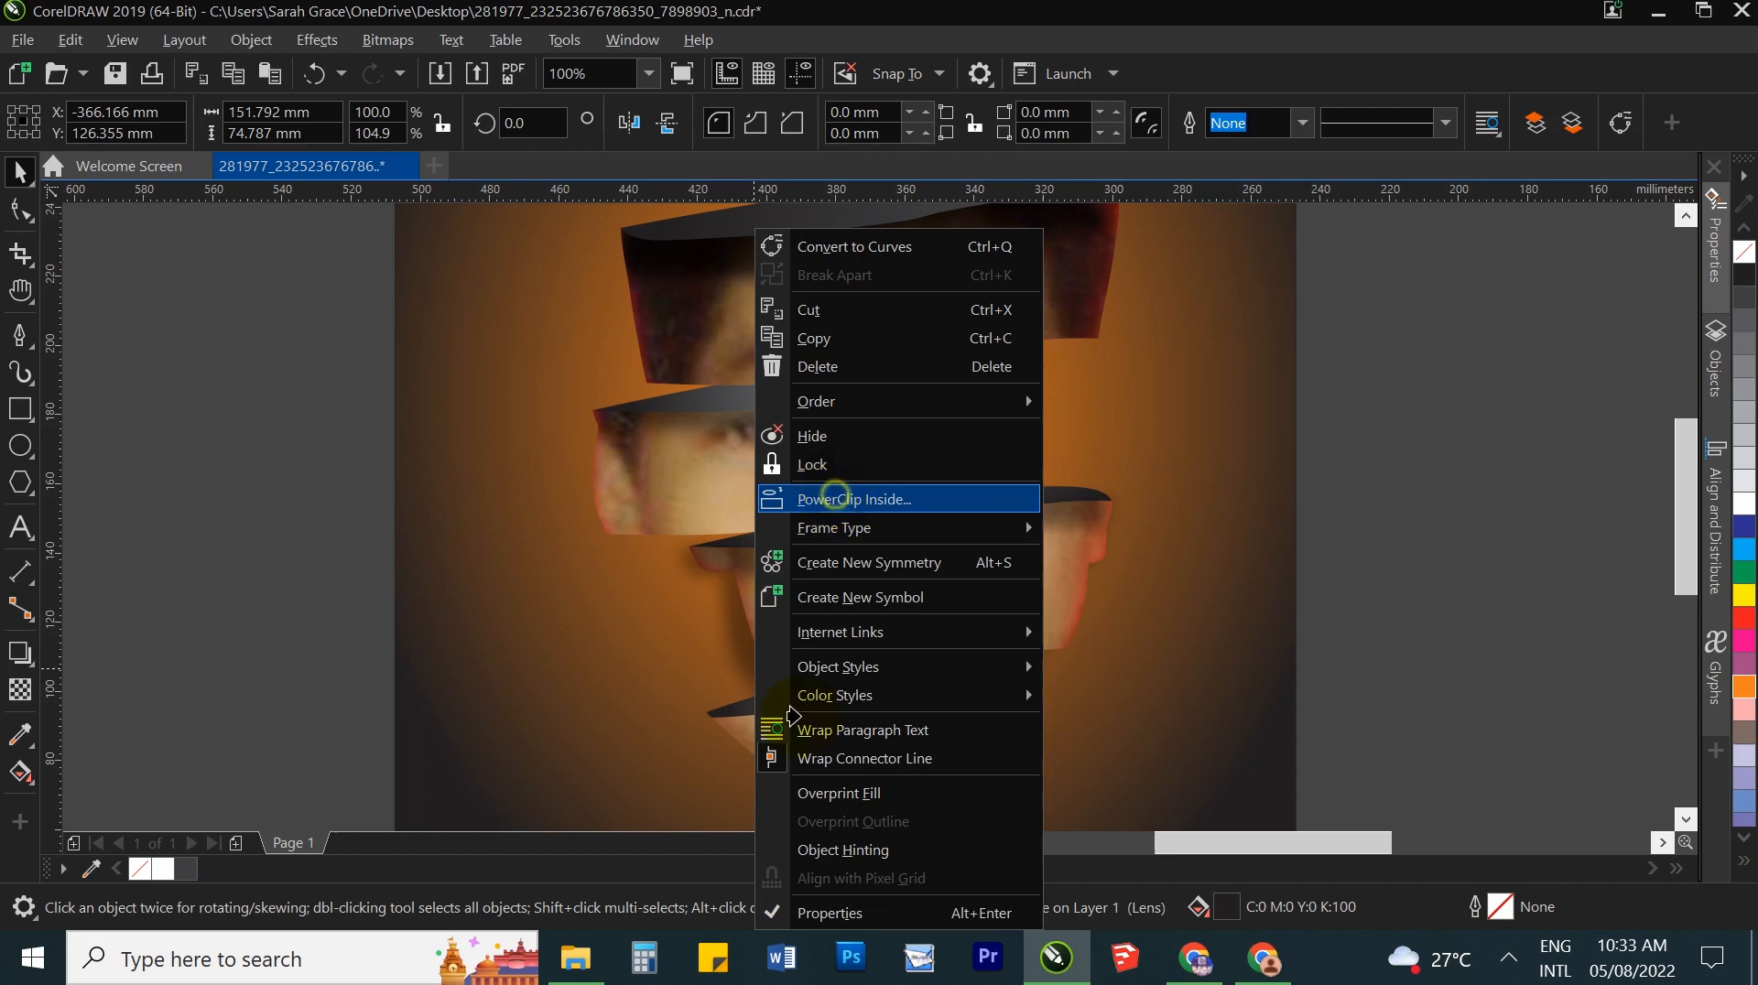
{"action": "left_click", "coordinate": [803, 741]}
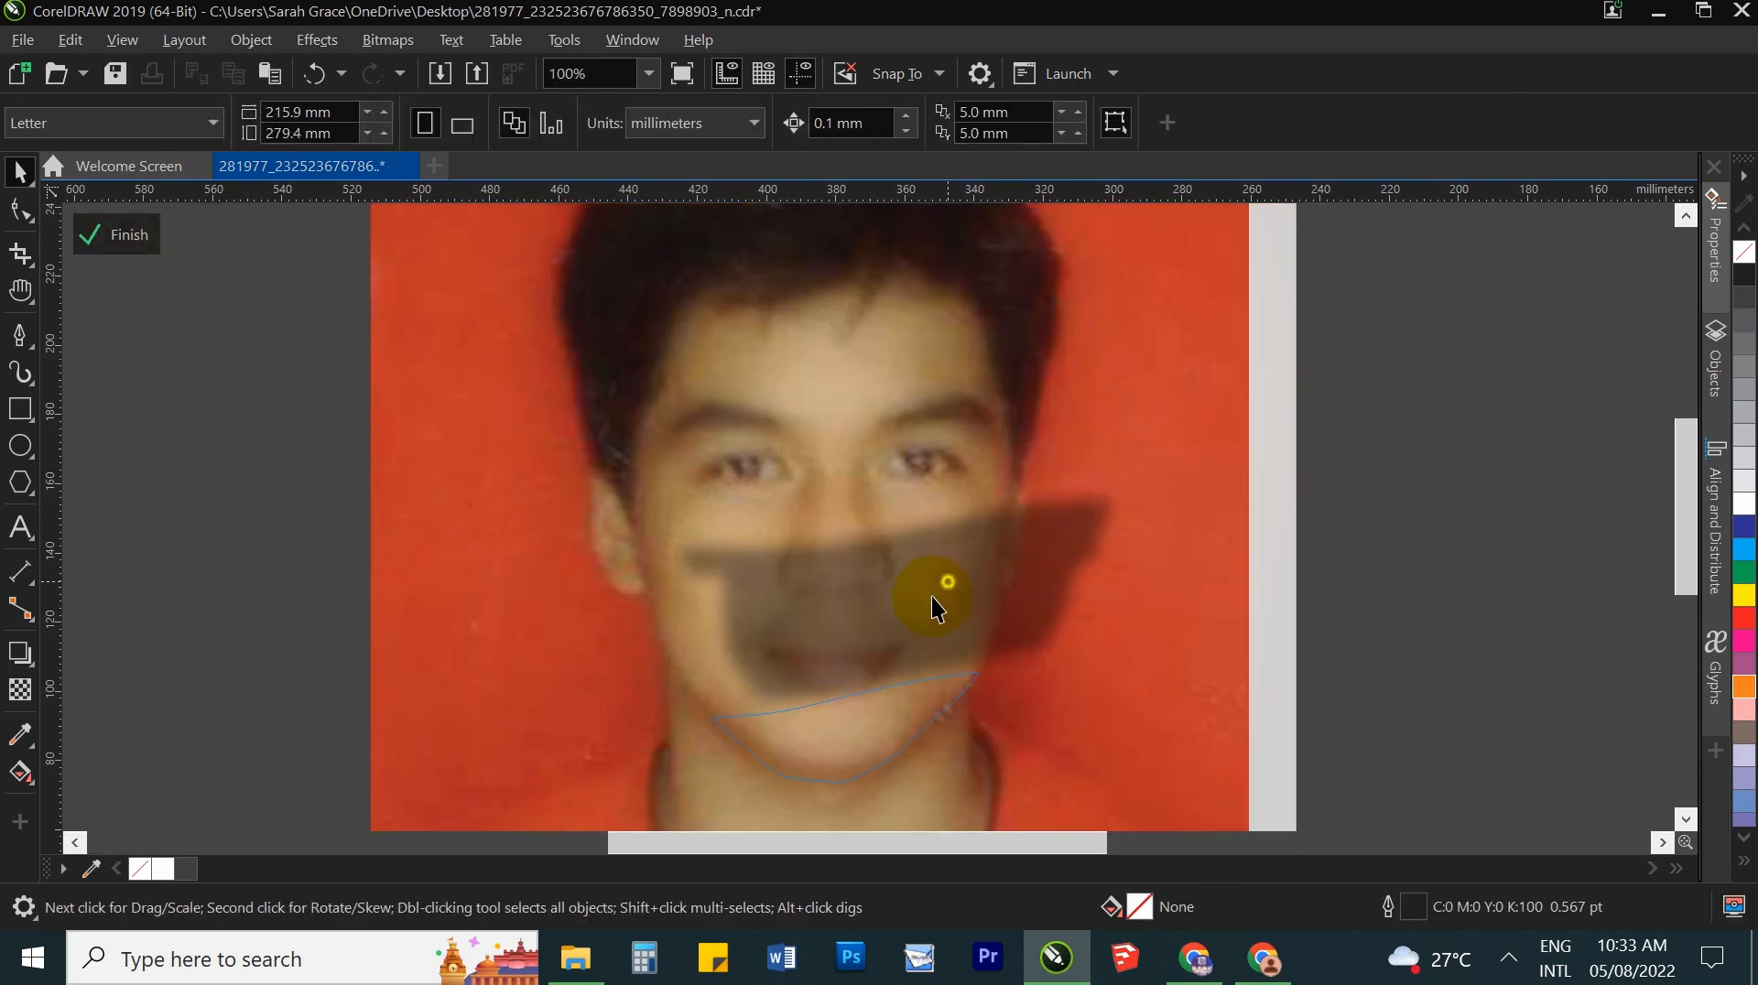
Step: Move the shadow inside the chin slice's PowerClip about 12 mm left and 12 mm down over its upper edge, and finish editing
{"action": "left_click_drag", "start_coordinate": [931, 597], "coordinate": [890, 624]}
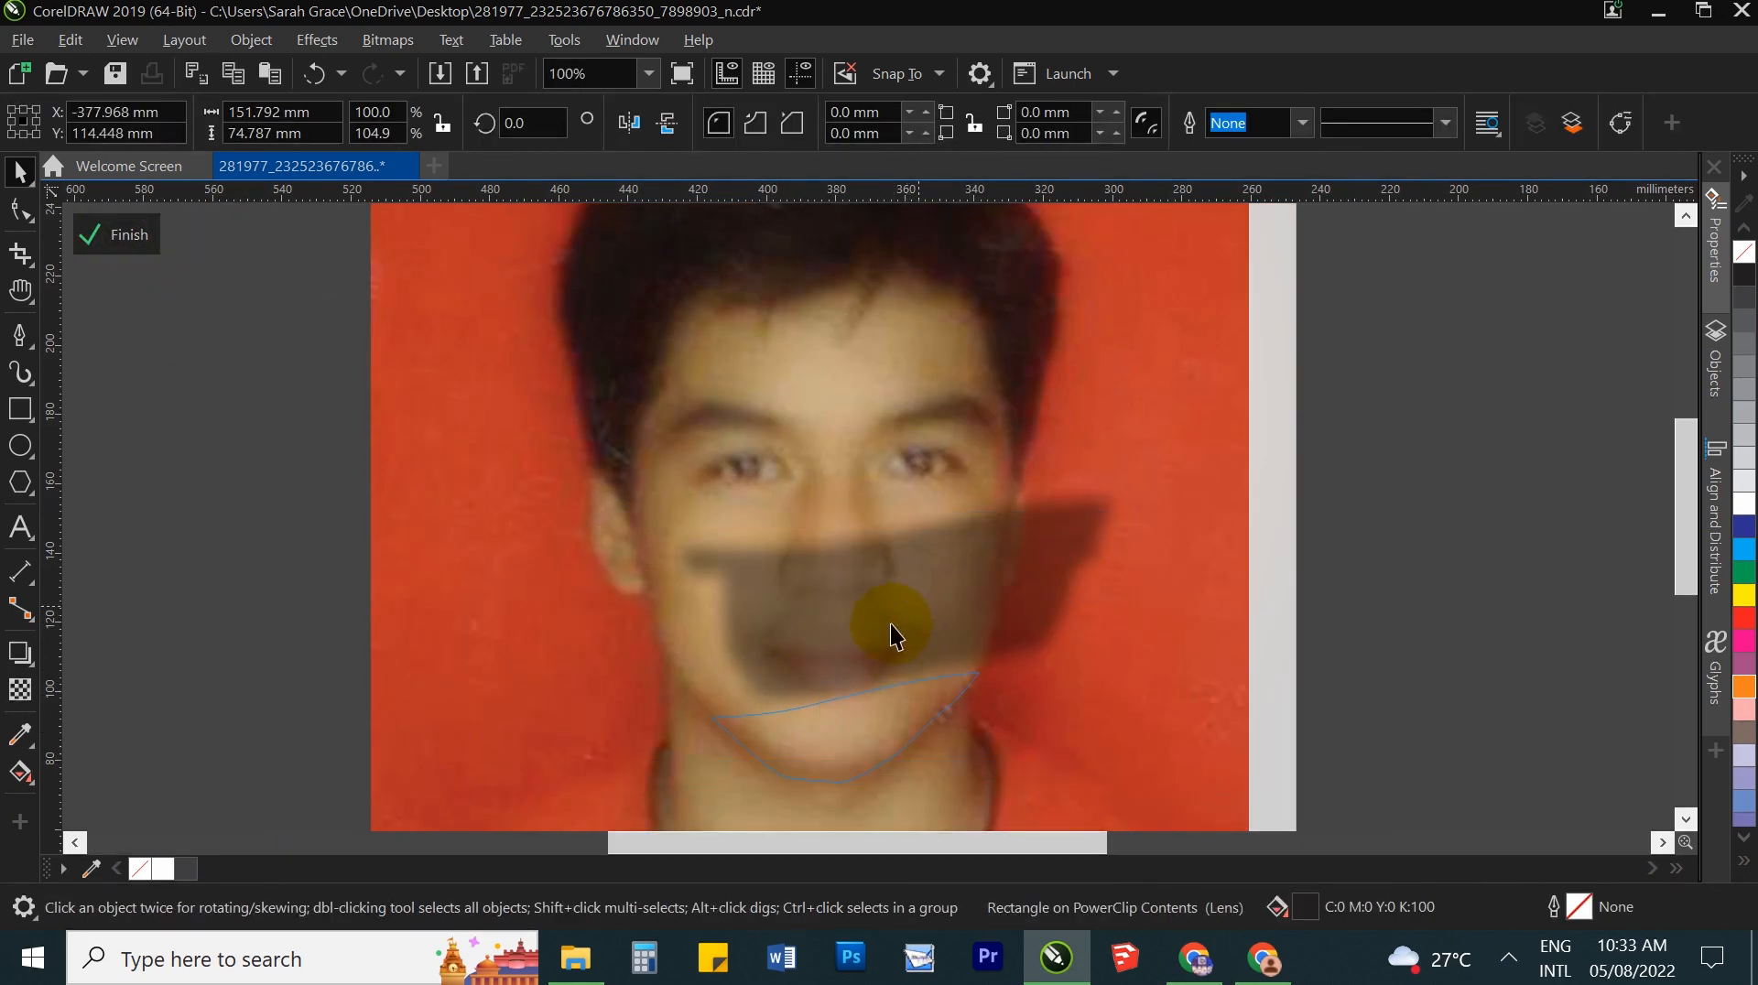
{"action": "left_click", "coordinate": [116, 236]}
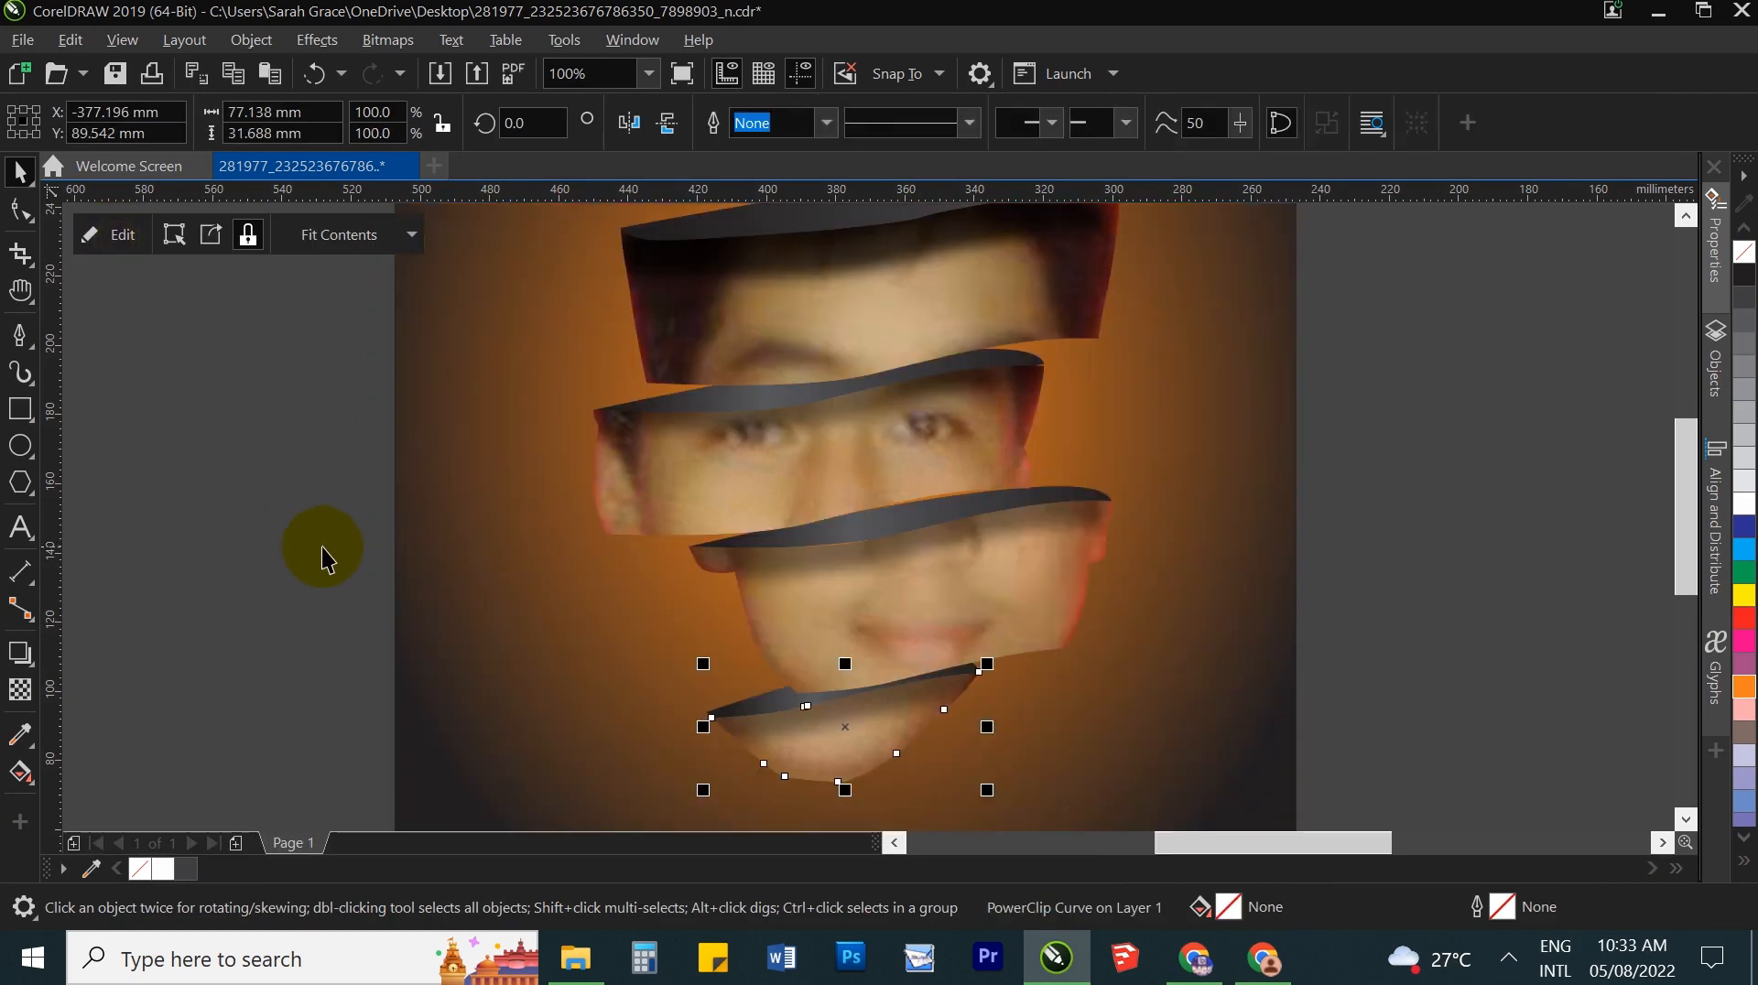
{"action": "left_click", "coordinate": [322, 548]}
Step: Select all the head slices and gap shapes together and enlarge them to about 181 by 244 mm on the gradient background
{"action": "scroll", "coordinate": [352, 551], "scroll_direction": "down", "scroll_amount": 2}
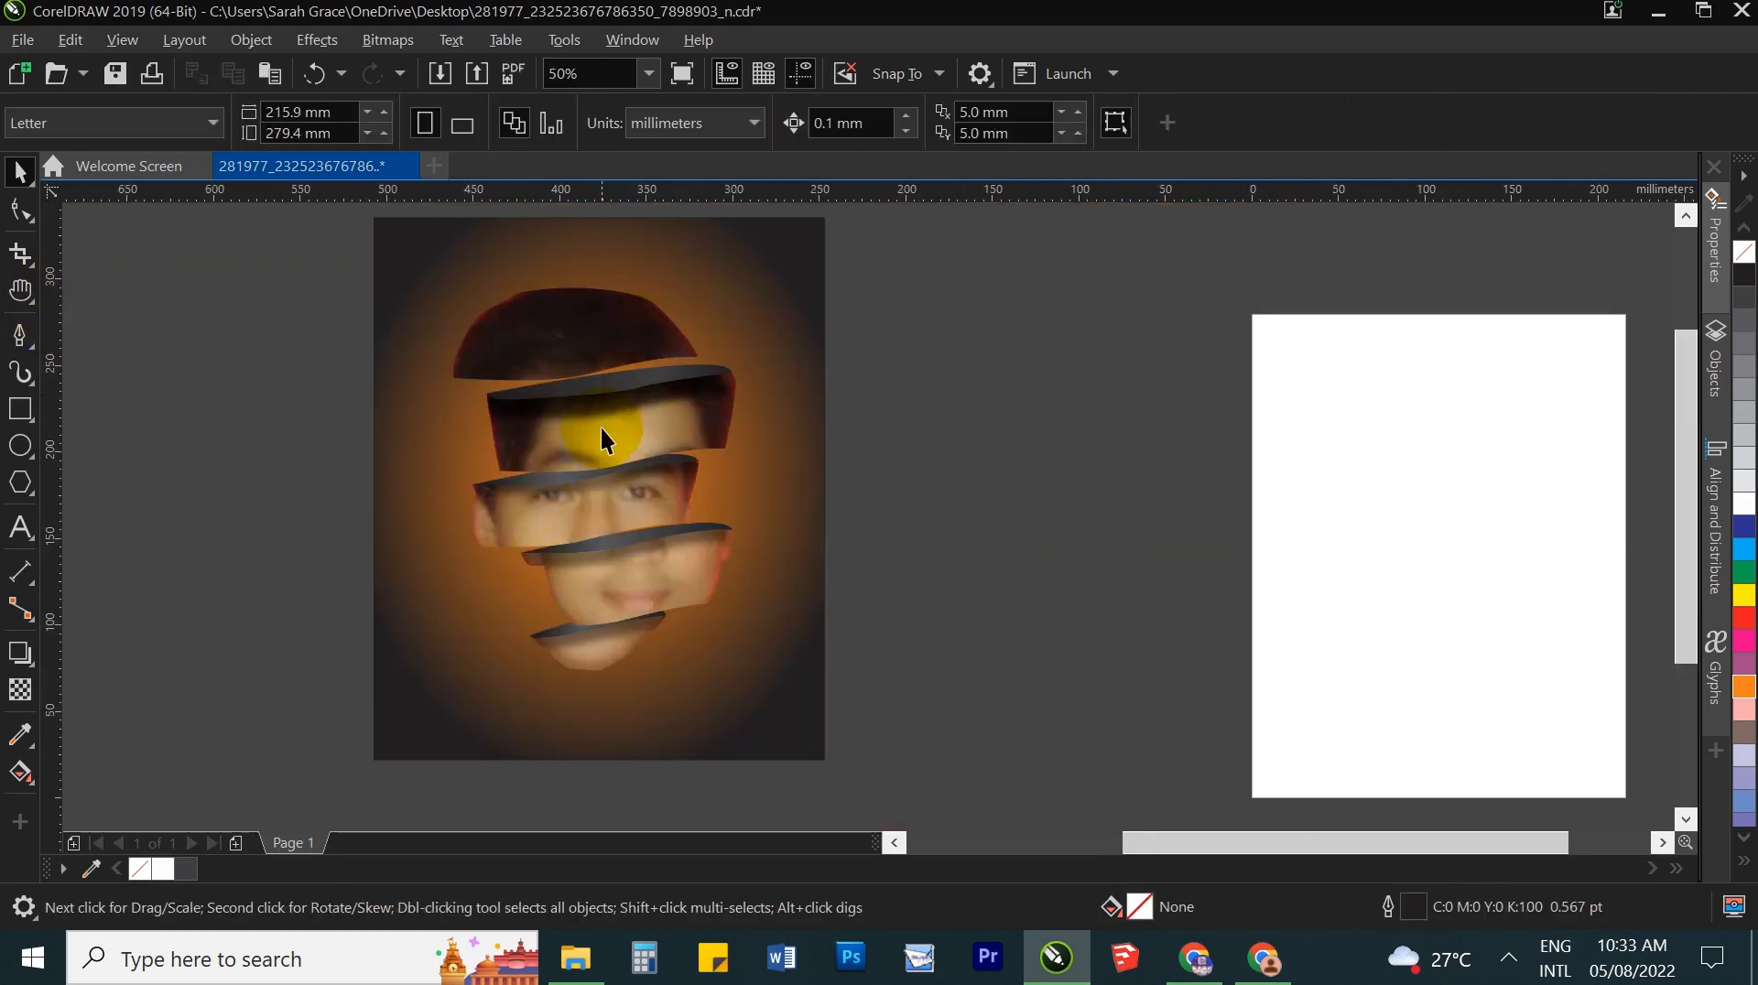
{"action": "left_click_drag", "start_coordinate": [335, 265], "coordinate": [852, 723]}
{"action": "left_click_drag", "start_coordinate": [744, 678], "coordinate": [777, 706]}
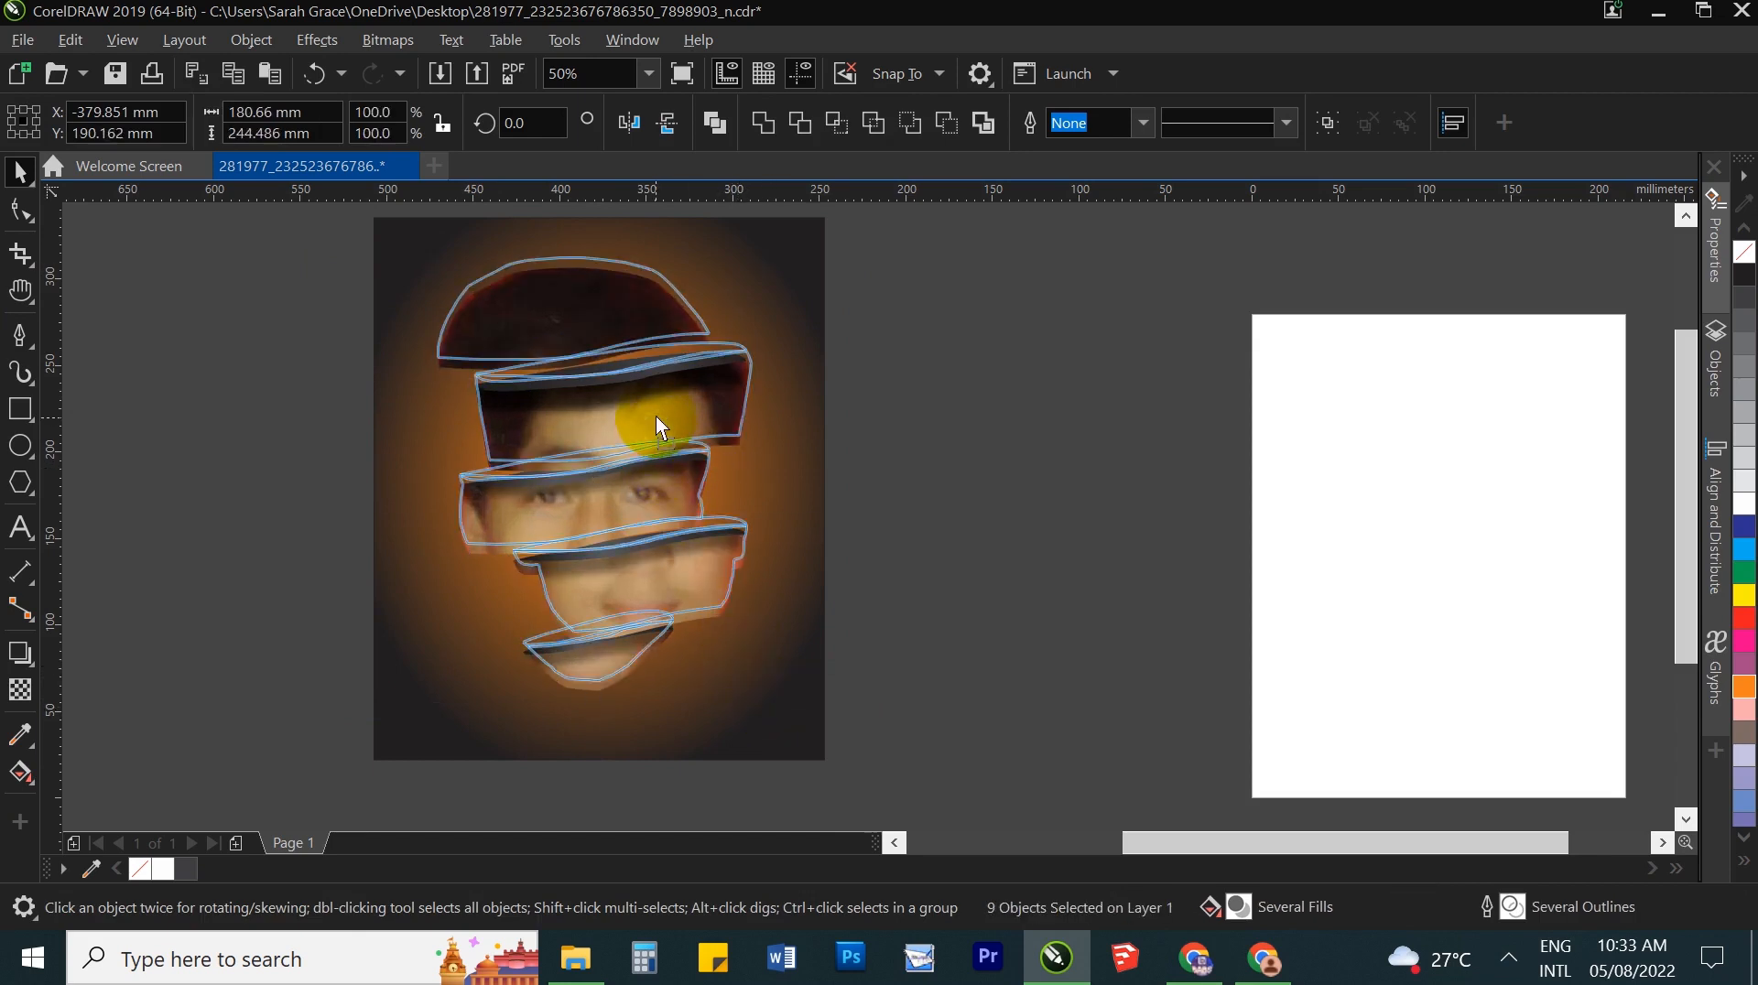
{"action": "left_click", "coordinate": [941, 494]}
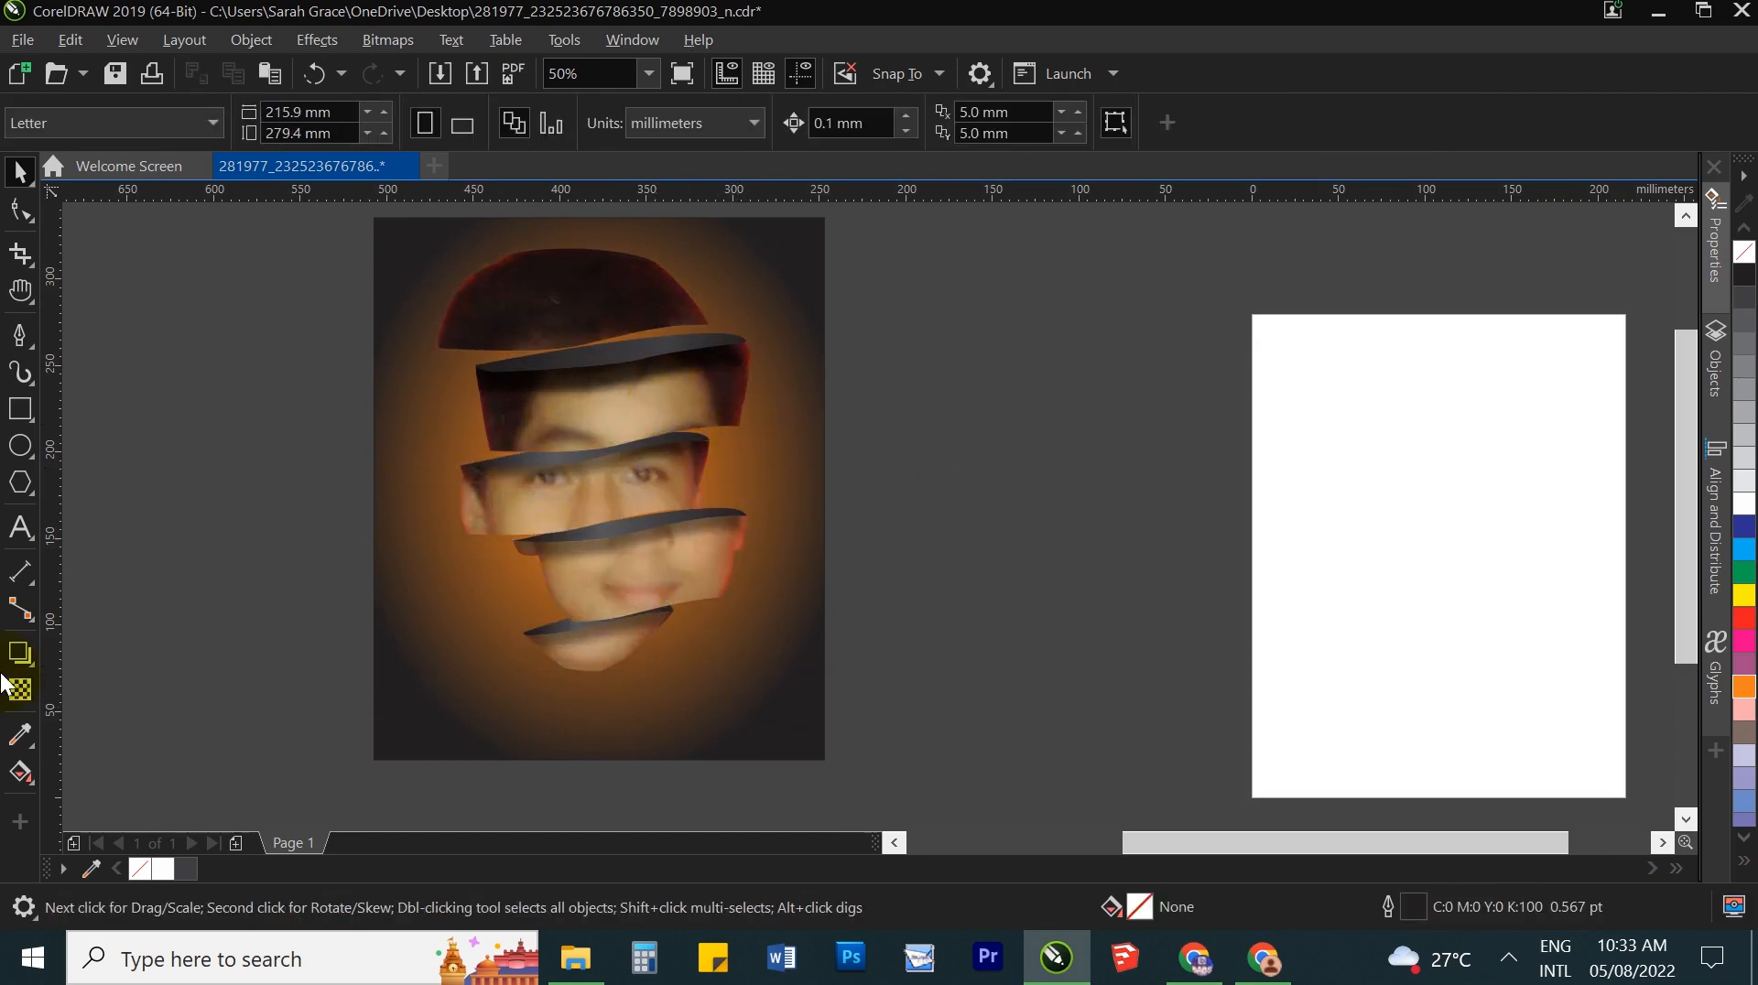
Step: Add the artistic text "slice face" below the chin and enlarge it to about 143 mm wide
{"action": "left_click", "coordinate": [31, 542]}
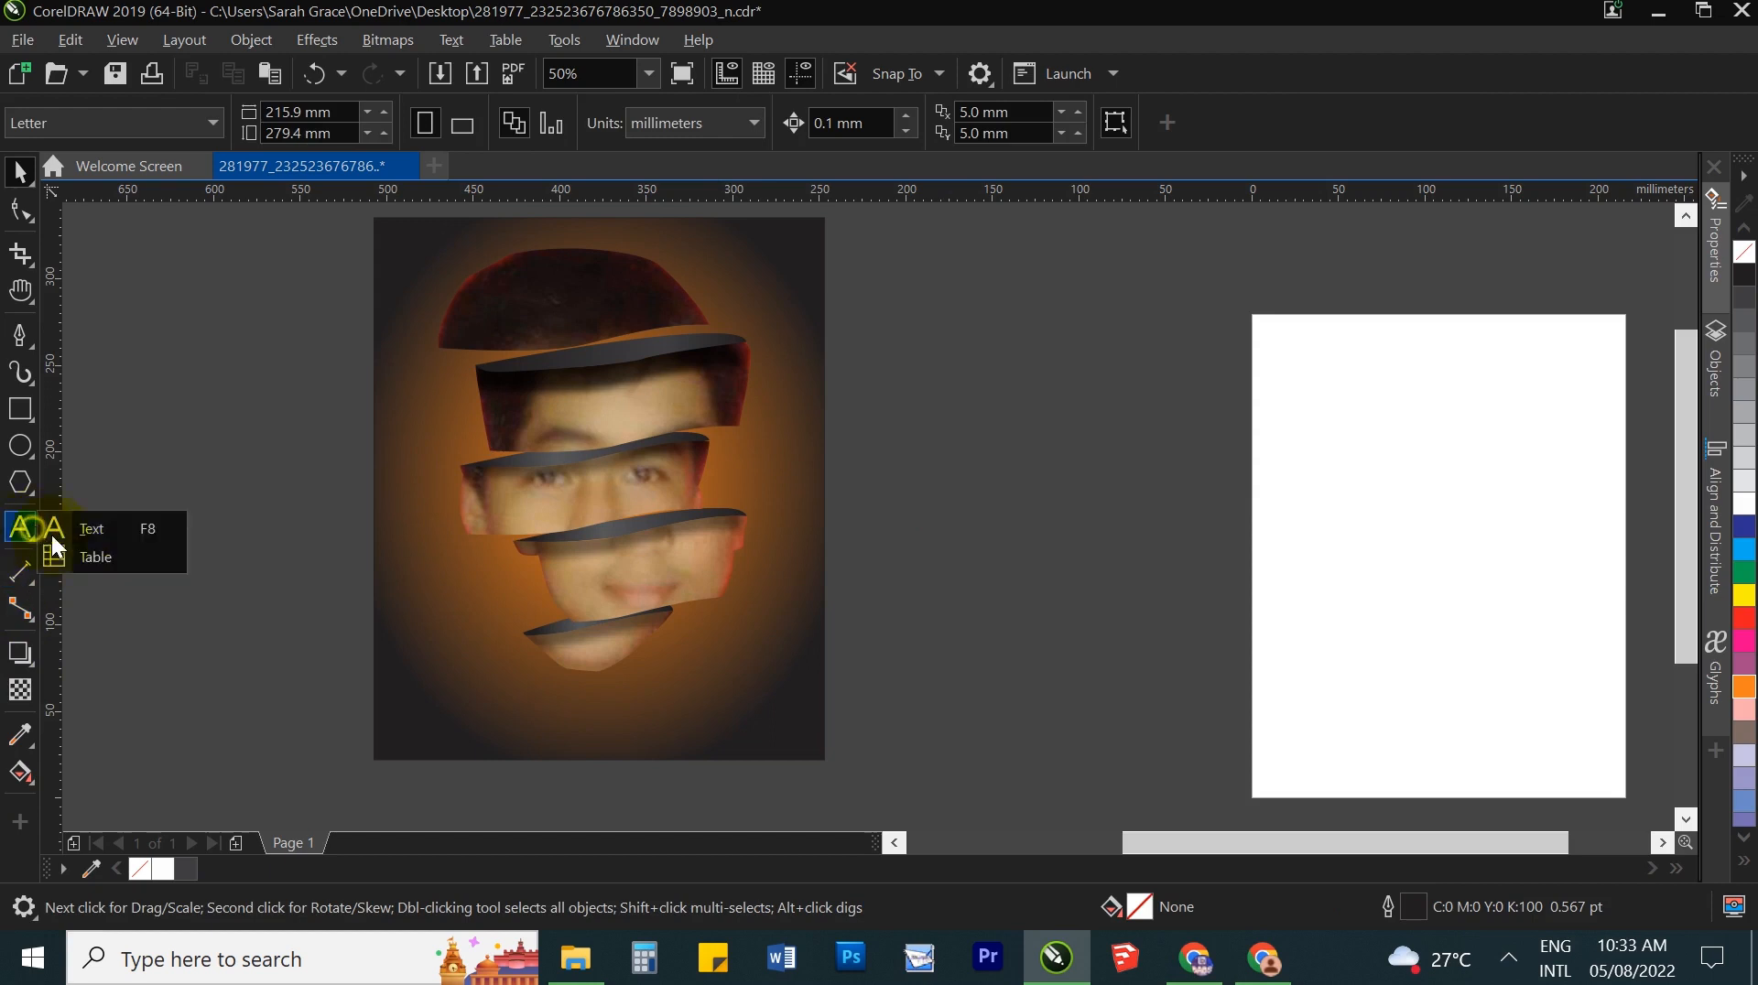
{"action": "left_click", "coordinate": [103, 529]}
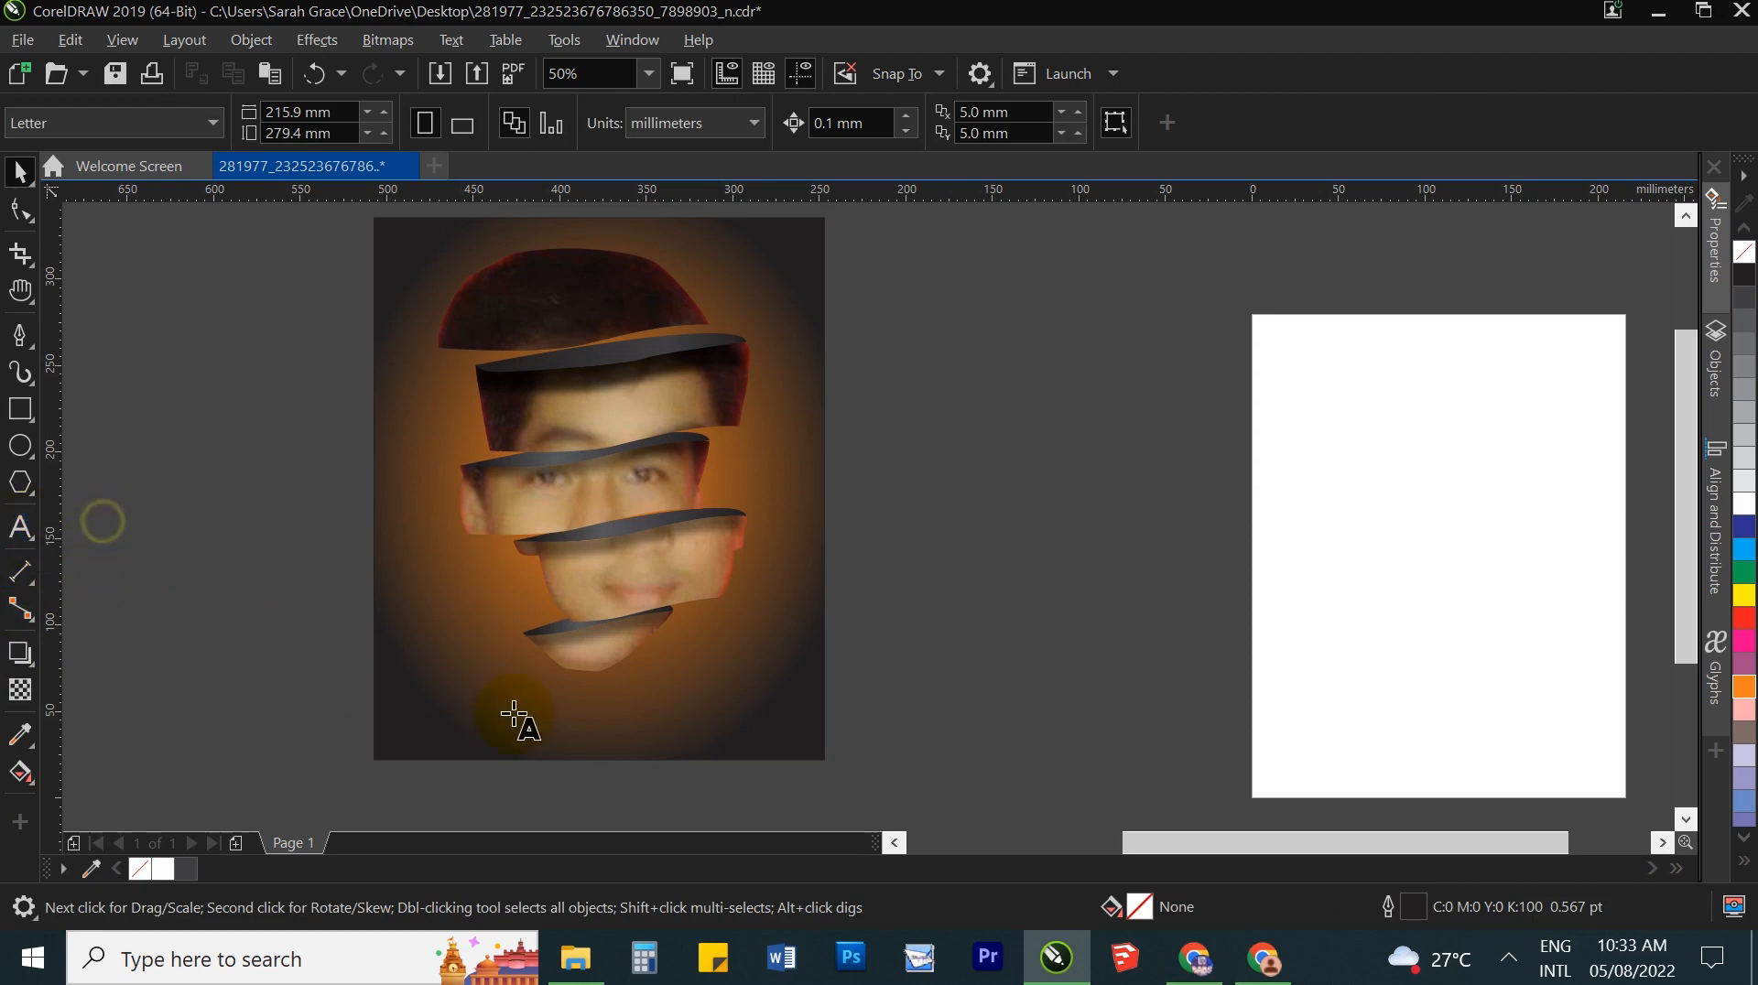
{"action": "left_click", "coordinate": [665, 710]}
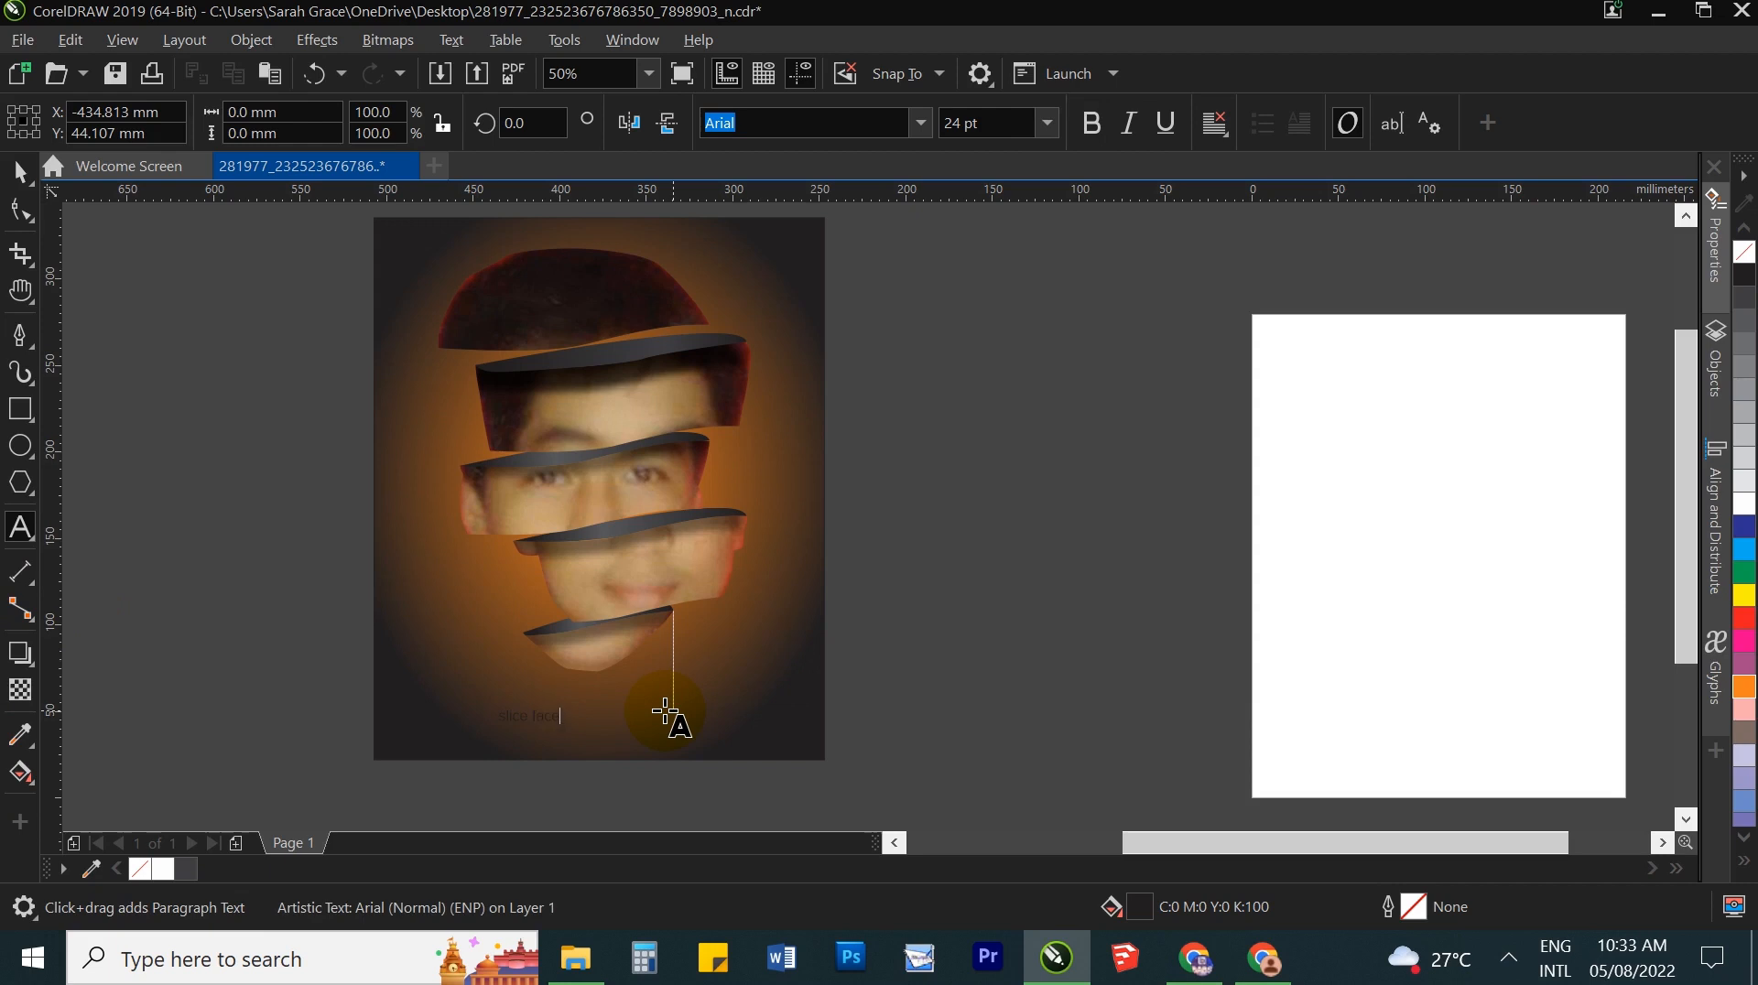
{"action": "key", "text": "ctrl+space"}
{"action": "left_click_drag", "start_coordinate": [573, 704], "coordinate": [780, 657]}
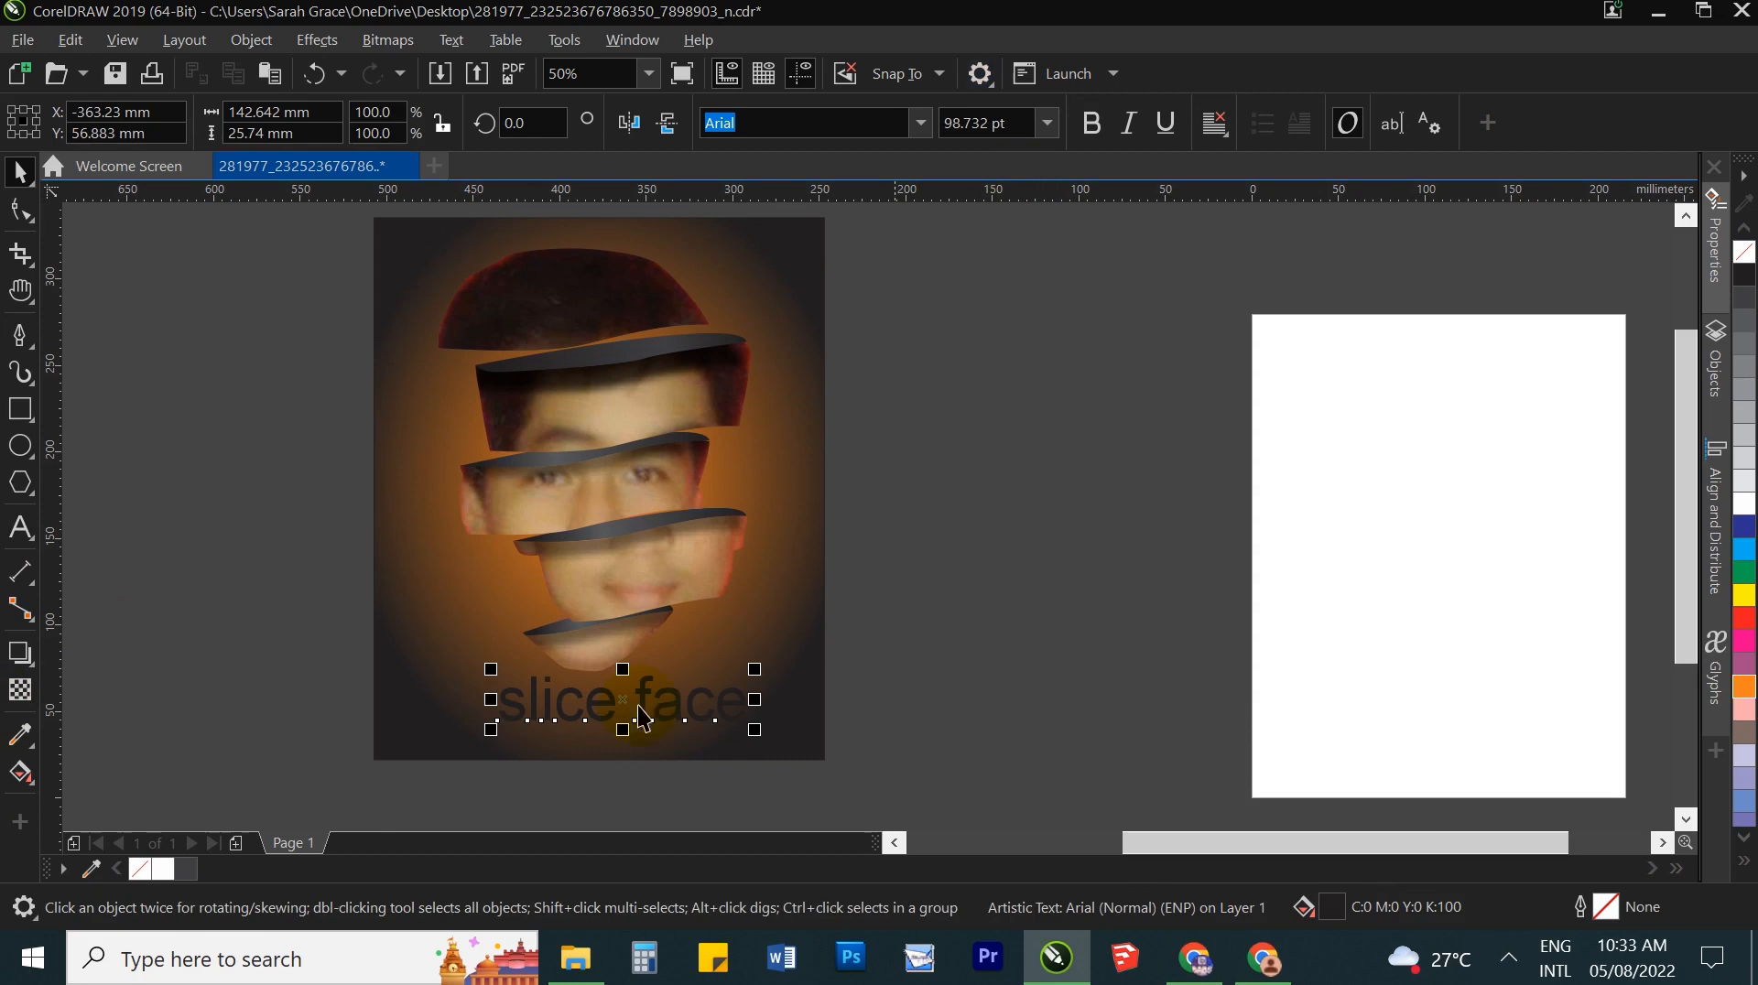
Step: Change the case of the whole "slice face" text to uppercase
{"action": "double_click", "coordinate": [674, 703]}
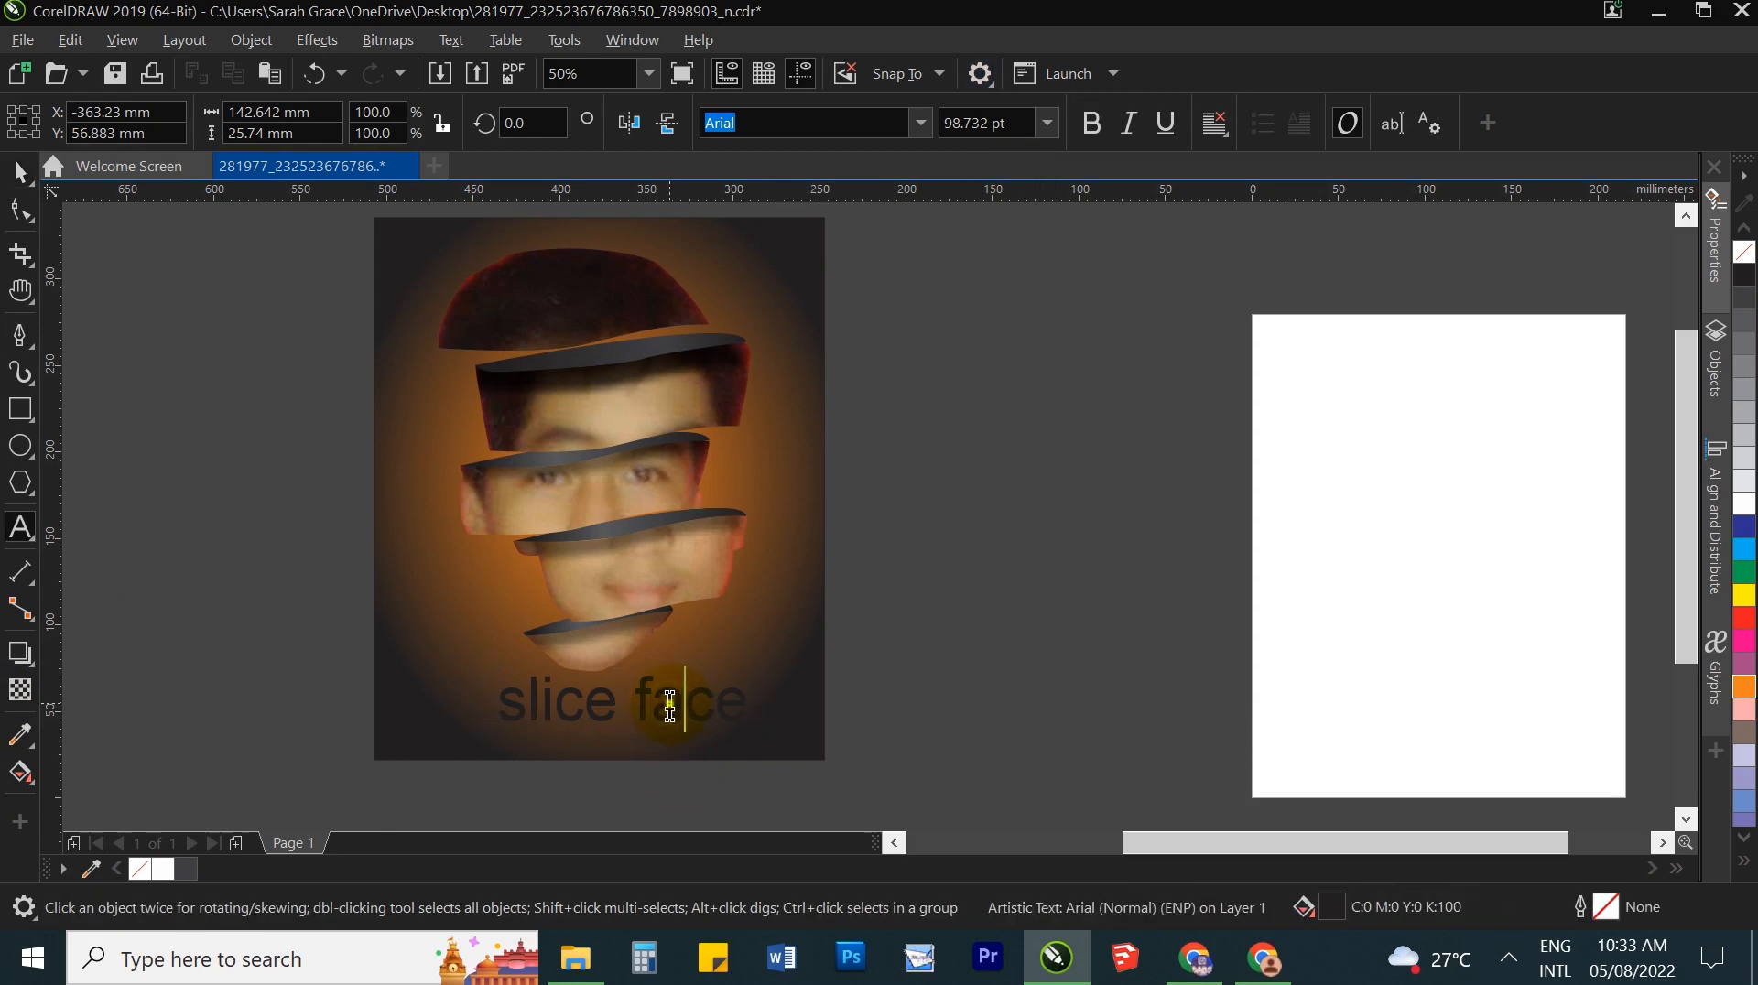
{"action": "triple_click", "coordinate": [669, 705]}
{"action": "right_click", "coordinate": [670, 705]}
{"action": "mouse_move", "coordinate": [920, 385]}
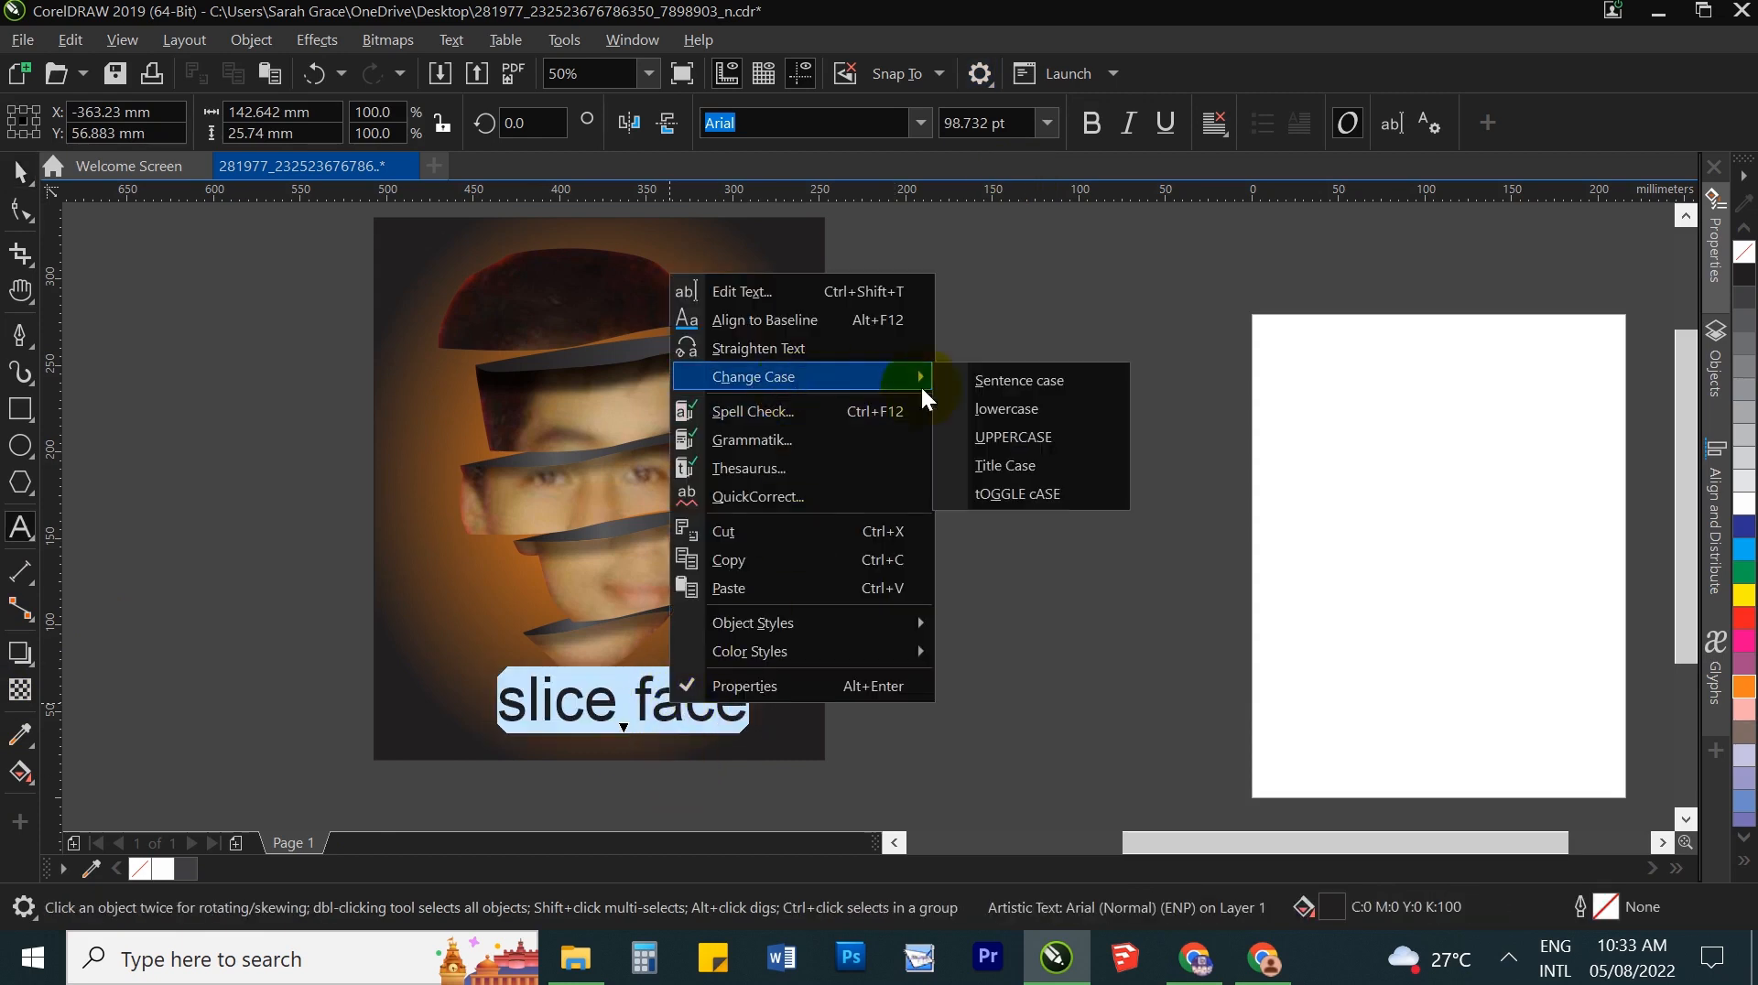
{"action": "left_click", "coordinate": [1008, 436]}
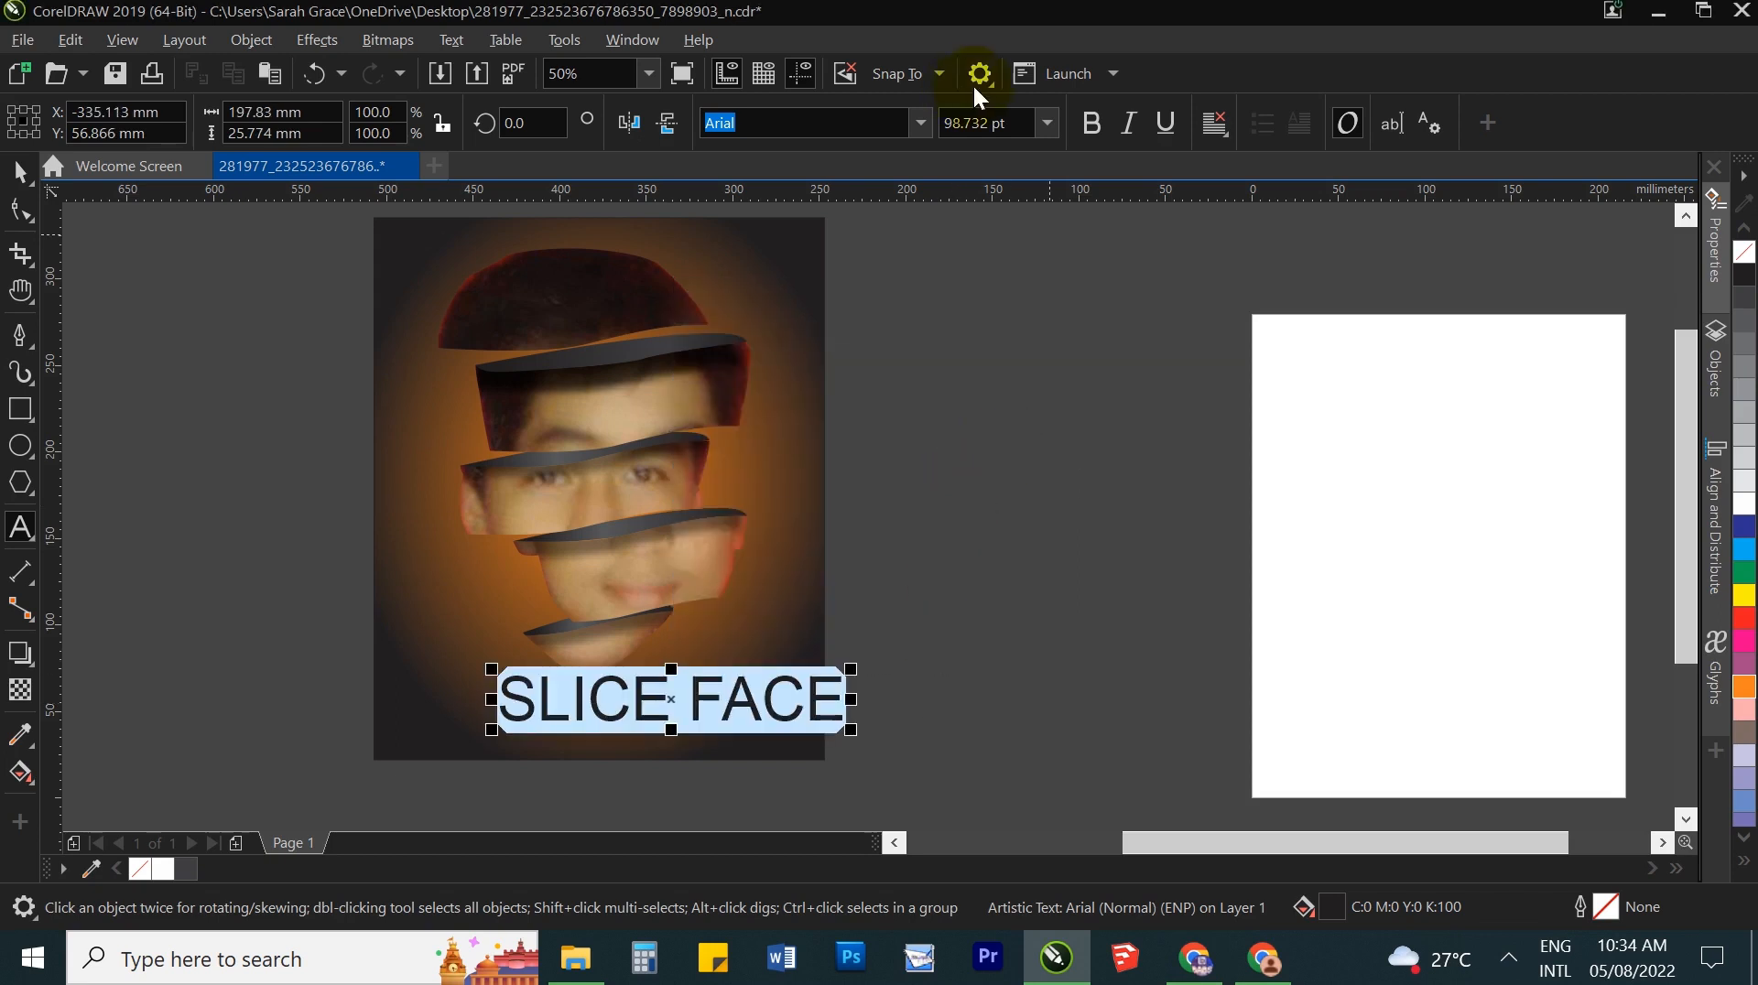
Step: Set the font of the SLICE FACE text to Mesquite Std
{"action": "left_click", "coordinate": [920, 122]}
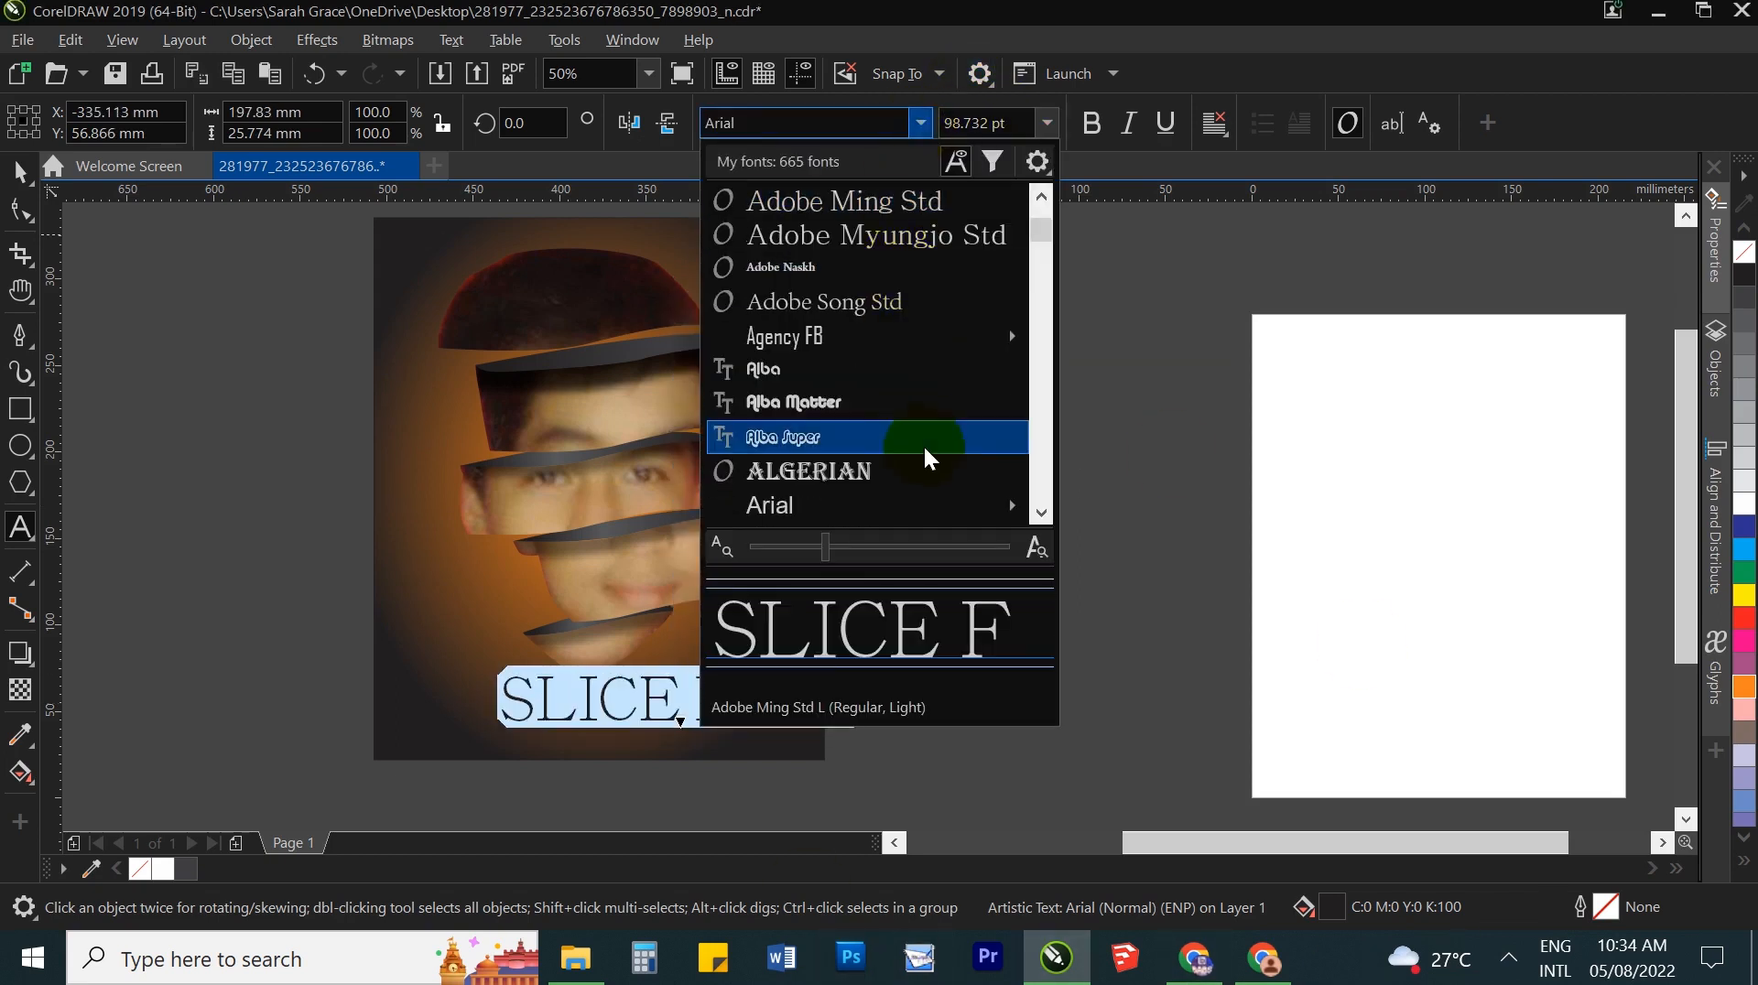
{"action": "scroll", "coordinate": [908, 441], "scroll_direction": "down", "scroll_amount": 2}
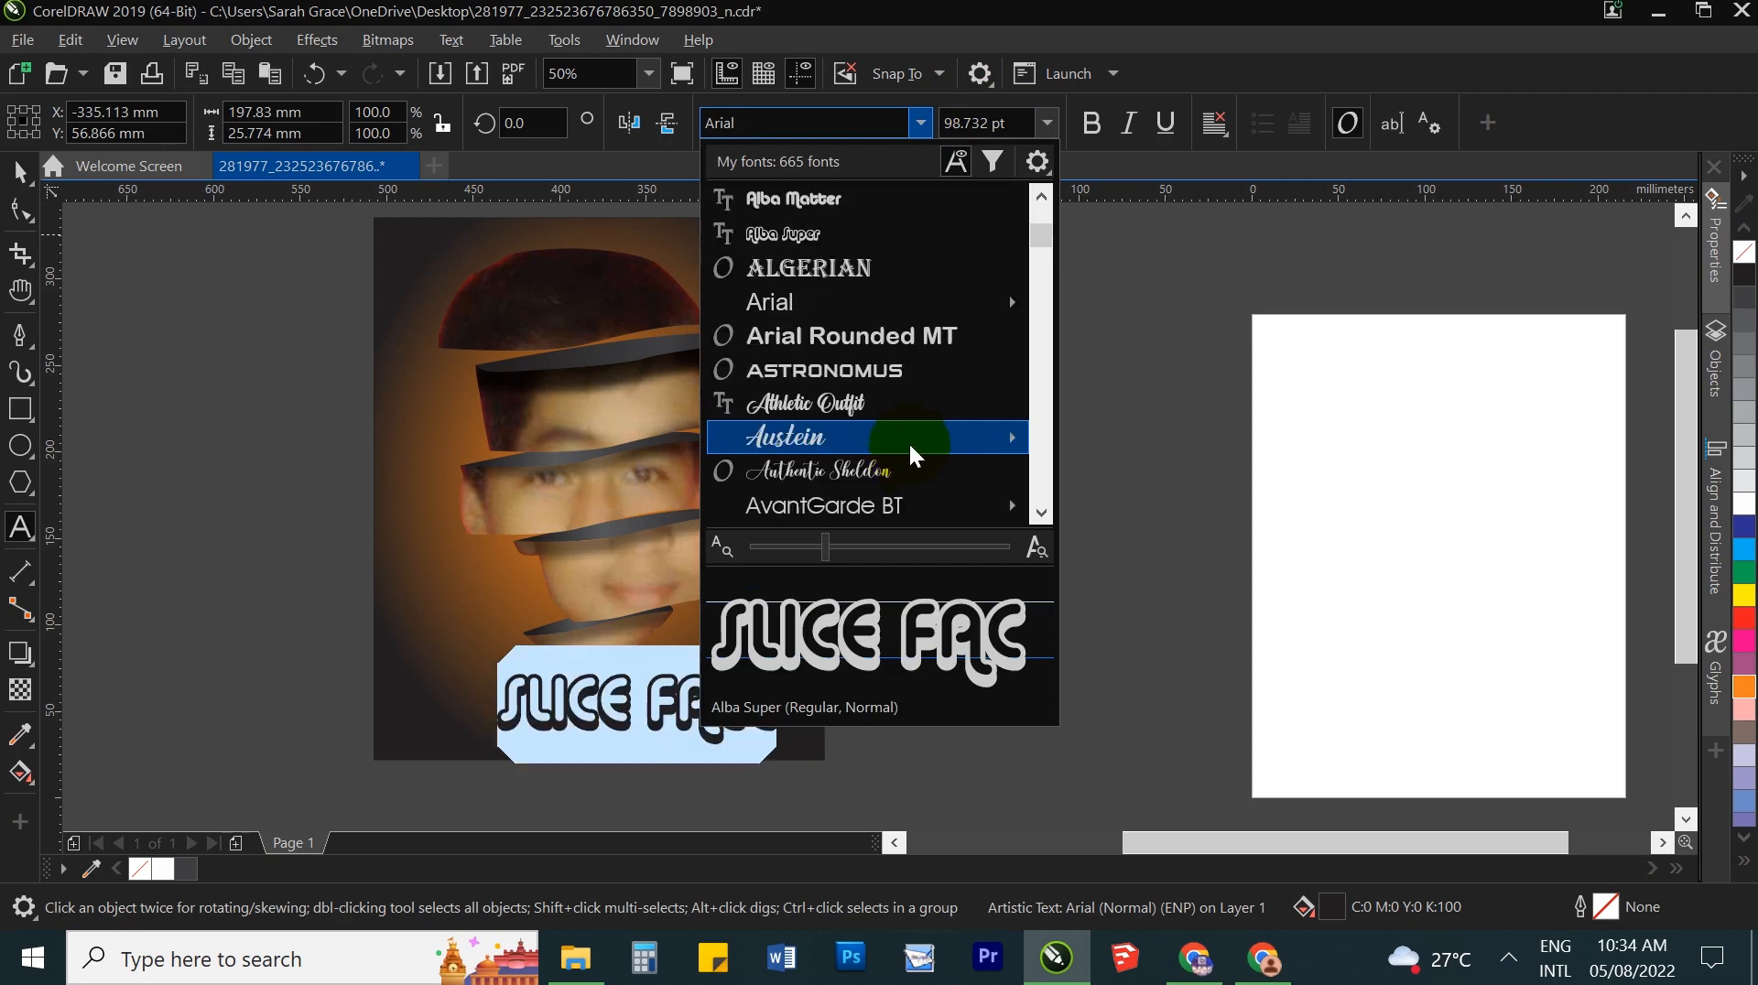
{"action": "scroll", "coordinate": [903, 458], "scroll_direction": "down", "scroll_amount": 1}
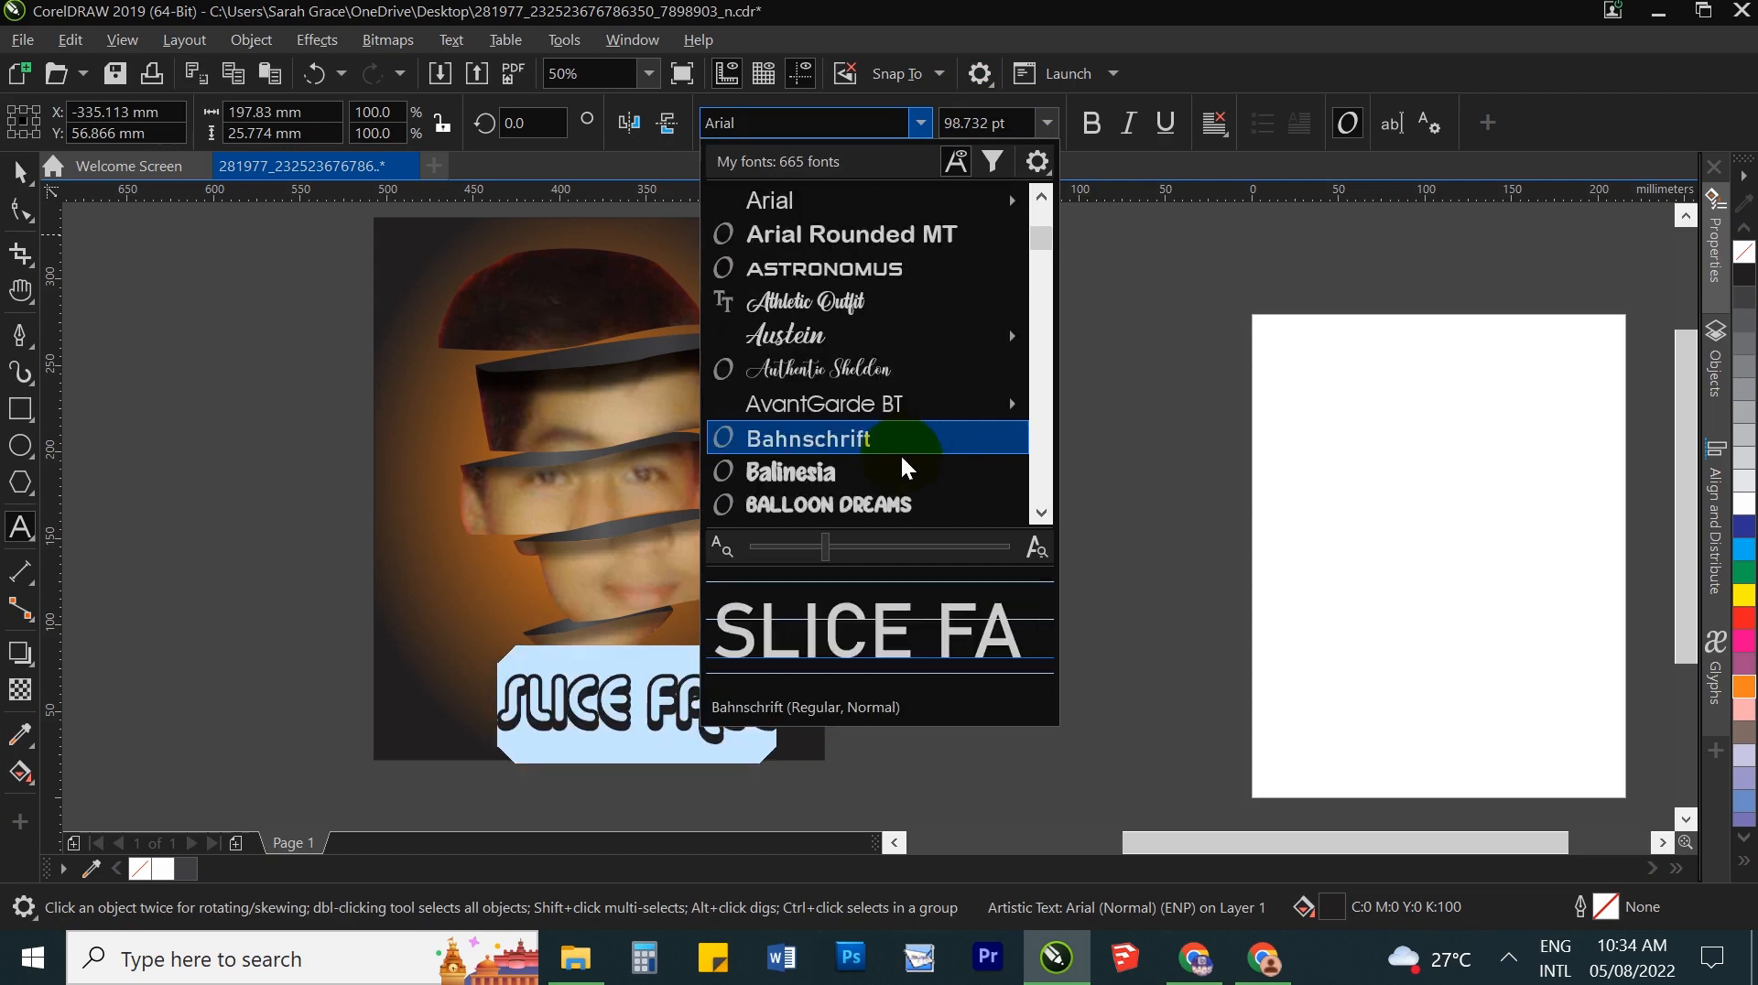
{"action": "scroll", "coordinate": [900, 453], "scroll_direction": "down", "scroll_amount": 5}
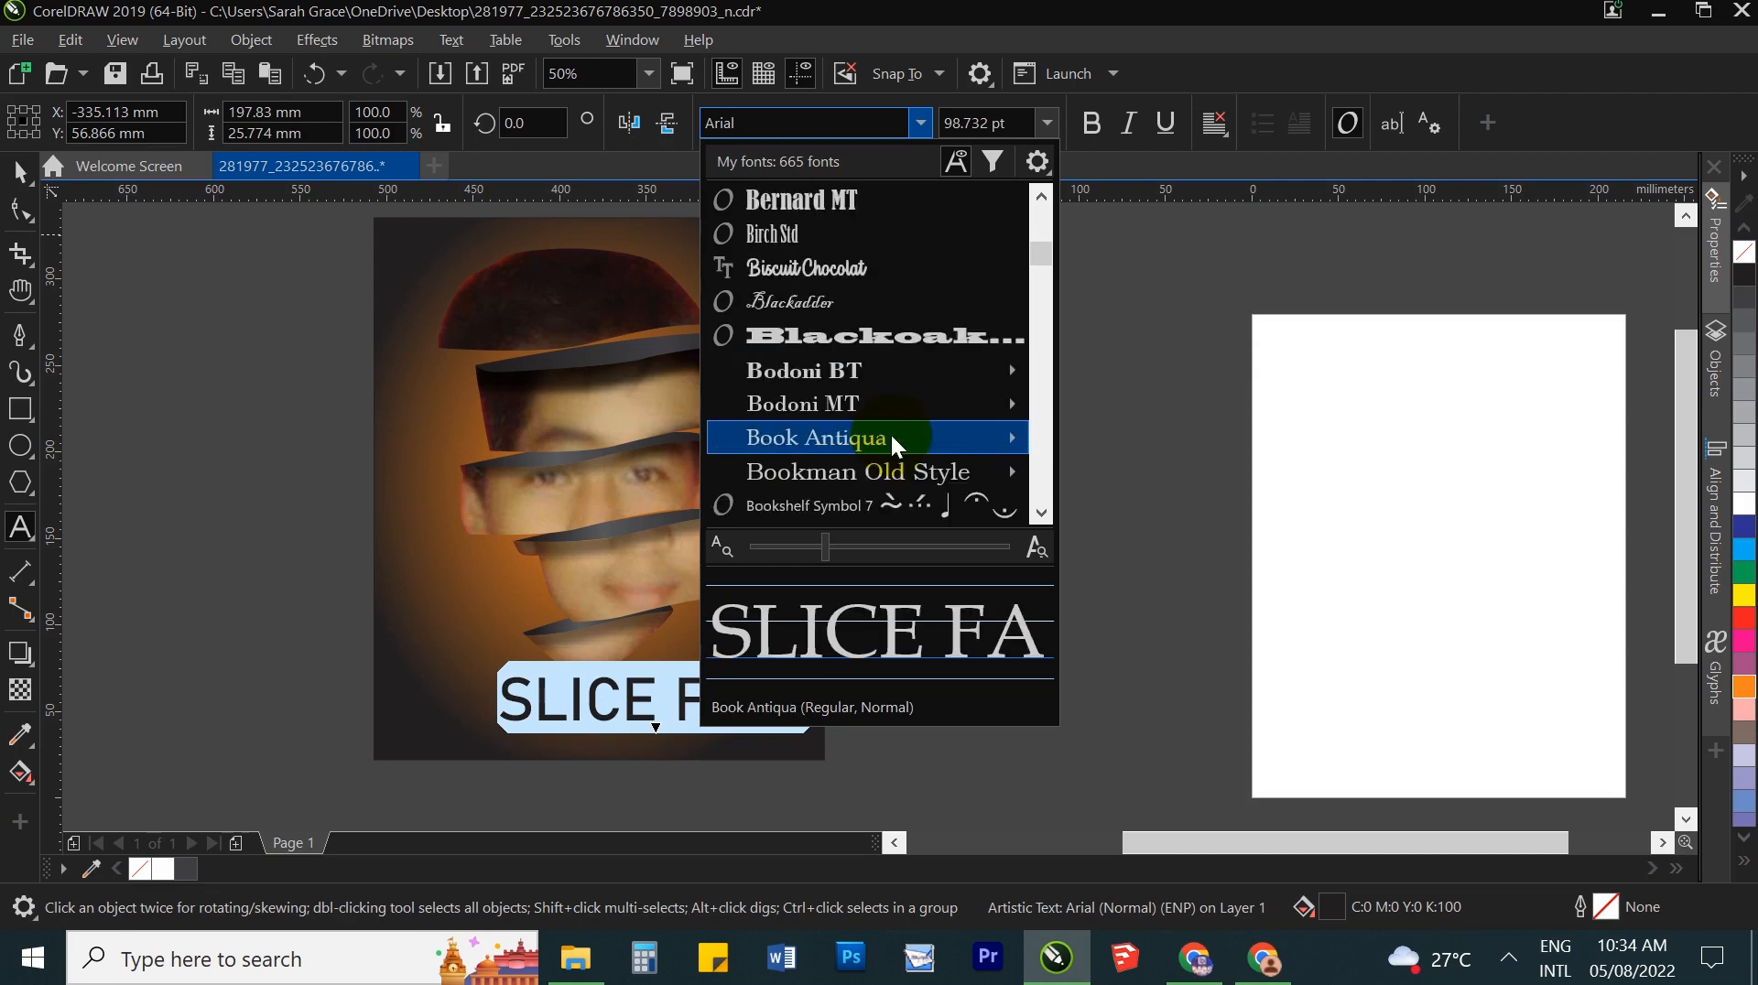
{"action": "scroll", "coordinate": [893, 442], "scroll_direction": "down", "scroll_amount": 4}
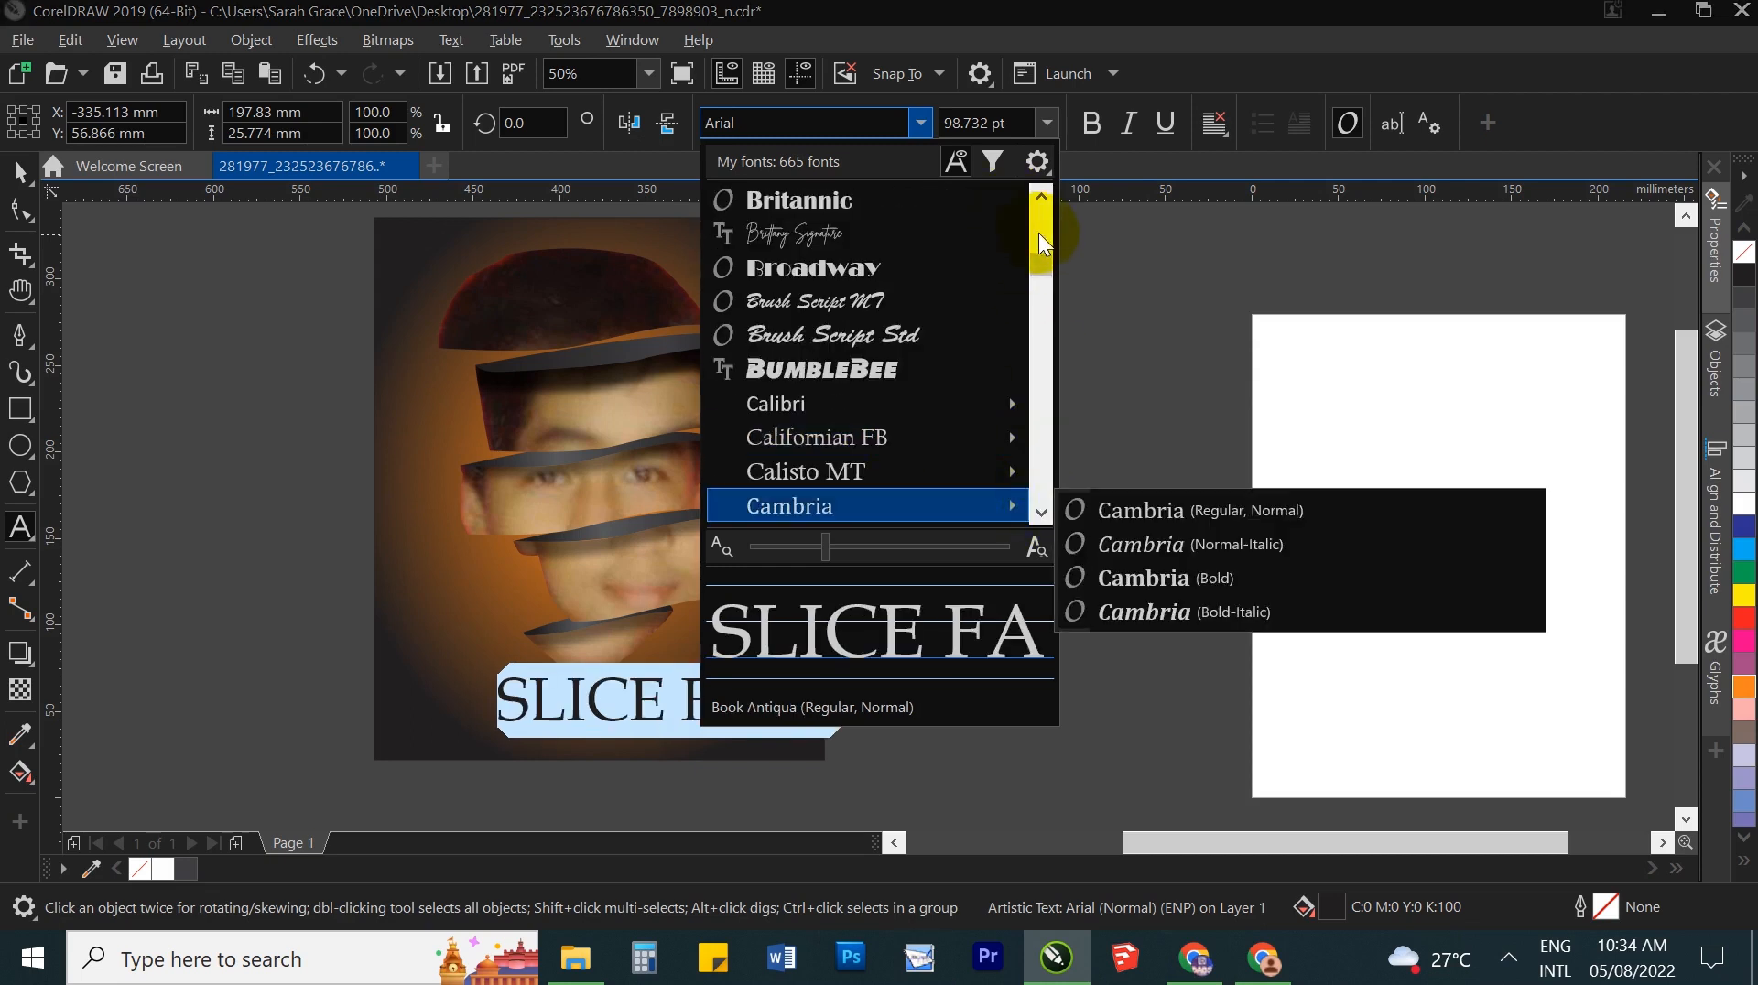
{"action": "left_click_drag", "start_coordinate": [1046, 262], "coordinate": [948, 405]}
{"action": "scroll", "coordinate": [1051, 195], "scroll_direction": "up", "scroll_amount": 3}
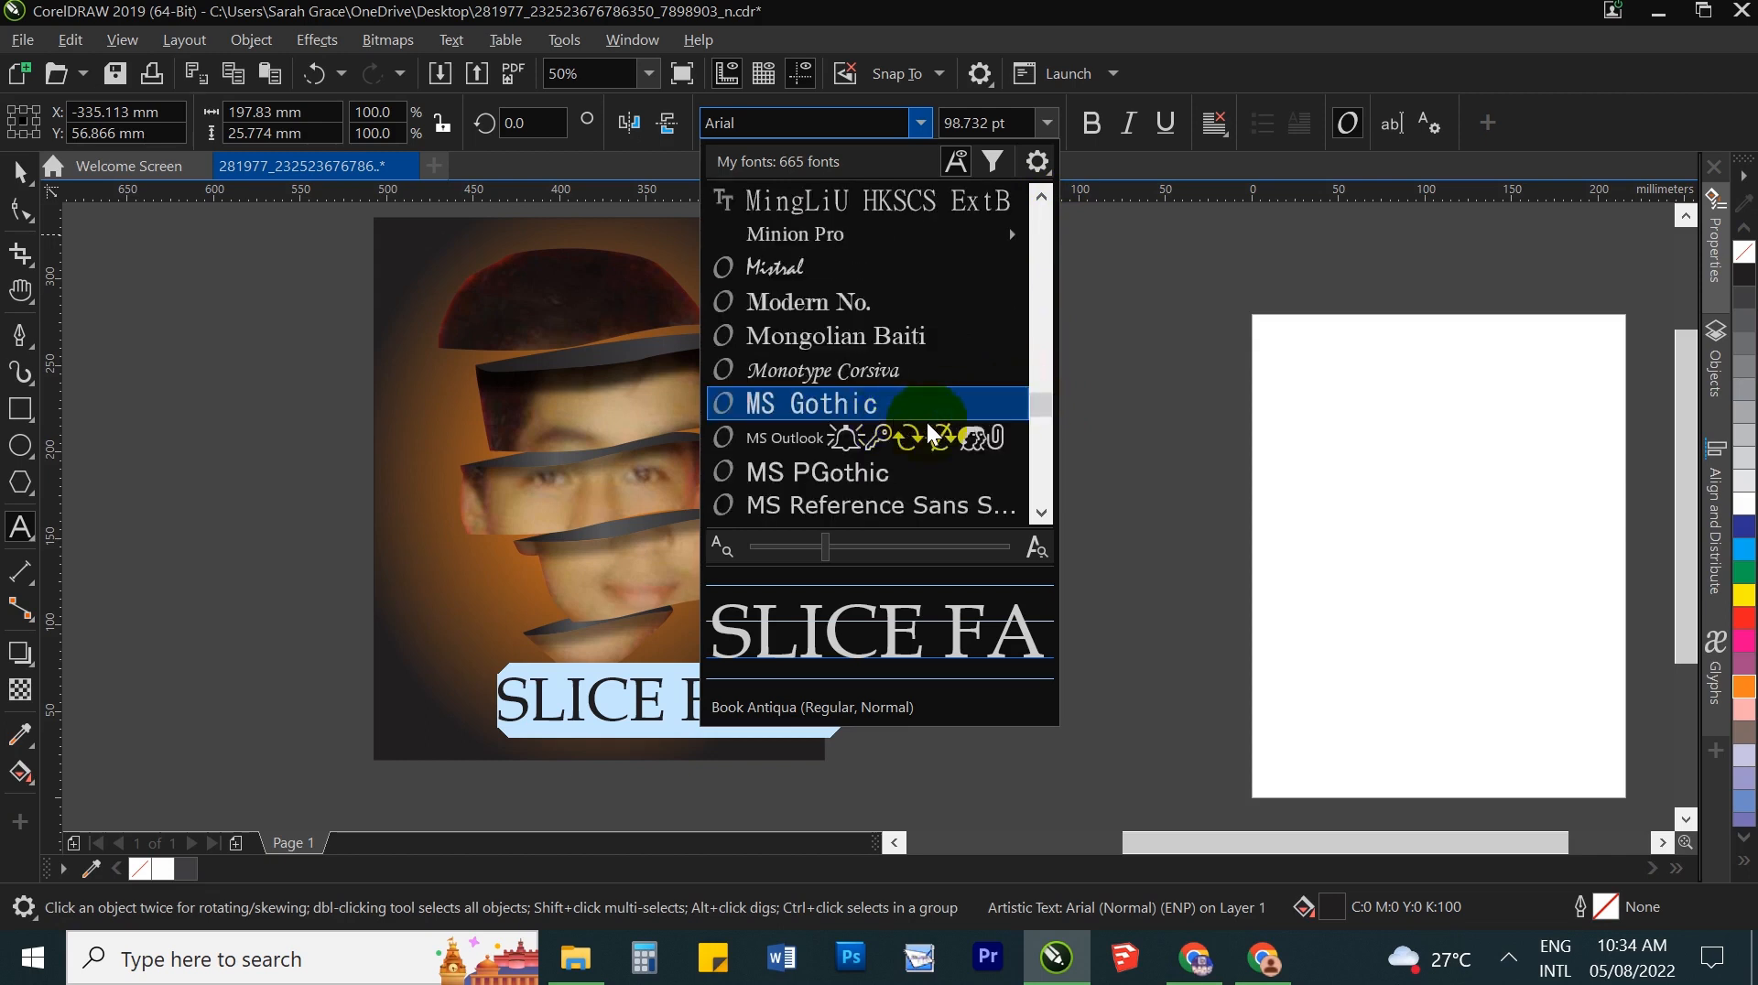
{"action": "scroll", "coordinate": [932, 430], "scroll_direction": "up", "scroll_amount": 2}
{"action": "scroll", "coordinate": [931, 424], "scroll_direction": "up", "scroll_amount": 3}
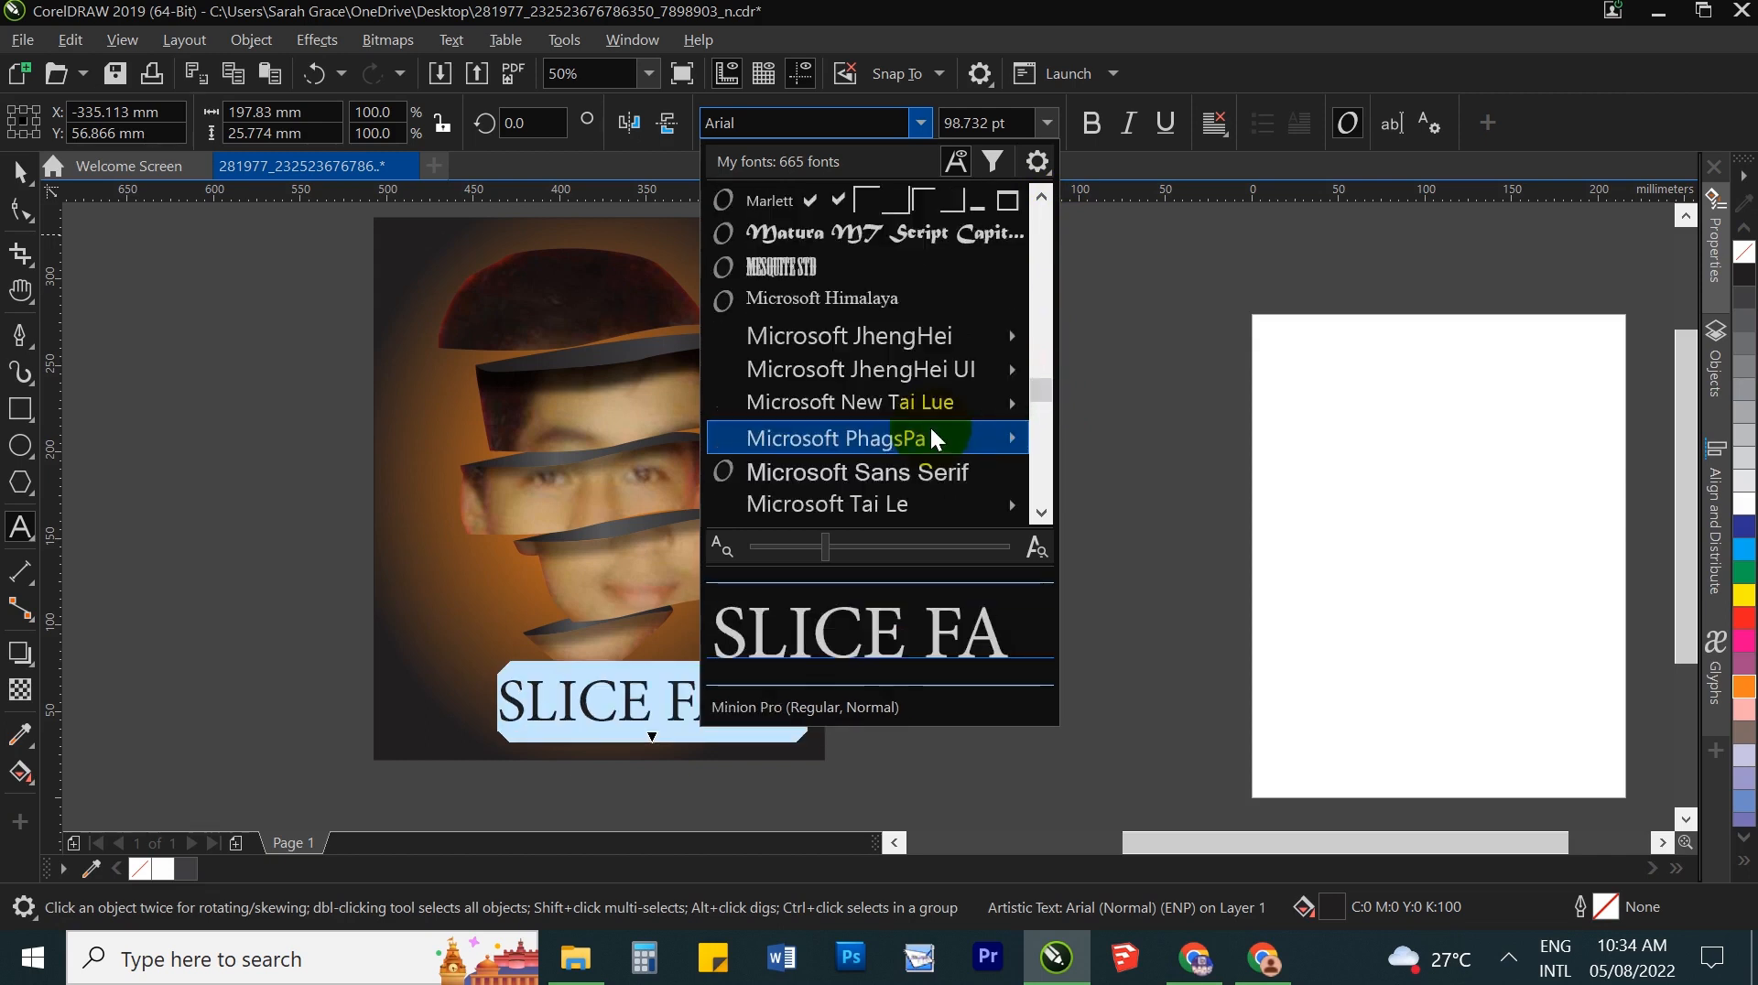
{"action": "scroll", "coordinate": [930, 425], "scroll_direction": "up", "scroll_amount": 1}
{"action": "left_click", "coordinate": [827, 364]}
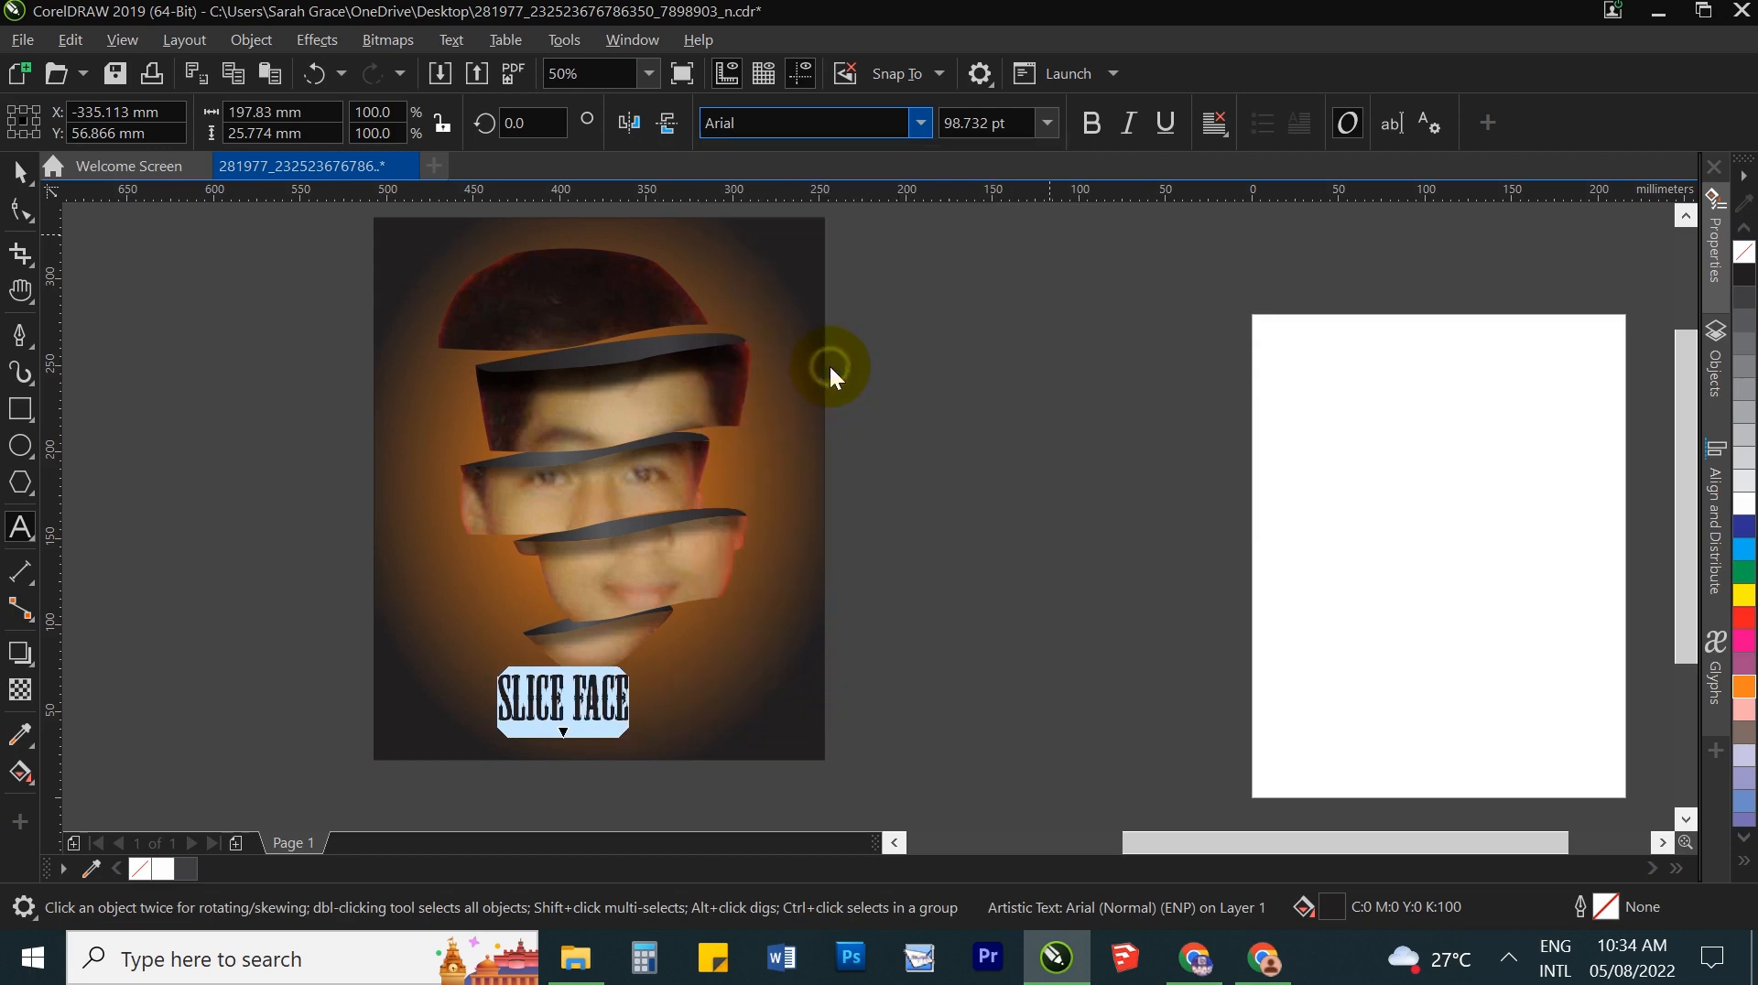
{"action": "left_click", "coordinate": [15, 170]}
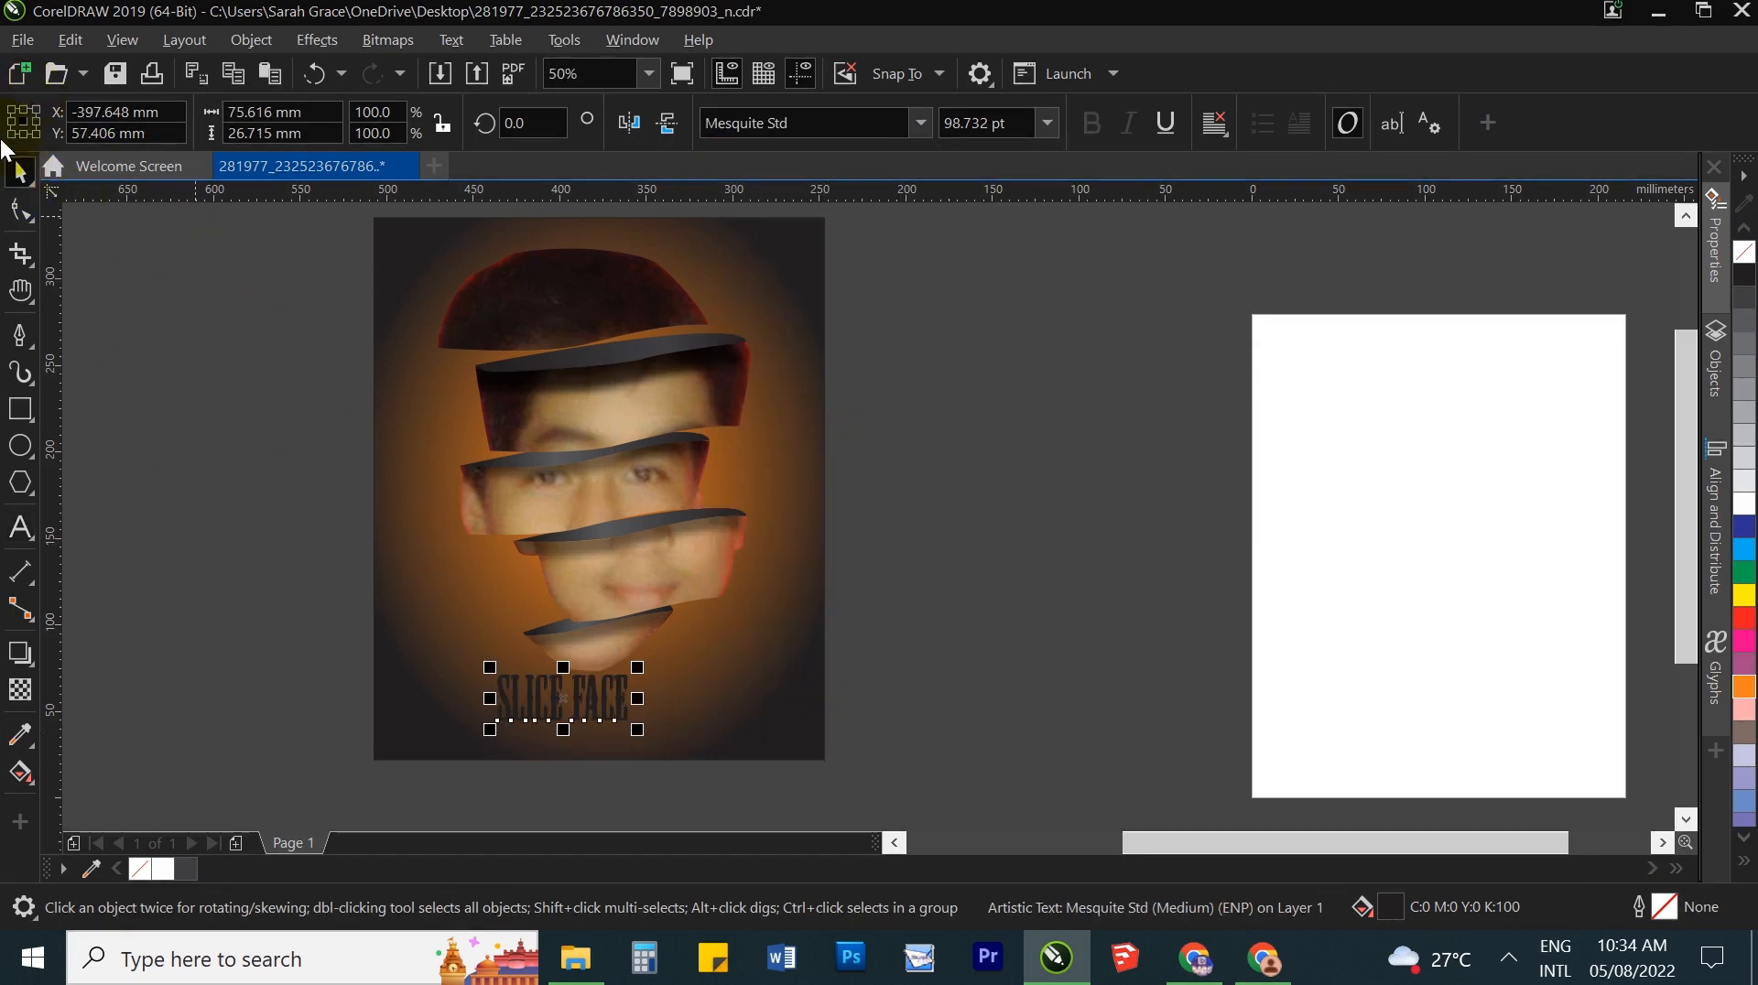
Step: Widen the character spacing of SLICE FACE until the text spans about 156 mm, and fill it with white
{"action": "left_click", "coordinate": [26, 179]}
{"action": "left_click", "coordinate": [23, 217]}
{"action": "left_click_drag", "start_coordinate": [644, 735], "coordinate": [779, 733]}
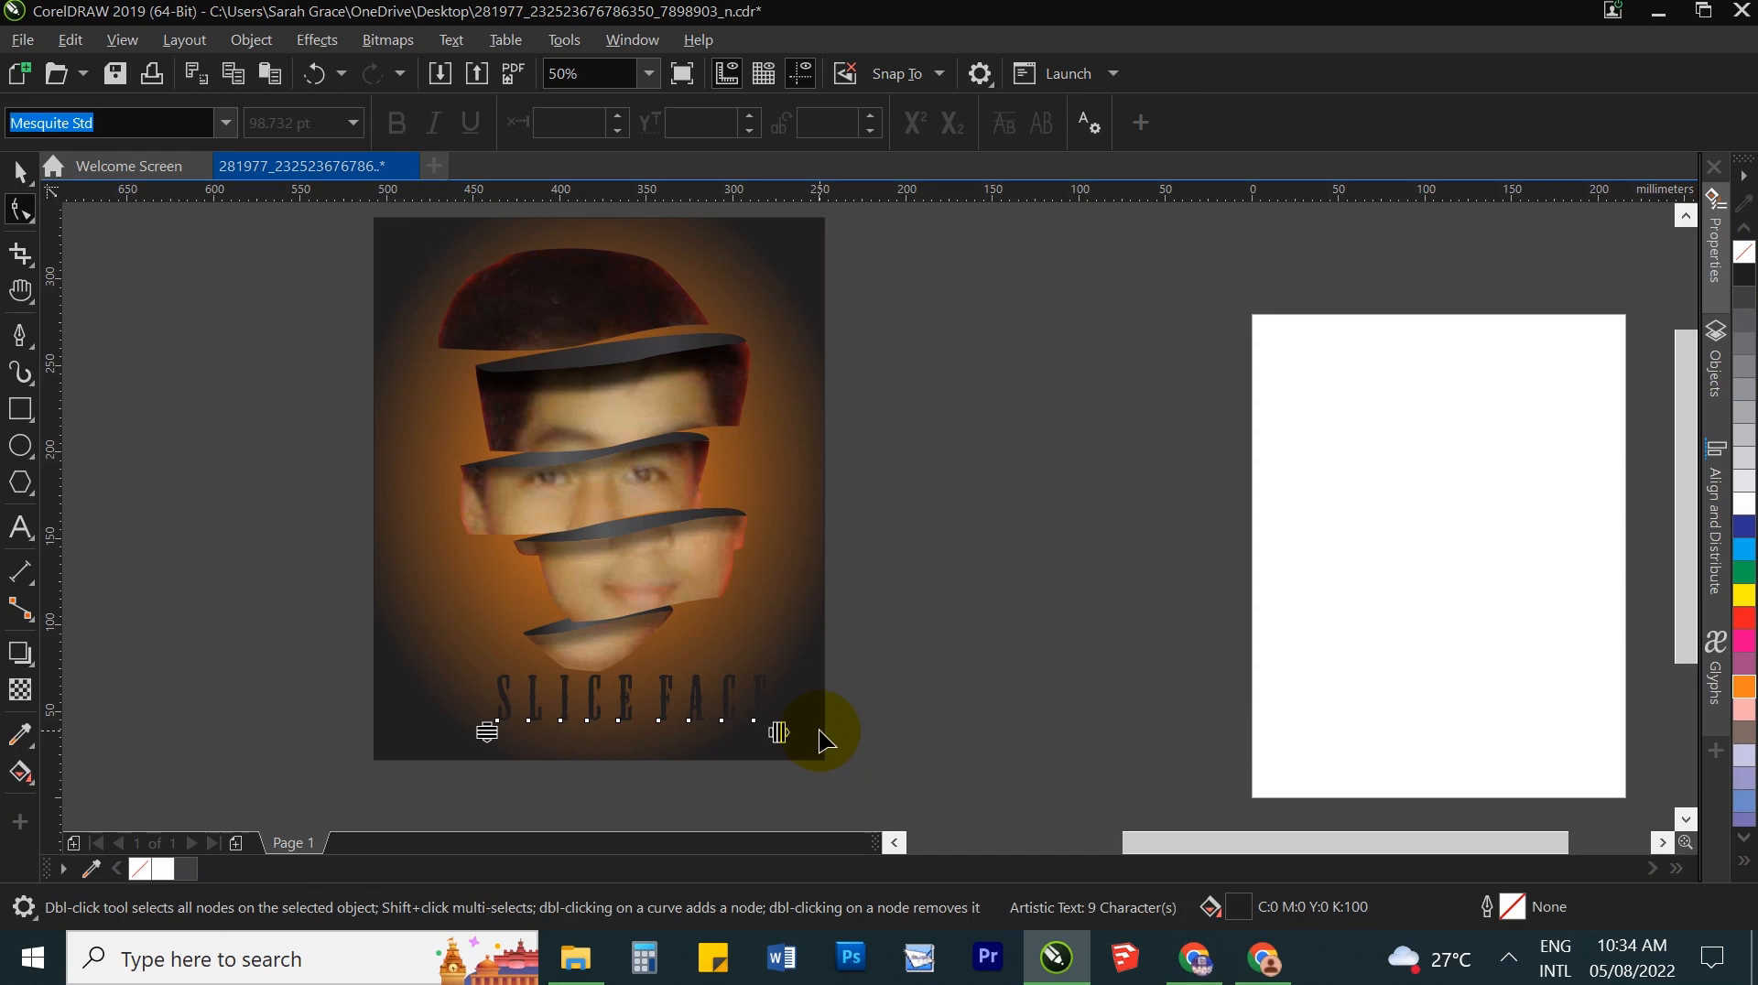
{"action": "left_click", "coordinate": [22, 170]}
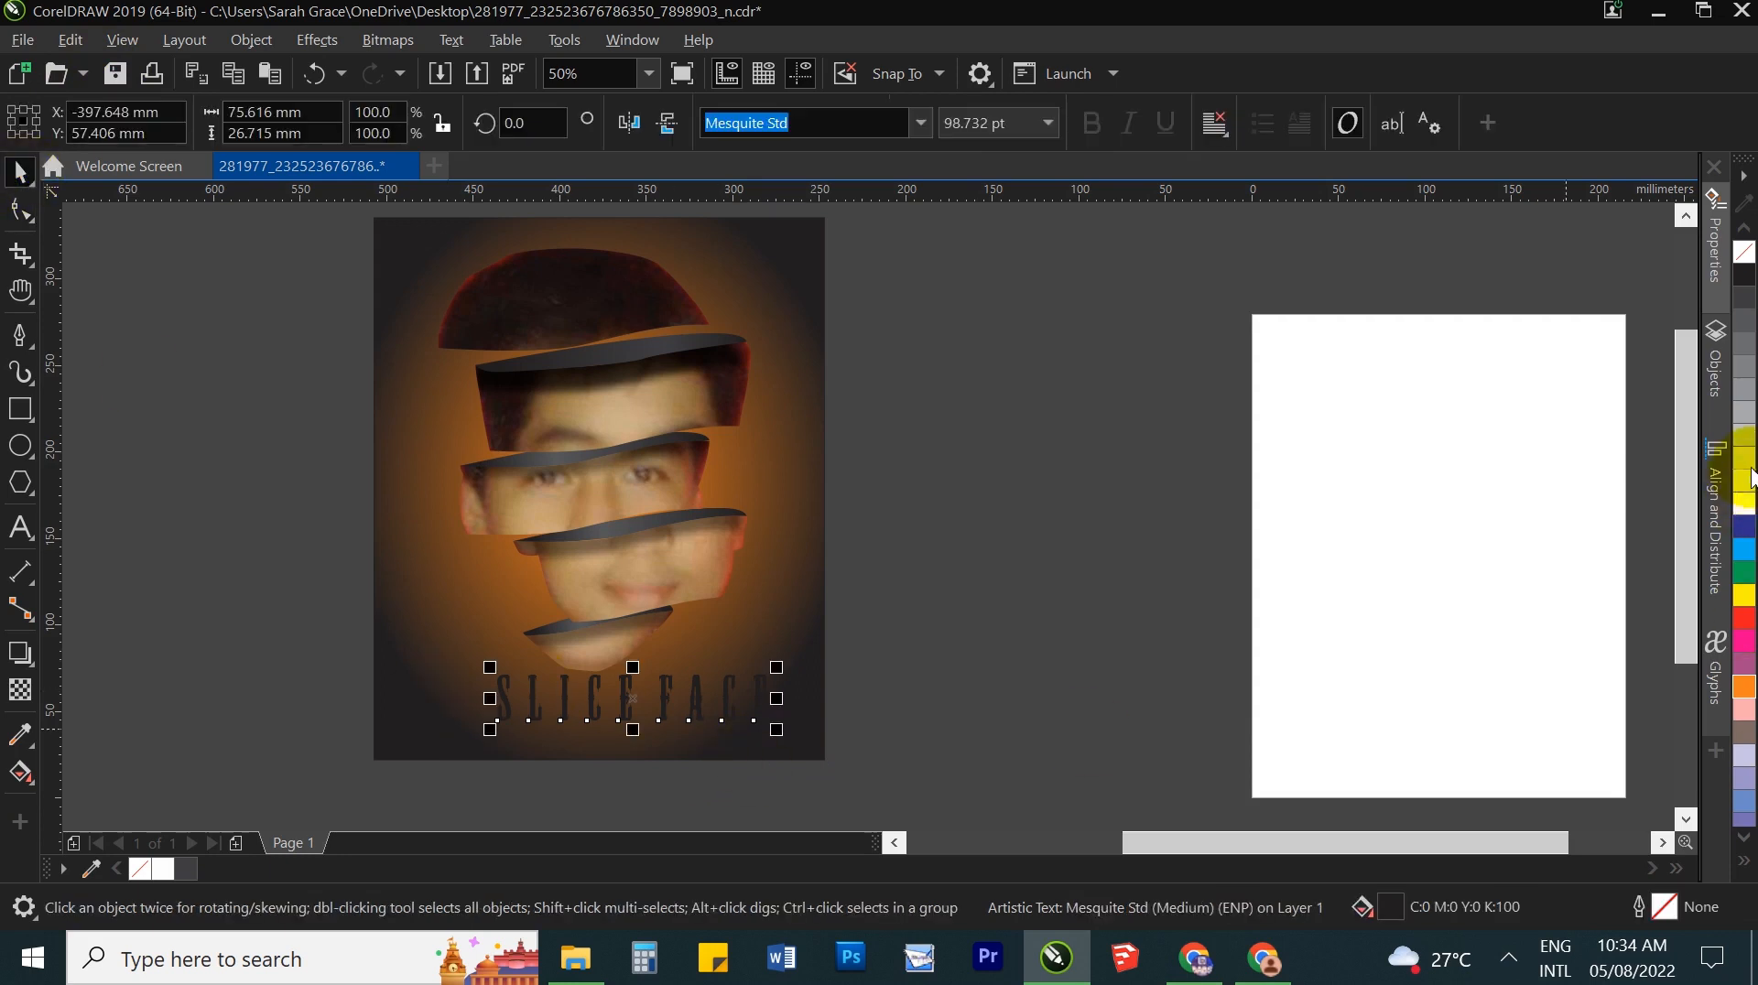
{"action": "left_click", "coordinate": [1745, 505]}
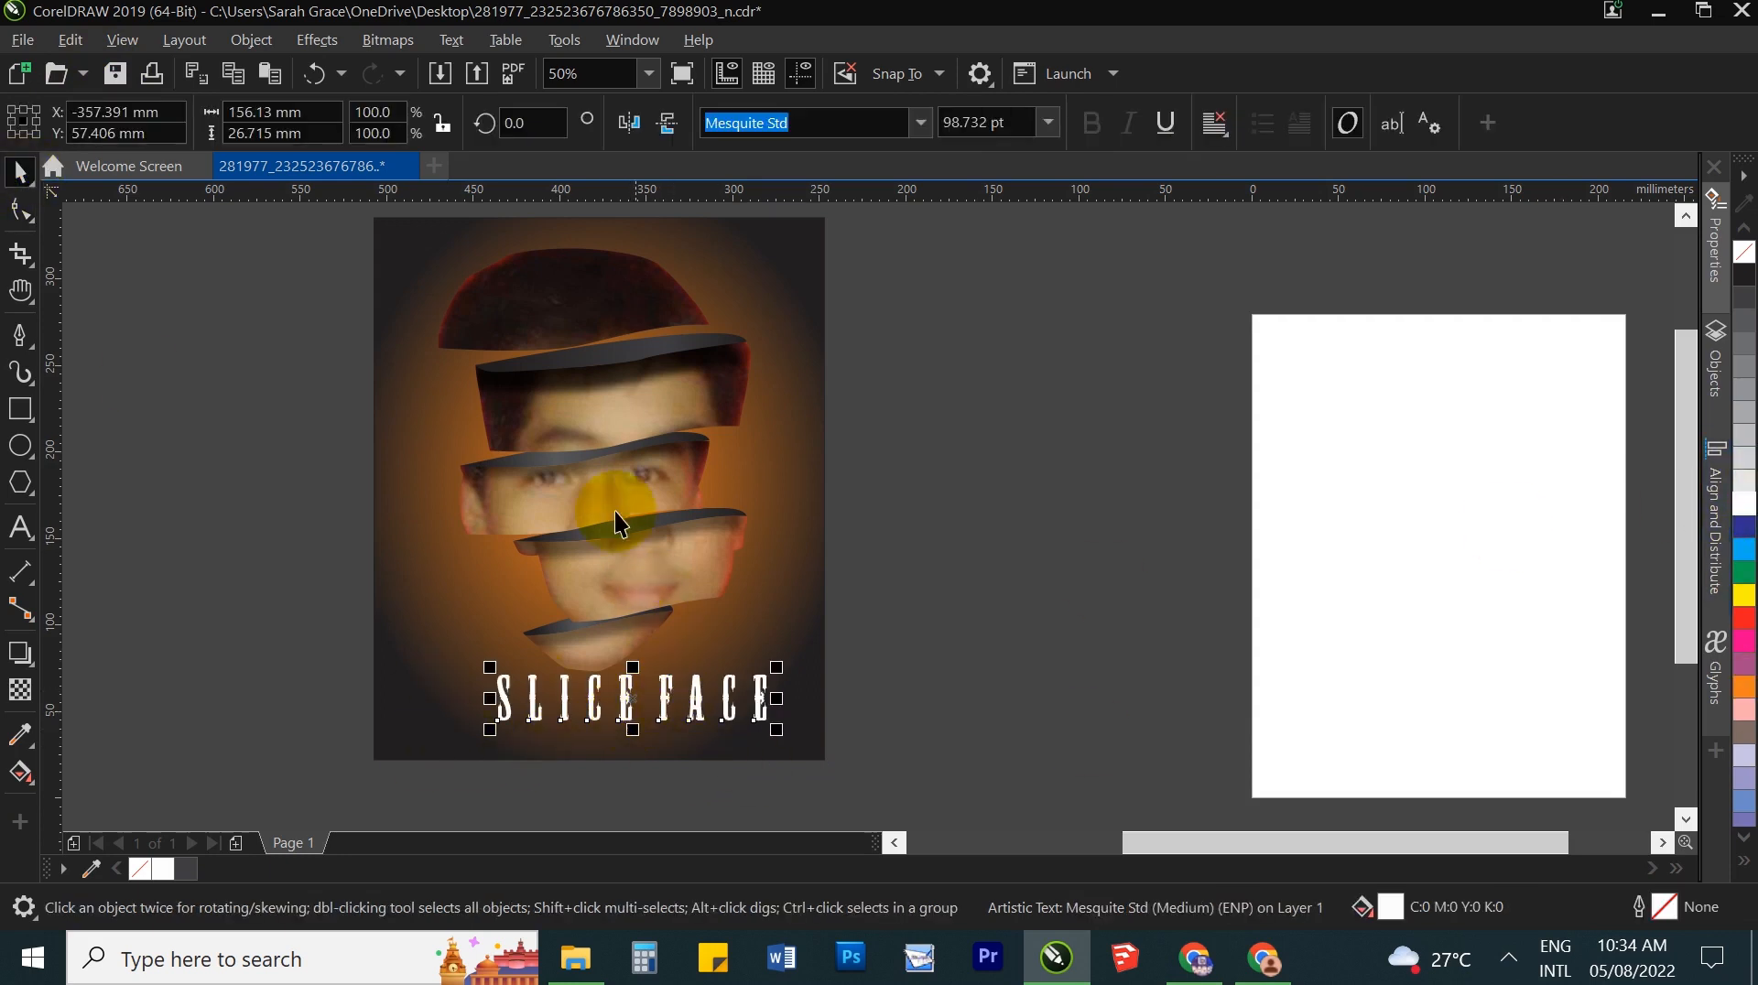
Step: Change the font of the SLICE FACE text to Mistral
{"action": "left_click", "coordinate": [917, 123]}
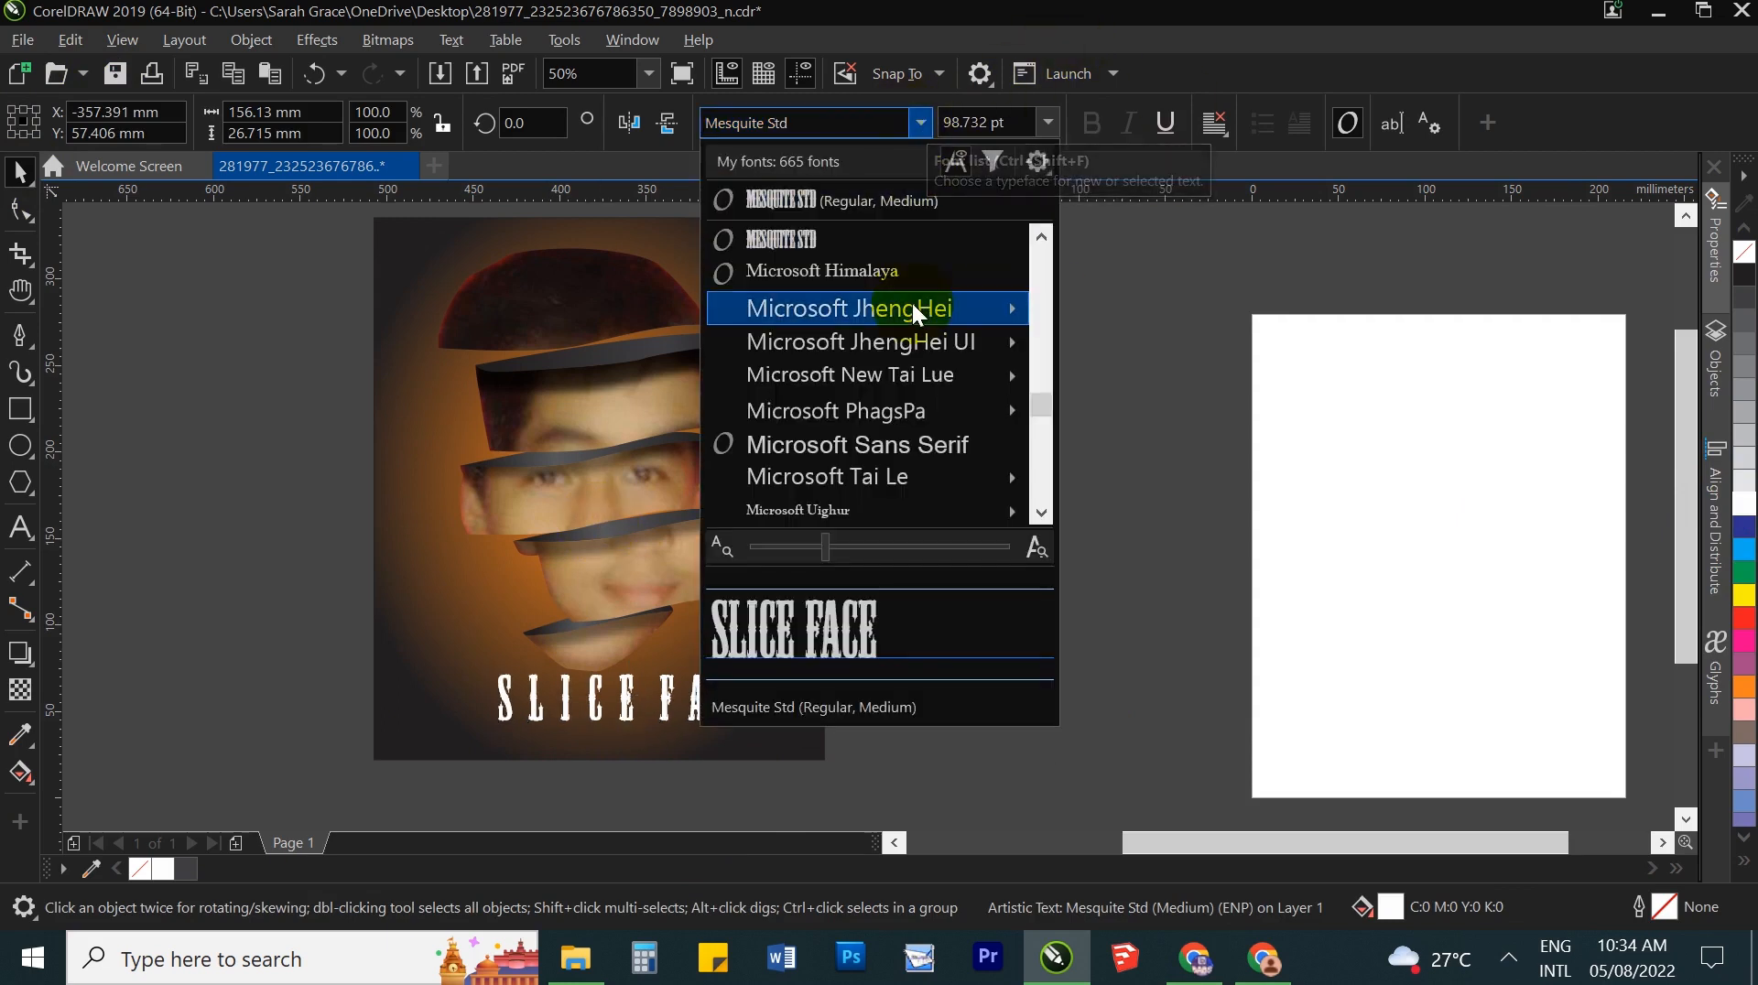
{"action": "scroll", "coordinate": [924, 431], "scroll_direction": "down", "scroll_amount": 2}
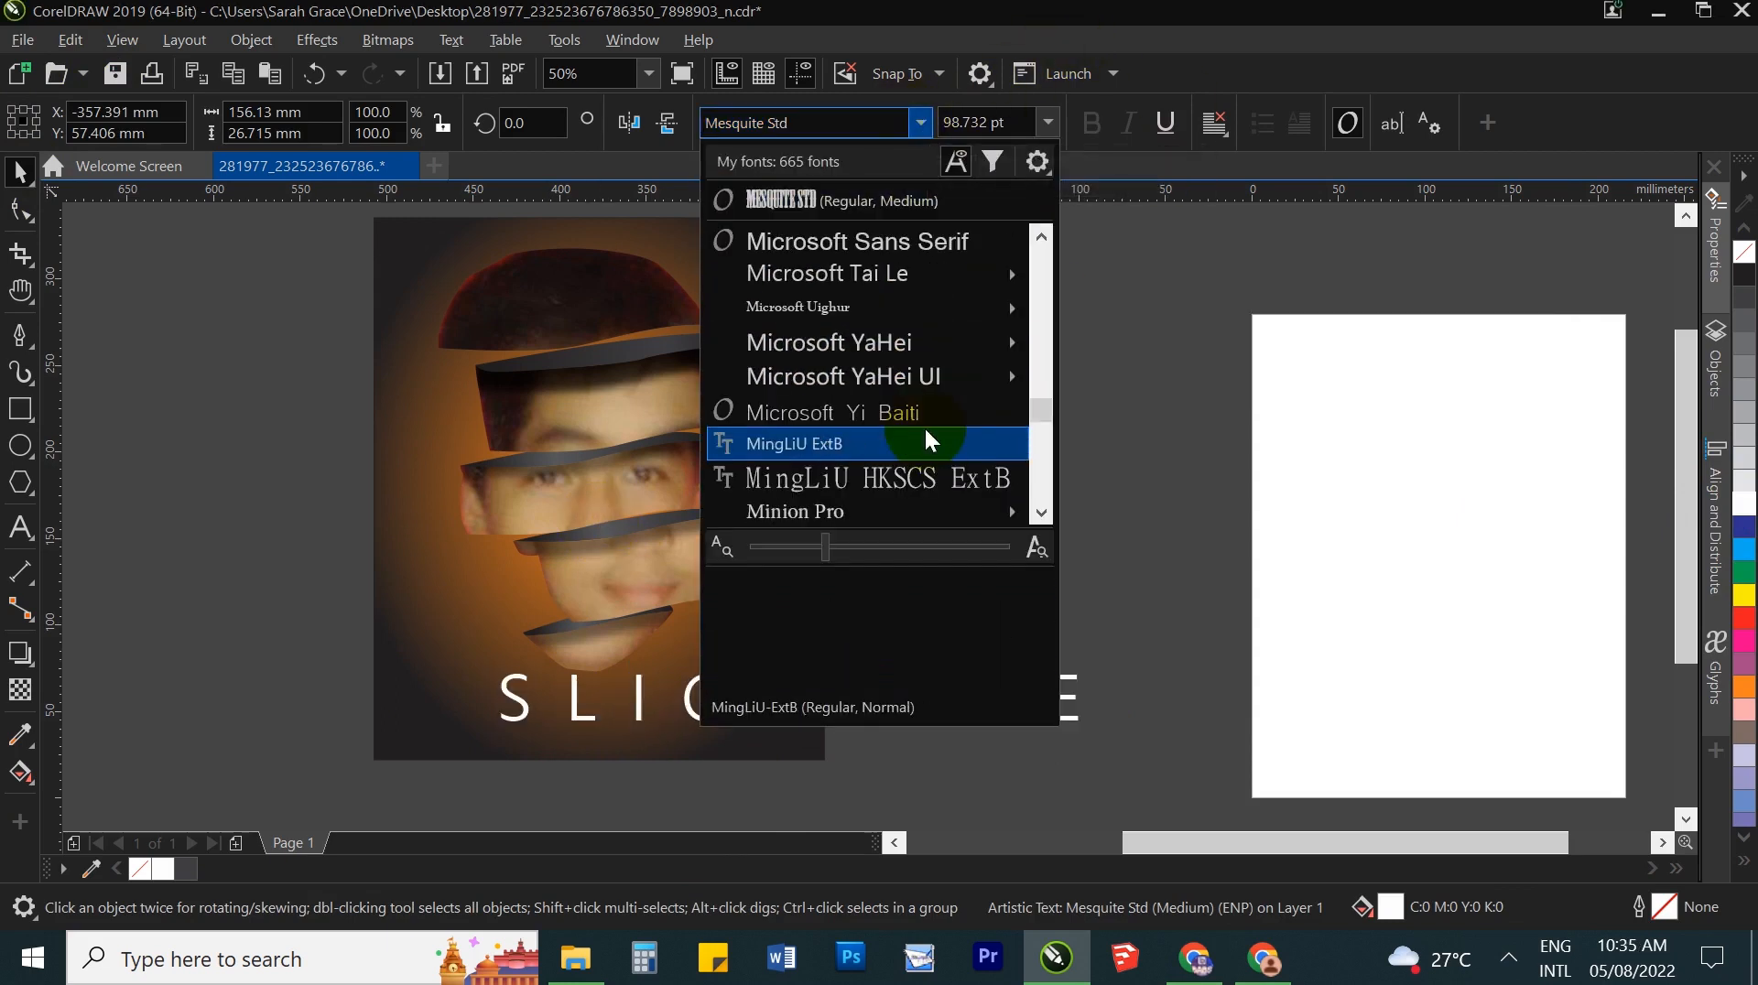
{"action": "scroll", "coordinate": [925, 426], "scroll_direction": "down", "scroll_amount": 1}
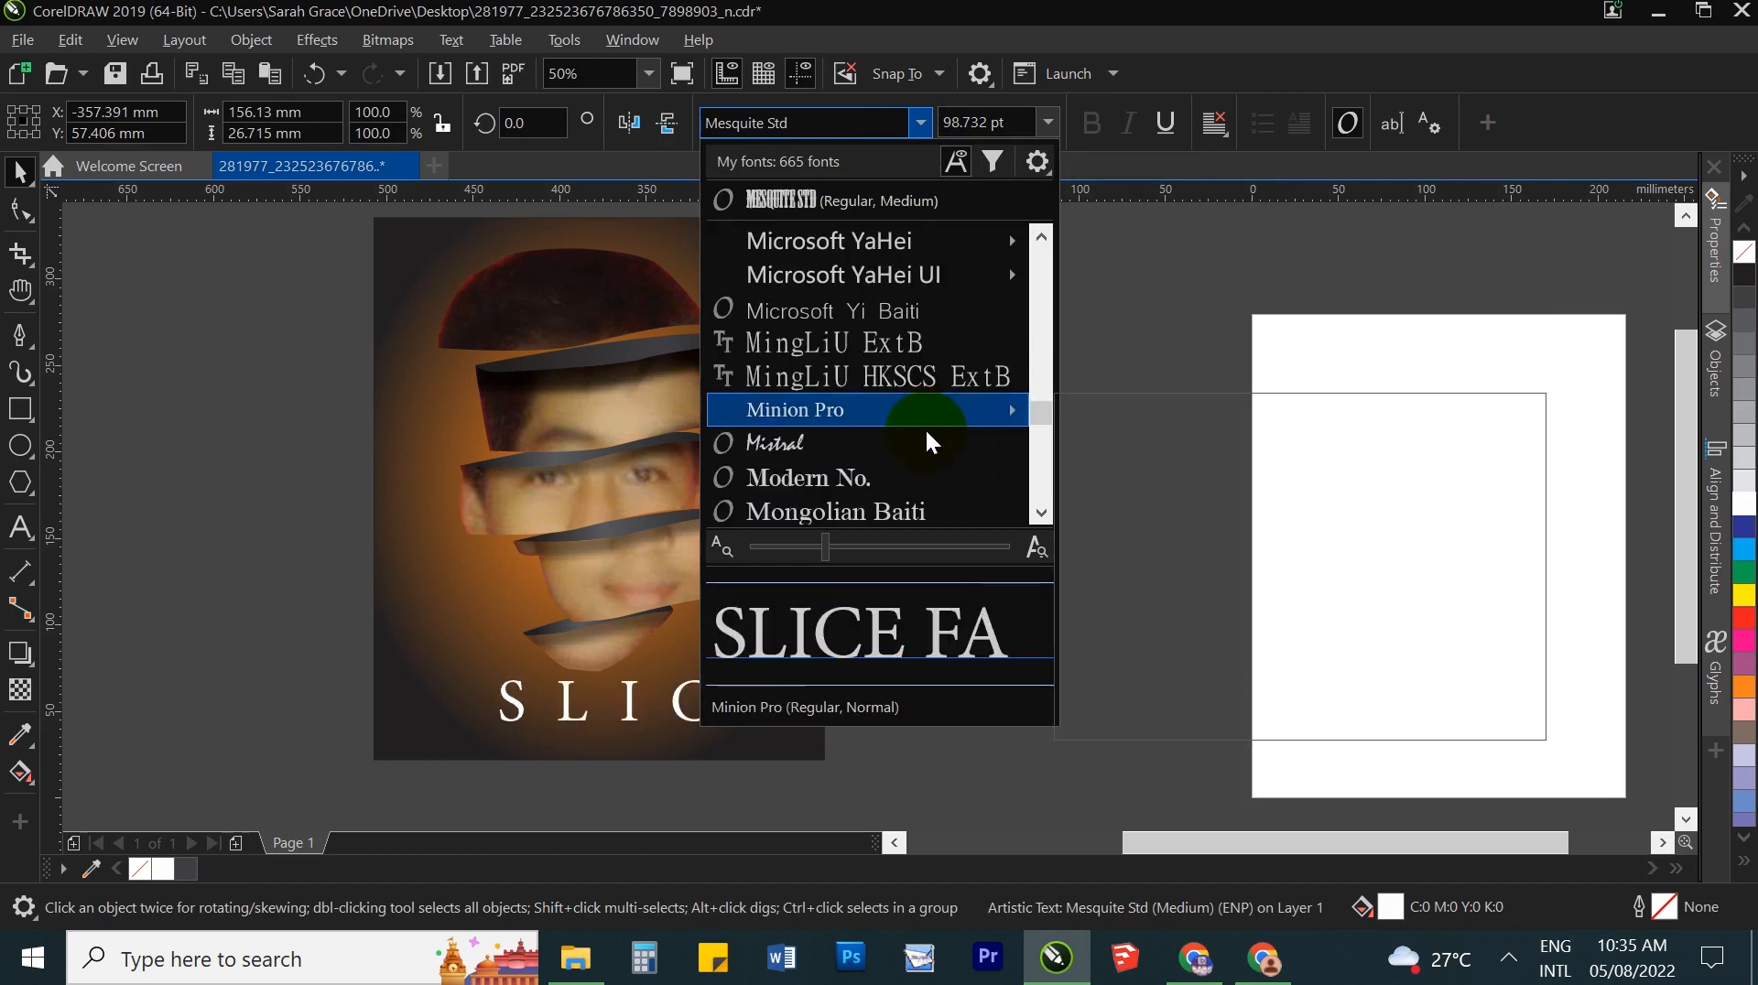
{"action": "scroll", "coordinate": [925, 429], "scroll_direction": "down", "scroll_amount": 2}
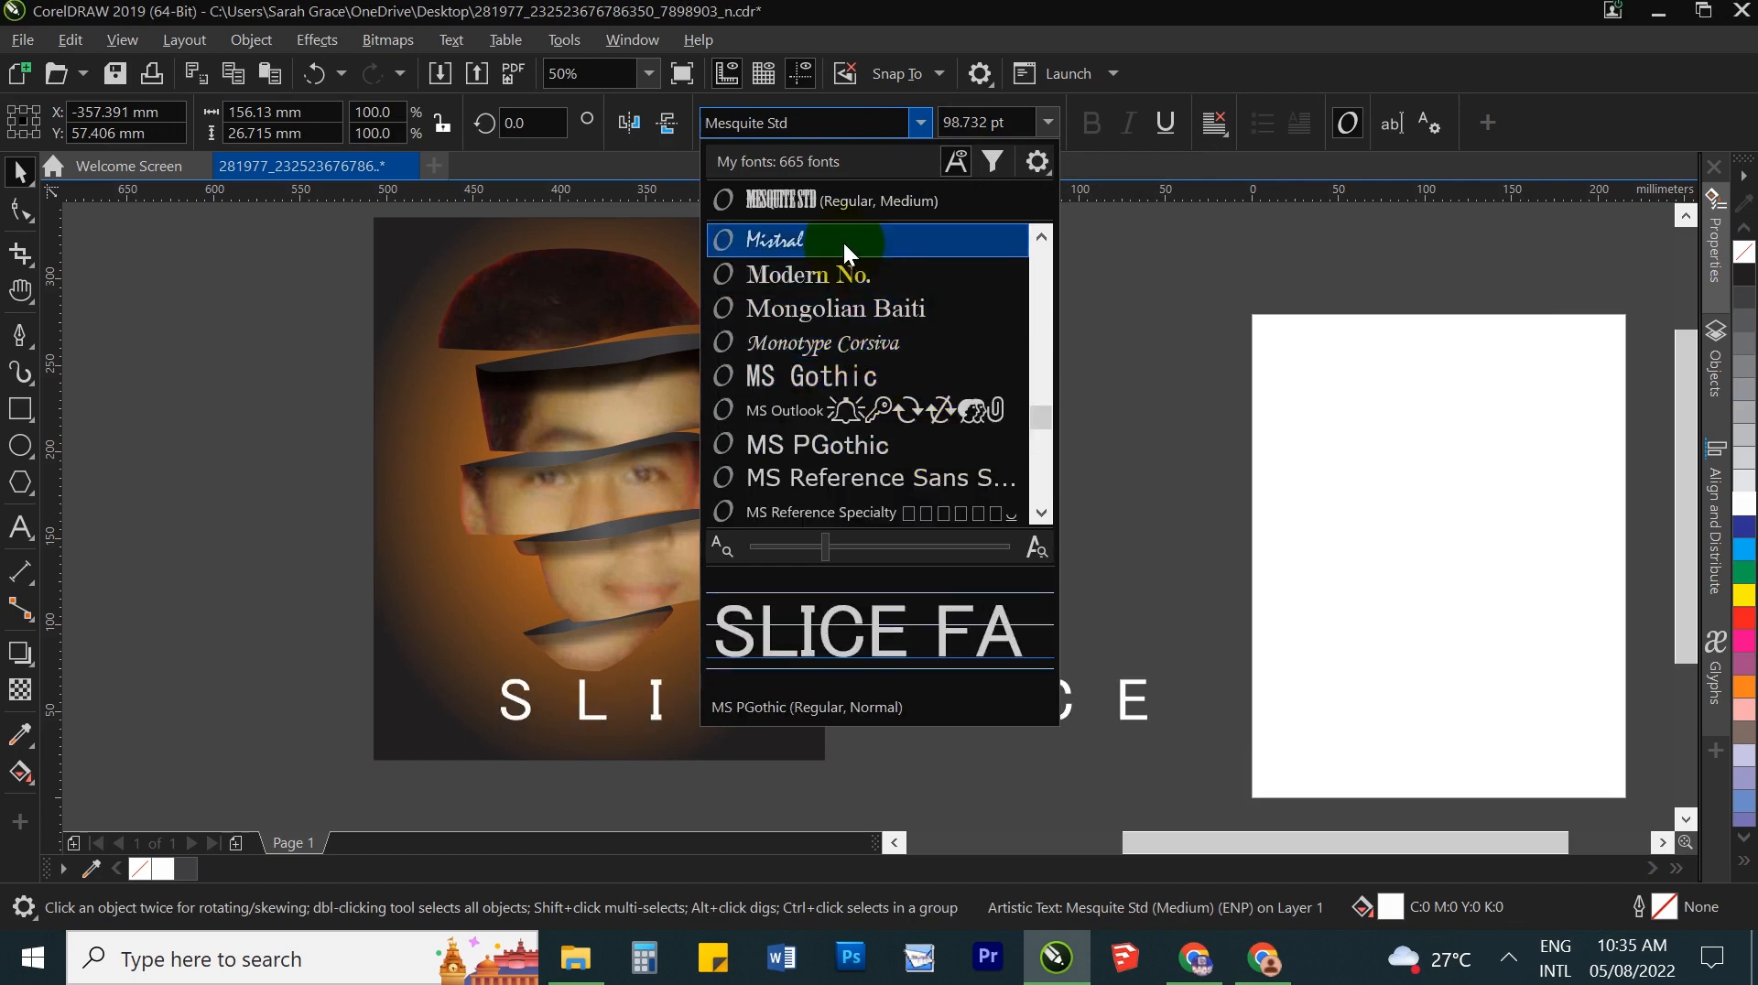
{"action": "left_click", "coordinate": [843, 240]}
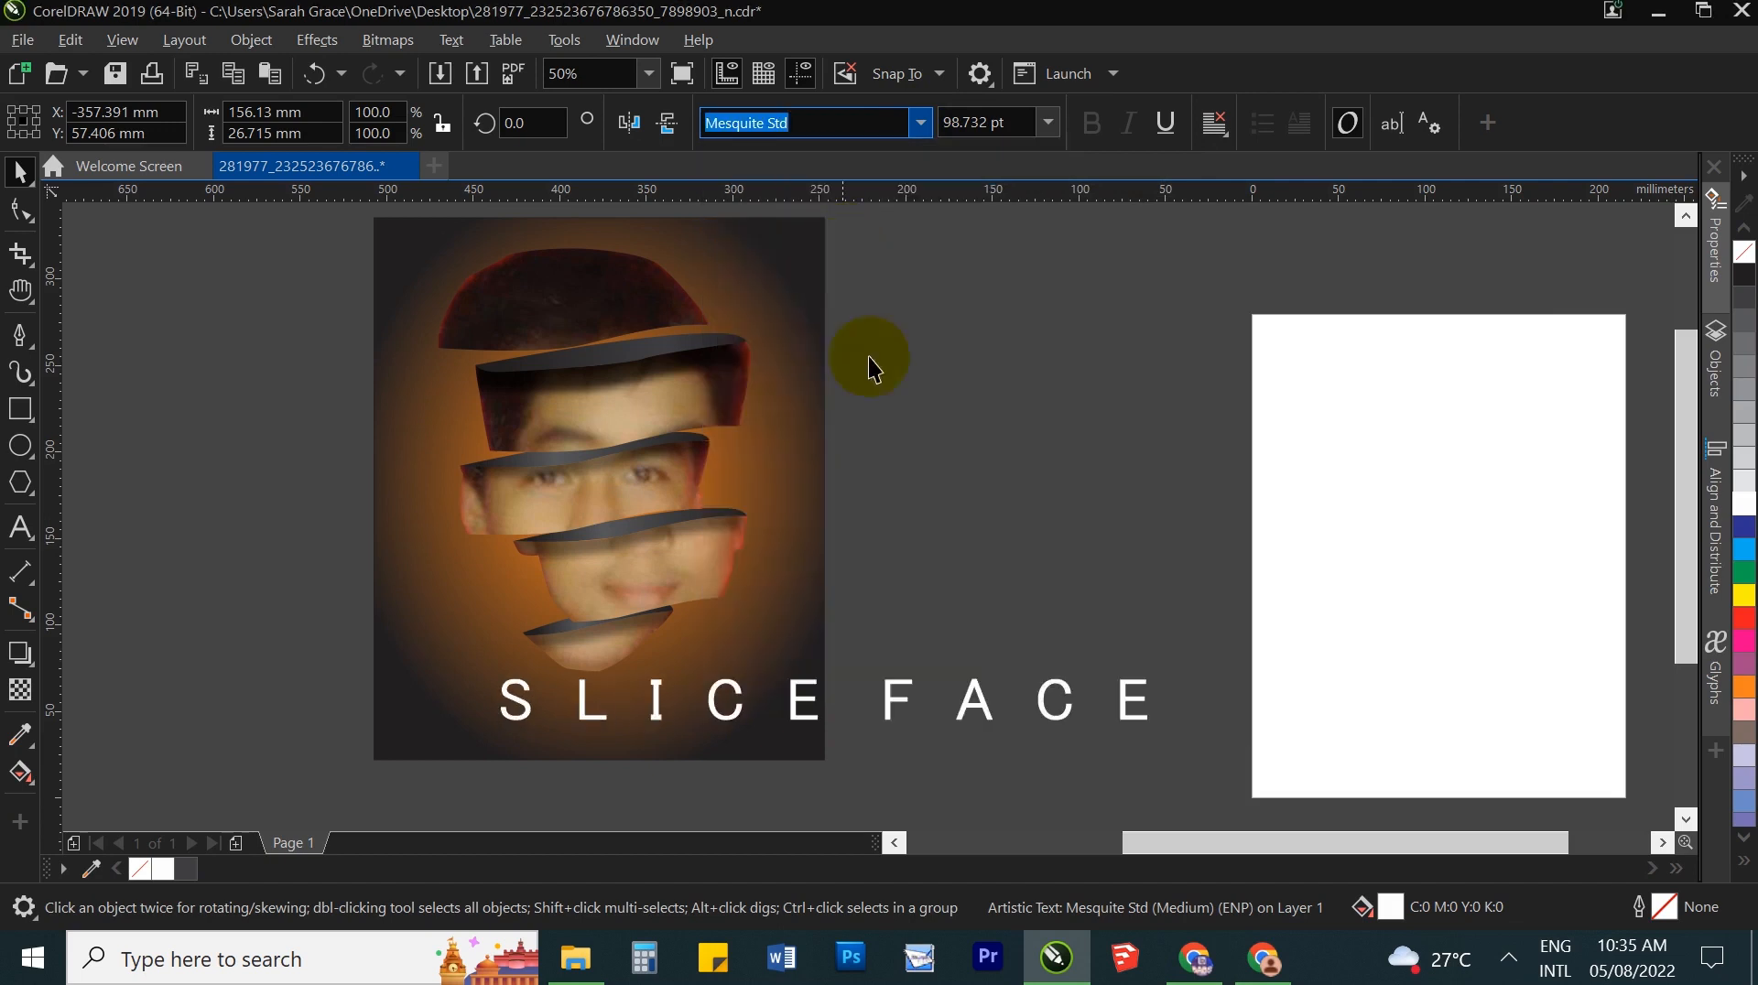
Step: Change the font of the SLICE FACE text to Norwester
{"action": "left_click", "coordinate": [922, 125]}
{"action": "scroll", "coordinate": [962, 476], "scroll_direction": "down", "scroll_amount": 3}
{"action": "mouse_move", "coordinate": [958, 445]}
{"action": "scroll", "coordinate": [958, 445], "scroll_direction": "down", "scroll_amount": 2}
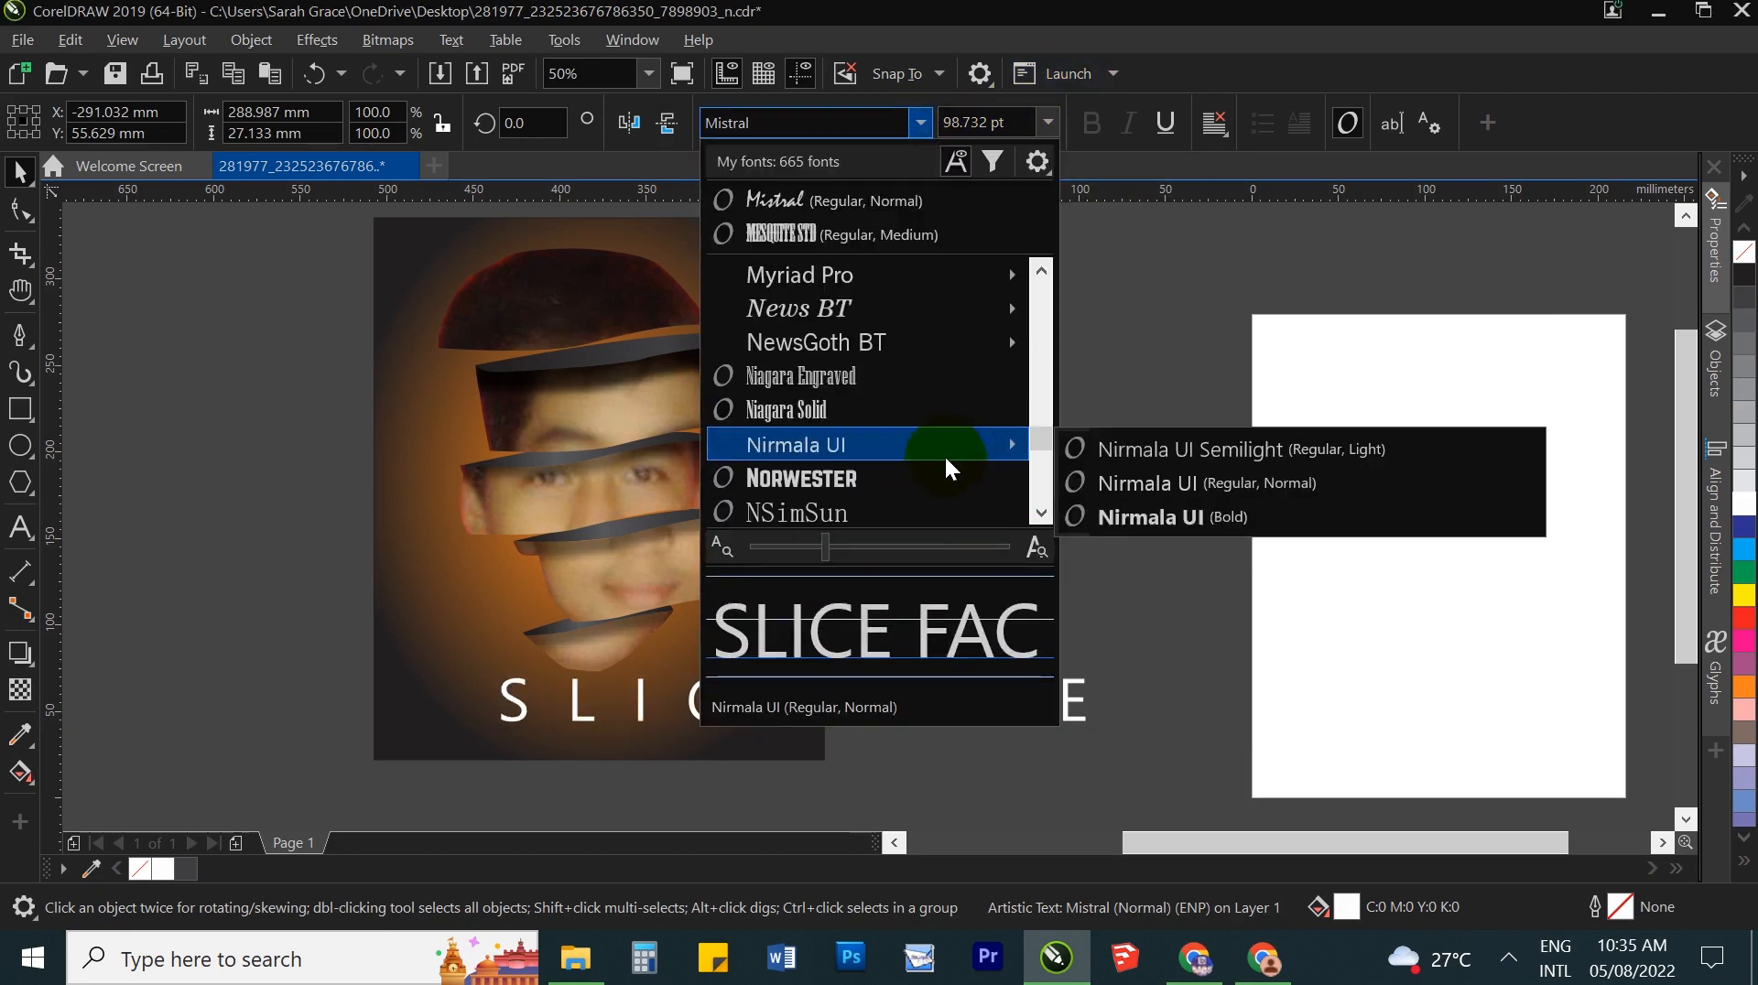
{"action": "left_click", "coordinate": [894, 472]}
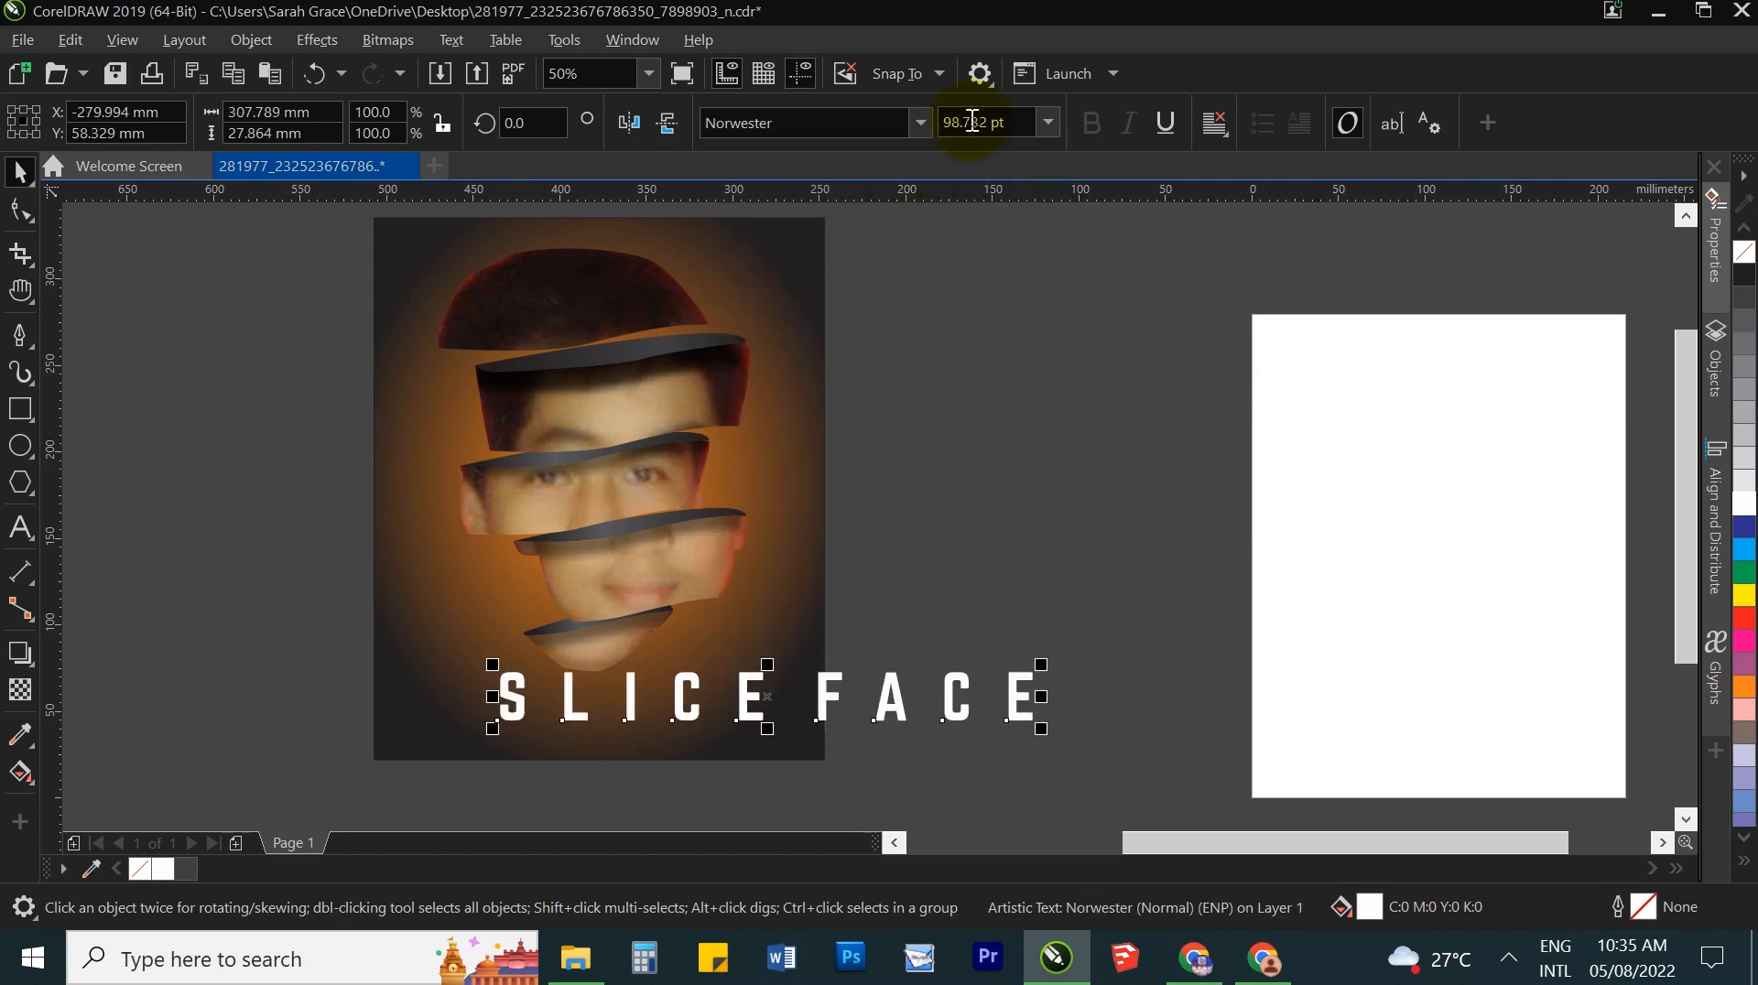
Step: Change the font of the SLICE FACE text to Playbill
{"action": "left_click", "coordinate": [920, 123]}
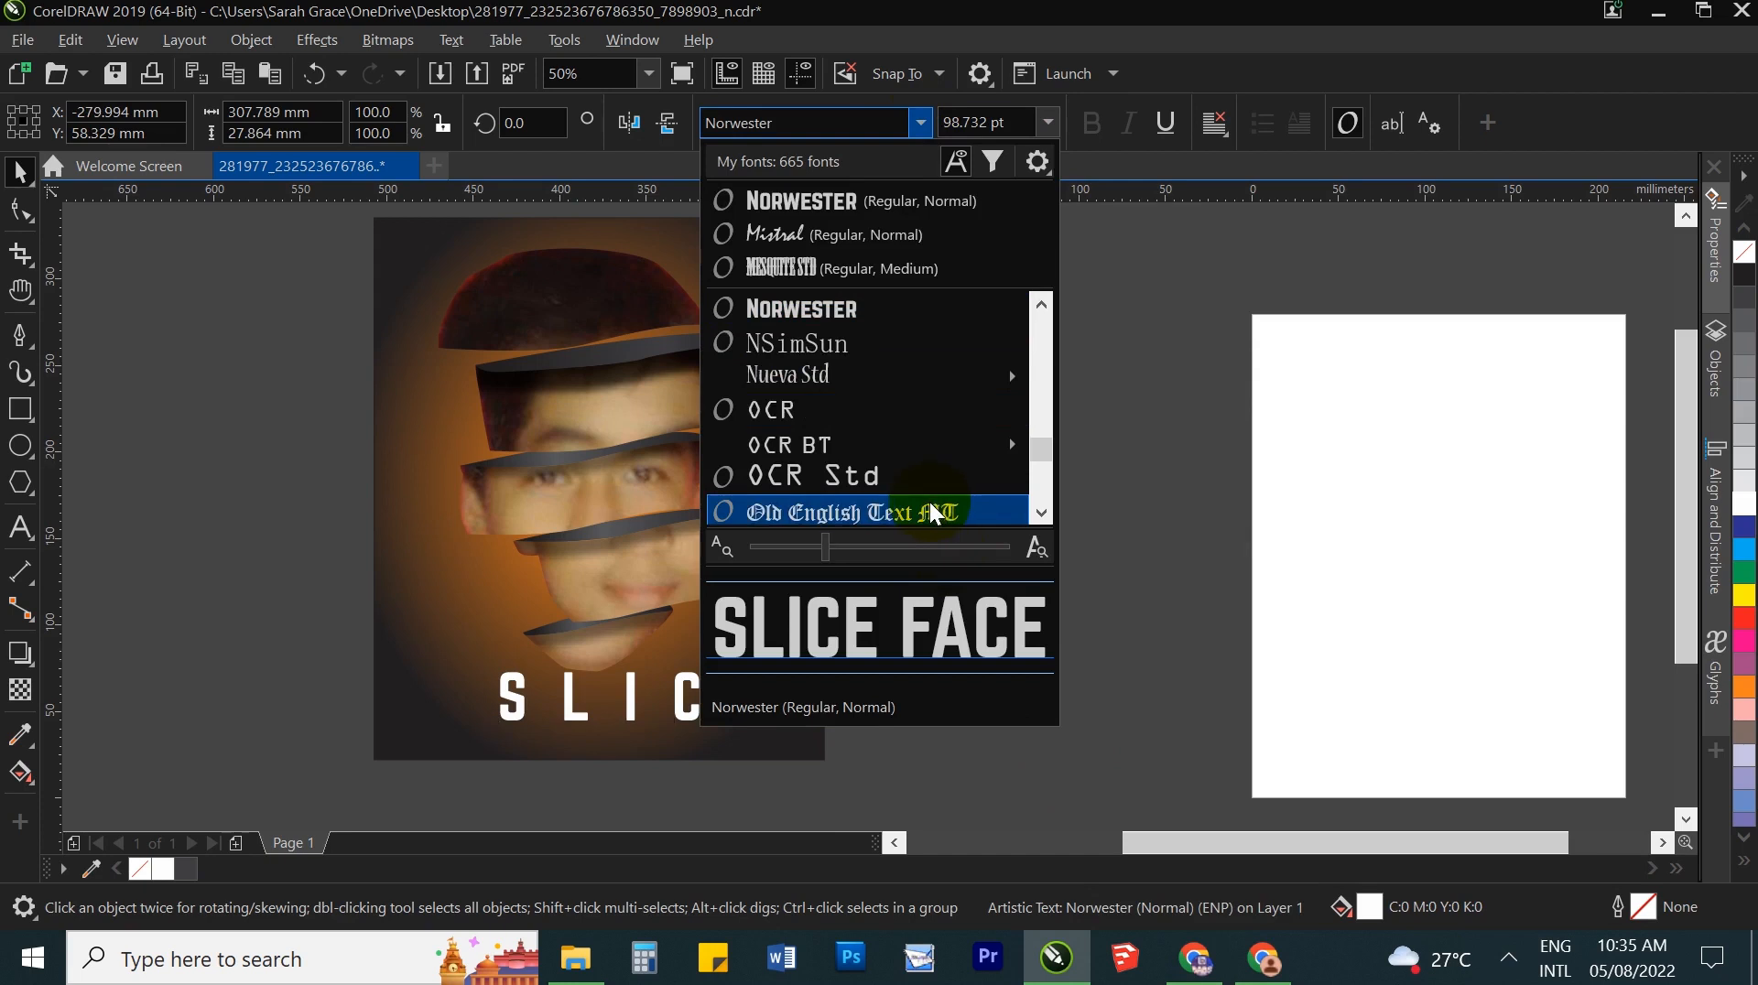
{"action": "scroll", "coordinate": [928, 485], "scroll_direction": "down", "scroll_amount": 2}
{"action": "scroll", "coordinate": [927, 469], "scroll_direction": "down", "scroll_amount": 1}
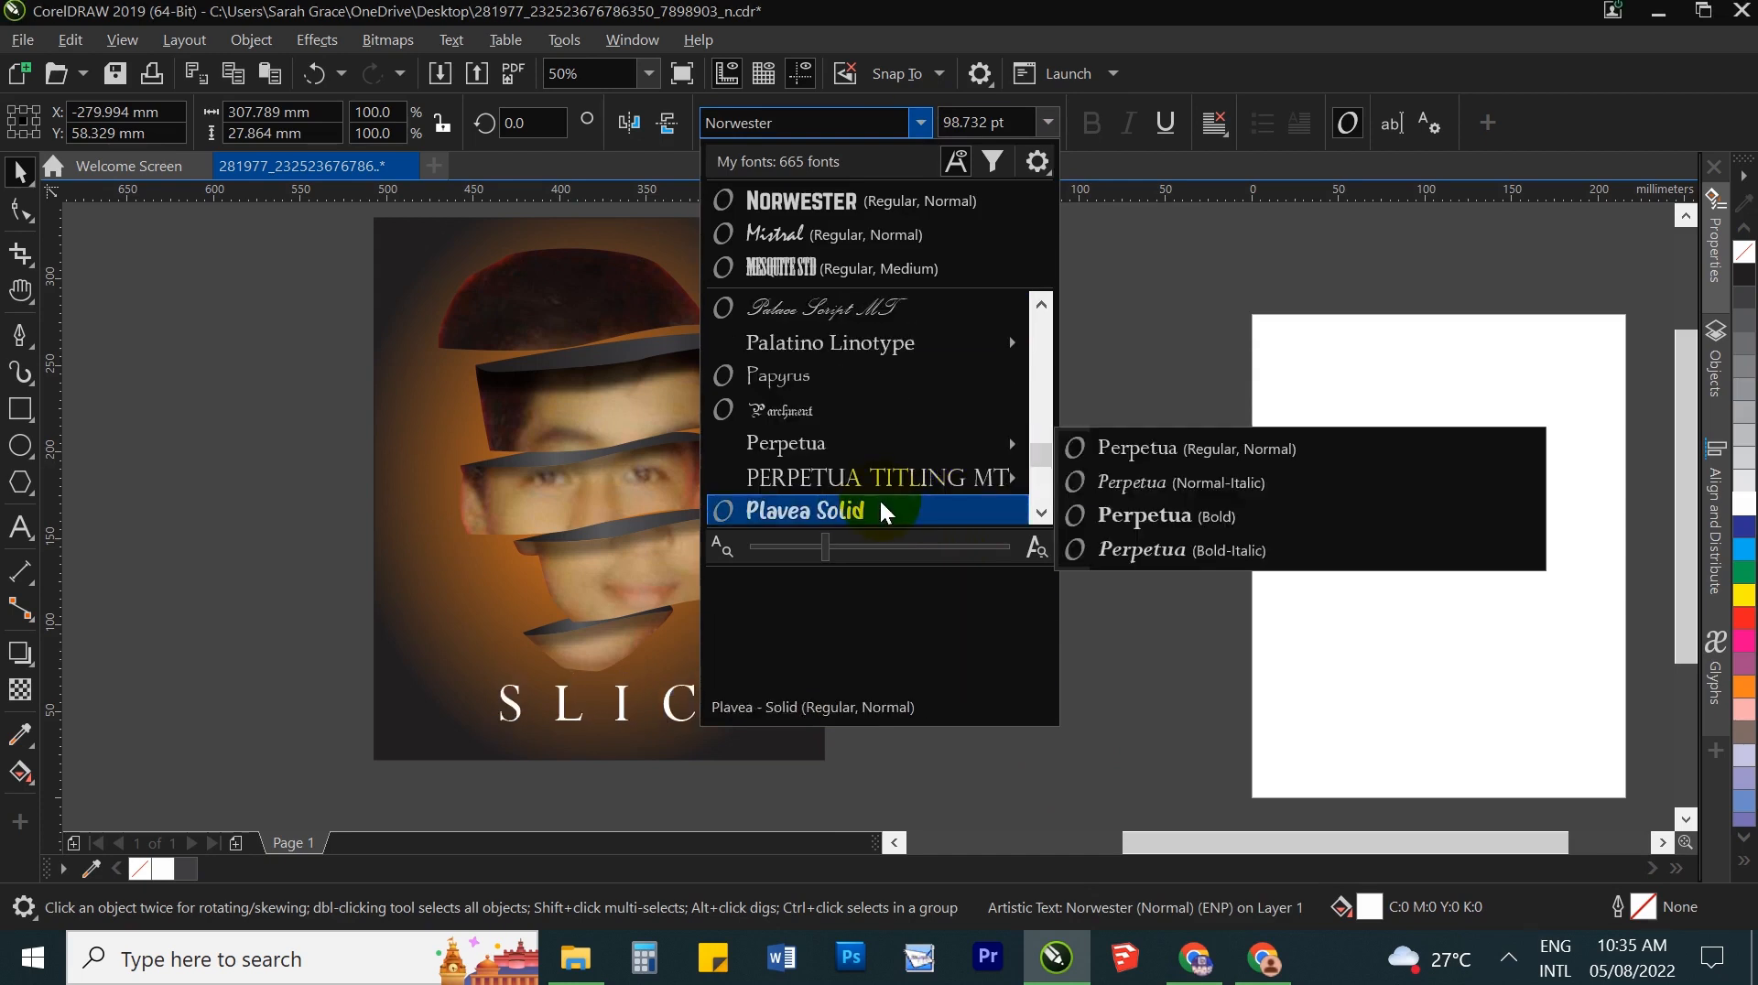
{"action": "scroll", "coordinate": [898, 414], "scroll_direction": "down", "scroll_amount": 1}
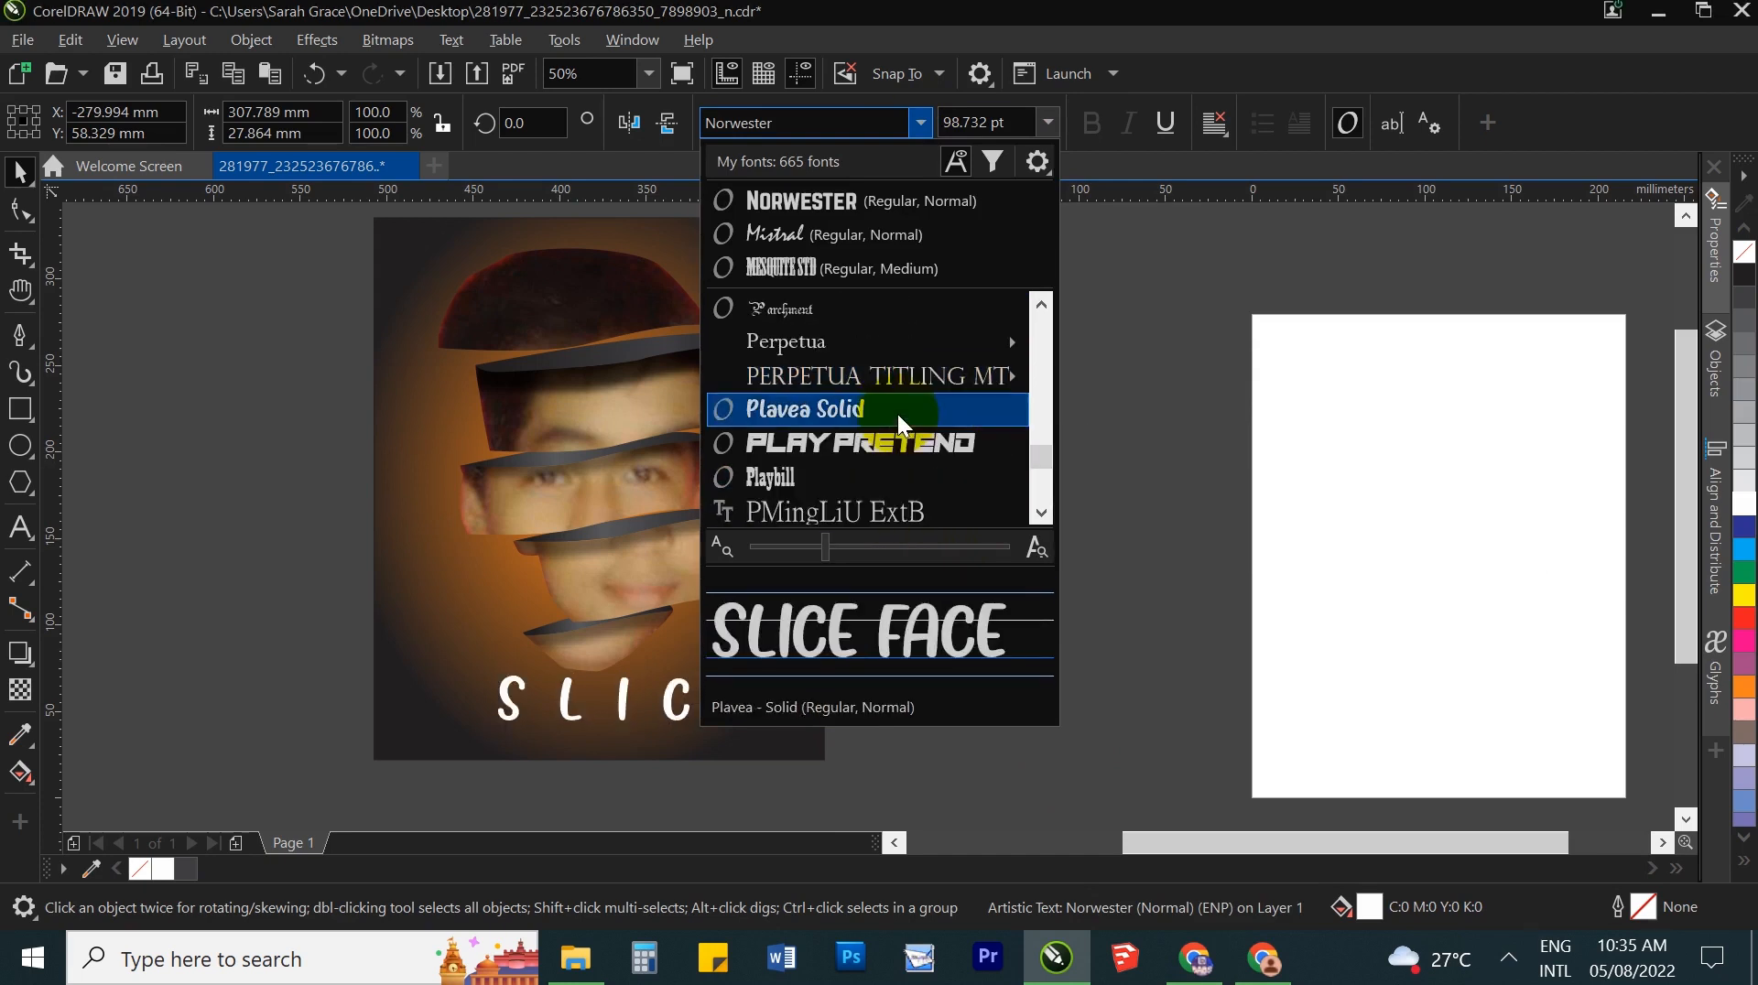
{"action": "scroll", "coordinate": [898, 415], "scroll_direction": "down", "scroll_amount": 2}
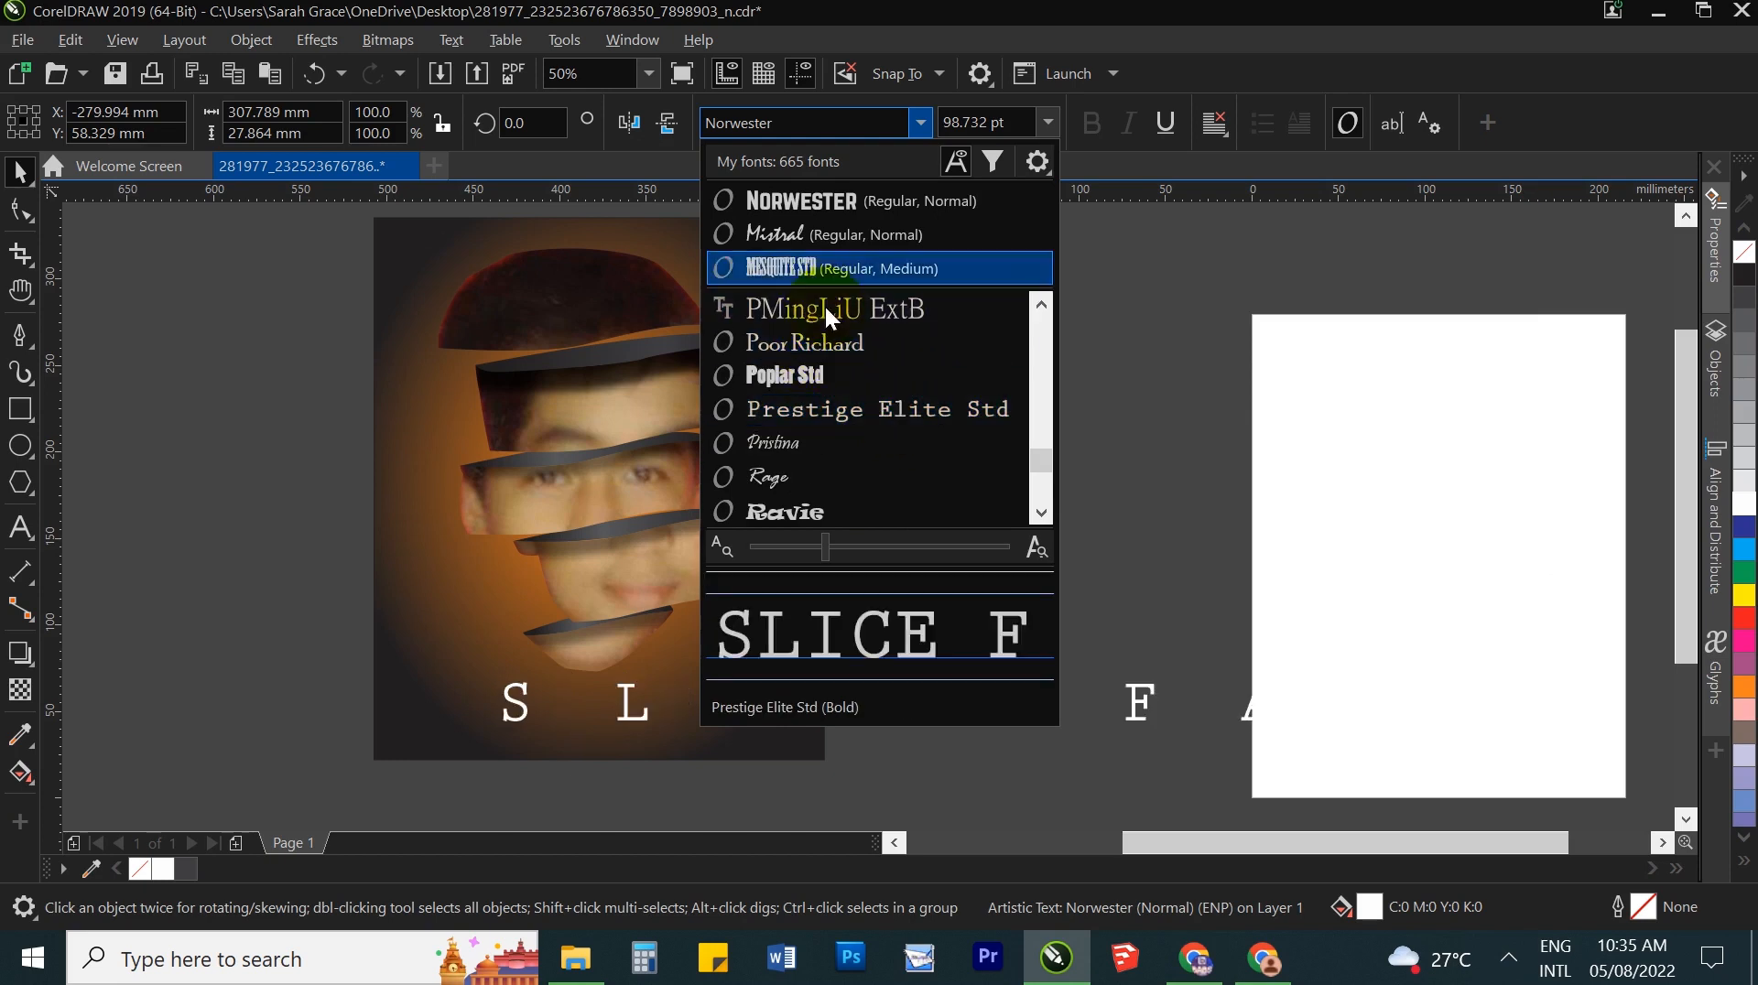
{"action": "scroll", "coordinate": [872, 390], "scroll_direction": "up", "scroll_amount": 1}
{"action": "left_click", "coordinate": [793, 375]}
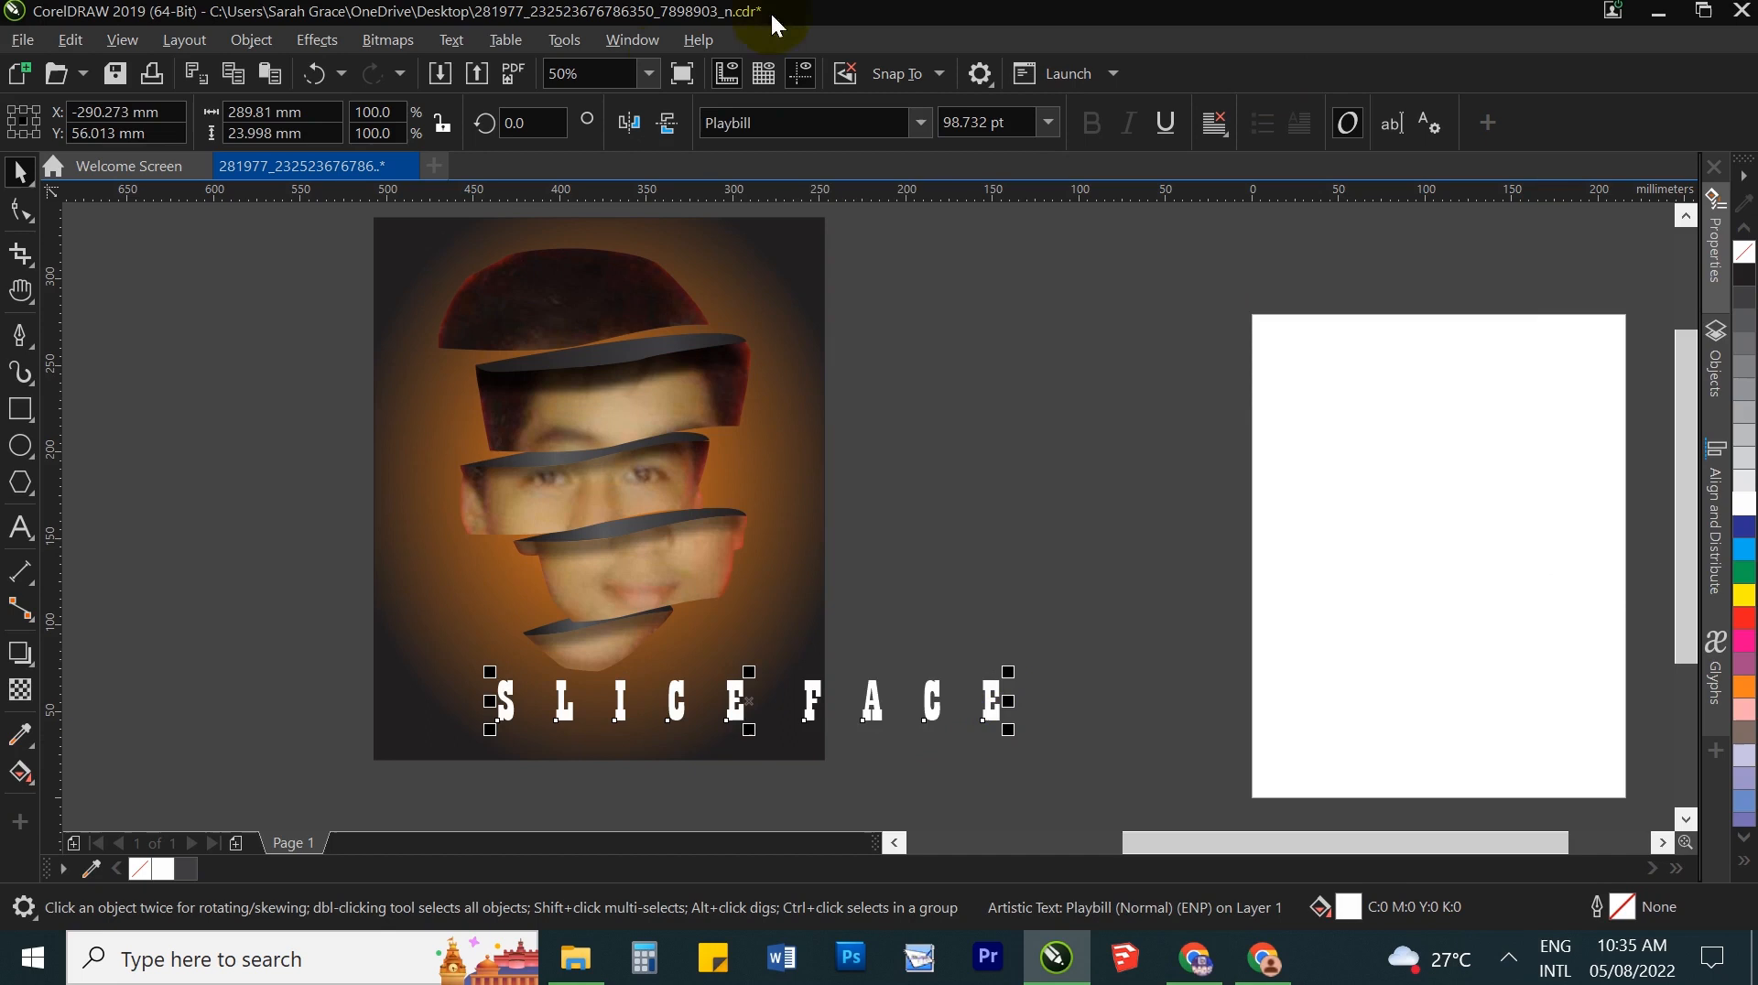
Step: Tighten the character spacing of SLICE FACE until the text is about 174 mm wide
{"action": "left_click", "coordinate": [20, 213]}
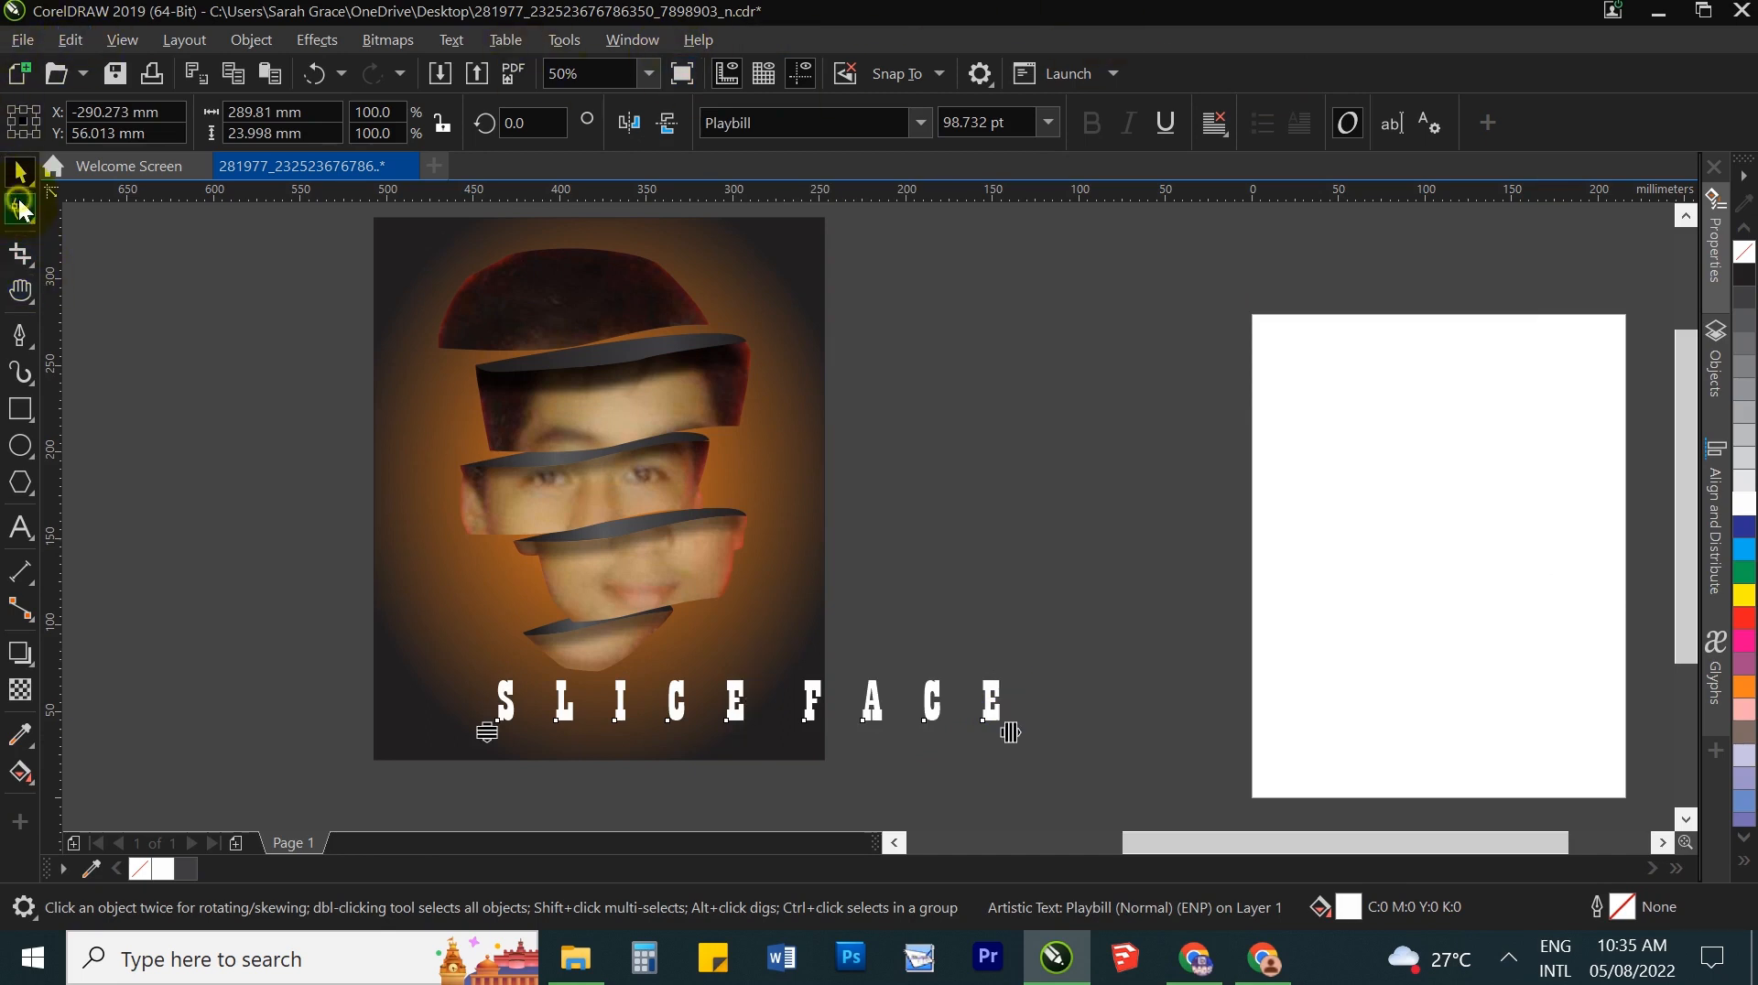
{"action": "left_click_drag", "start_coordinate": [994, 732], "coordinate": [751, 723]}
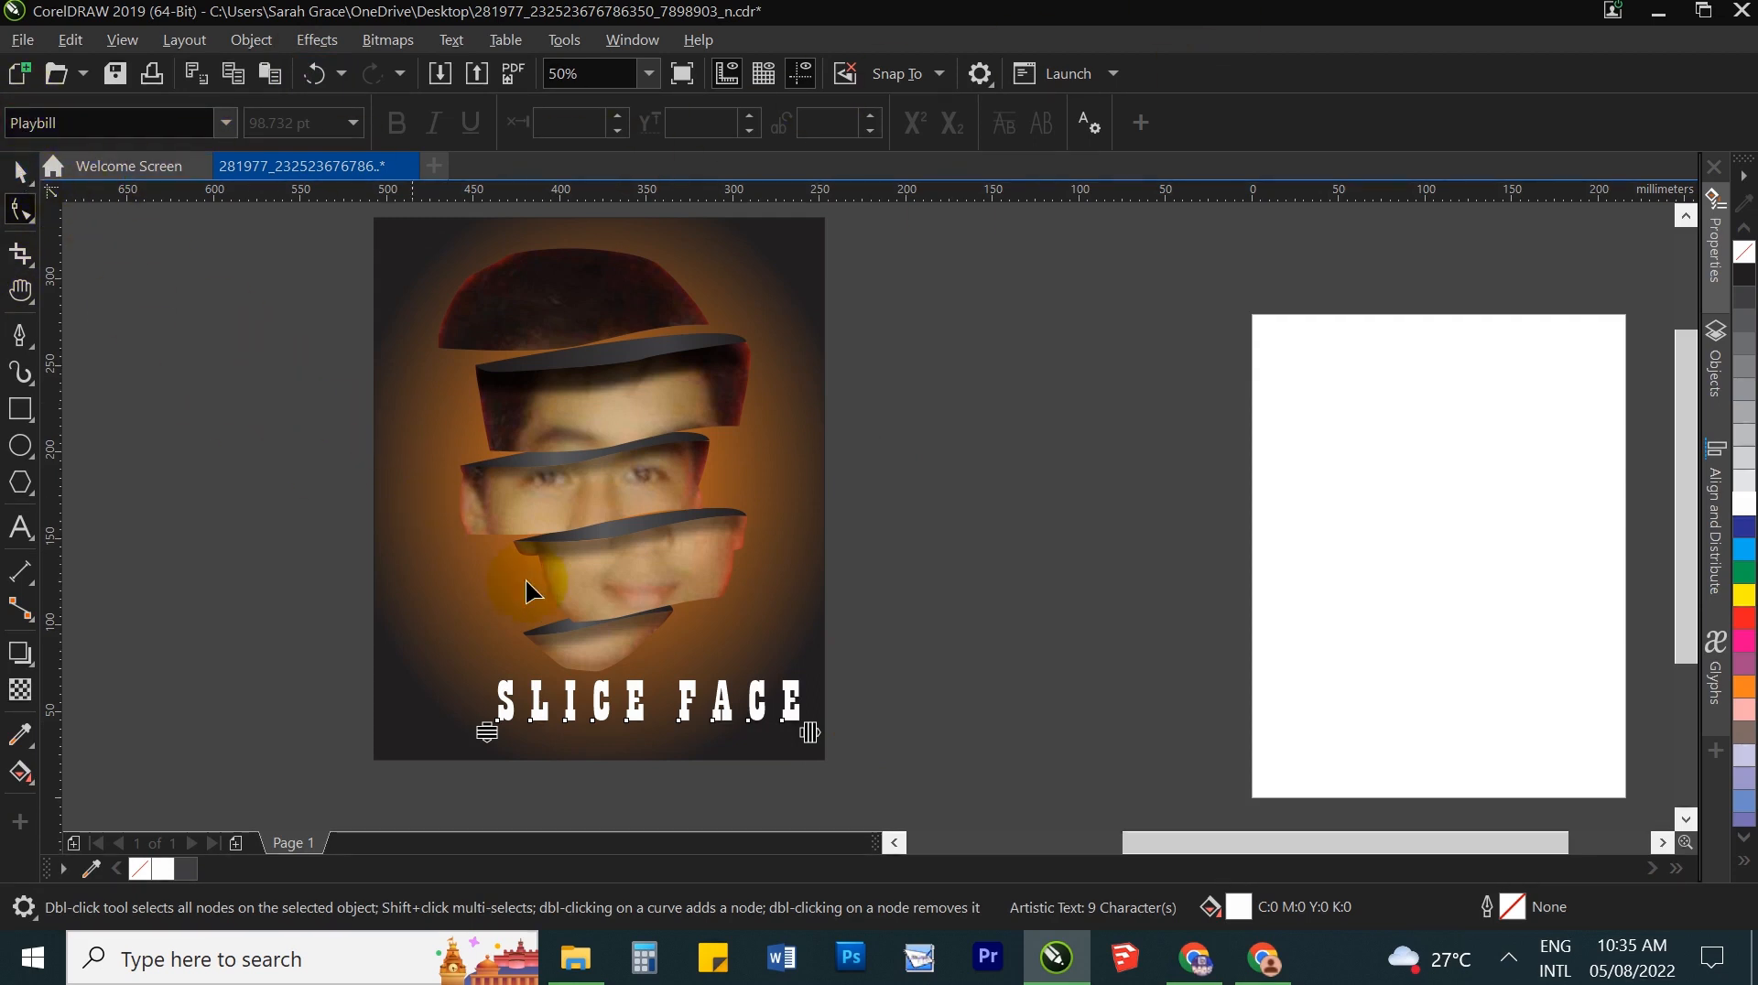
{"action": "left_click", "coordinate": [22, 173]}
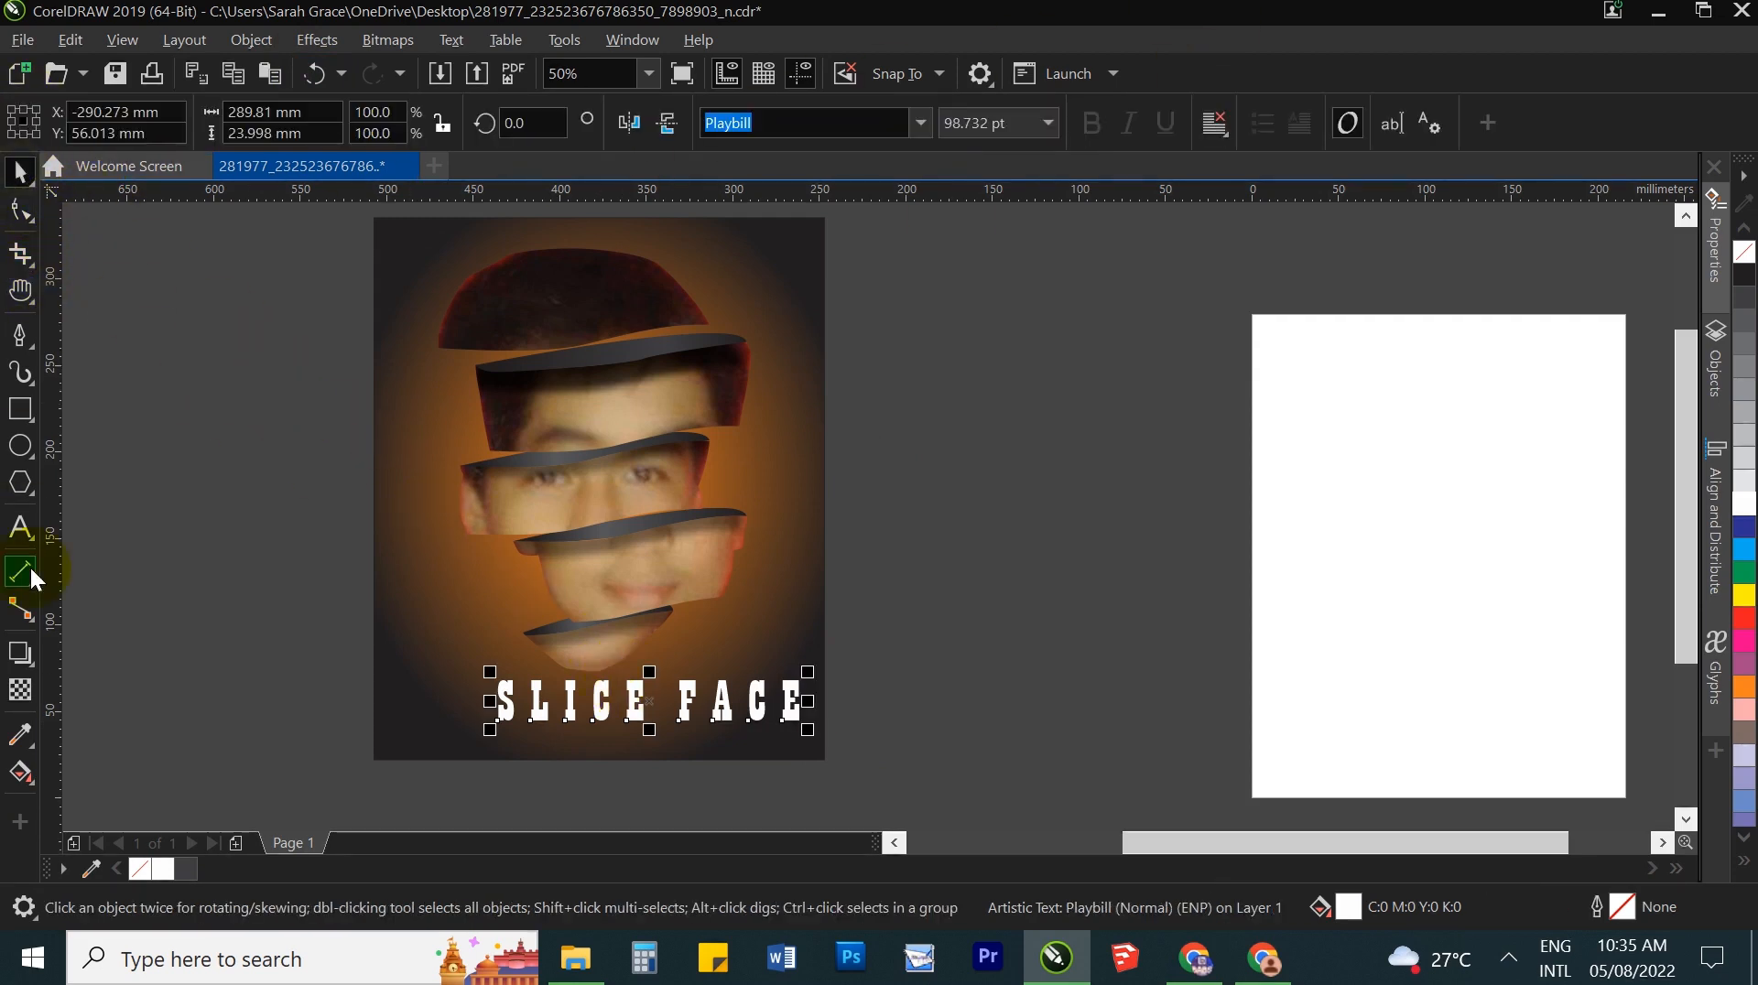
Step: Split the title into two centred lines, SLICE above FACE, and reduce the spacing between the lines
{"action": "left_click", "coordinate": [22, 527]}
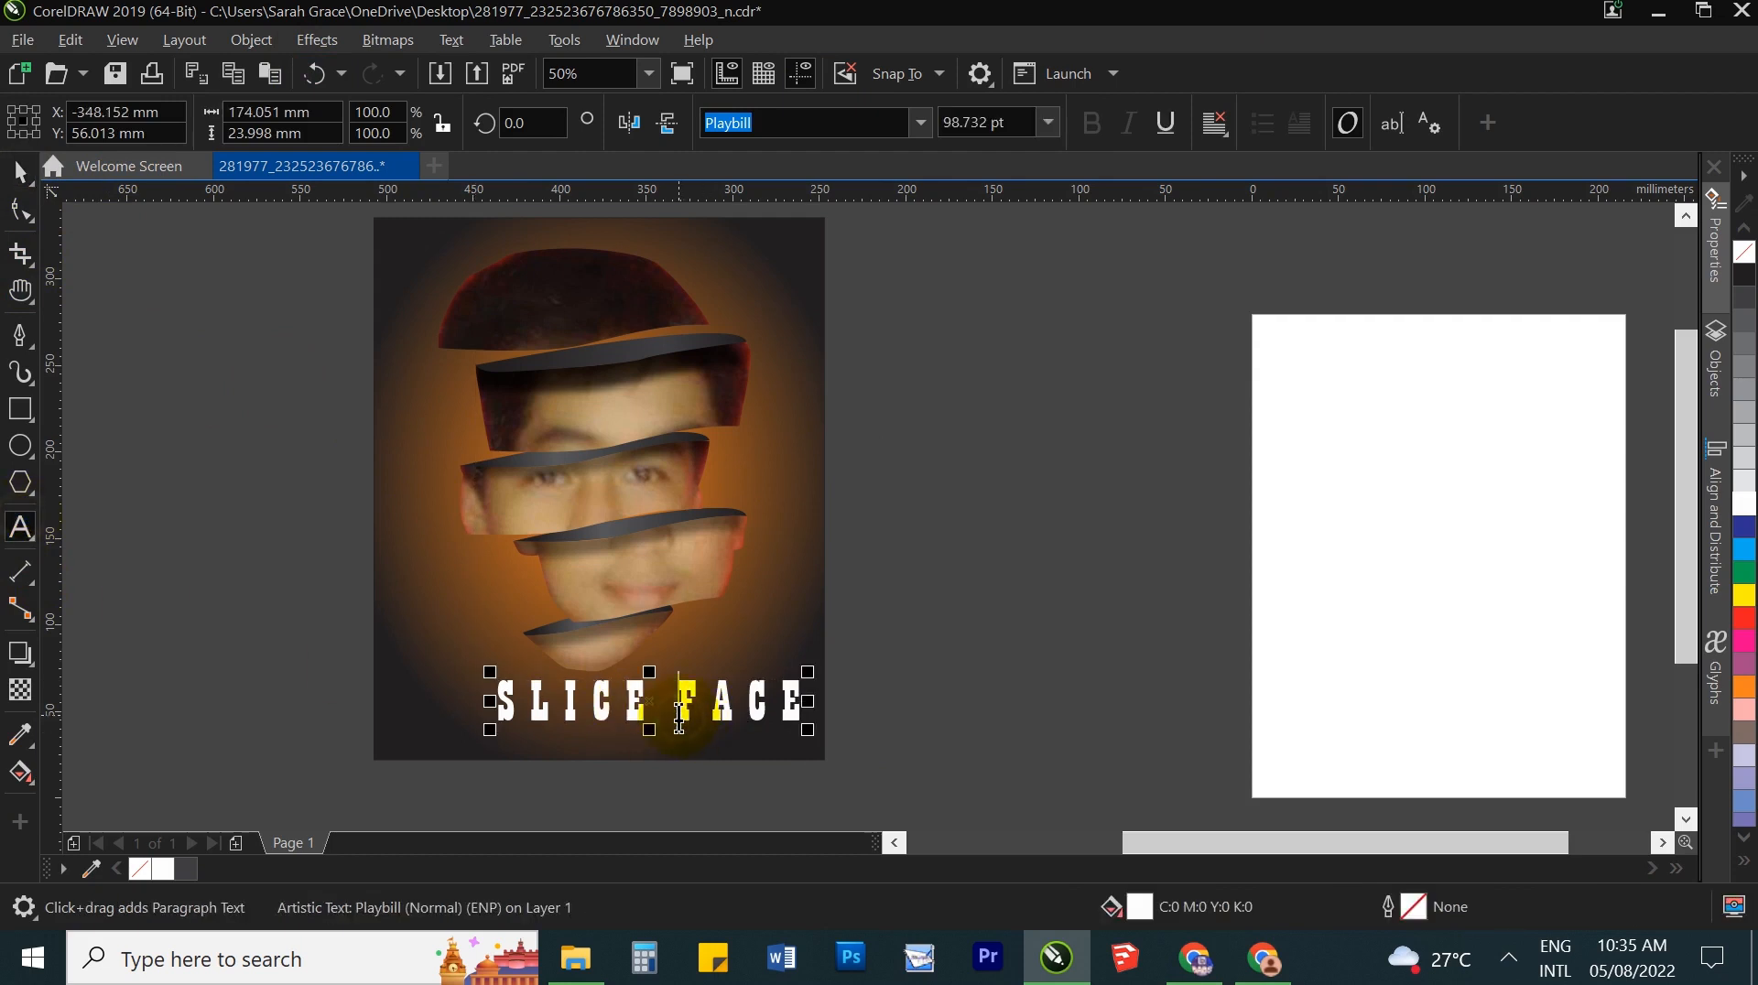
{"action": "key", "text": "Return"}
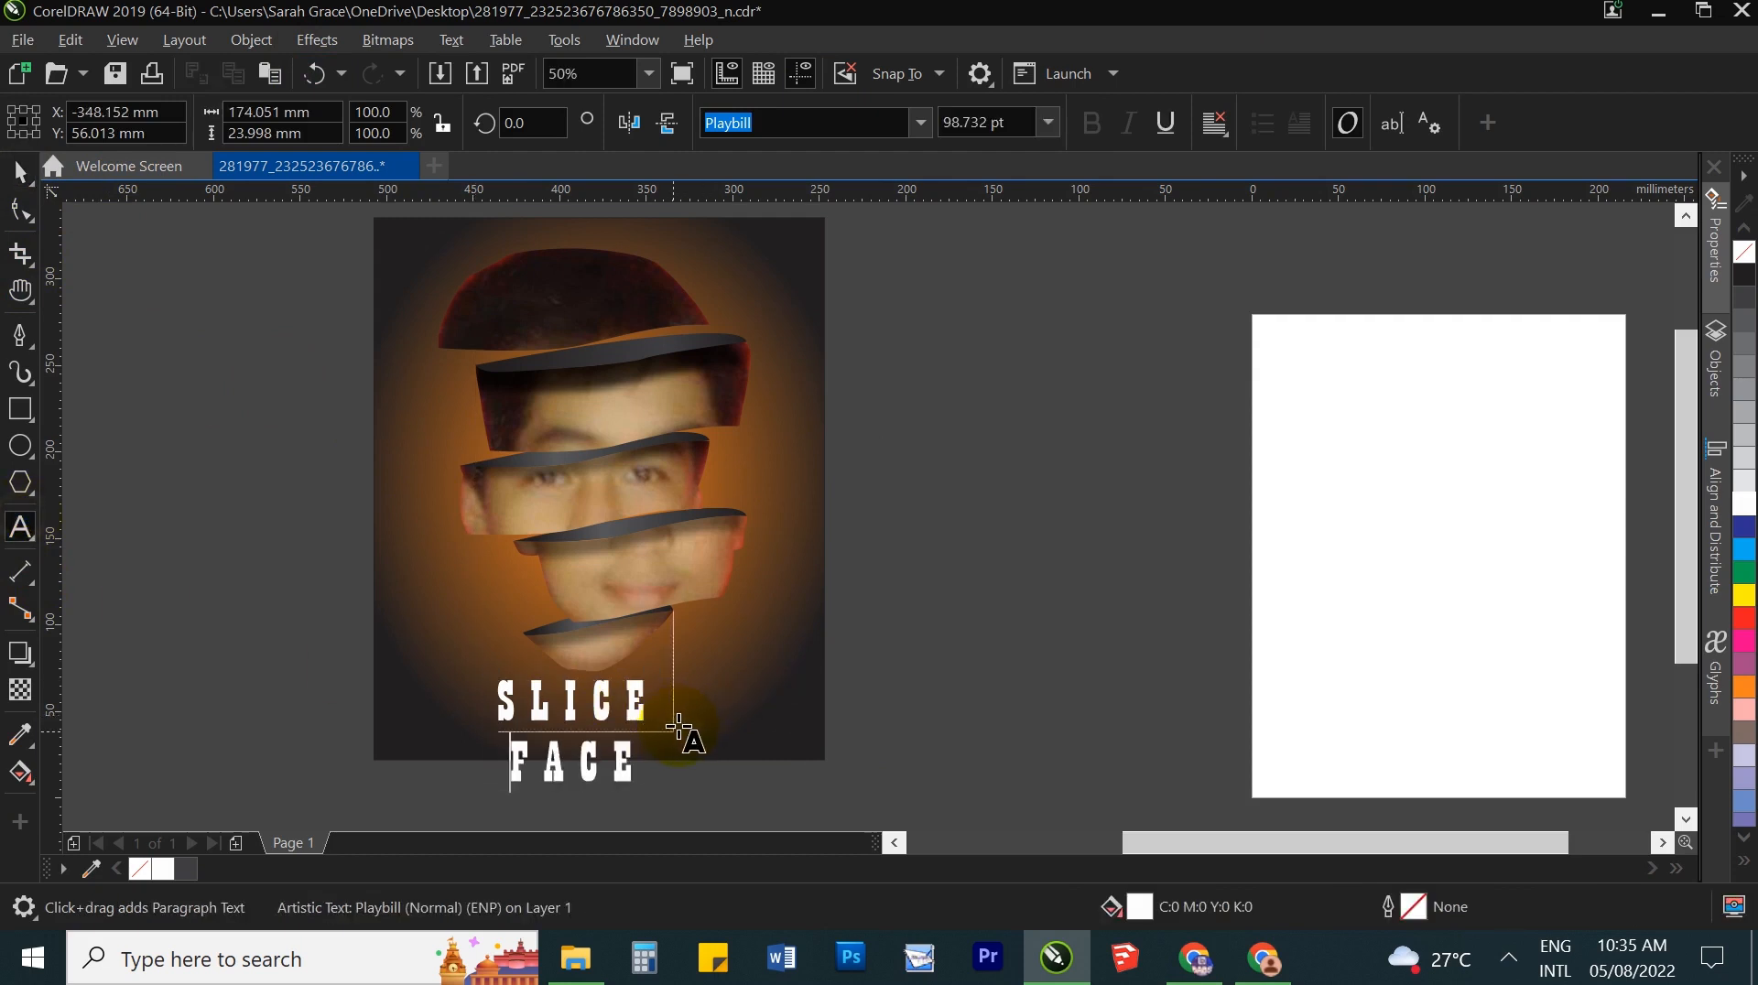
{"action": "key", "text": "BackSpace"}
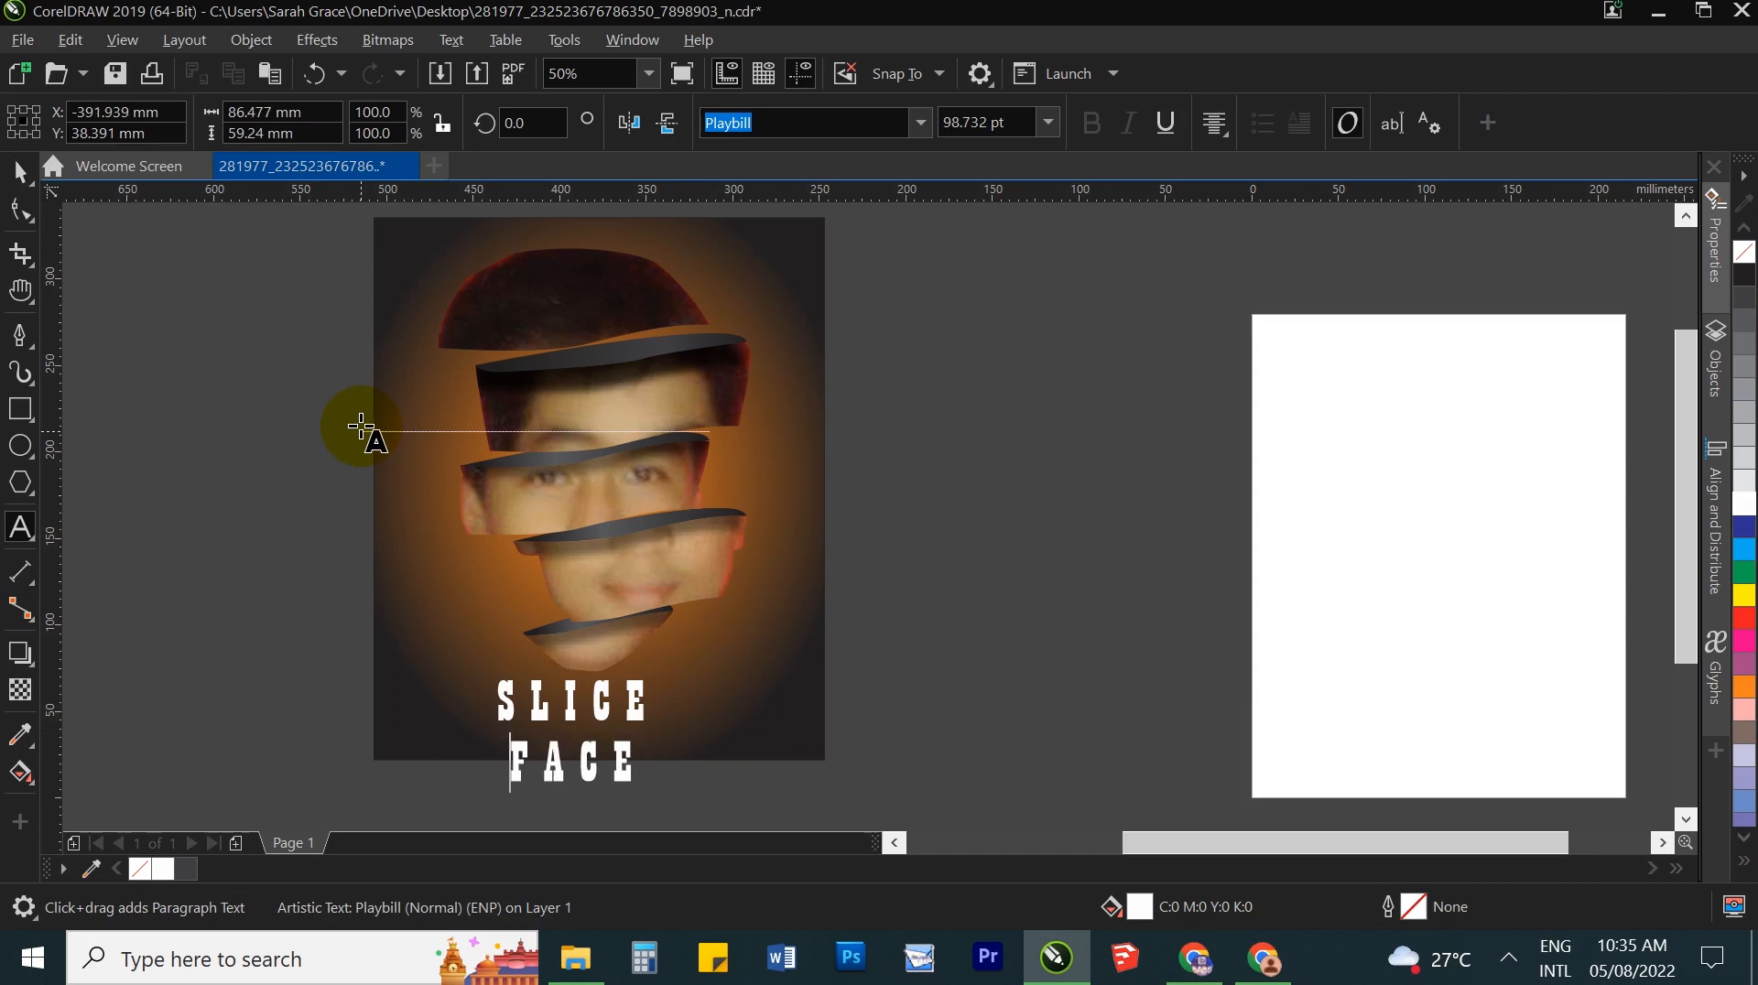
{"action": "left_click", "coordinate": [22, 211]}
{"action": "left_click_drag", "start_coordinate": [486, 793], "coordinate": [485, 779]}
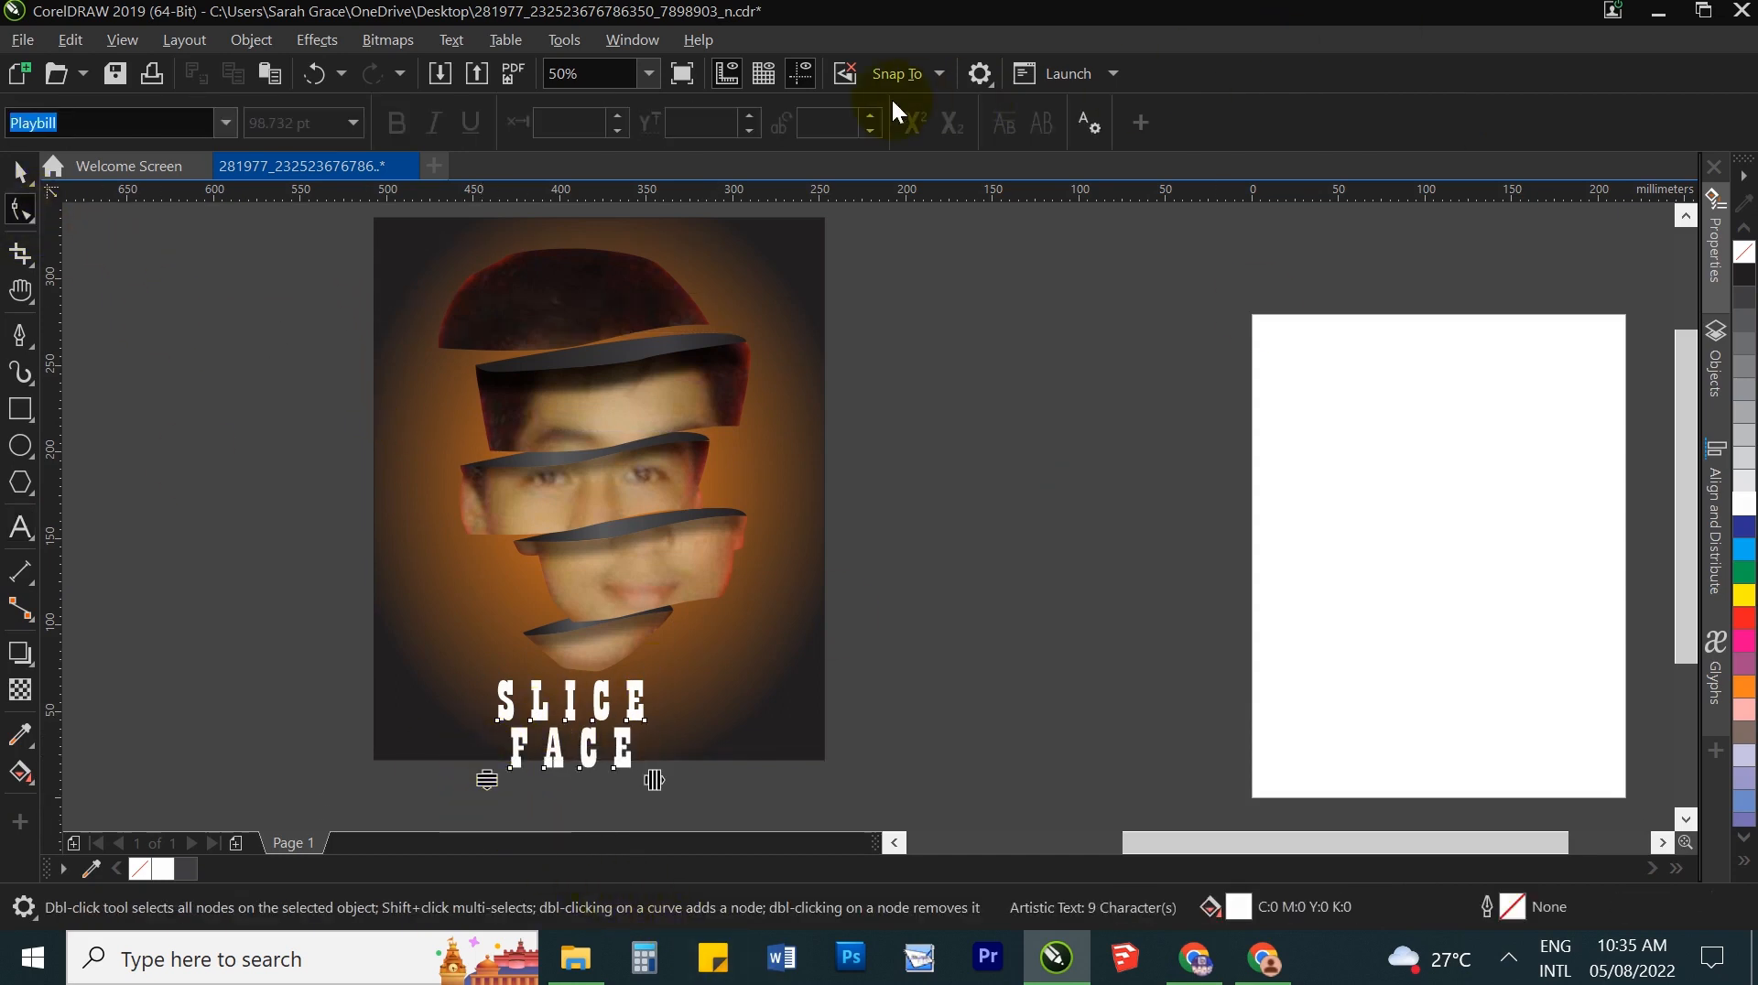
{"action": "key", "text": "space"}
Step: Set the title font to Rosewood Std Regular and scale the two-line text down to about 84 × 44 mm
{"action": "left_click", "coordinate": [920, 123]}
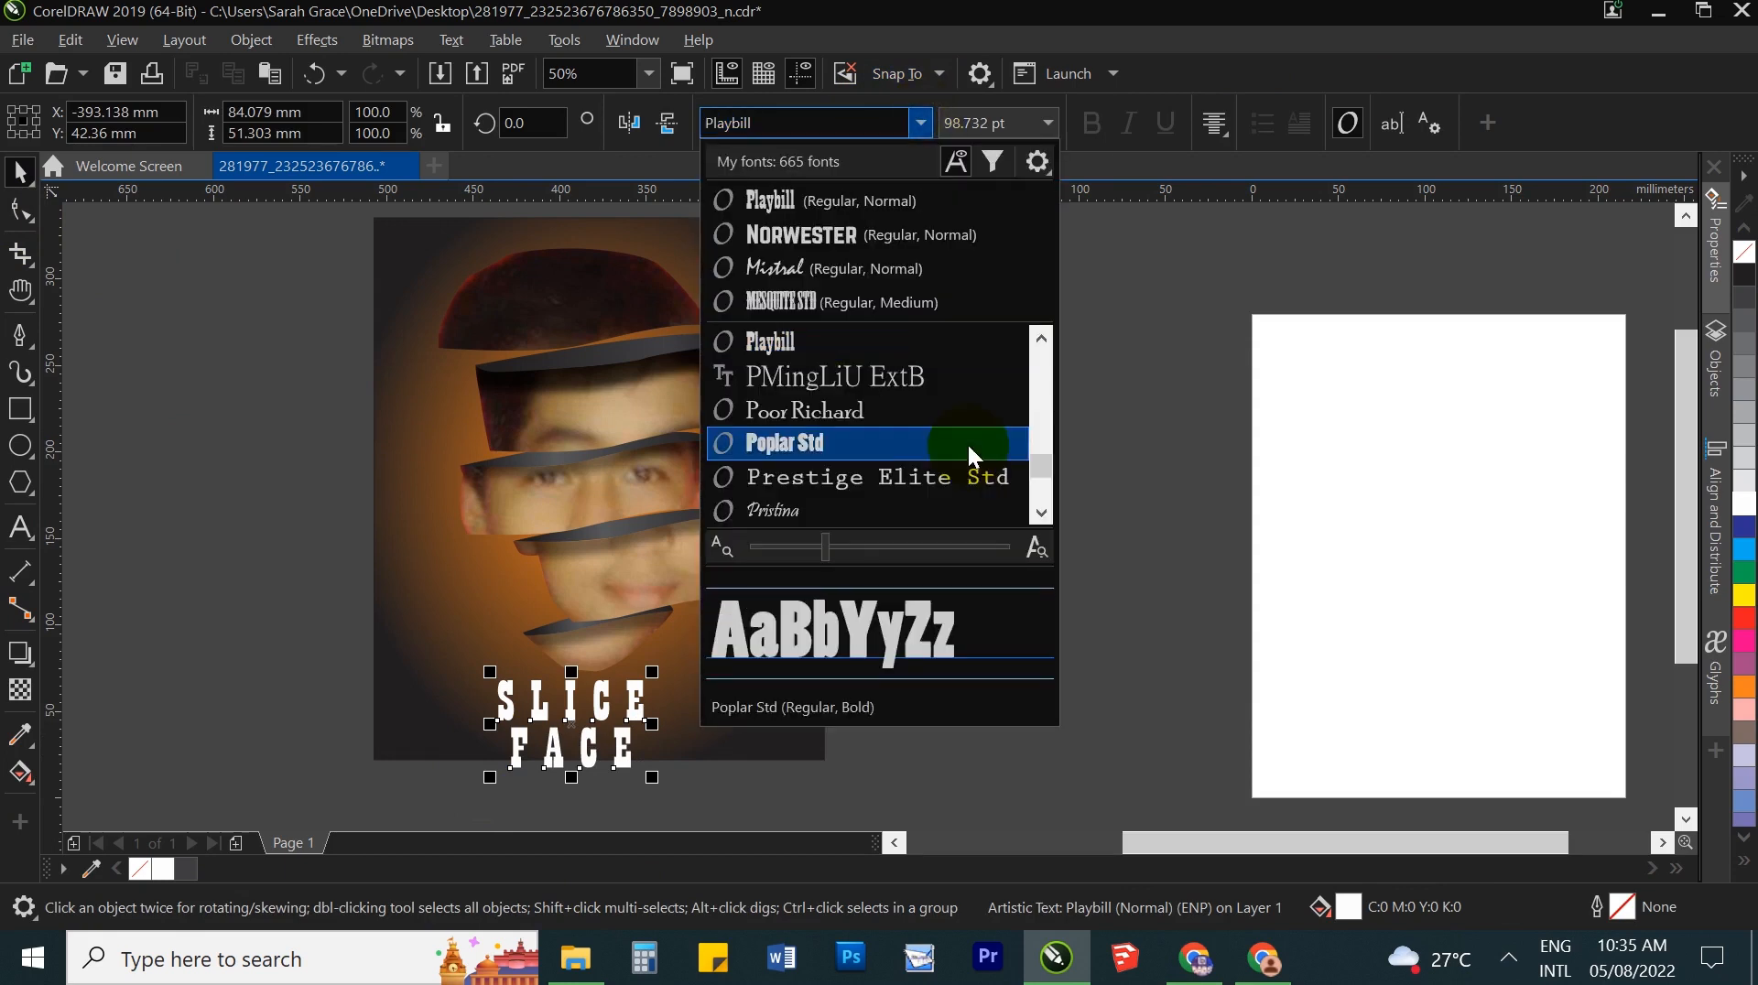
{"action": "scroll", "coordinate": [967, 444], "scroll_direction": "down", "scroll_amount": 2}
{"action": "scroll", "coordinate": [965, 452], "scroll_direction": "down", "scroll_amount": 3}
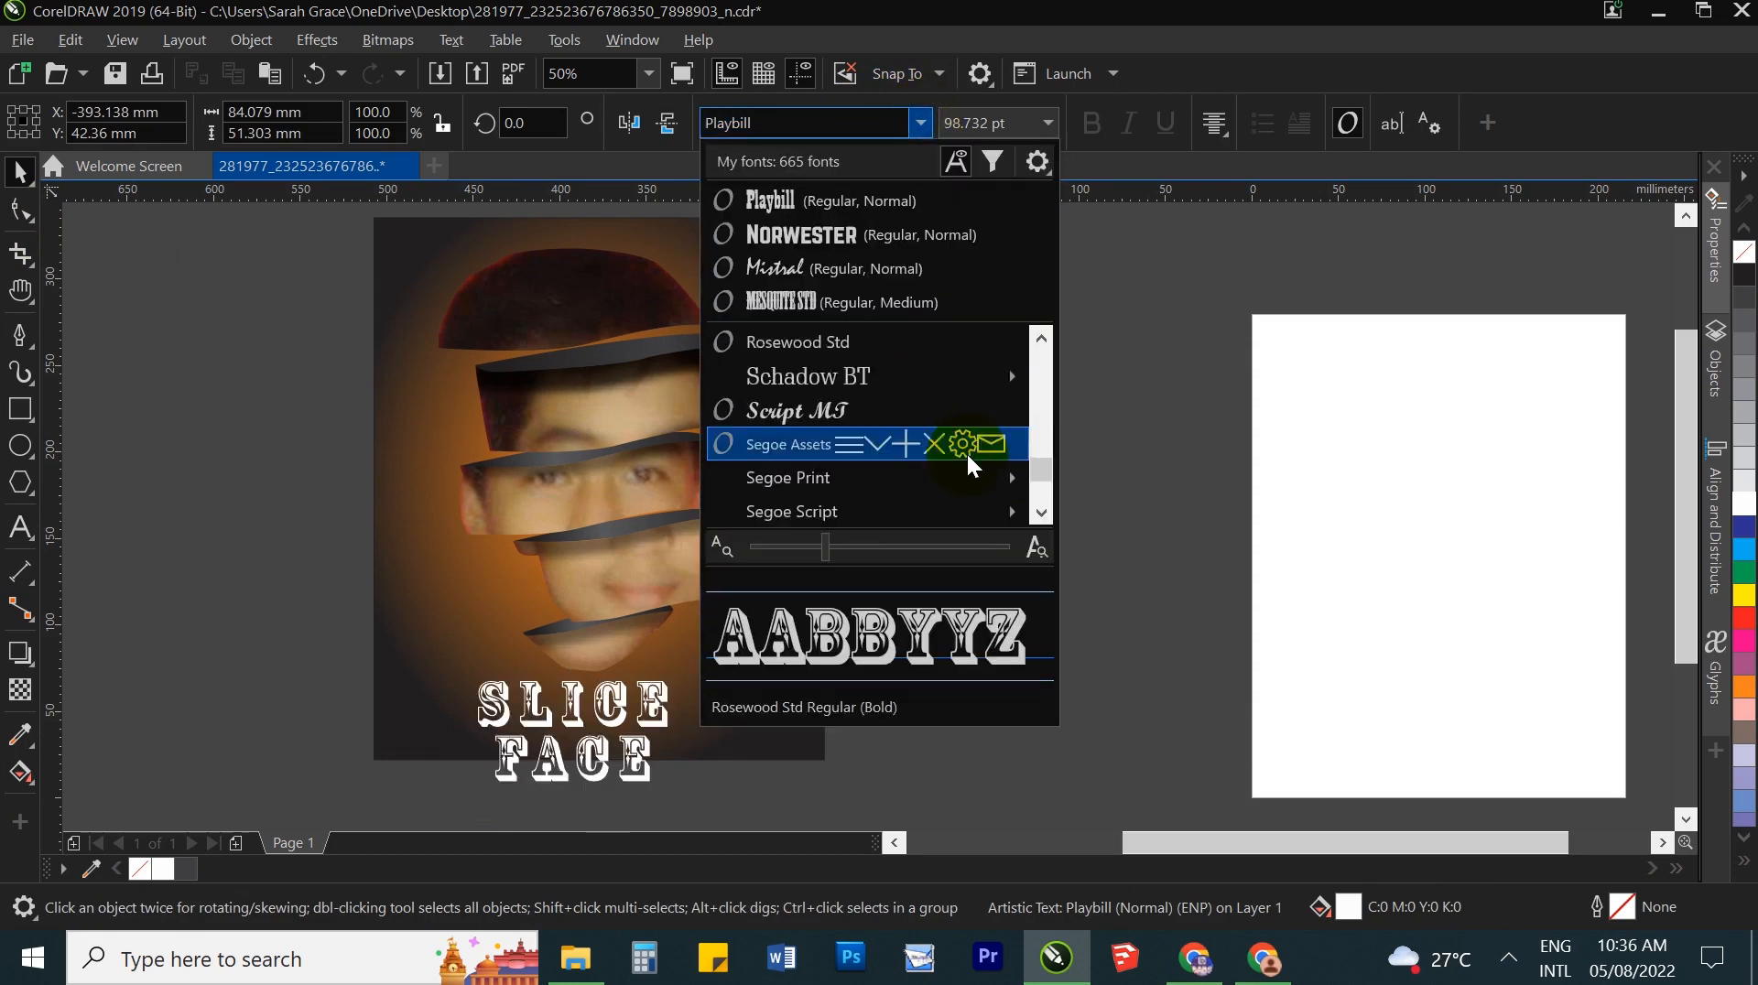
{"action": "scroll", "coordinate": [894, 398], "scroll_direction": "up", "scroll_amount": 2}
{"action": "scroll", "coordinate": [899, 428], "scroll_direction": "up", "scroll_amount": 1}
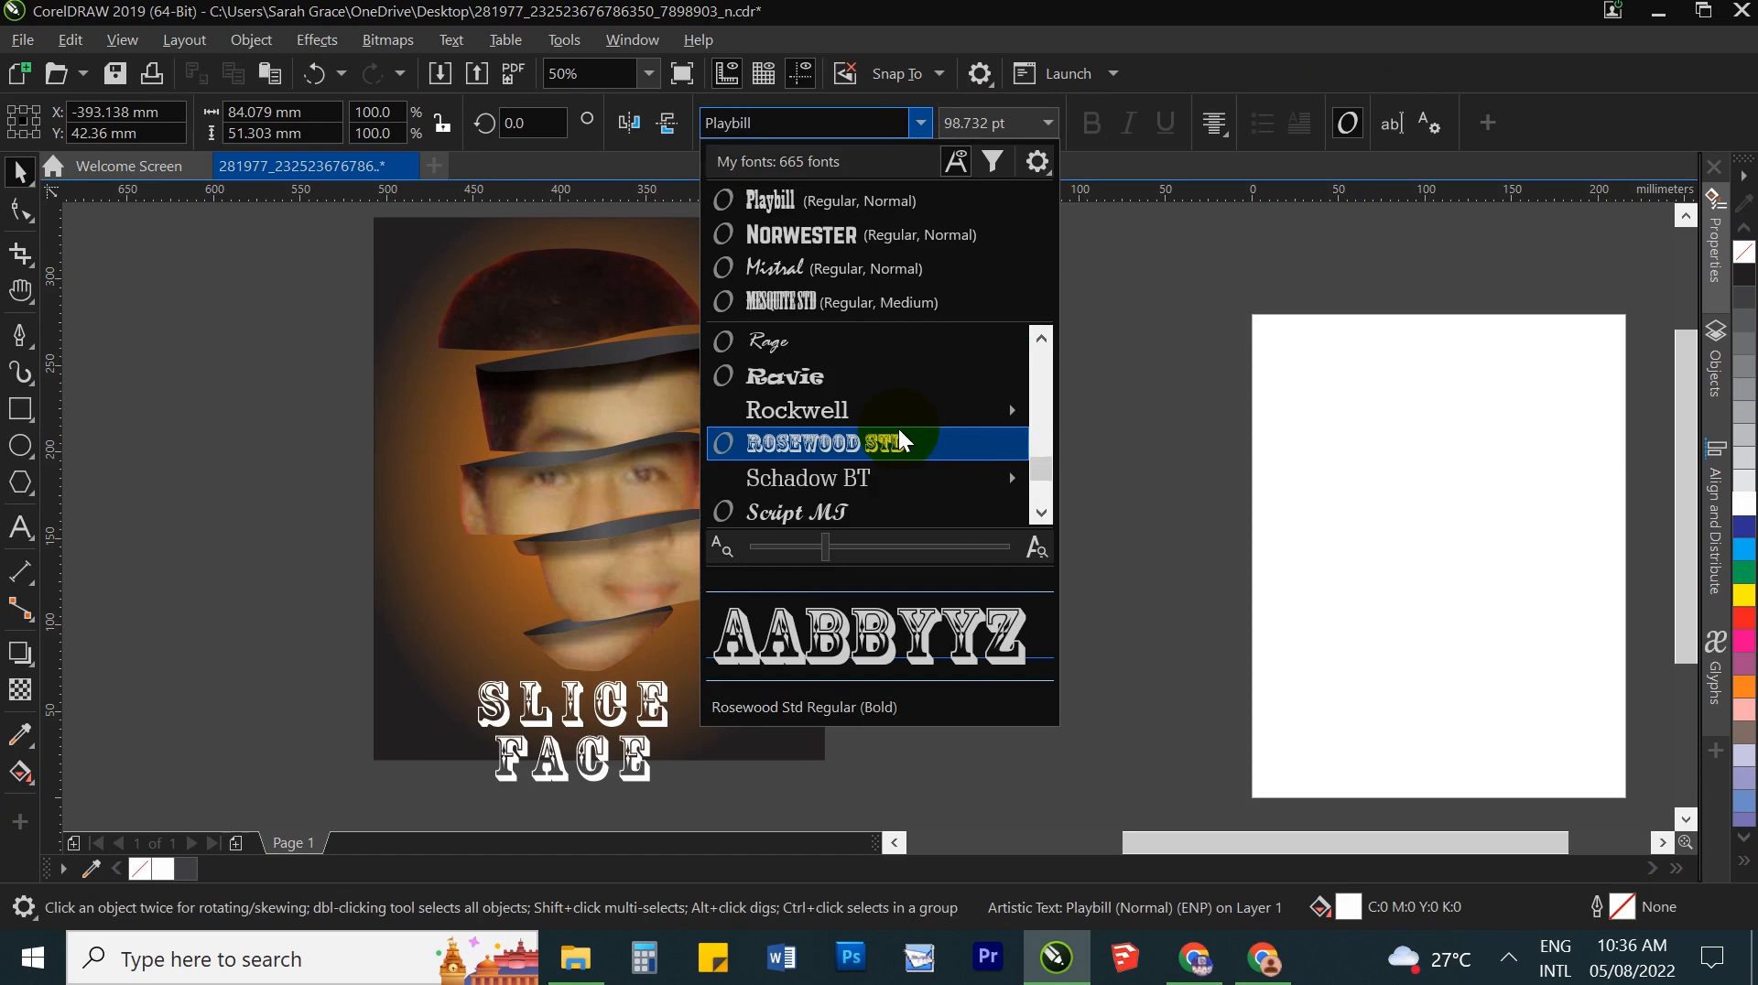
{"action": "left_click", "coordinate": [894, 447]}
{"action": "left_click_drag", "start_coordinate": [674, 671], "coordinate": [752, 629]}
{"action": "left_click_drag", "start_coordinate": [752, 795], "coordinate": [634, 729]}
Step: Change the title font to Casino Shadow and enlarge the text to about 135 × 53 mm
{"action": "left_click", "coordinate": [913, 128]}
{"action": "scroll", "coordinate": [931, 428], "scroll_direction": "down", "scroll_amount": 2}
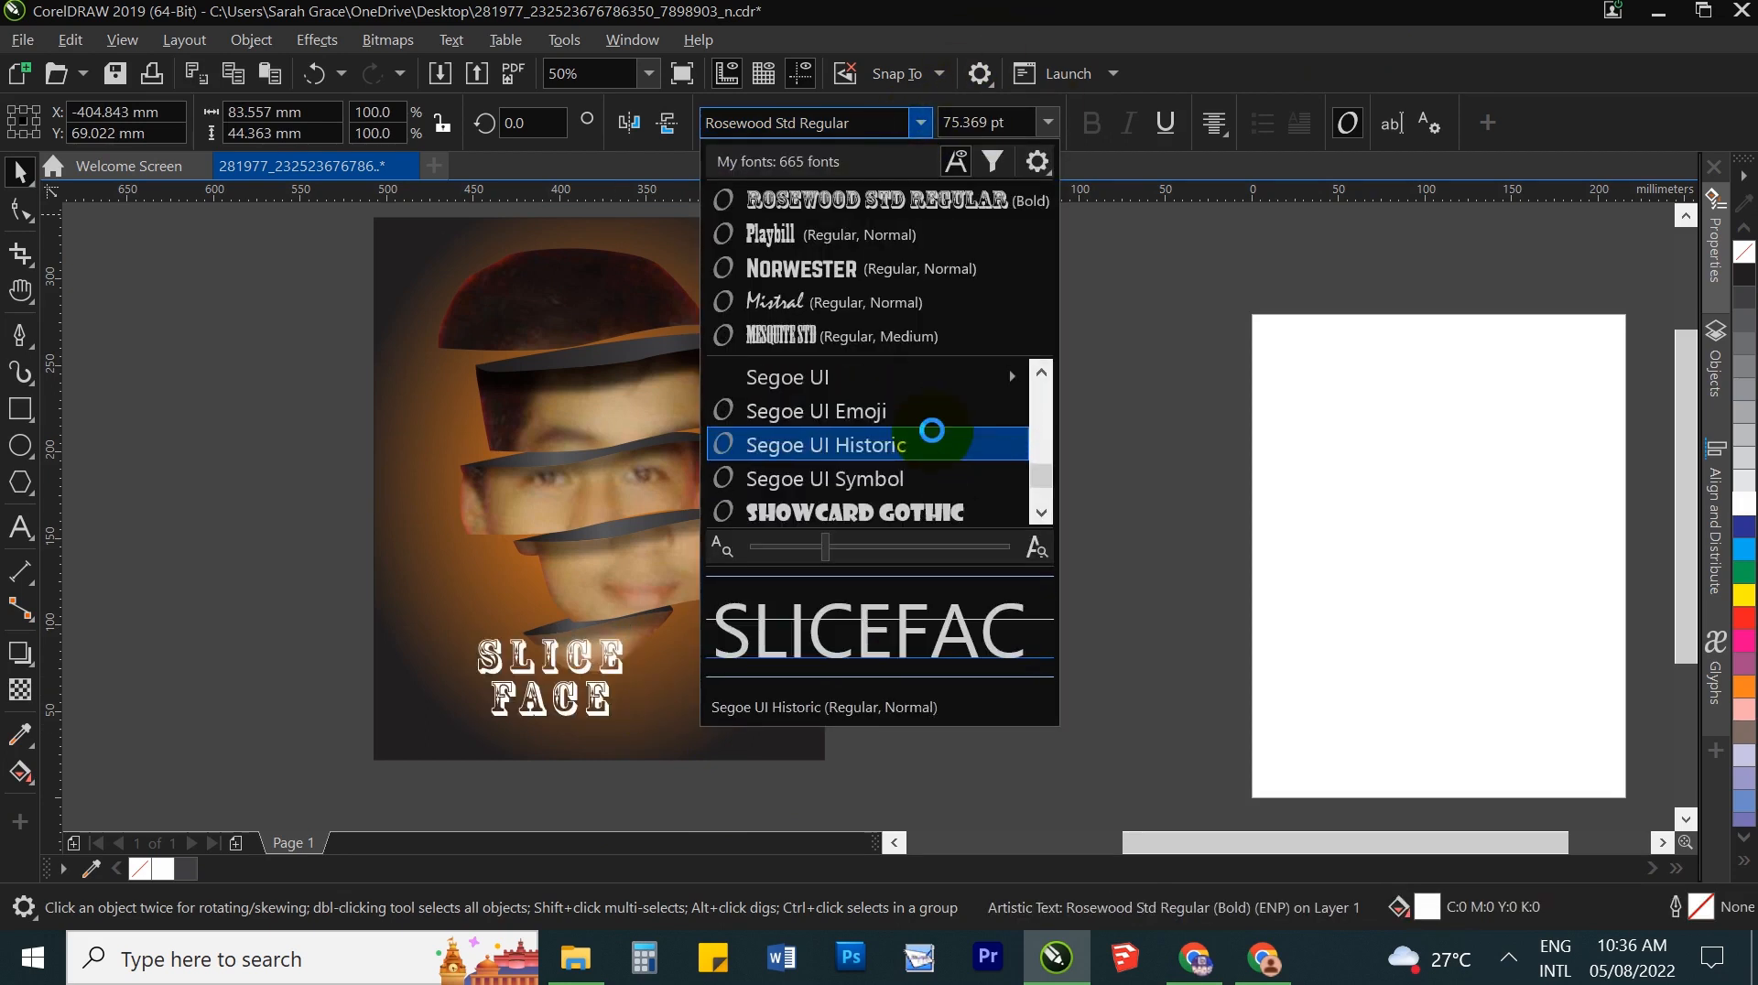
{"action": "scroll", "coordinate": [974, 452], "scroll_direction": "down", "scroll_amount": 1}
{"action": "scroll", "coordinate": [974, 453], "scroll_direction": "up", "scroll_amount": 1}
{"action": "scroll", "coordinate": [975, 452], "scroll_direction": "down", "scroll_amount": 1}
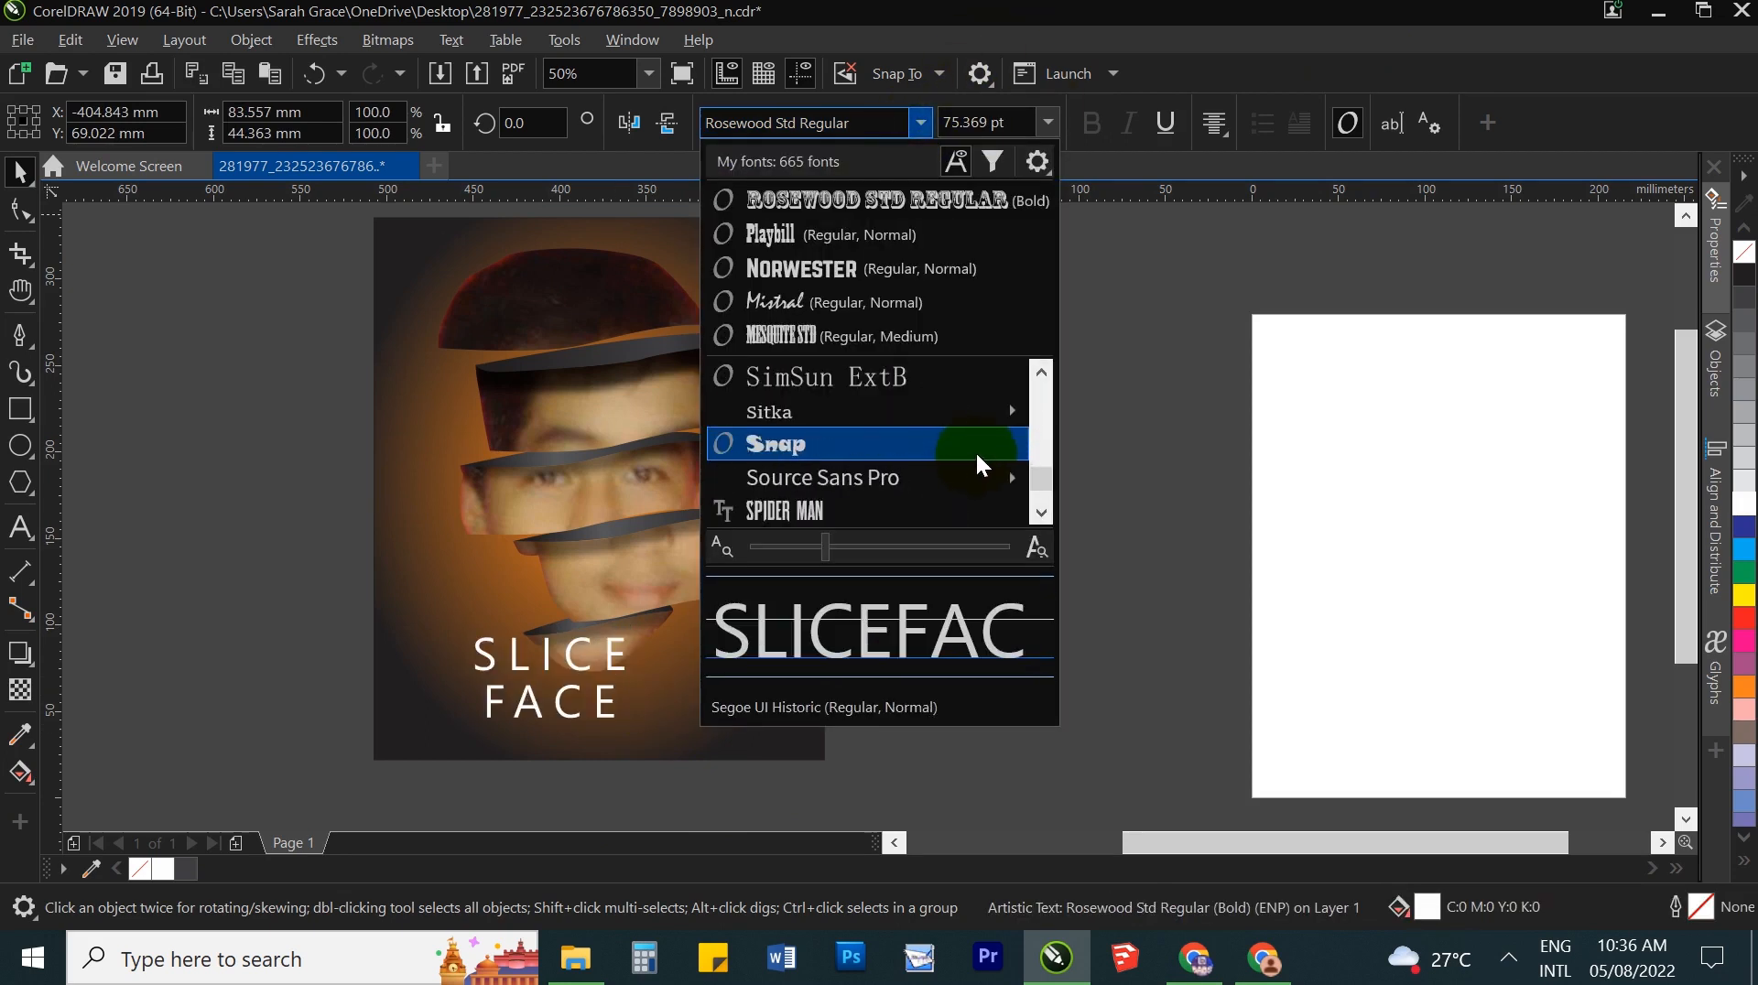
{"action": "left_click_drag", "start_coordinate": [1044, 482], "coordinate": [1041, 416]}
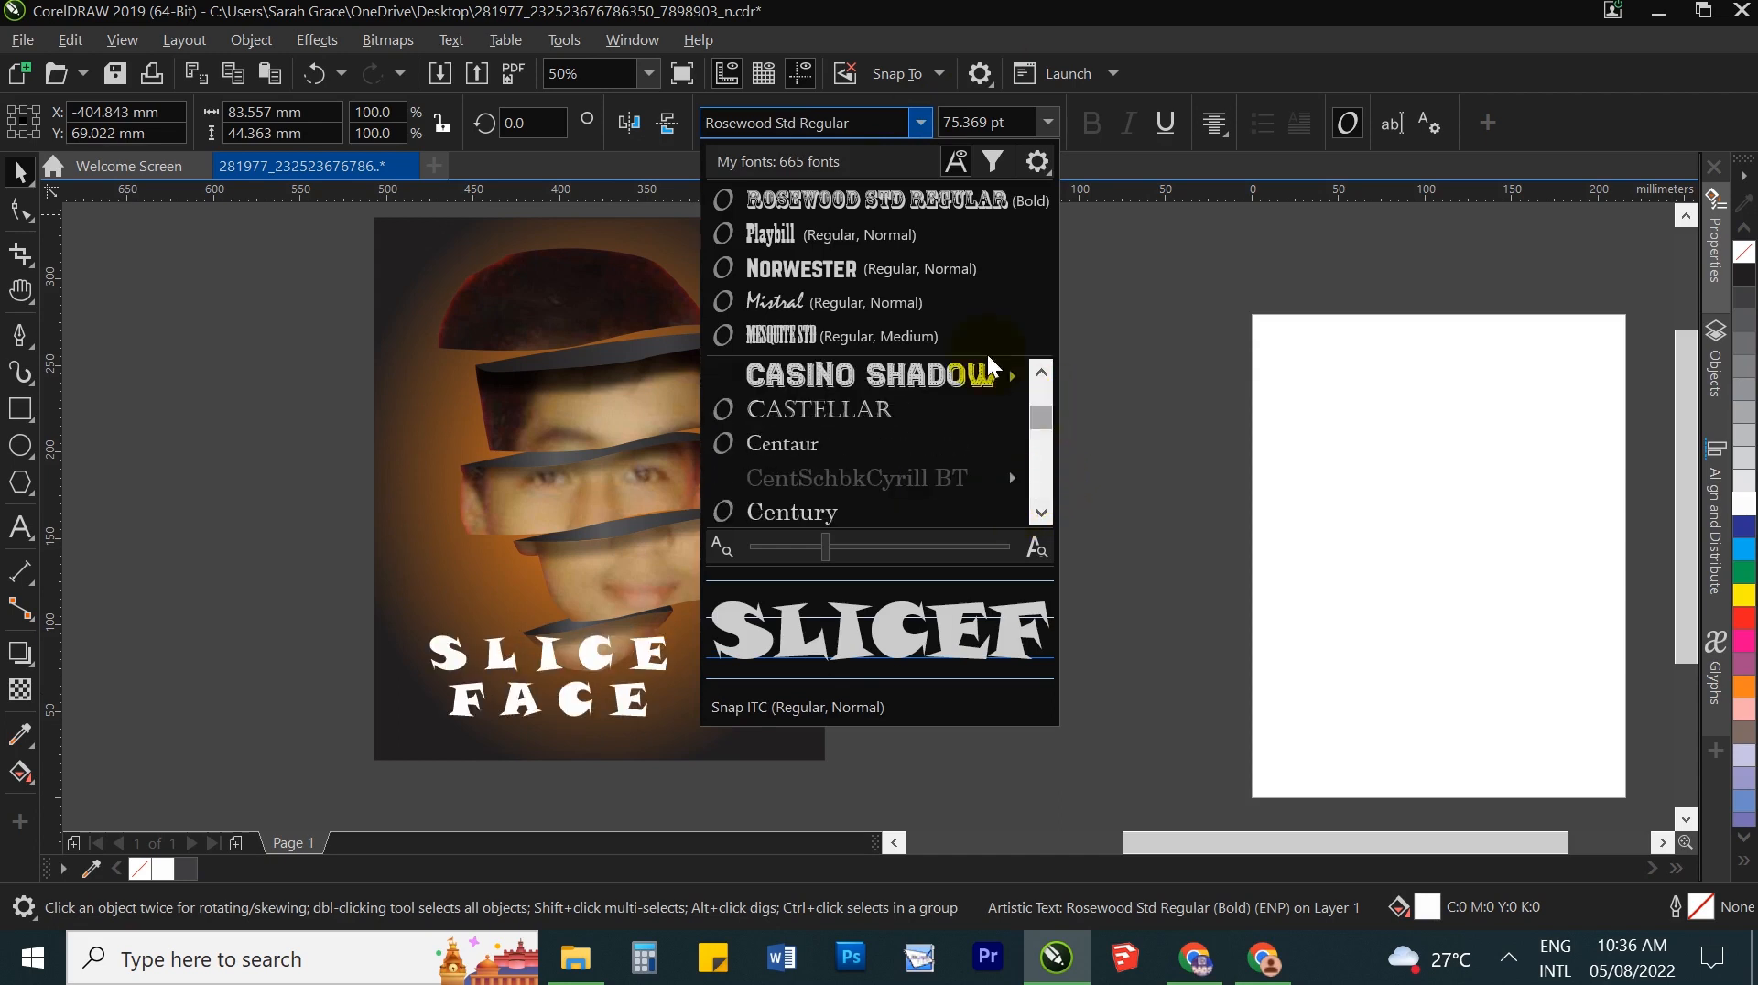
{"action": "key", "text": "Escape"}
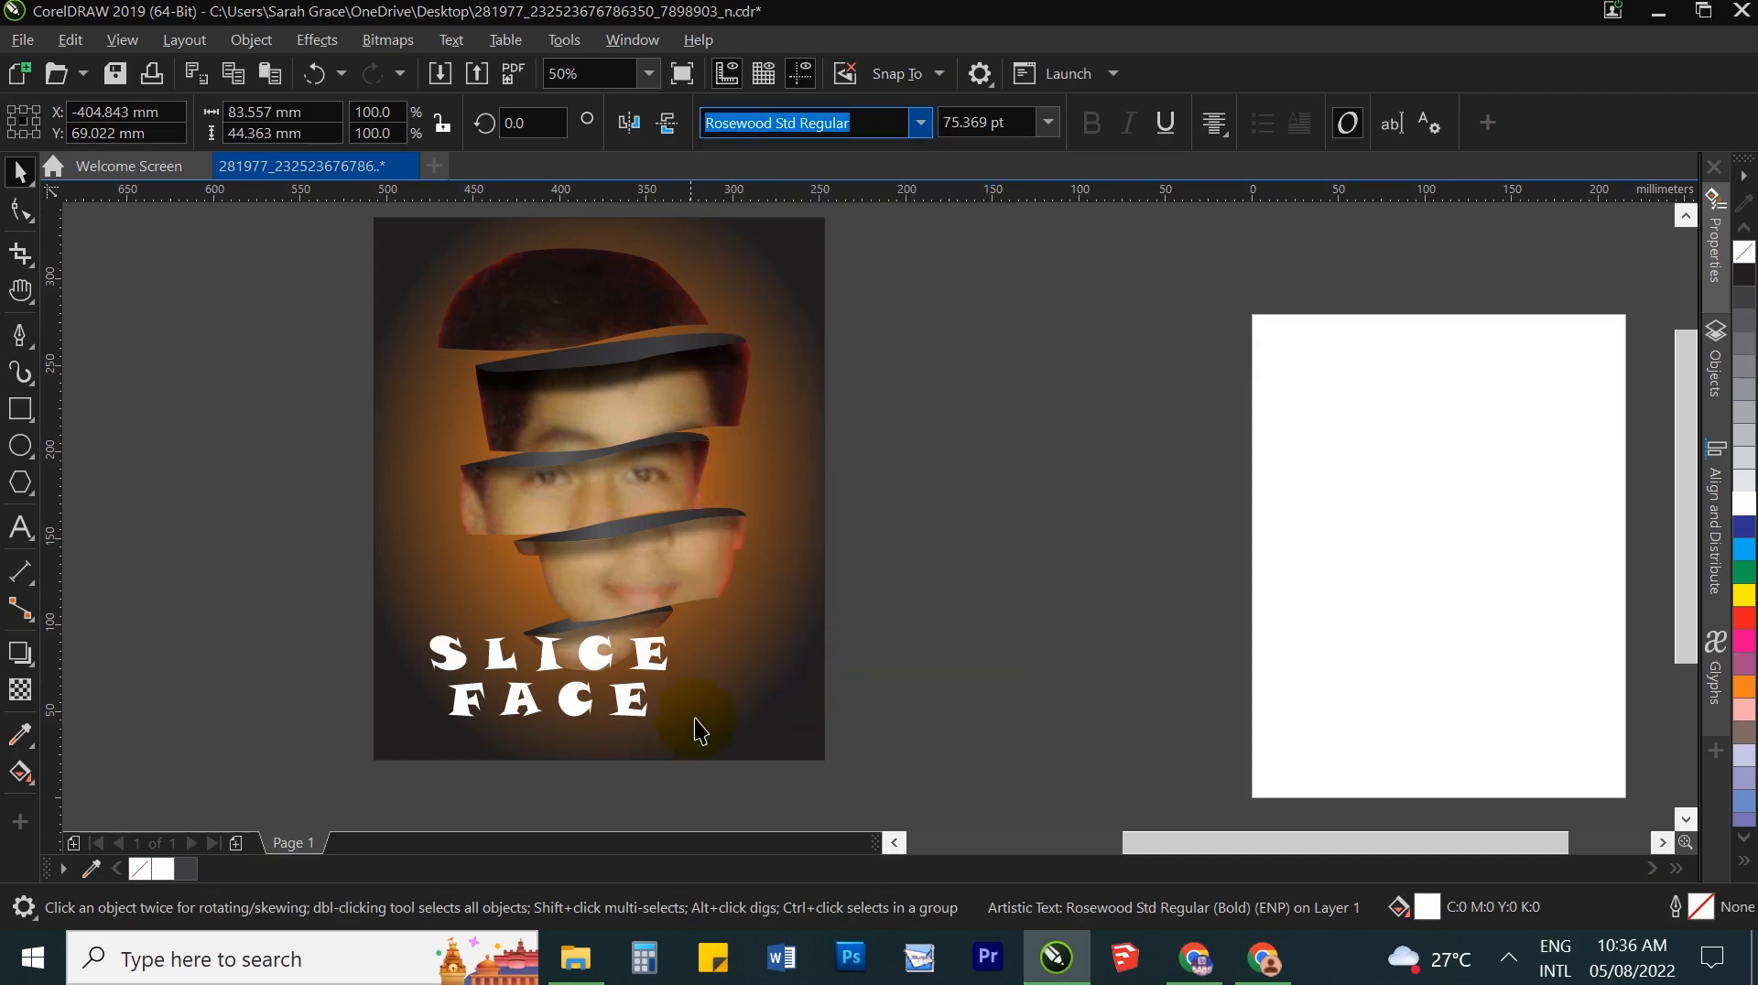
{"action": "left_click_drag", "start_coordinate": [635, 710], "coordinate": [721, 748]}
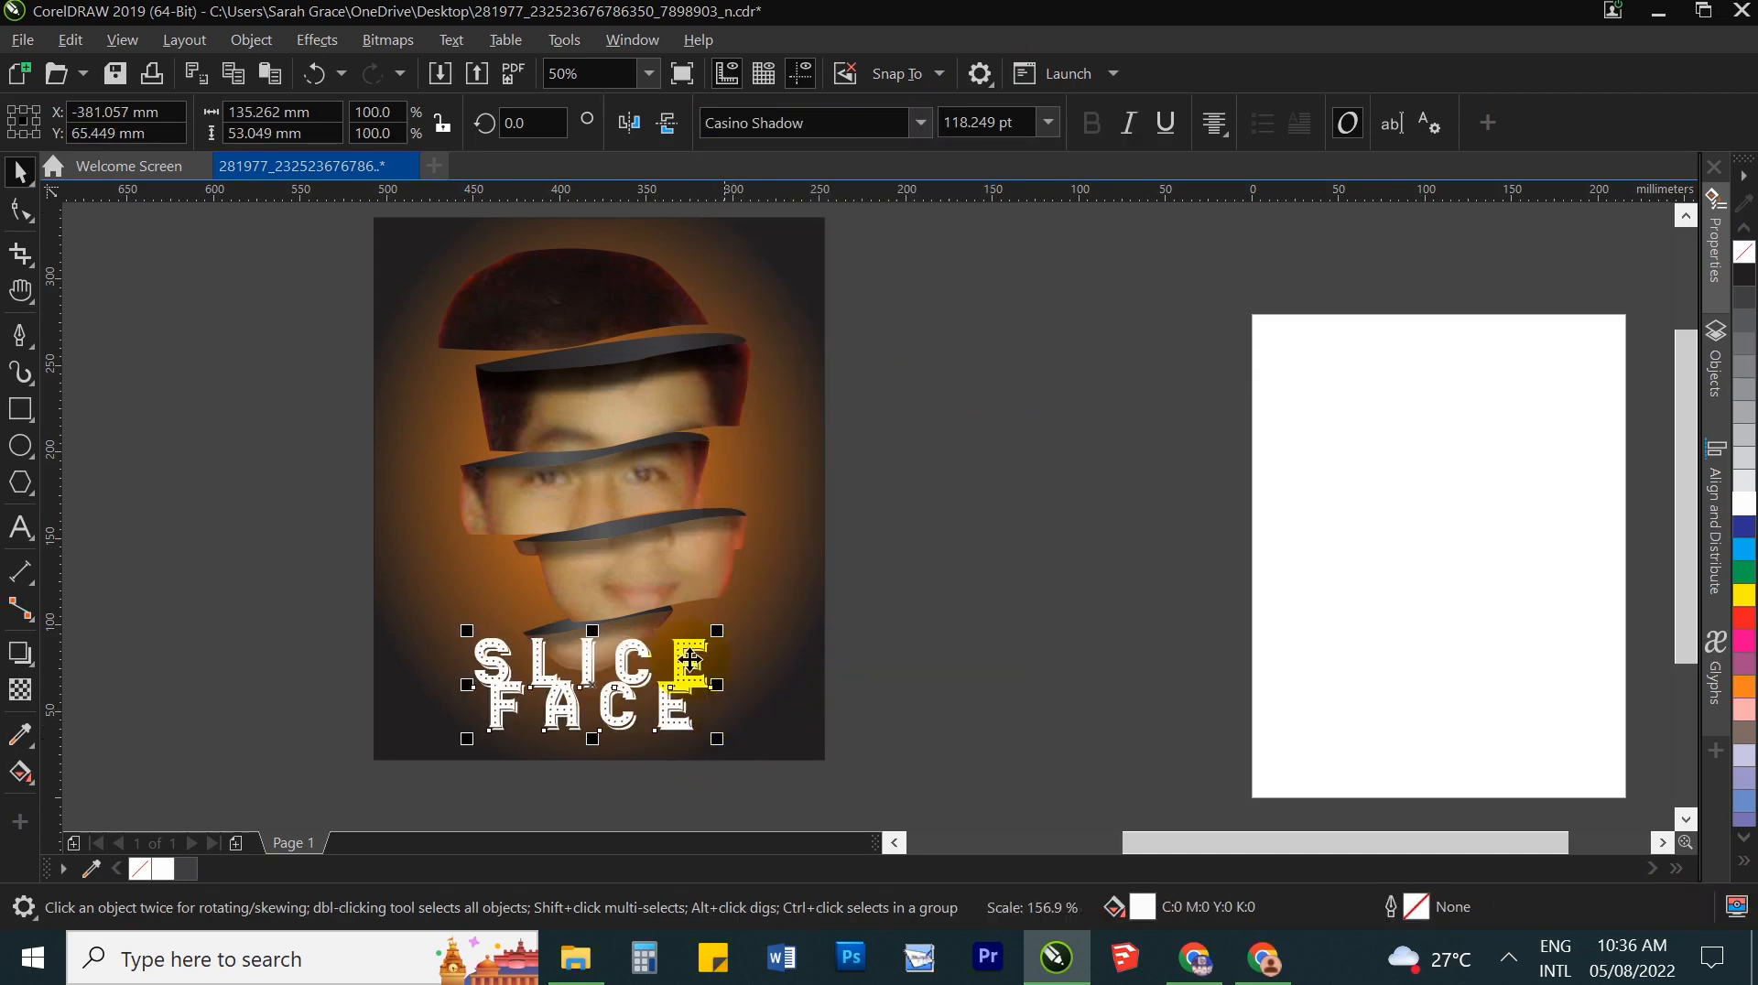
Step: Widen the title's line spacing and rejoin SLICE and FACE on a single line
{"action": "left_click", "coordinate": [20, 210]}
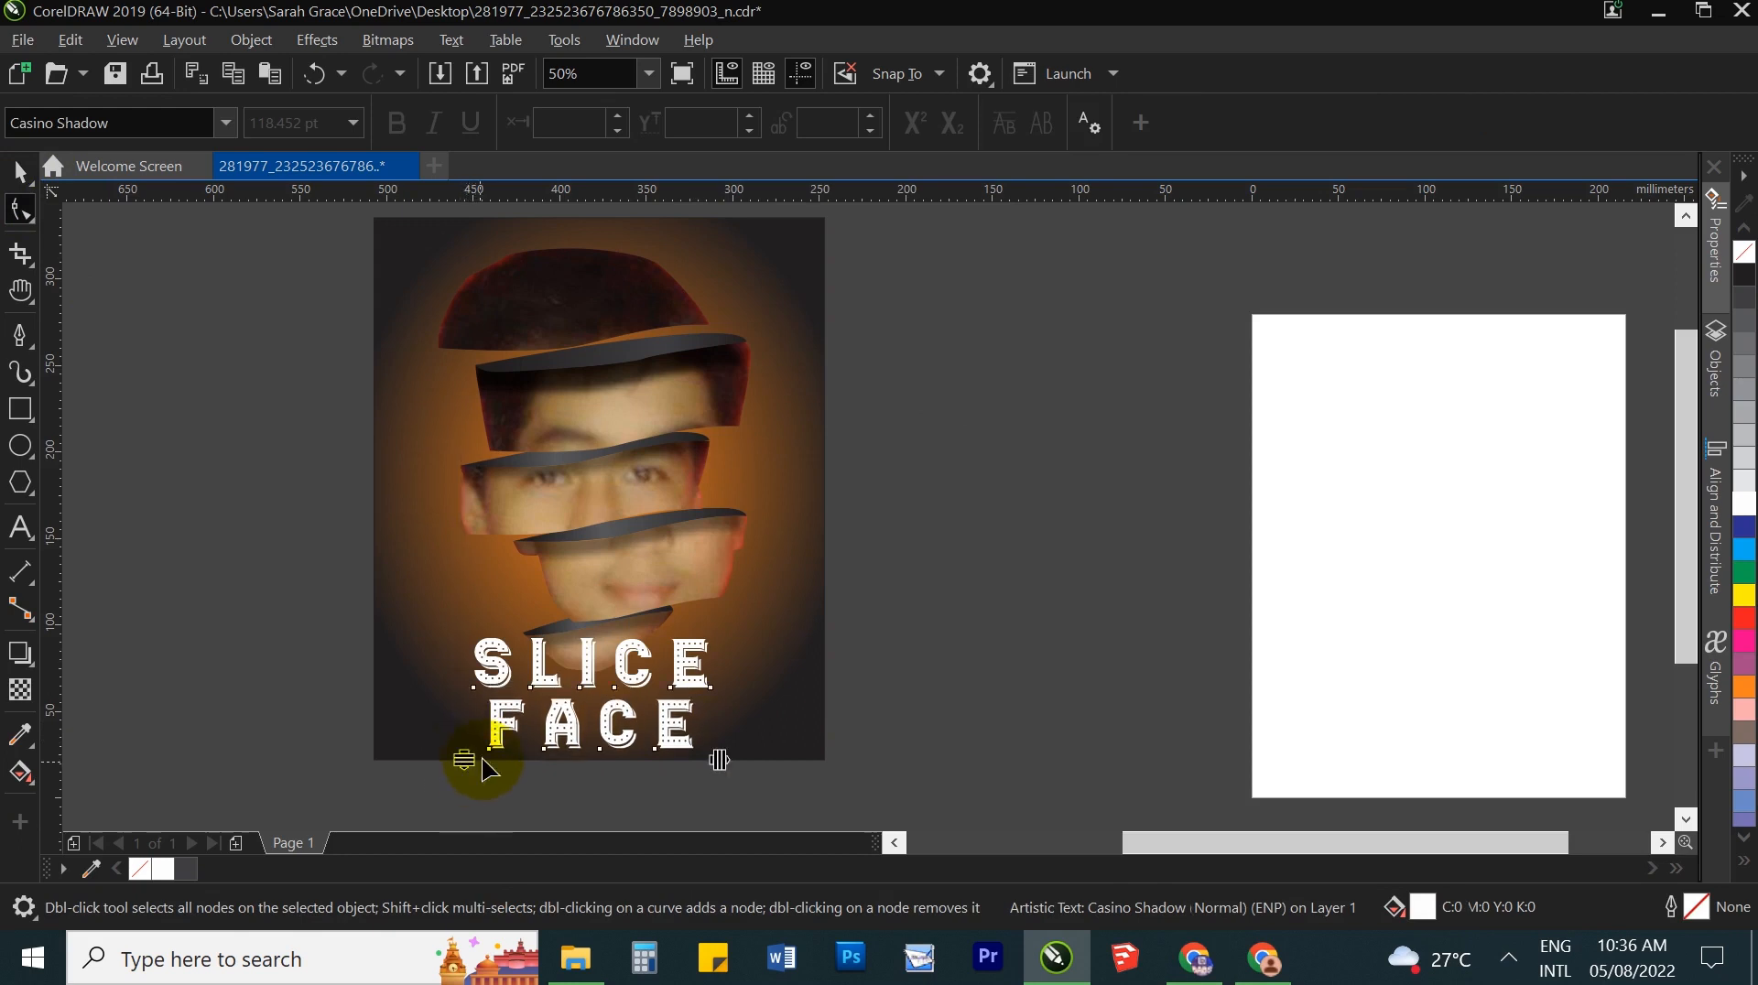
{"action": "left_click", "coordinate": [498, 742]}
{"action": "key", "text": "F8"}
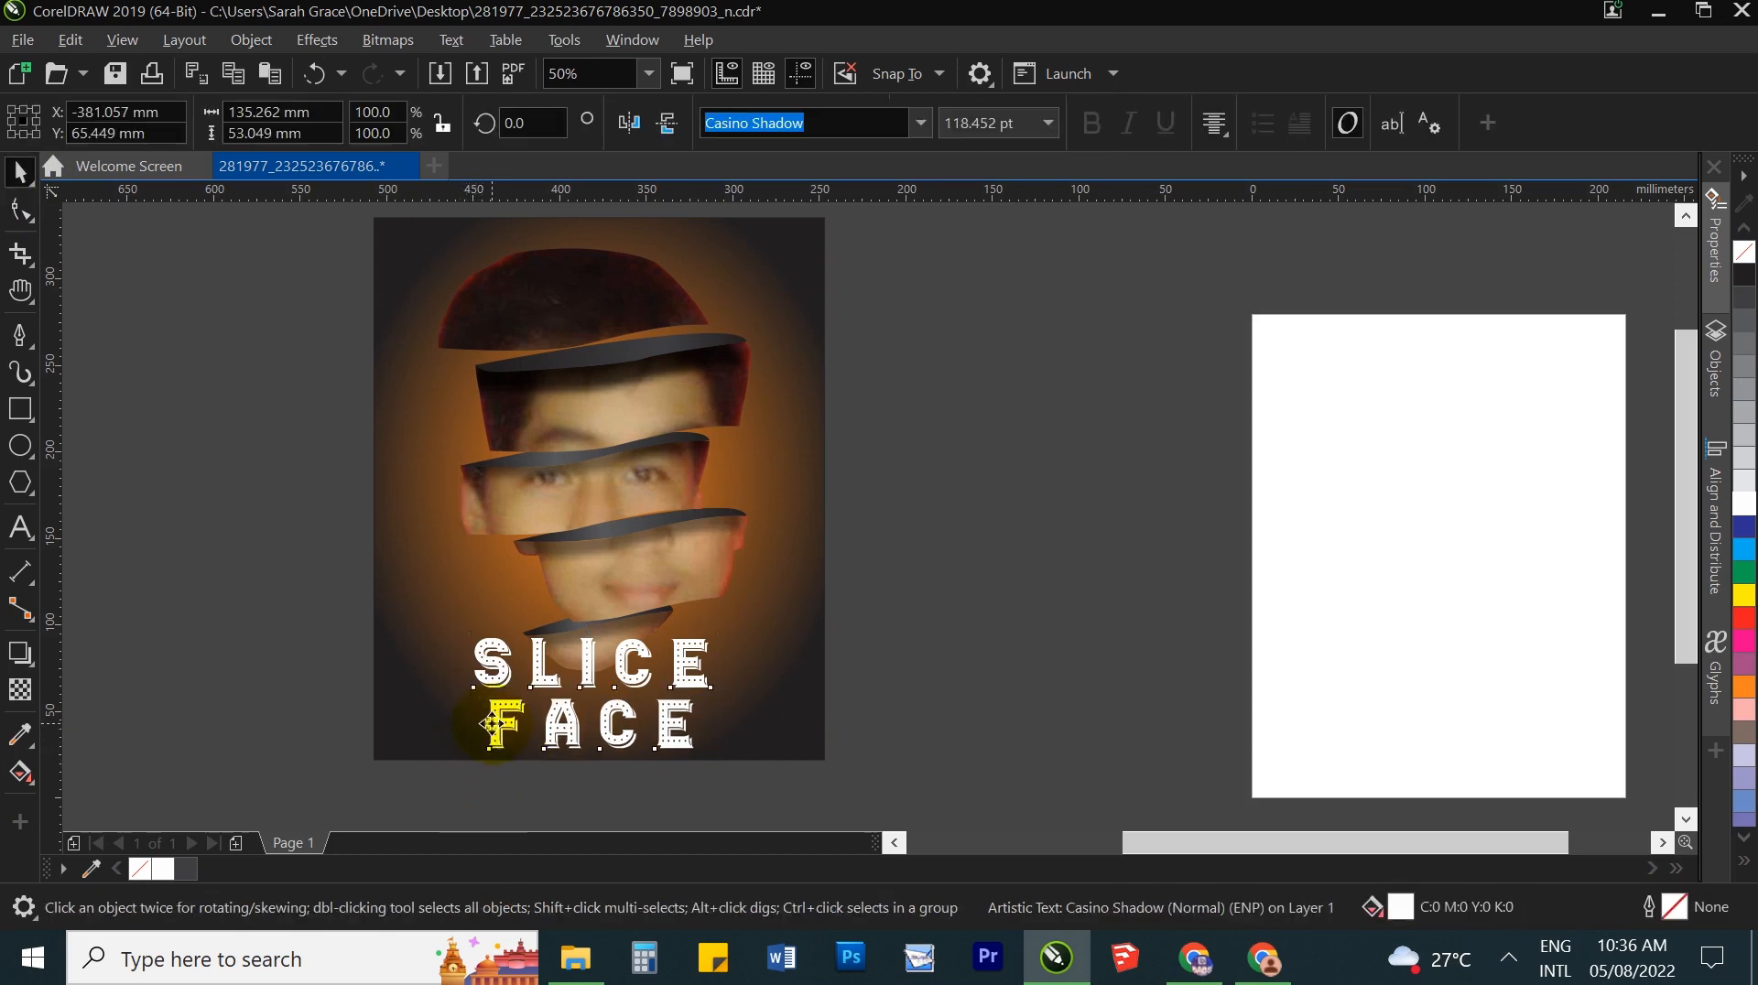
{"action": "key", "text": "BackSpace"}
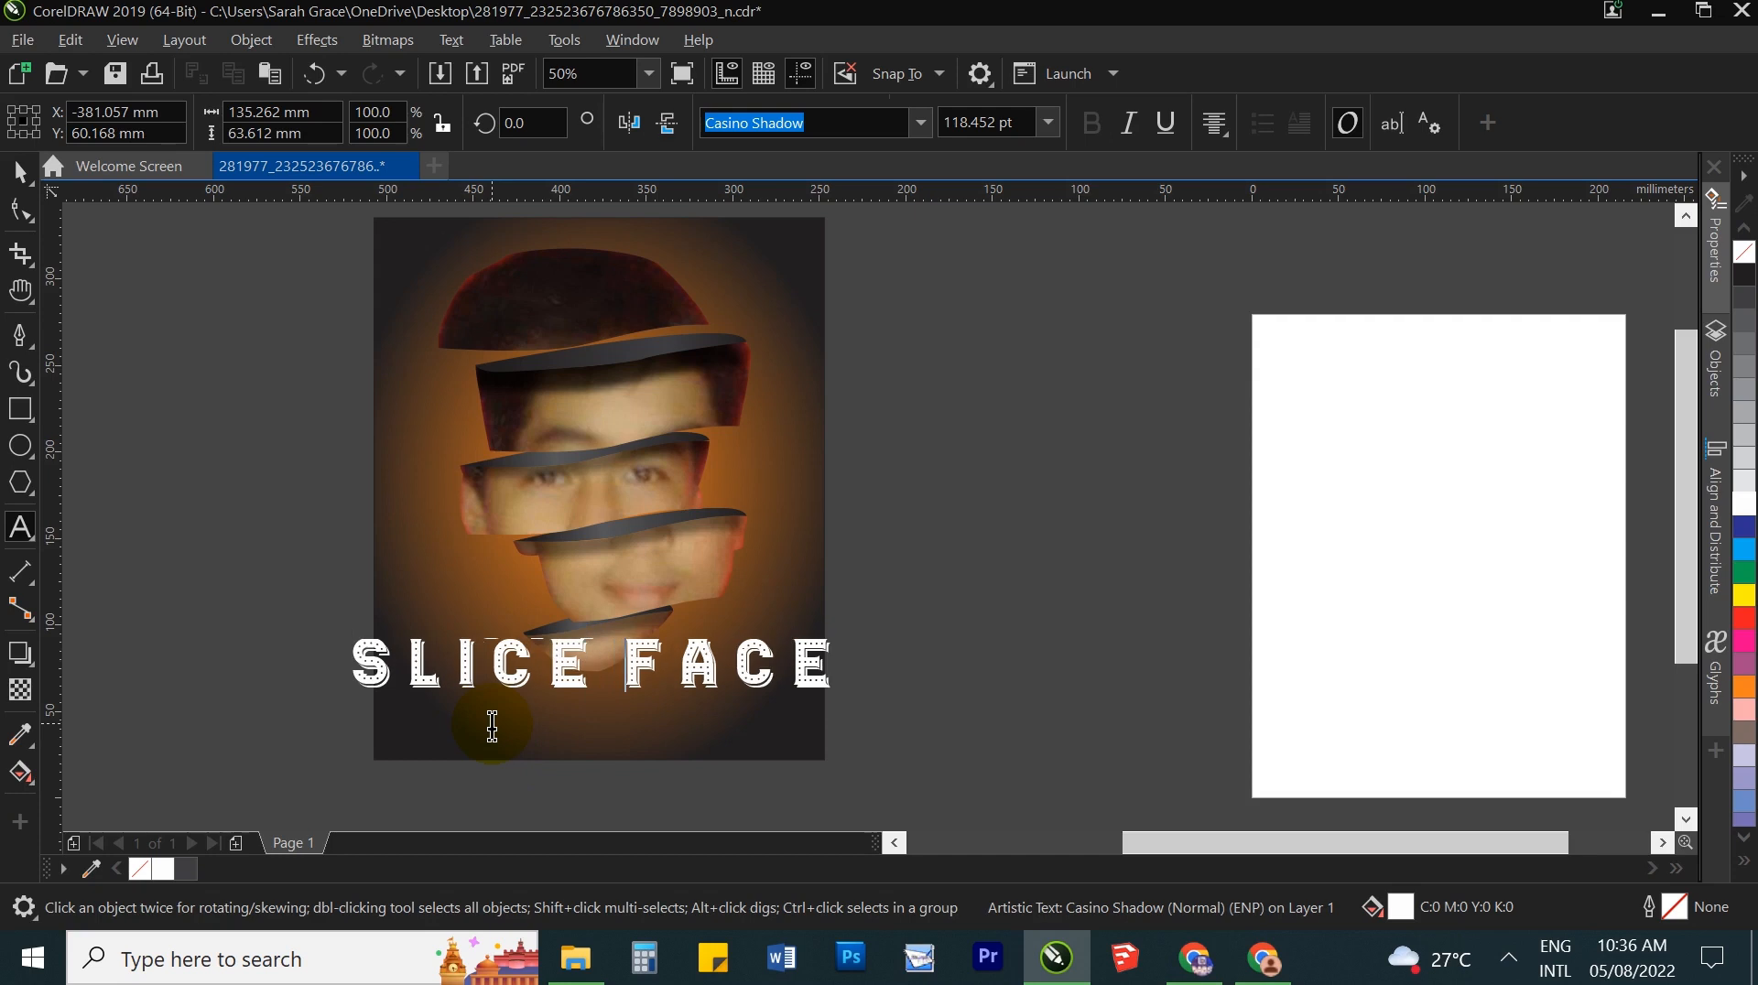
Step: Tighten the character spacing of SLICE FACE so it fits inside the gradient background, and centre it below the chin
{"action": "left_click", "coordinate": [20, 211]}
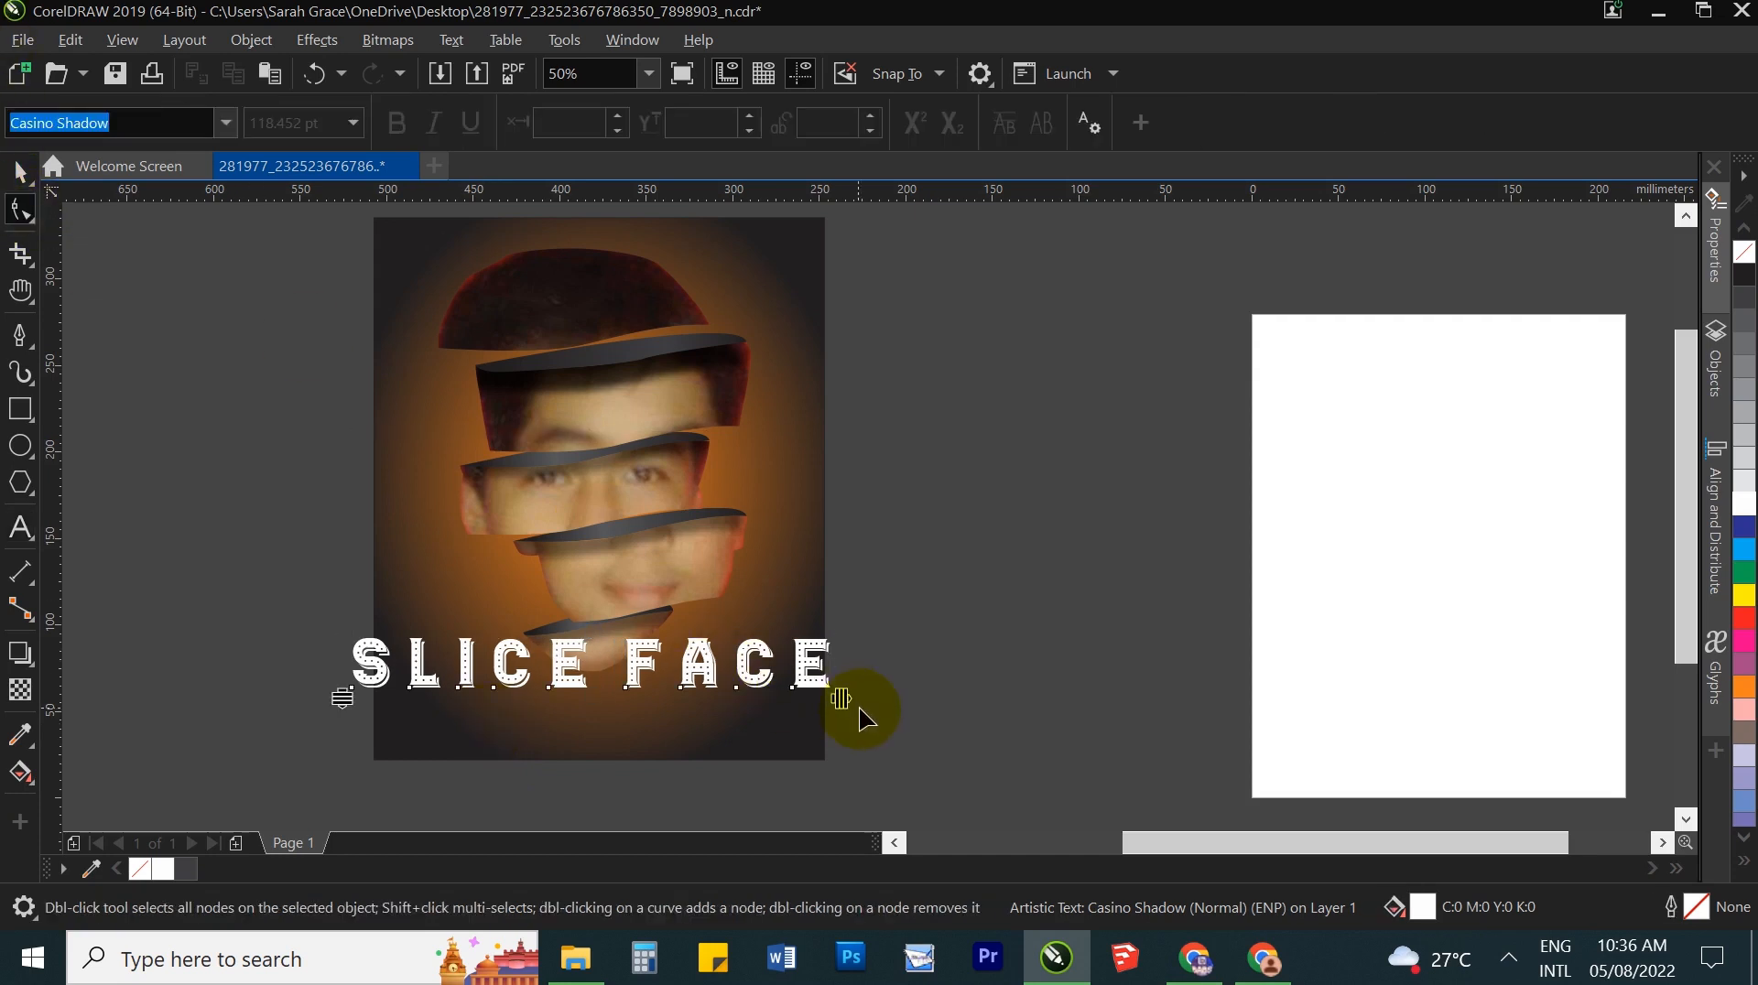
{"action": "left_click_drag", "start_coordinate": [843, 703], "coordinate": [700, 728]}
{"action": "key", "text": "space"}
{"action": "left_click", "coordinate": [752, 630]}
{"action": "left_click", "coordinate": [929, 620]}
{"action": "left_click", "coordinate": [734, 725]}
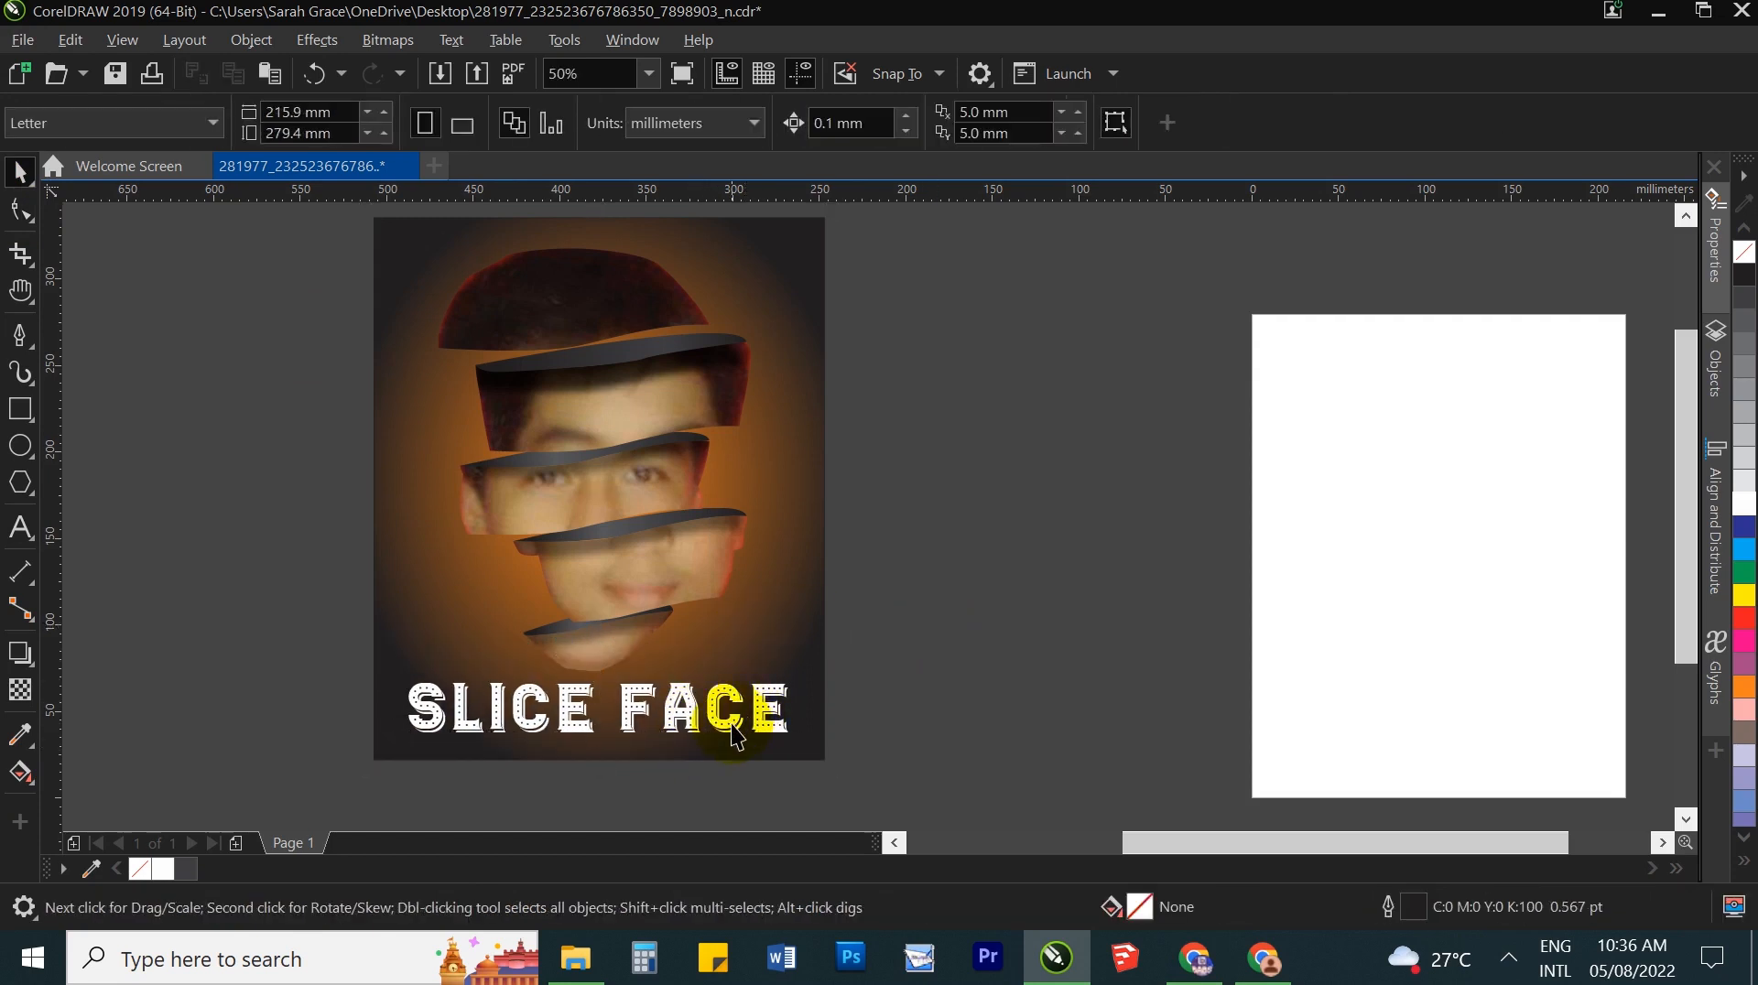
{"action": "left_click", "coordinate": [977, 640]}
Step: Examine the whole sliced-face composition and its title at different zoom levels
{"action": "scroll", "coordinate": [977, 640], "scroll_direction": "down", "scroll_amount": 1}
{"action": "key", "text": "h"}
{"action": "left_click_drag", "start_coordinate": [788, 498], "coordinate": [868, 556]}
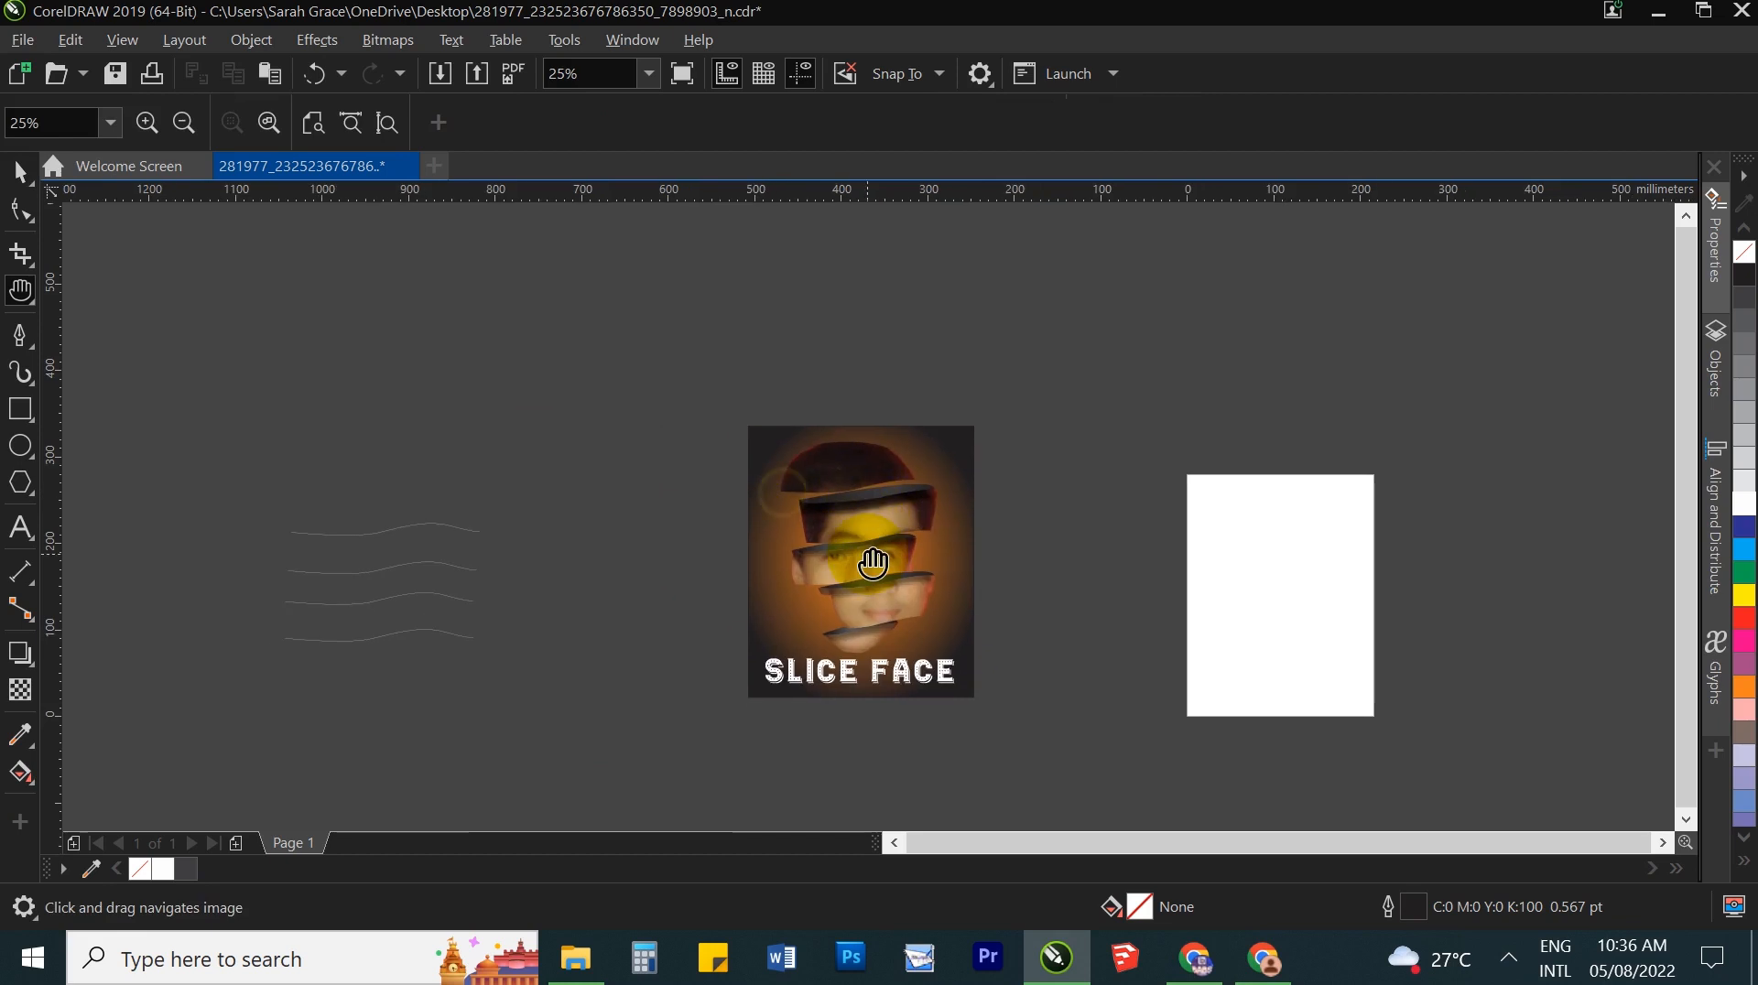
{"action": "scroll", "coordinate": [867, 556], "scroll_direction": "up", "scroll_amount": 2}
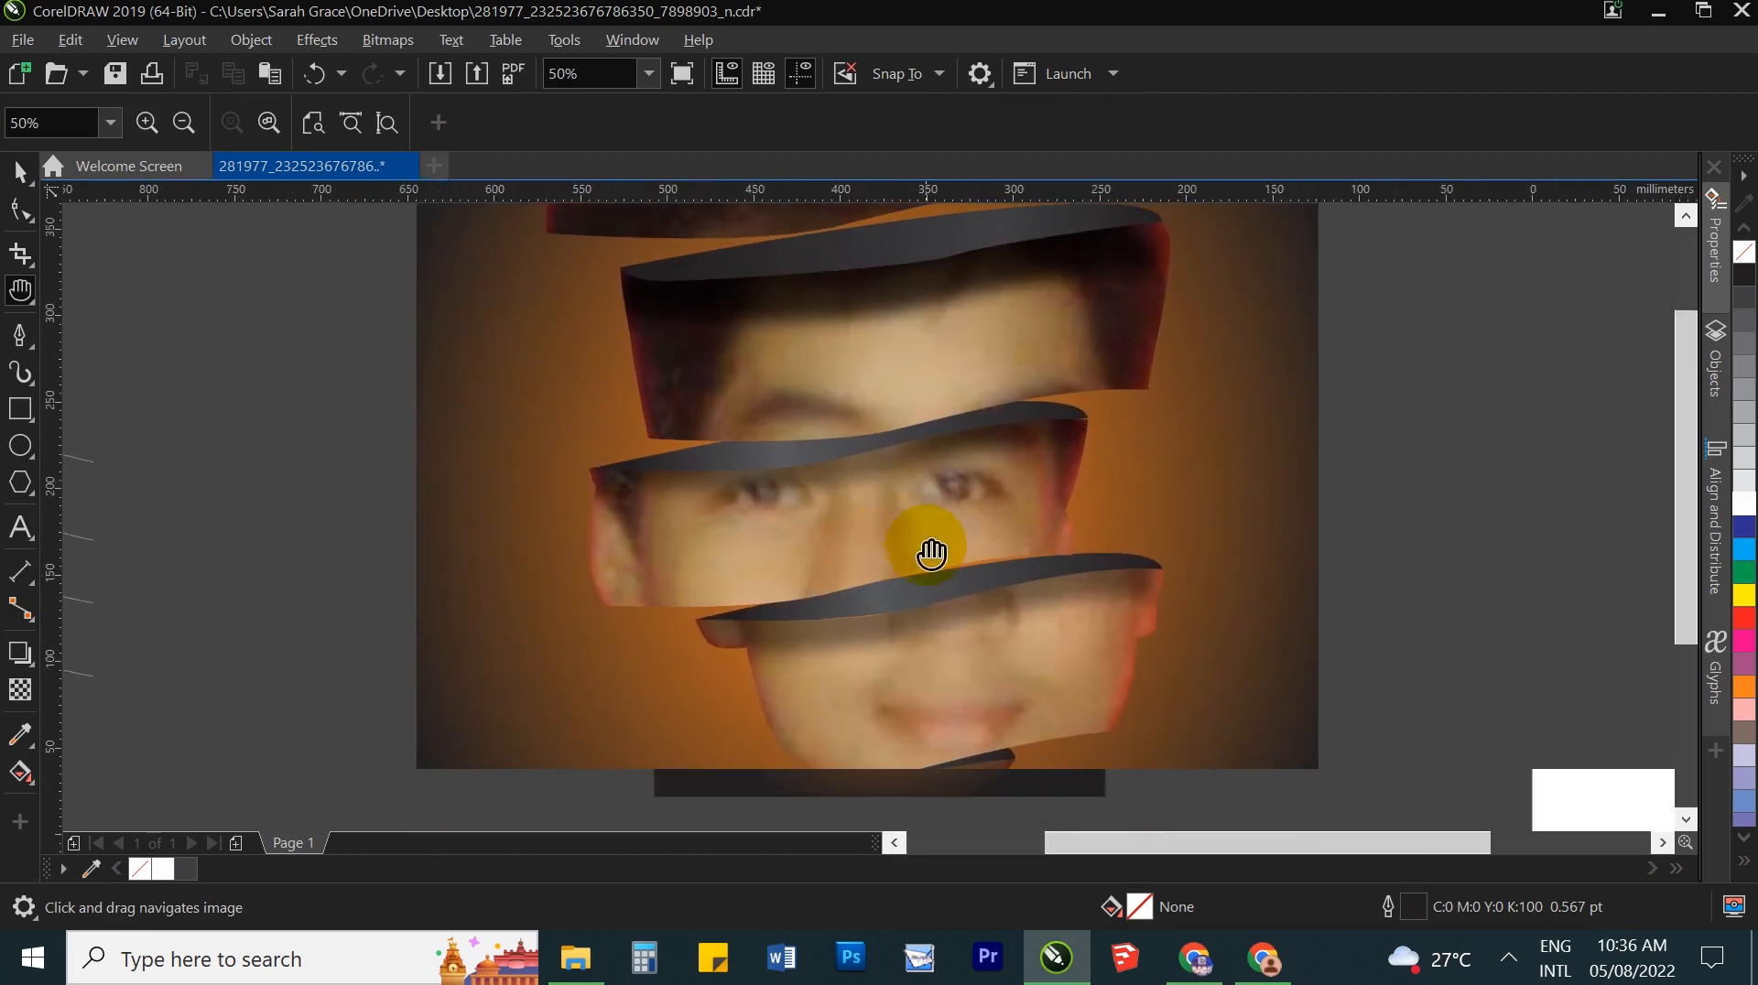
{"action": "scroll", "coordinate": [923, 552], "scroll_direction": "down", "scroll_amount": 2}
{"action": "scroll", "coordinate": [923, 550], "scroll_direction": "up", "scroll_amount": 2}
{"action": "left_click_drag", "start_coordinate": [886, 540], "coordinate": [880, 498]}
{"action": "key", "text": "space"}
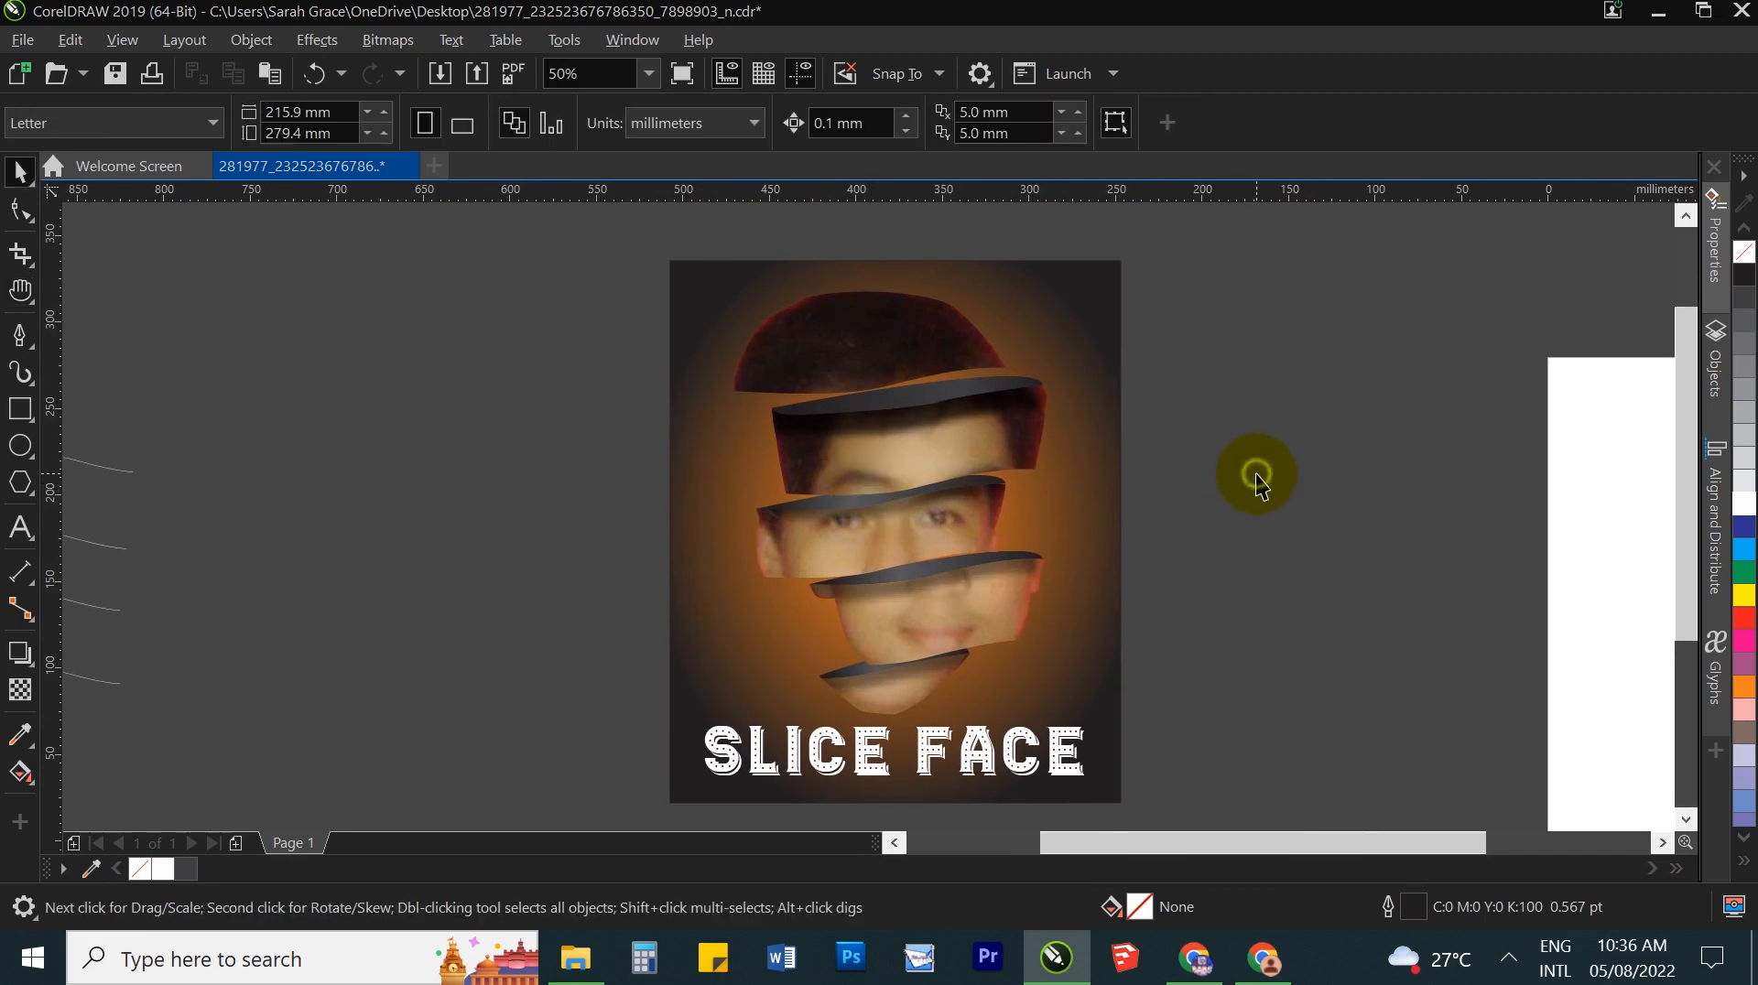
{"action": "left_click", "coordinate": [1034, 760]}
{"action": "left_click", "coordinate": [1359, 660]}
Step: Inspect the artwork's outlines in Wireframe view and return to the Enhanced view
{"action": "left_click", "coordinate": [128, 40]}
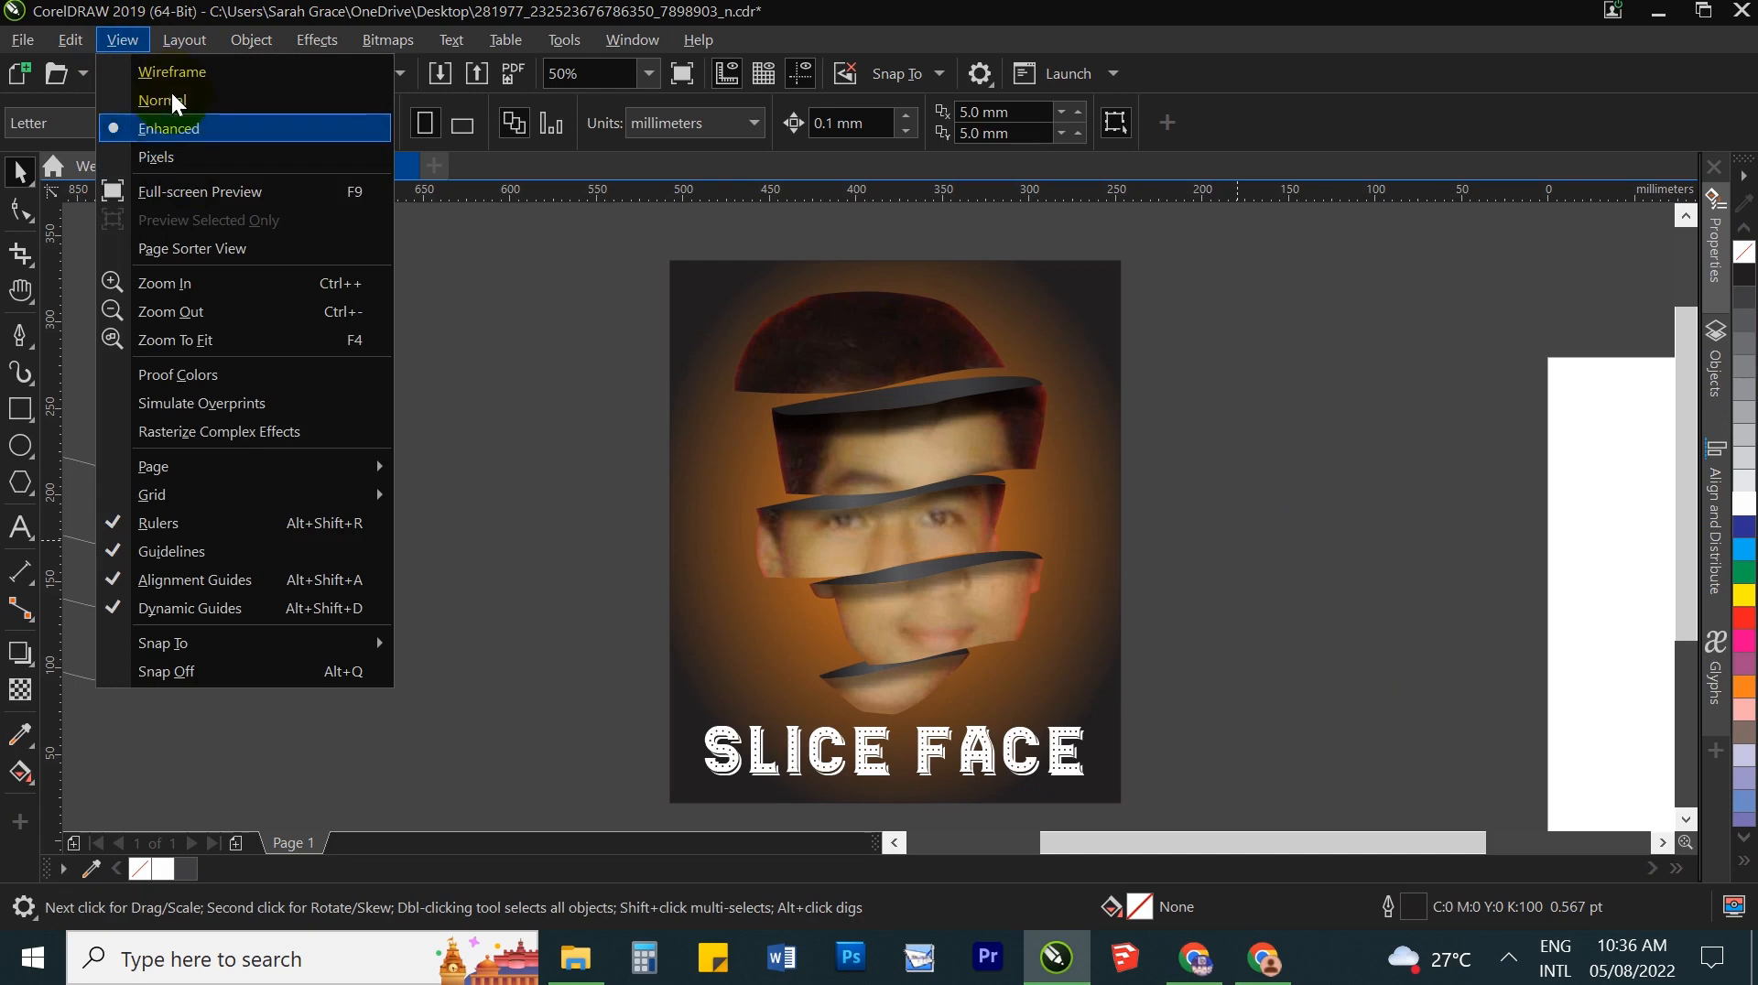
{"action": "left_click", "coordinate": [167, 61]}
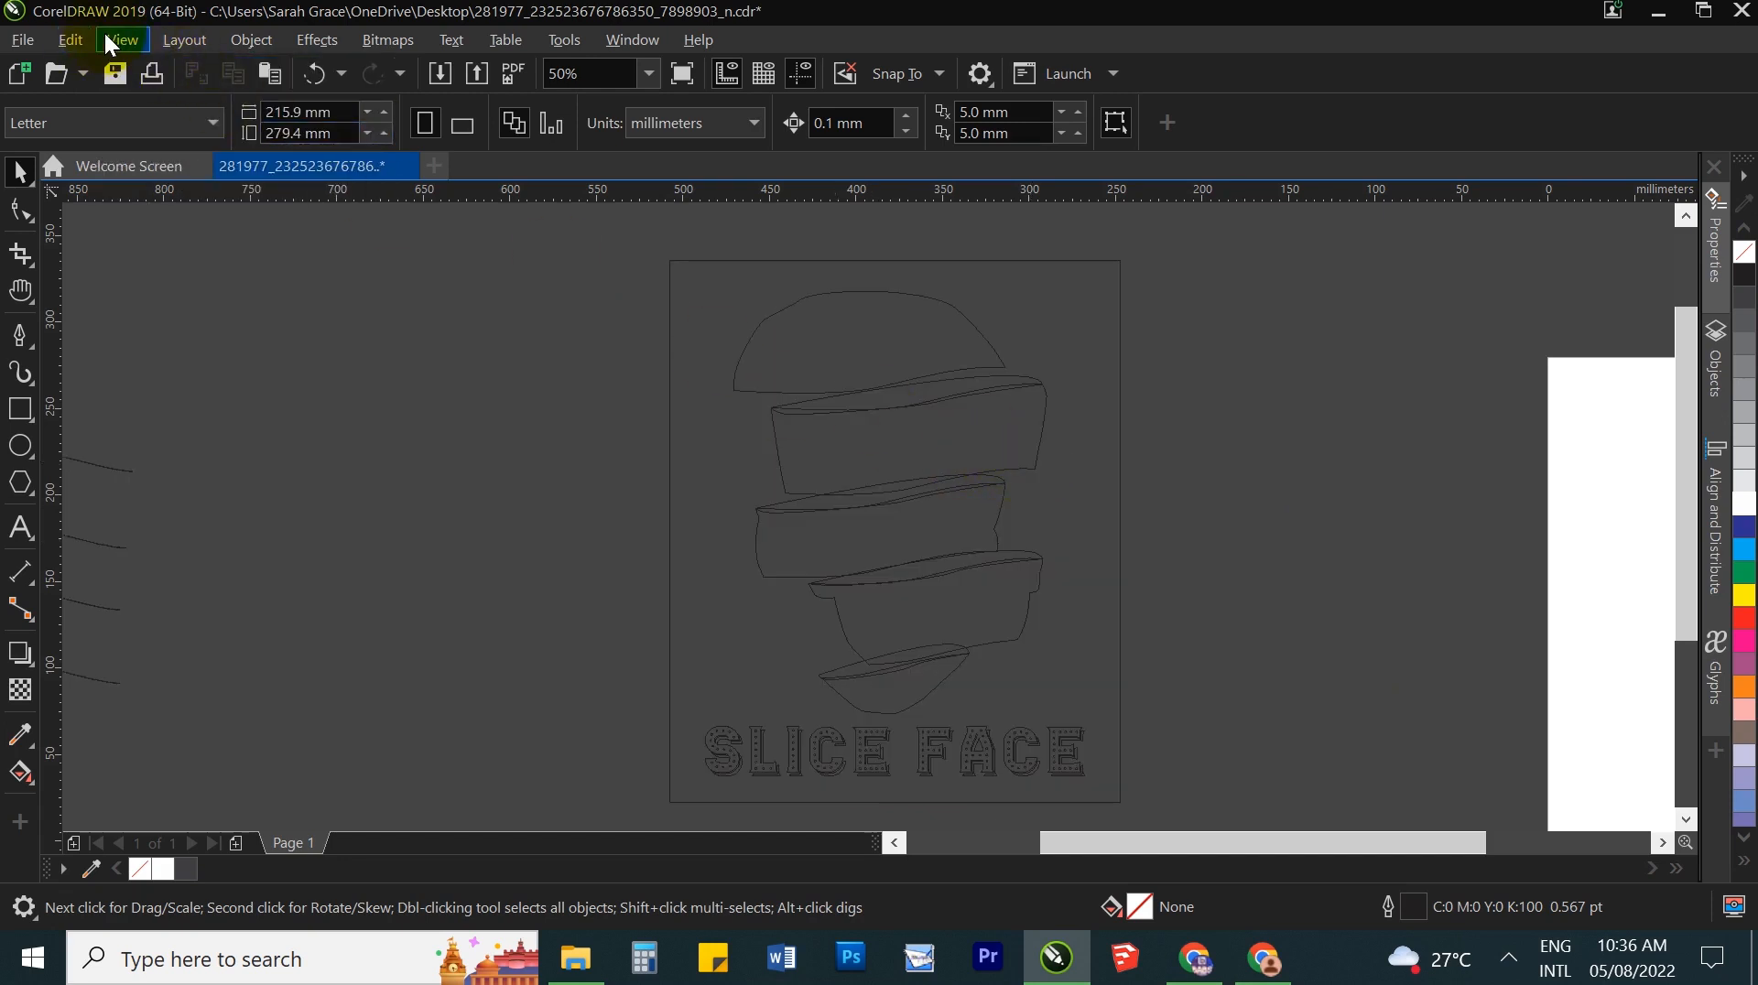
{"action": "left_click", "coordinate": [119, 41]}
{"action": "left_click", "coordinate": [158, 128]}
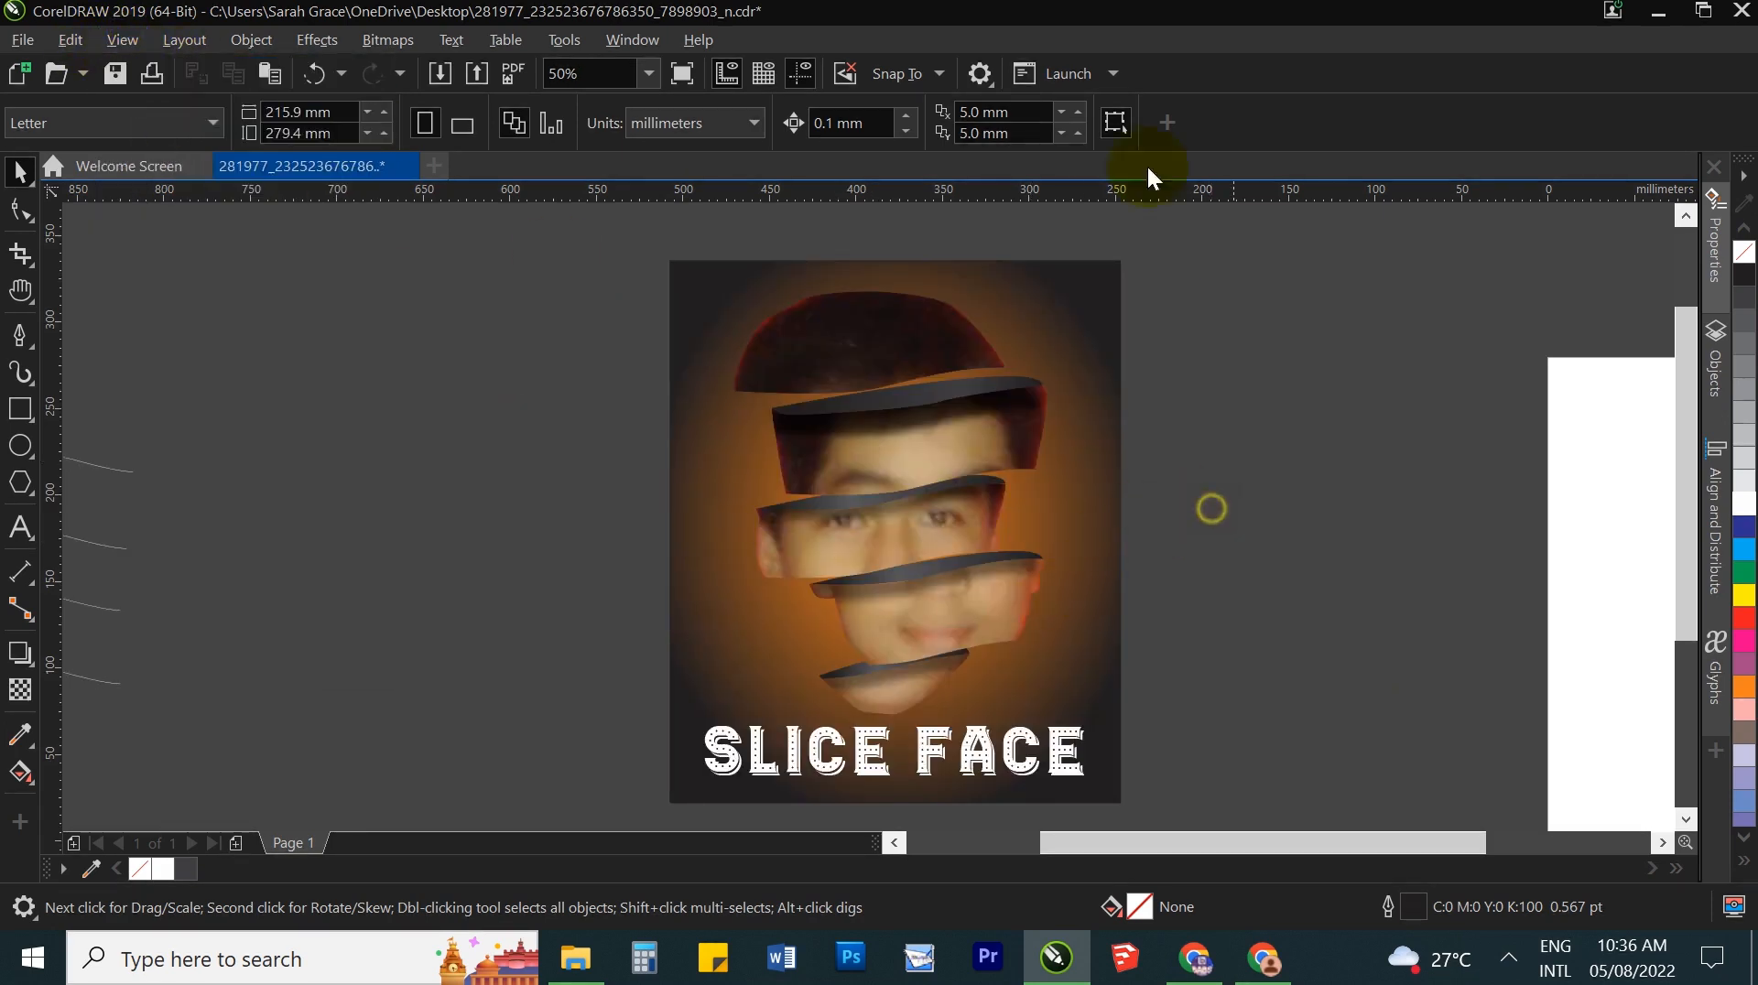